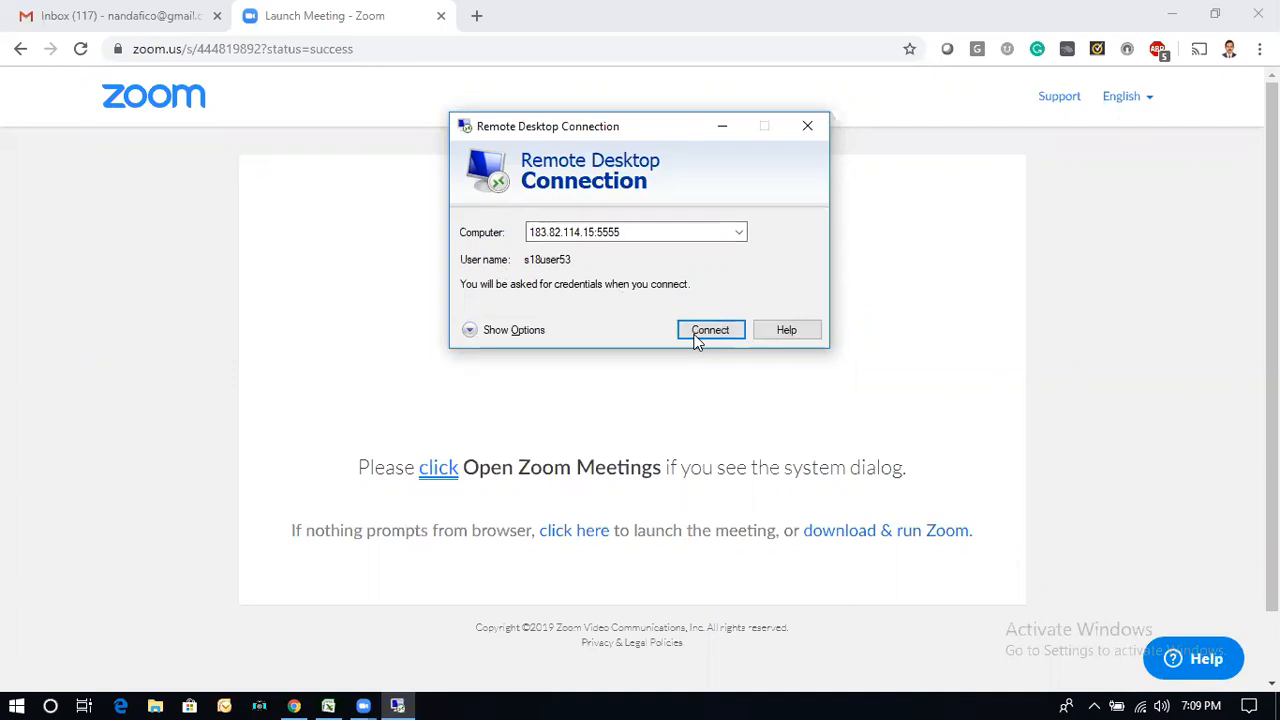
click(710, 330)
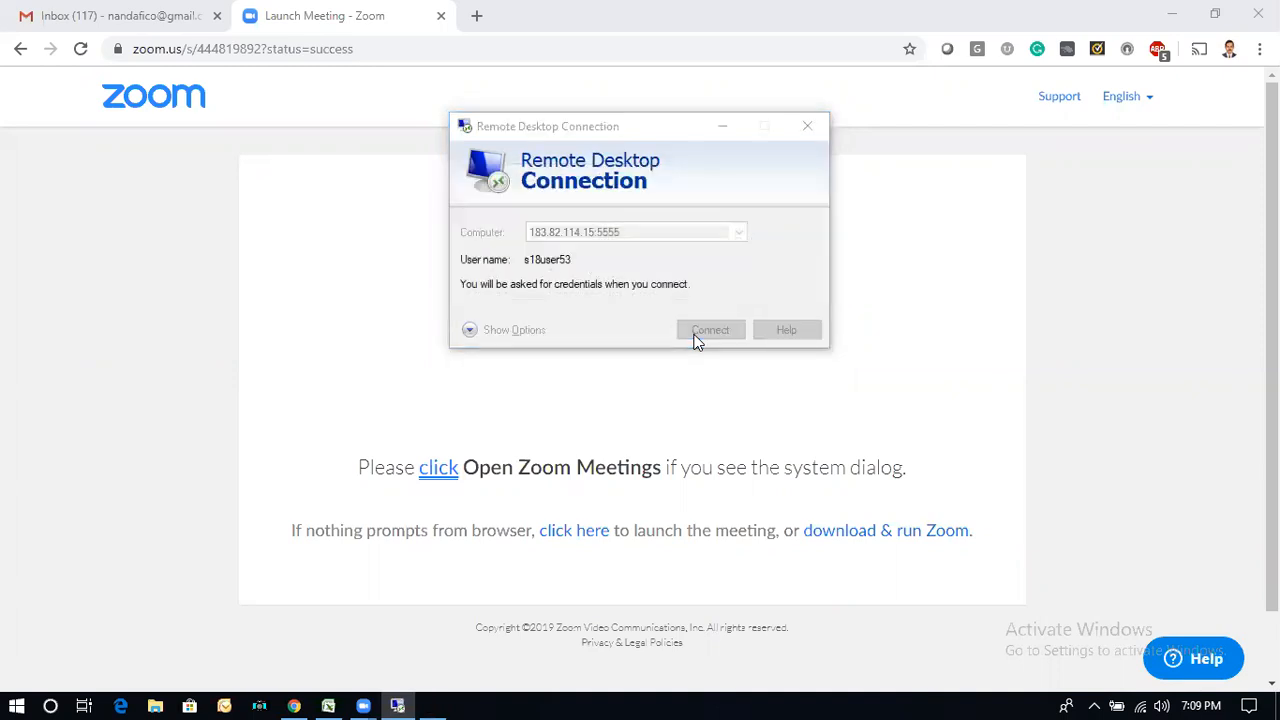
text(•••)
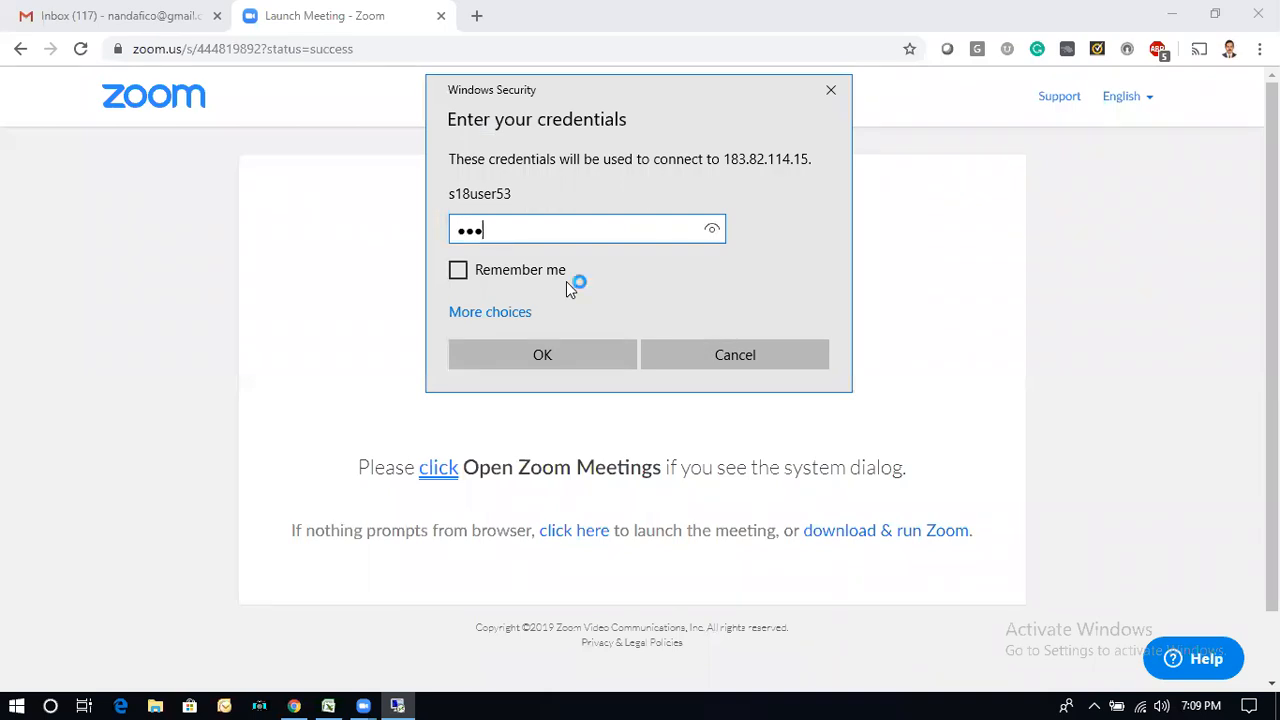
text(•••)
click(555, 347)
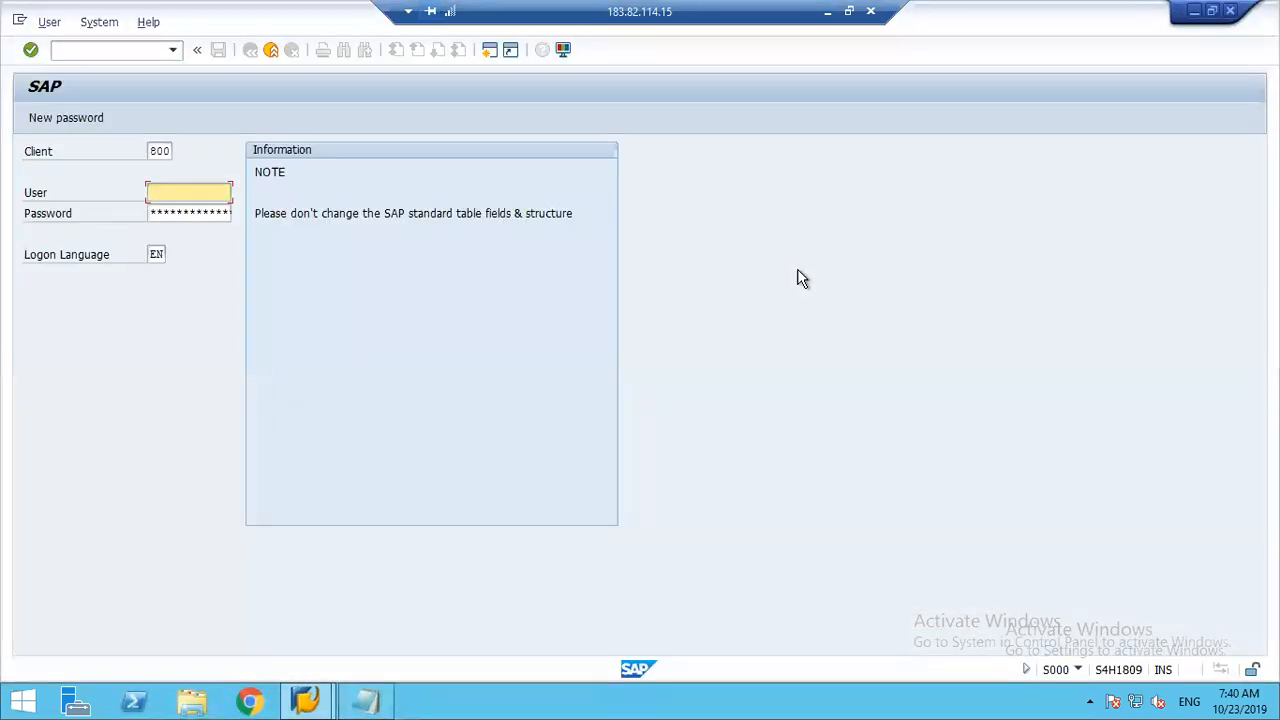
Step: Log on to SAP client 800 as user BEST with the account password, dismissing the Windows update notification and the licence notice
text(bes)
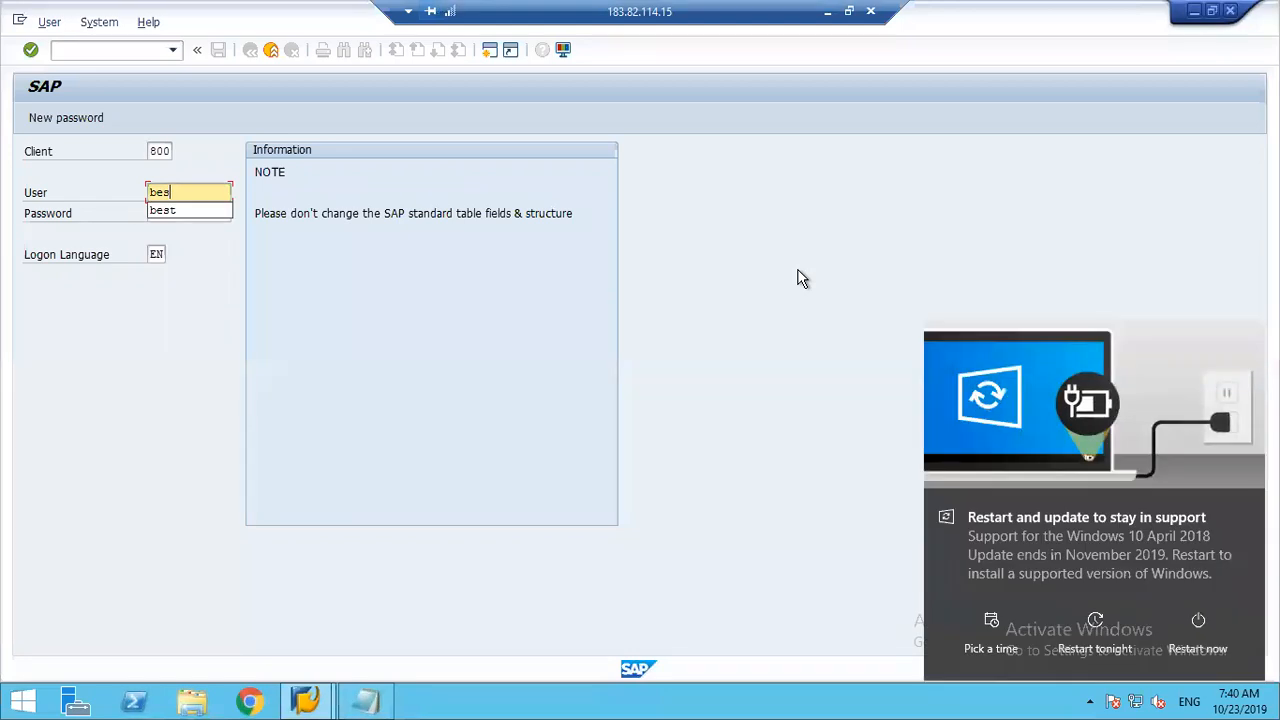
text(t)
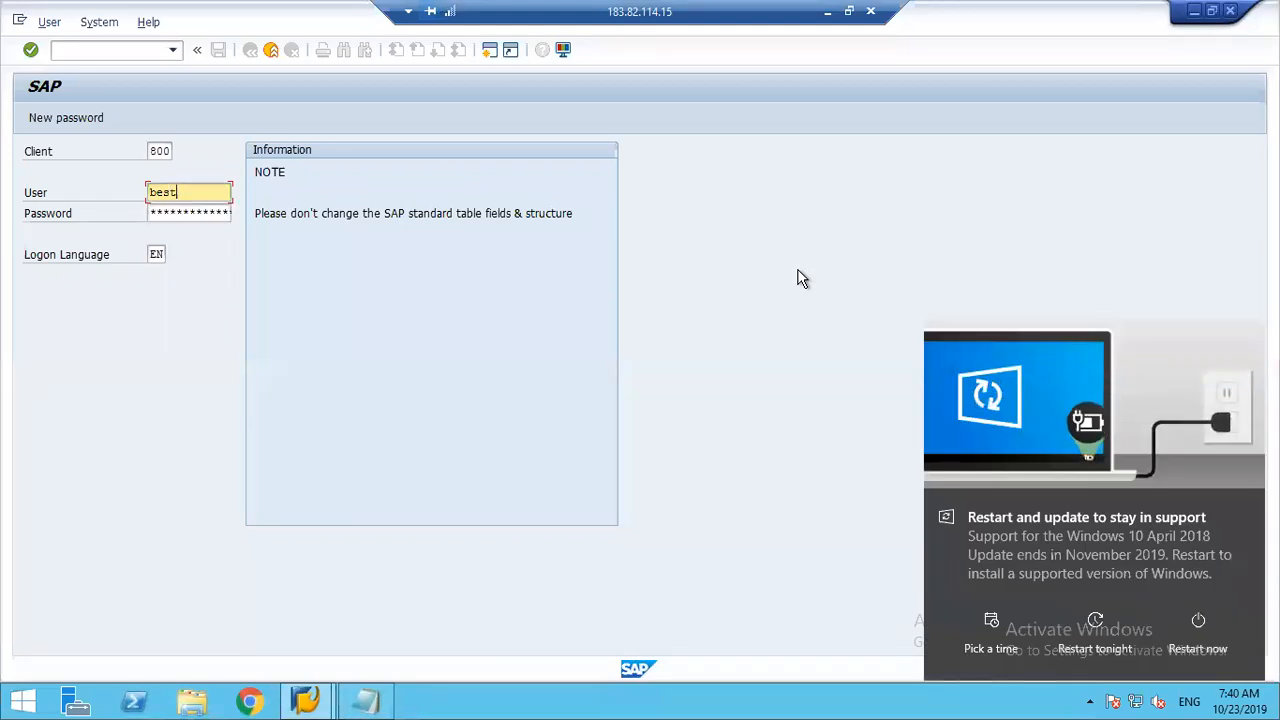
click(1128, 648)
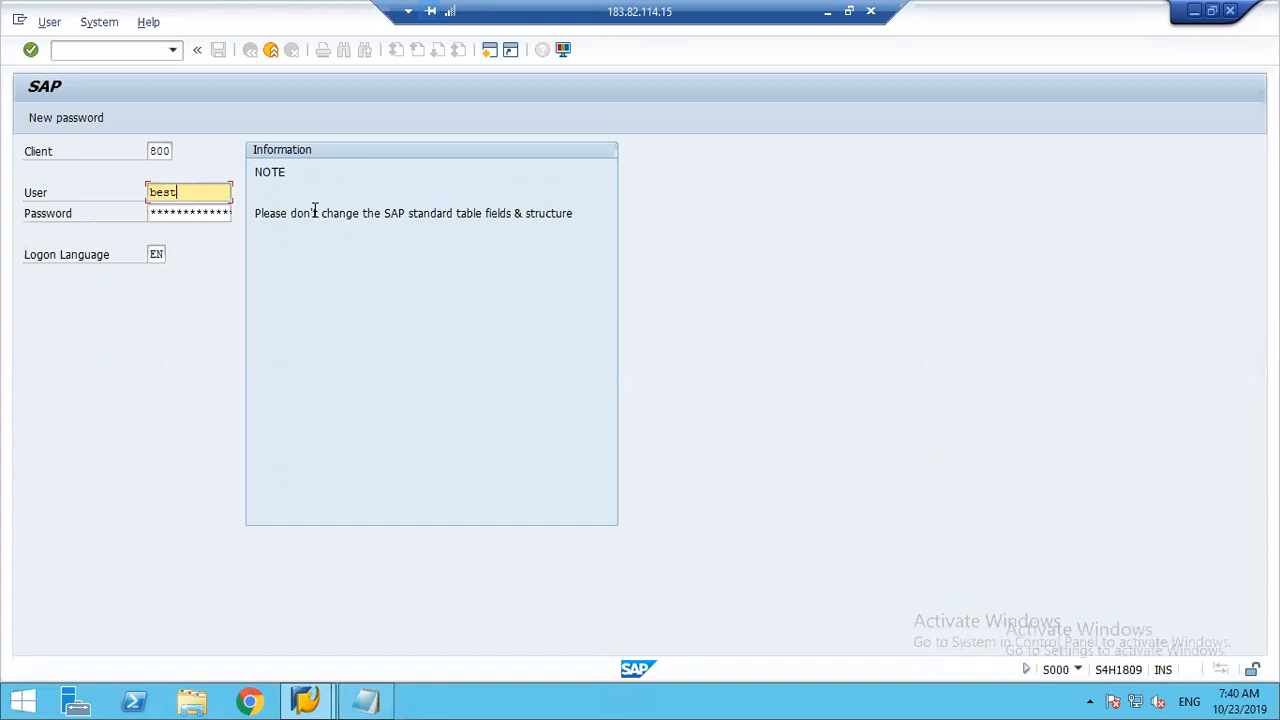
key(Tab)
text(**********)
key(Return)
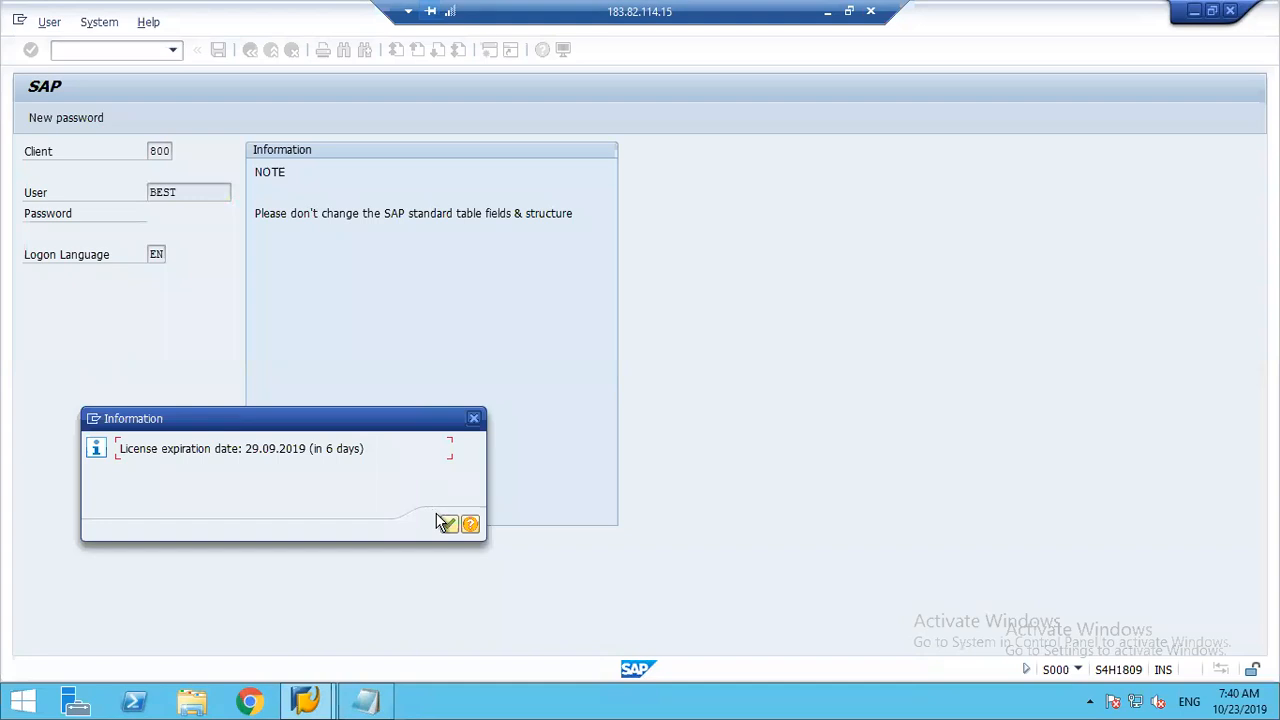
click(447, 524)
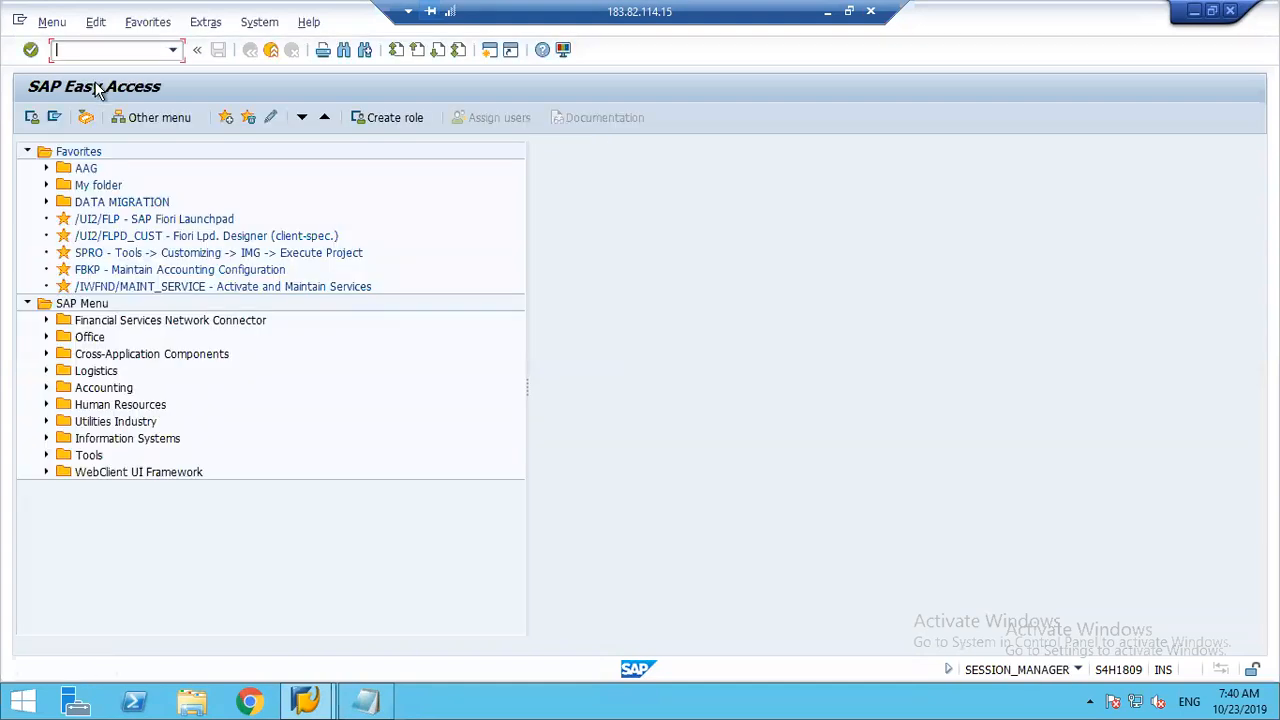
Step: Run transaction SPRO, display the SAP Customizing Implementation Guide and expand its Controlling node
text(spro)
key(Return)
click(85, 119)
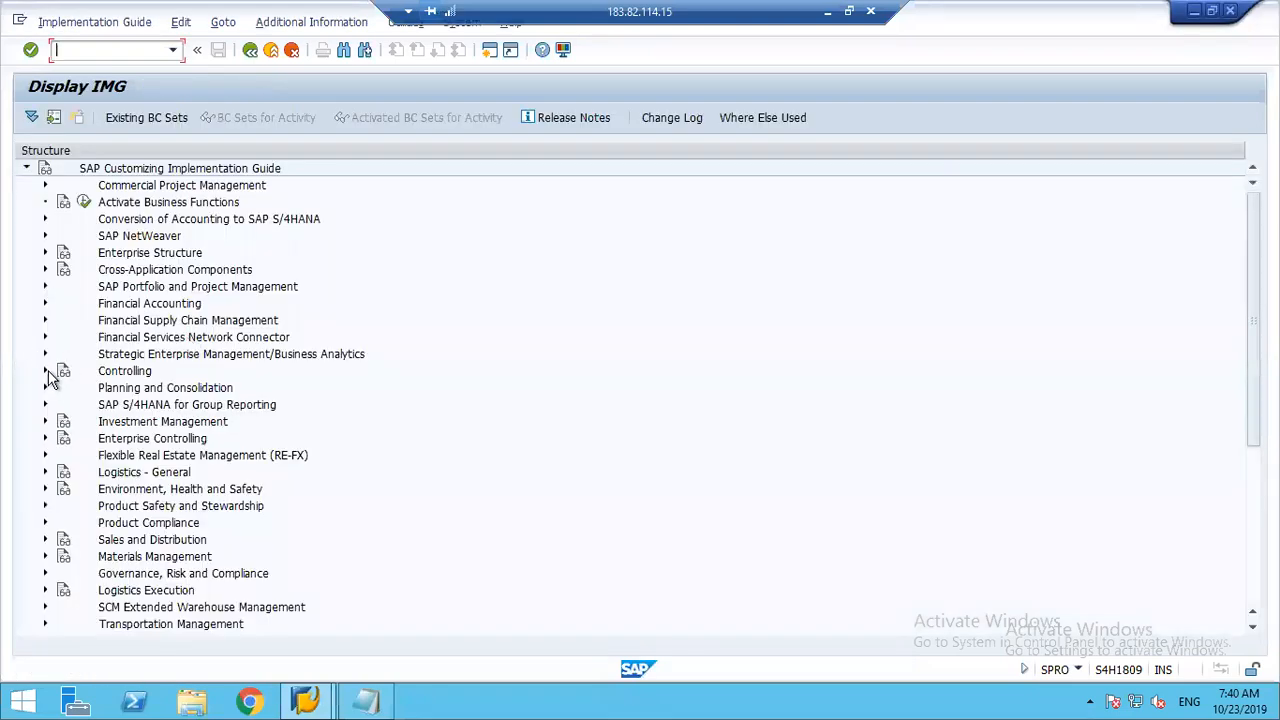
click(44, 372)
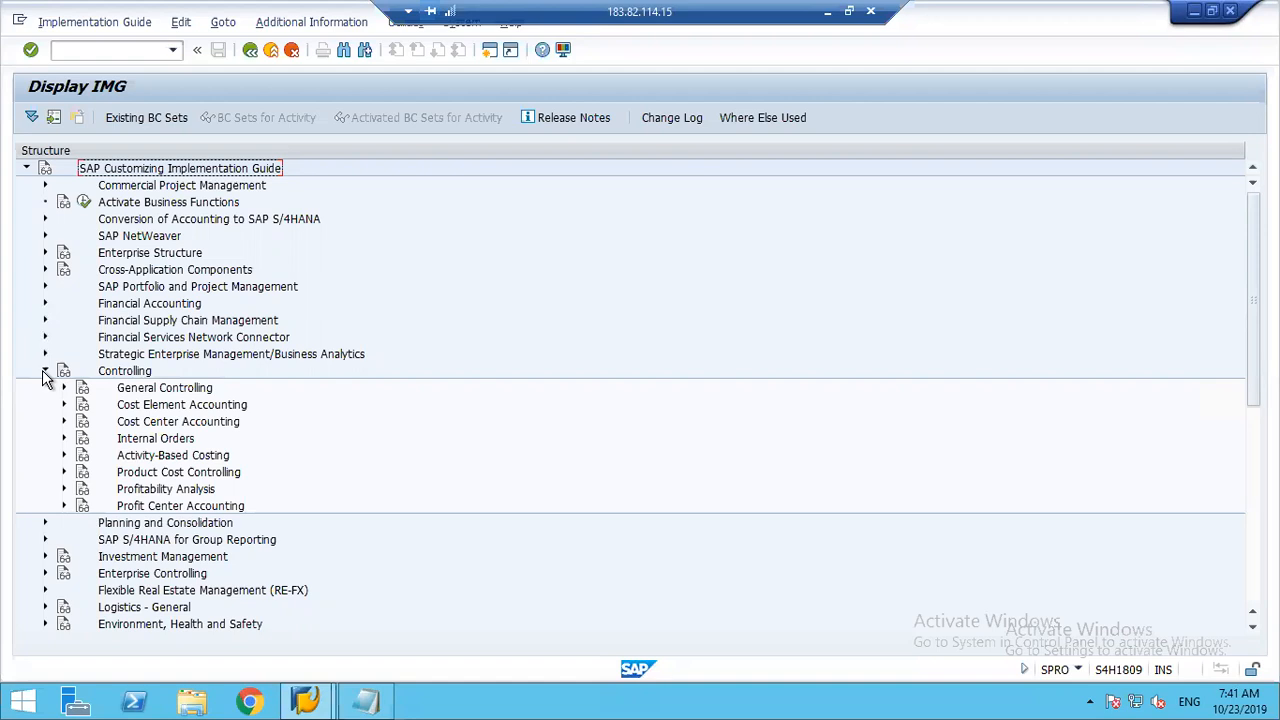
click(116, 376)
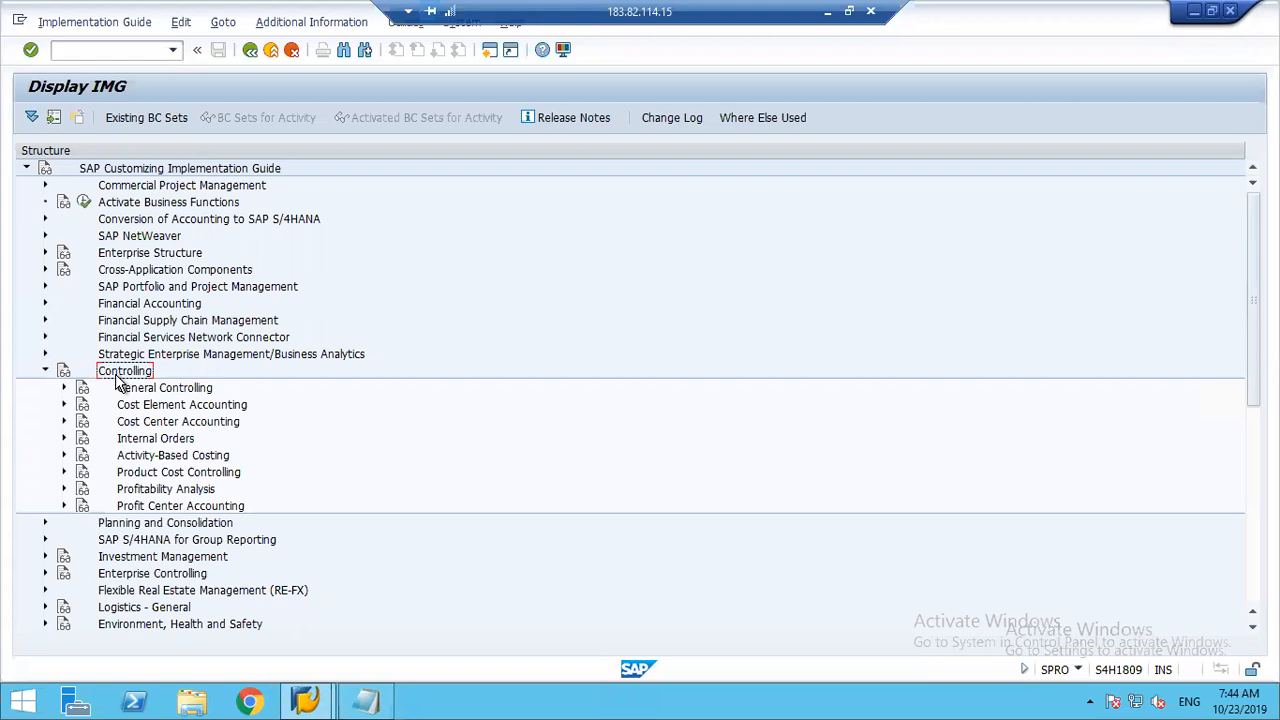
Step: Expand General Controlling and its Organization node under Controlling
click(165, 390)
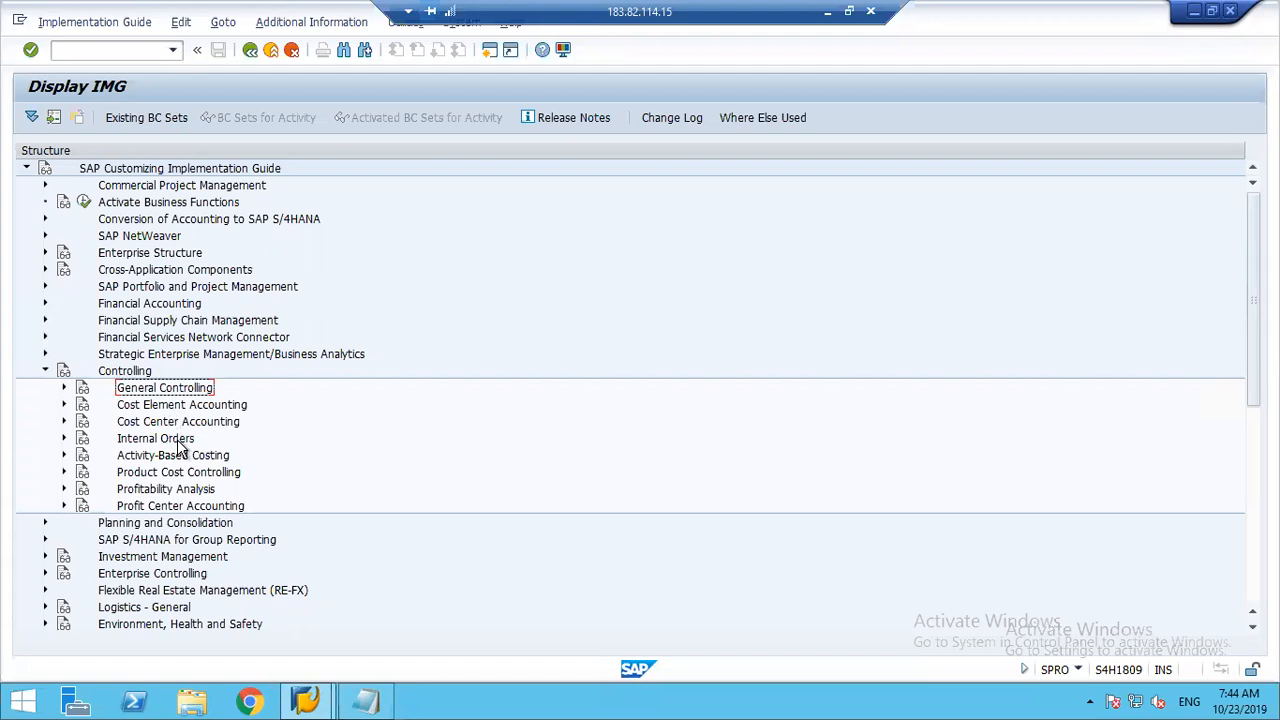
click(153, 492)
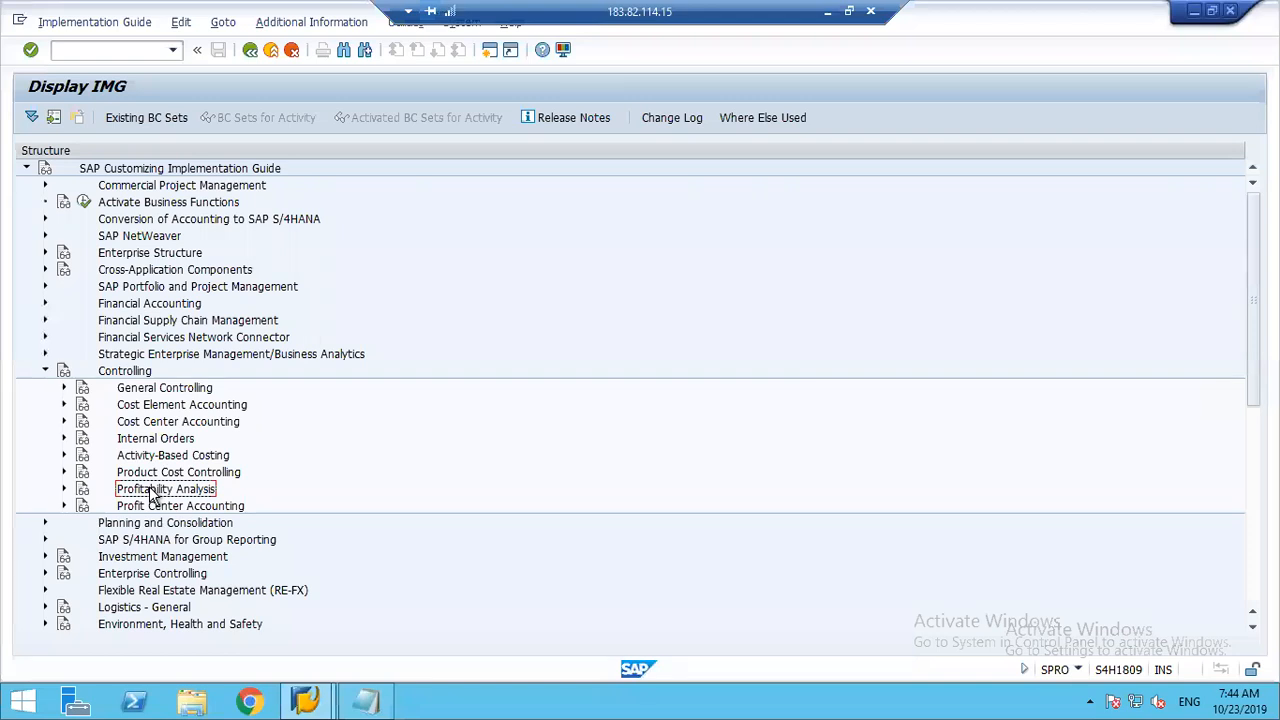
click(140, 392)
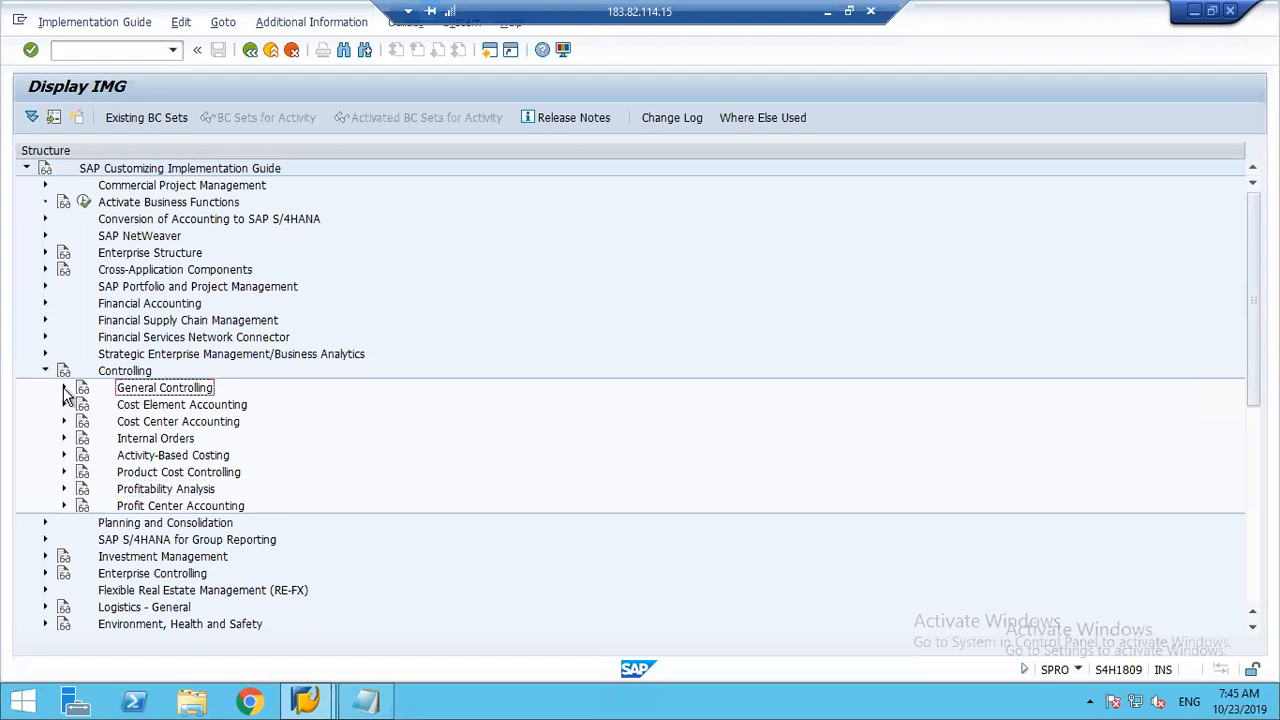
click(64, 390)
click(64, 390)
click(64, 389)
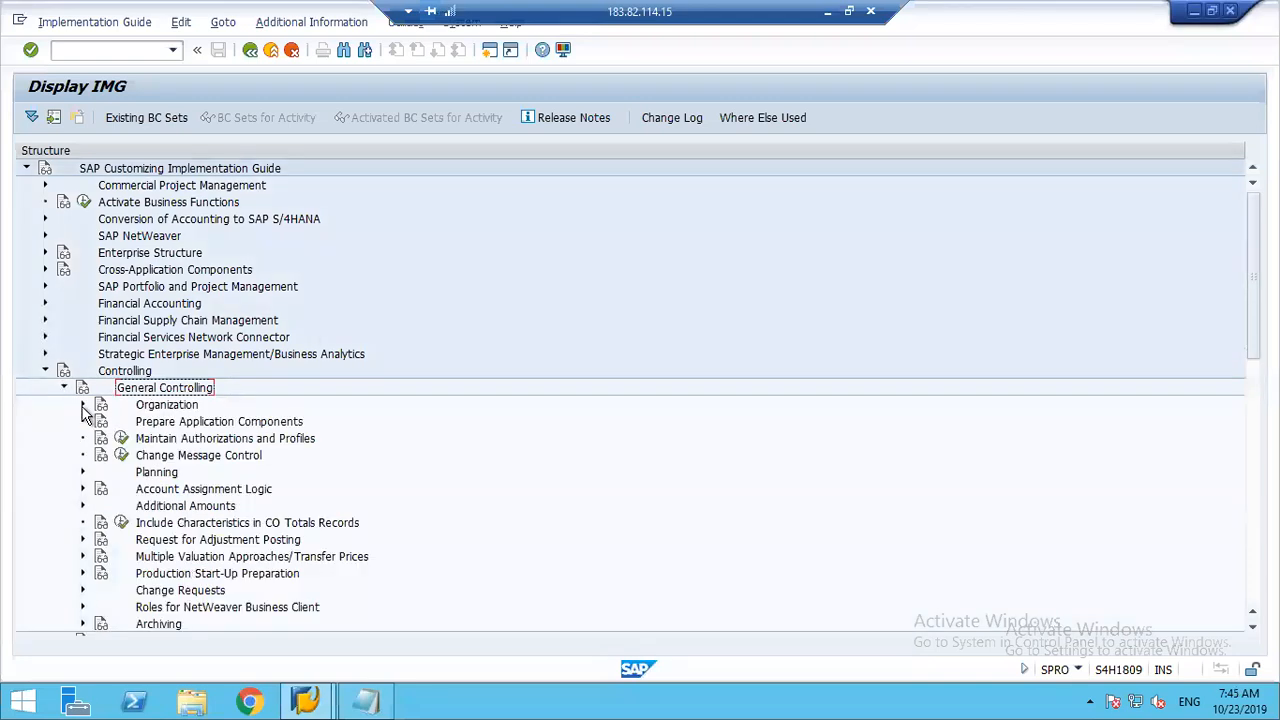
click(84, 407)
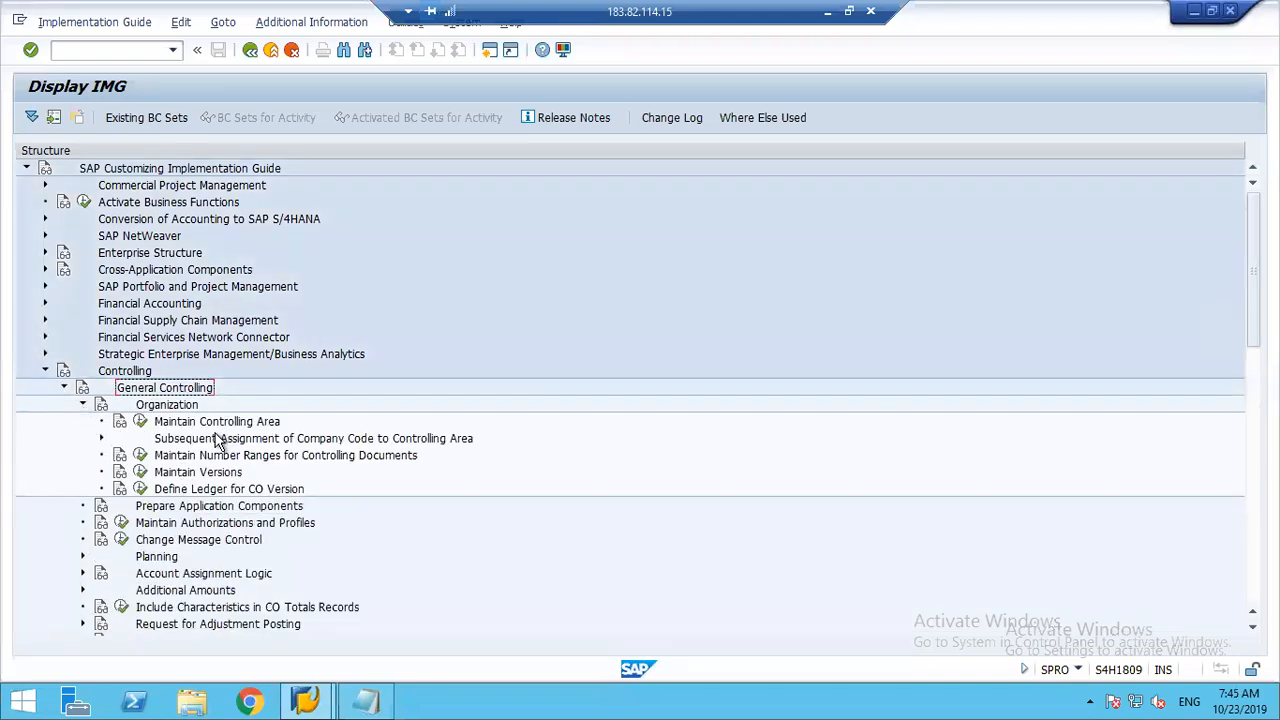
Step: Look over the Organization activities and open the Maintain Controlling Area activity in its overview of controlling areas
click(215, 437)
click(214, 428)
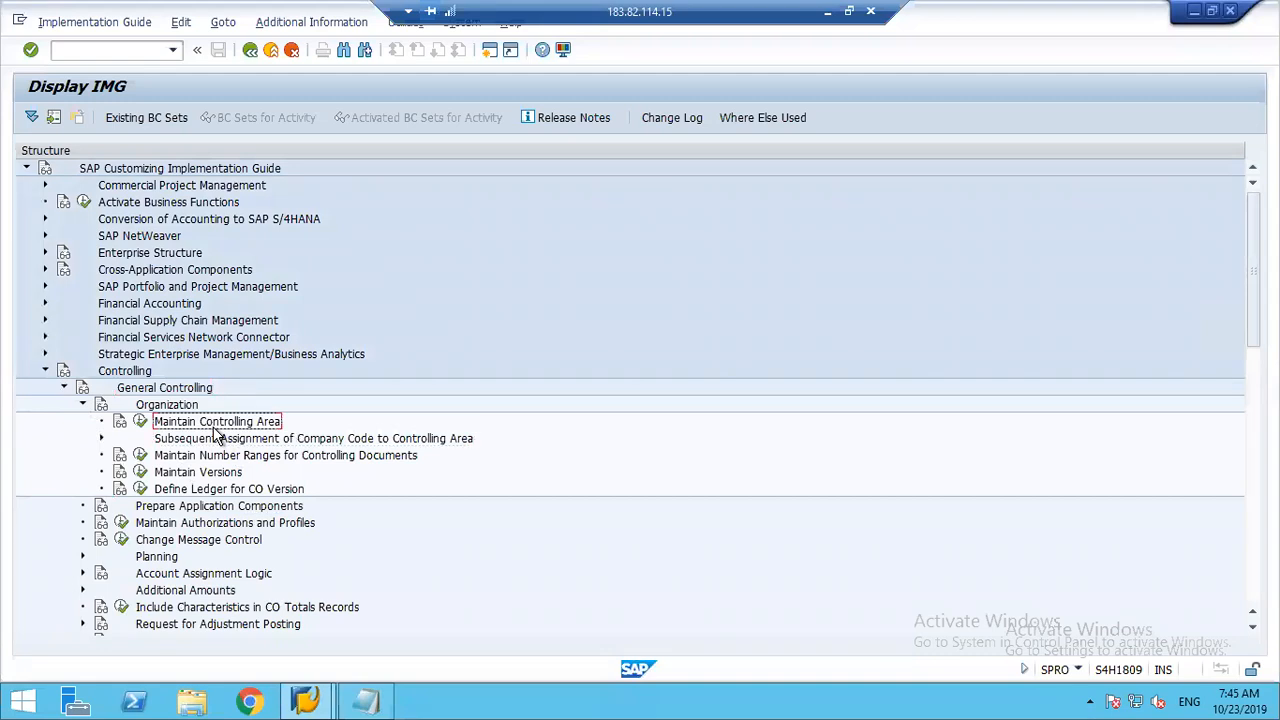
click(248, 454)
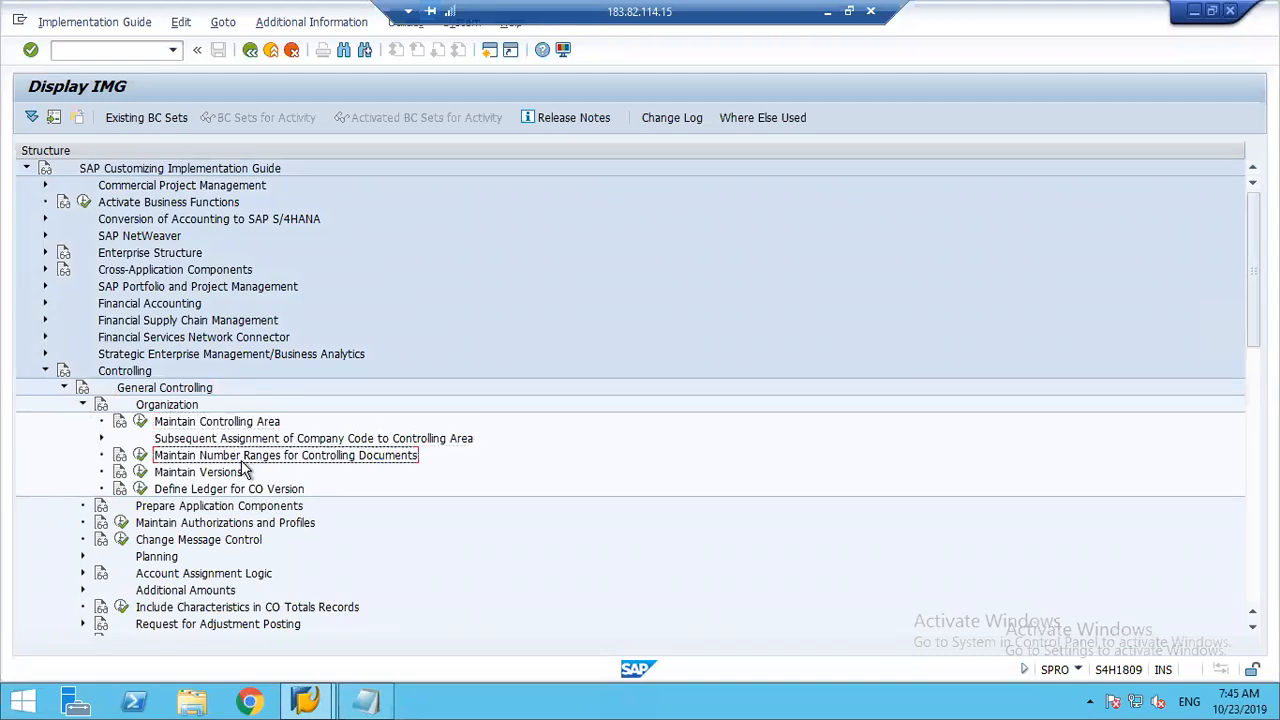
click(213, 474)
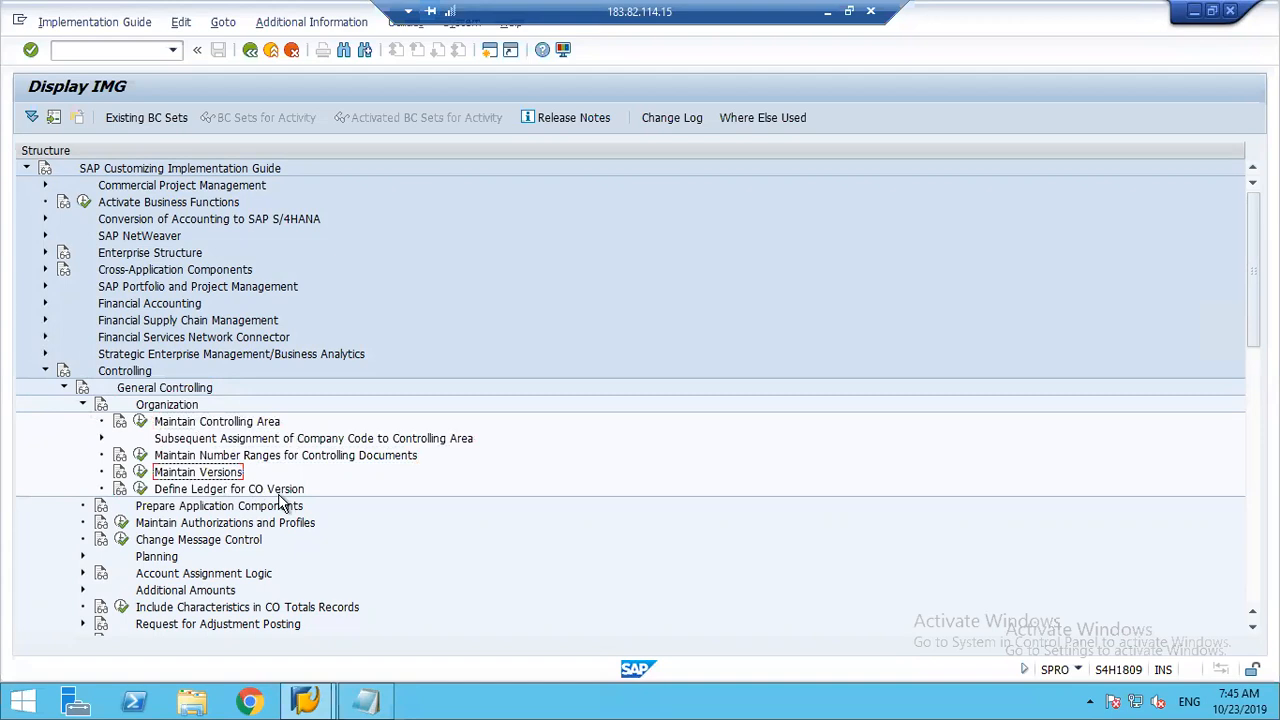
click(196, 490)
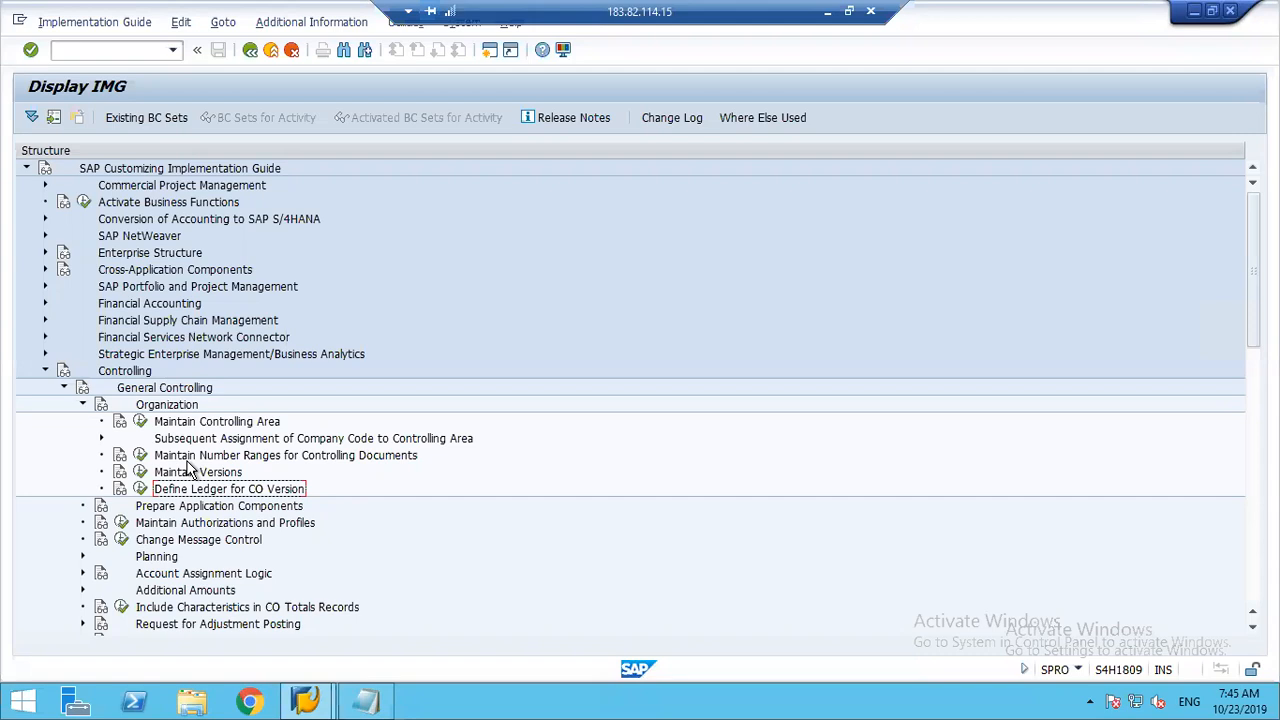
click(141, 422)
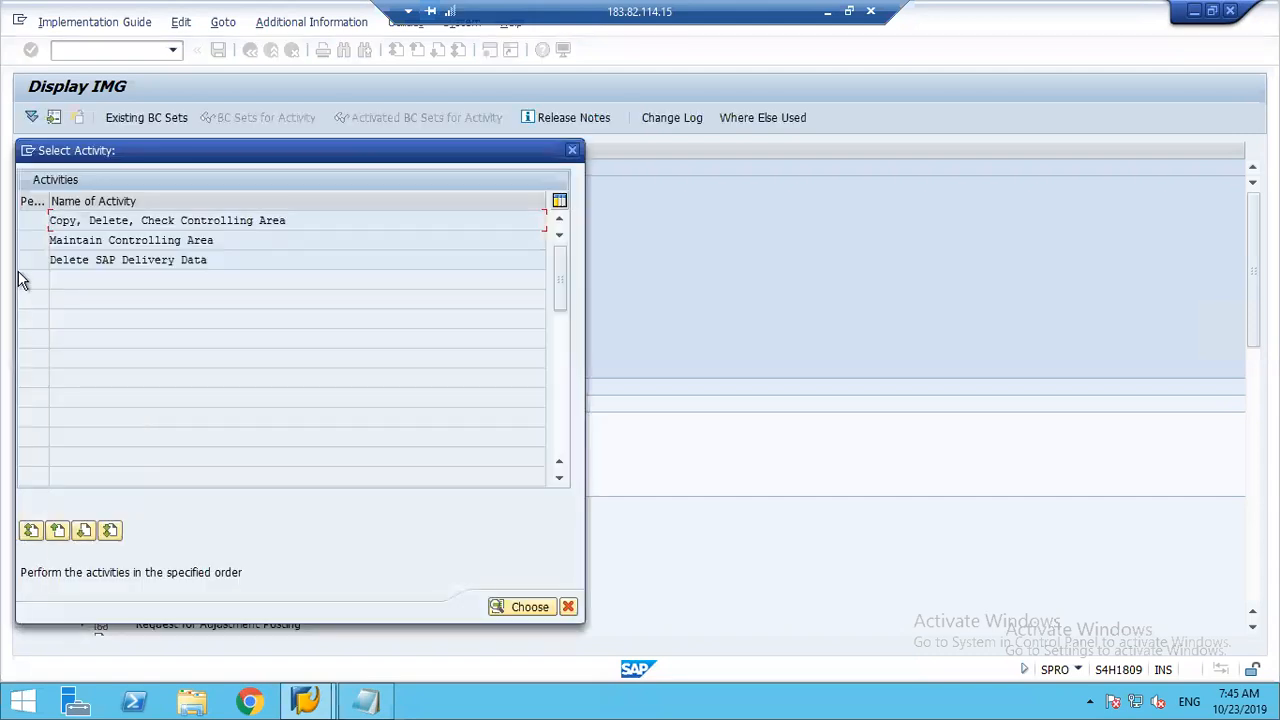
double_click(104, 242)
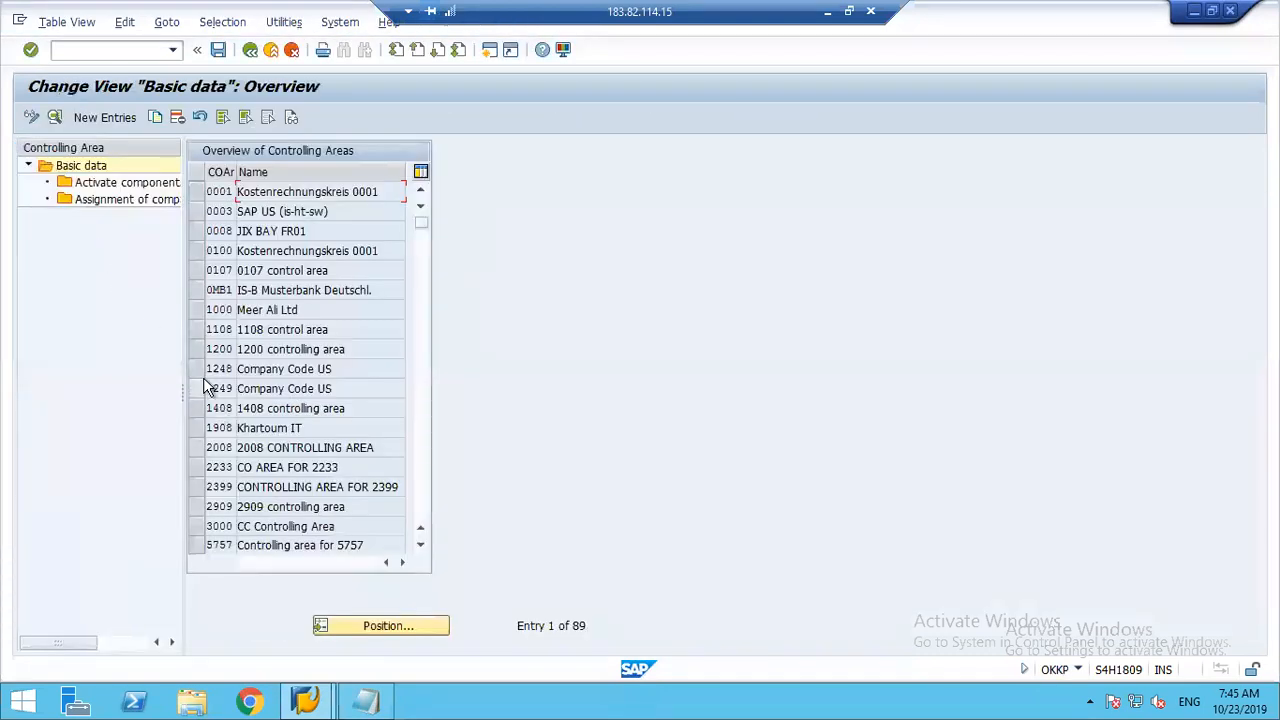
Step: Check the company codes assigned to controlling area 1248, then return to the implementation guide
click(196, 372)
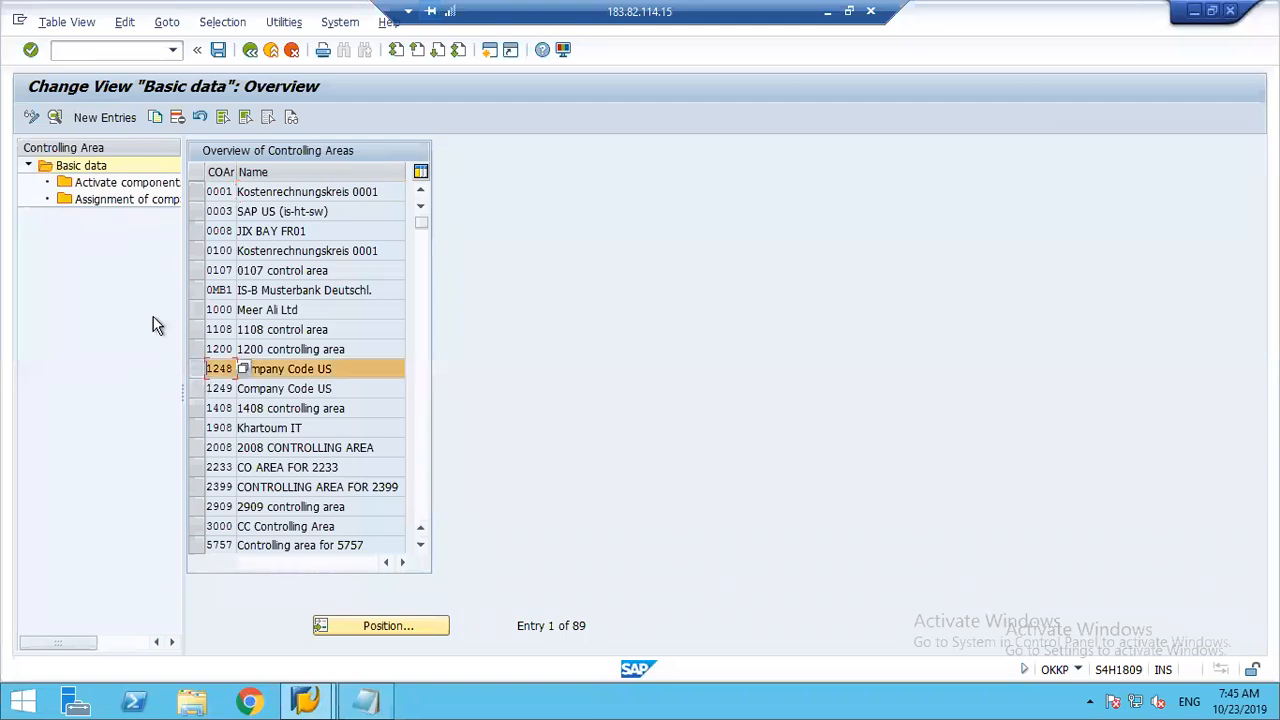
double_click(100, 199)
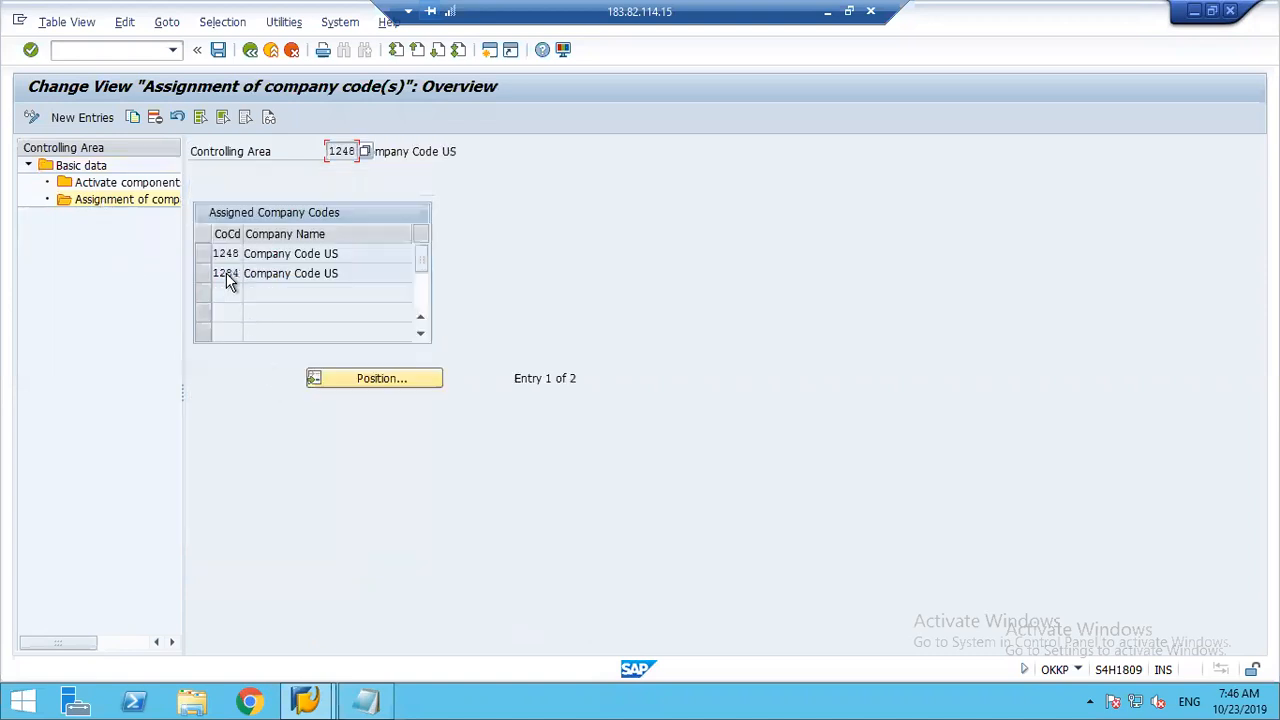
click(209, 257)
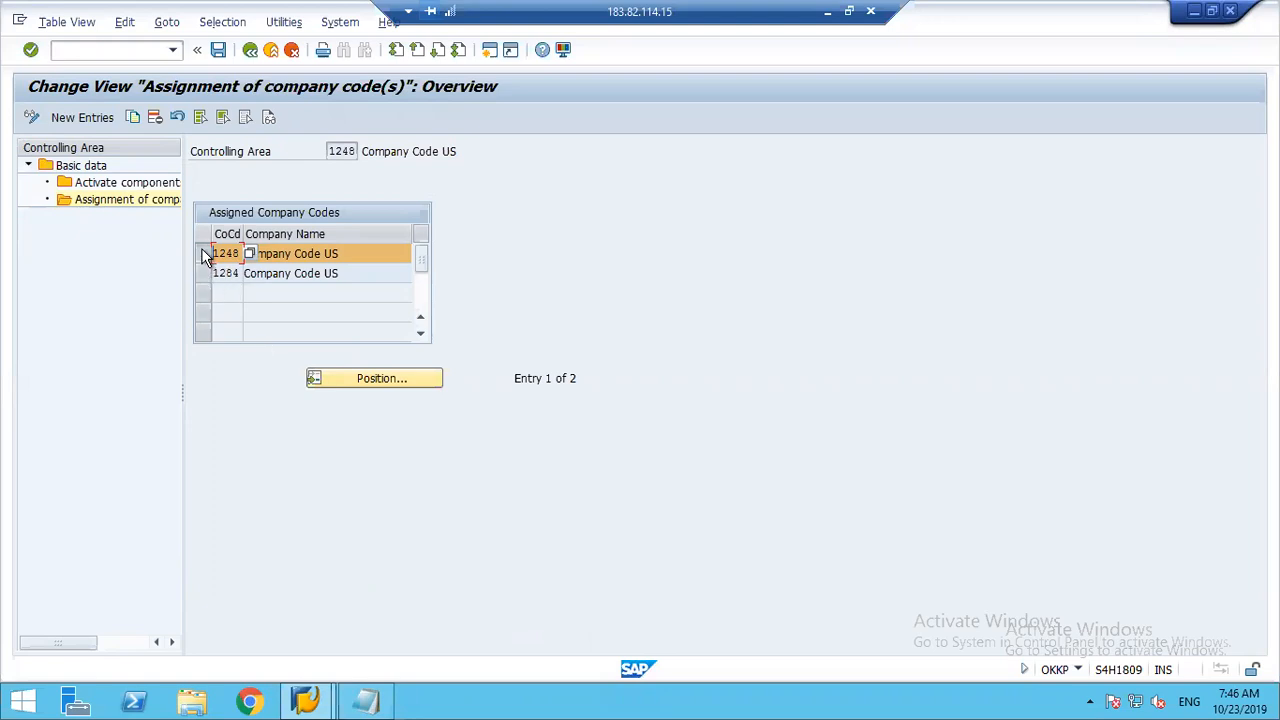
click(203, 256)
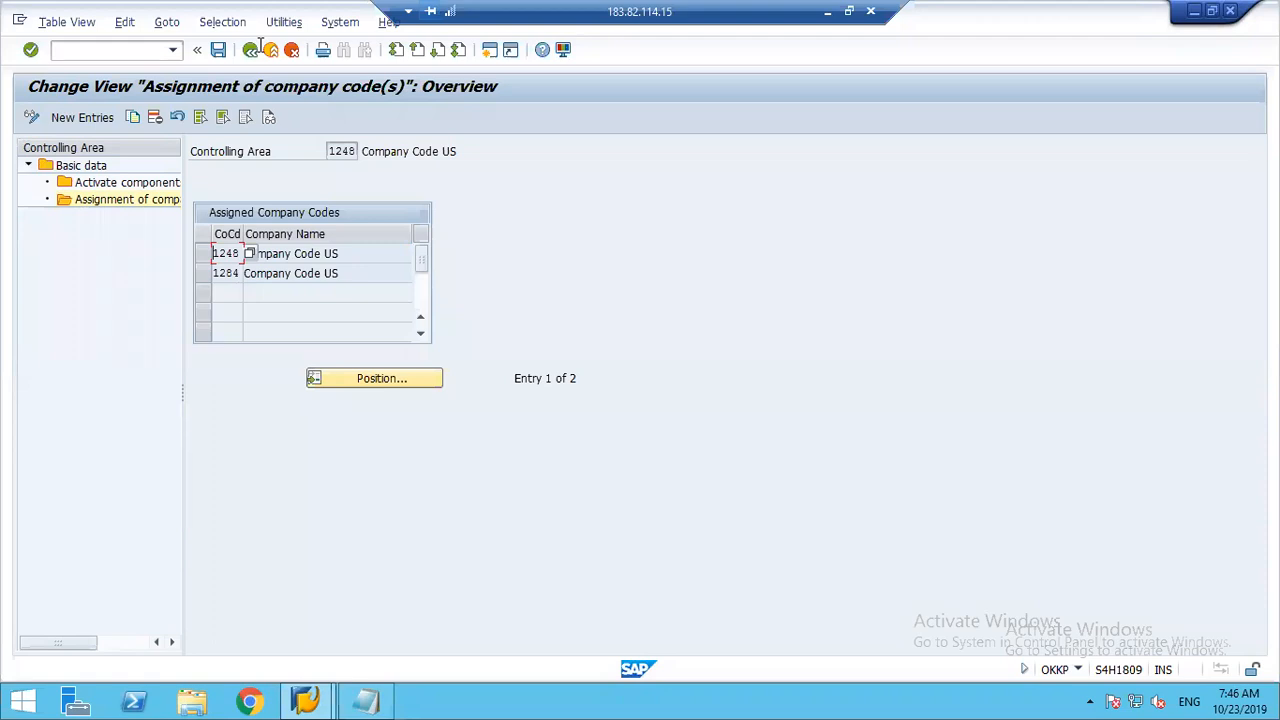
click(250, 52)
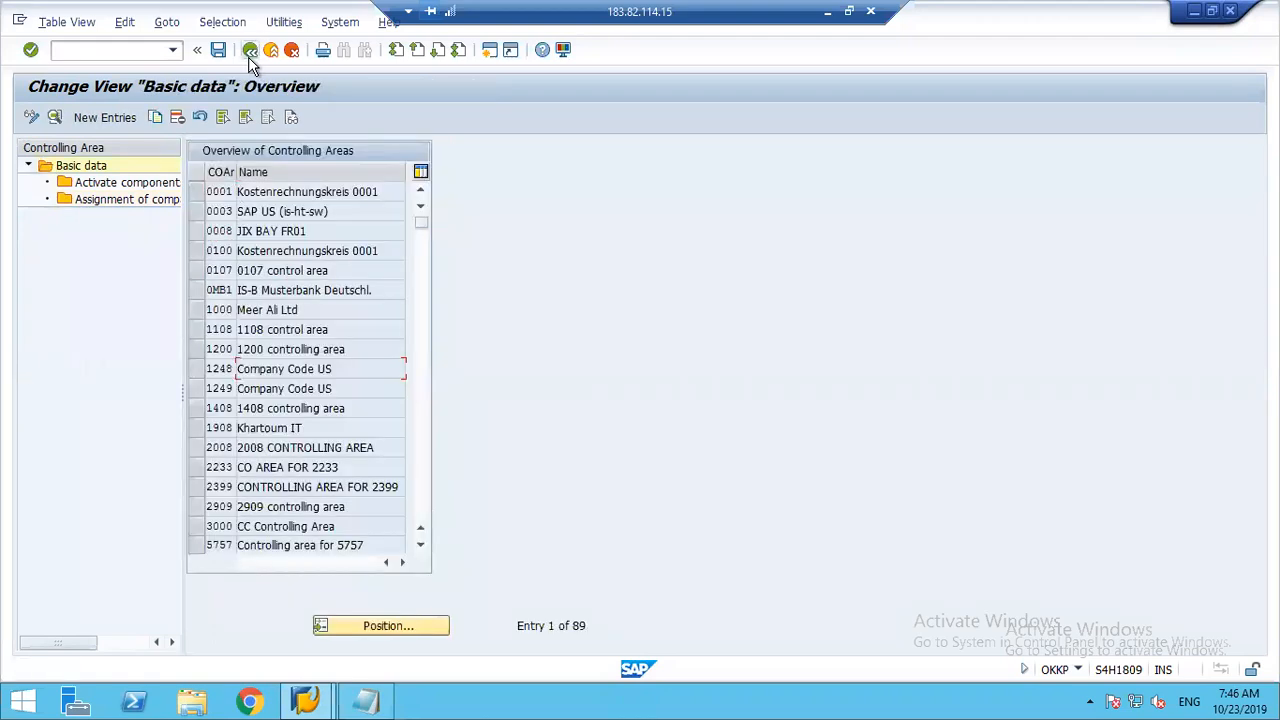
click(250, 52)
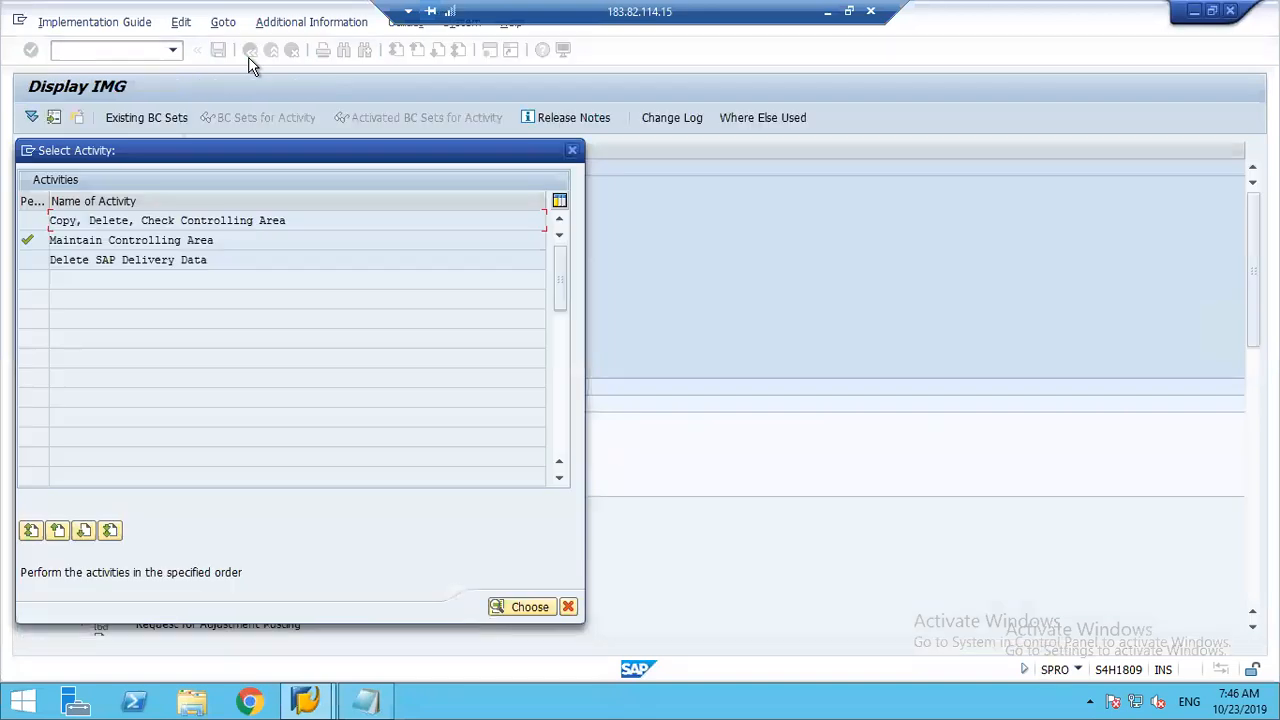
click(571, 151)
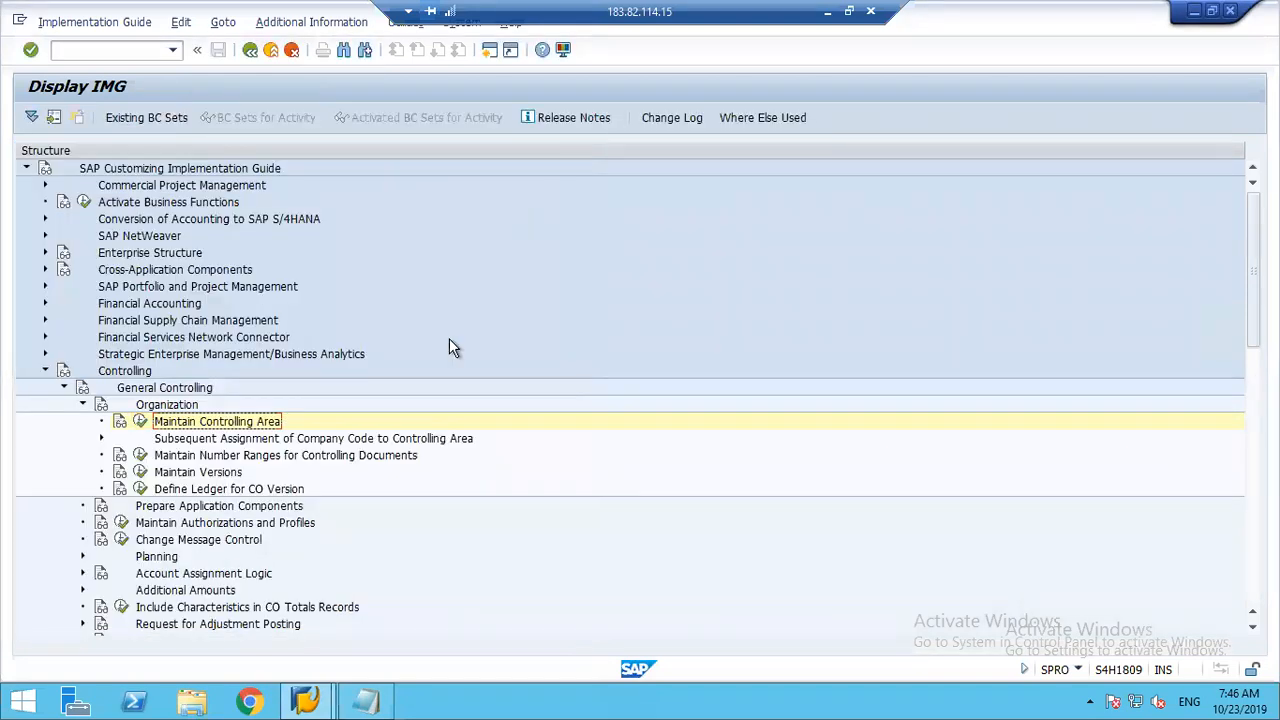
Step: Collapse Organization, expand Planning under General Controlling and select Maintain Category for Planning
click(226, 458)
click(223, 474)
click(228, 490)
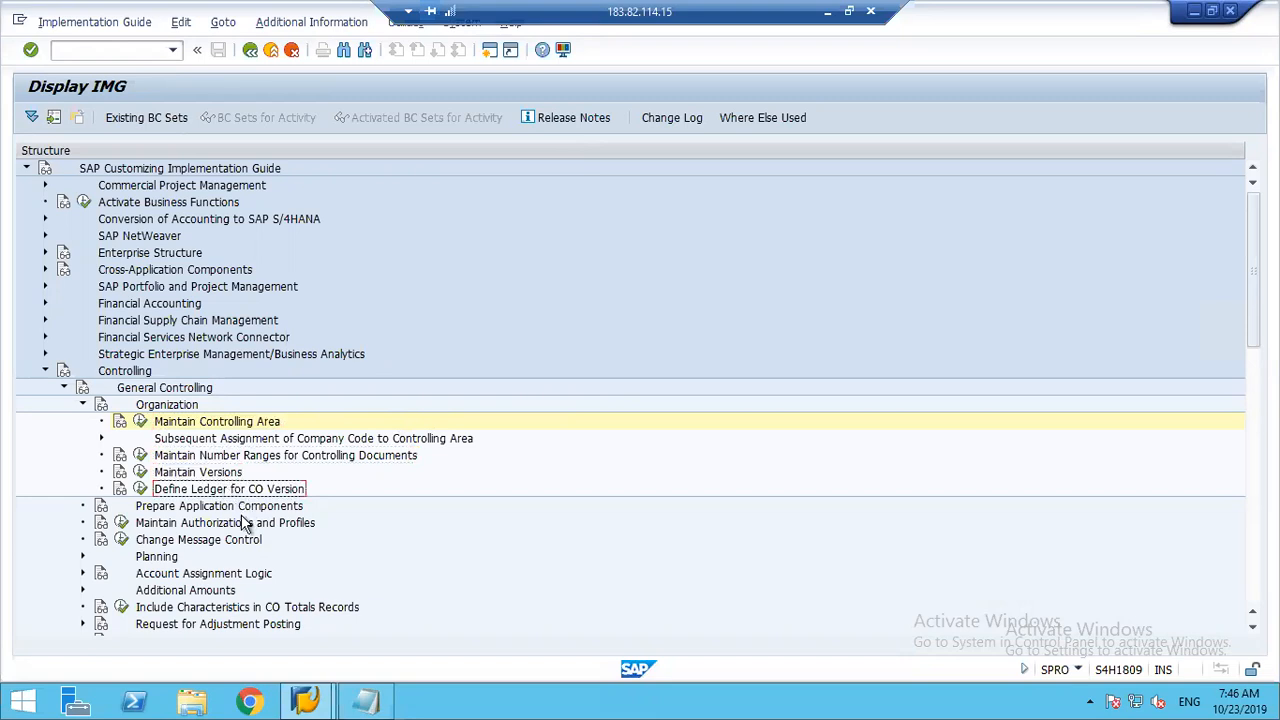
click(84, 405)
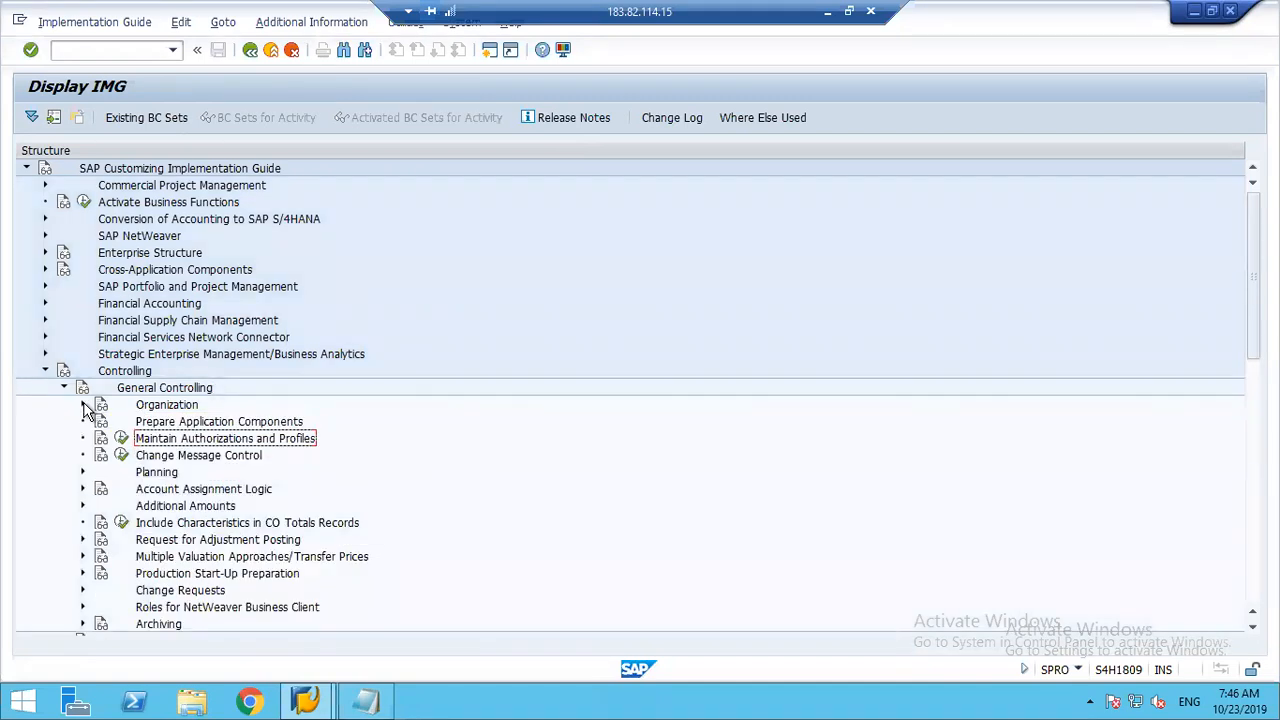
click(149, 476)
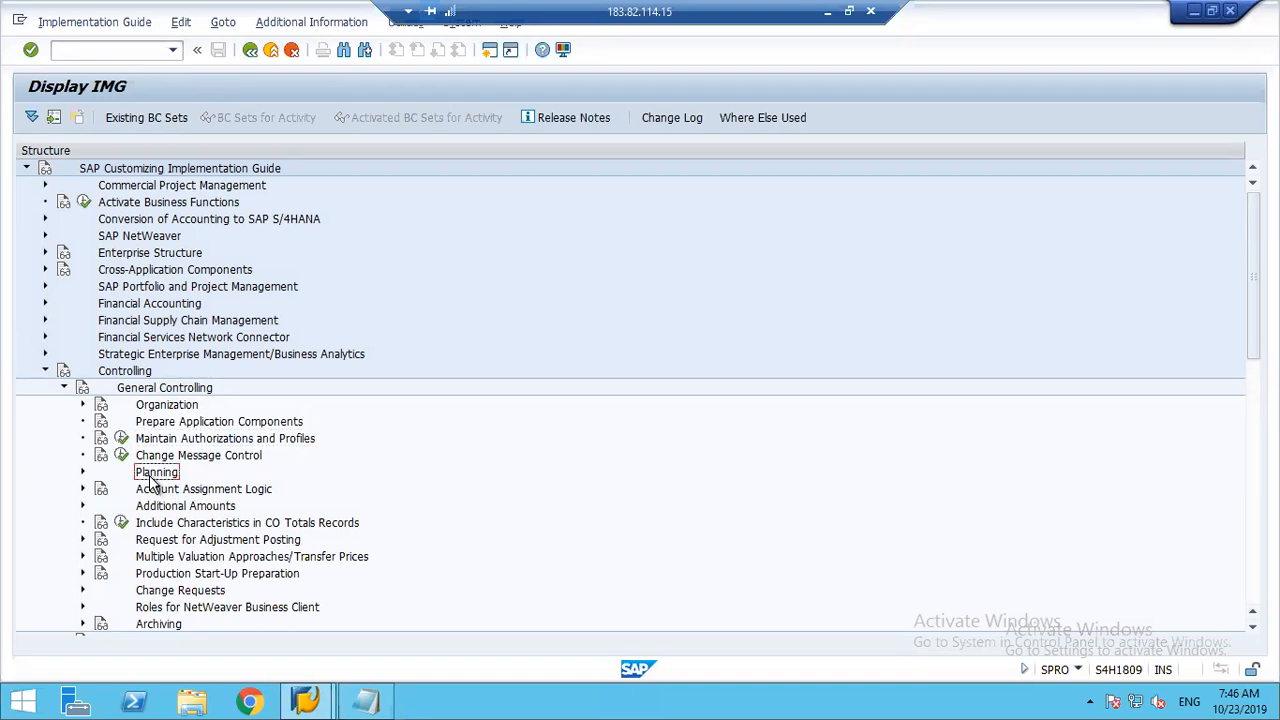
click(82, 473)
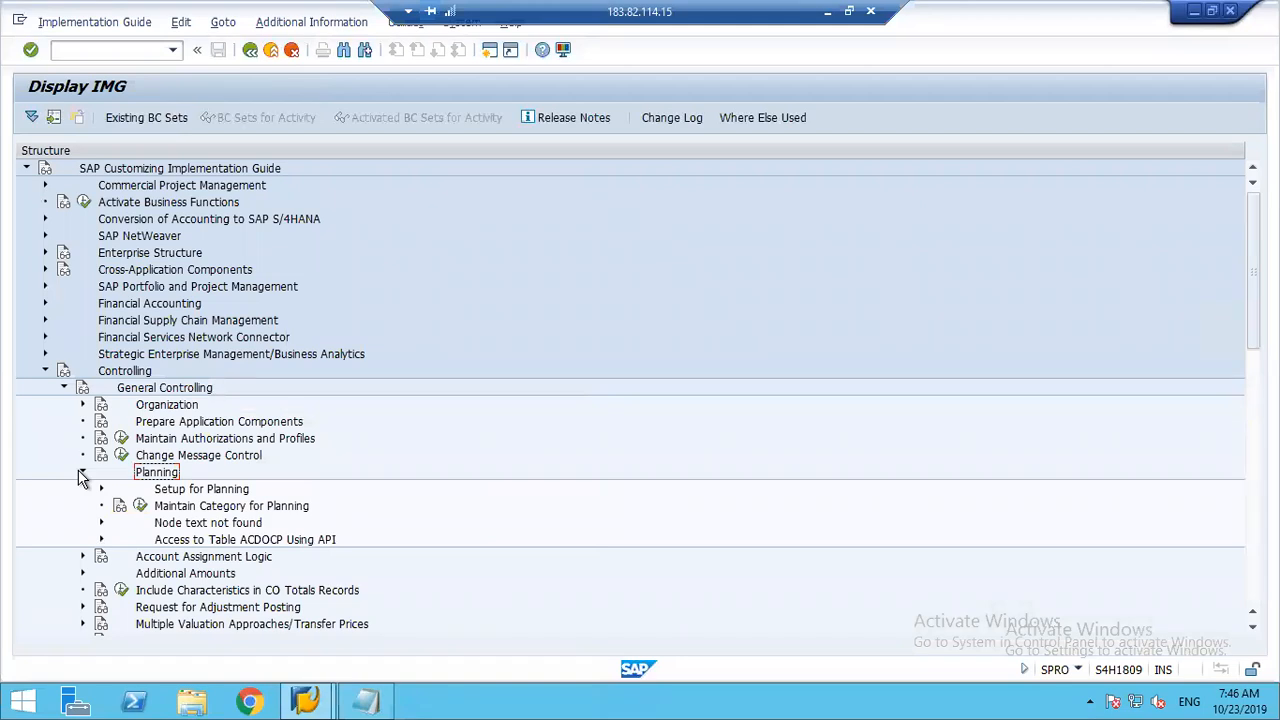
click(227, 507)
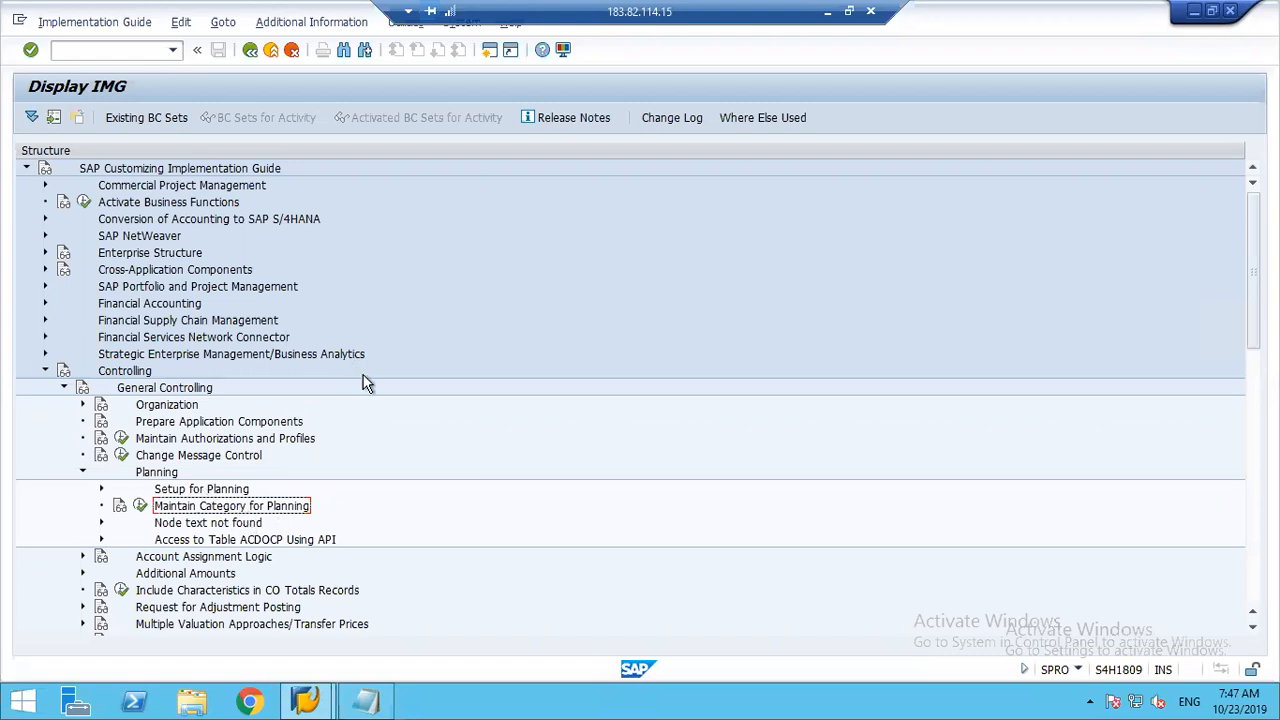
Step: Open a second session with transaction SE16N, load table ACDOCA and check its description
click(489, 56)
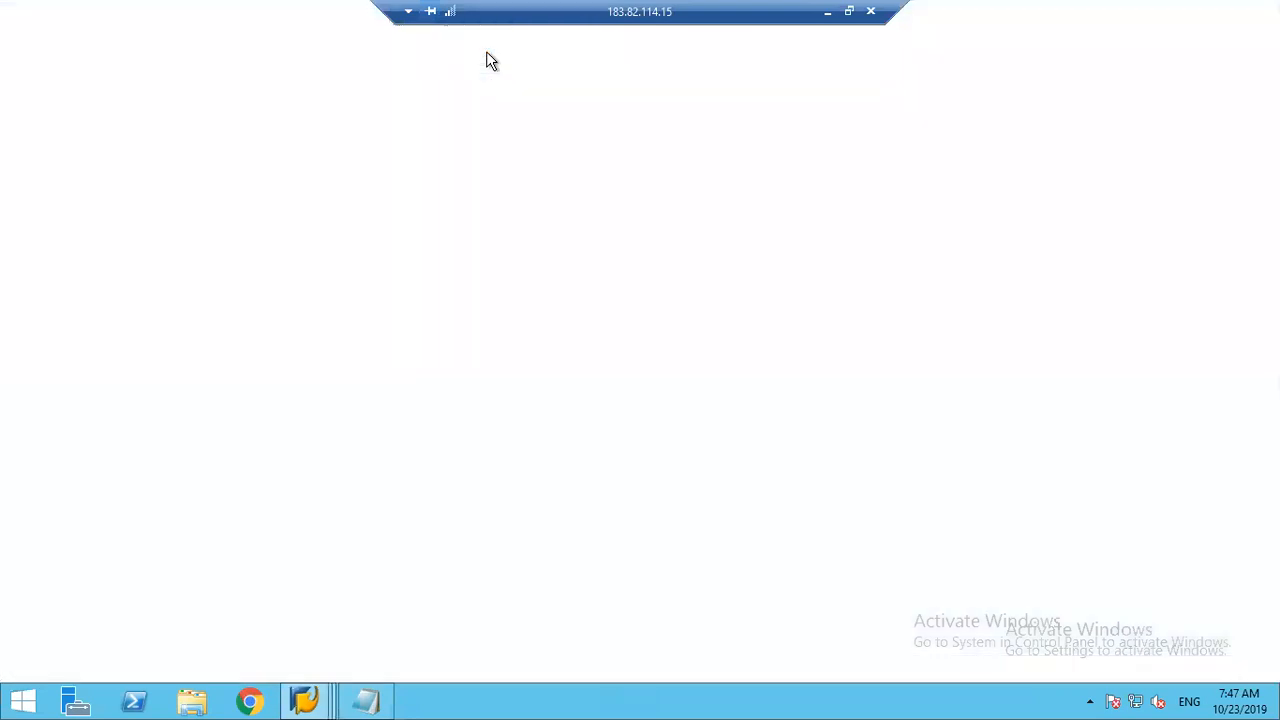
text(se16n)
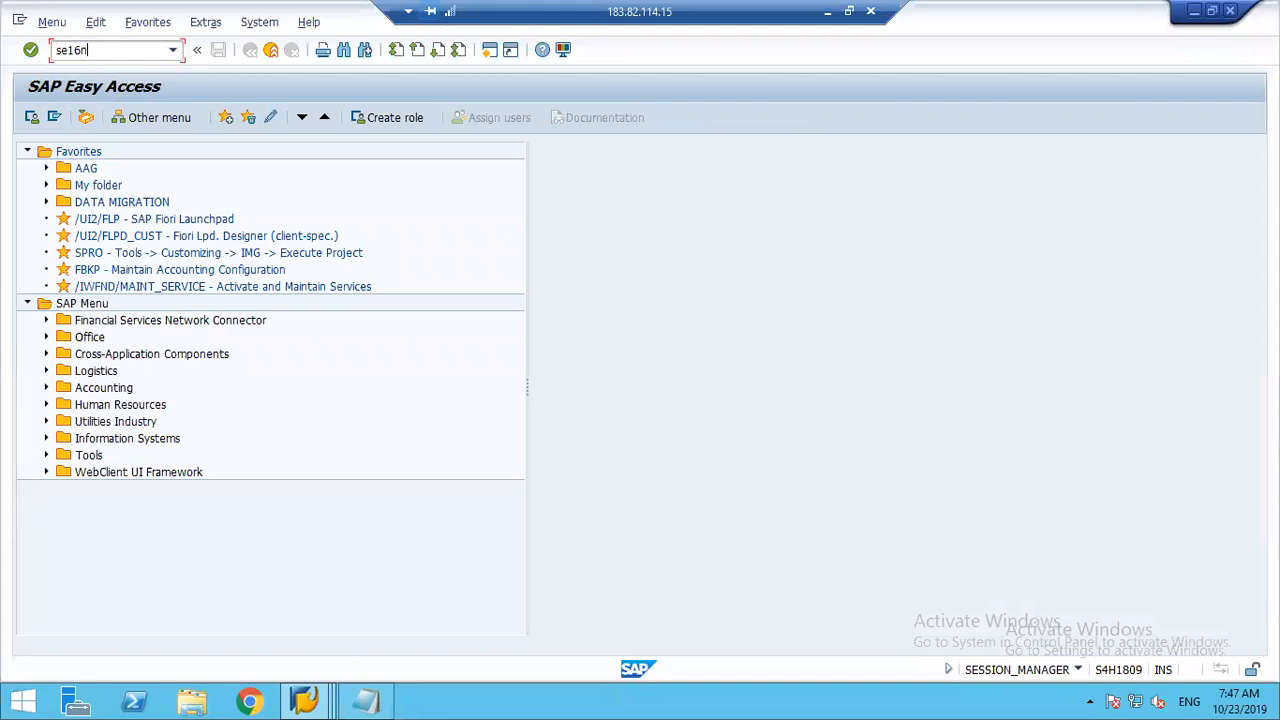
key(Return)
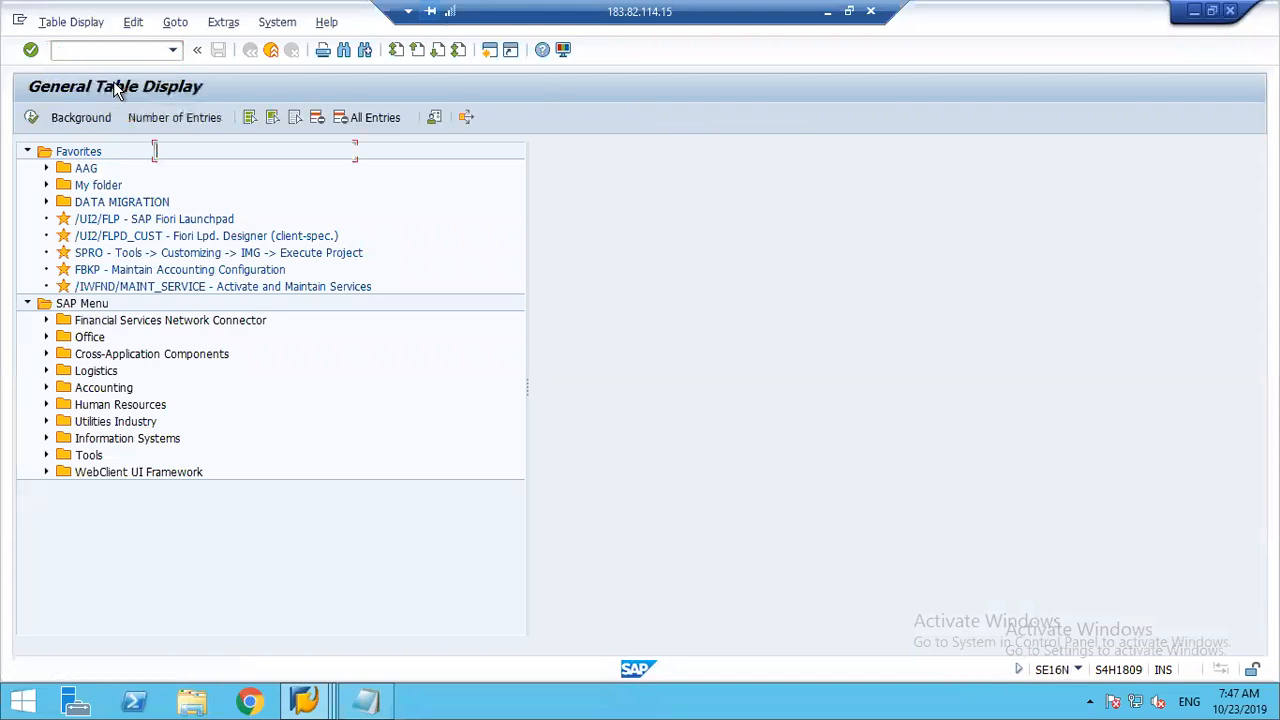
text(acdoca)
key(Return)
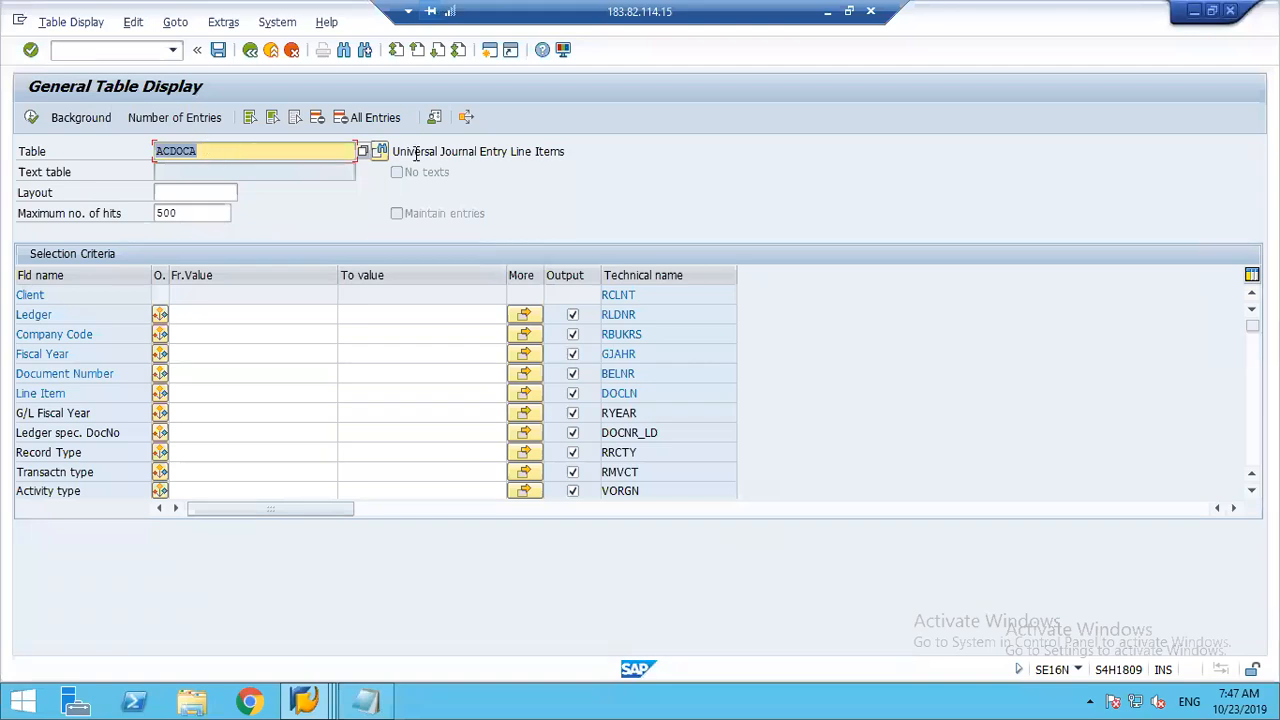
drag(396, 151, 508, 162)
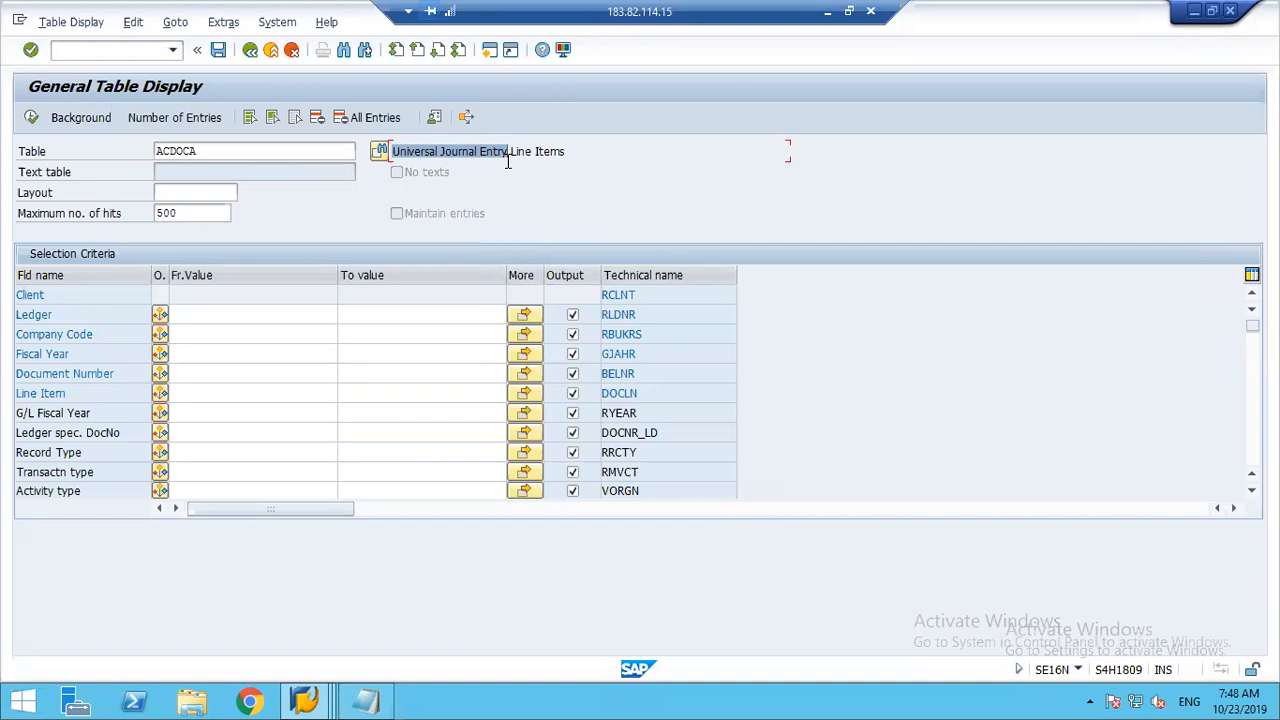
click(508, 160)
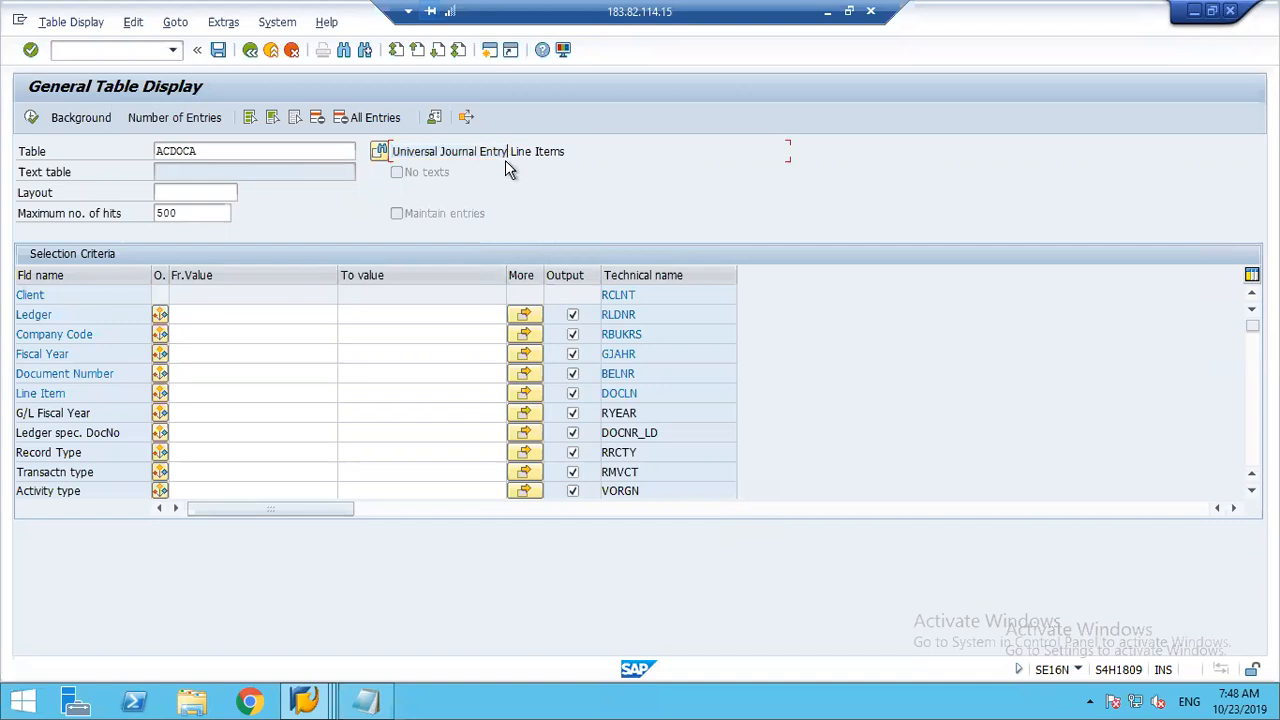
Step: Change the table to ACDOCP in the general table display and check its description
click(196, 151)
key(ctrl+a)
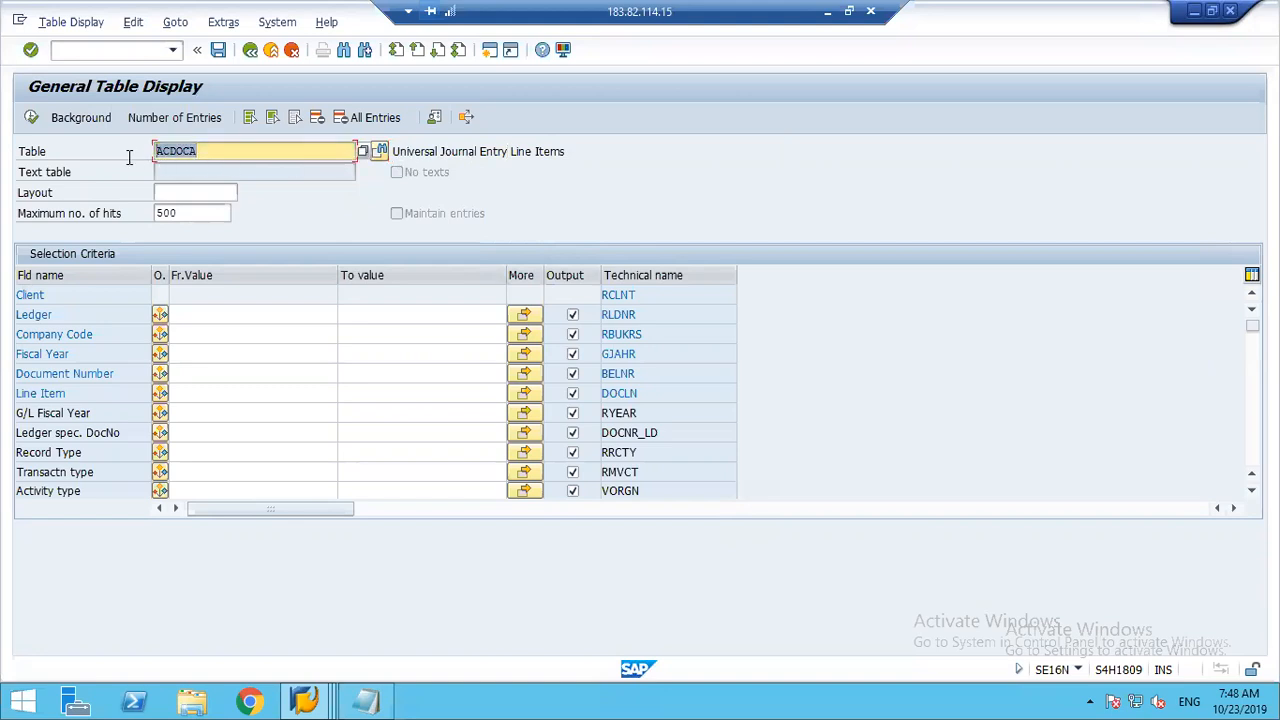
click(129, 157)
click(215, 145)
key(BackSpace)
text(p)
key(Return)
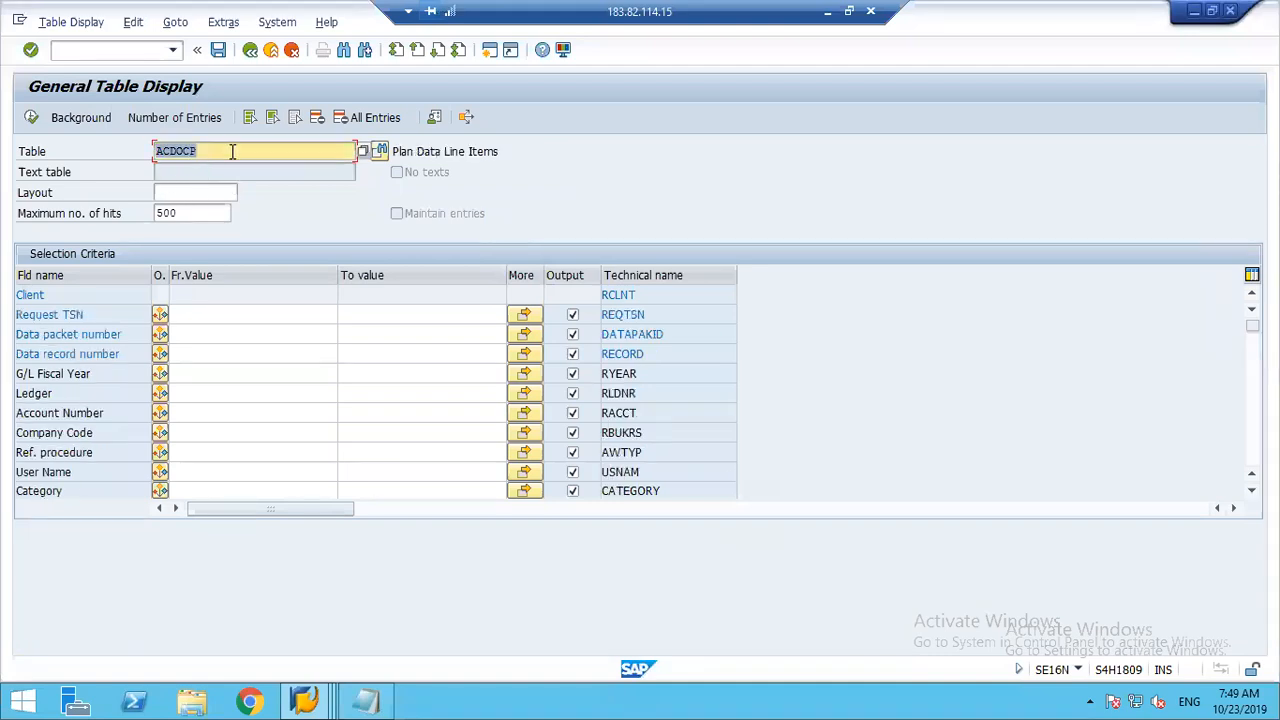
click(177, 151)
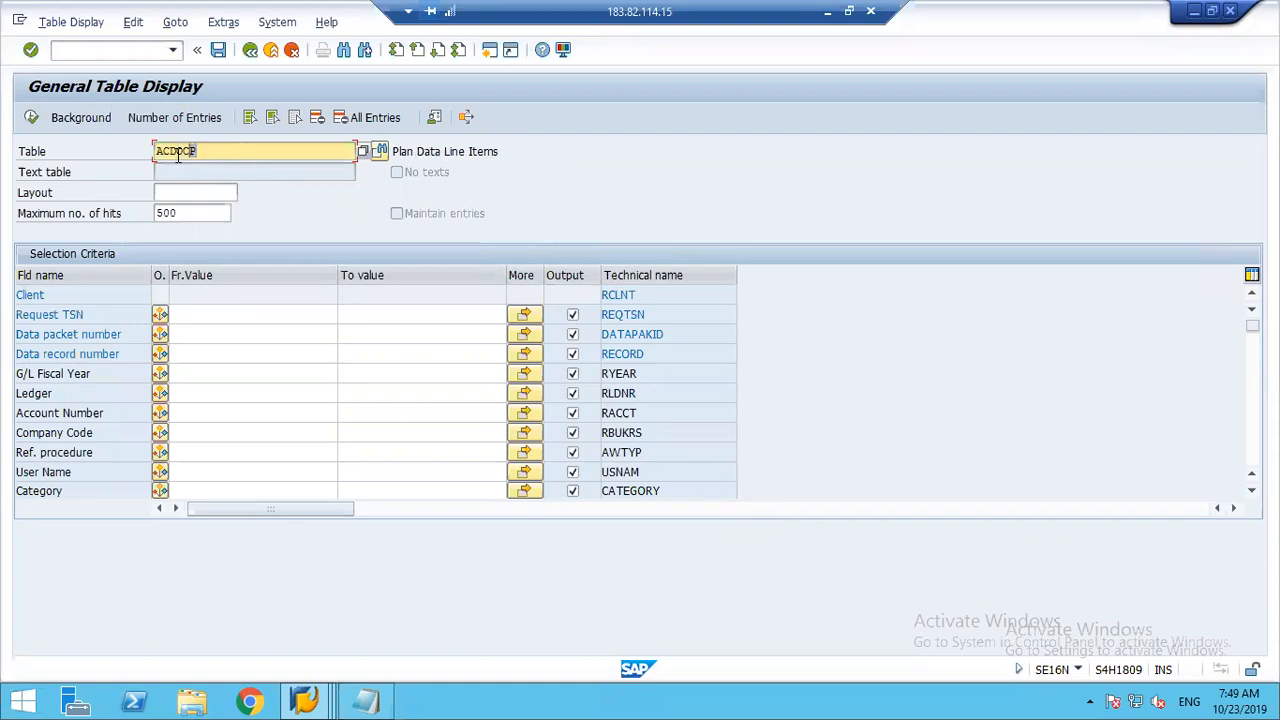
click(425, 152)
drag(425, 152, 438, 153)
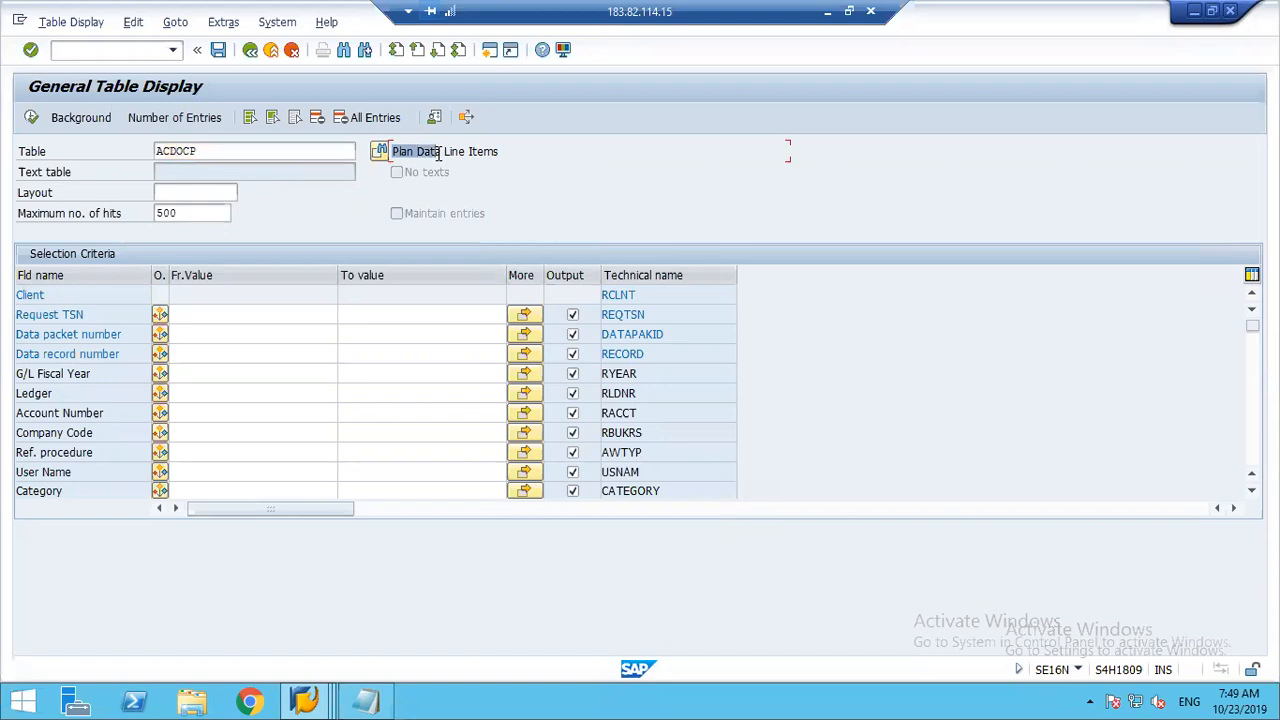
click(438, 152)
click(208, 151)
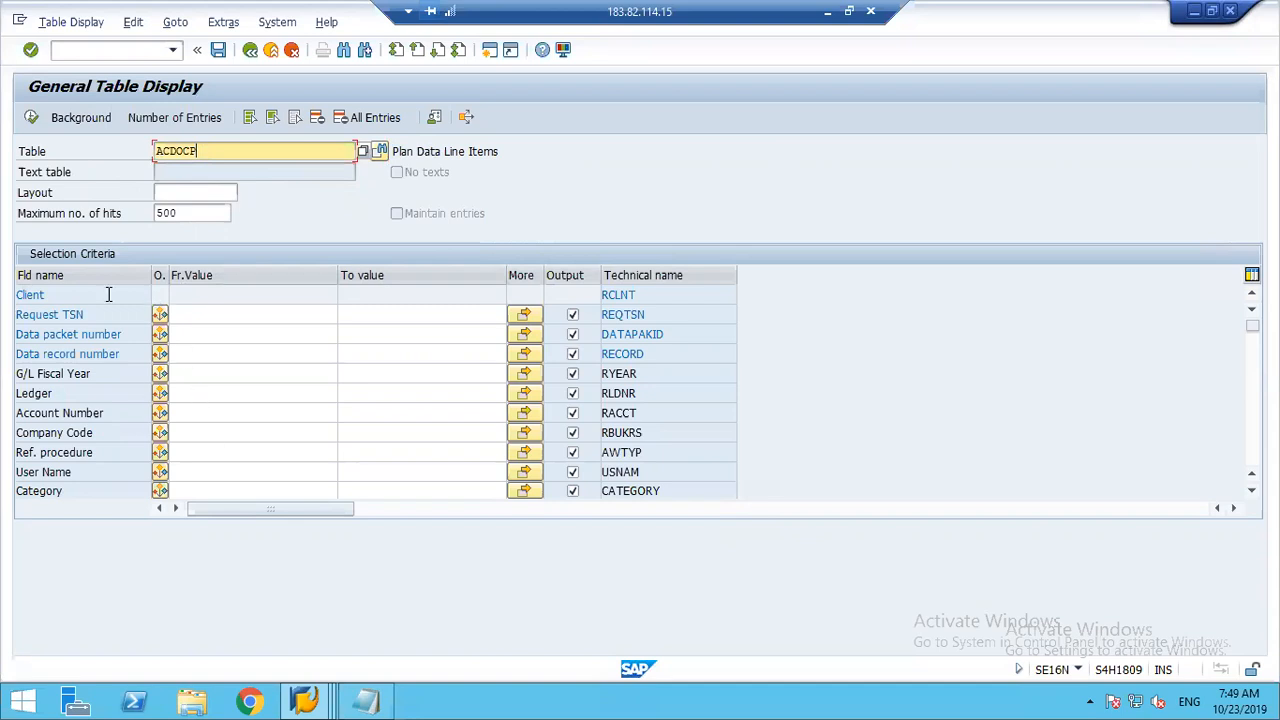
Step: Query the ACDOCP plan data line items for company code 1248
click(204, 432)
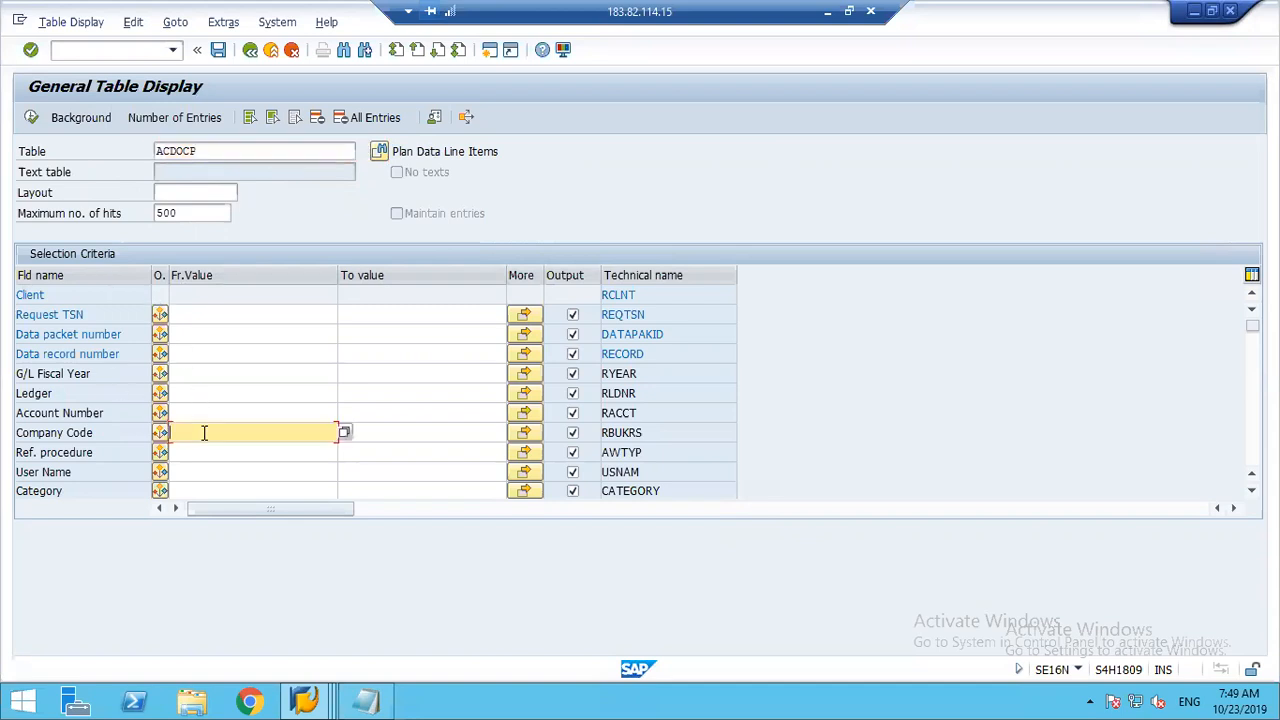
text(1248)
key(Tab)
click(31, 117)
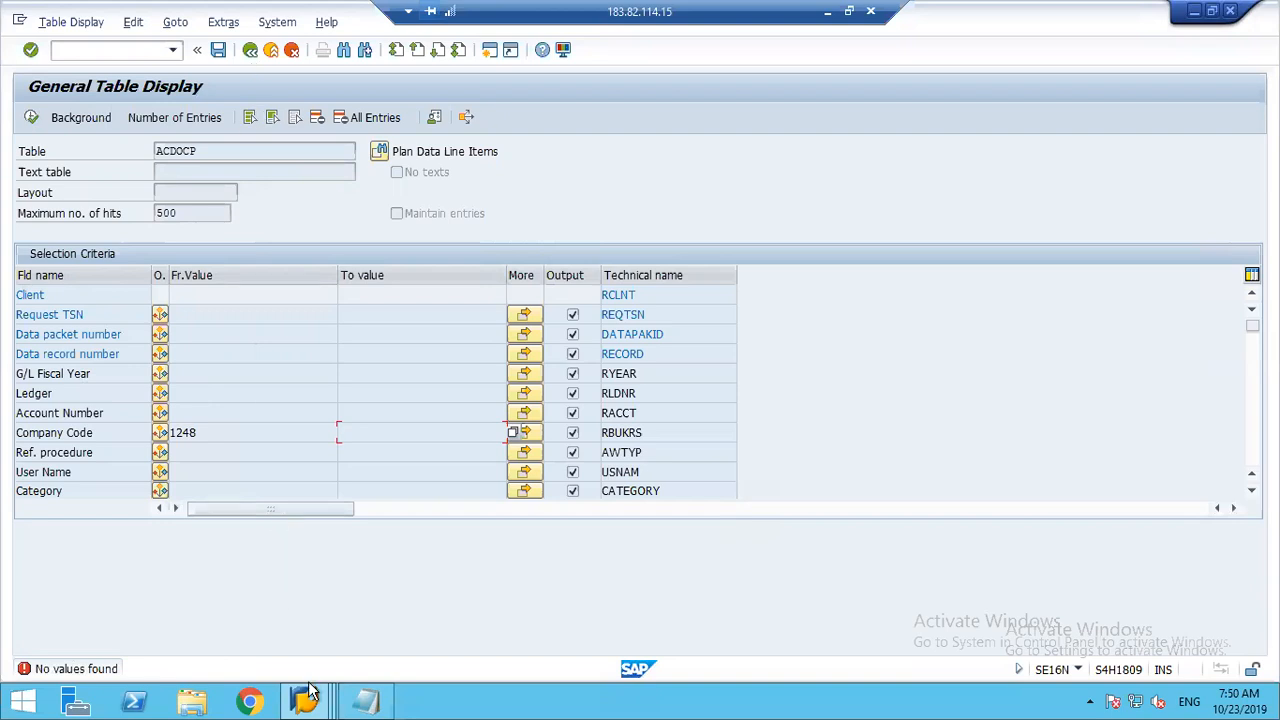
Step: Switch back to the implementation guide session and open the Maintain Category for Planning activity under General Controlling, Planning
click(309, 696)
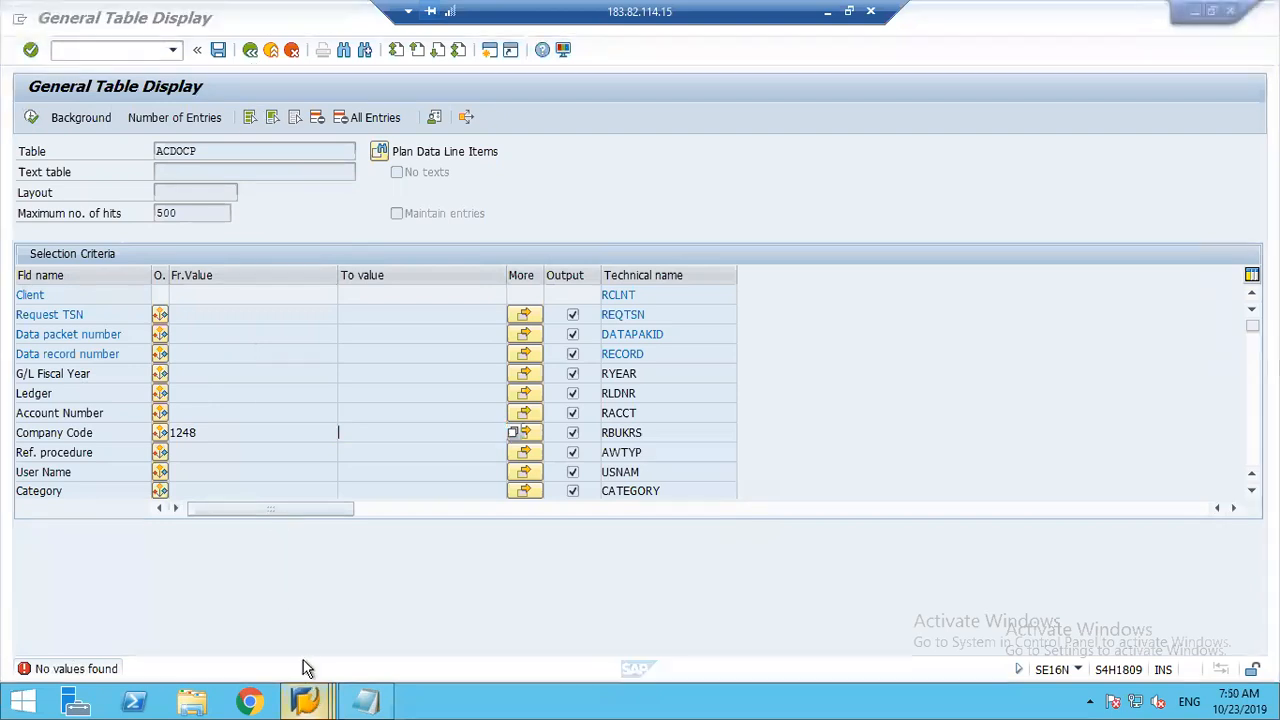
mouse_move(305, 700)
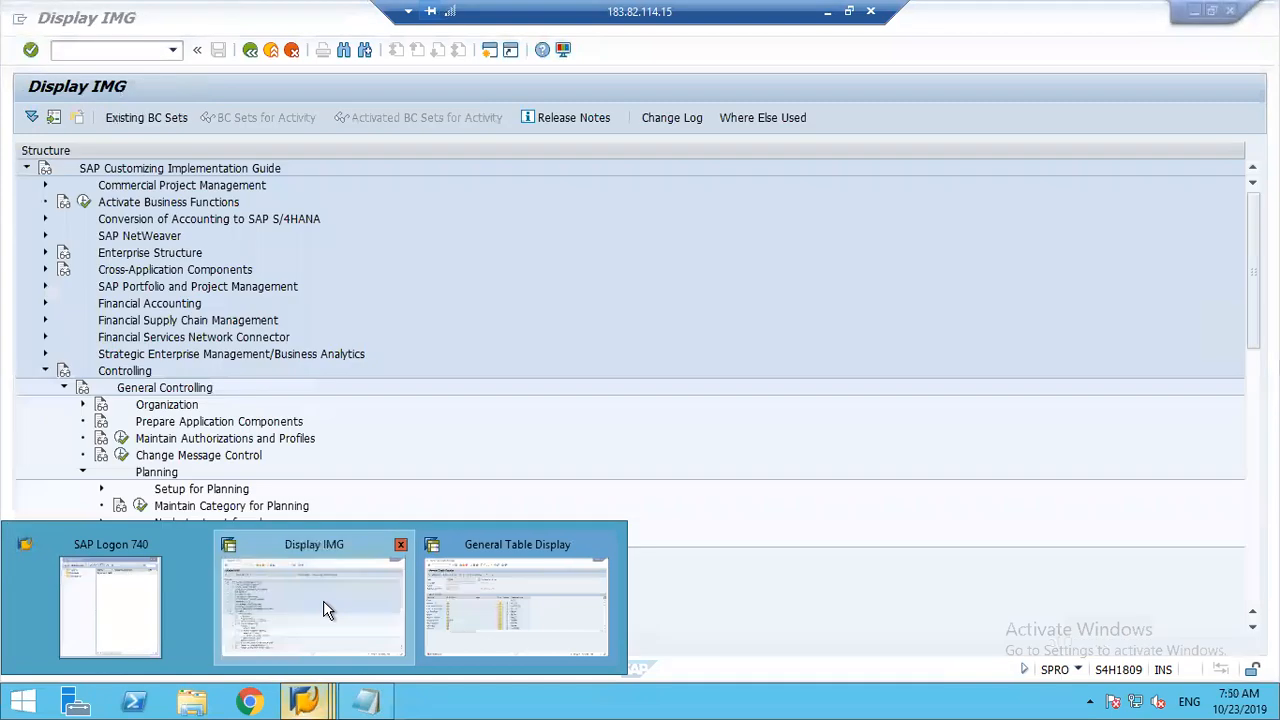
click(323, 608)
click(187, 507)
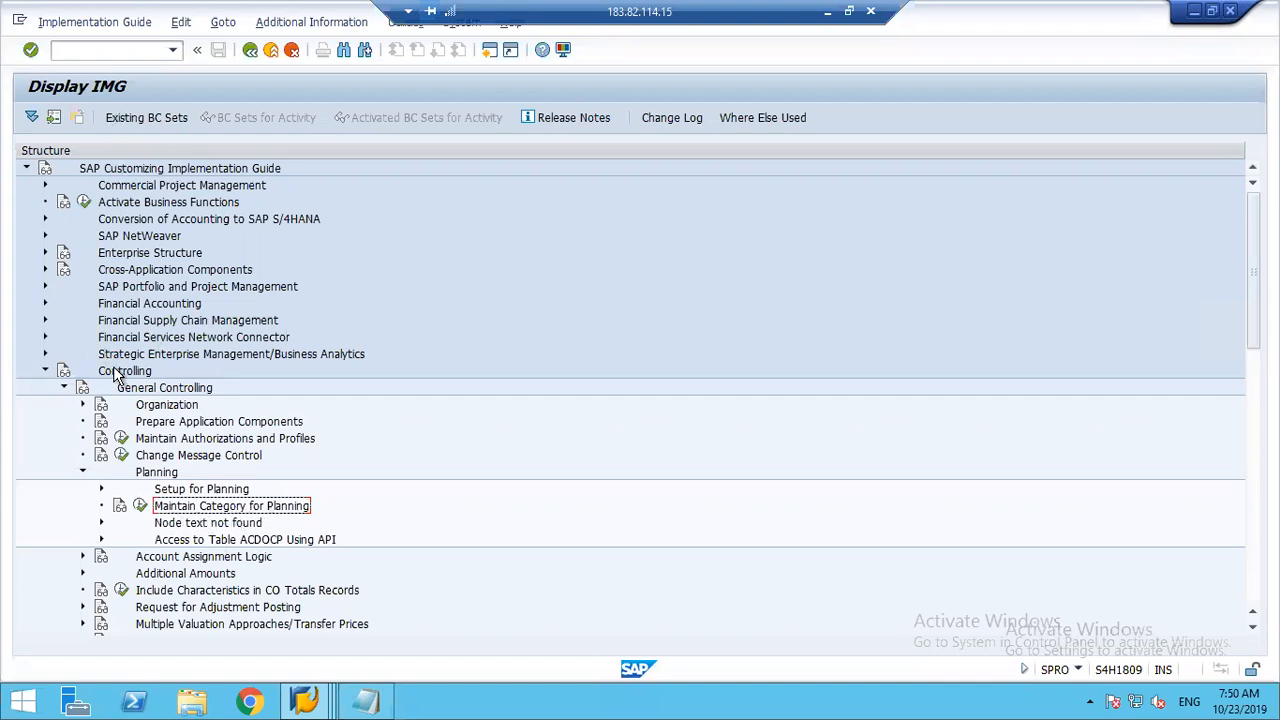
click(152, 393)
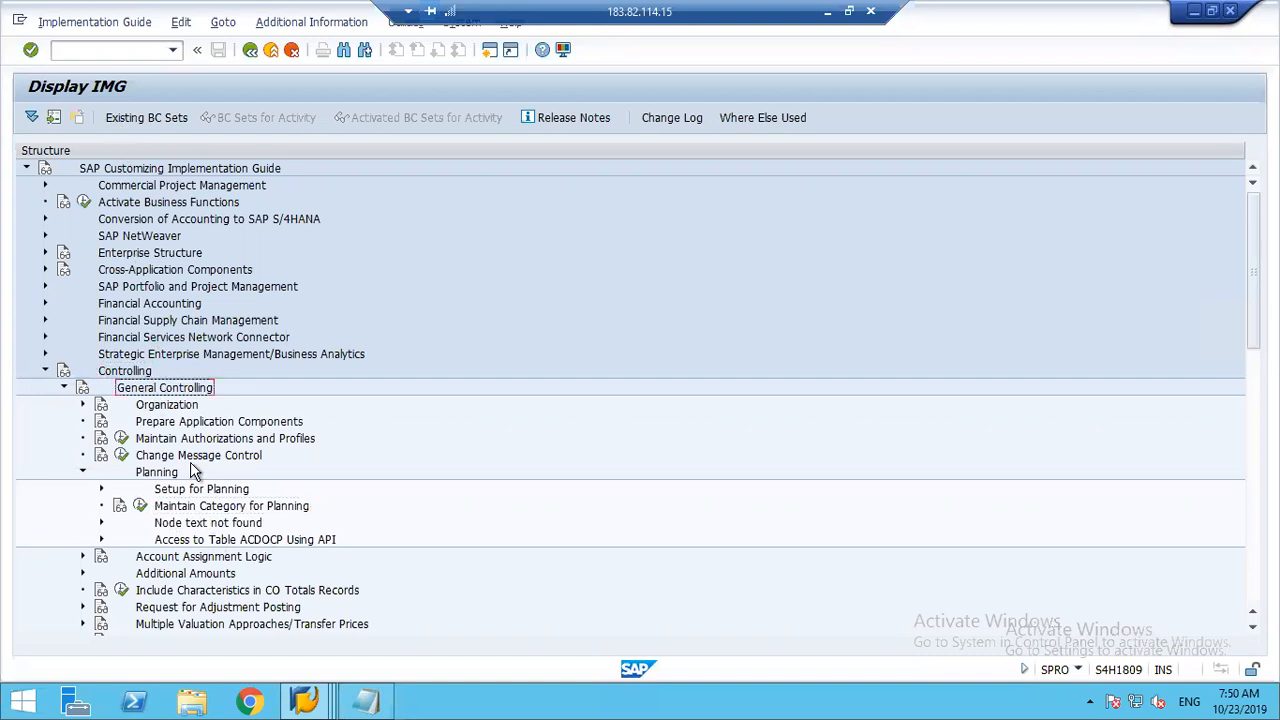
click(160, 473)
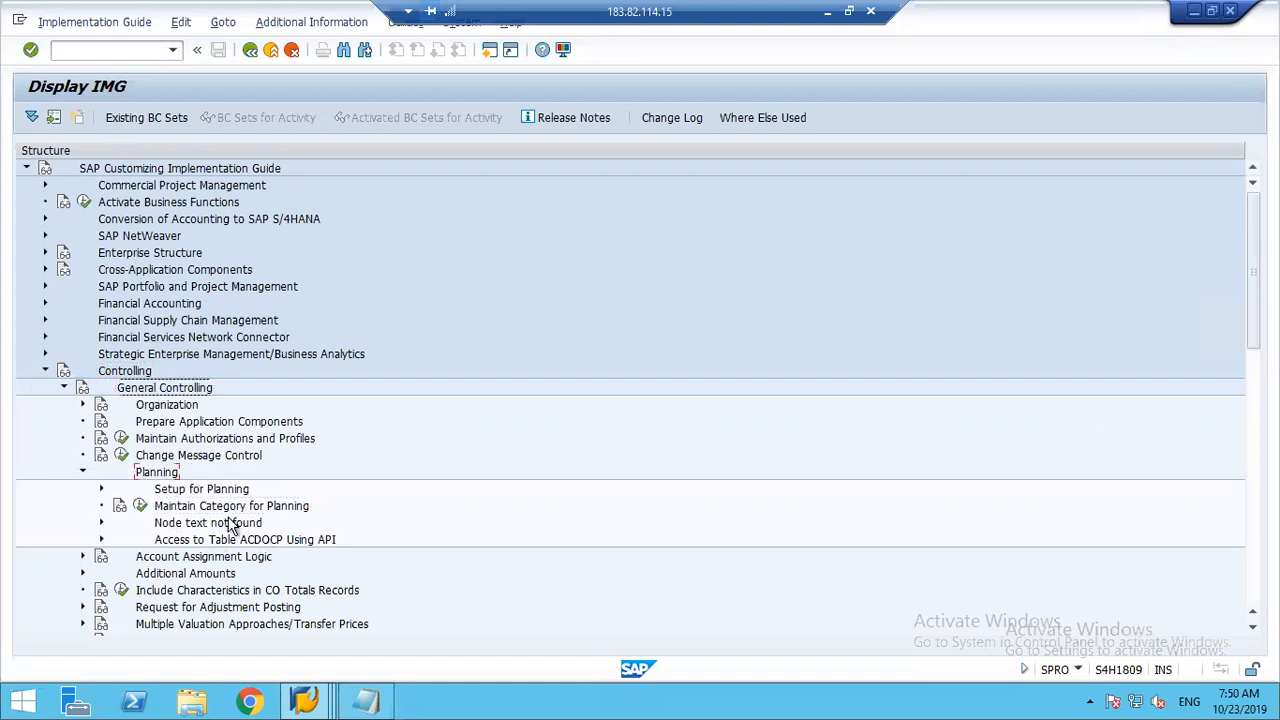
click(211, 510)
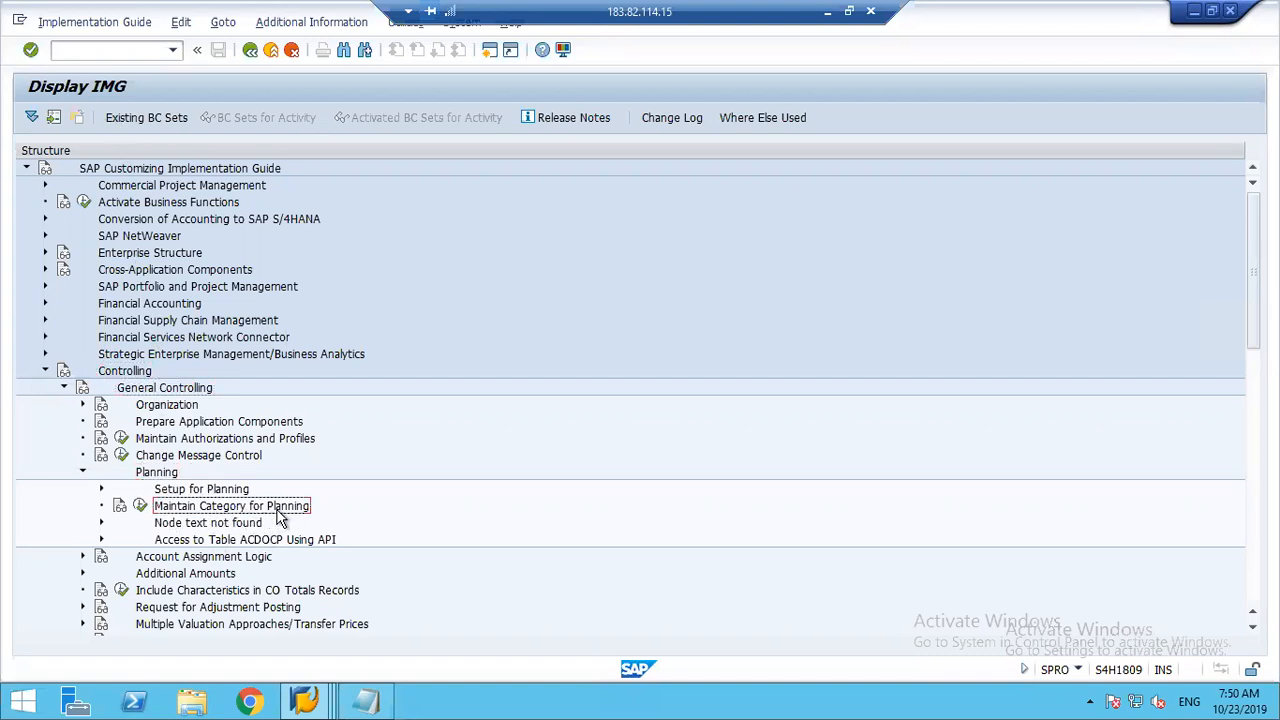
click(141, 506)
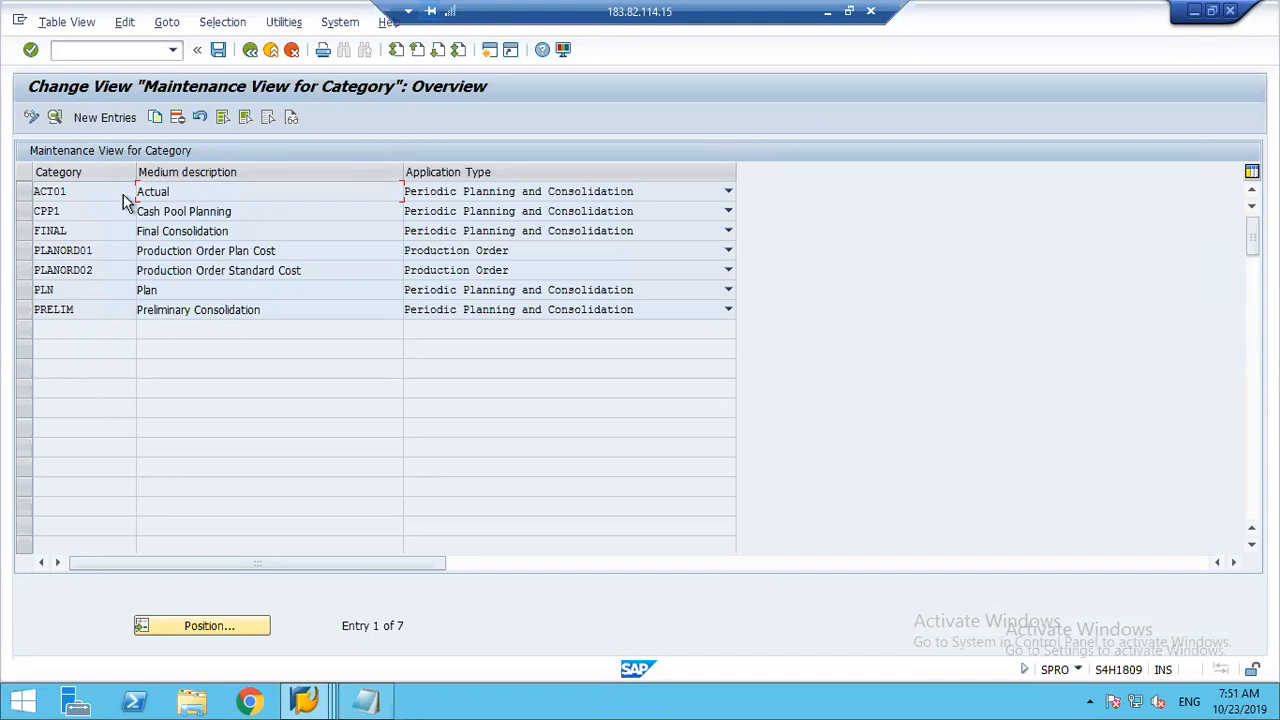
Step: Add a new category PLAN001 with the description Monthly Planning and the application type Periodic Planning and Consolidation
click(96, 118)
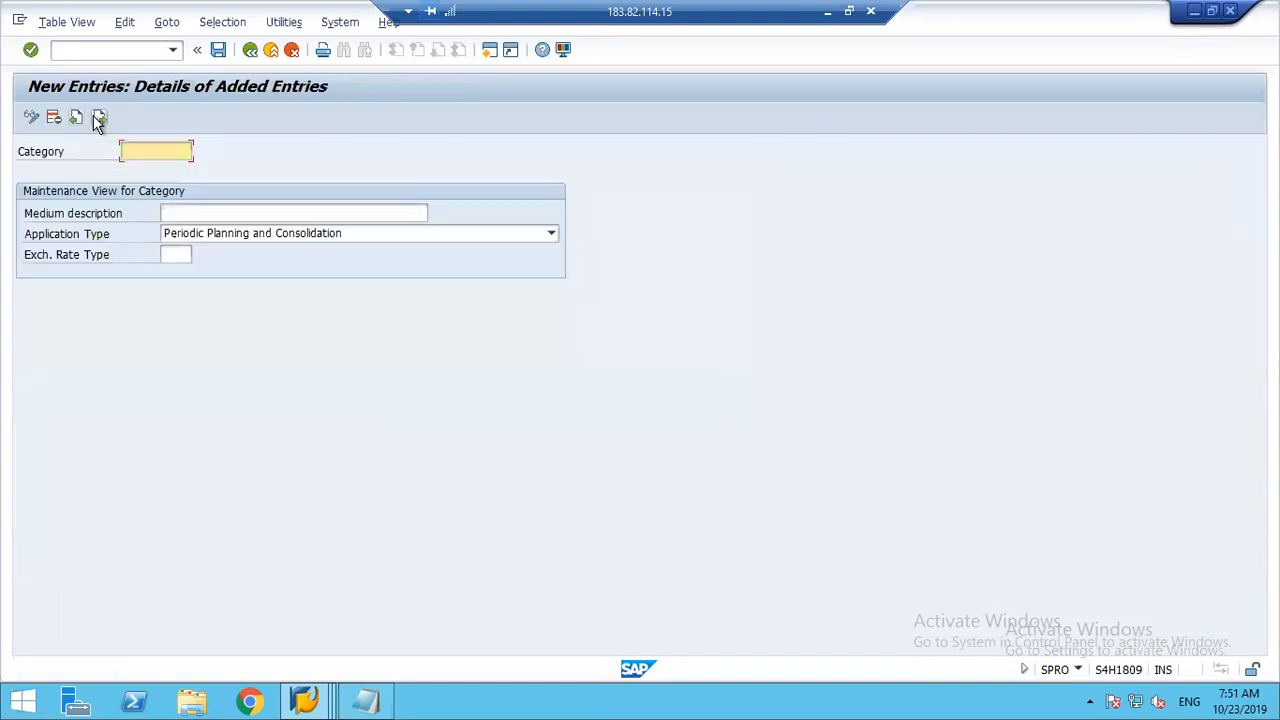
text(PLAN001)
key(Tab)
text(Mo)
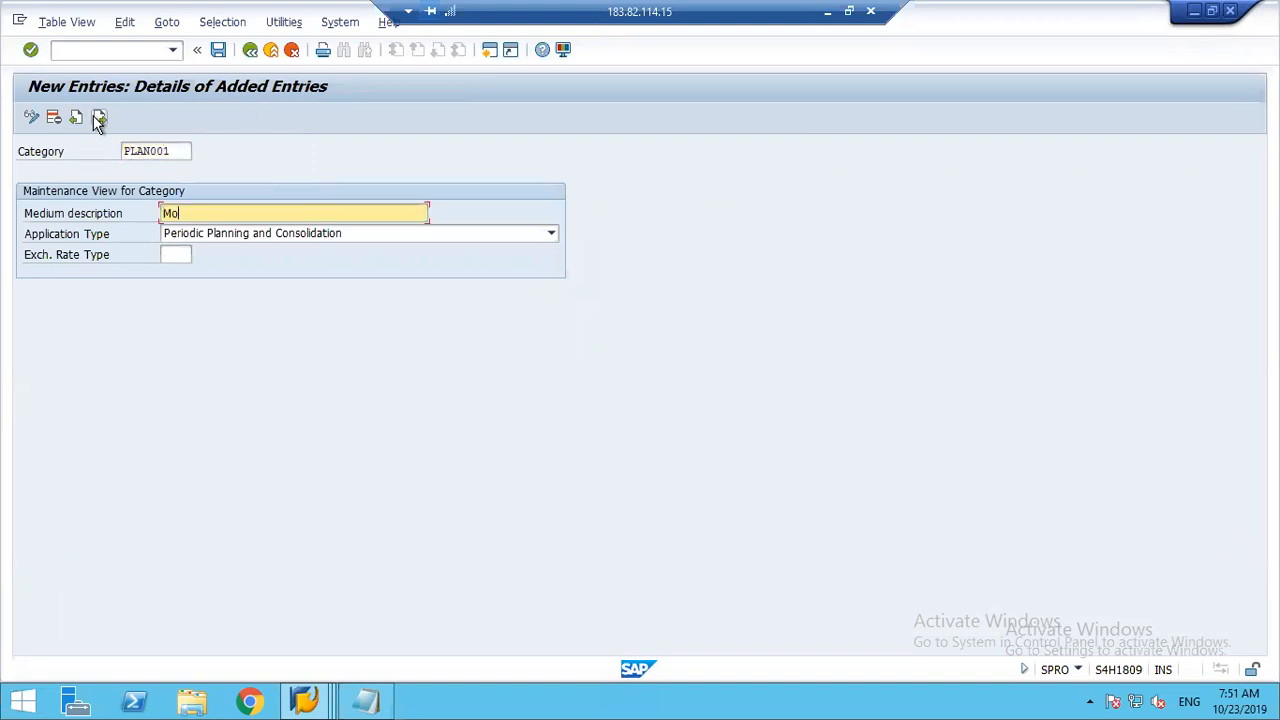
text(nthly Planning)
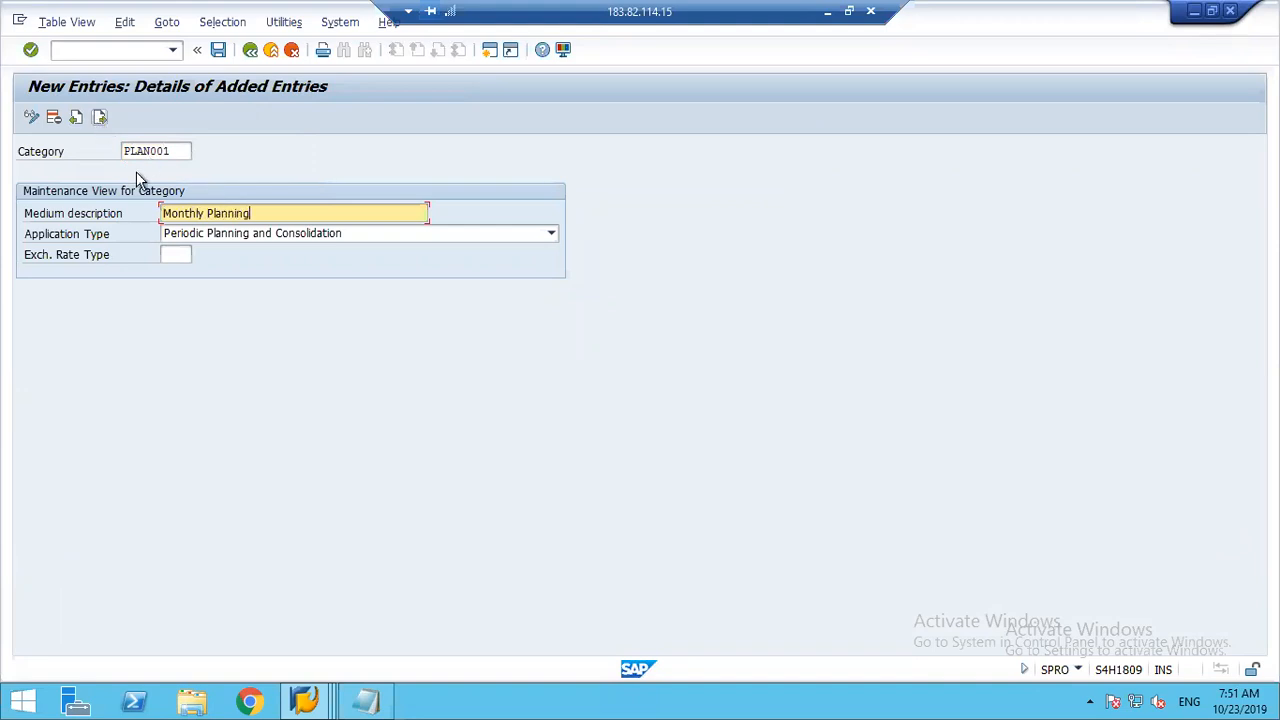
click(476, 238)
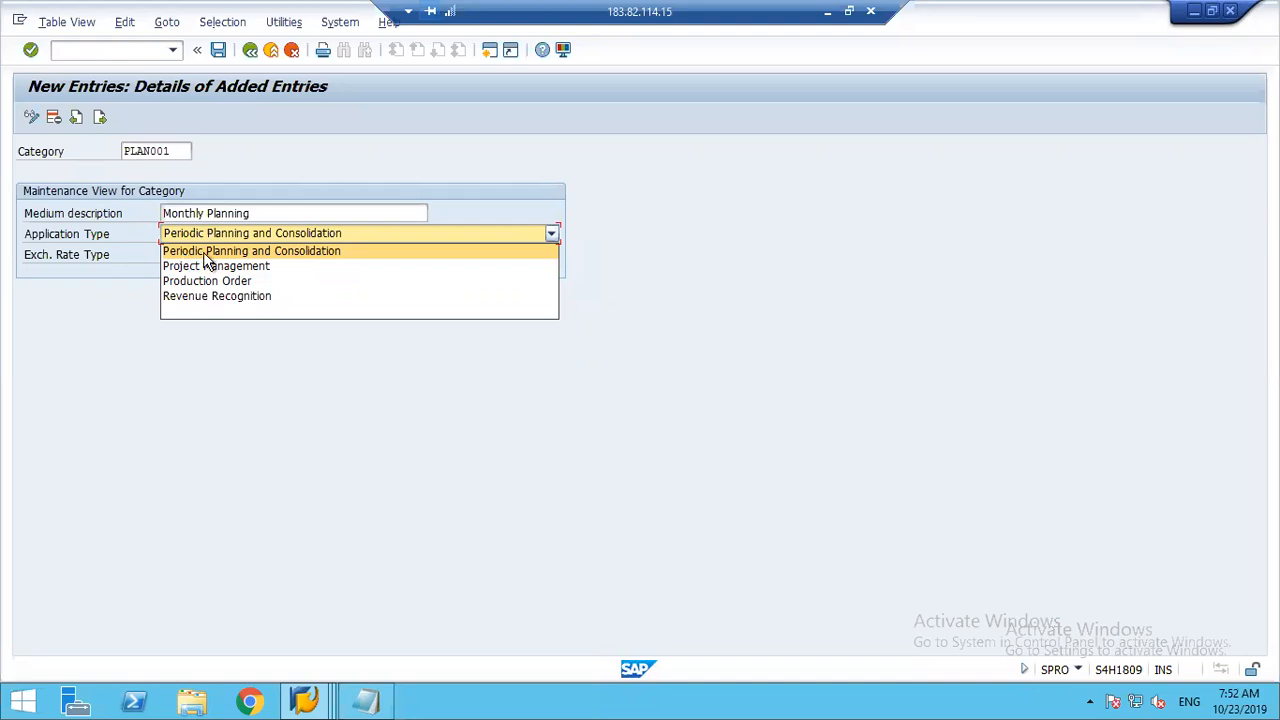
click(189, 253)
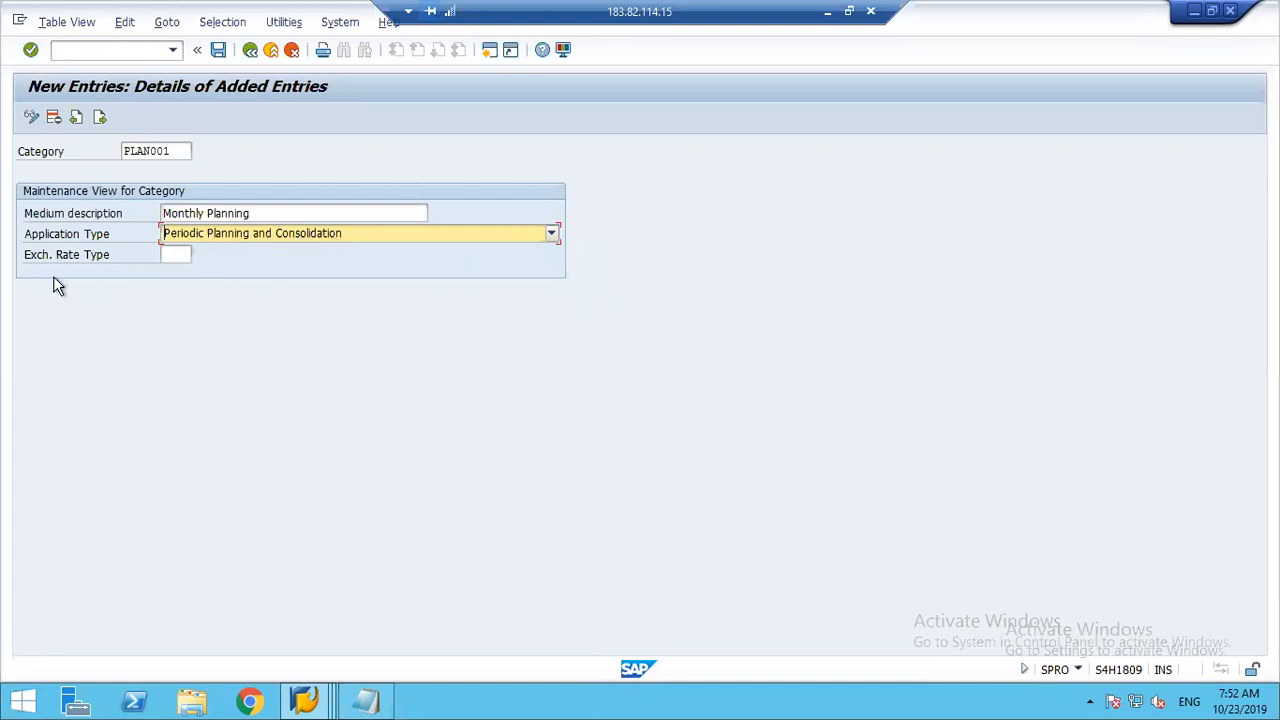
Step: Look through the available exchange rate types, including P for cost planning, and close the list without choosing one
click(180, 255)
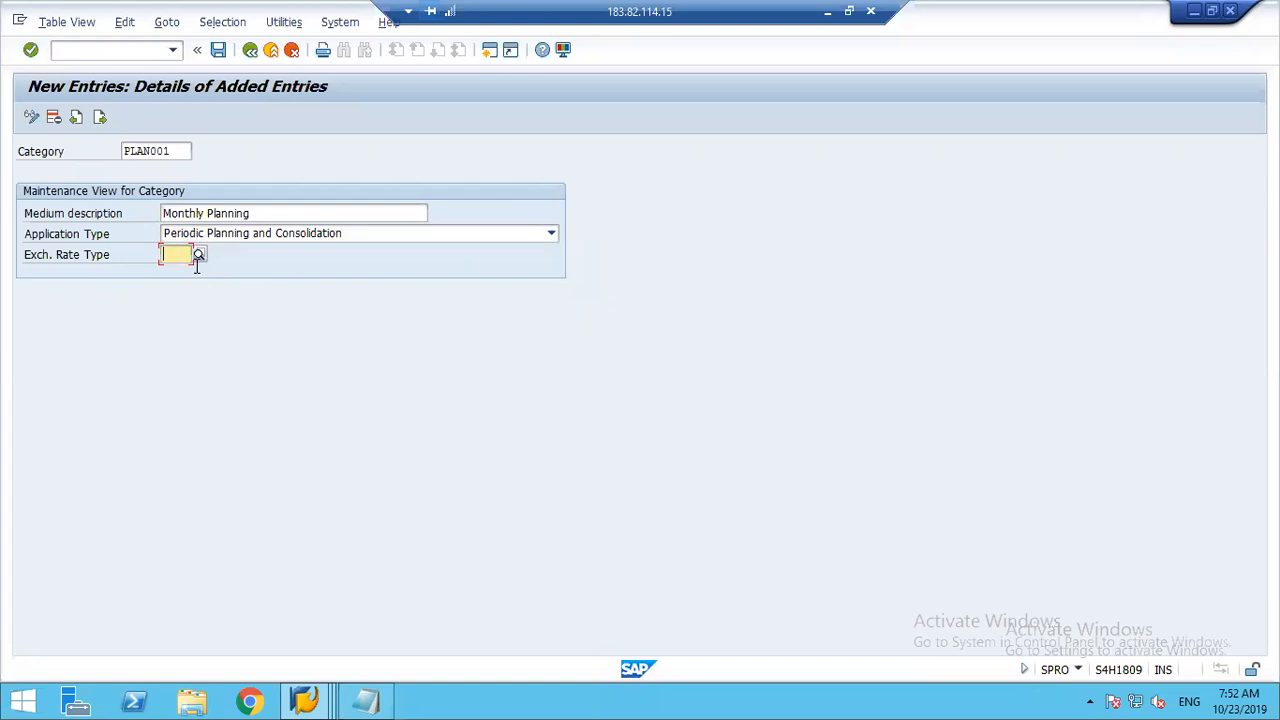
click(200, 256)
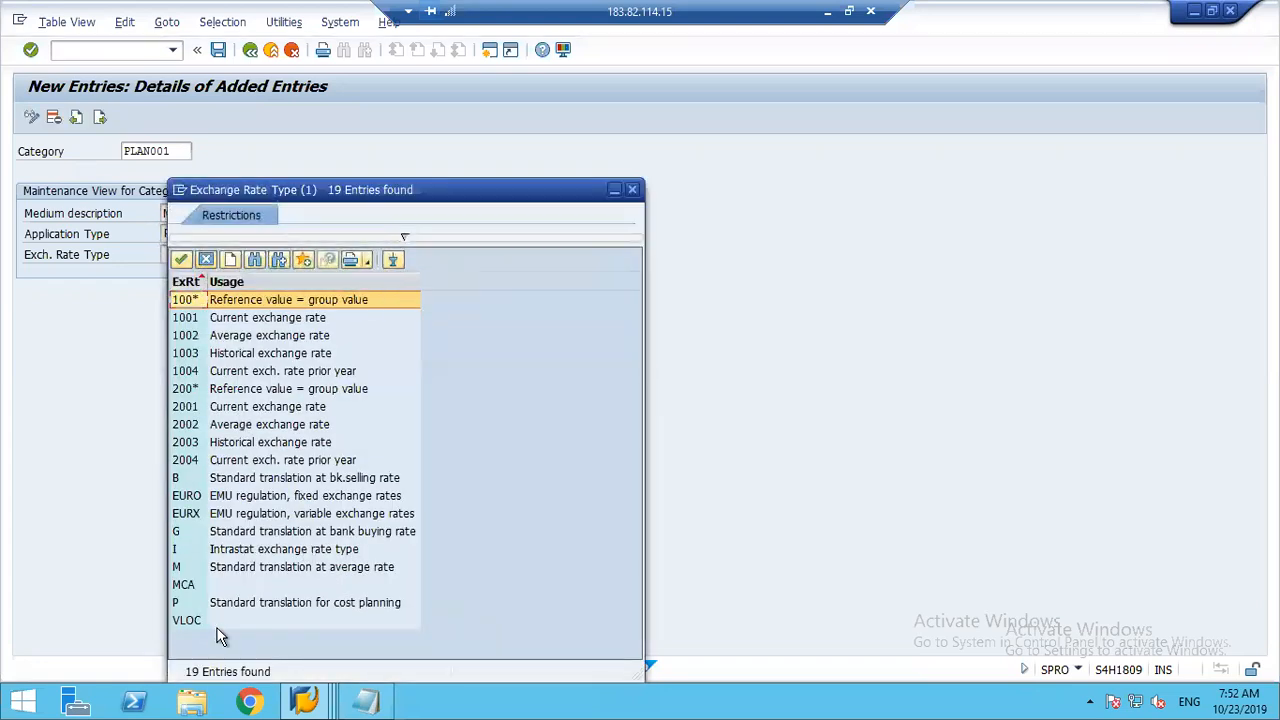
click(205, 604)
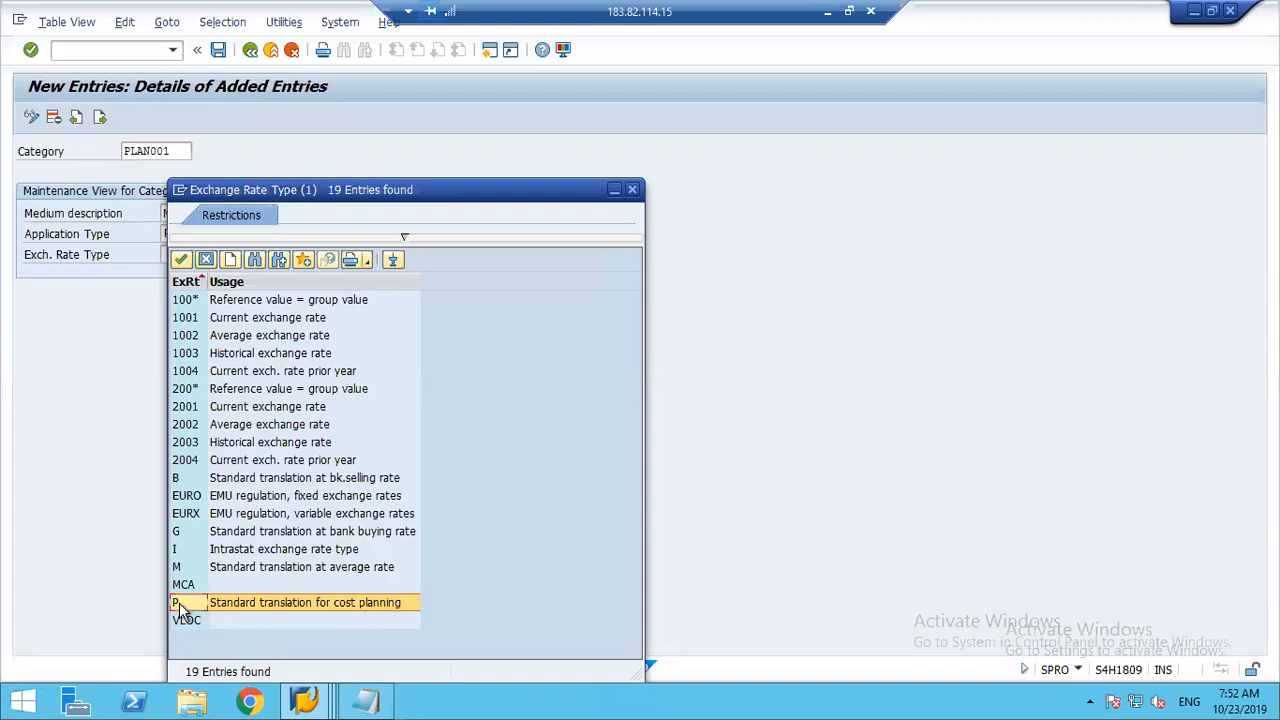
click(207, 260)
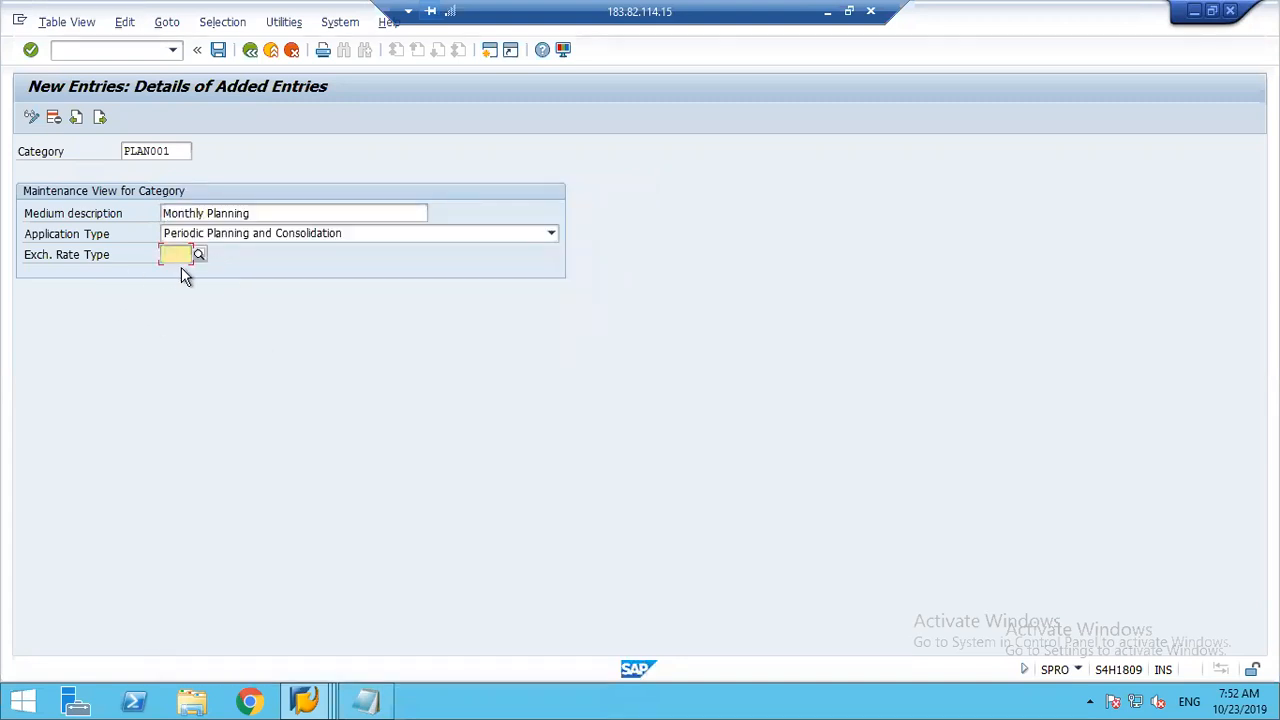
Step: Save the PLAN001 category, confirm the dialog raised by saving, and return to the category overview
click(171, 151)
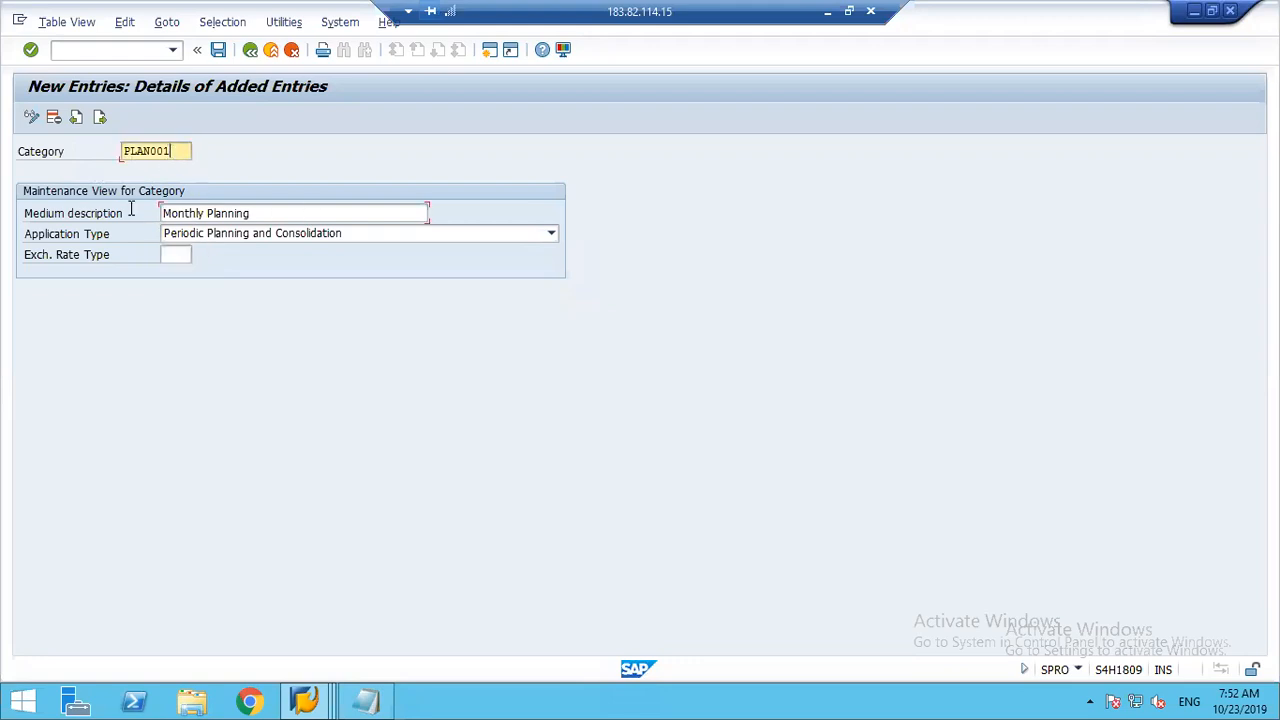
key(Tab)
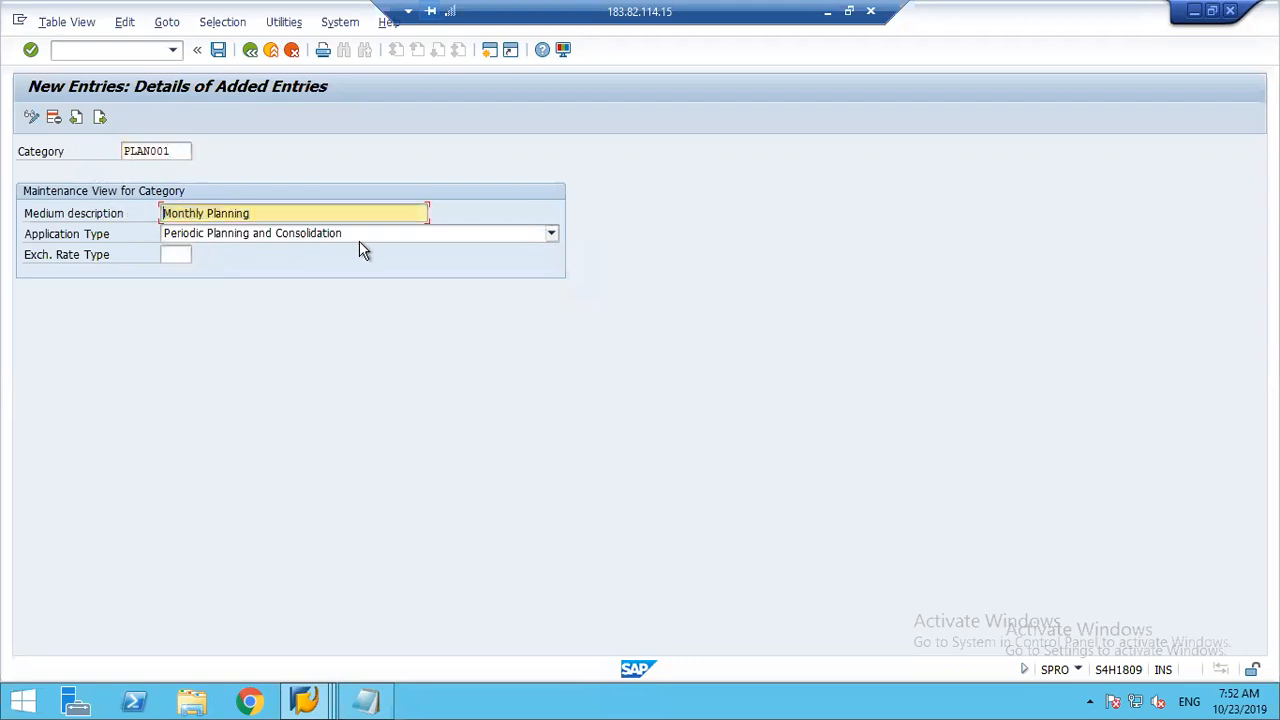
click(218, 51)
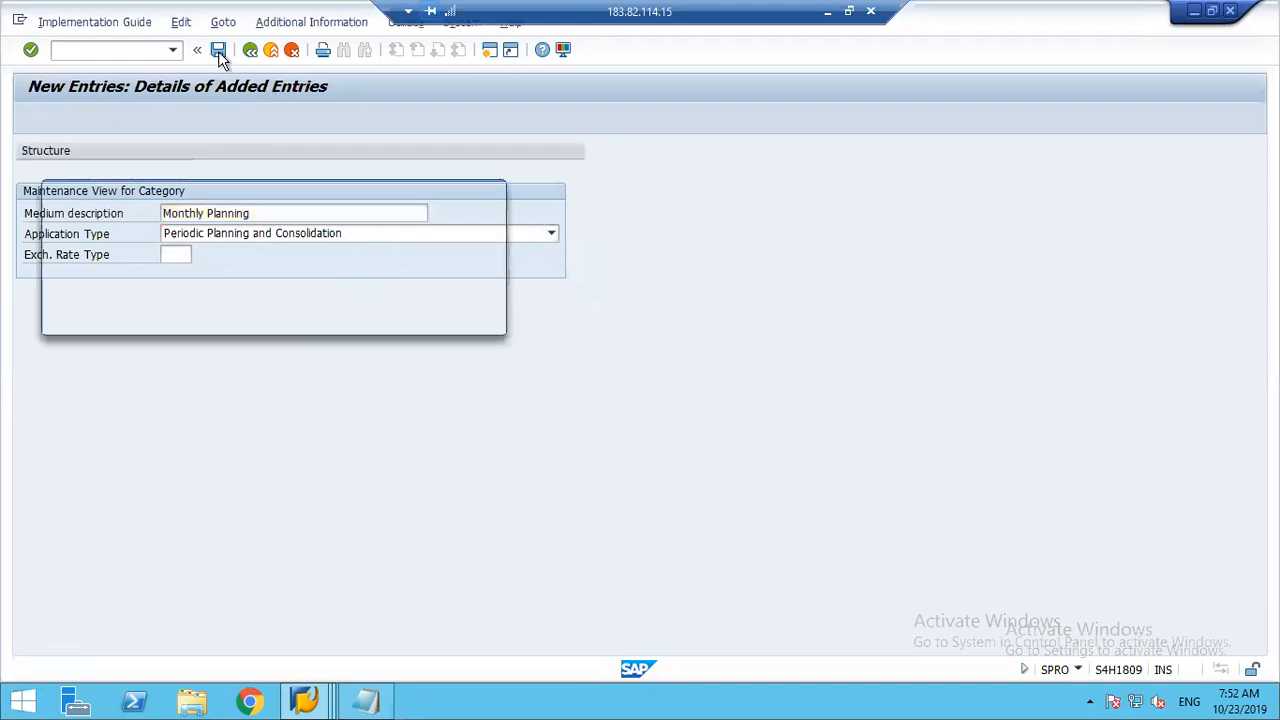
click(276, 318)
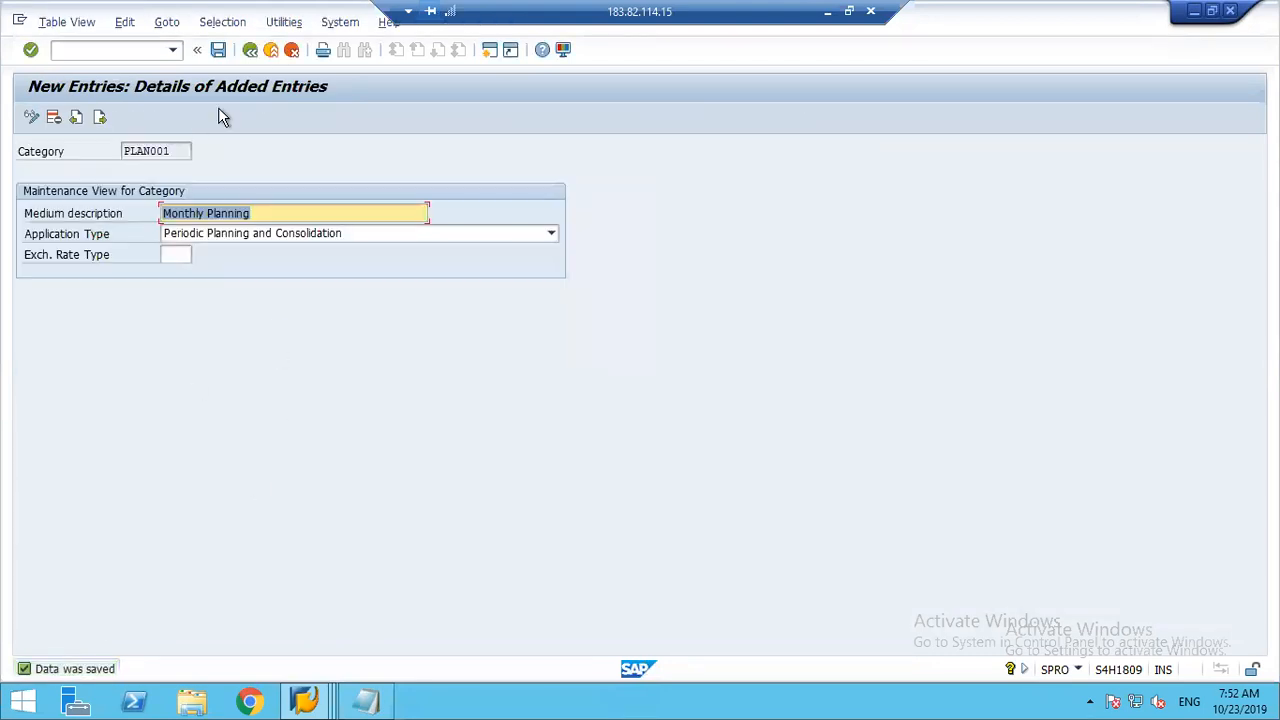
click(250, 50)
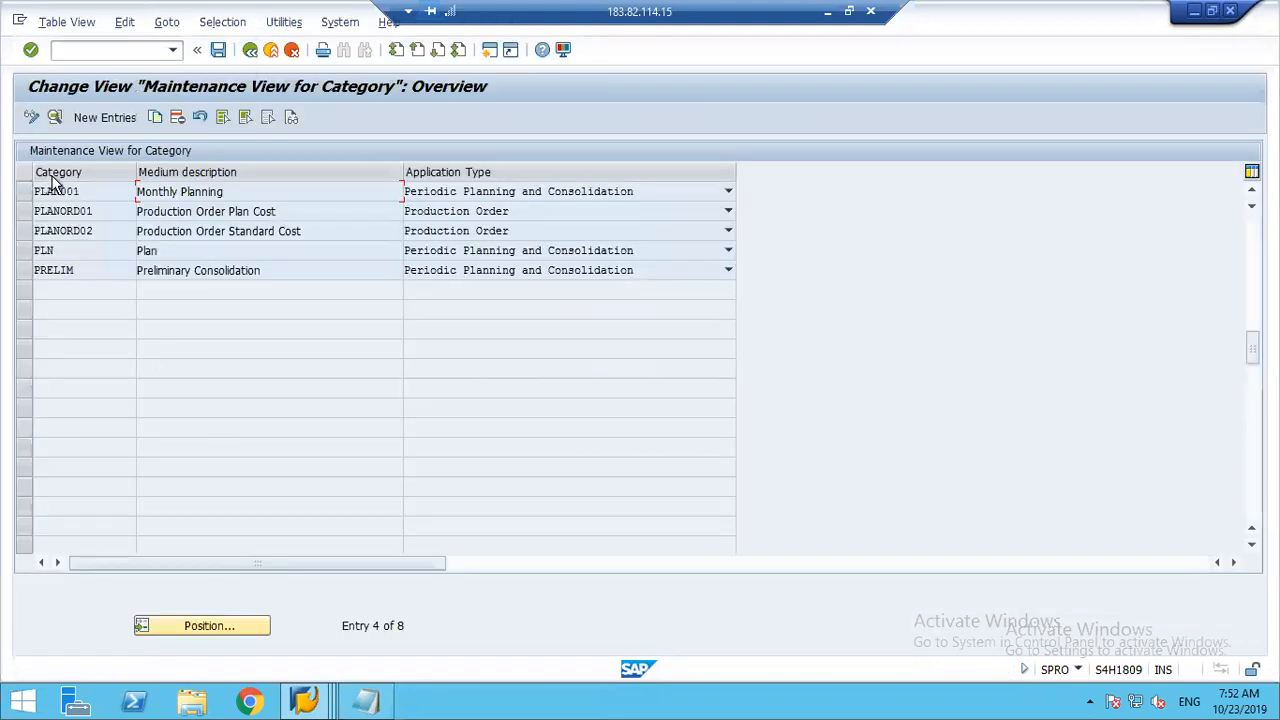
Step: Copy the PLAN001 category to PLAN002 with the description Yearly Planning and save it
click(25, 192)
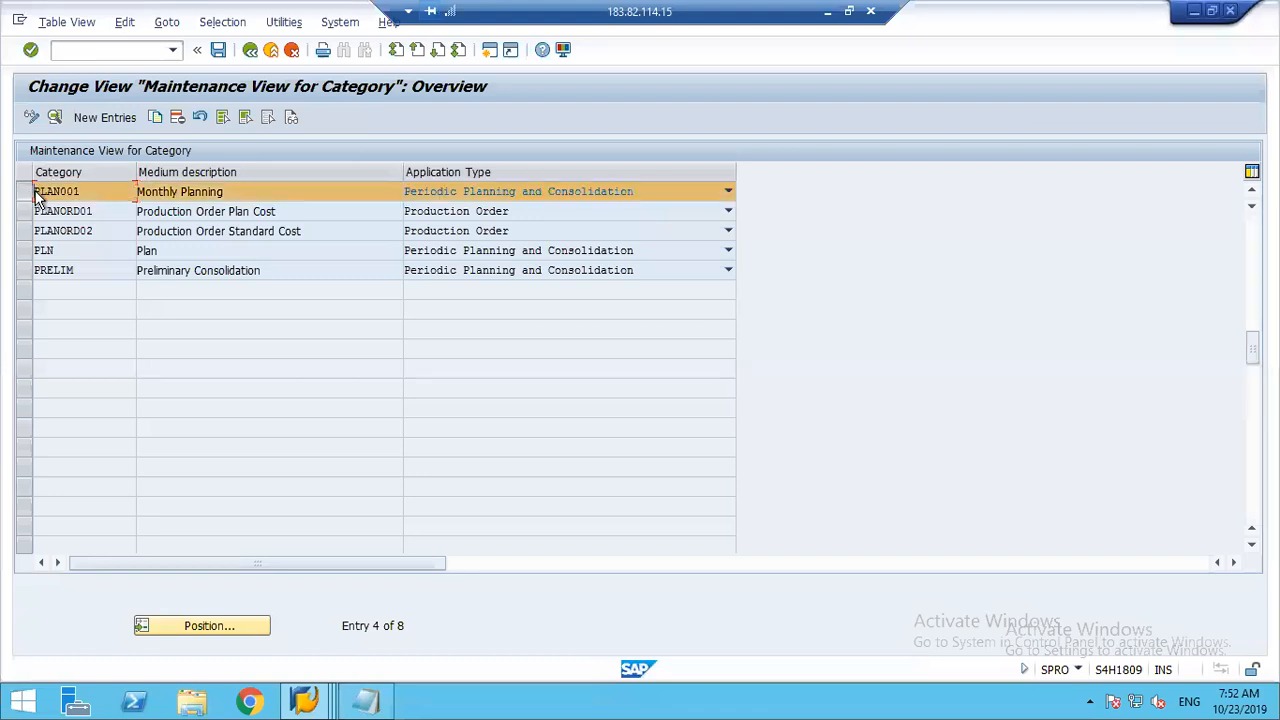
click(154, 117)
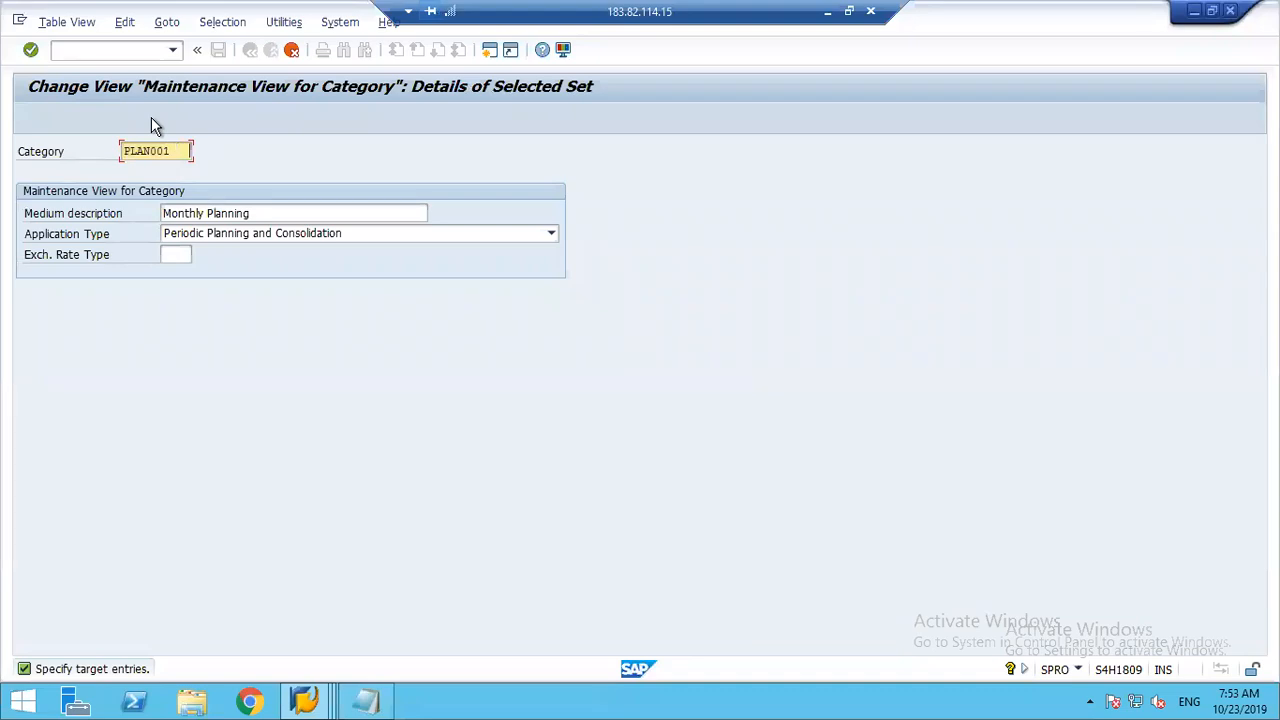
key(BackSpace)
text(2)
key(Tab)
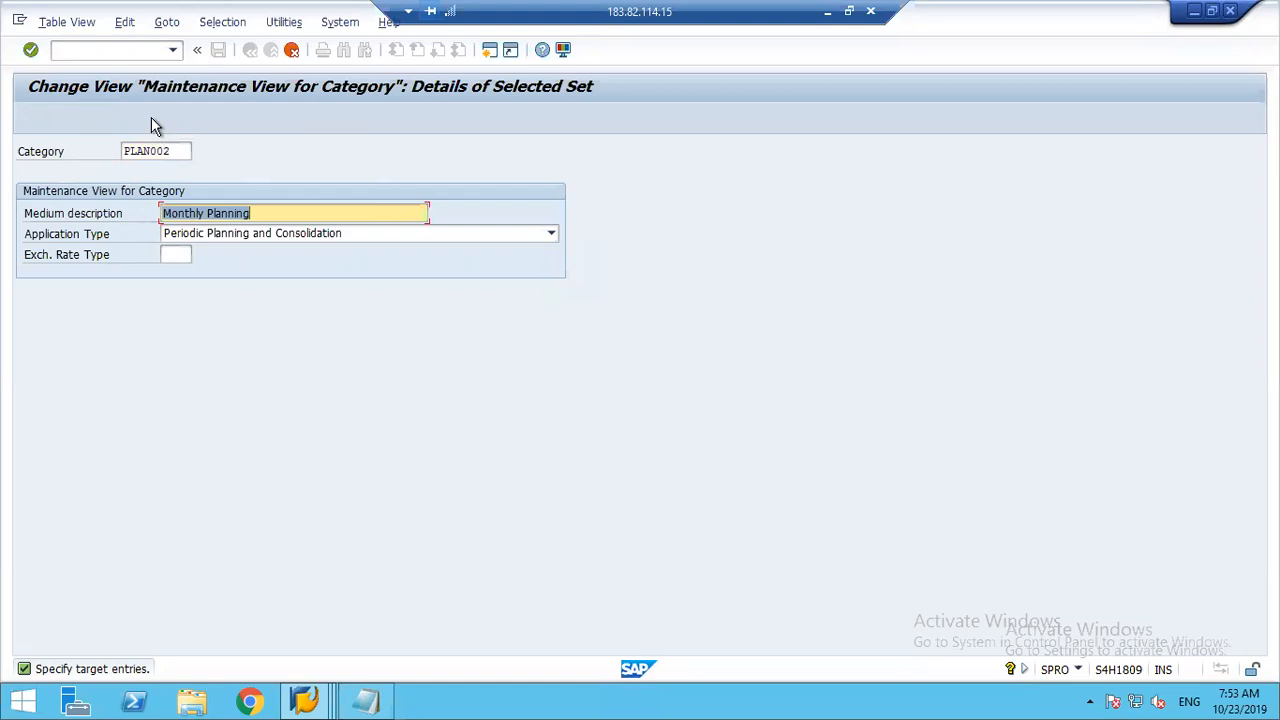
text(Yearly Planning)
key(F3)
click(220, 50)
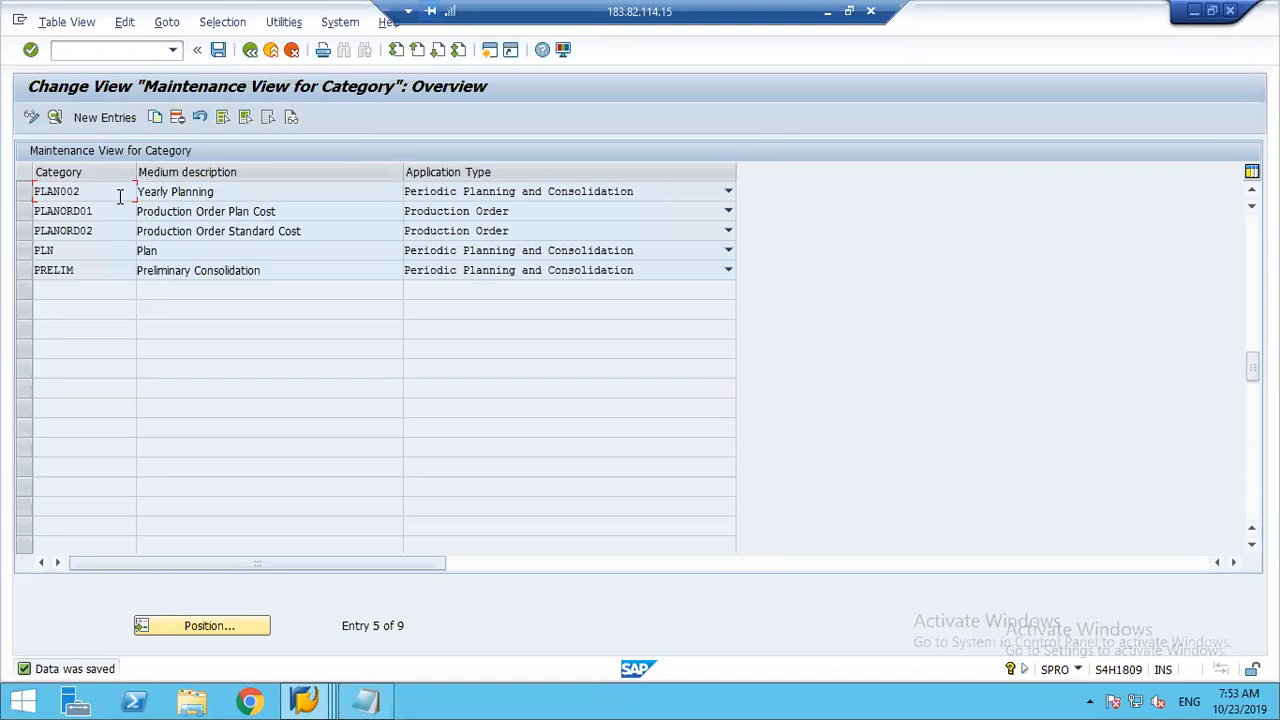
Step: Switch to the General Table Display session, exit it and launch the Fiori launchpad with /n/ui2/flp, continuing past the certificate warning
click(305, 703)
mouse_move(305, 703)
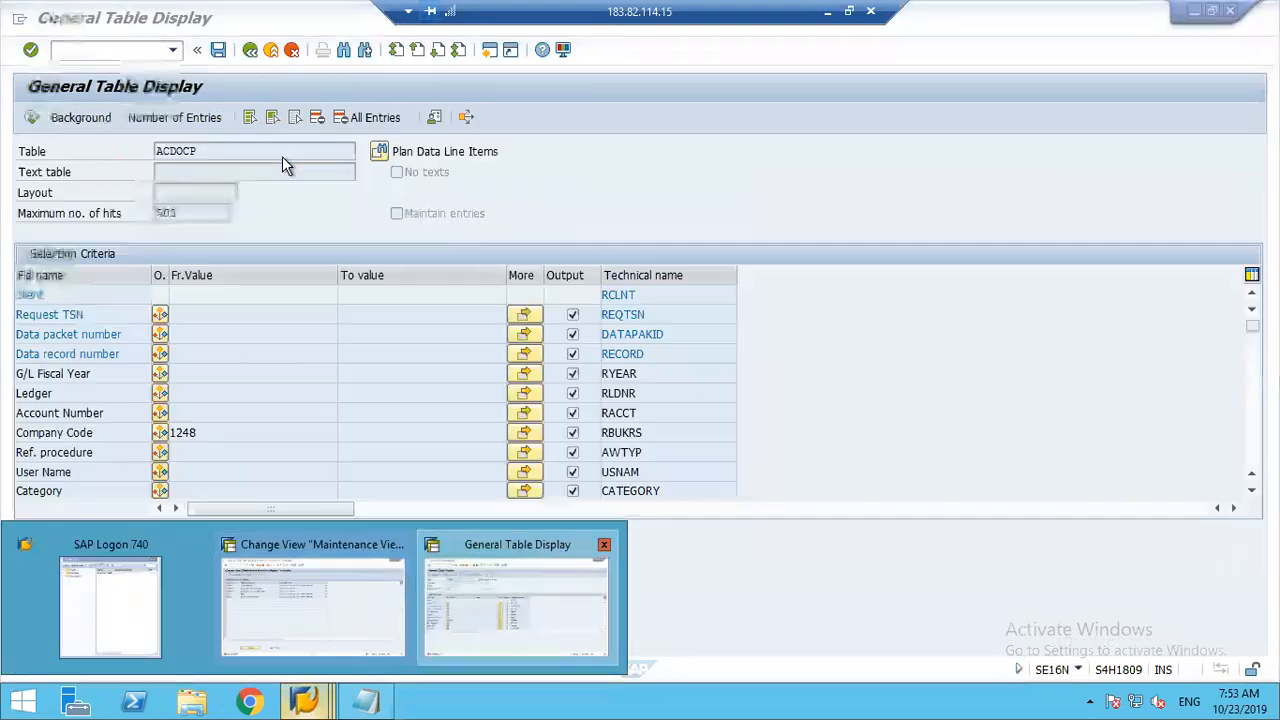
click(464, 616)
click(250, 50)
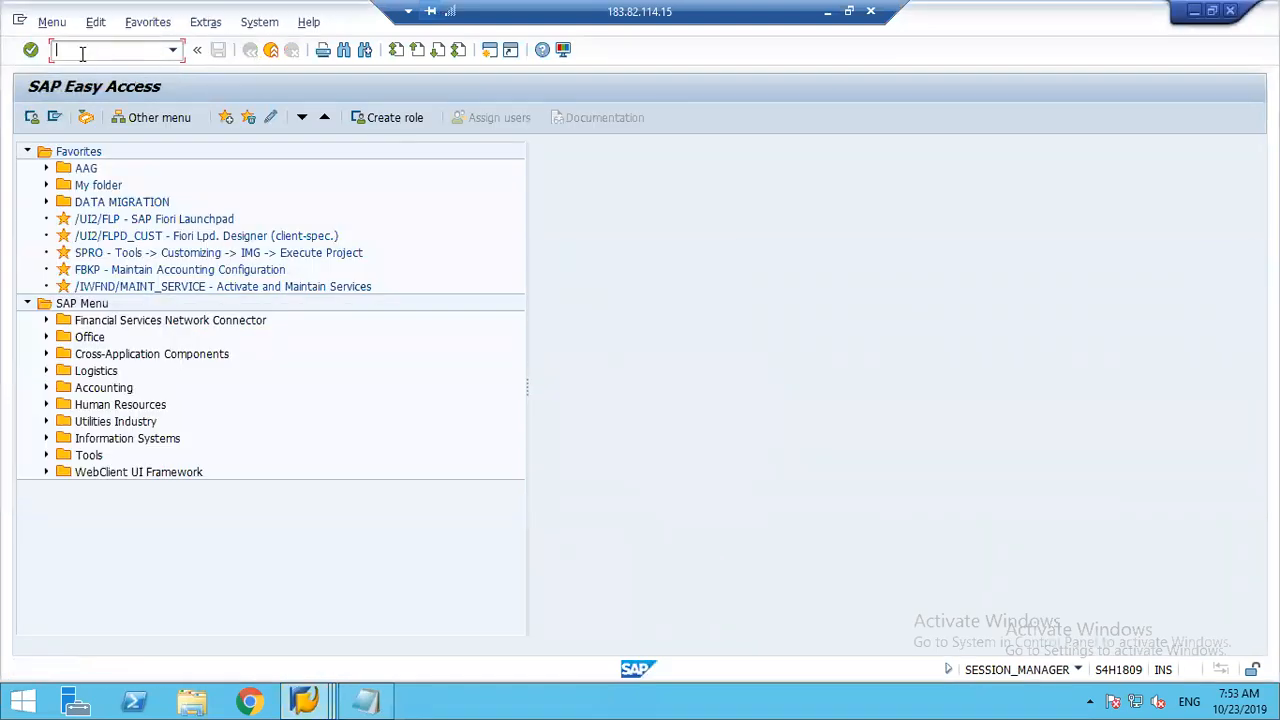
text(/n/ui2/flp)
key(Return)
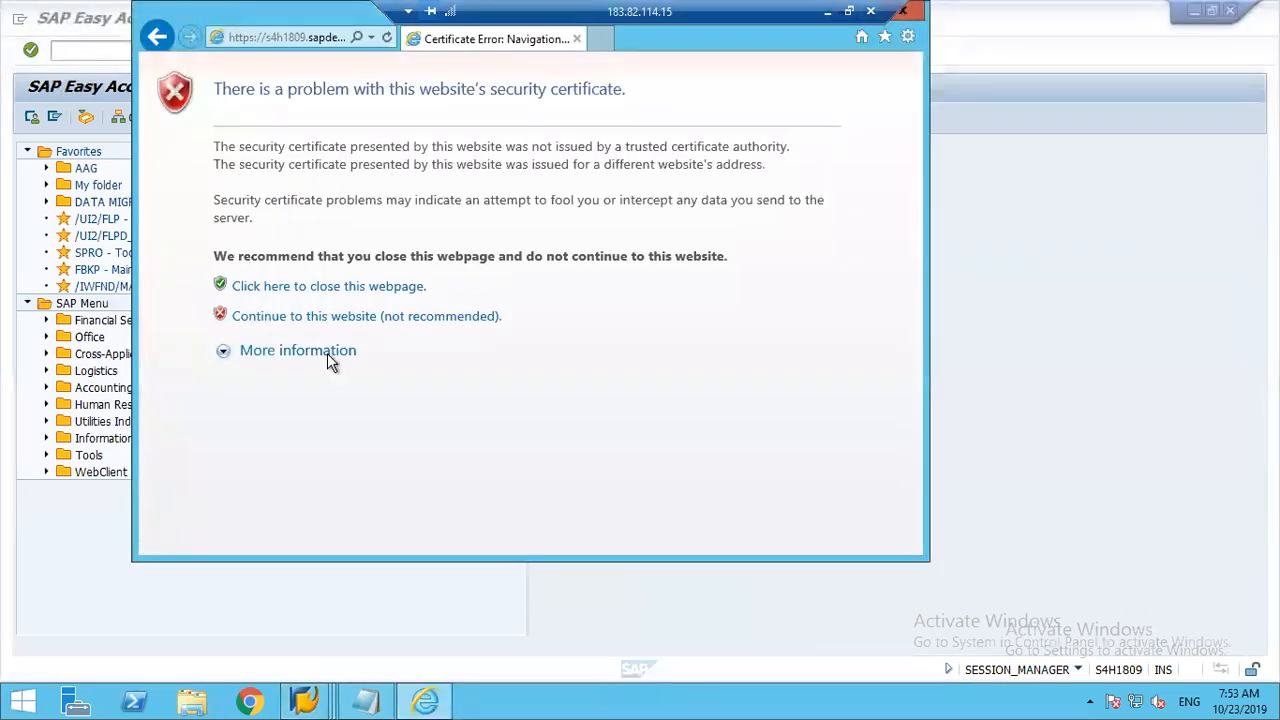
click(324, 316)
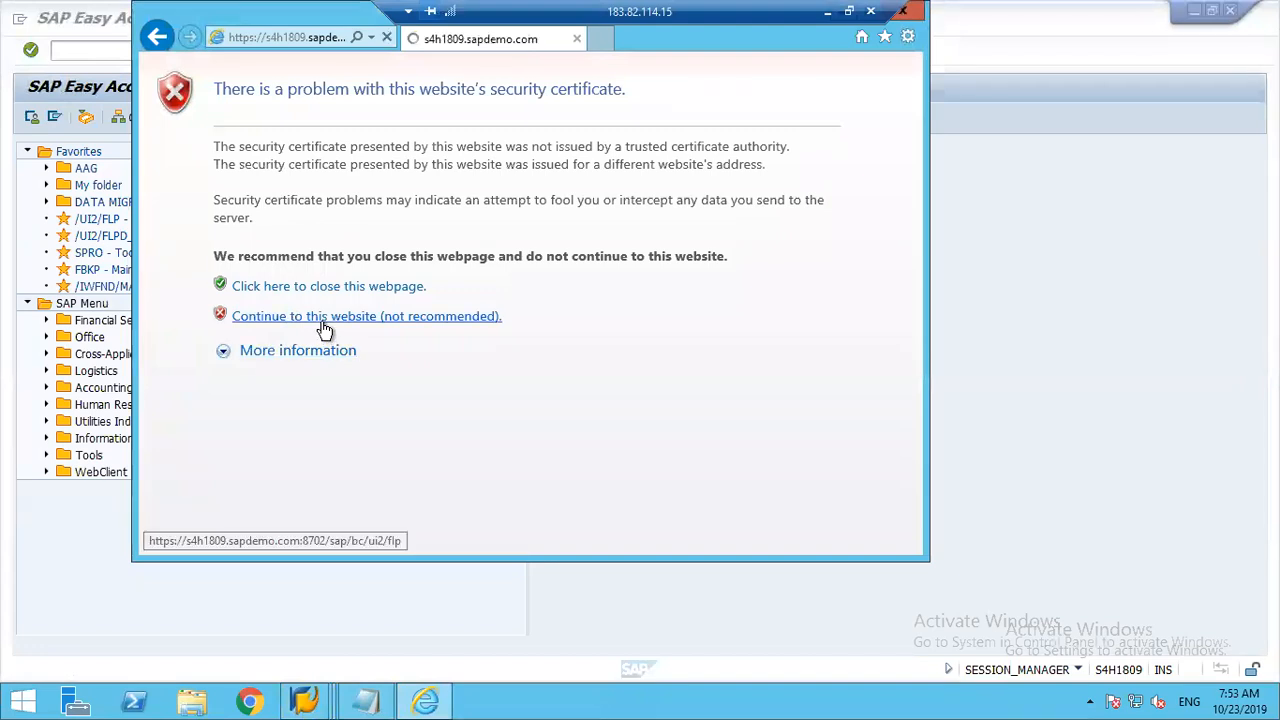
click(849, 11)
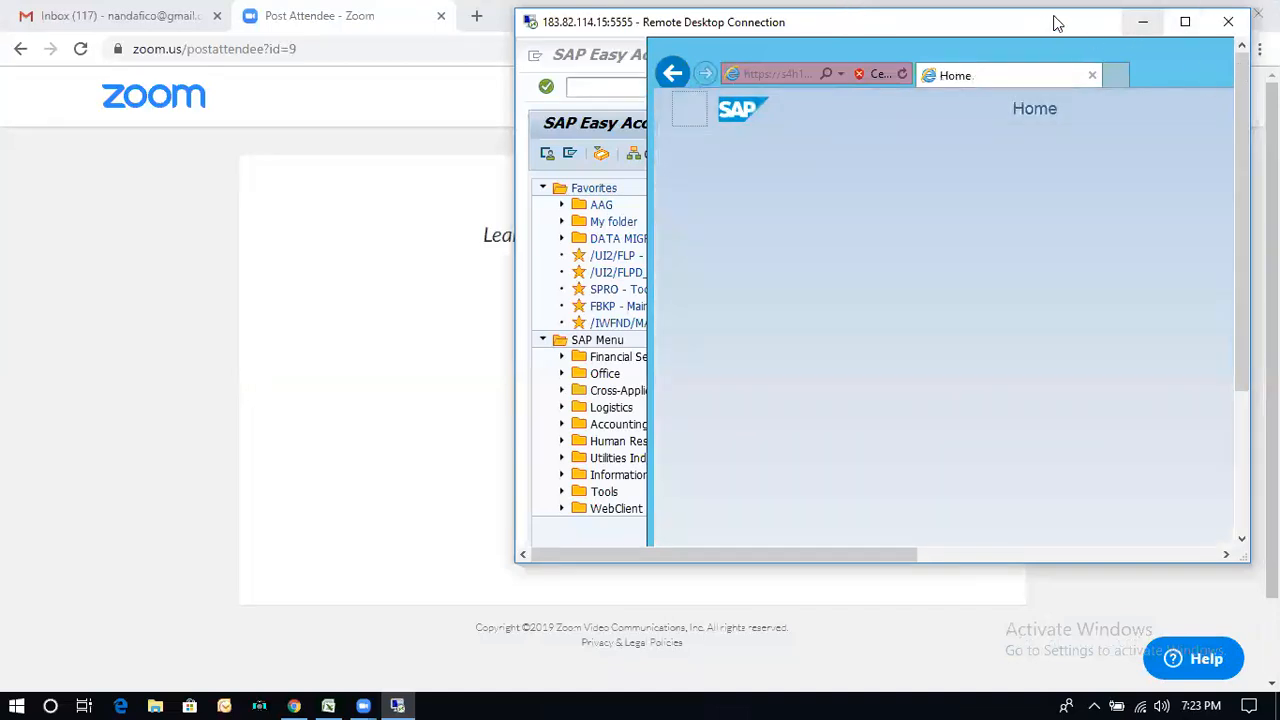
click(1186, 22)
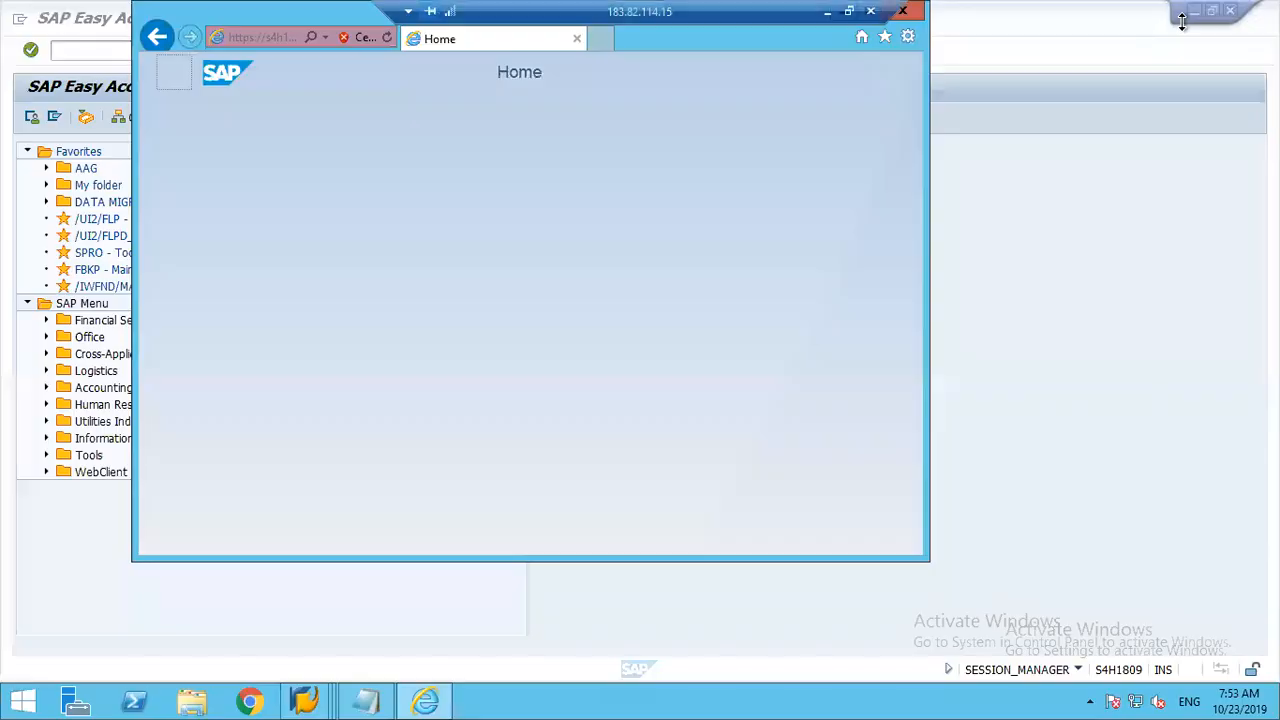
click(850, 12)
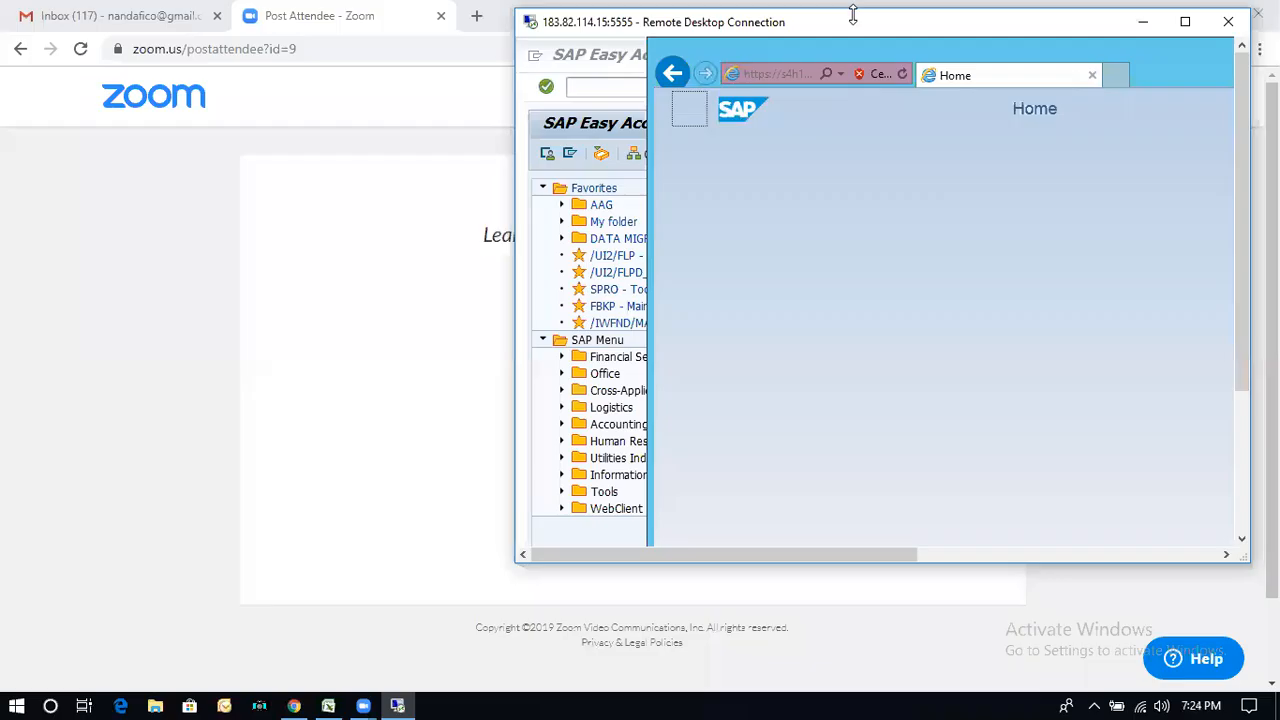
click(1185, 22)
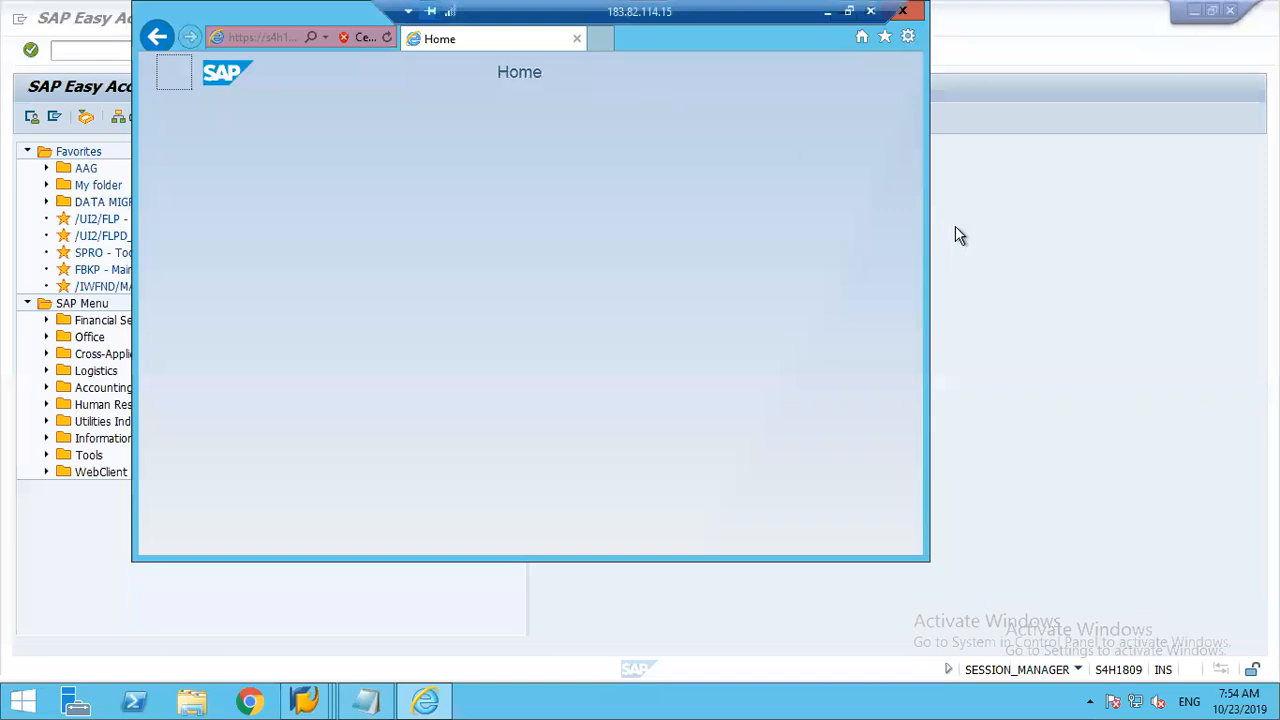
Step: Maximize the browser window and reload the launchpad home page, continuing to the website despite the certificate warning
drag(925, 217, 1205, 262)
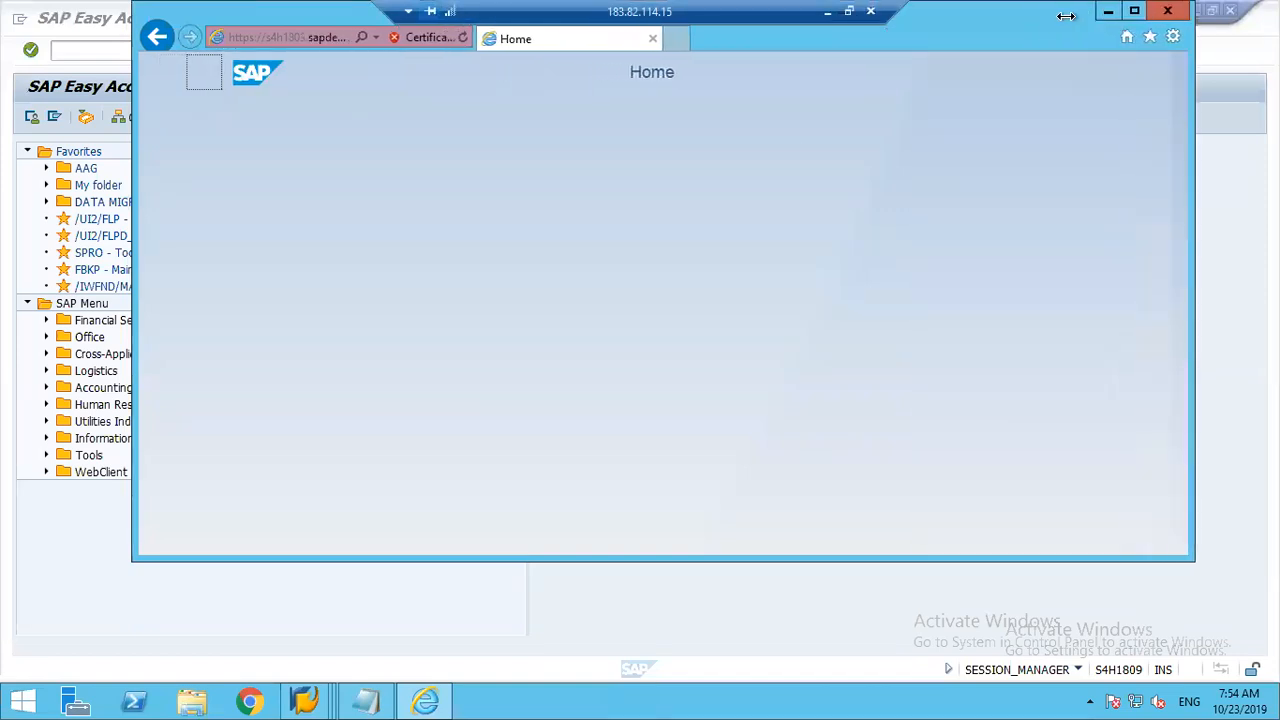
click(1136, 12)
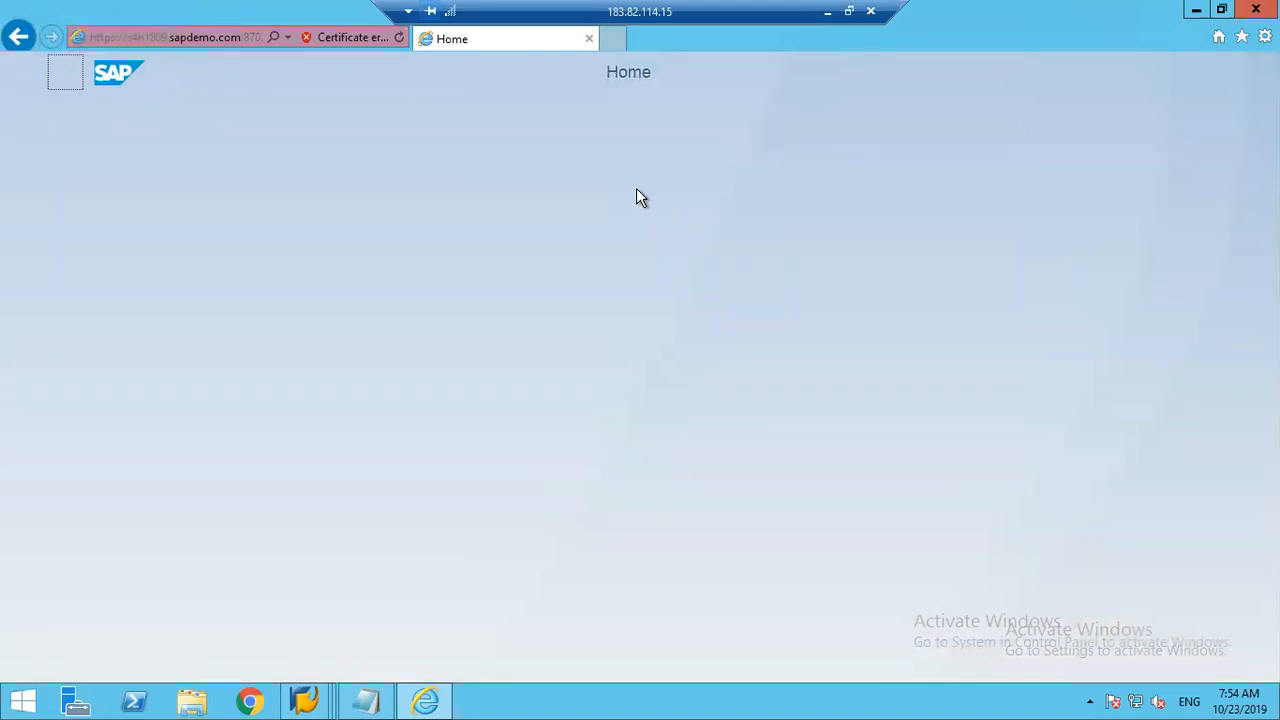
click(370, 702)
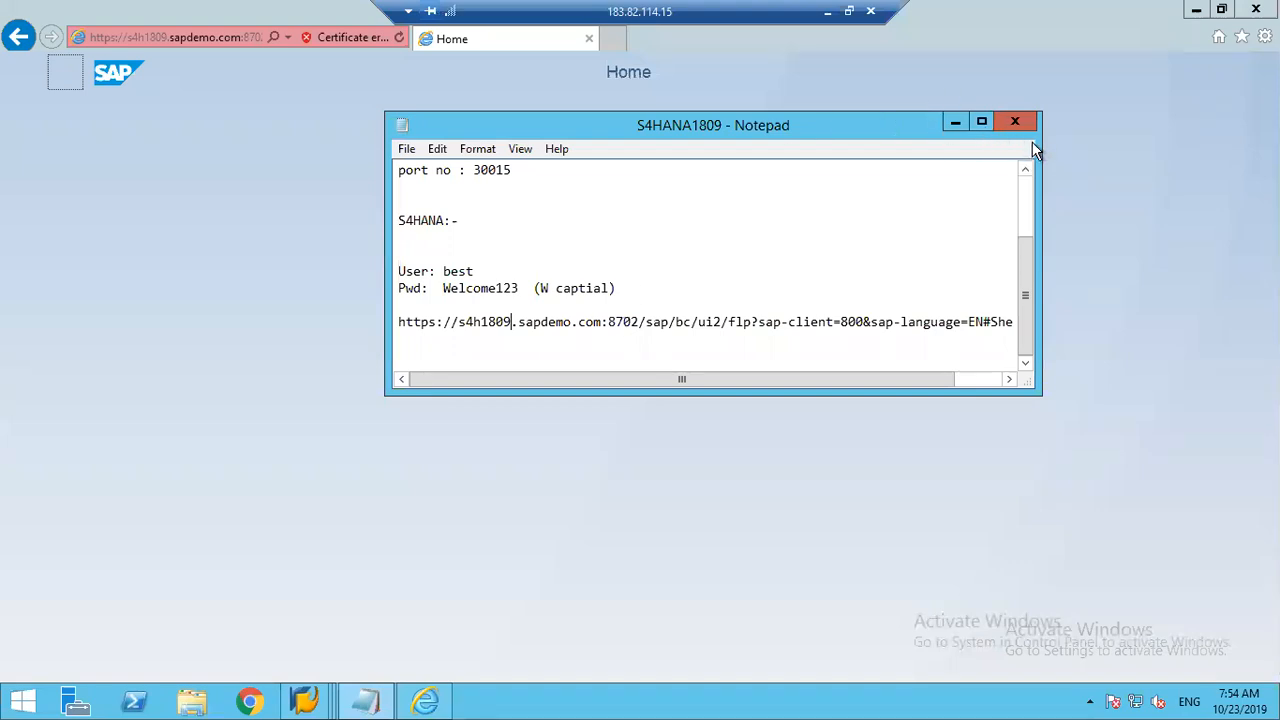
click(956, 120)
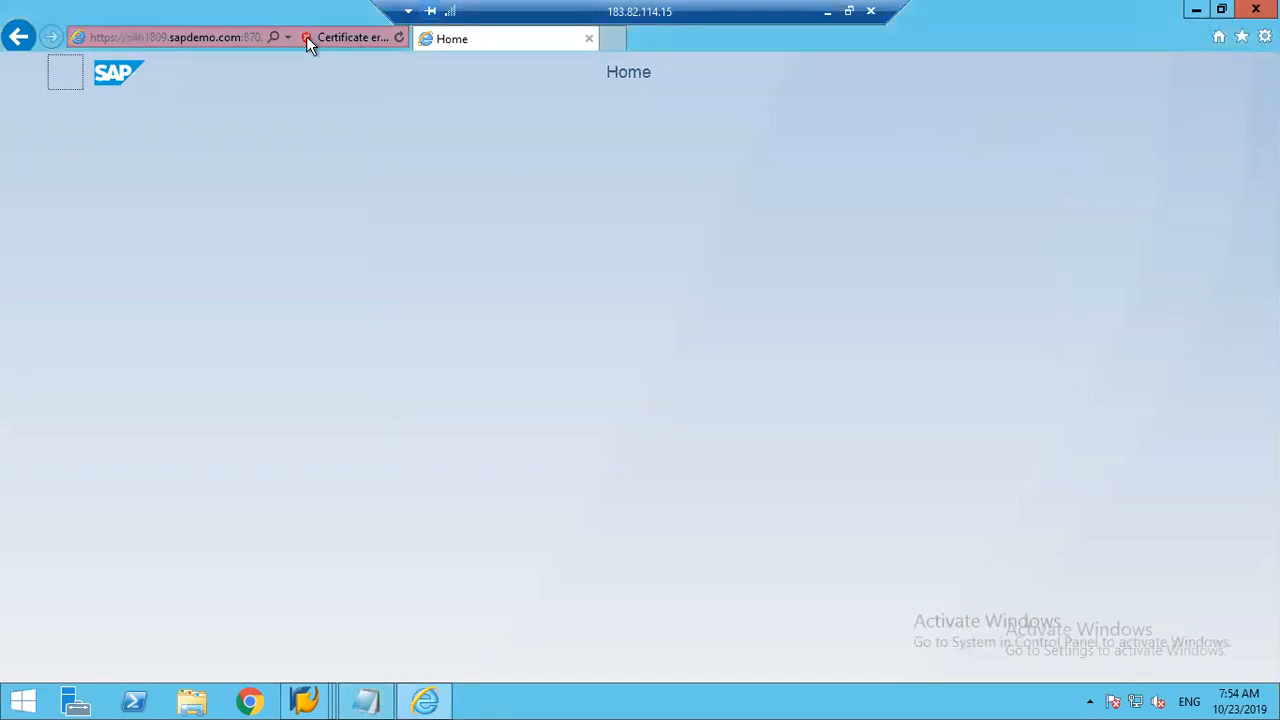
click(399, 38)
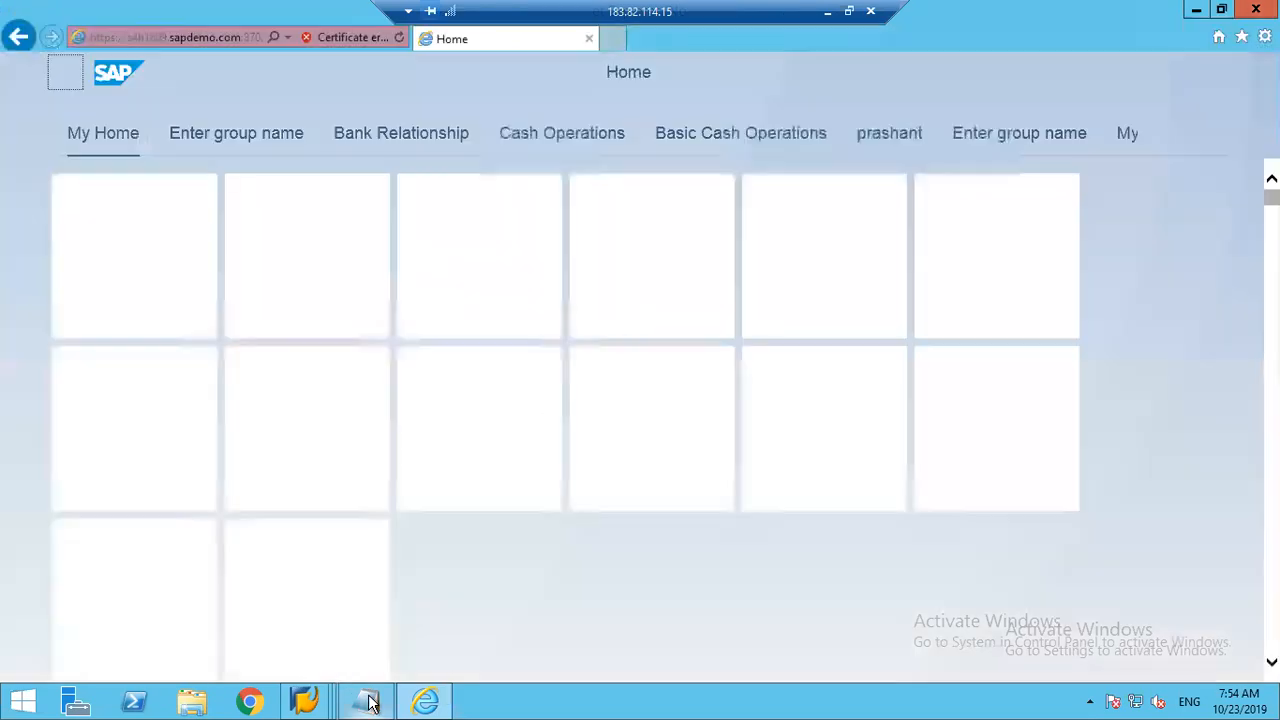
click(368, 702)
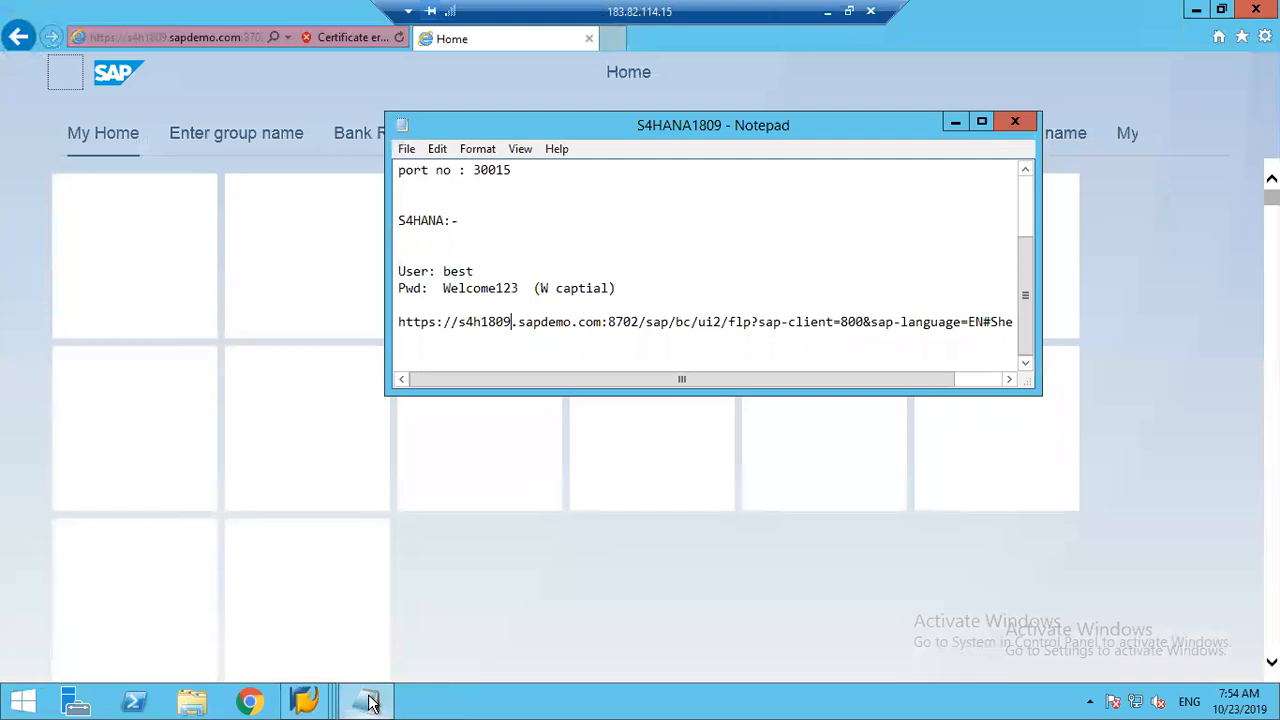
click(955, 124)
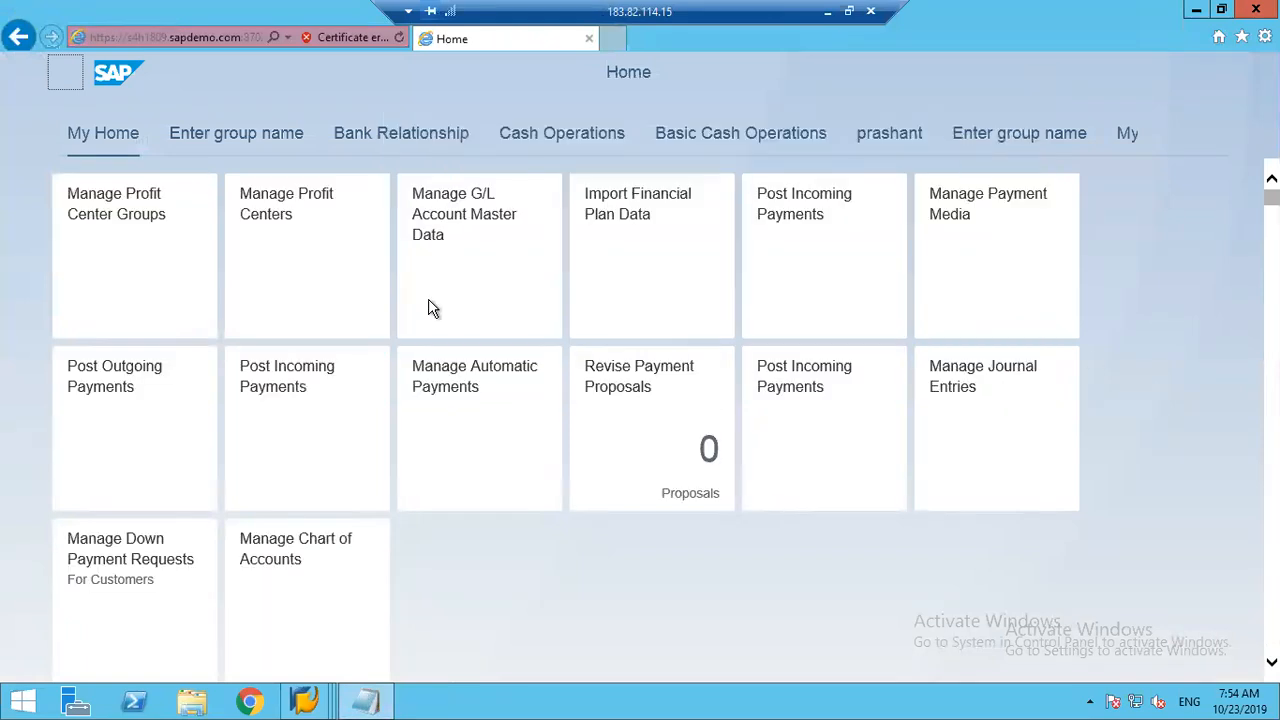
click(353, 581)
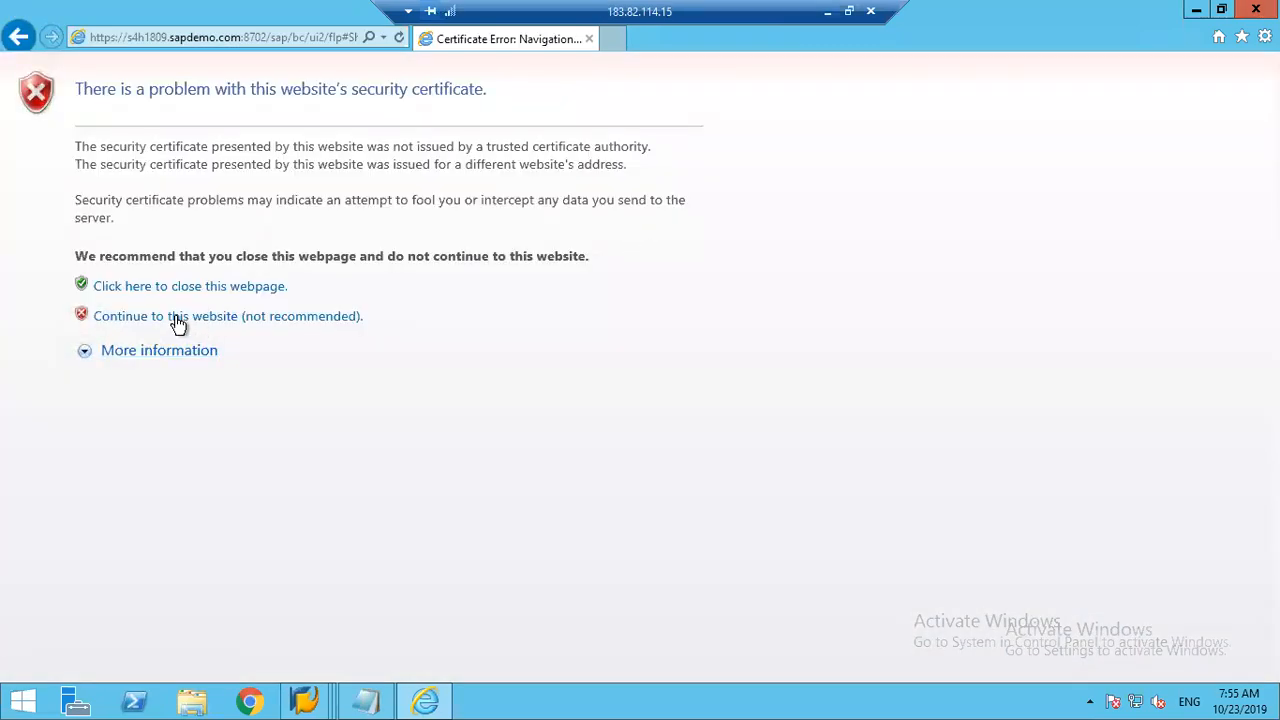
click(176, 320)
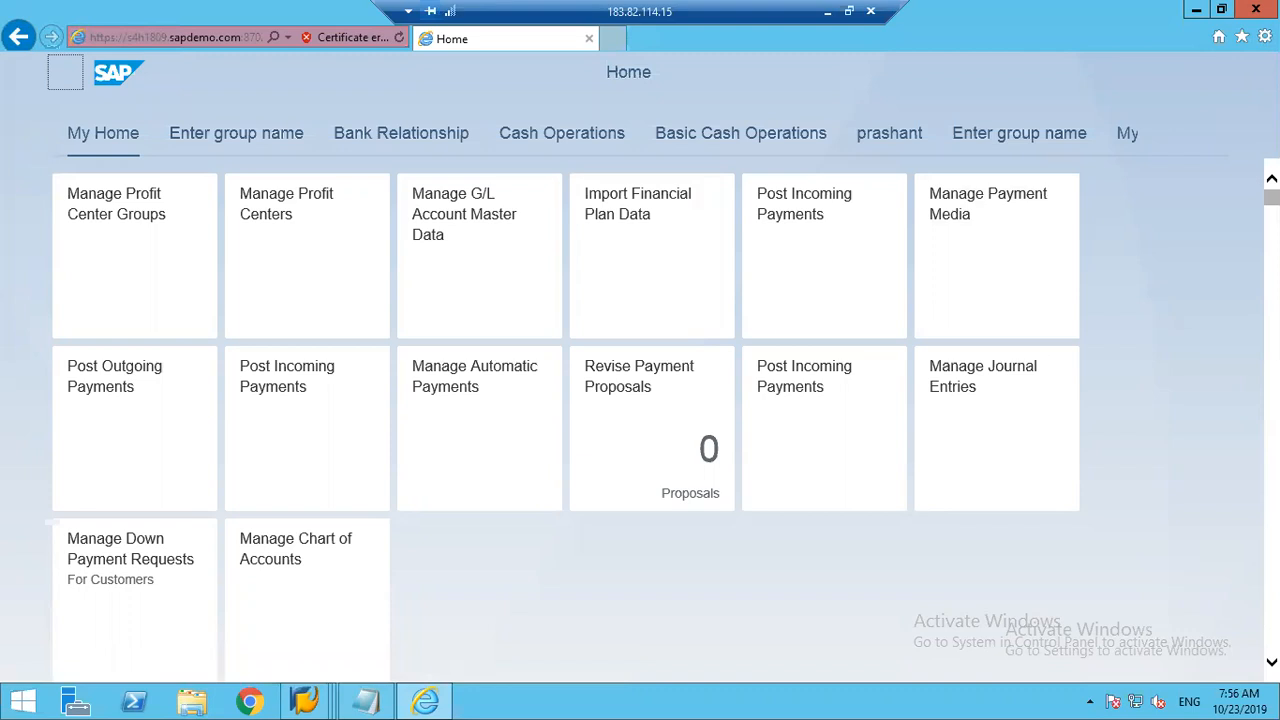
Step: Search the launchpad for "financial plan" and open the Import Financial Plan Data app, retrying the load once
scroll(1245, 448, down, 5)
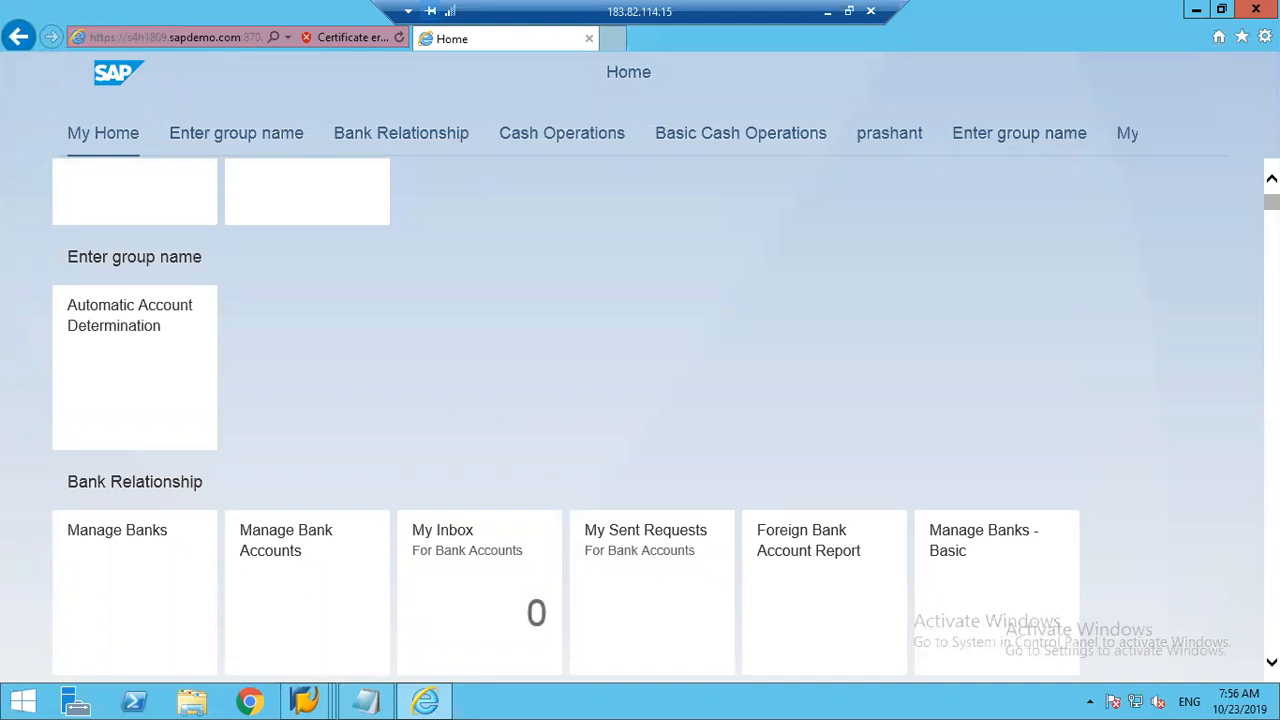
scroll(640, 420, up, 4)
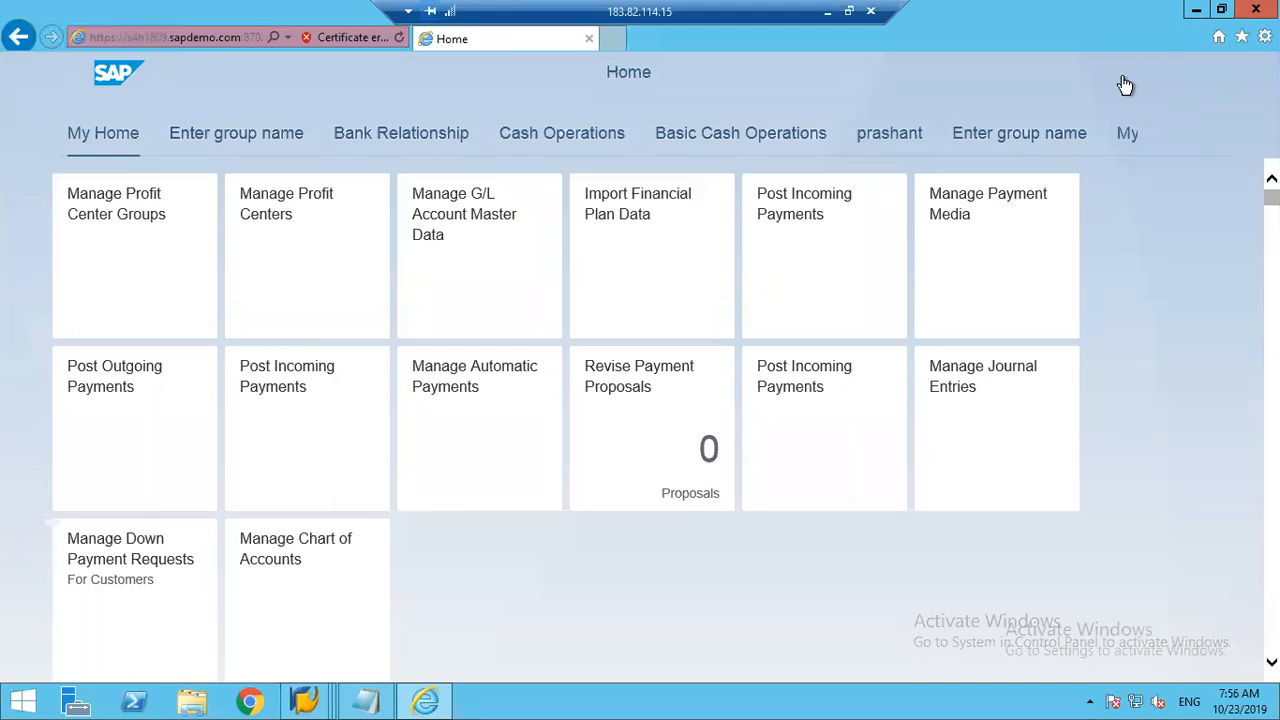
click(1174, 80)
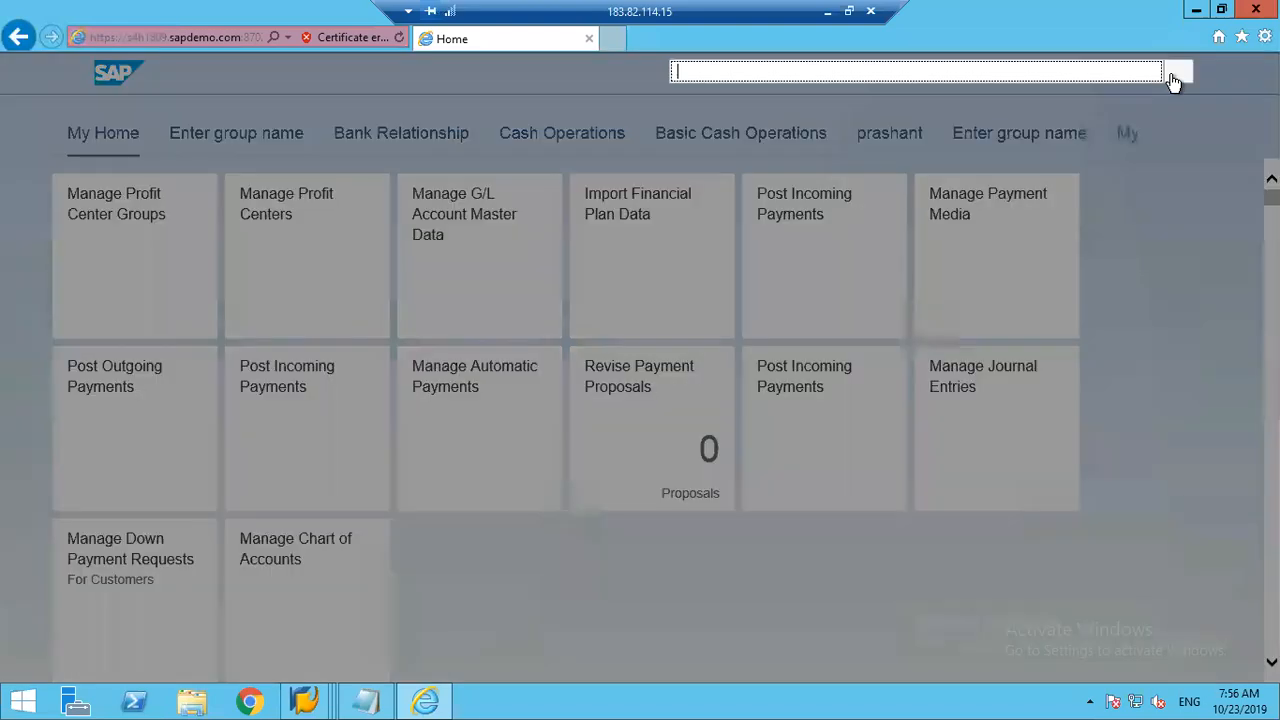
text(financial )
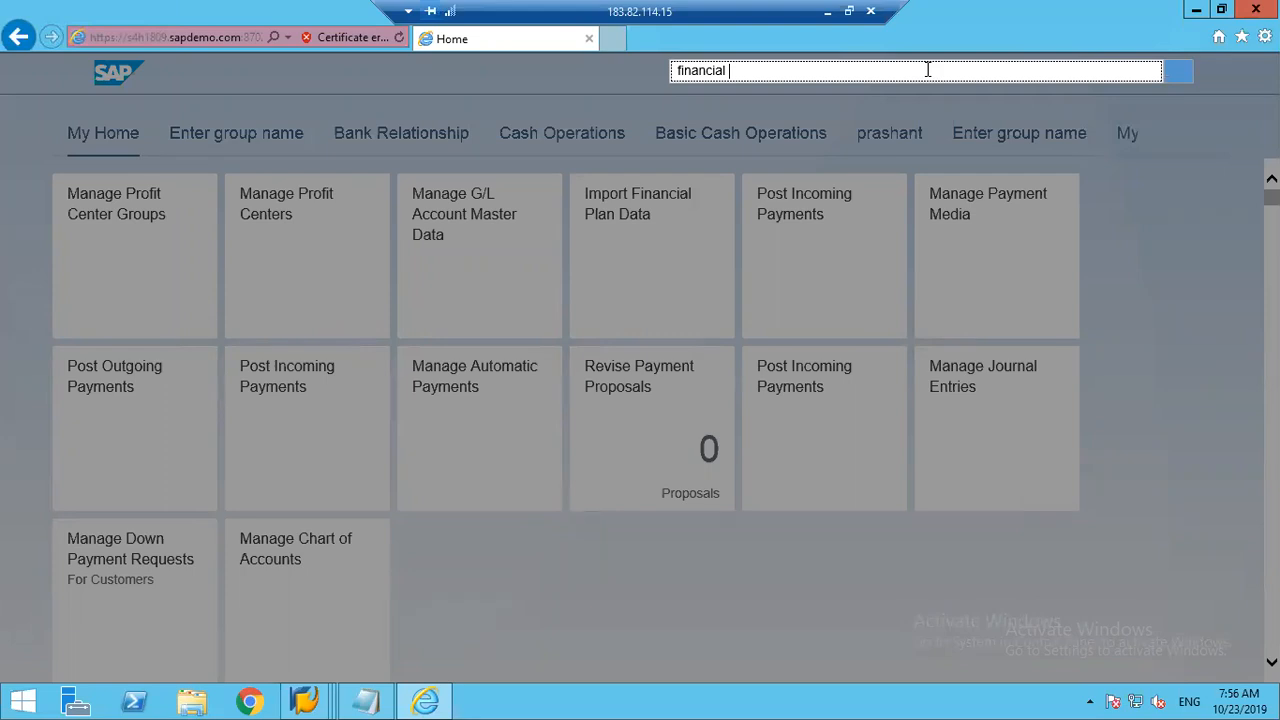
text(plan)
key(Return)
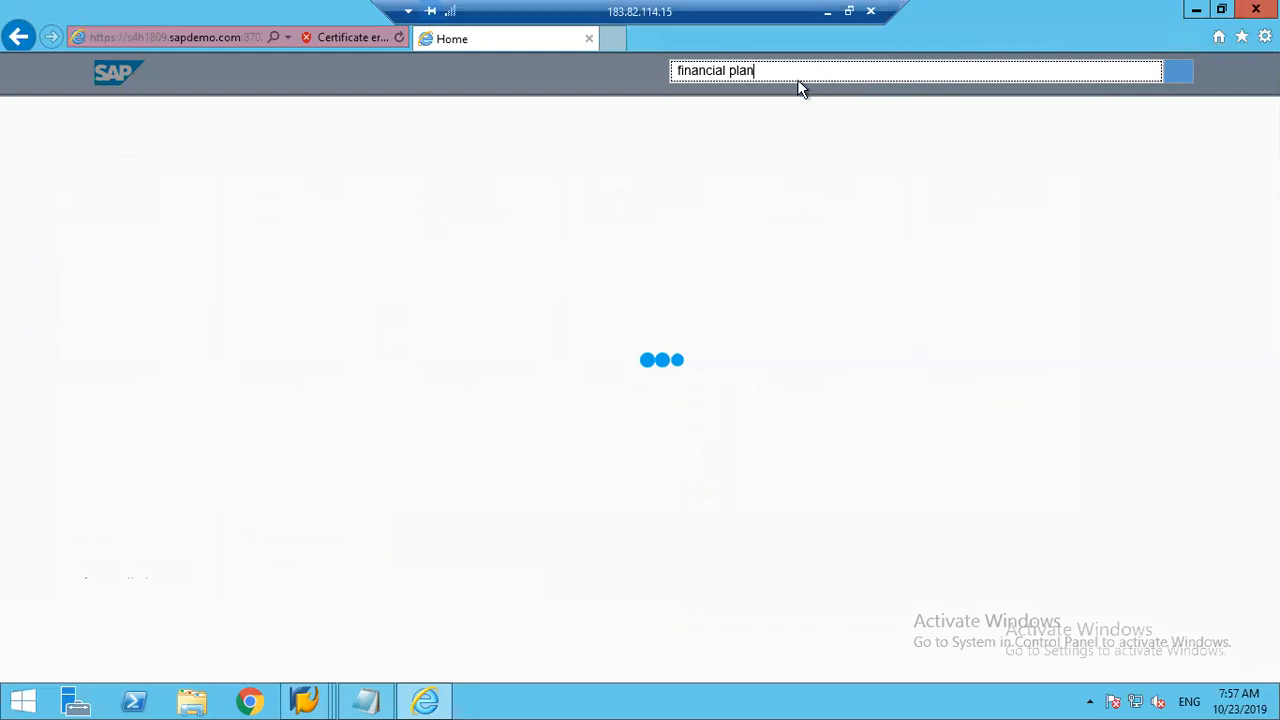
key(Return)
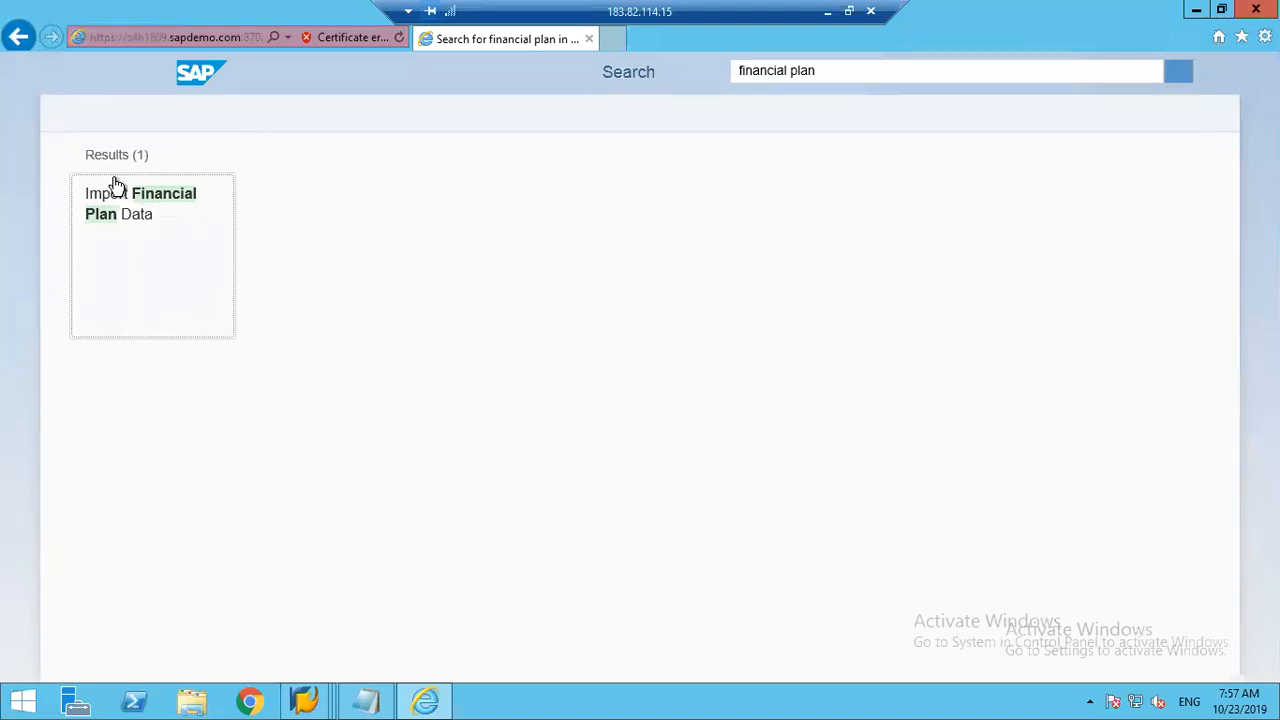
click(121, 243)
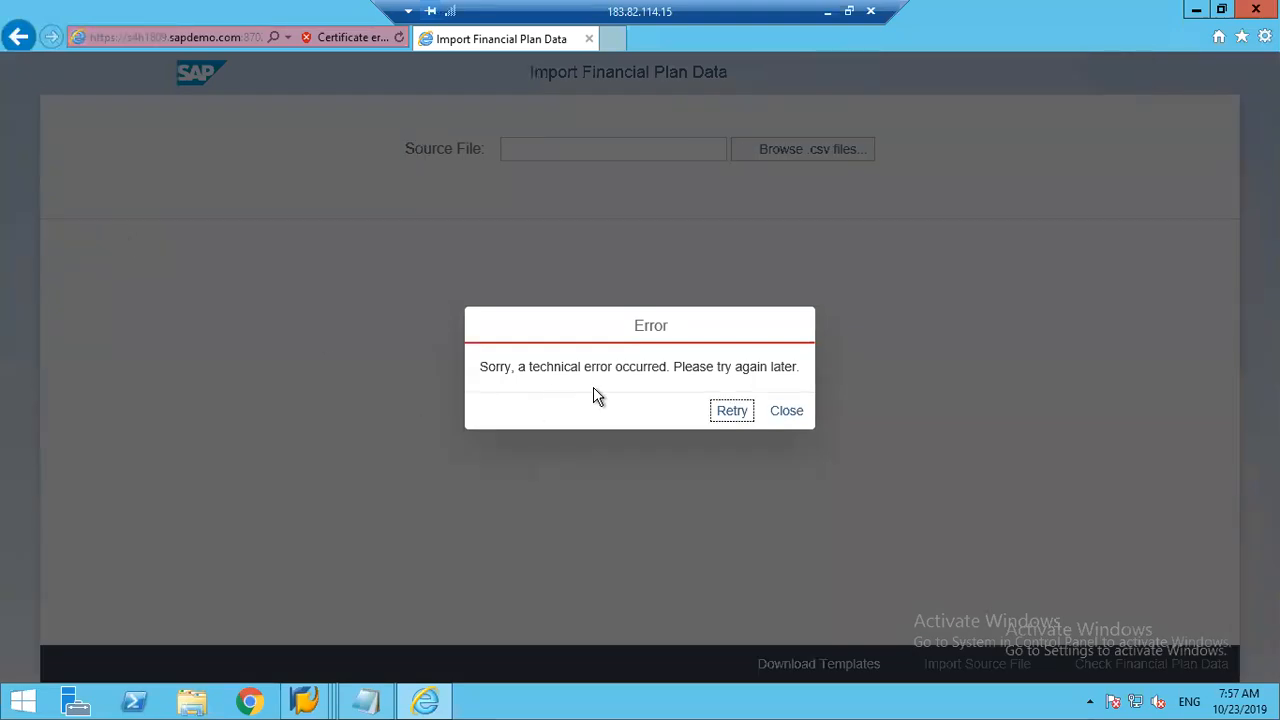
click(735, 413)
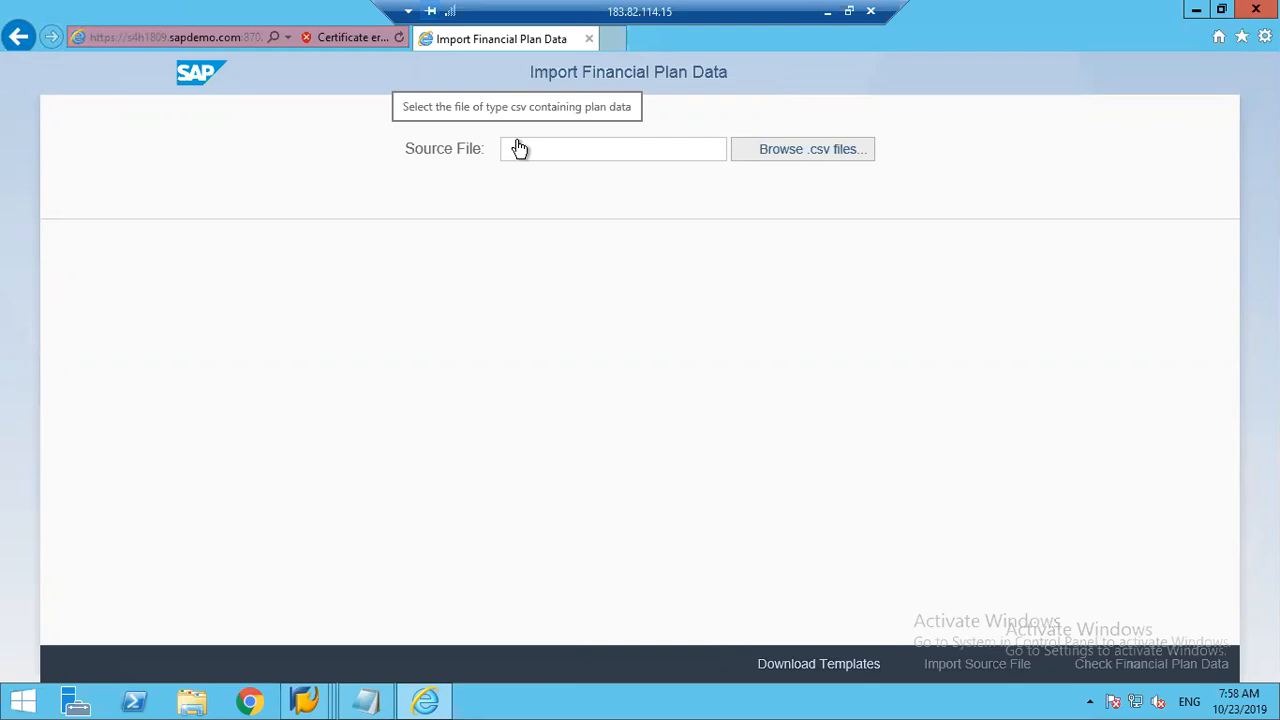
Step: Try to download the Cost Center Planning and Profit Center Planning templates with a comma separator, dismissing the security alerts and closing the template list
click(810, 665)
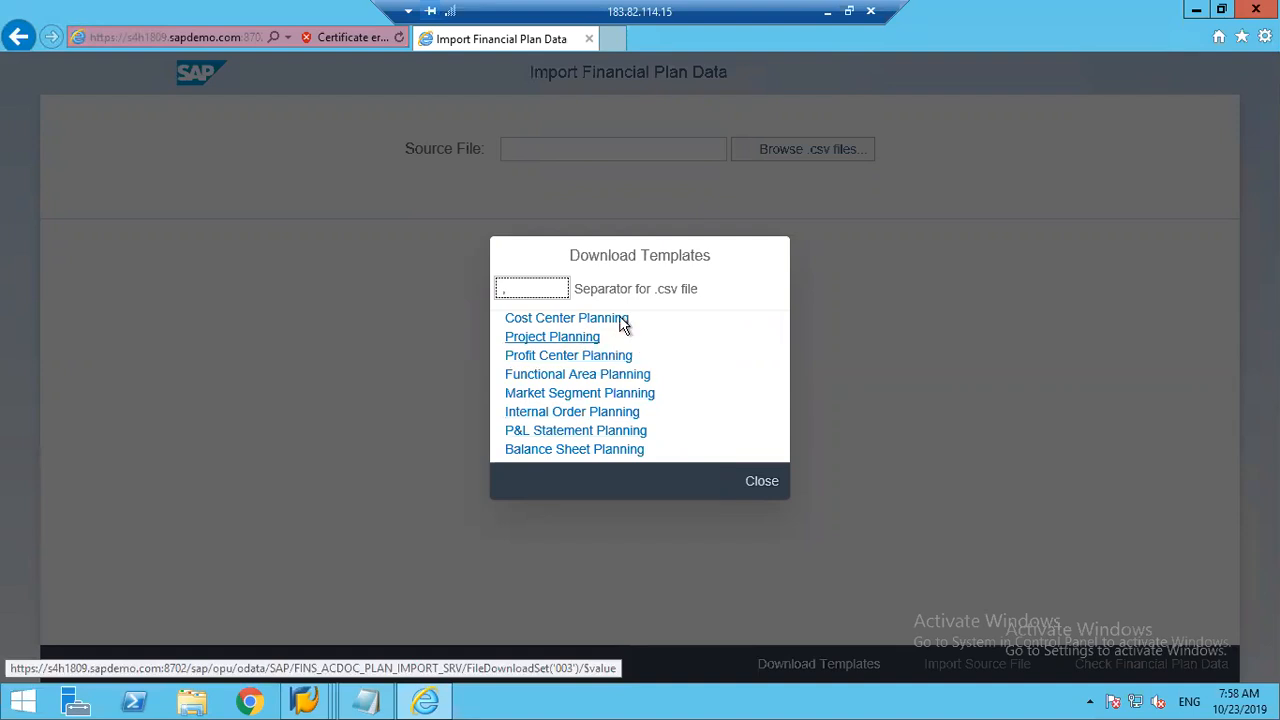
click(560, 320)
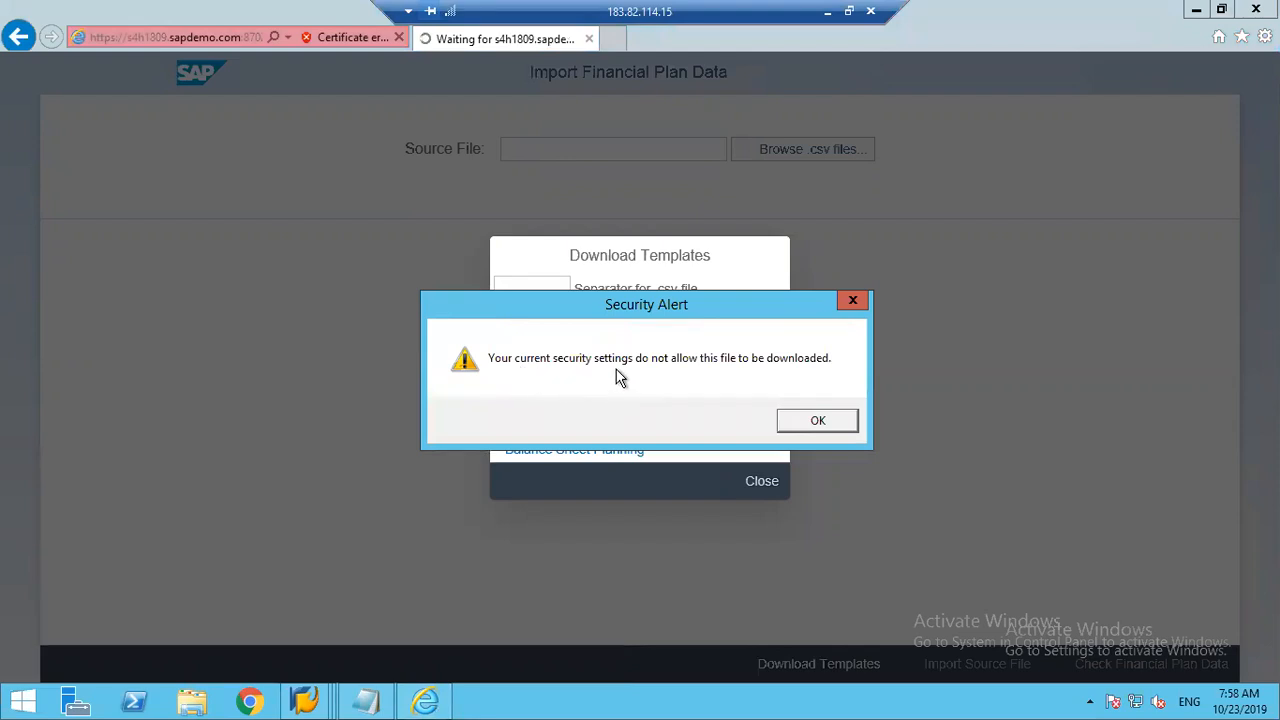
click(813, 425)
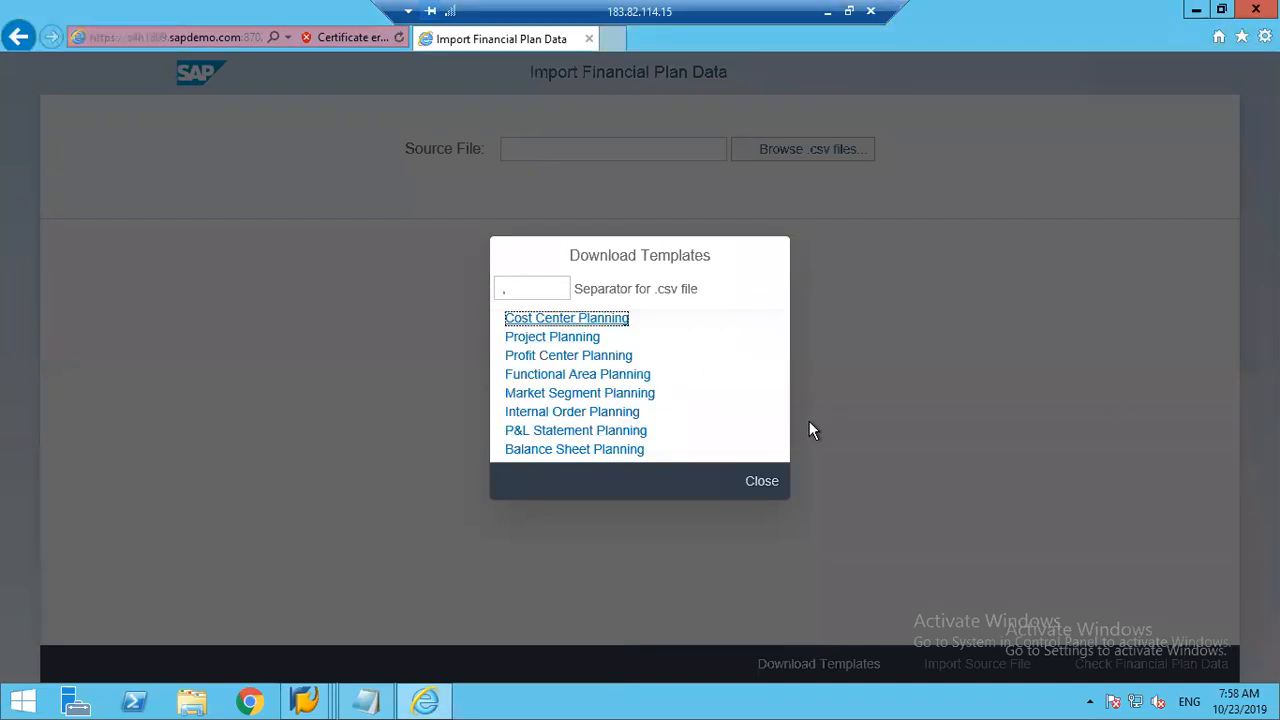
click(601, 320)
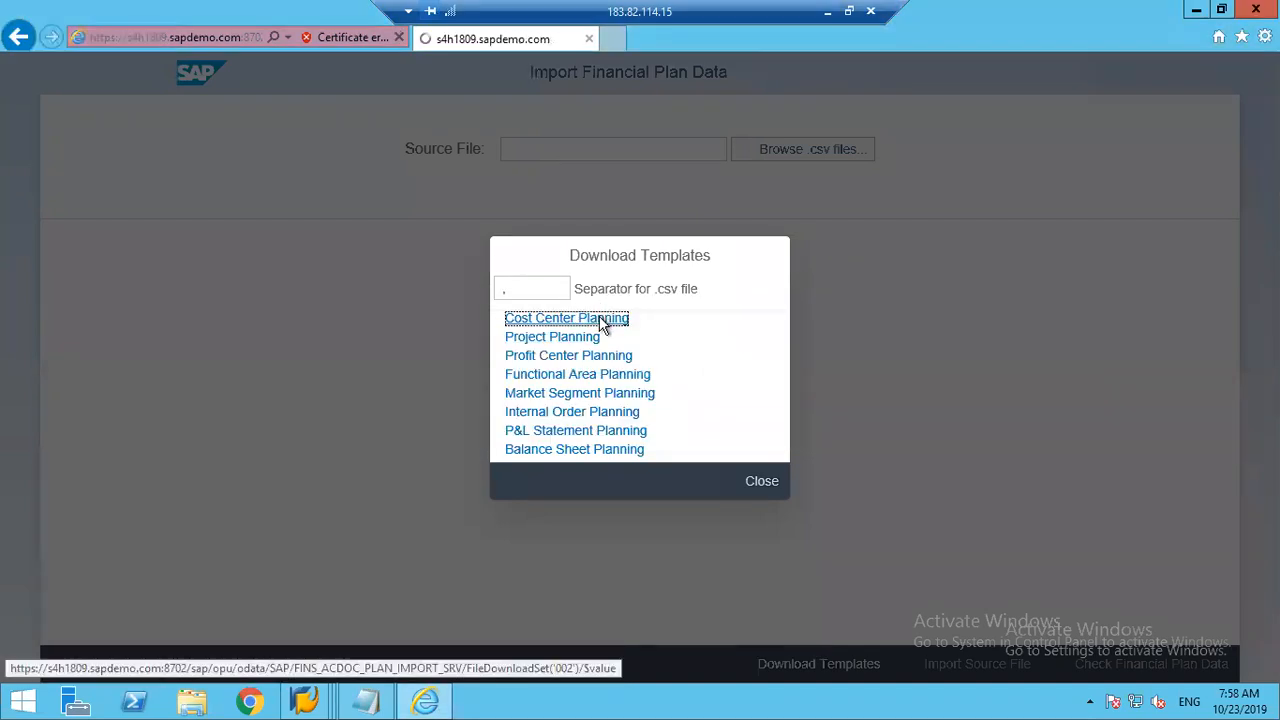
click(816, 422)
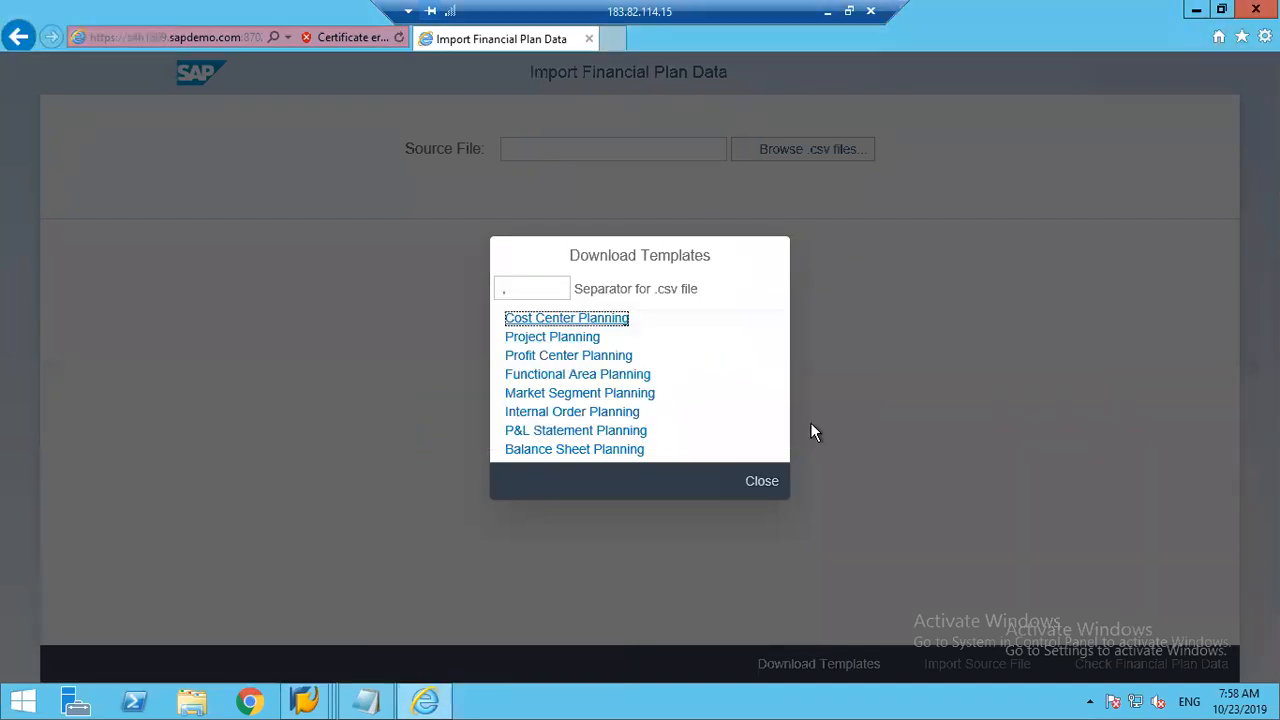
click(573, 358)
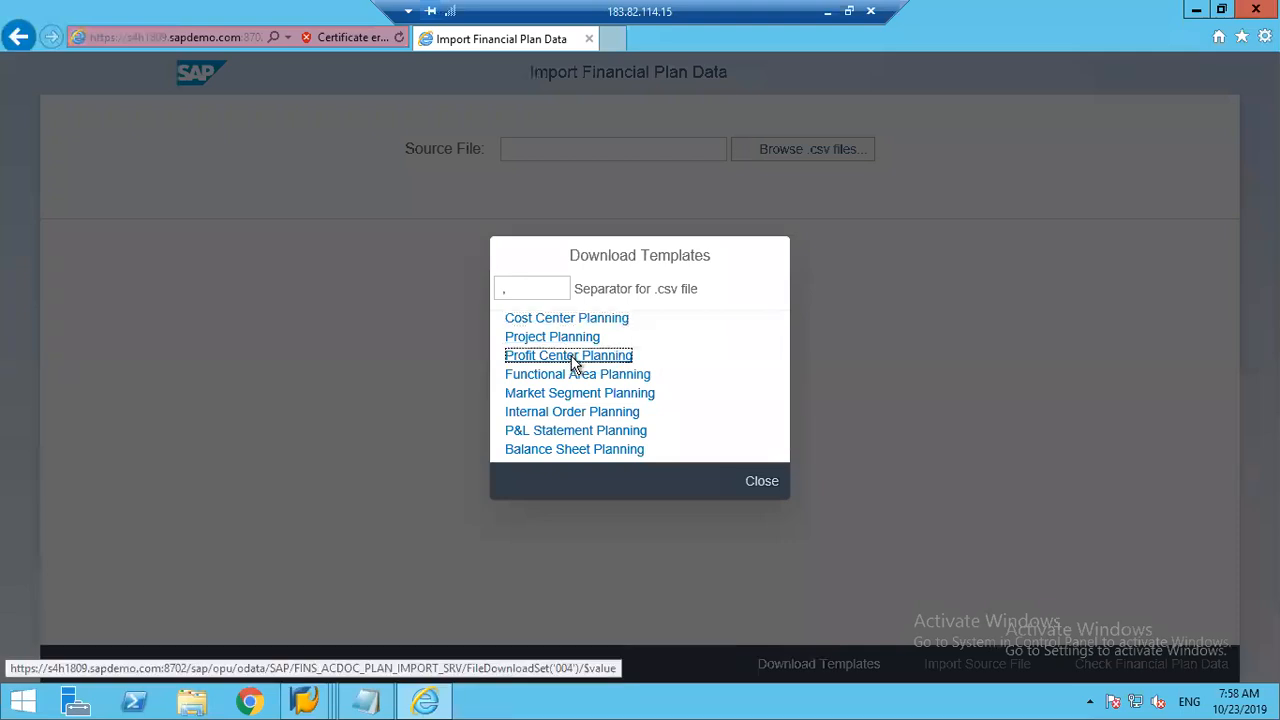
click(808, 422)
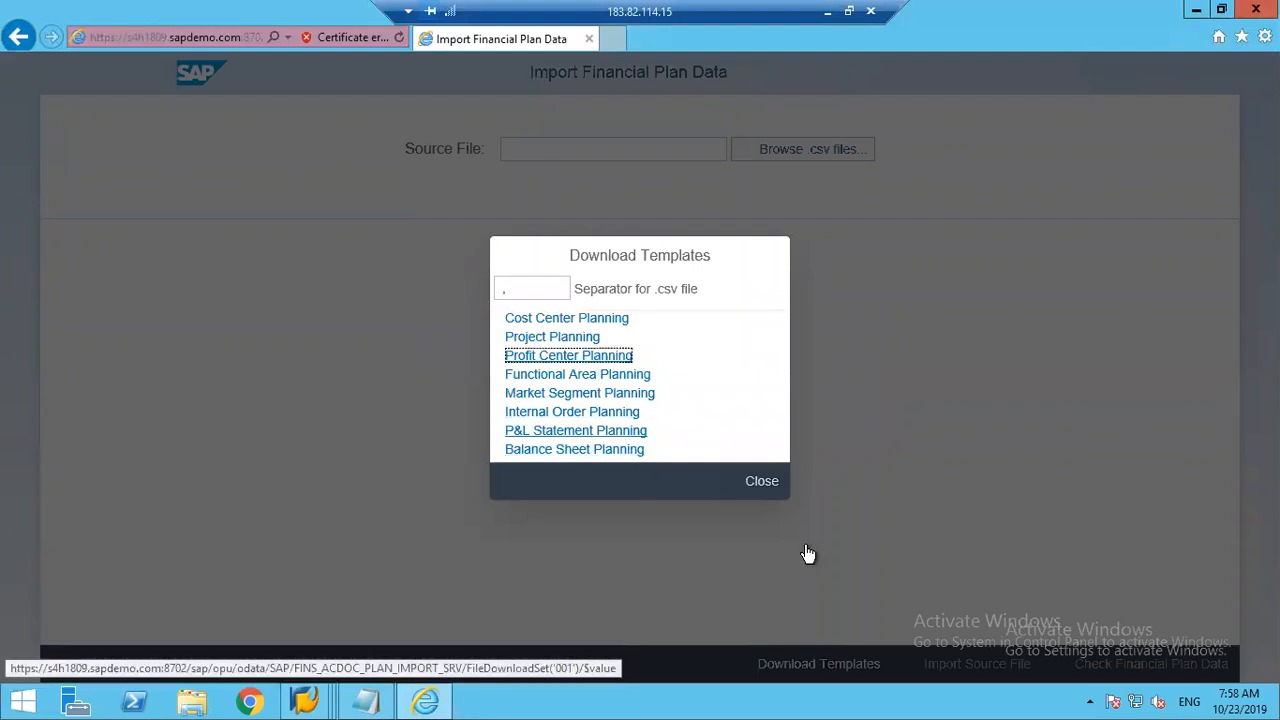
click(562, 320)
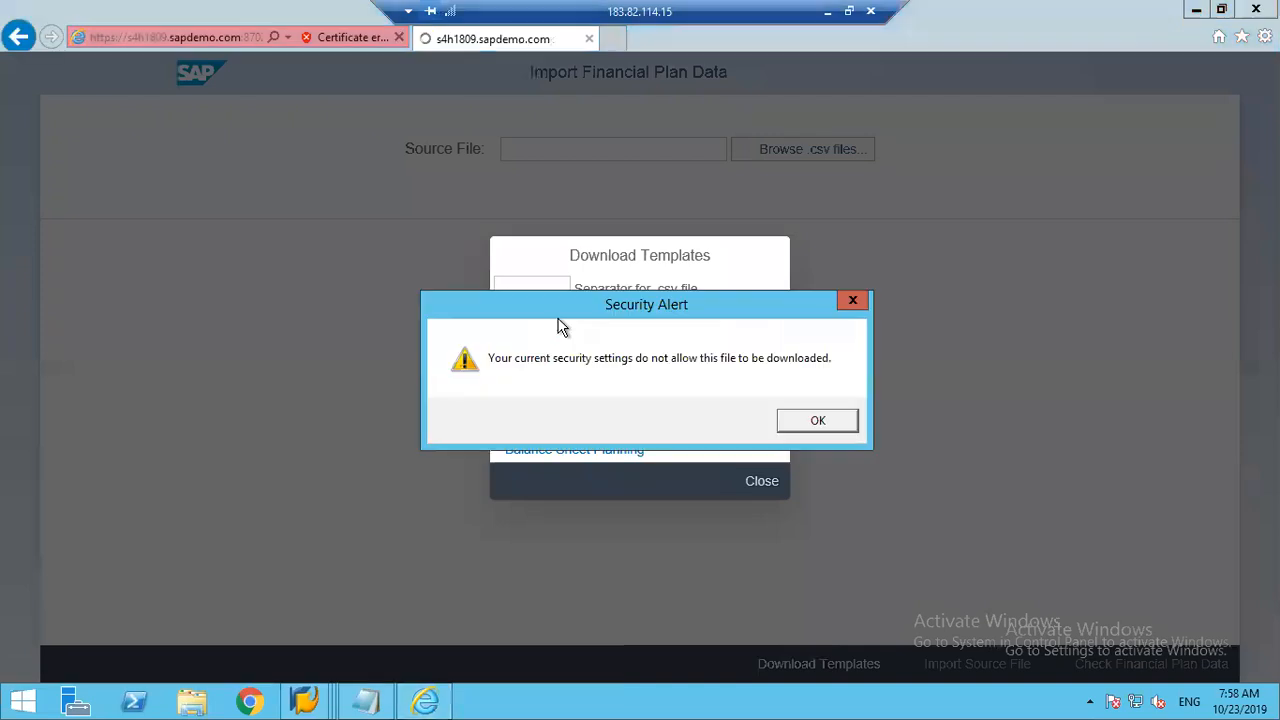
click(805, 420)
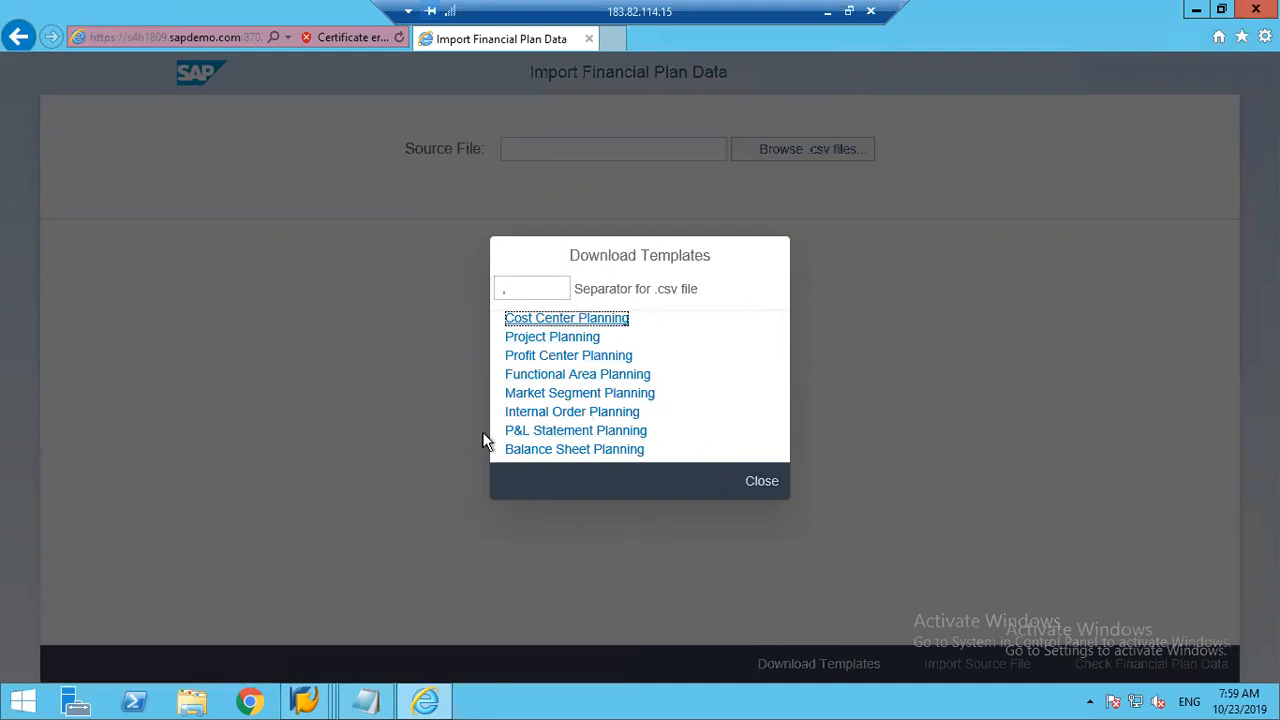
click(752, 486)
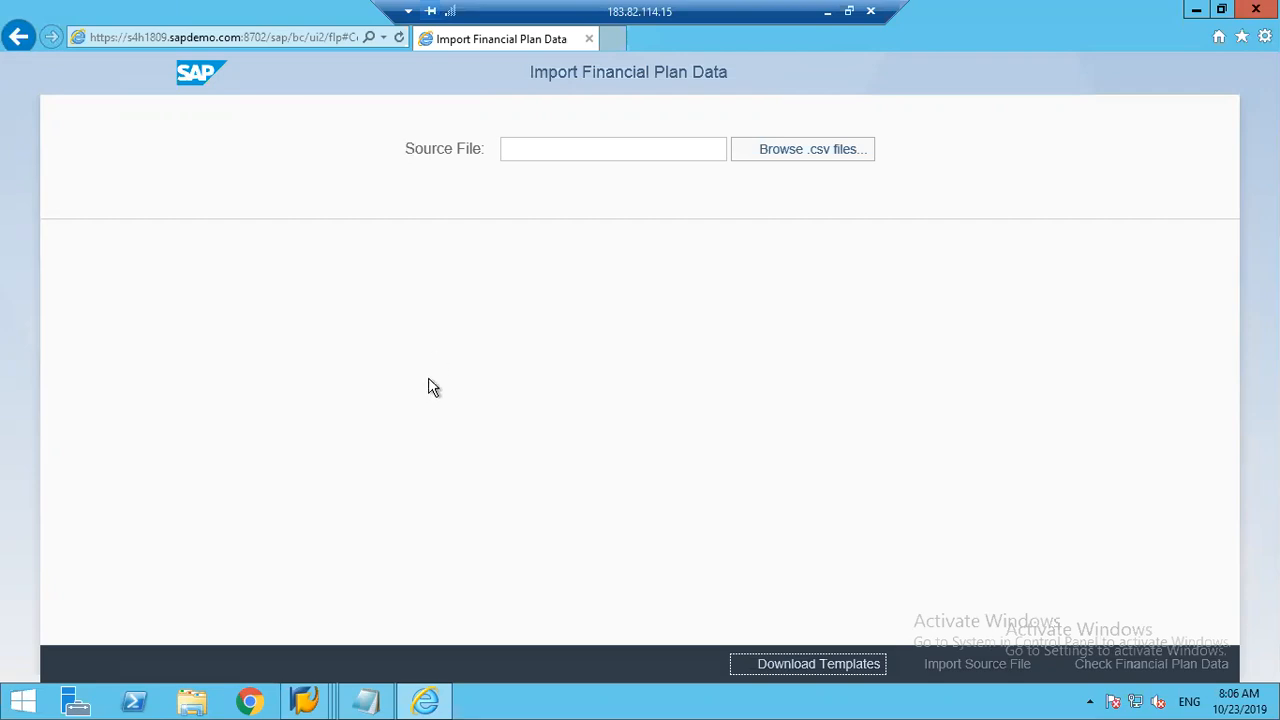
Step: Switch to the local Chrome browser and open the "FW: Financial Plan Data.csv" email in the Gmail inbox
click(826, 12)
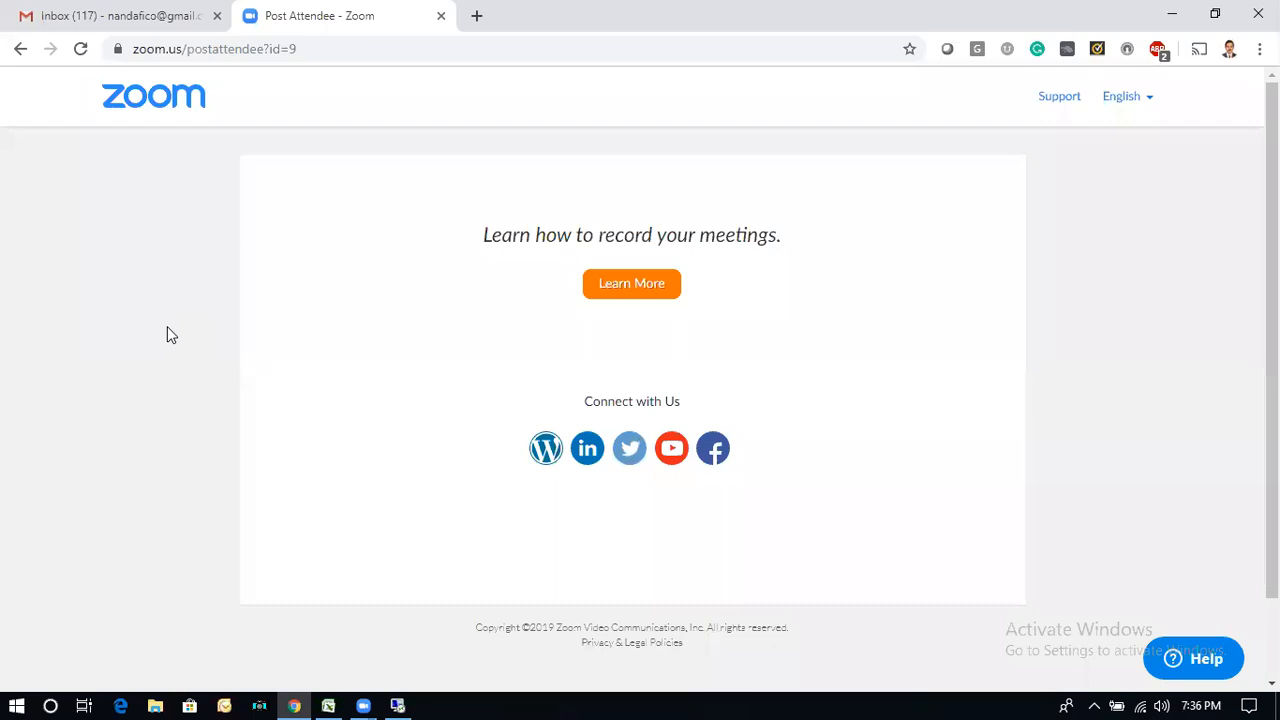
click(397, 705)
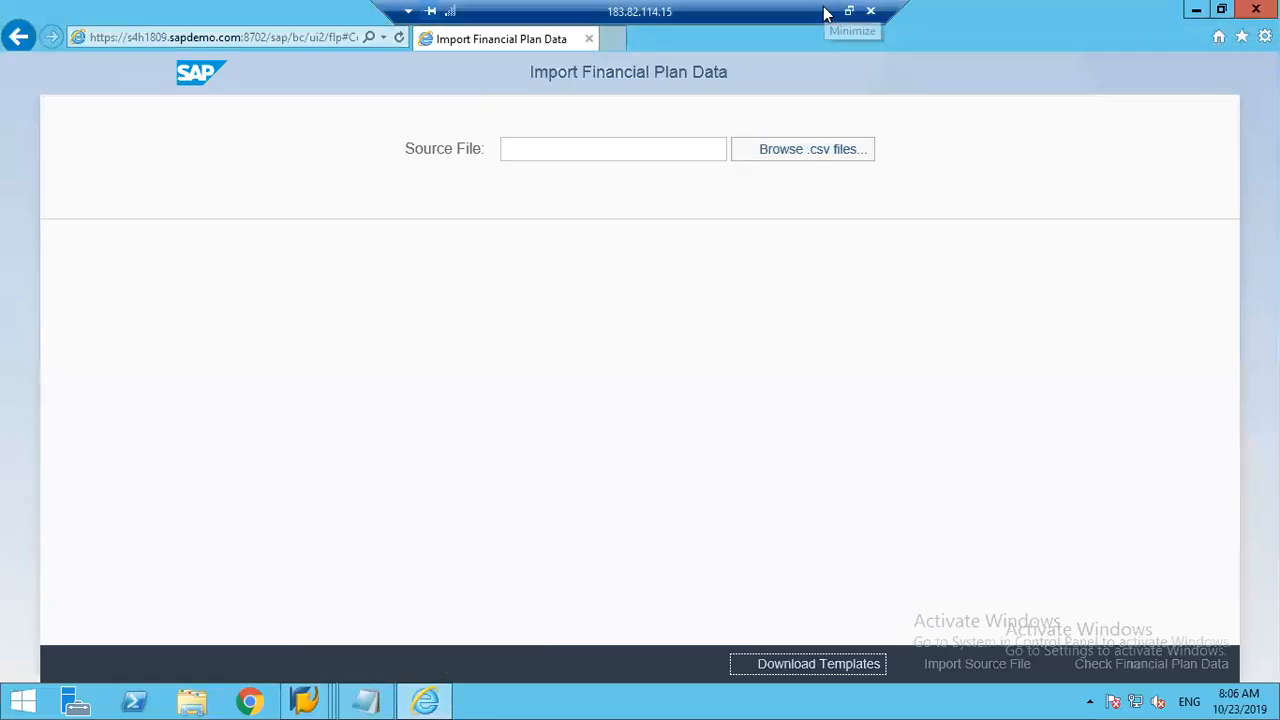
click(825, 13)
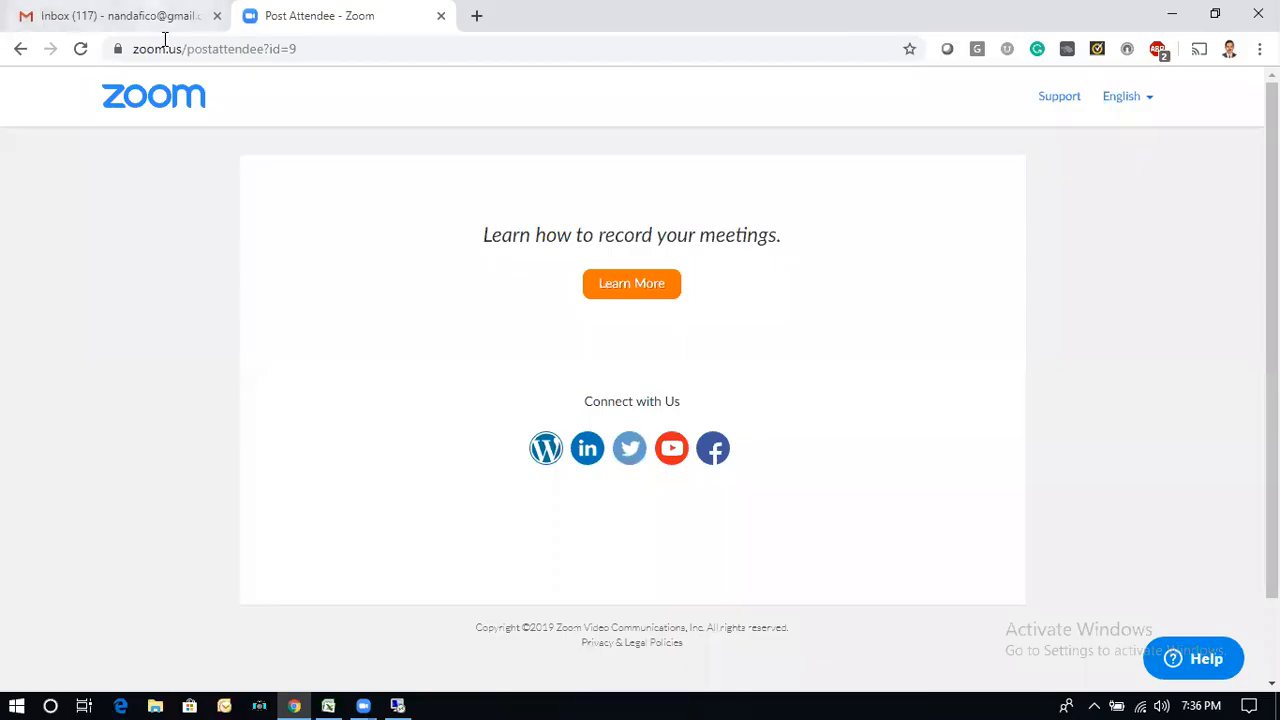
click(125, 16)
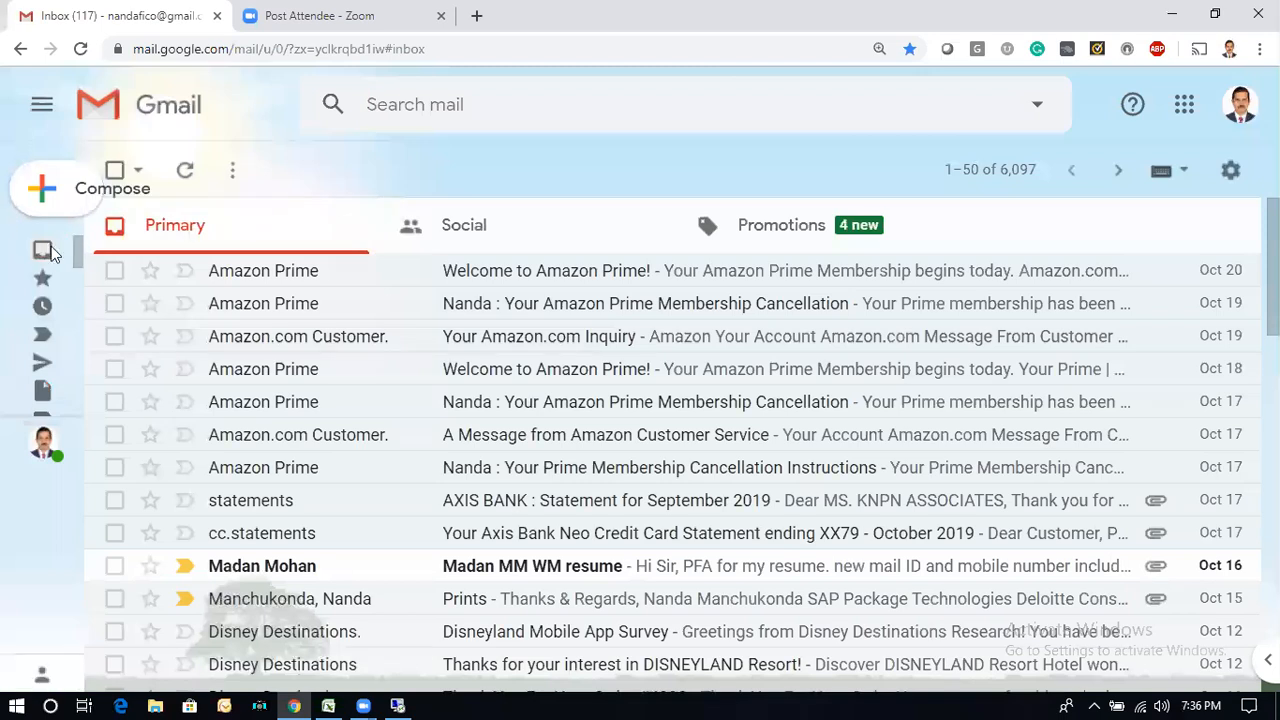
click(84, 253)
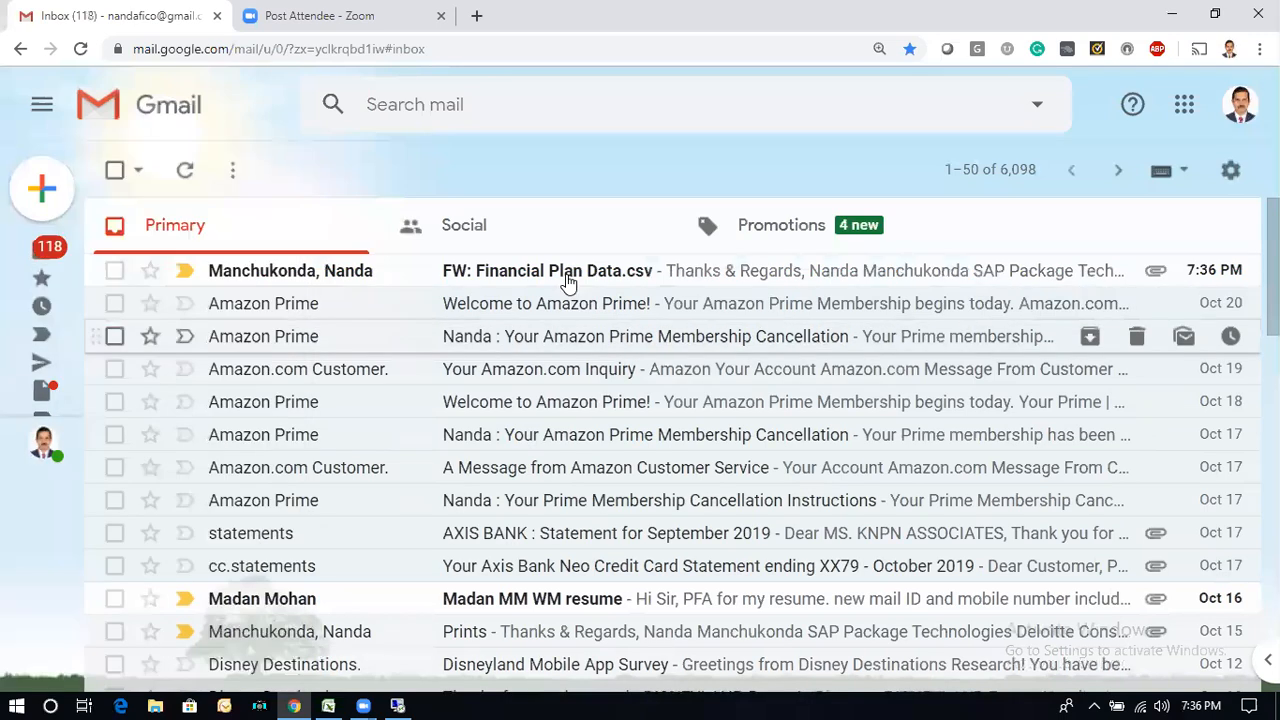
click(566, 280)
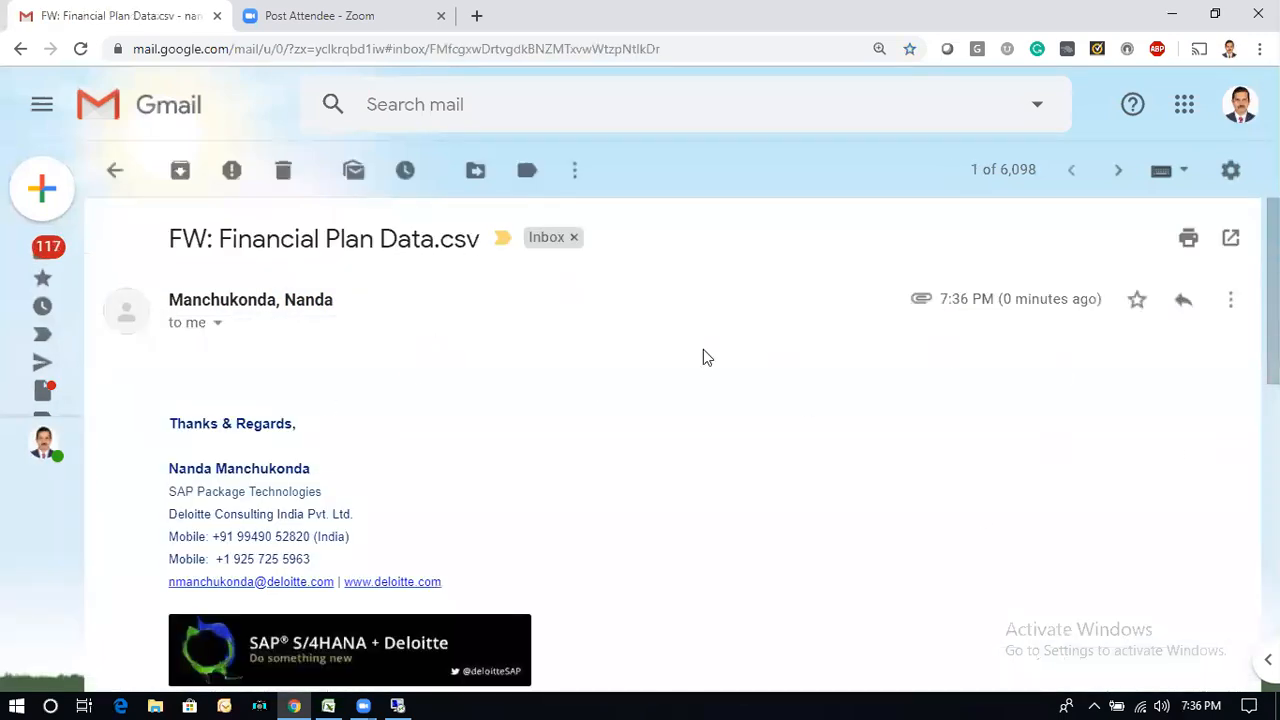
Step: Preview and download the email's Financial Plan Data.csv attachment, and open the downloaded file in Excel
scroll(714, 453, down, 3)
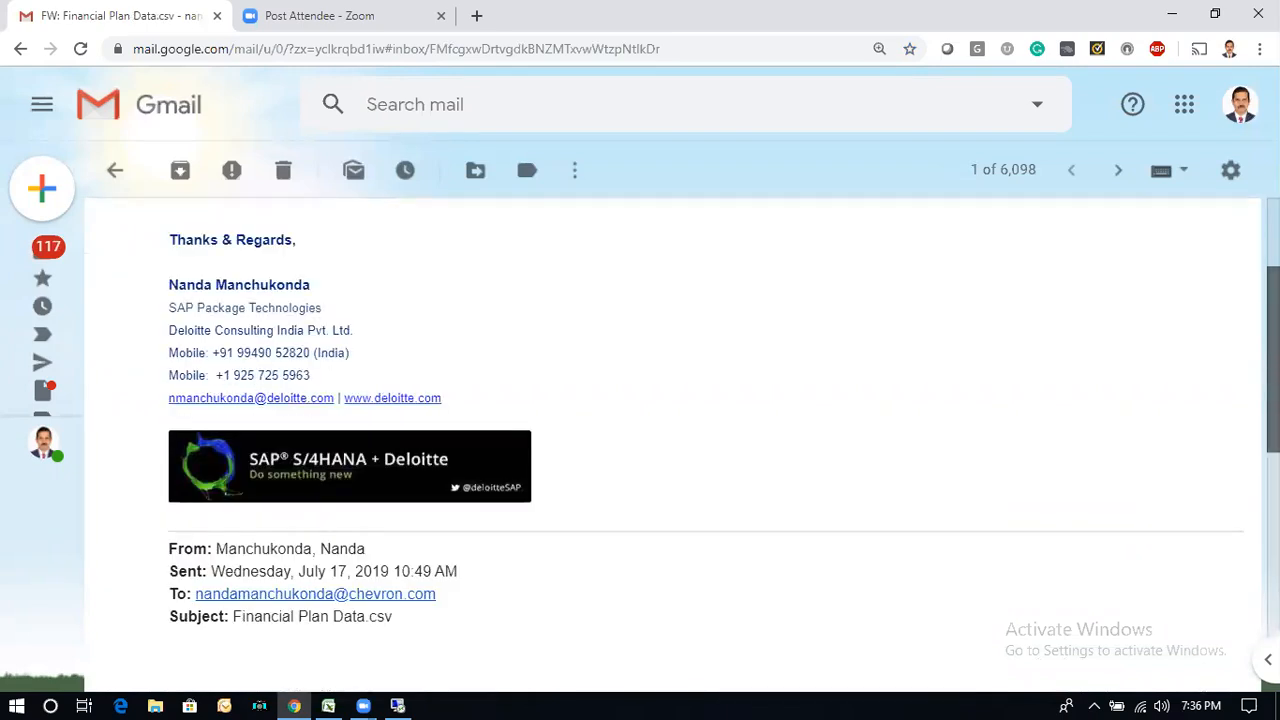
scroll(610, 456, down, 5)
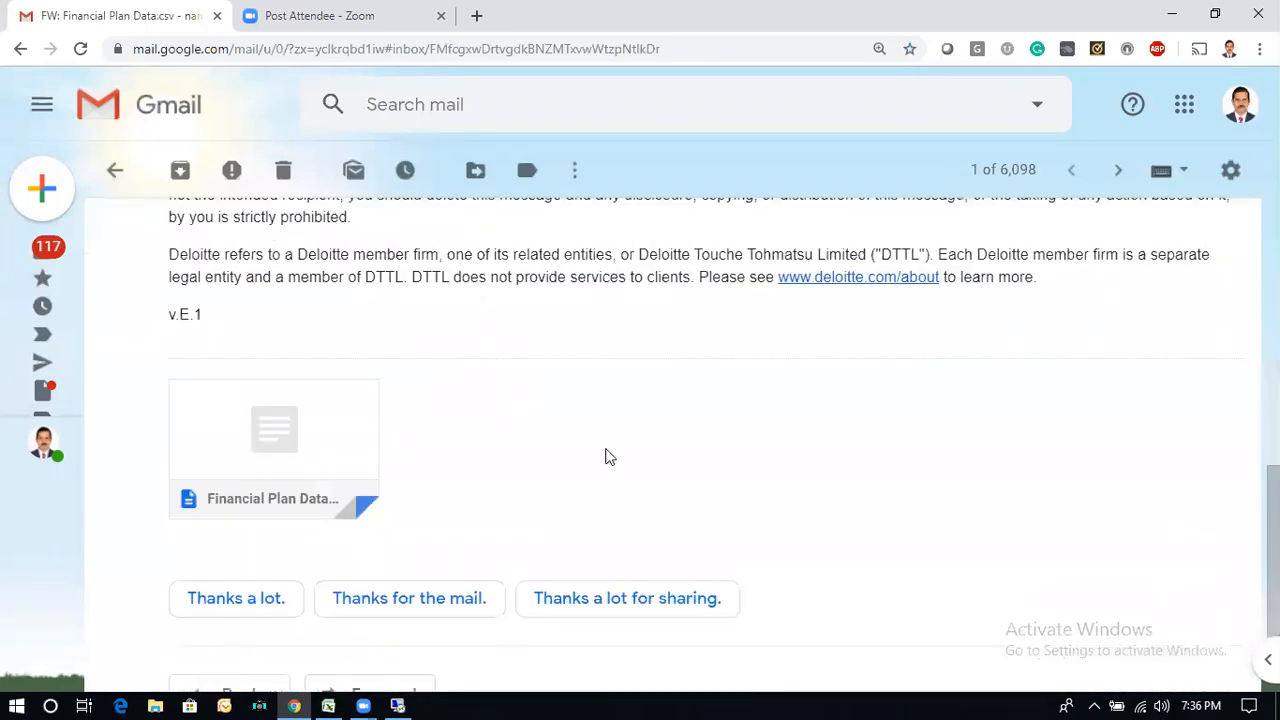
click(296, 429)
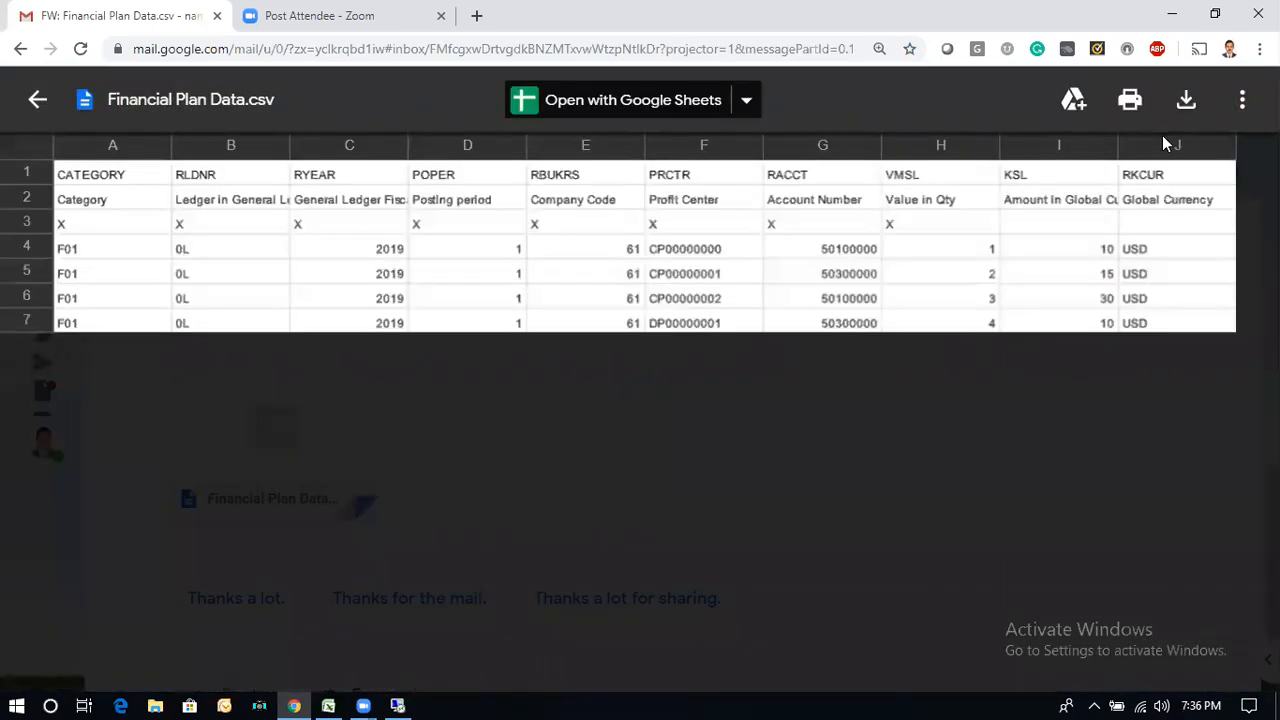
click(1195, 110)
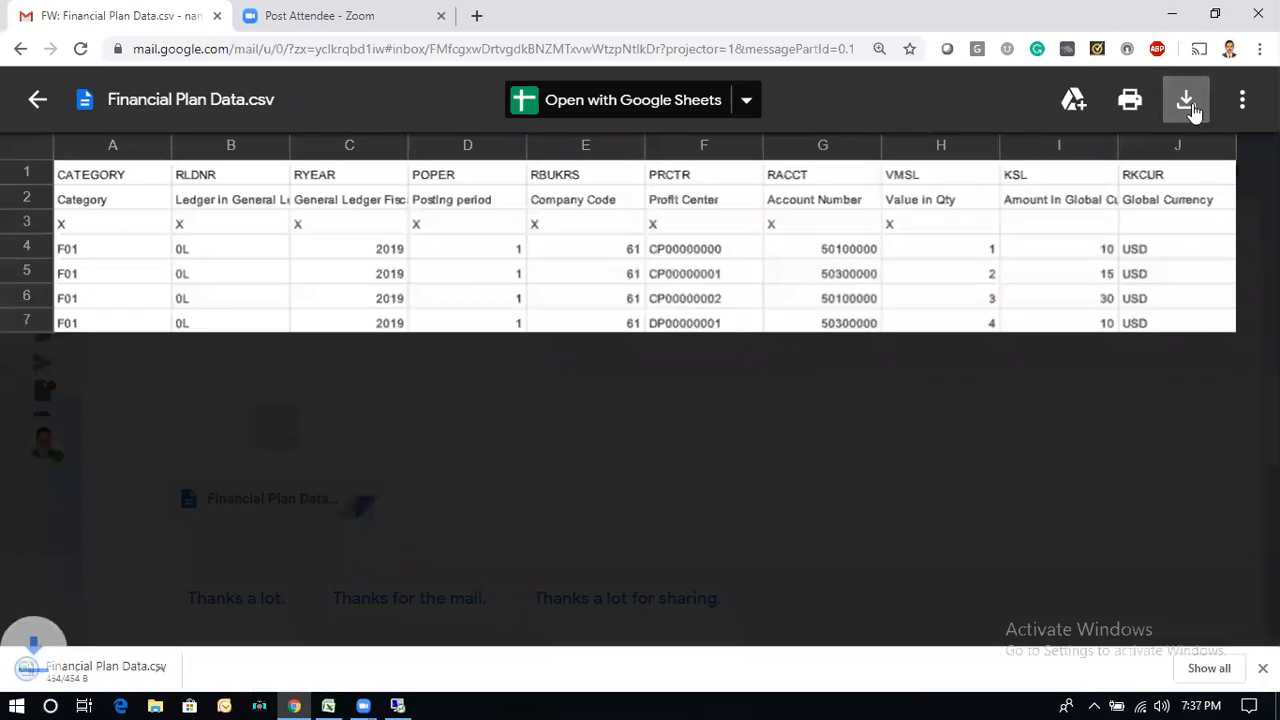
click(84, 680)
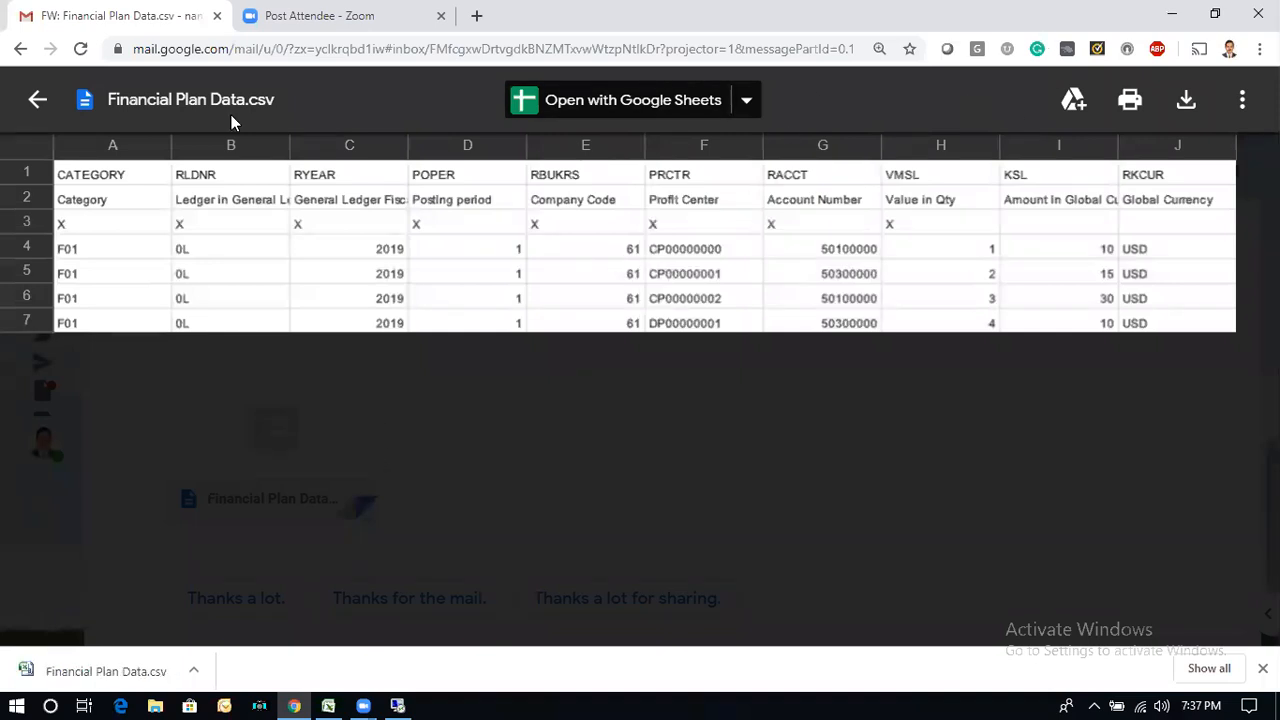
click(33, 110)
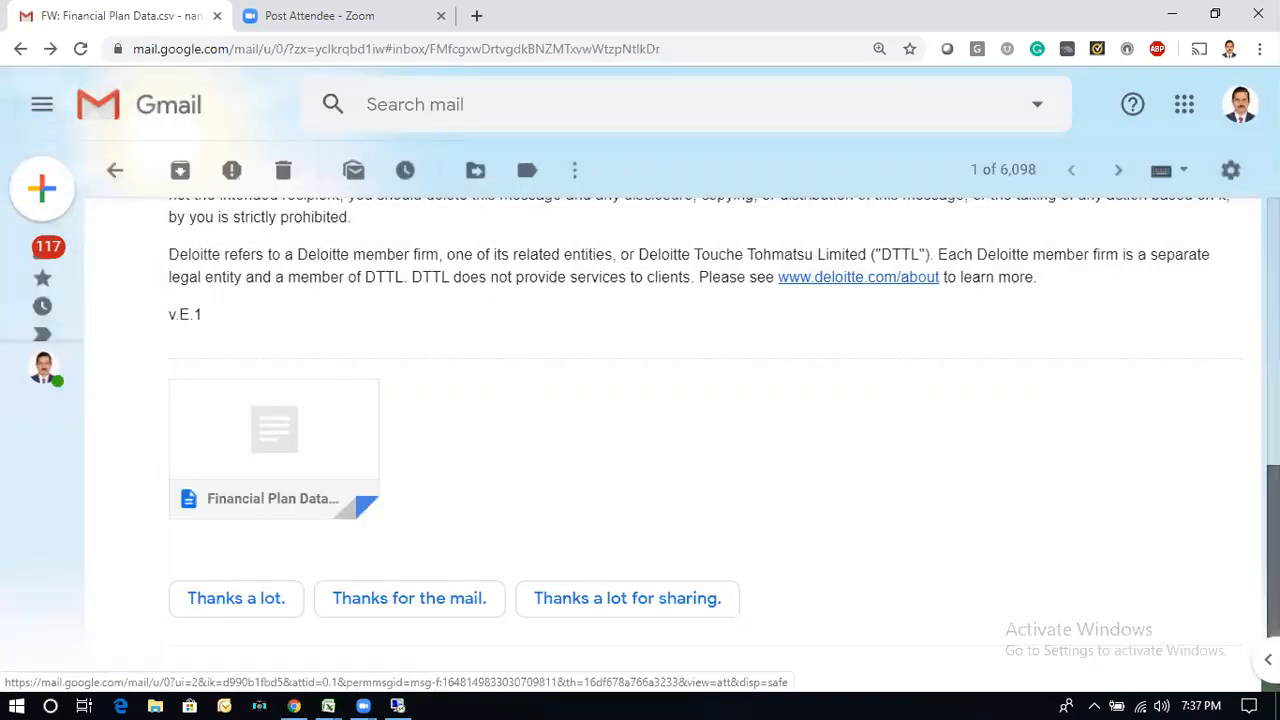
scroll(489, 451, down, 1)
click(225, 385)
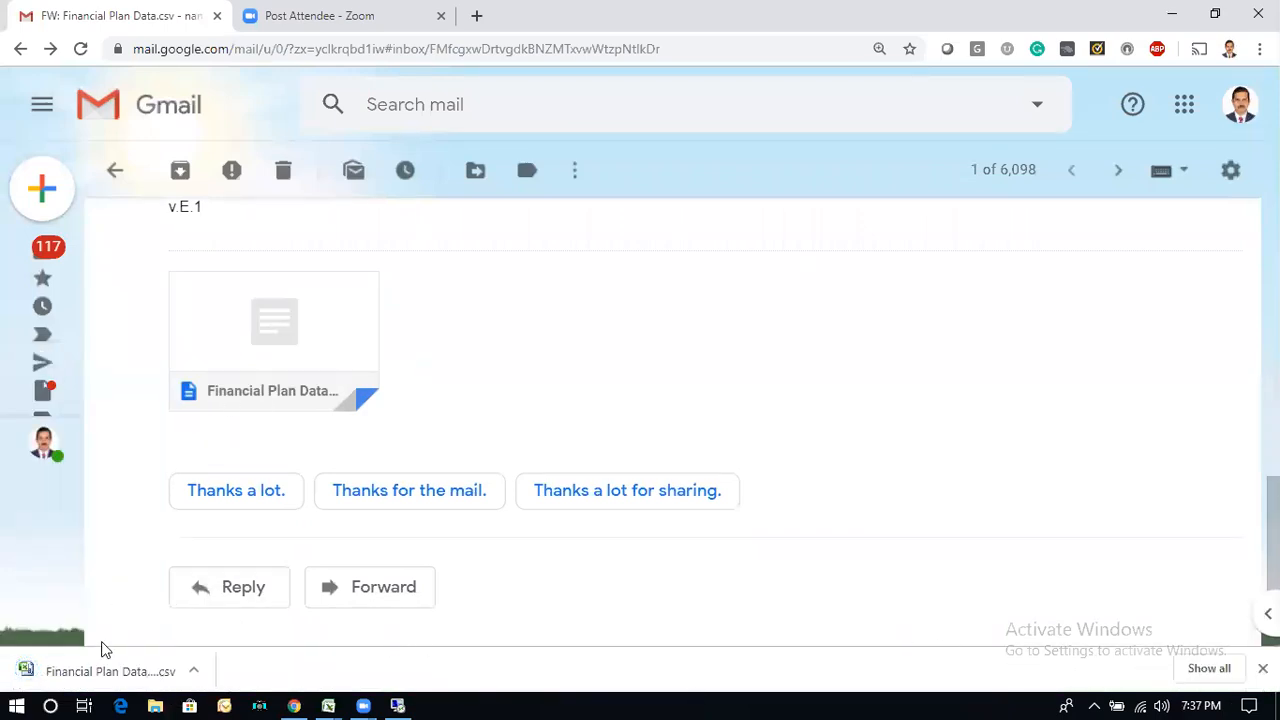
click(86, 670)
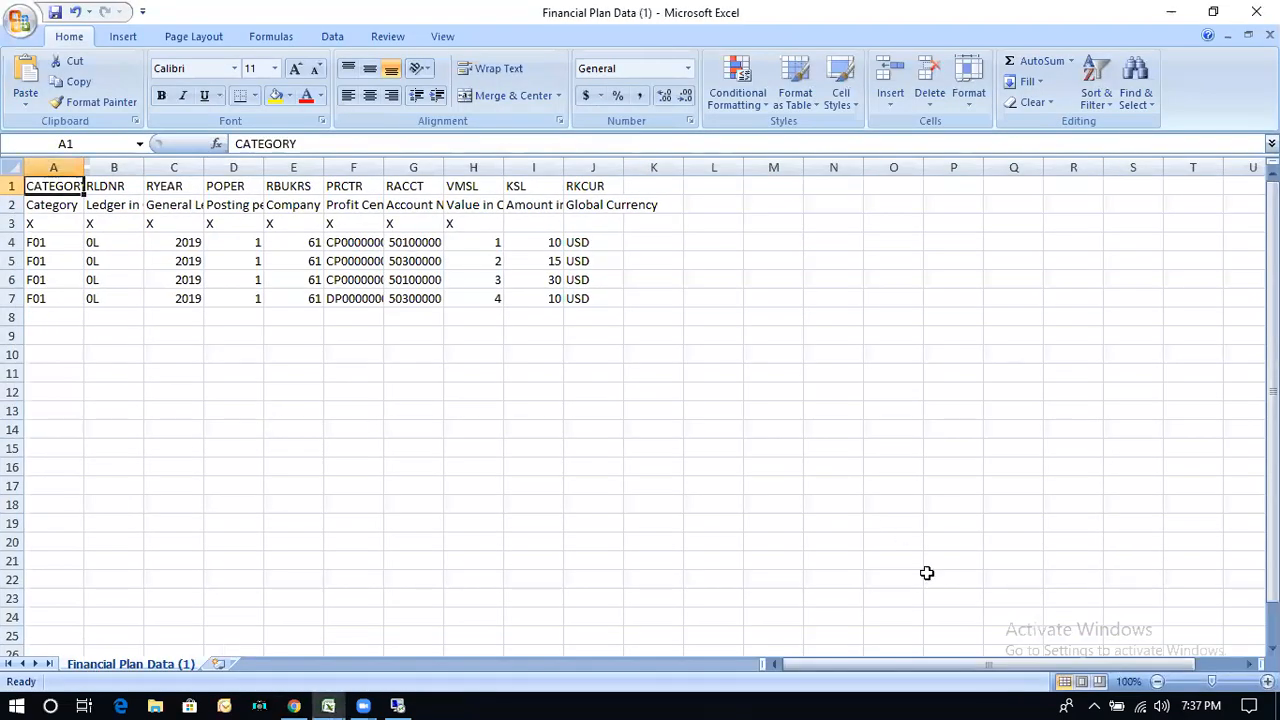
Step: Autofit the width of all columns in the Financial Plan Data sheet
click(12, 167)
double_click(79, 167)
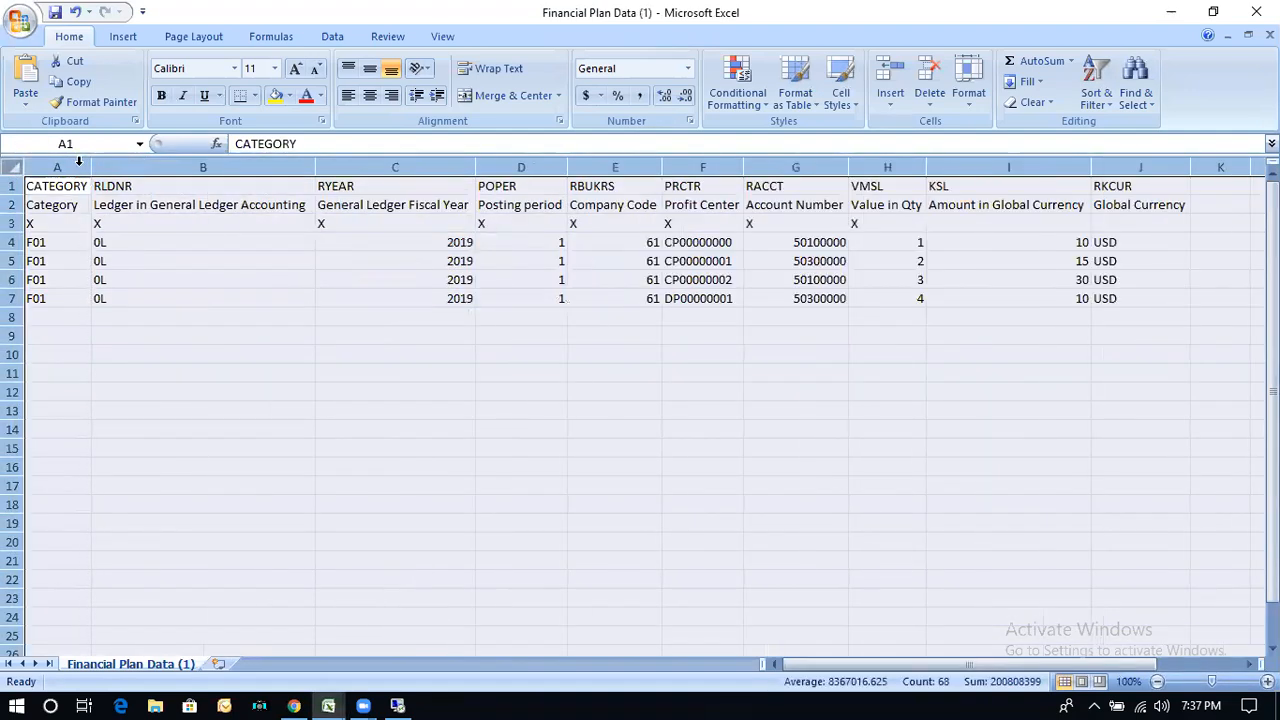
click(322, 354)
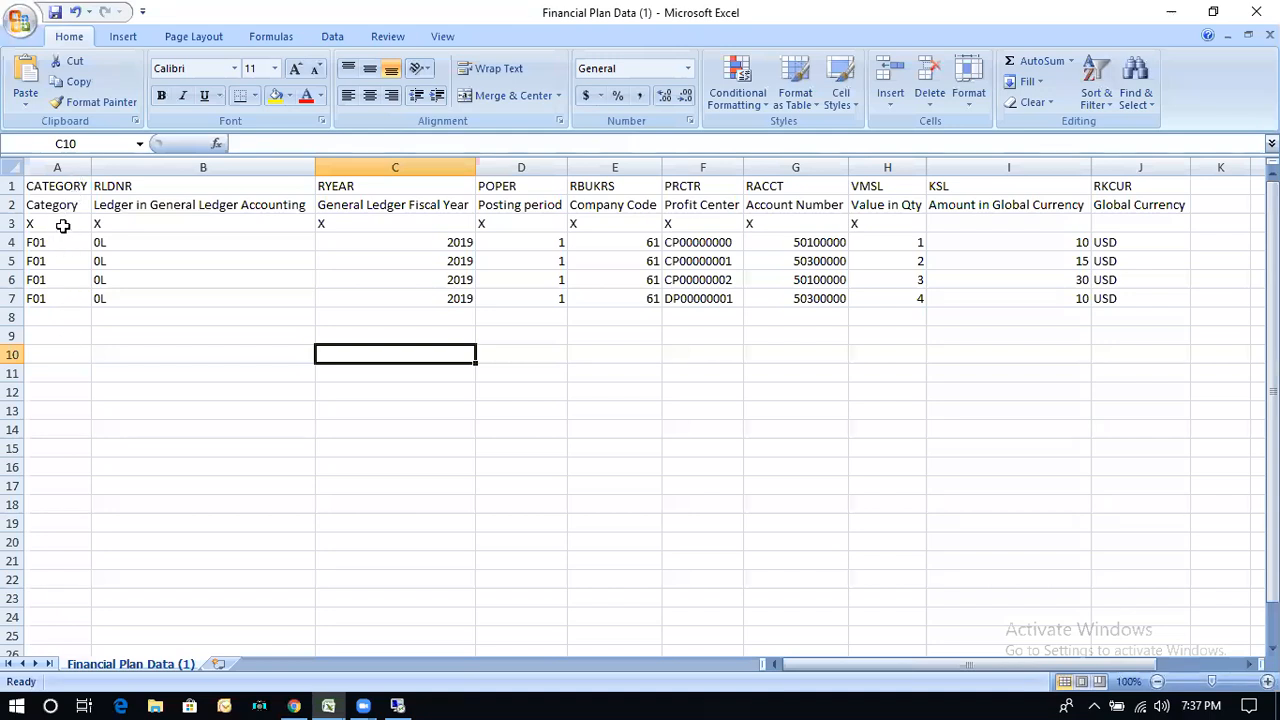
Step: Examine the technical names in row 1, the descriptions in row 2 and the X markers in row 3 across the template columns
click(14, 186)
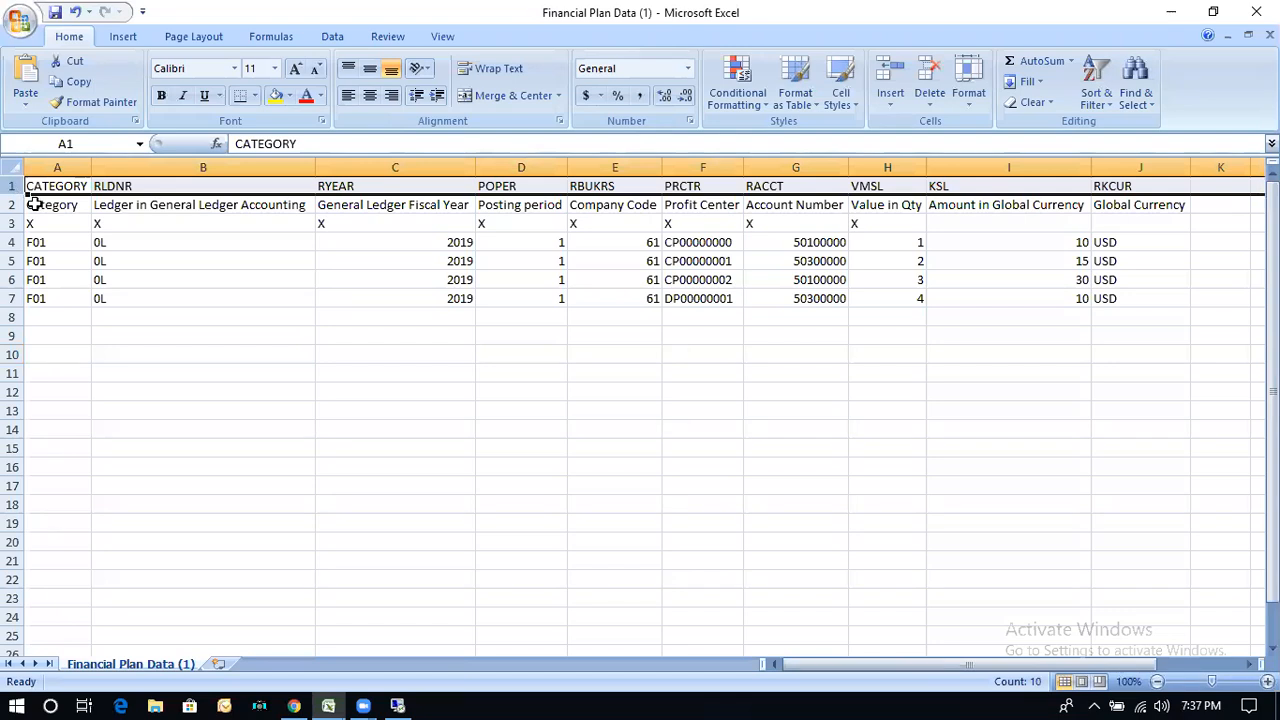
click(14, 204)
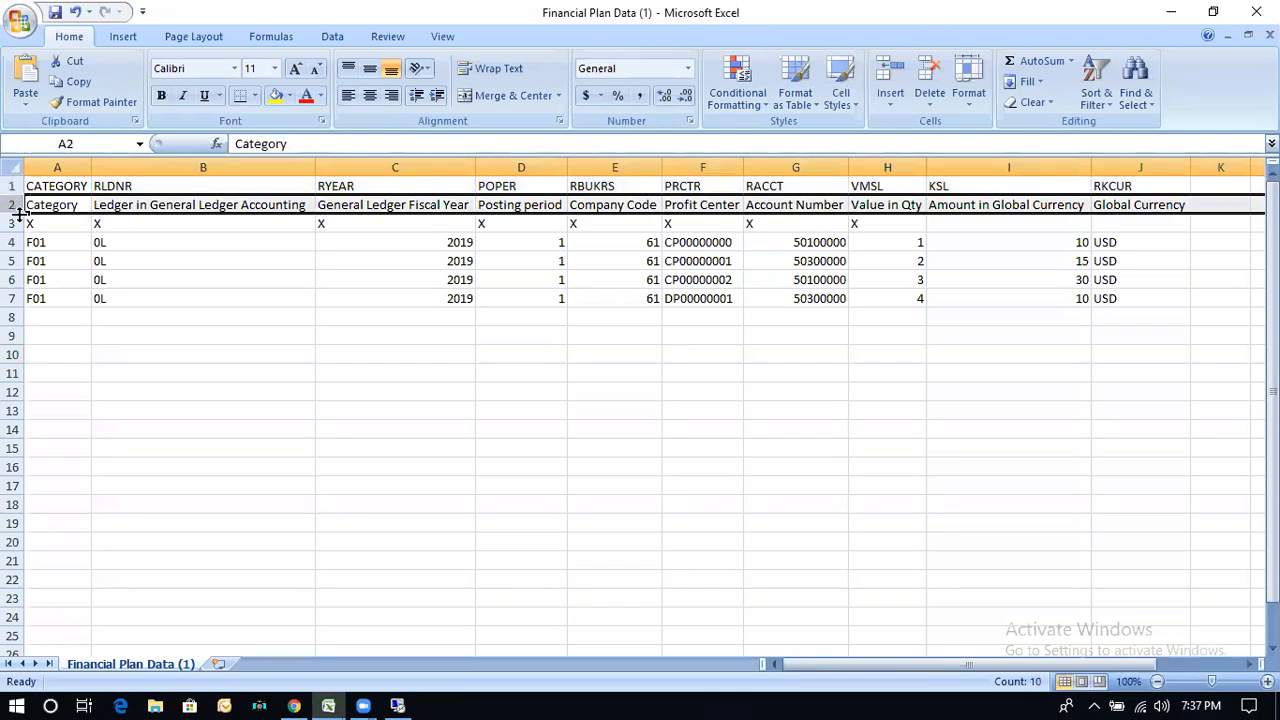
click(52, 224)
click(52, 259)
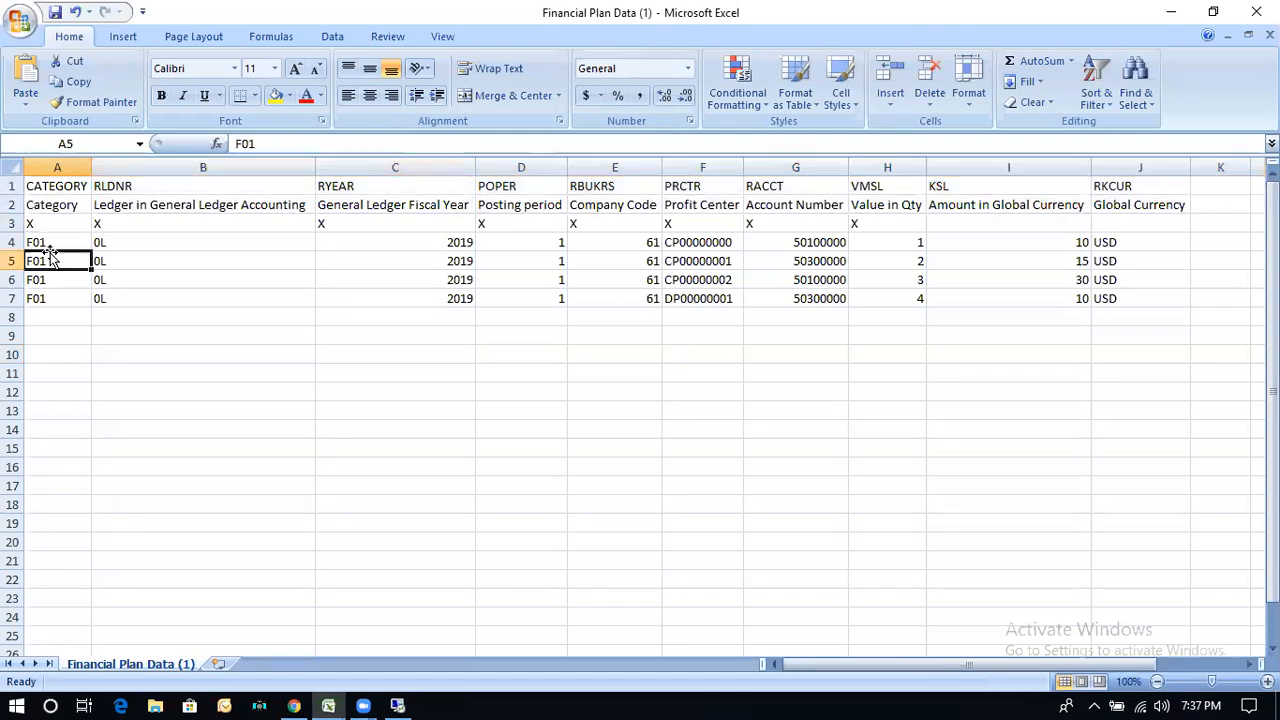
click(143, 238)
click(140, 255)
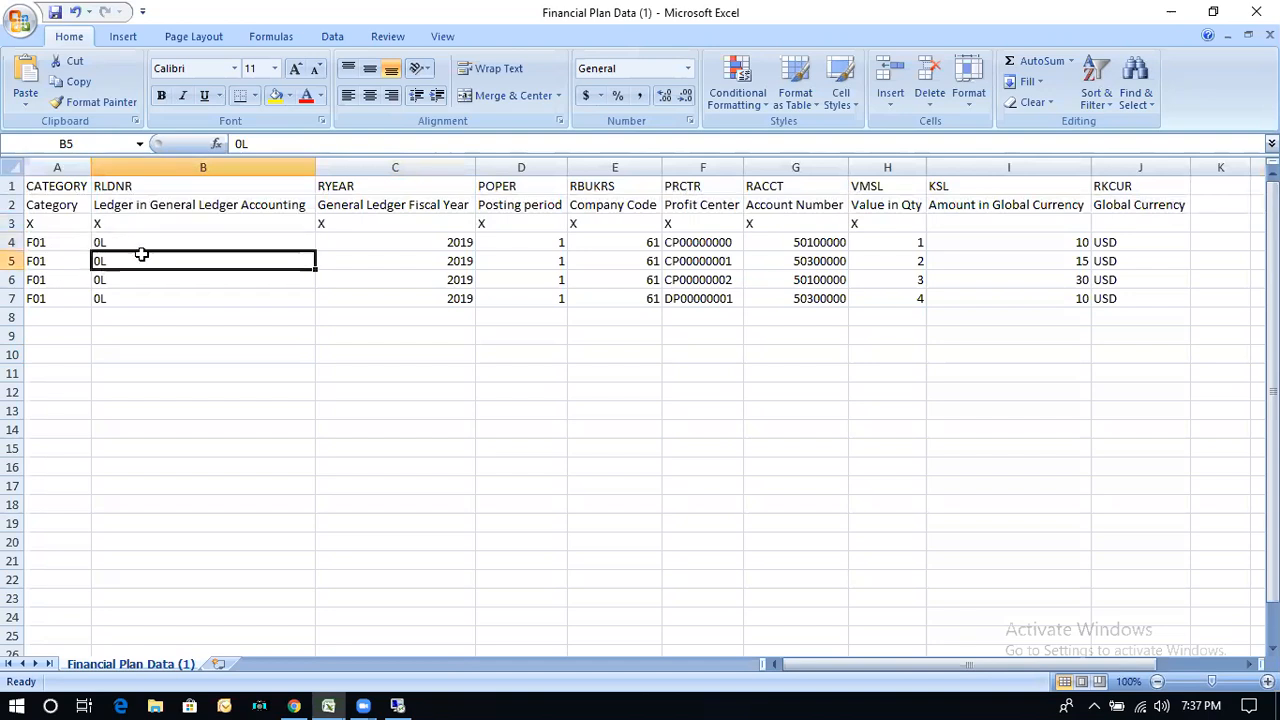
click(343, 240)
click(341, 223)
click(492, 222)
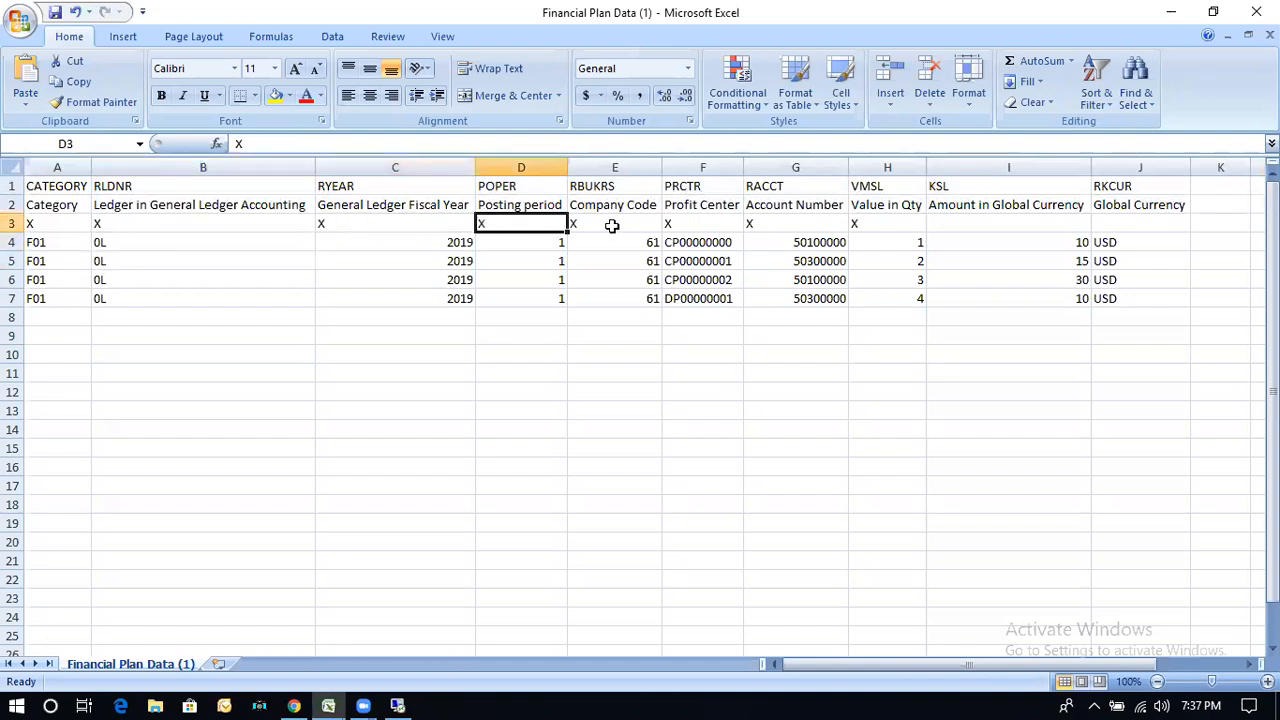
click(609, 223)
click(698, 223)
click(761, 224)
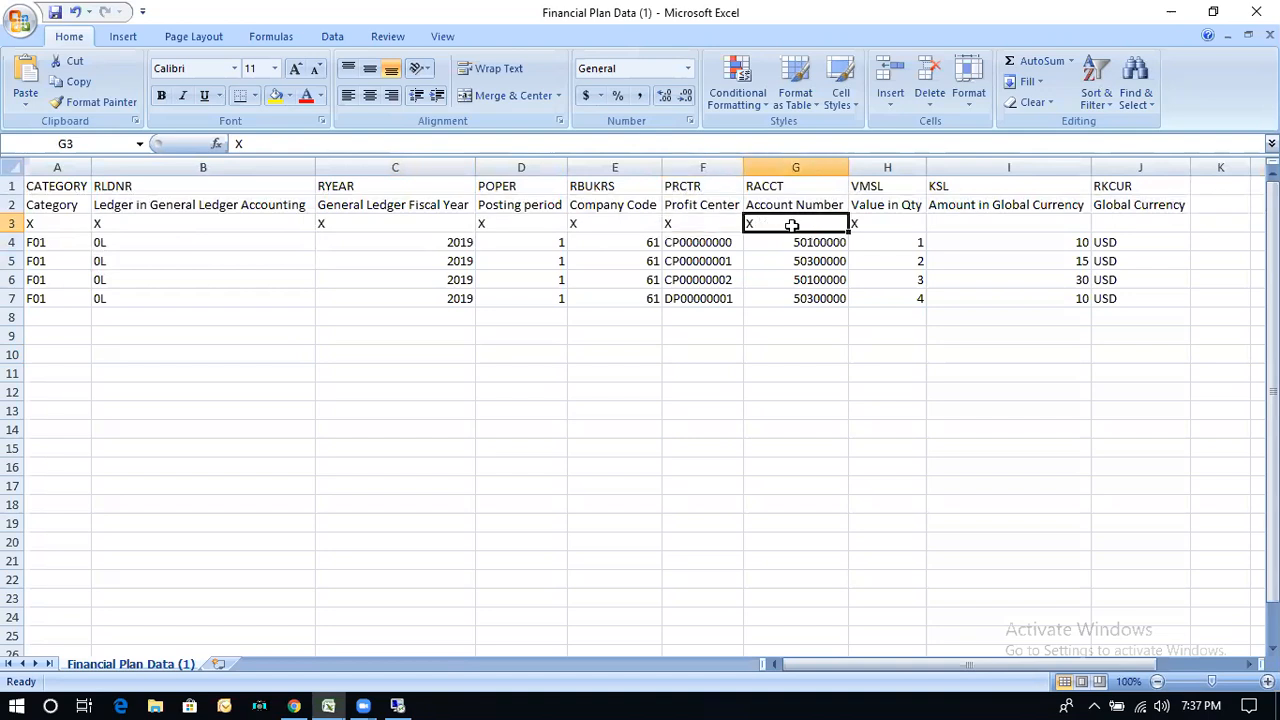
click(874, 225)
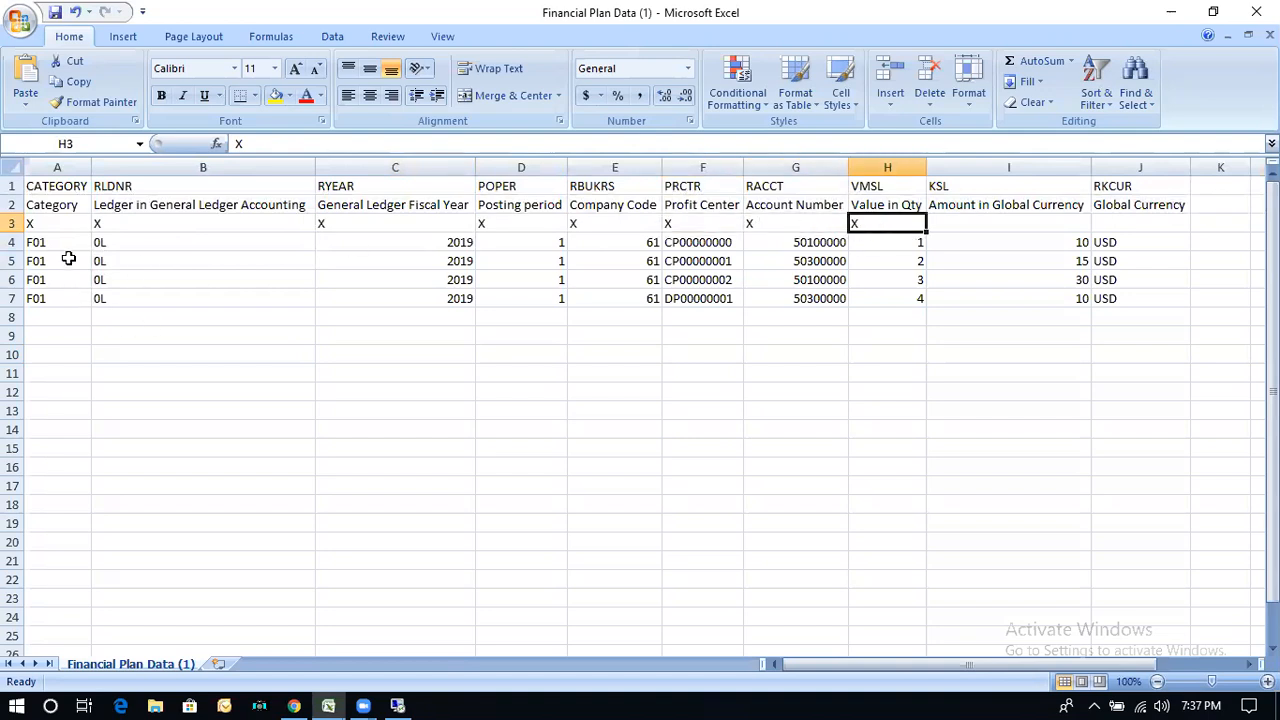
drag(12, 186, 12, 214)
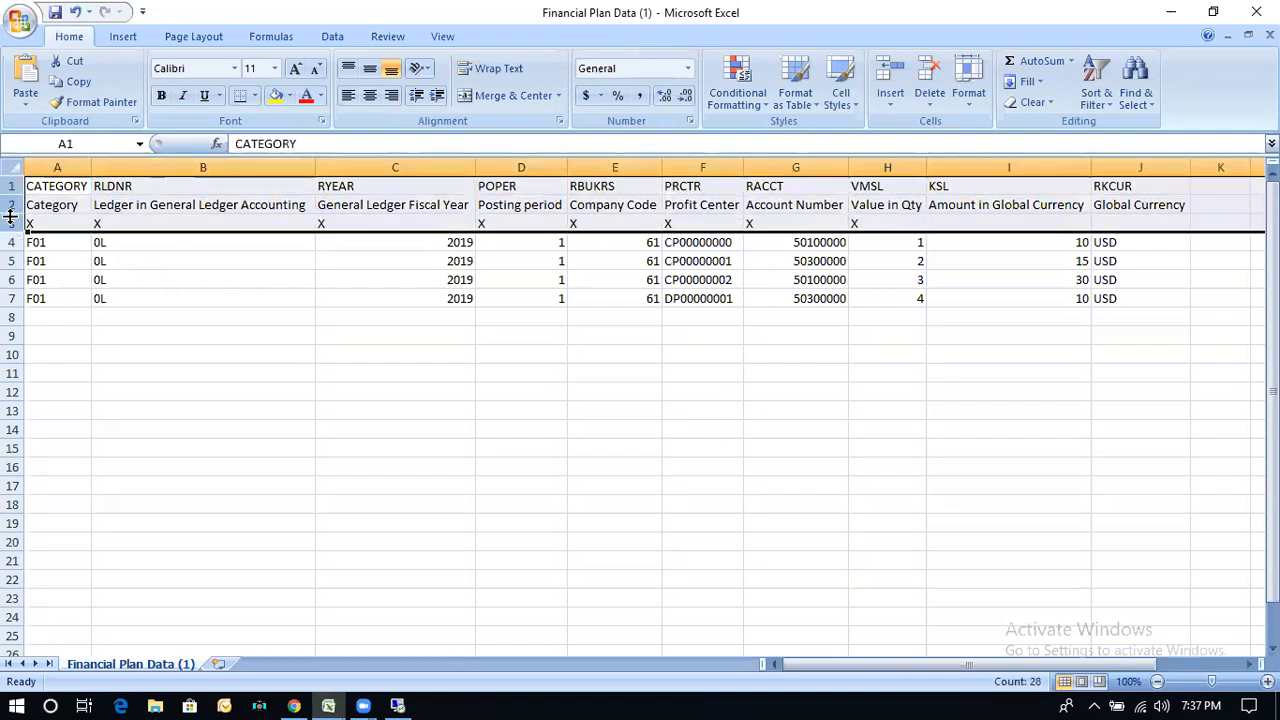
Step: Check the import app in the remote session, return to the Excel file and select rows 4 to 9
click(407, 702)
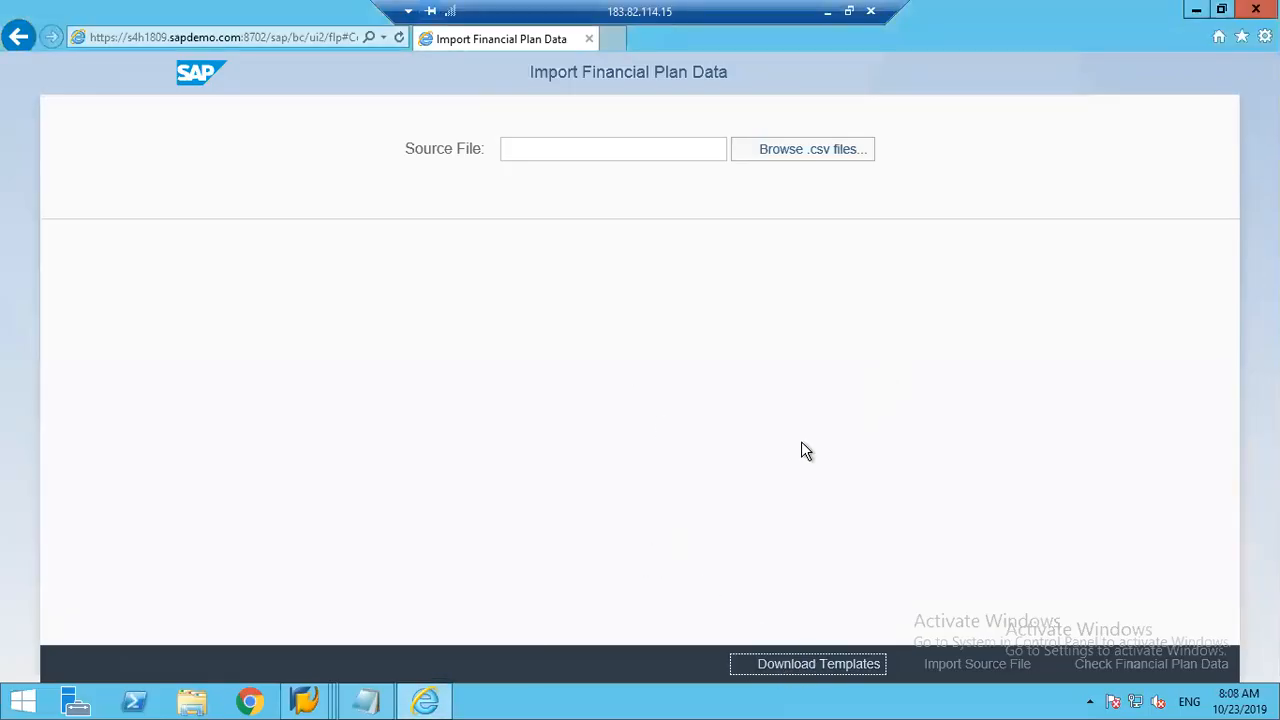
click(827, 11)
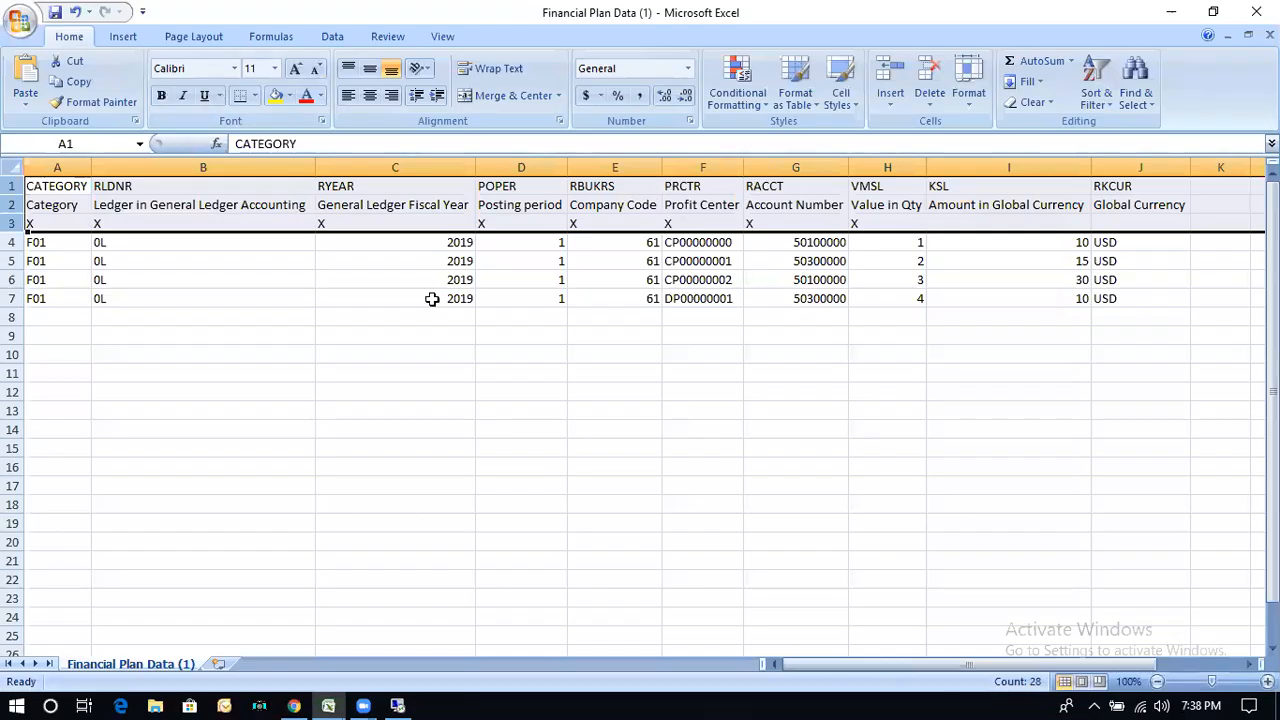
drag(13, 242, 13, 338)
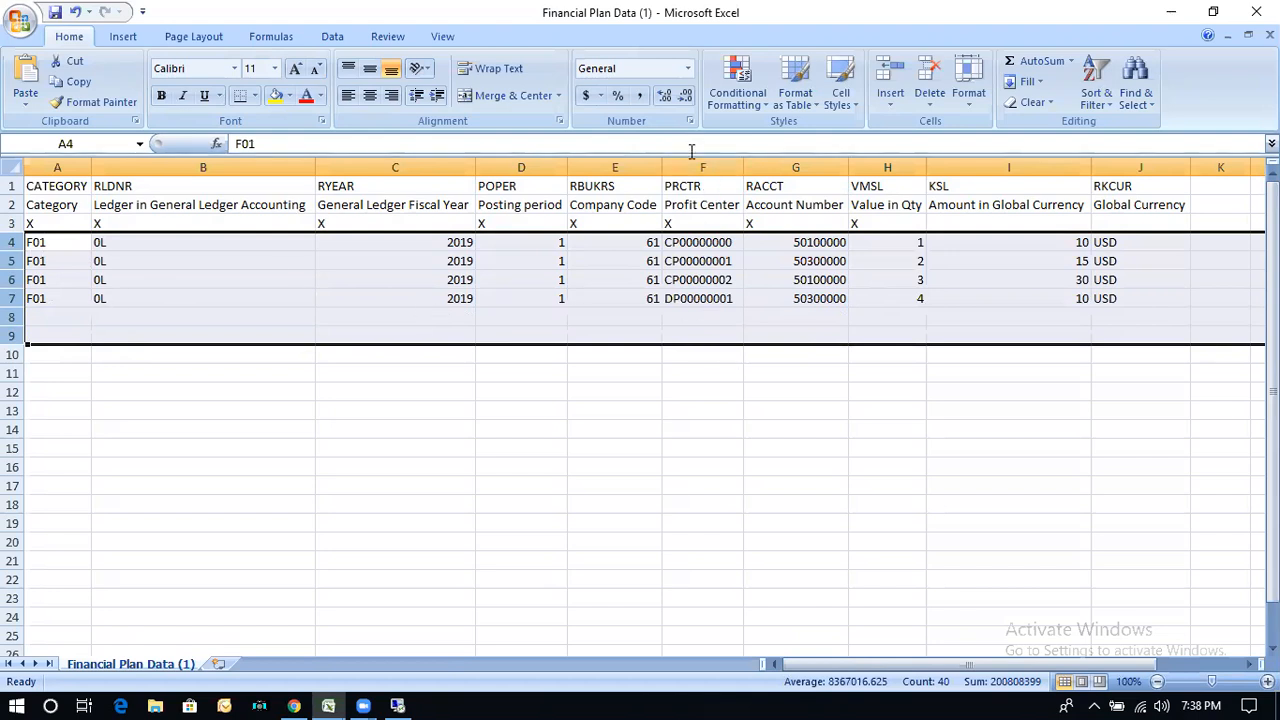
Step: Check the VMSL and RKCUR header cells, and switch to the SAP Easy Access window in the remote session
click(879, 184)
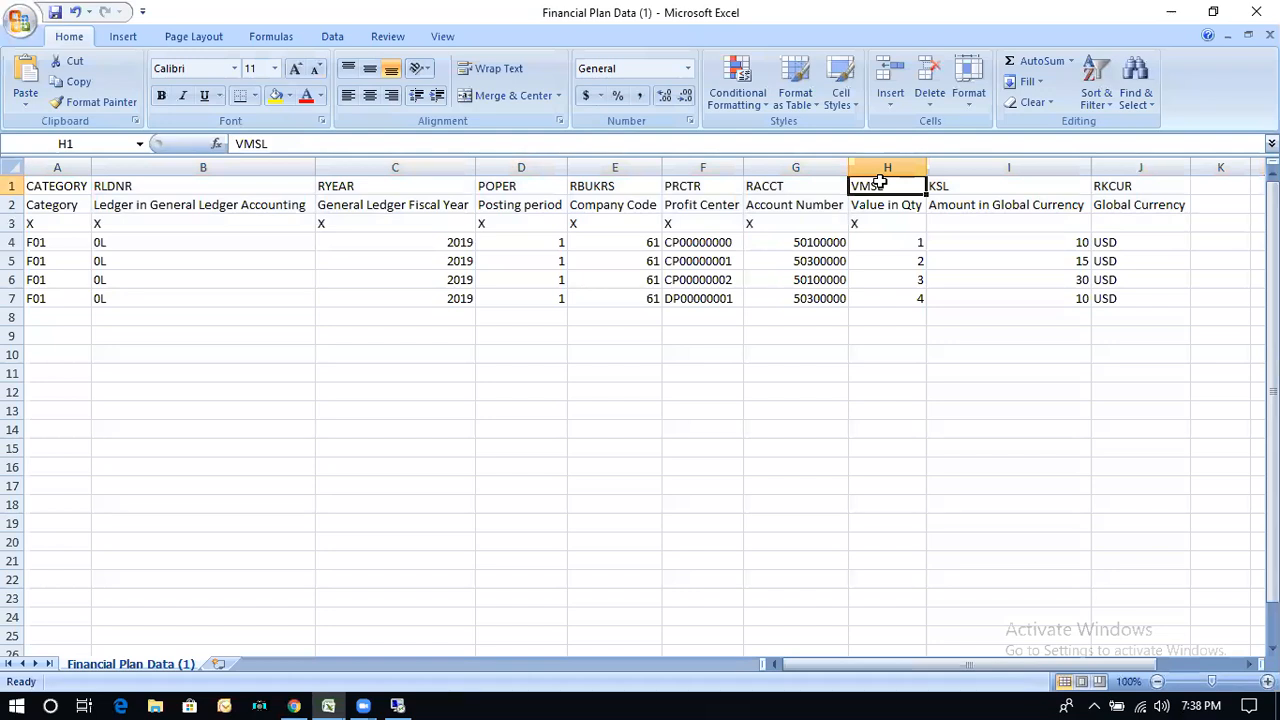
click(1124, 180)
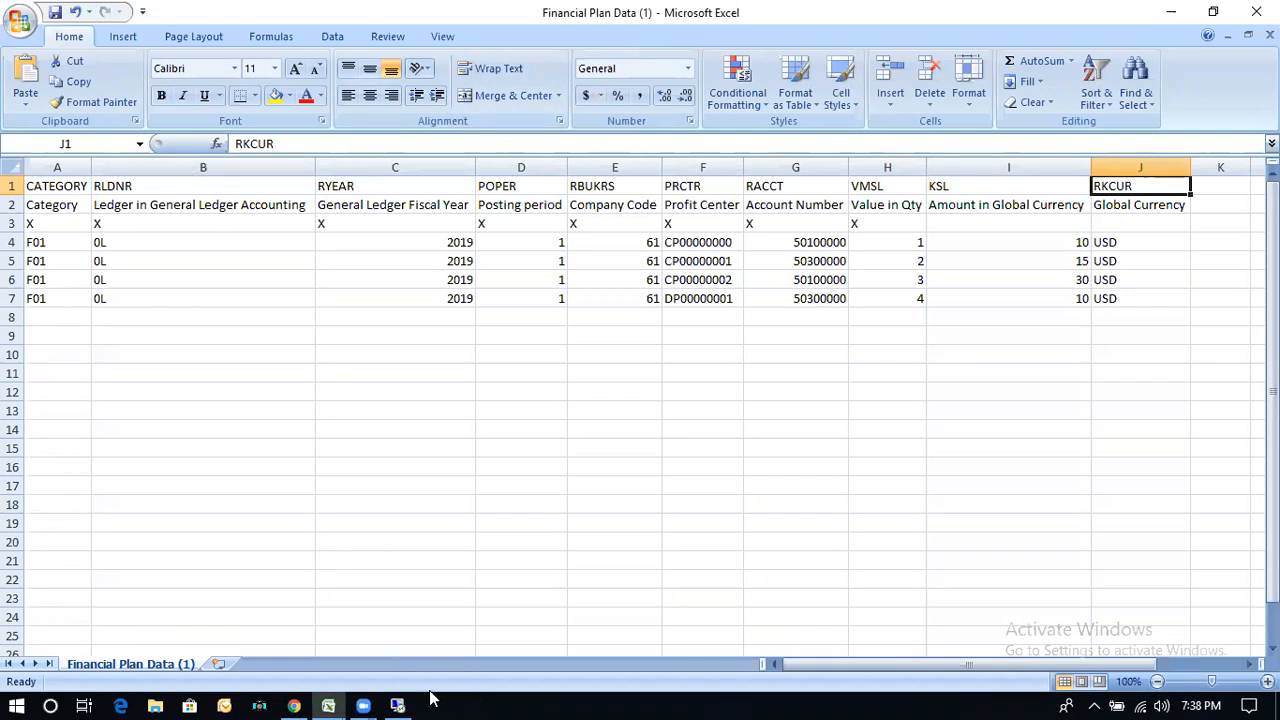
click(397, 705)
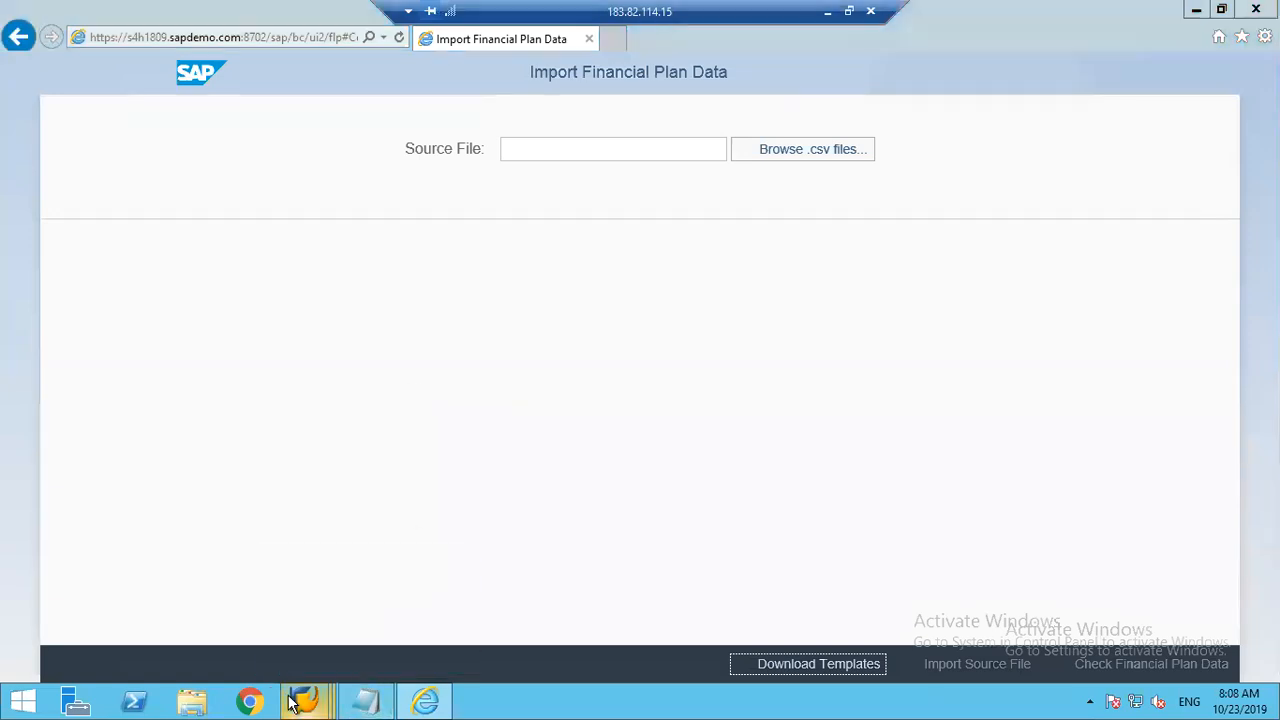
mouse_move(291, 704)
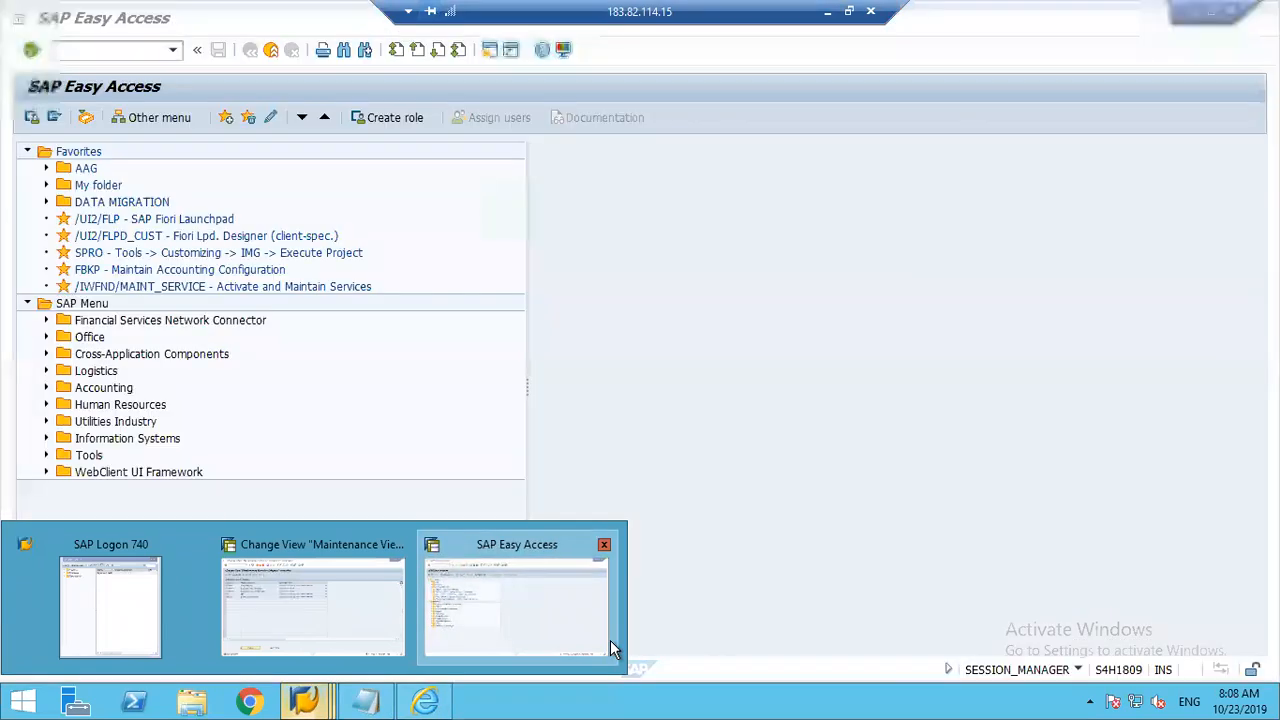
click(613, 650)
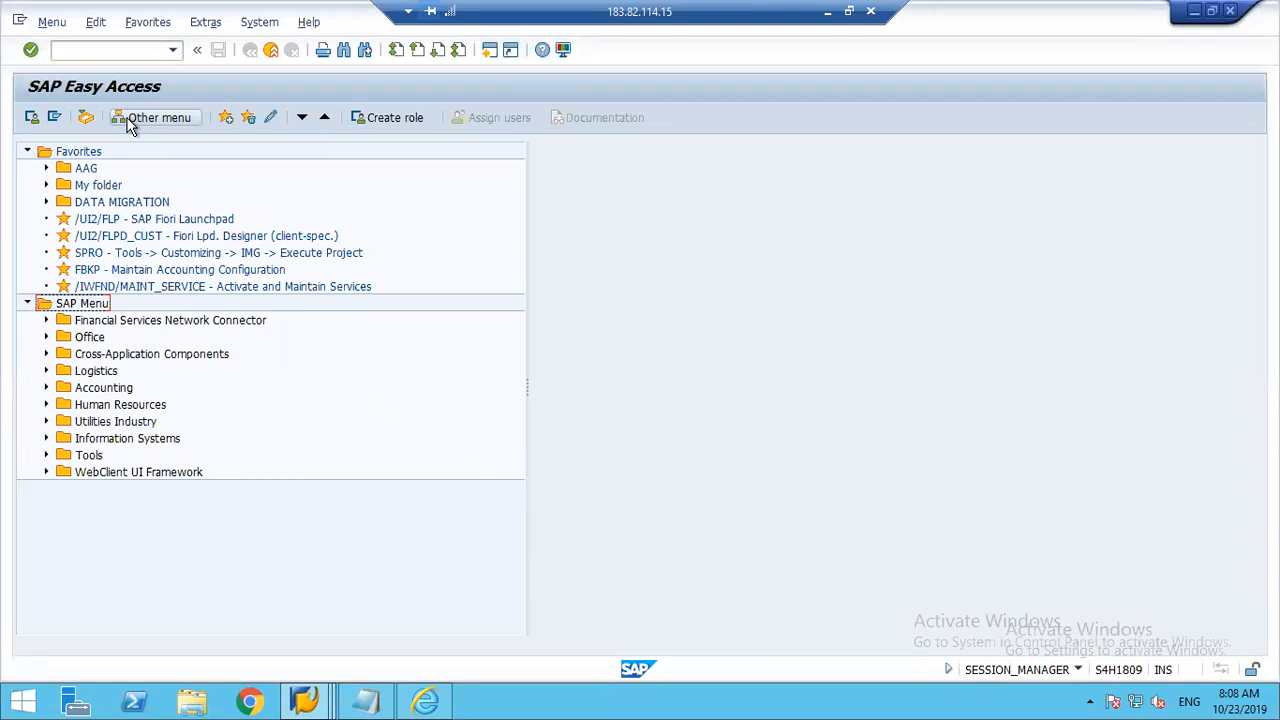
Step: Run transaction SE16N and display the entries of table ACDOCP
click(78, 49)
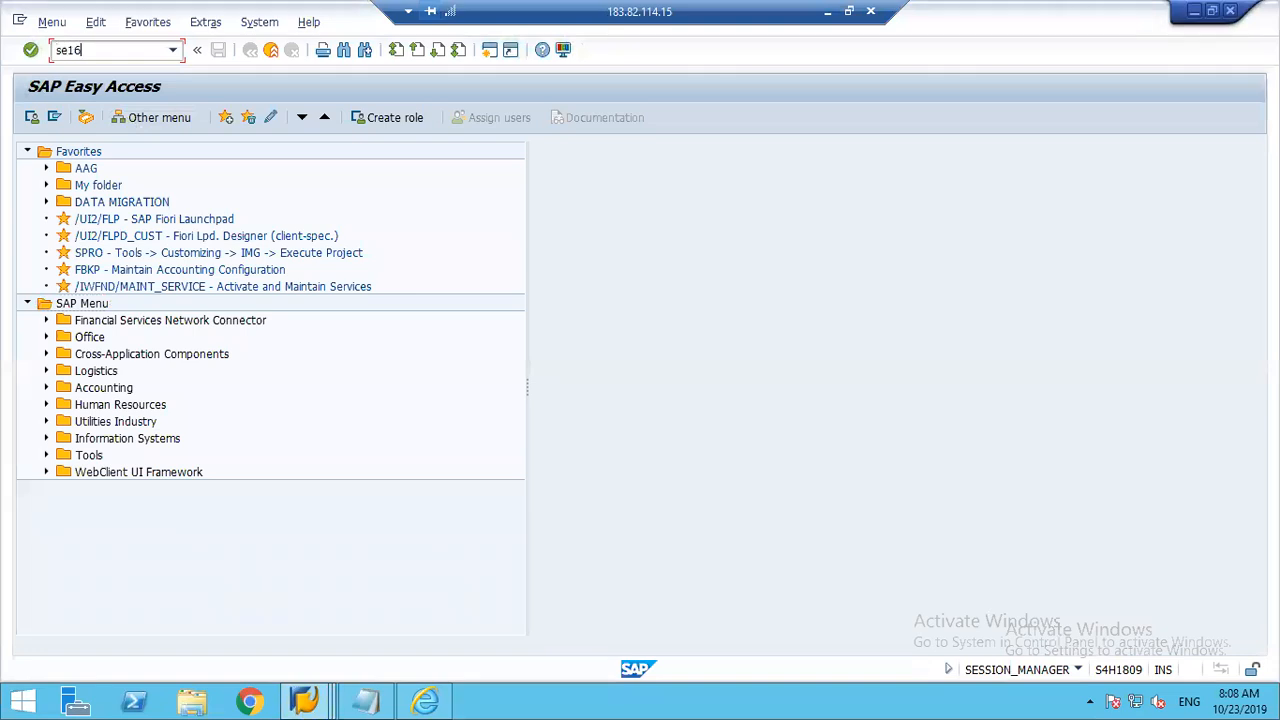
text(se16n)
key(Return)
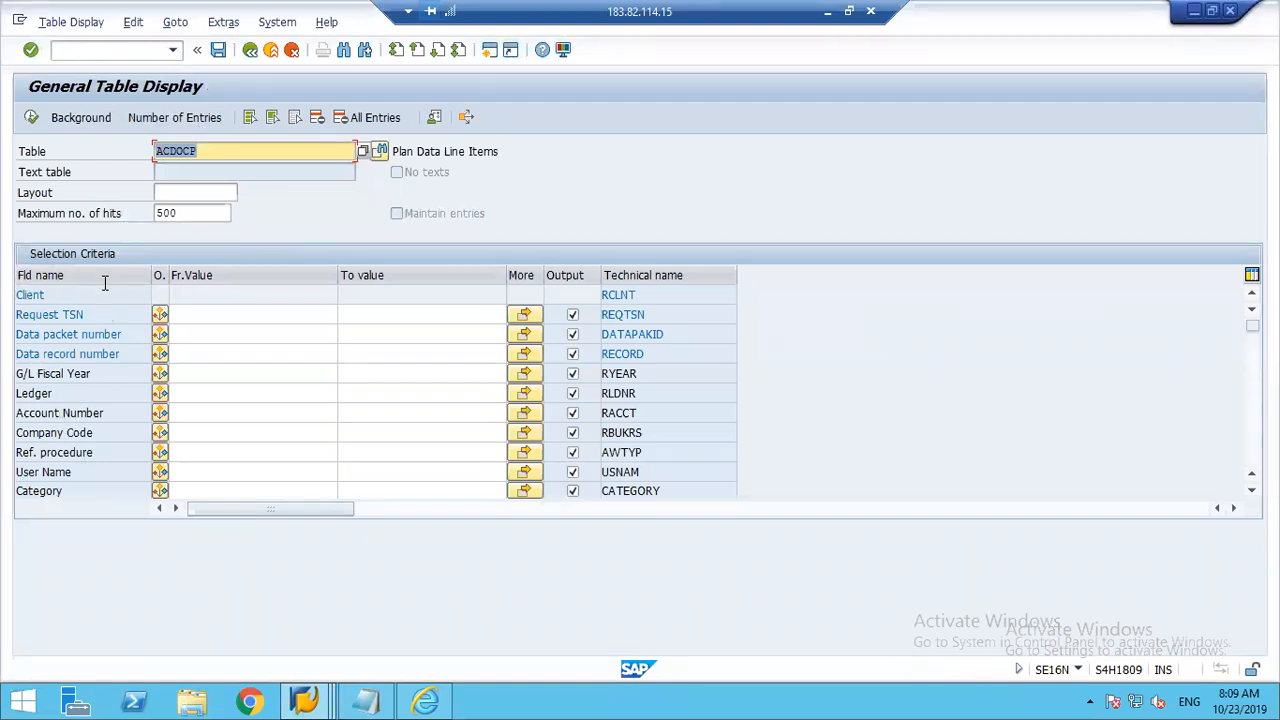
click(30, 118)
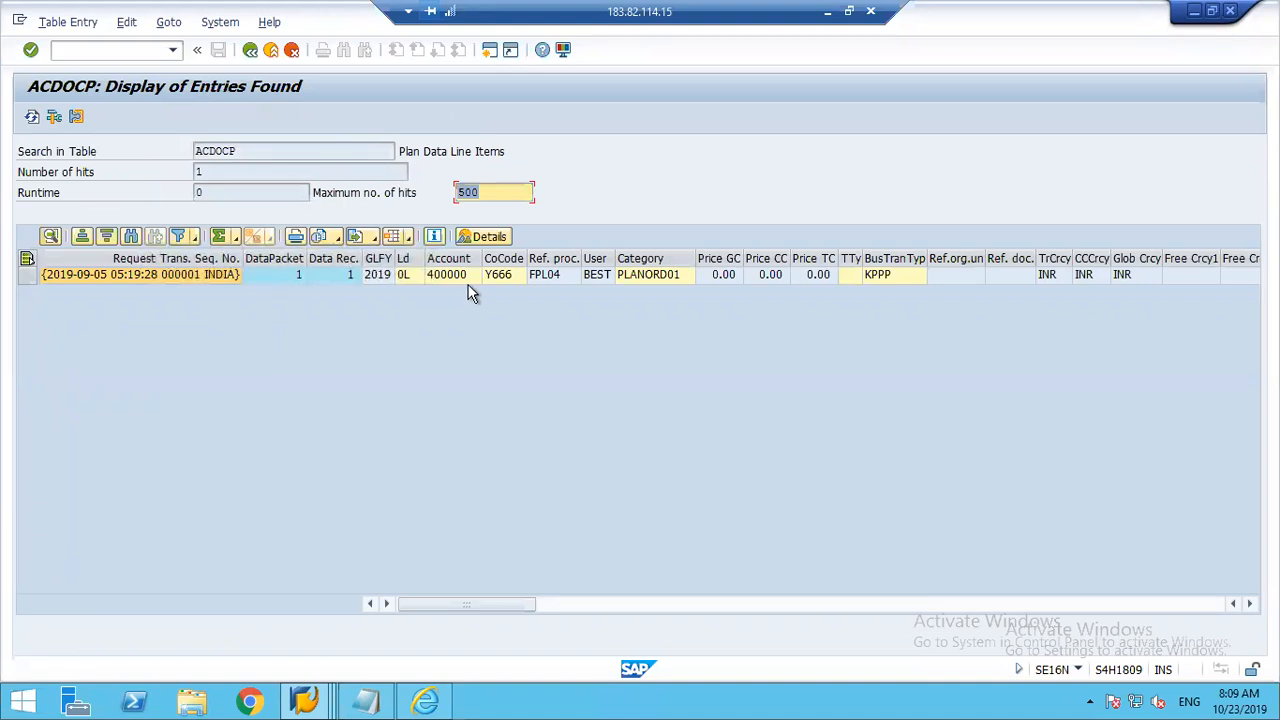
Step: Examine the ACDOCP plan line item across all its columns, from ledger and company code through currencies, amounts and period to the item number
click(507, 279)
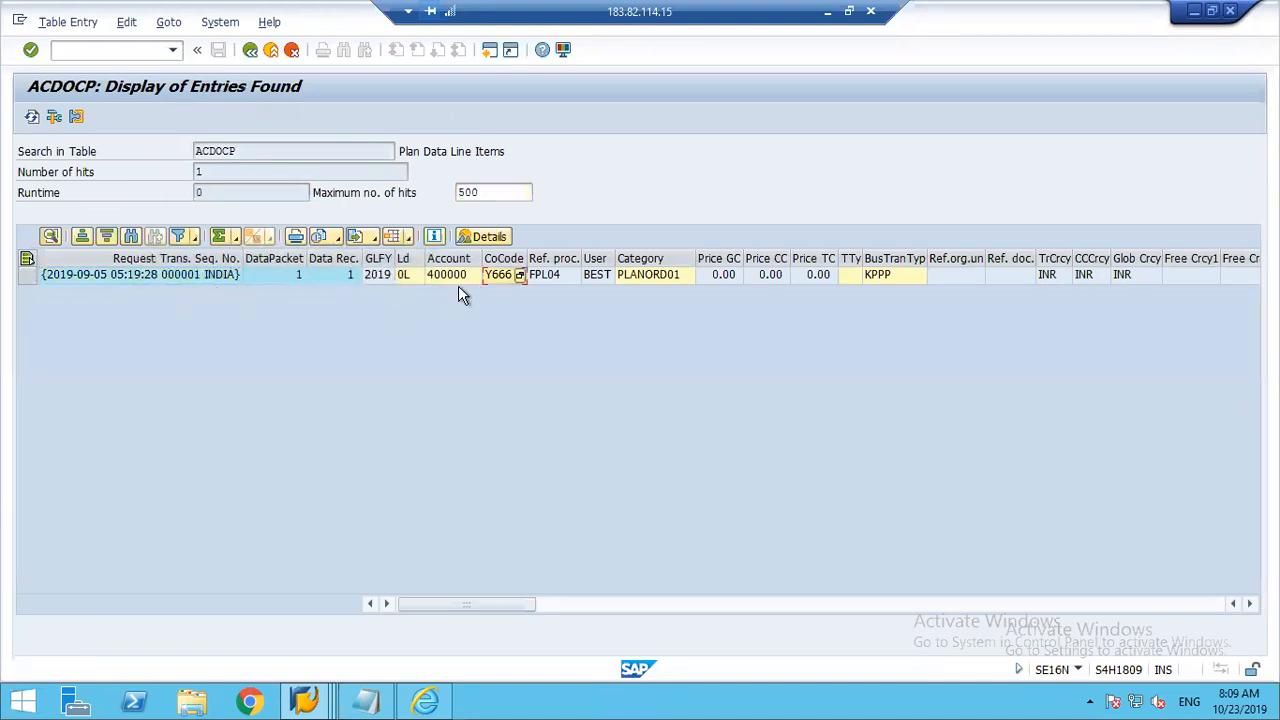
click(409, 277)
key(Right)
key(Right)
key(Right)
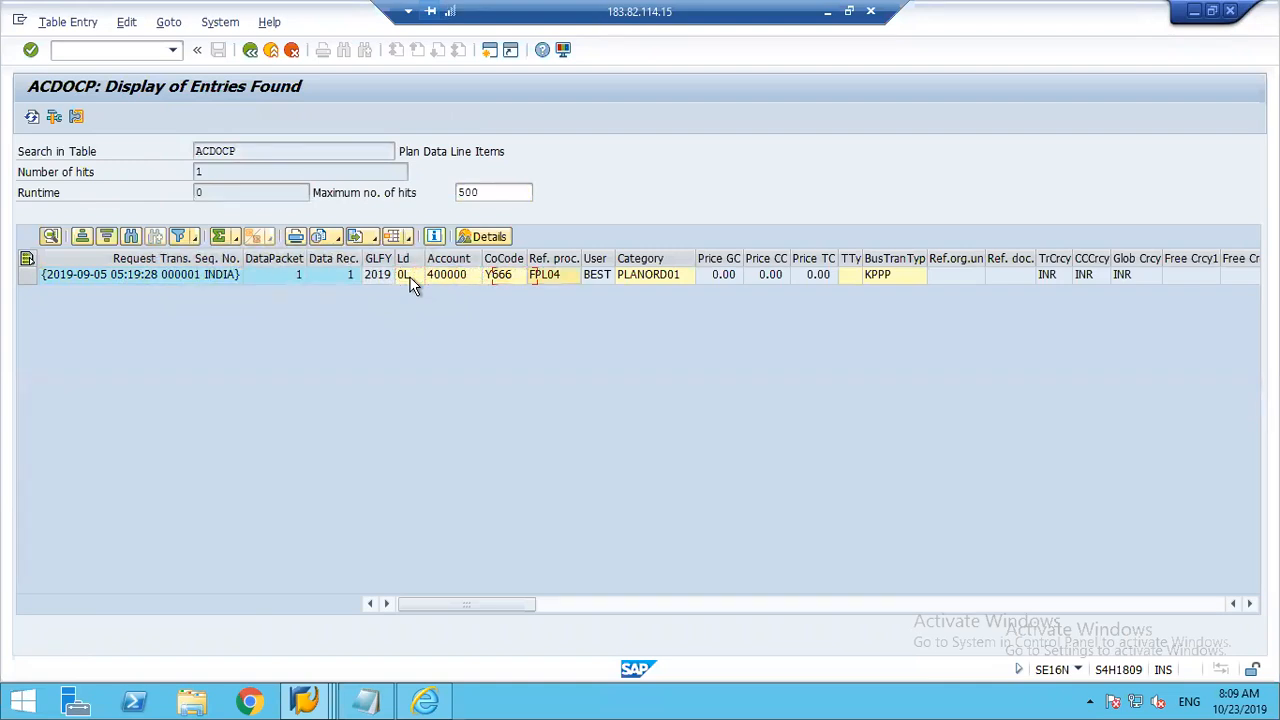
key(Right)
key(Right)
key(Right)
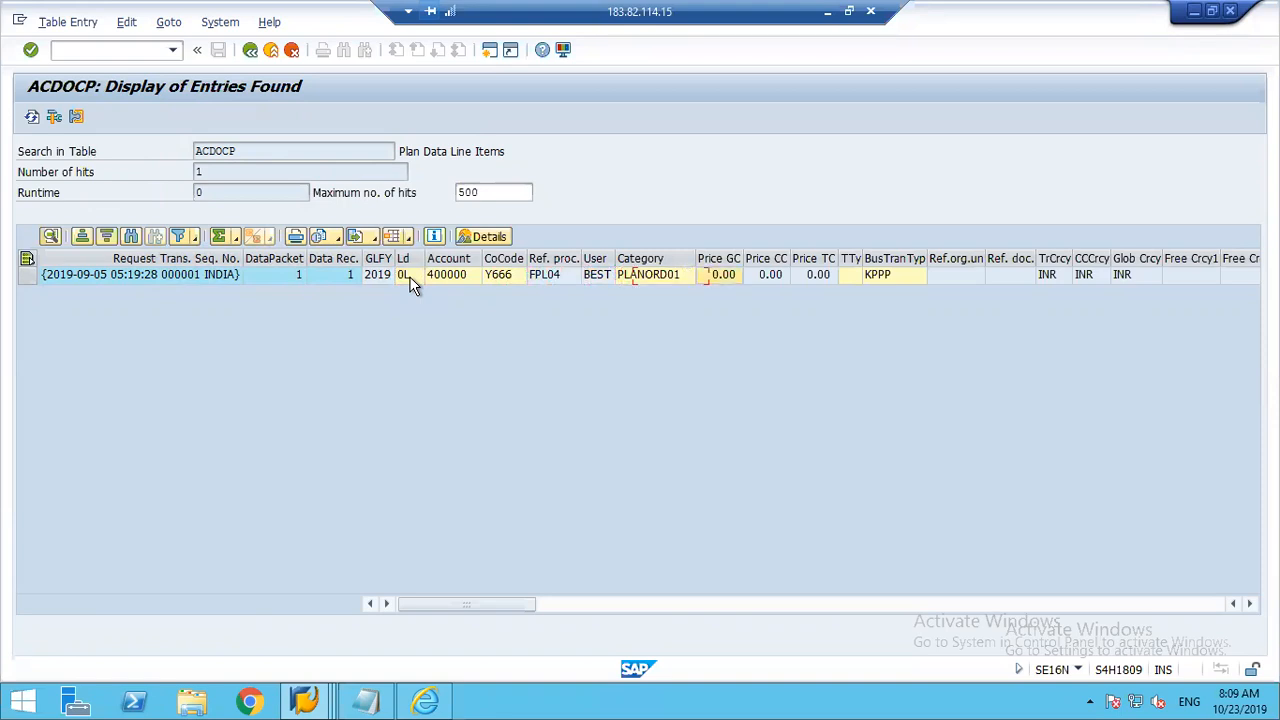
key(Right)
key(Right)
key(Right)
key(Right)
key(Right)
key(Right)
key(Right)
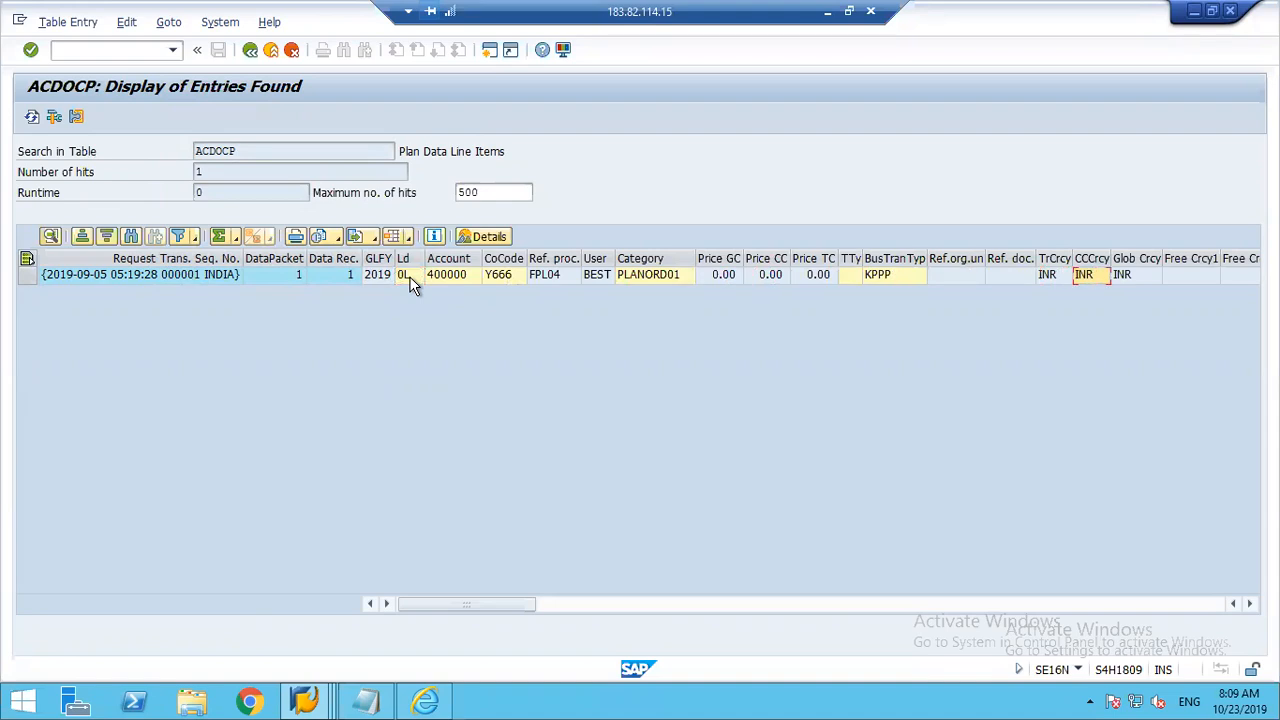
key(Right)
key(Right)
key(Right)
key(Right)
key(Right)
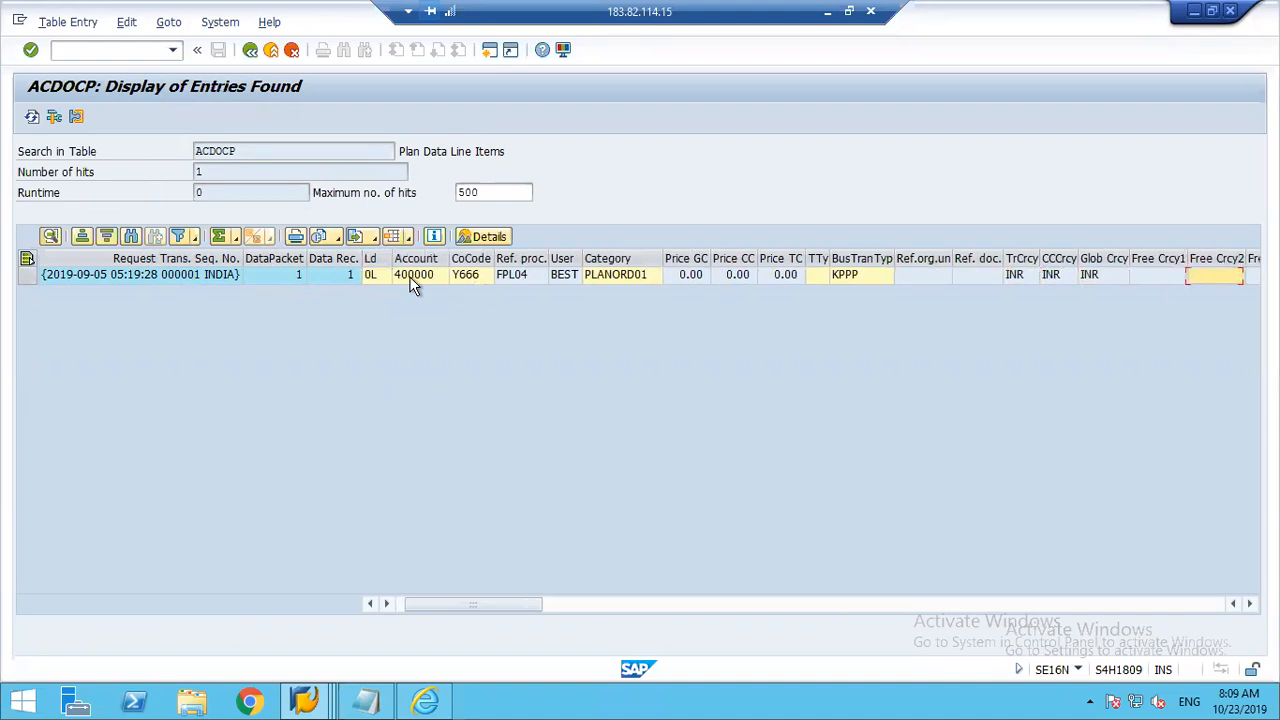
key(Right)
key(Right)
key(Right)
key(Right)
key(Right)
key(Right)
key(Right)
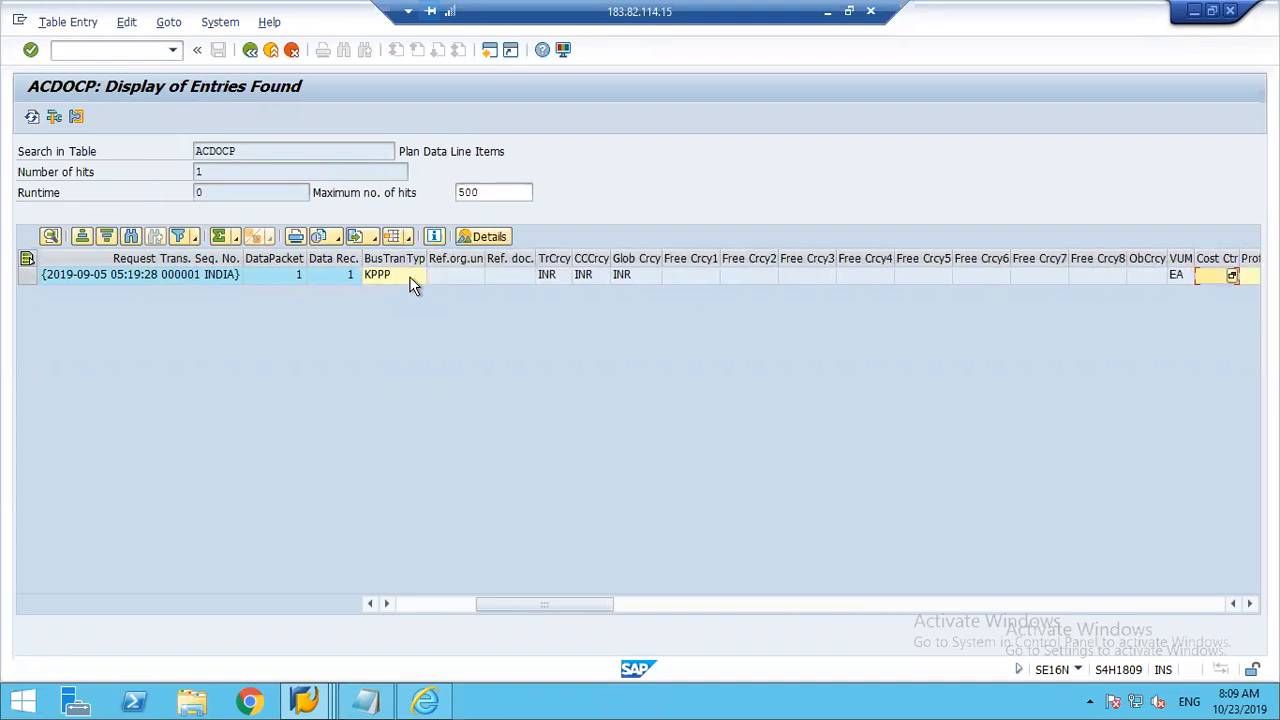
key(Left)
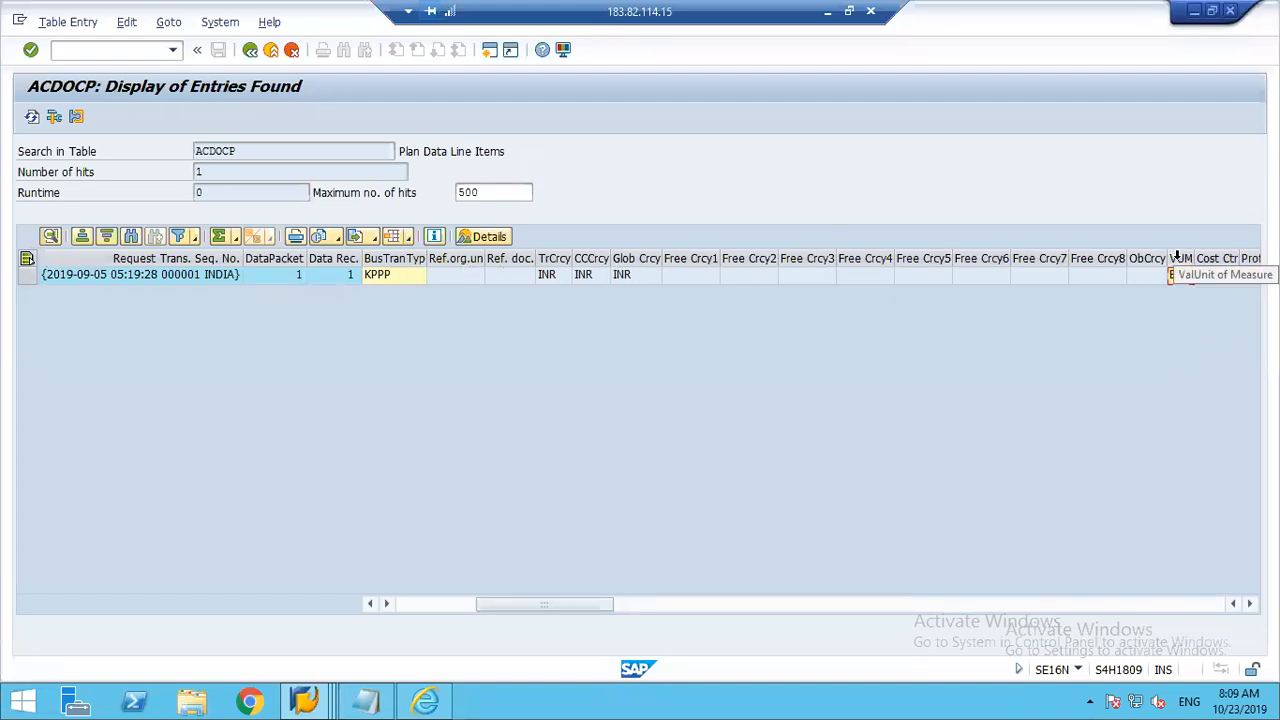
click(1249, 605)
click(1249, 605)
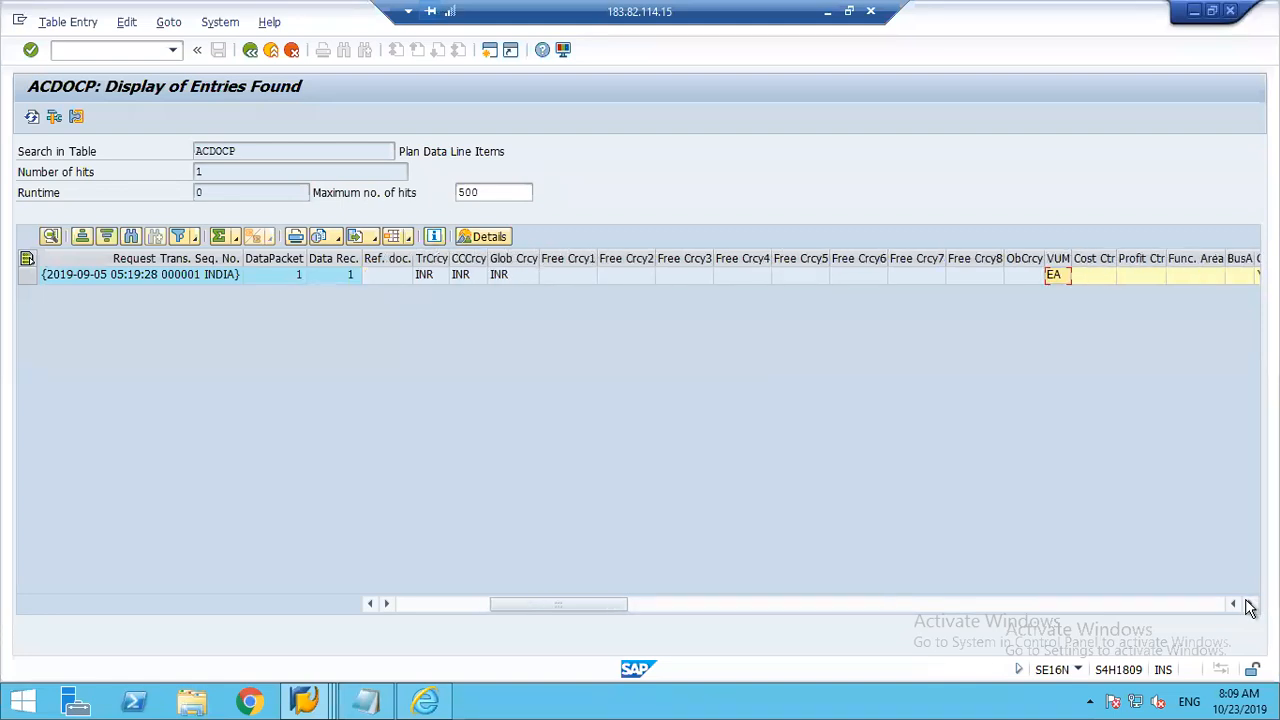
click(1249, 605)
click(1249, 605)
key(Right)
key(Right)
key(Right)
key(Right)
key(Right)
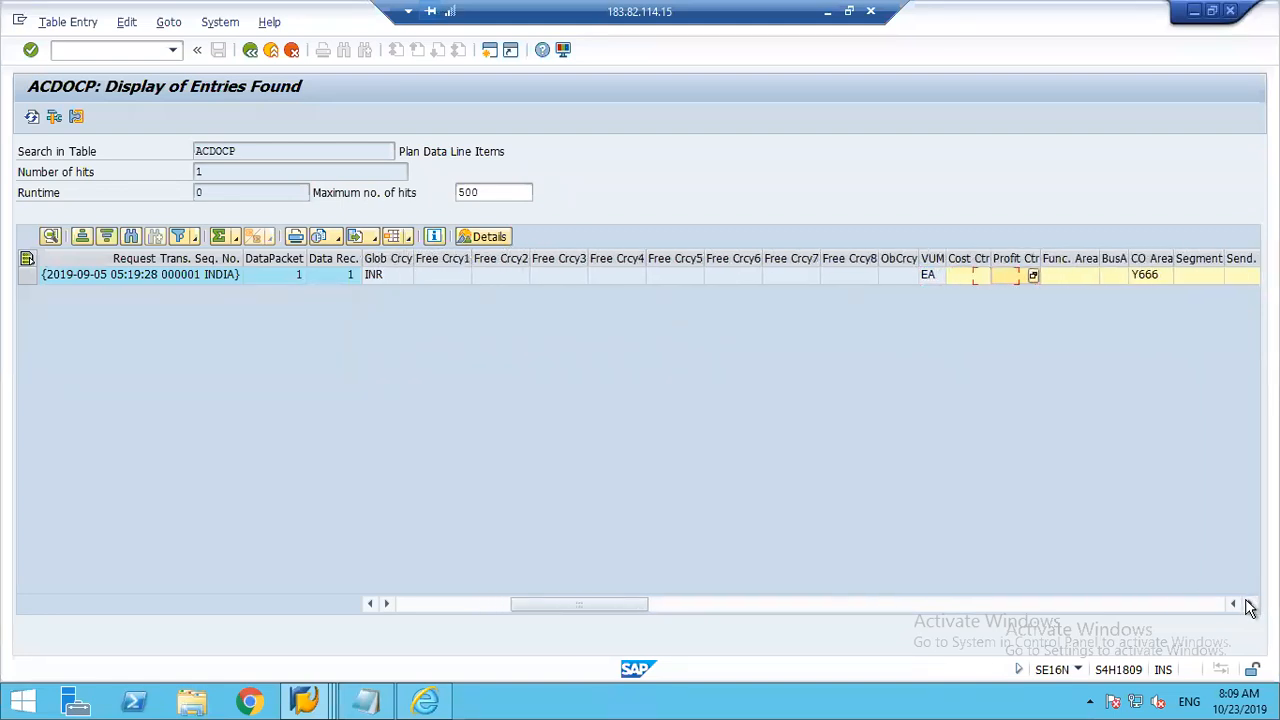
key(Right)
key(Right)
key(Right)
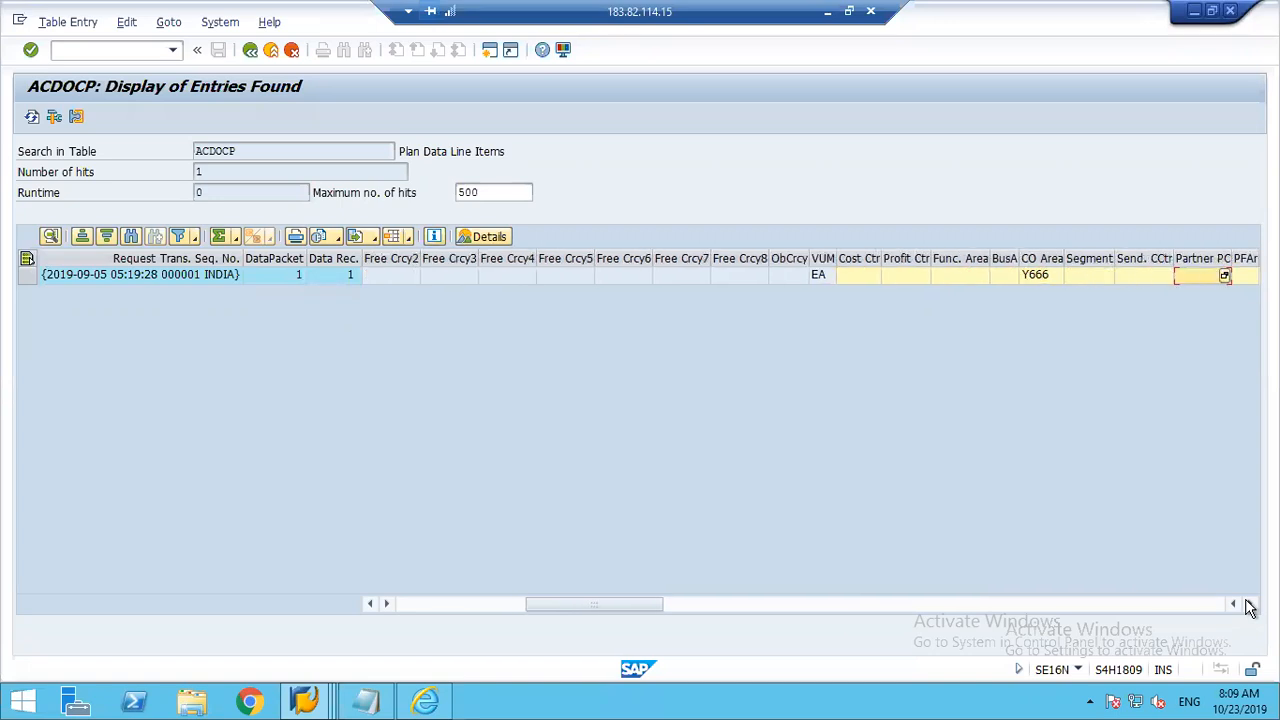
key(Right)
key(Right)
key(Right)
key(Right)
key(Right)
key(Right)
key(Right)
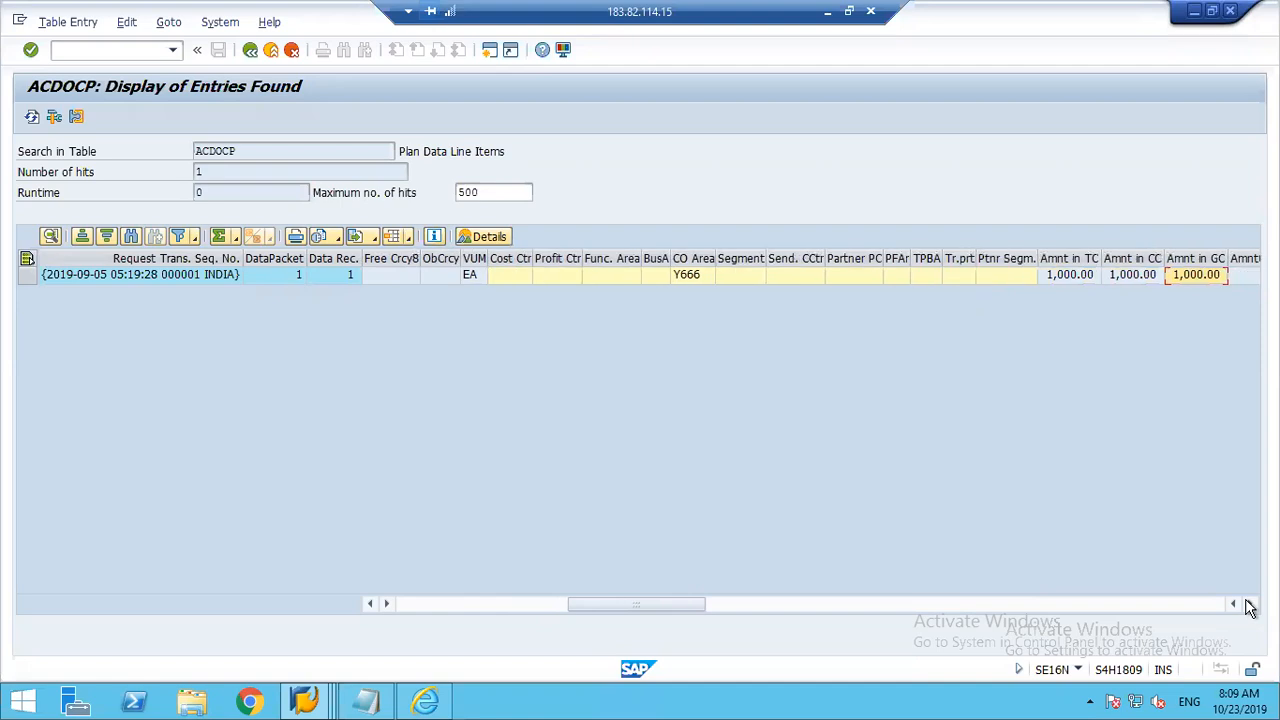
key(Right)
key(Right)
key(Right)
key(Right)
key(Right)
key(Right)
key(Right)
key(Right)
key(Right)
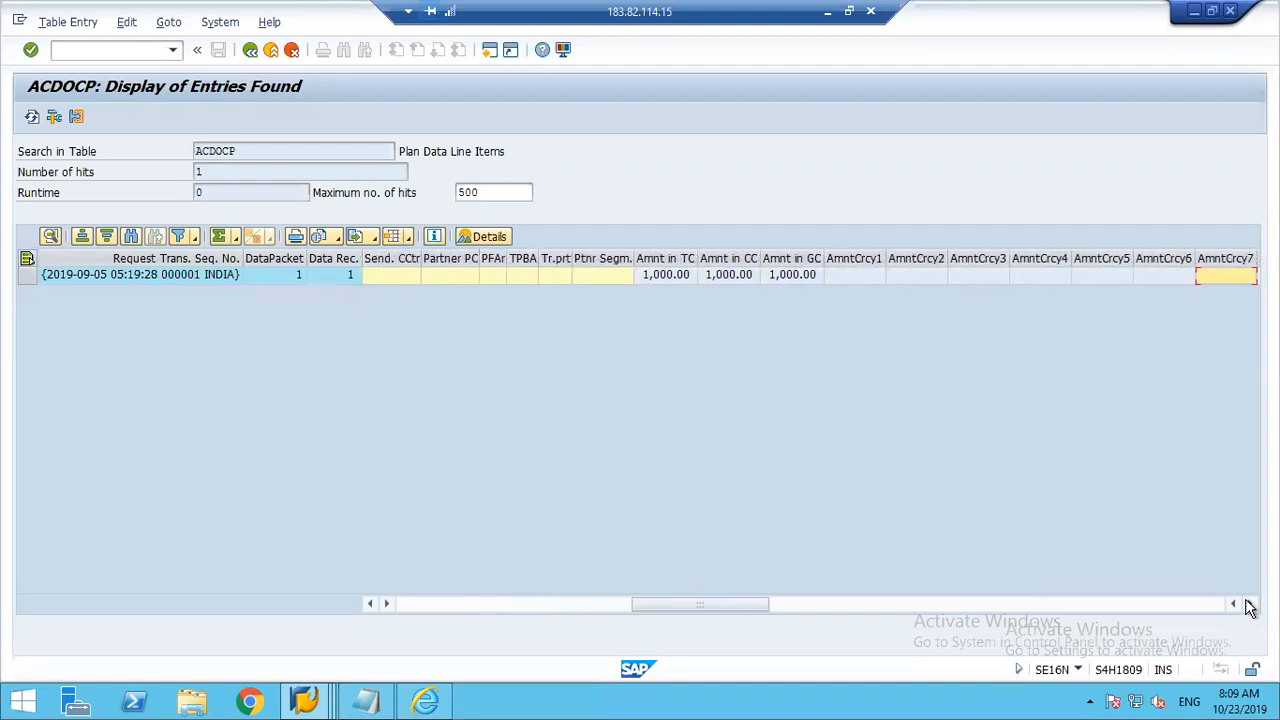
key(Right)
key(Right)
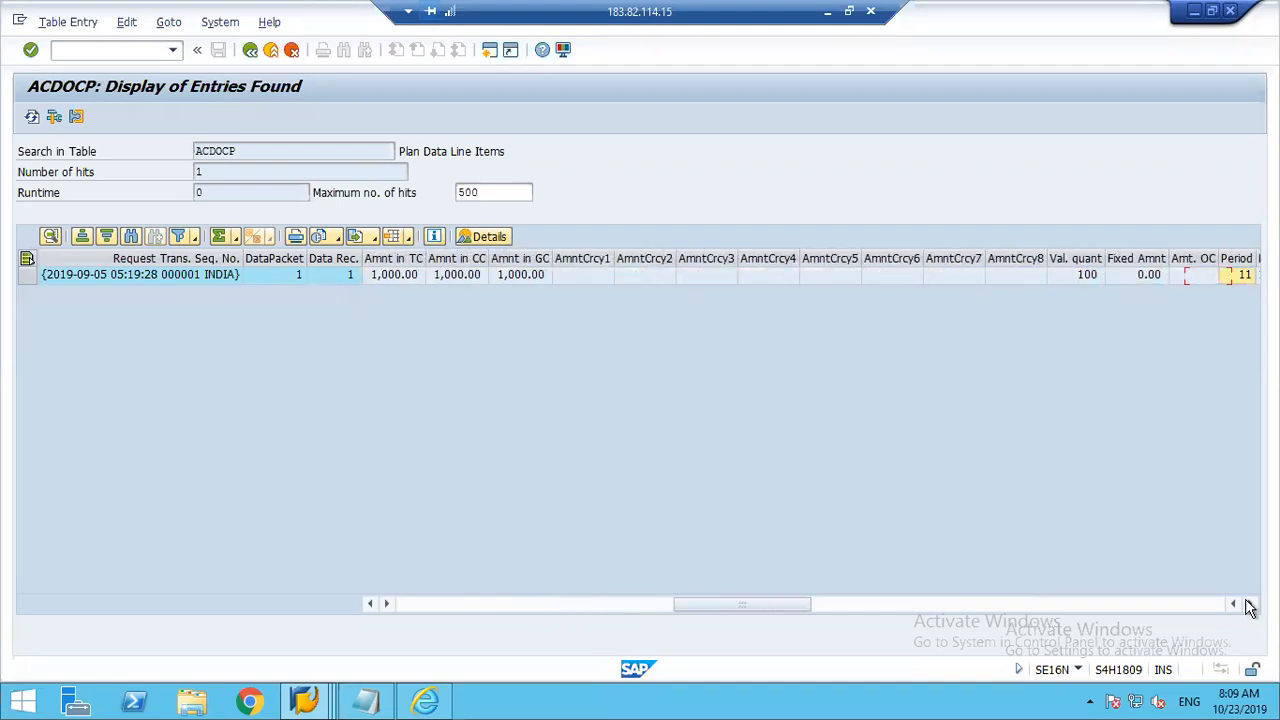
key(Right)
key(Right)
key(Right)
key(Right)
key(Right)
key(Right)
key(Right)
key(Right)
key(Right)
key(Right)
key(Right)
key(Right)
key(Right)
key(Right)
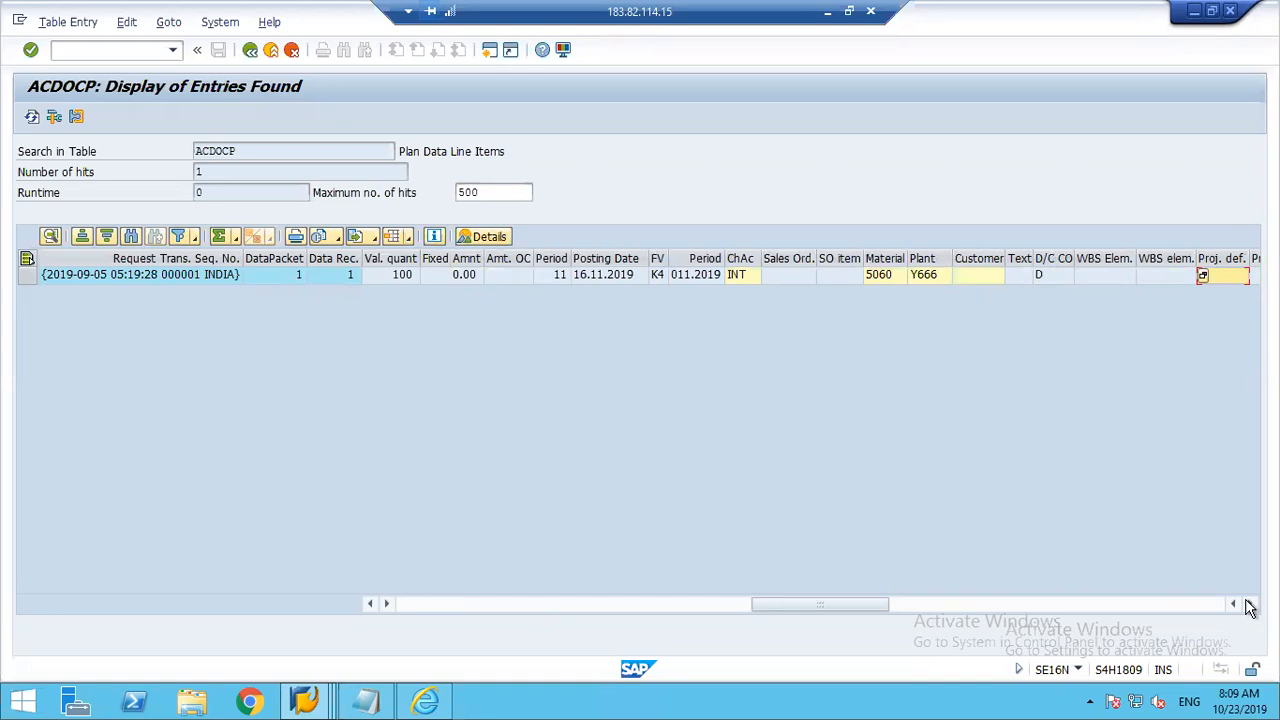
key(Right)
key(Right)
key(Right)
key(Right)
key(Right)
key(Right)
key(Right)
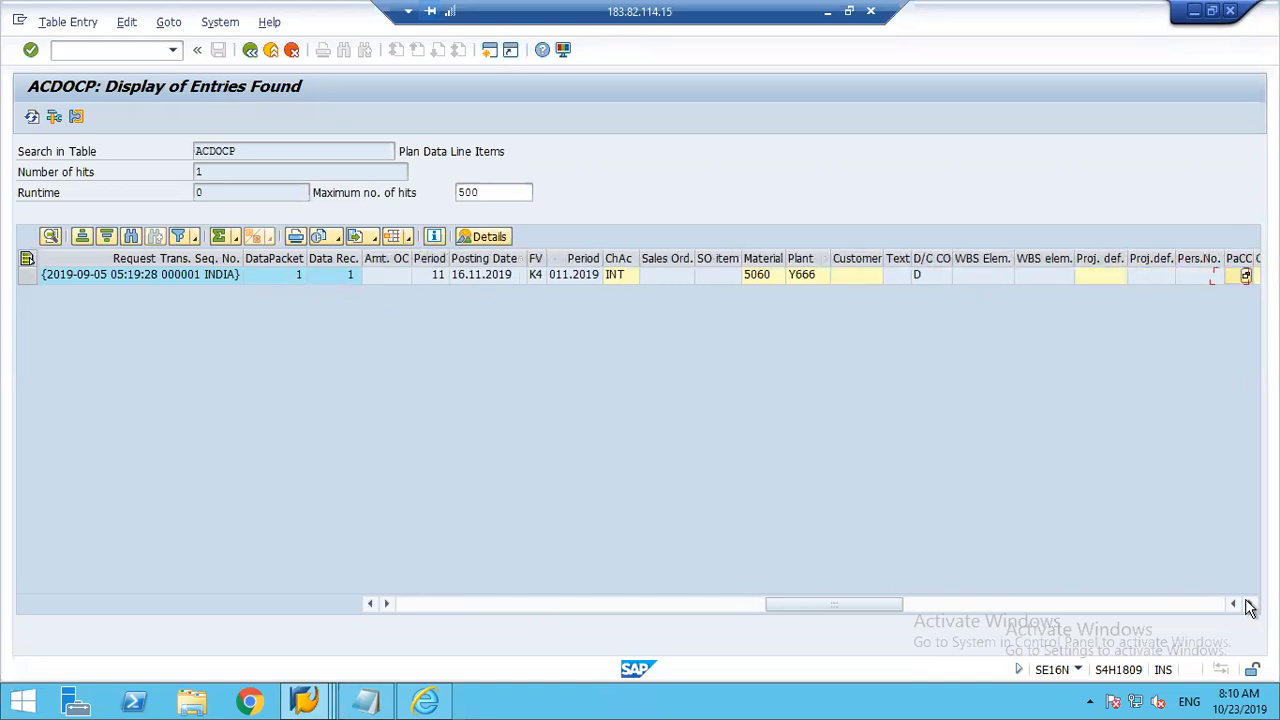
key(Right)
key(Right)
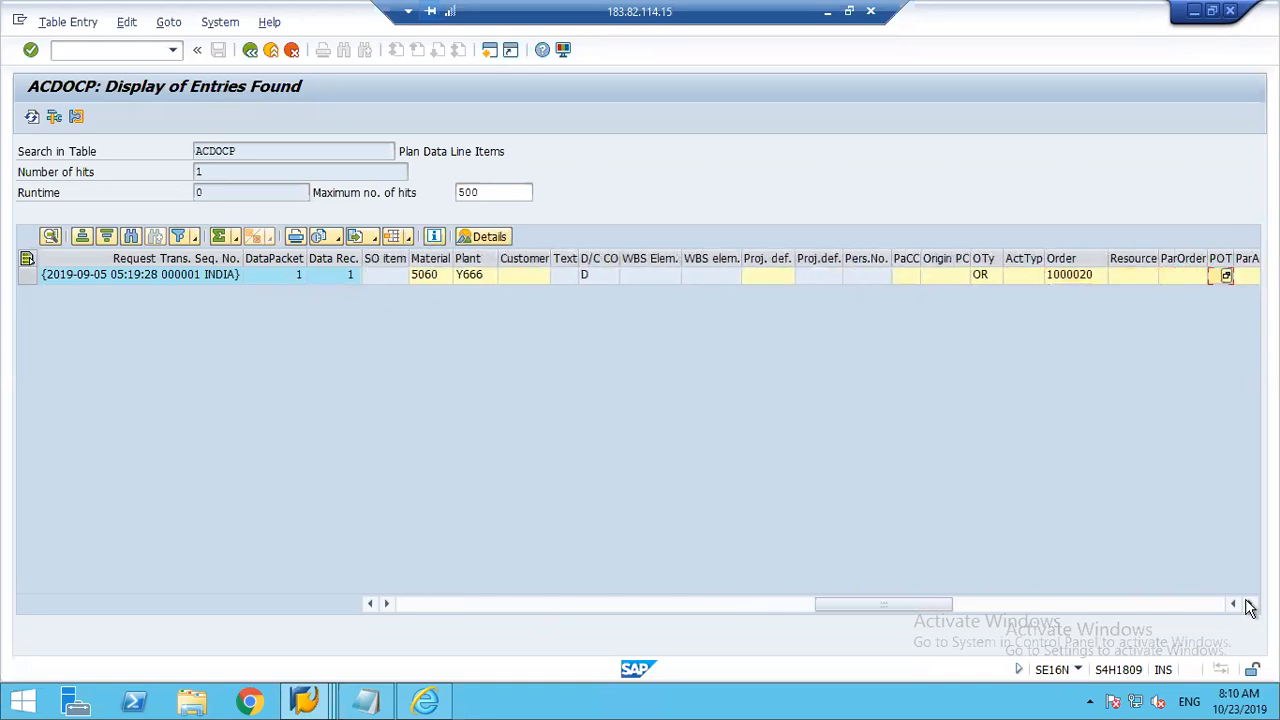
key(Right)
key(Right)
key(Right)
key(Right)
key(Right)
key(Right)
key(Right)
key(Right)
key(Right)
key(Right)
key(Right)
key(Right)
key(Right)
key(Right)
key(Right)
key(Right)
key(Right)
key(Right)
key(Right)
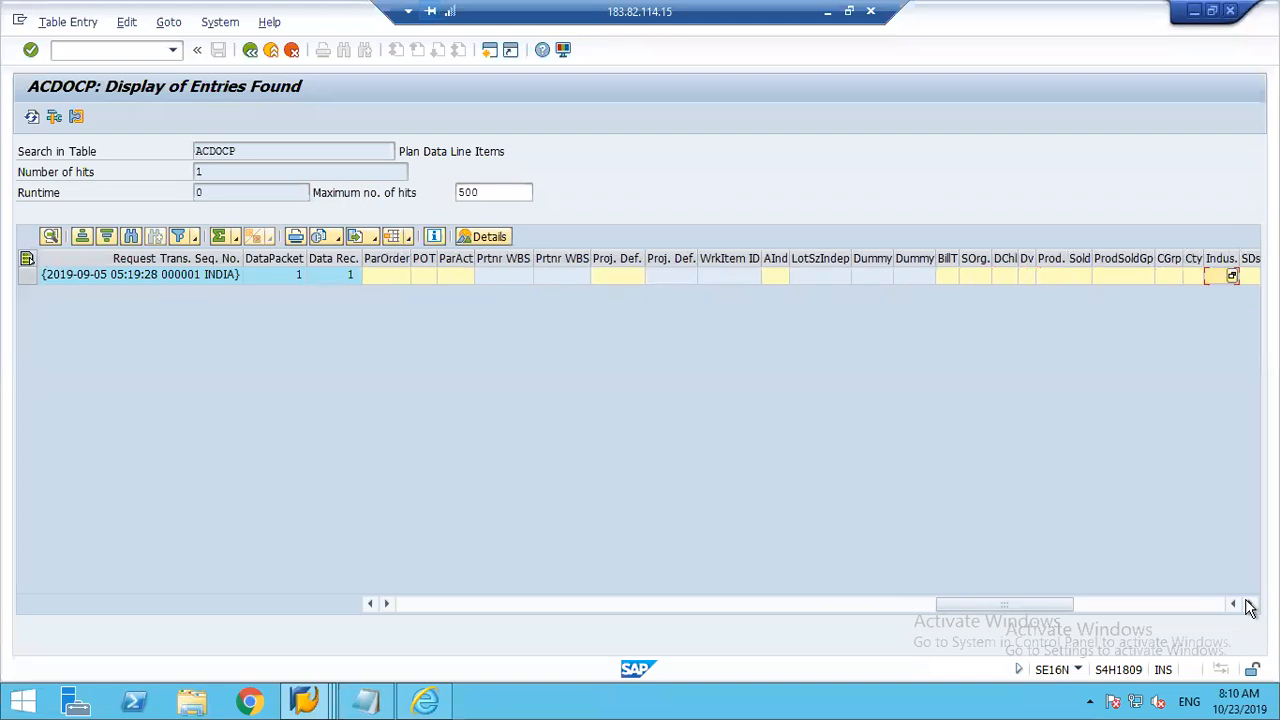
key(Right)
key(Right)
key(Right)
key(Right)
key(Right)
key(Right)
key(Right)
key(Right)
key(Right)
key(Right)
key(Right)
key(Right)
key(Right)
key(Right)
key(Right)
key(Right)
key(Right)
key(Right)
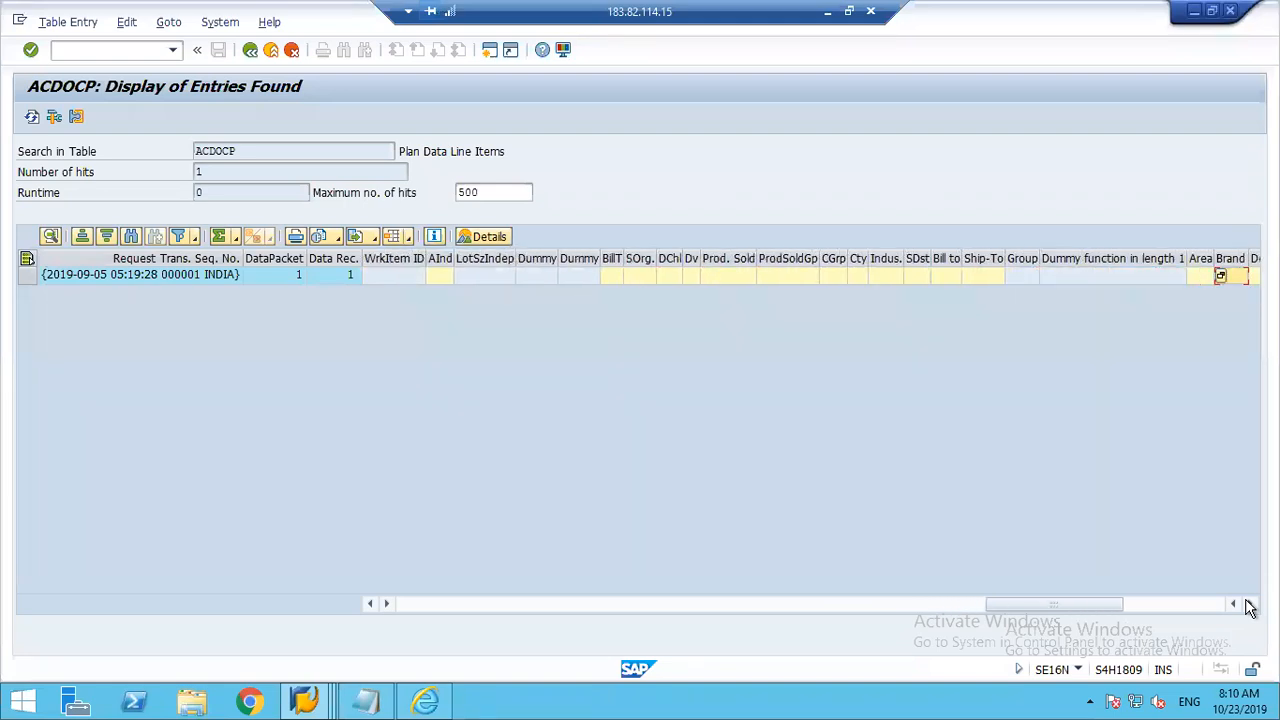
key(Right)
key(Right)
key(Right)
key(Right)
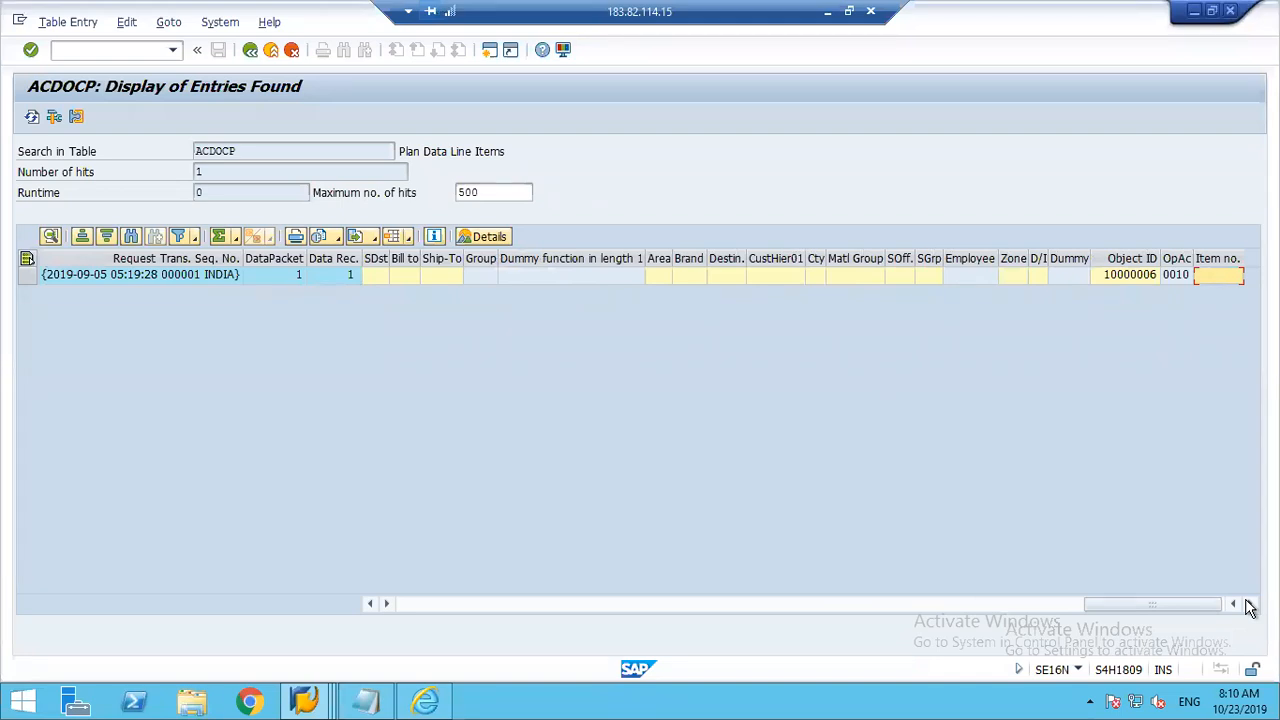
key(Left)
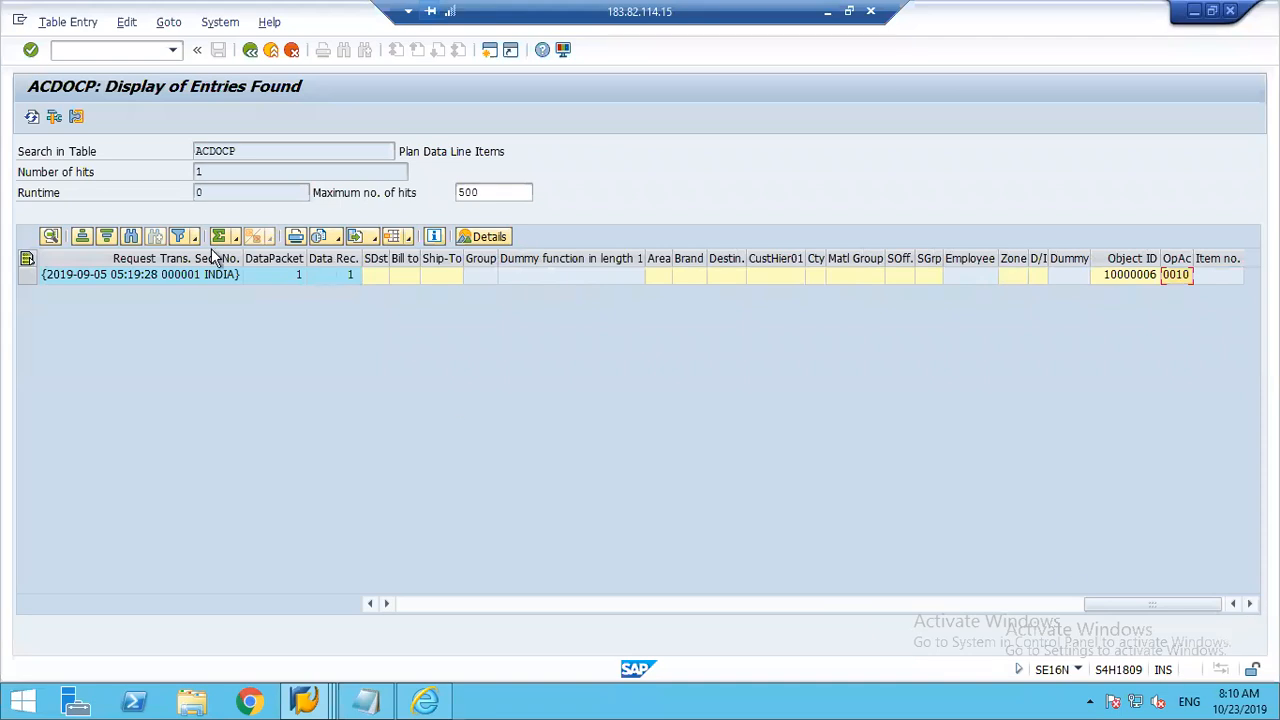
Step: Return to the Excel file and examine the data in rows 4 to 7 by column, plus the Amount in Global Currency and Global Currency headers
click(829, 12)
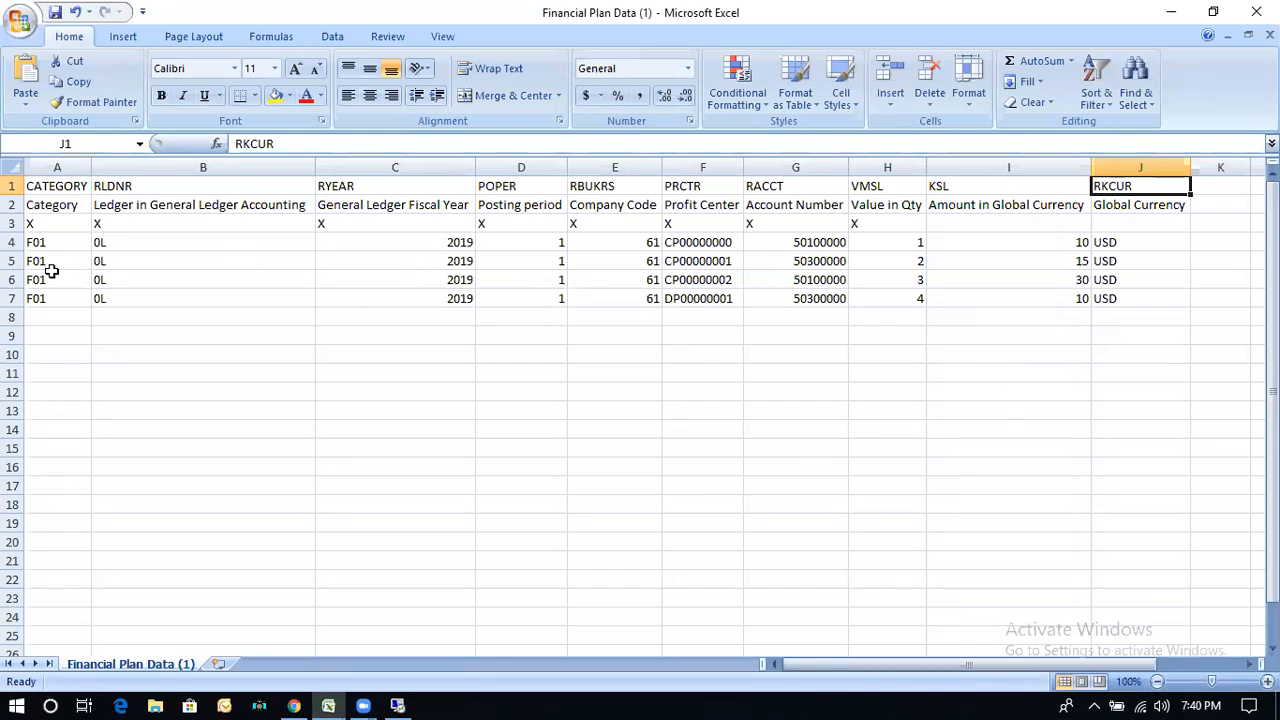
drag(40, 246, 38, 297)
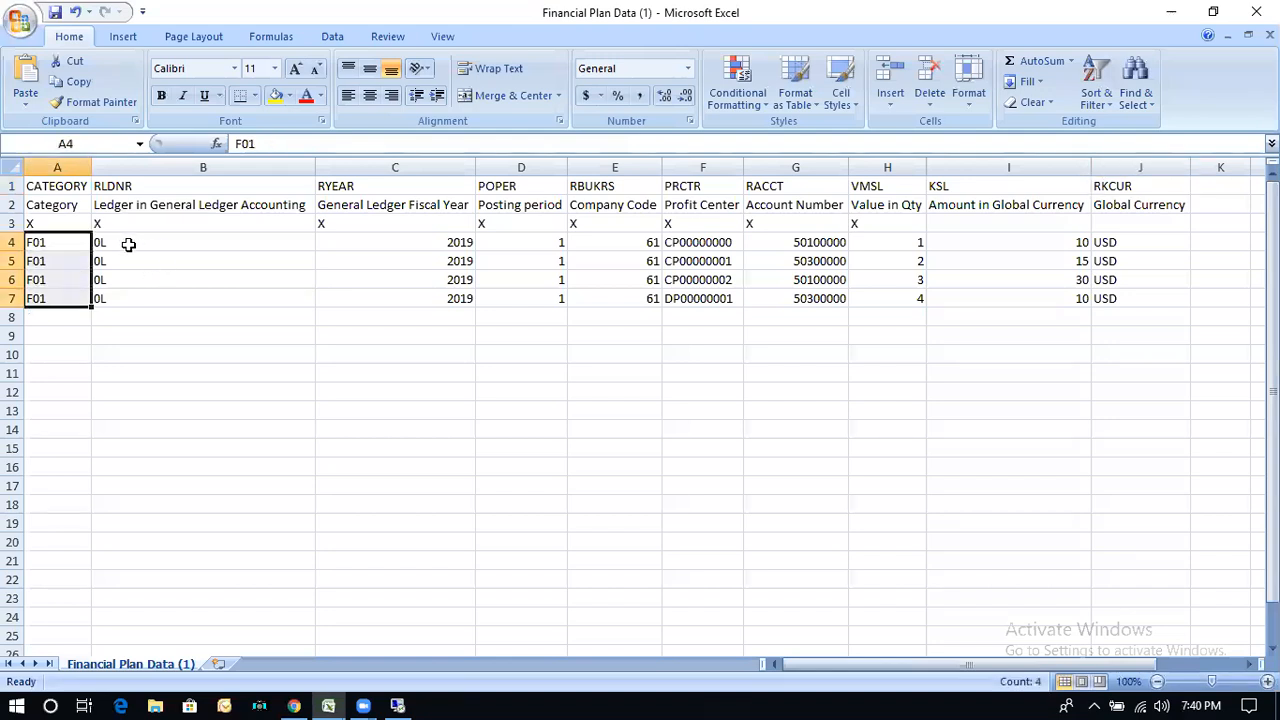
drag(128, 244, 128, 292)
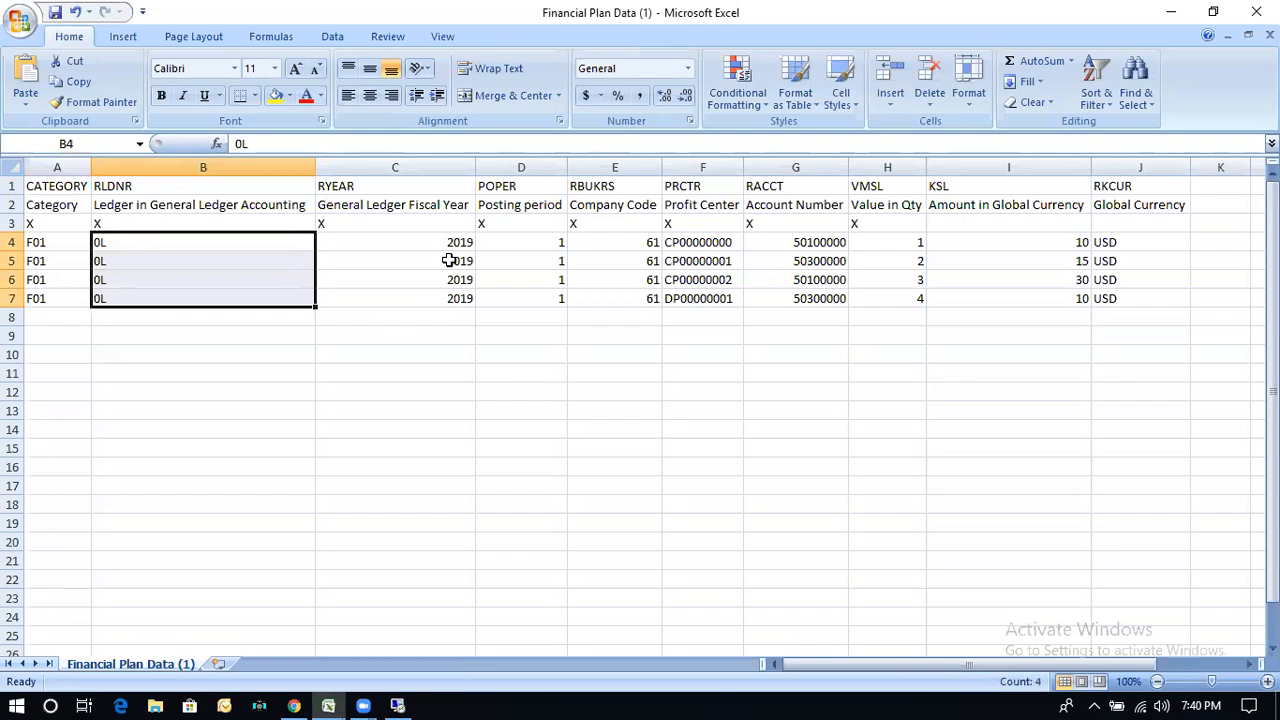
drag(413, 245, 411, 295)
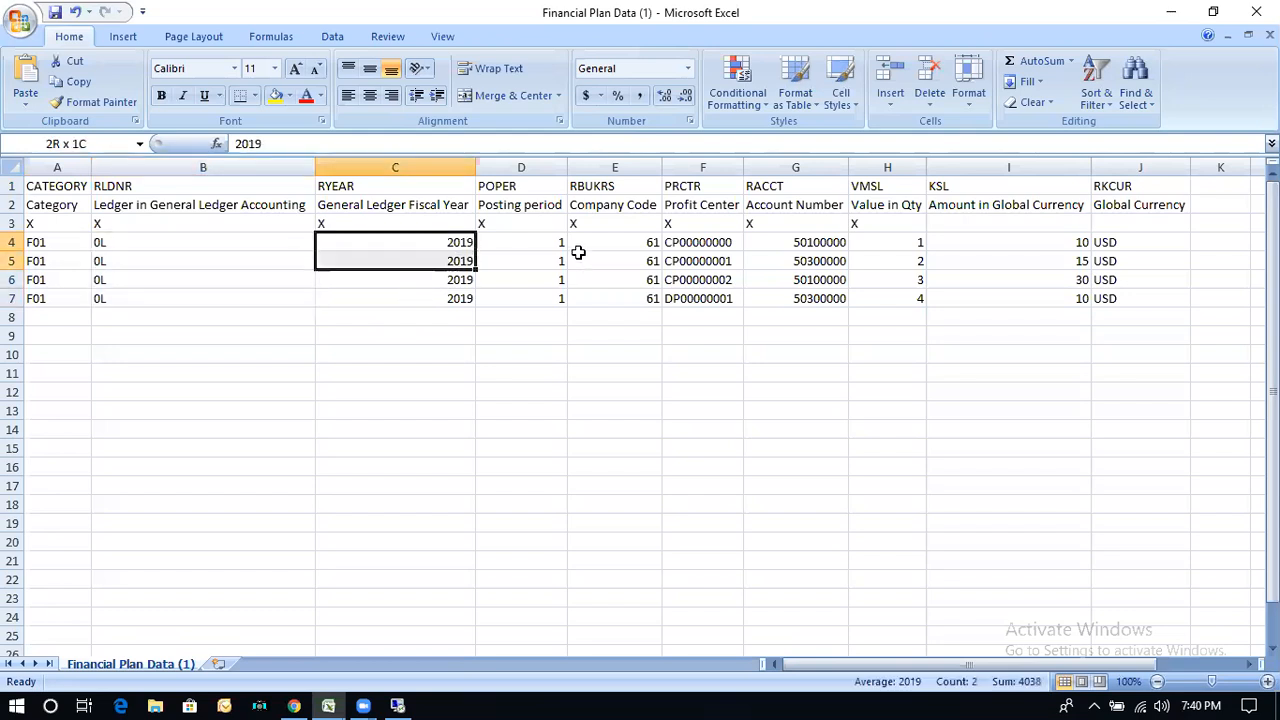
drag(550, 243, 533, 298)
drag(623, 240, 625, 297)
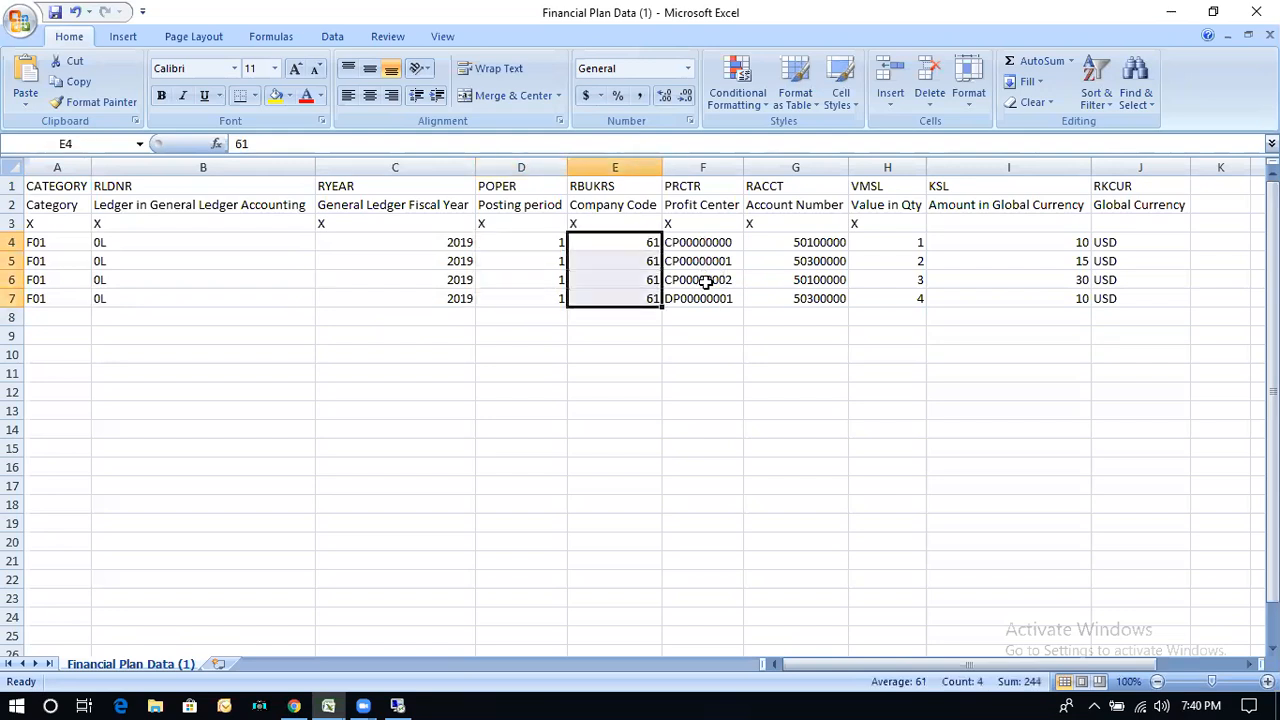
drag(708, 243, 708, 297)
drag(813, 244, 813, 297)
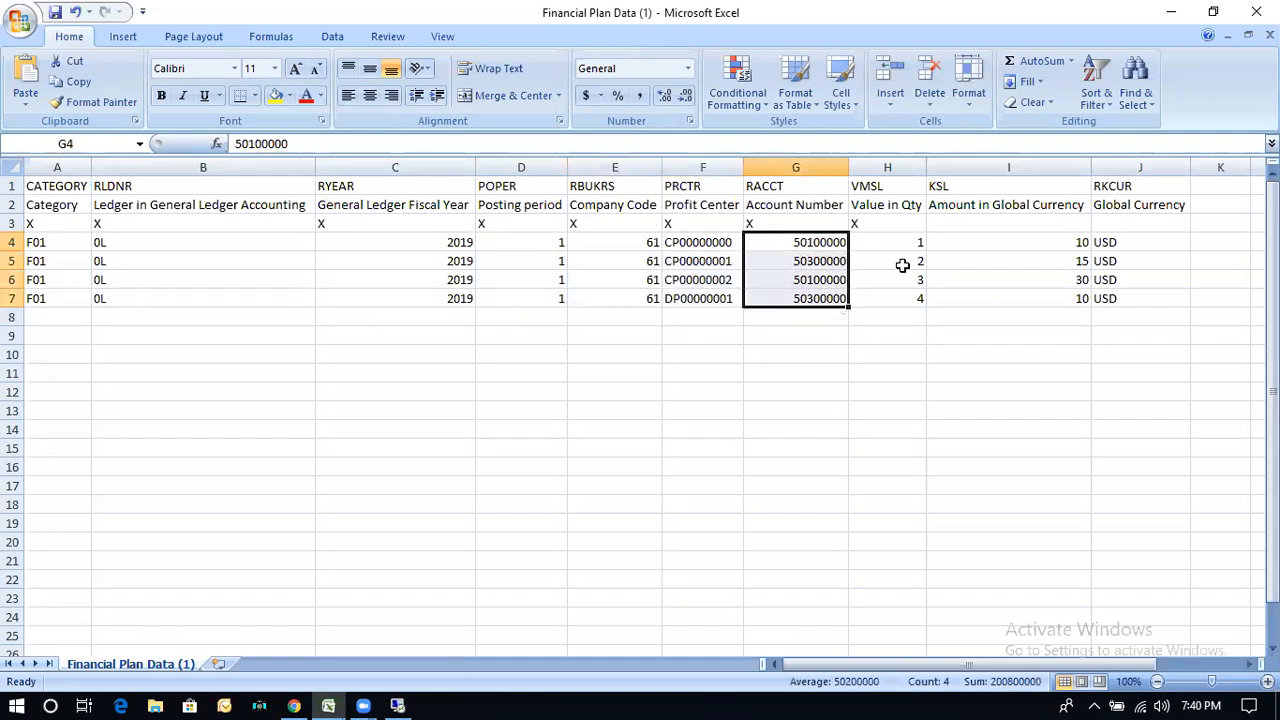
drag(900, 243, 903, 298)
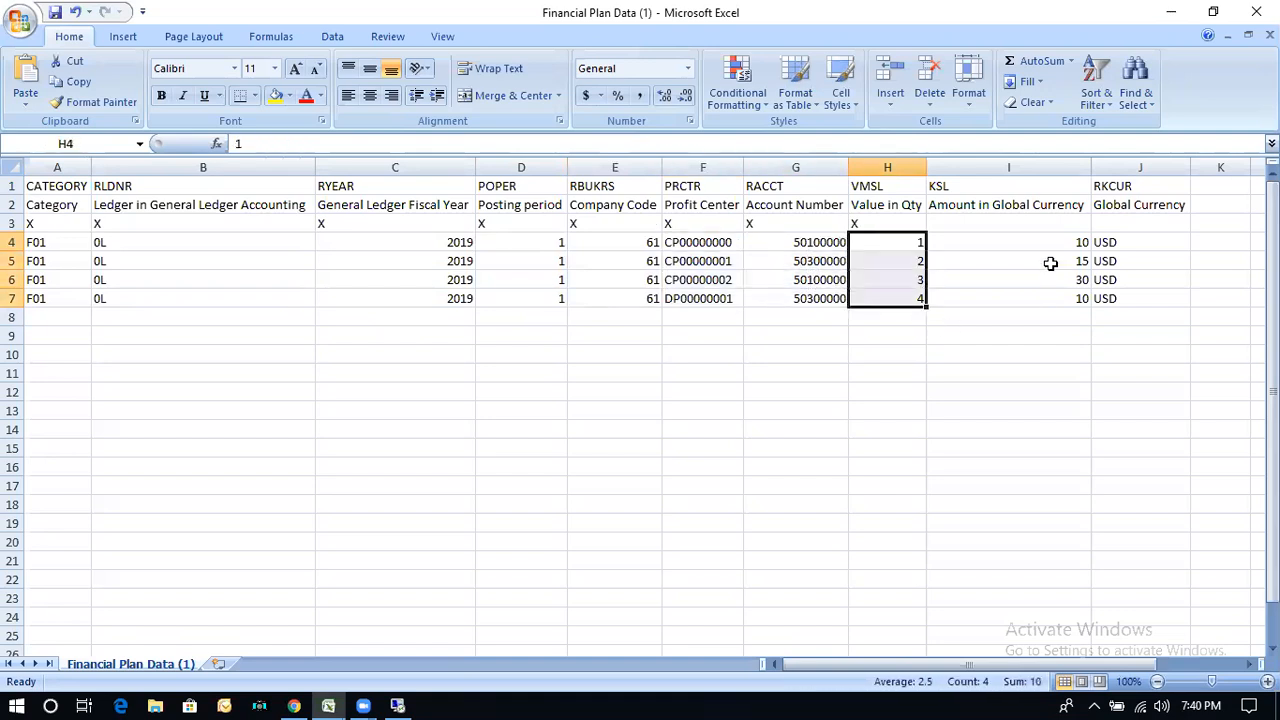
drag(1044, 246, 1044, 296)
drag(1143, 206, 1022, 201)
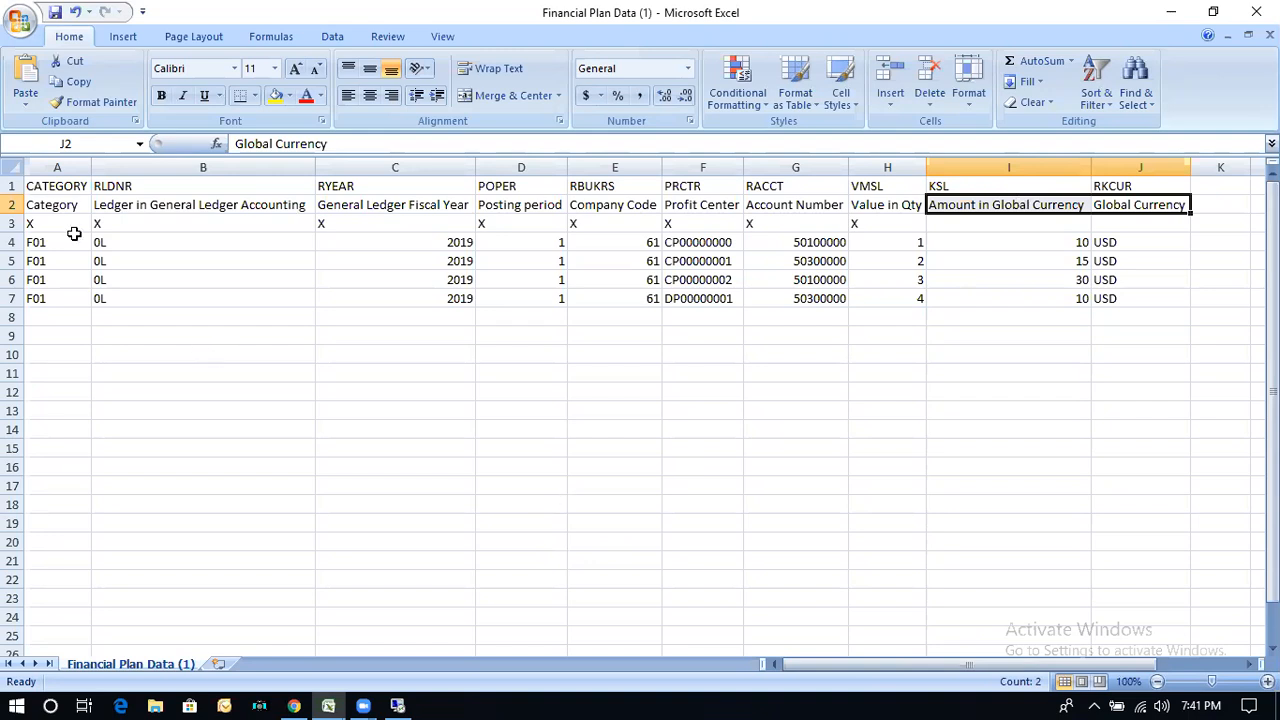
Step: Copy the whole Financial Plan Data sheet and start Microsoft Office Excel 2007 in the remote session
click(14, 166)
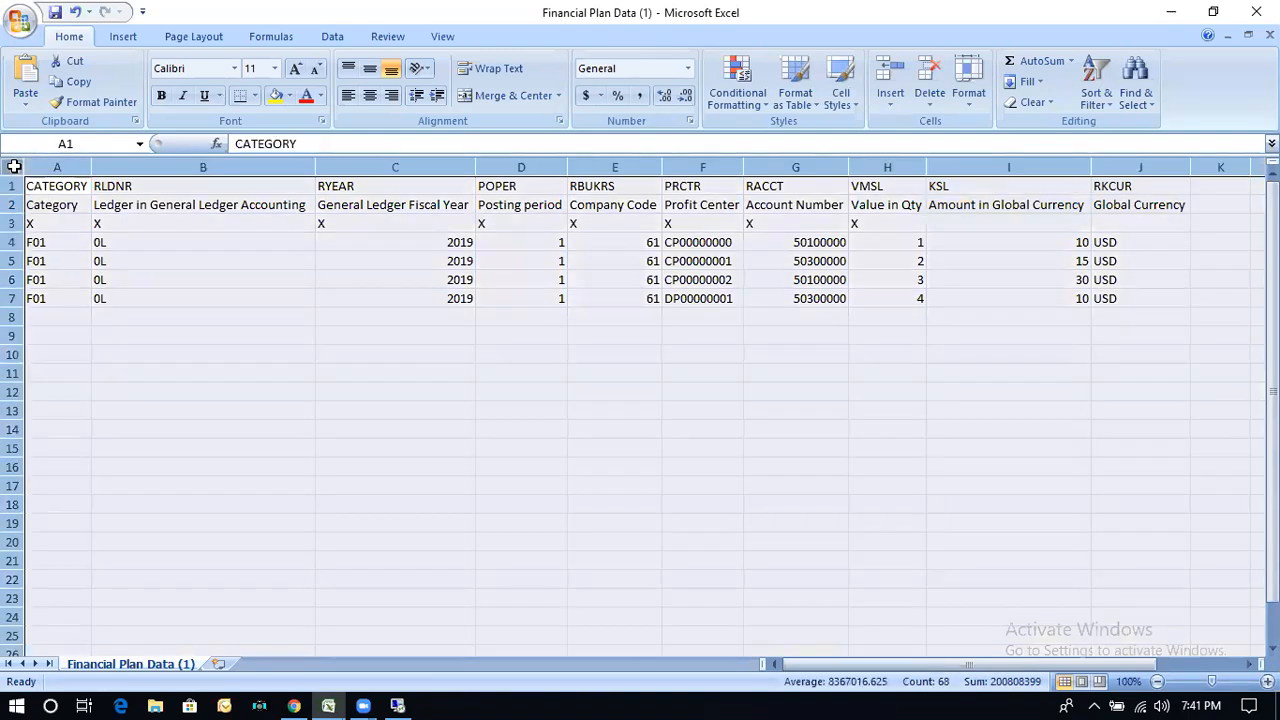
key(ctrl+c)
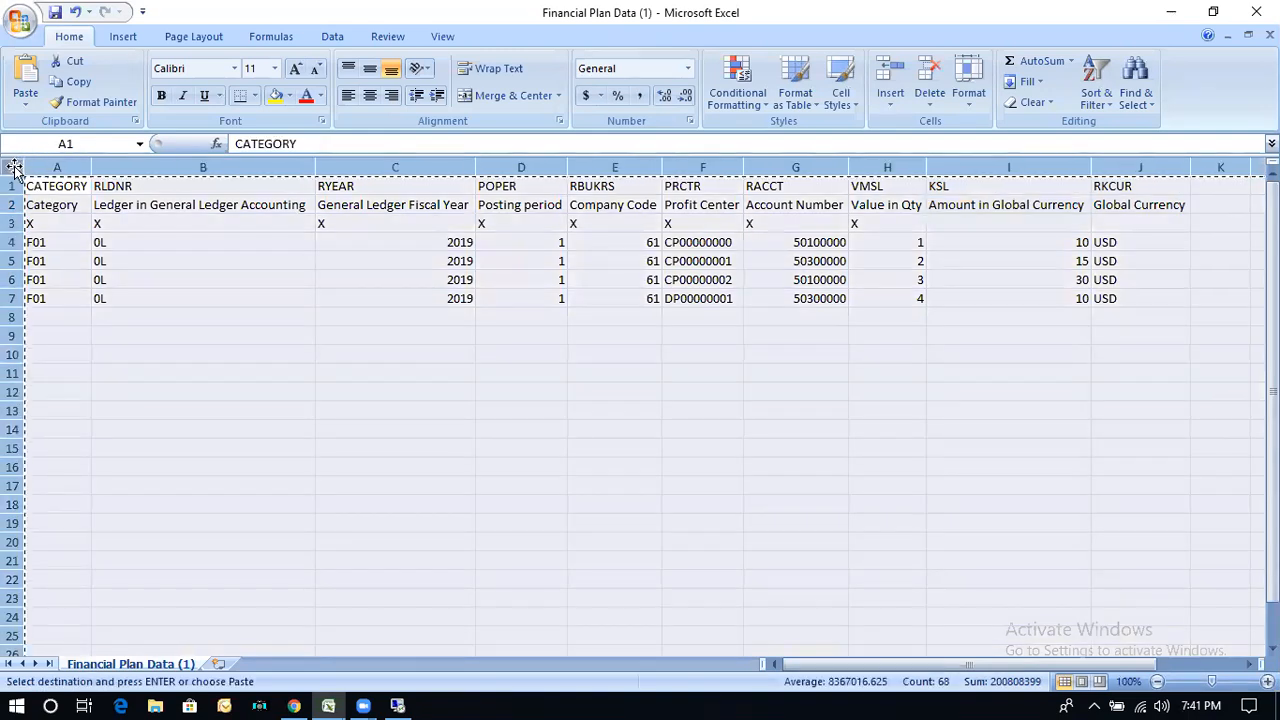
click(398, 704)
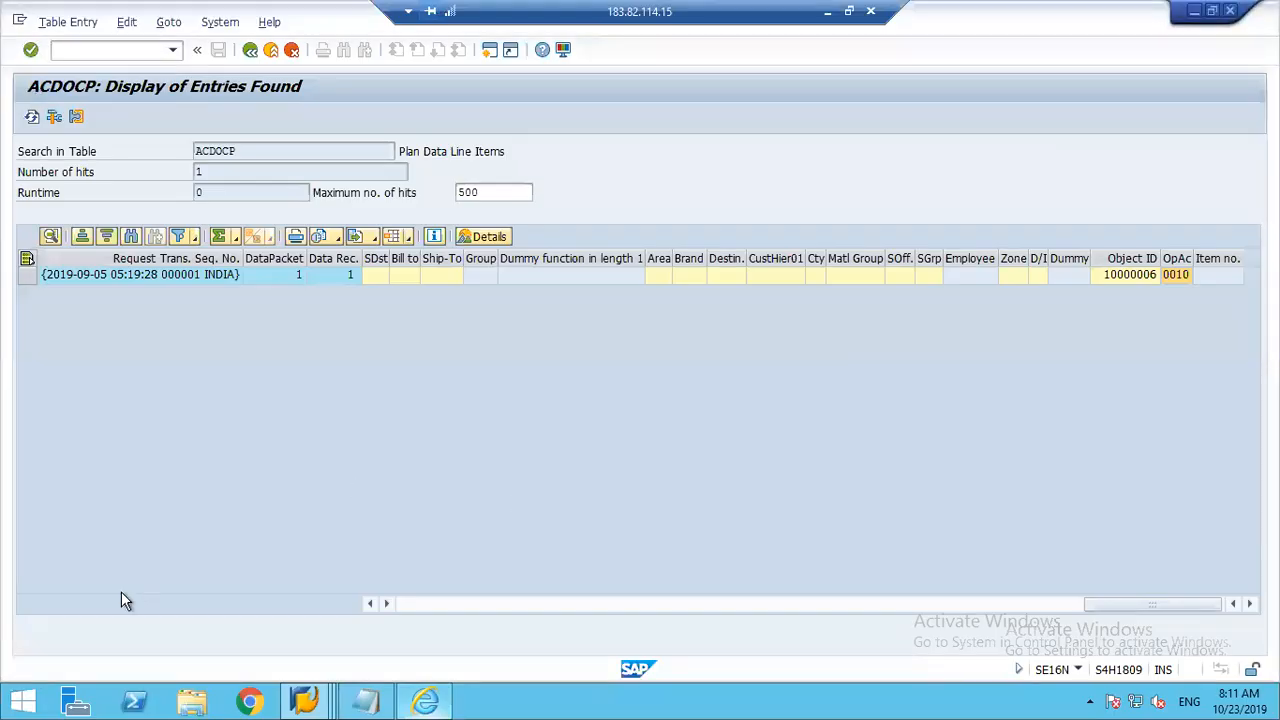
click(23, 703)
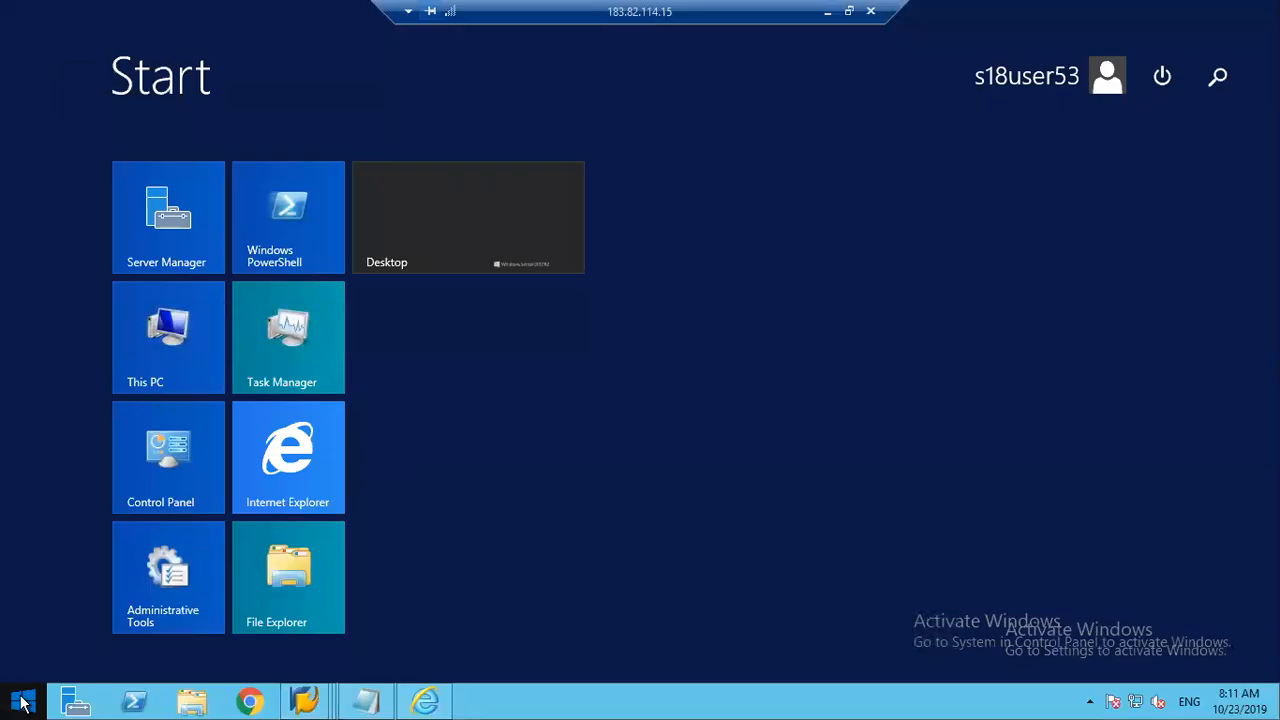
text(excel 2007)
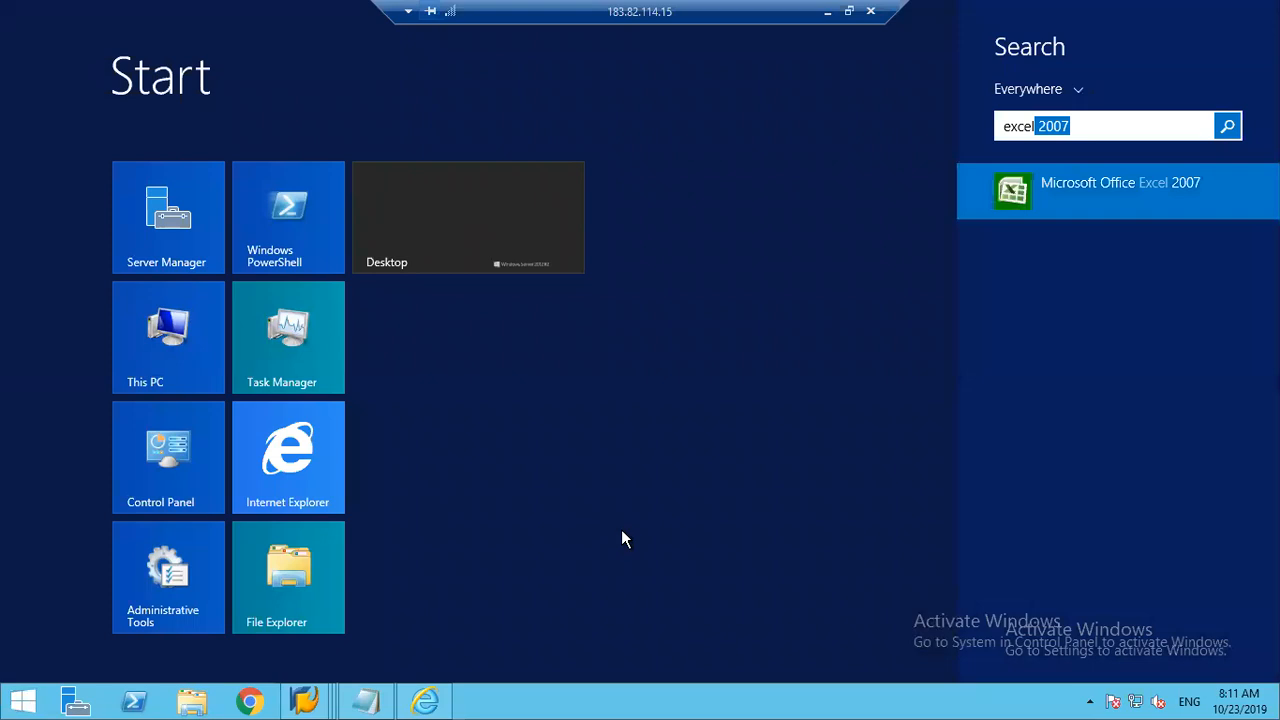
click(1093, 190)
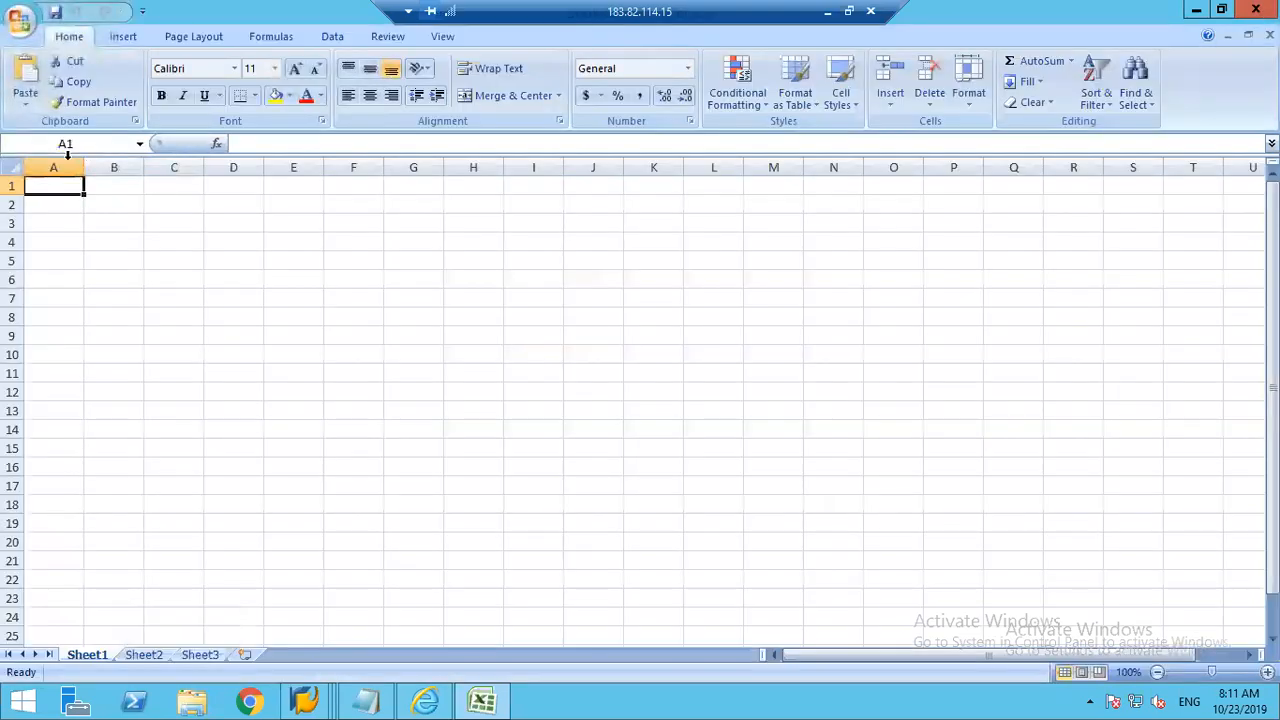
Step: Paste the copied plan data over the entire blank Sheet1 and autofit all column widths
click(12, 169)
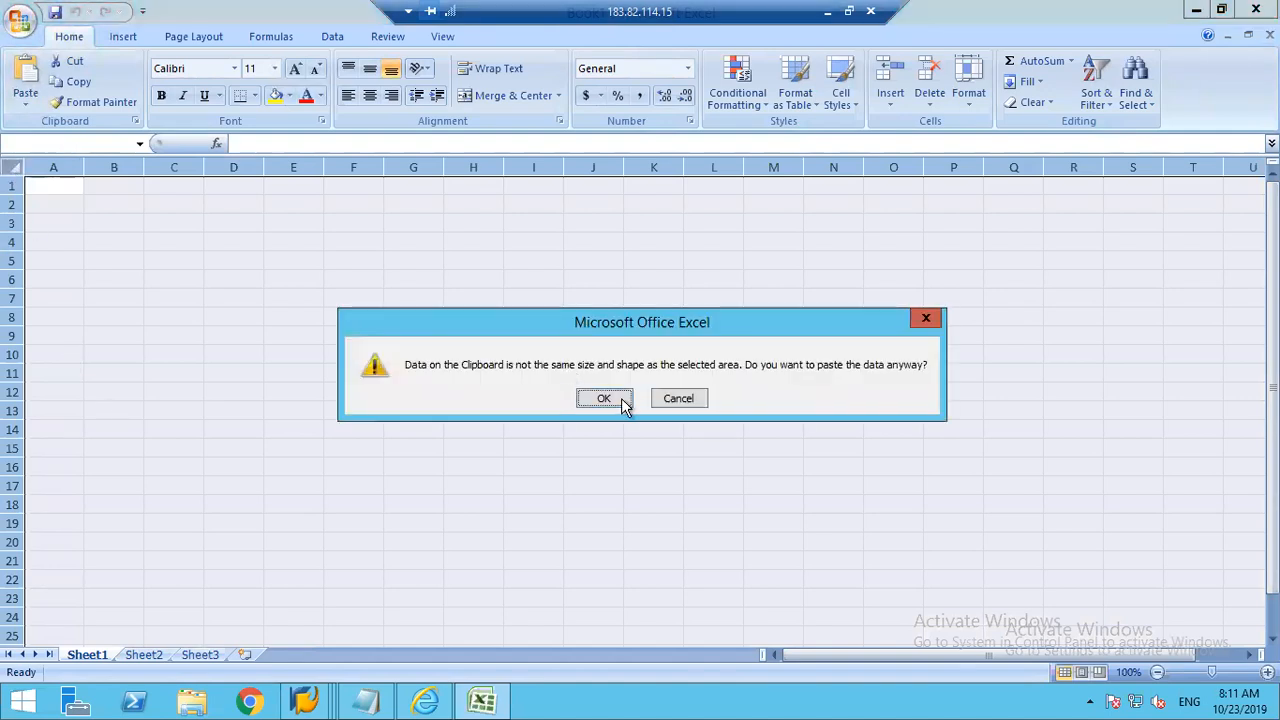
click(604, 398)
click(20, 163)
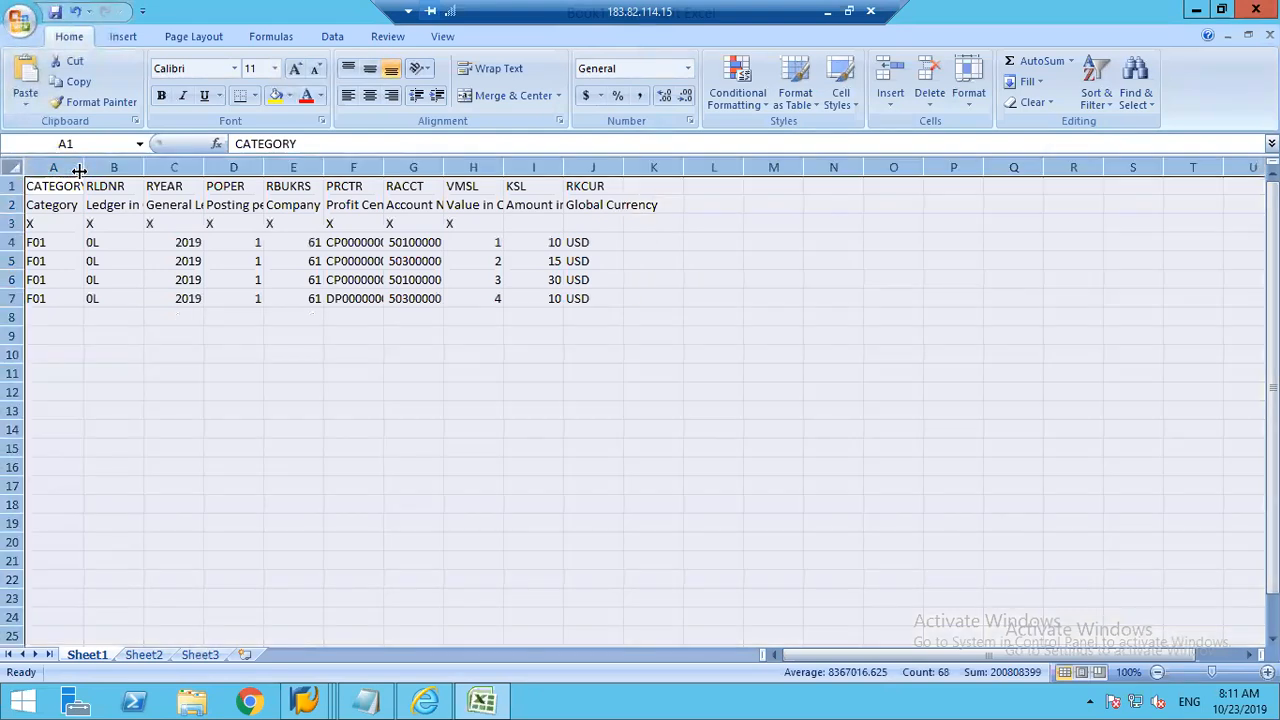
double_click(79, 170)
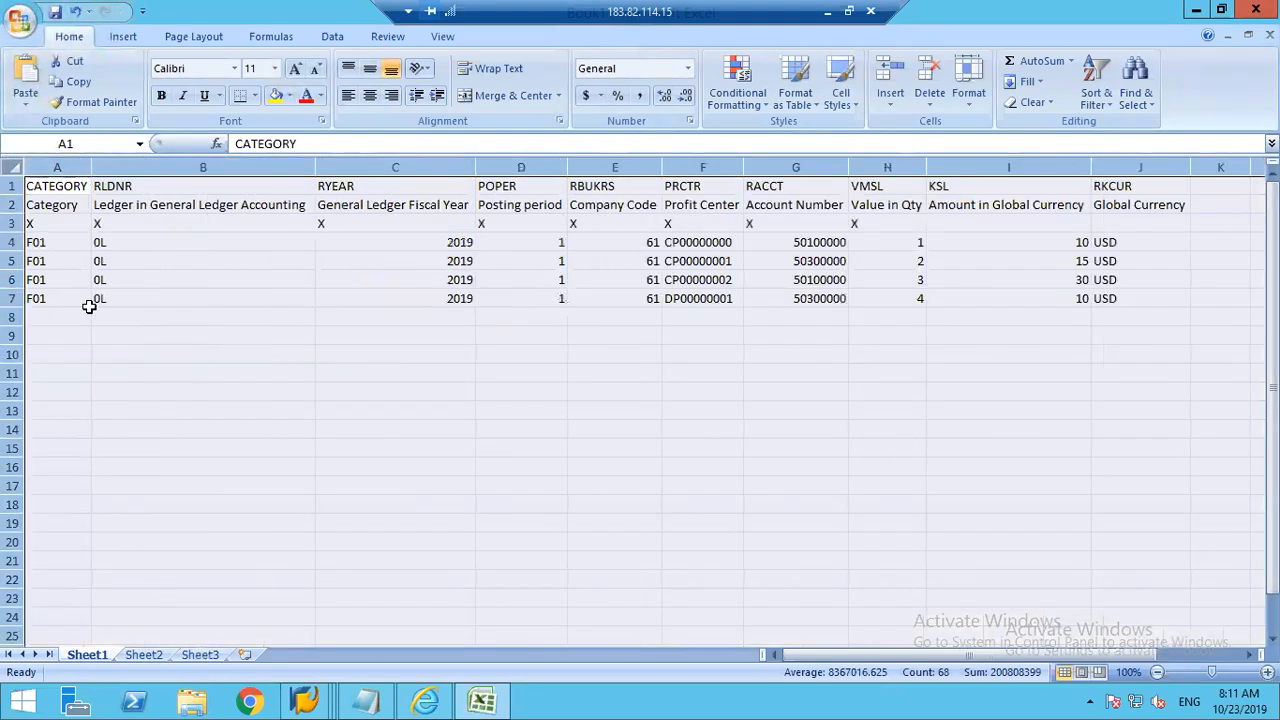
Step: Change the Category in cells A4 to A7 to PLAN001
click(78, 243)
text(PLAN001)
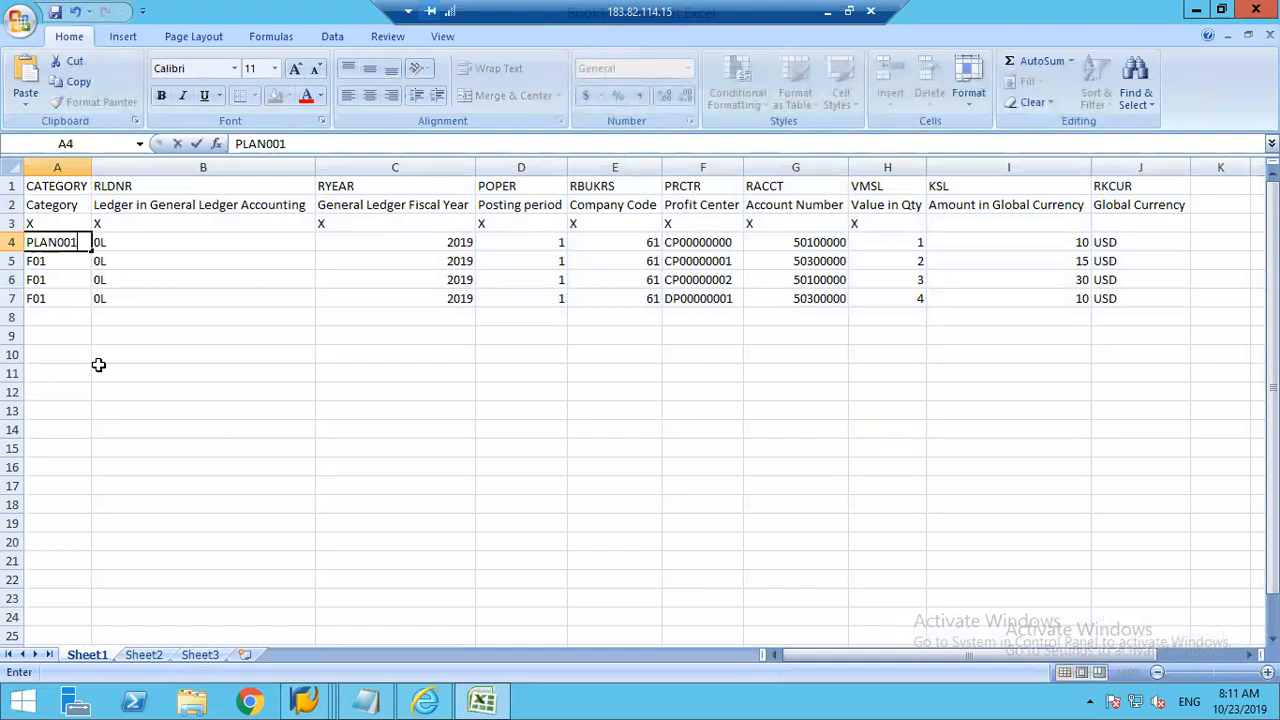
key(Return)
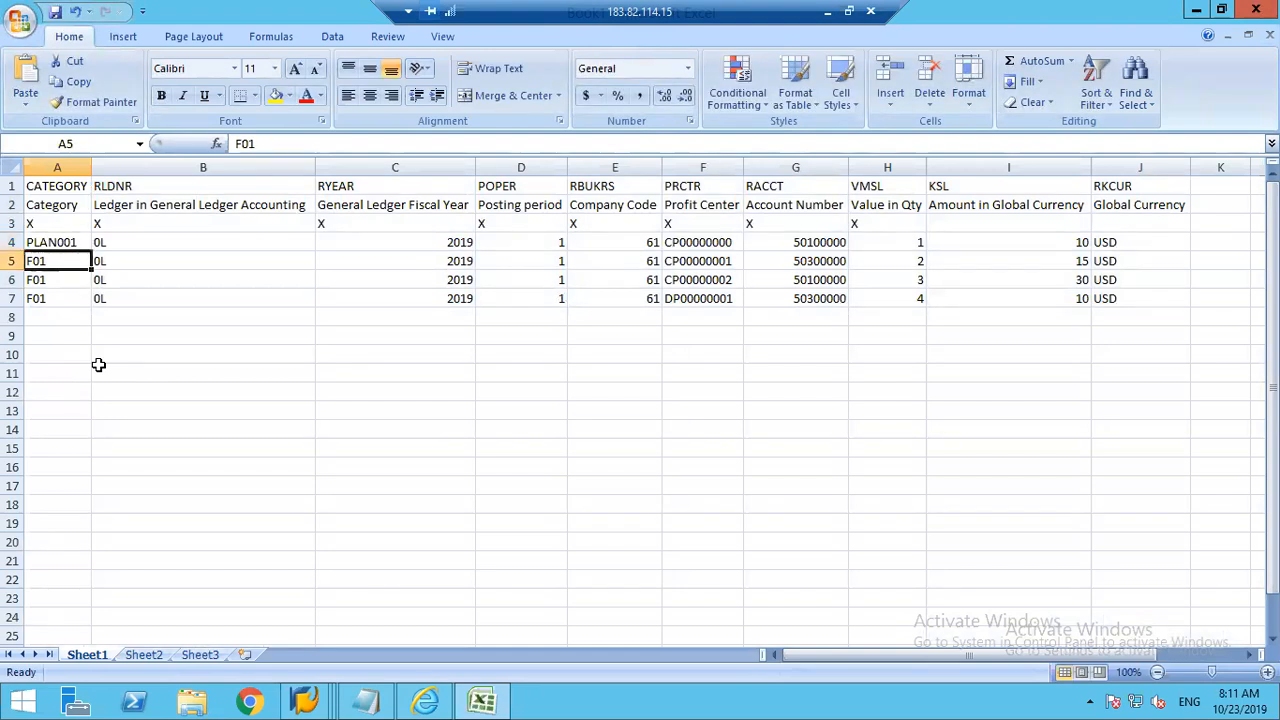
text(PLAN0)
key(Return)
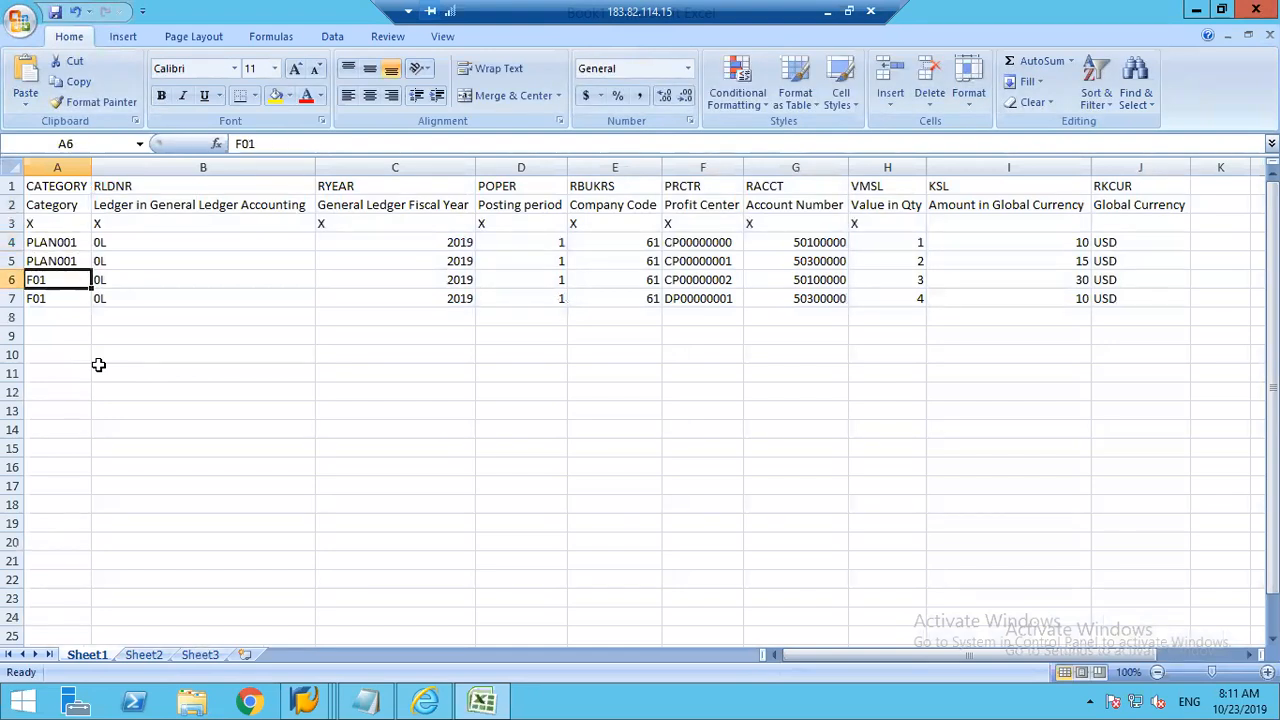
text(P)
key(Return)
text(P)
key(Return)
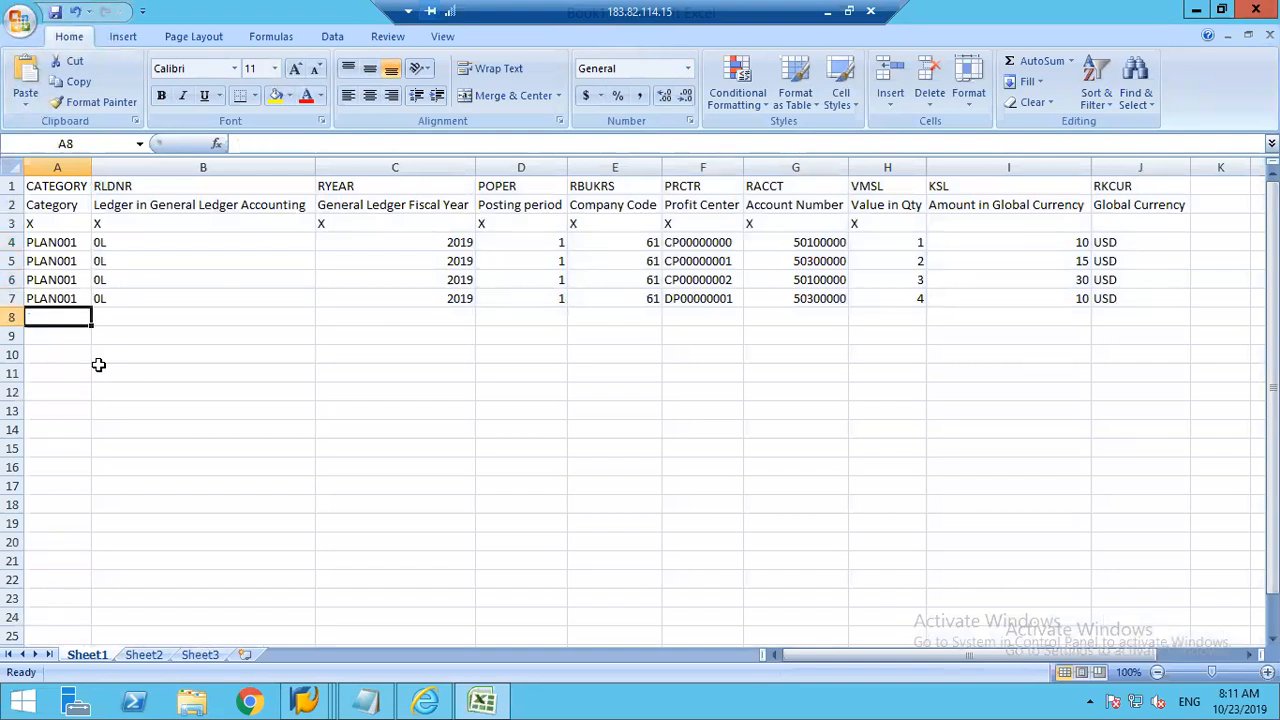
Step: Set the Company Code in cells E4 to E7 to 1248
key(Up)
key(Right)
key(Right)
key(Right)
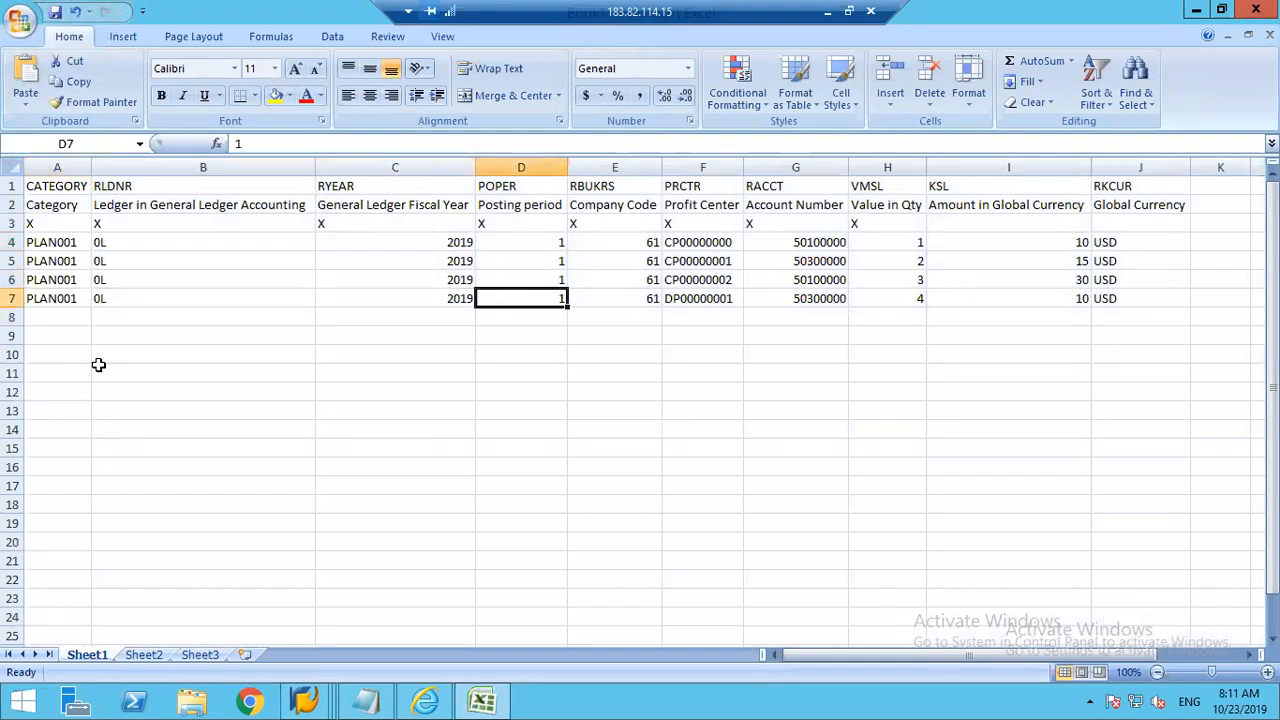
key(Up)
key(Up)
key(Up)
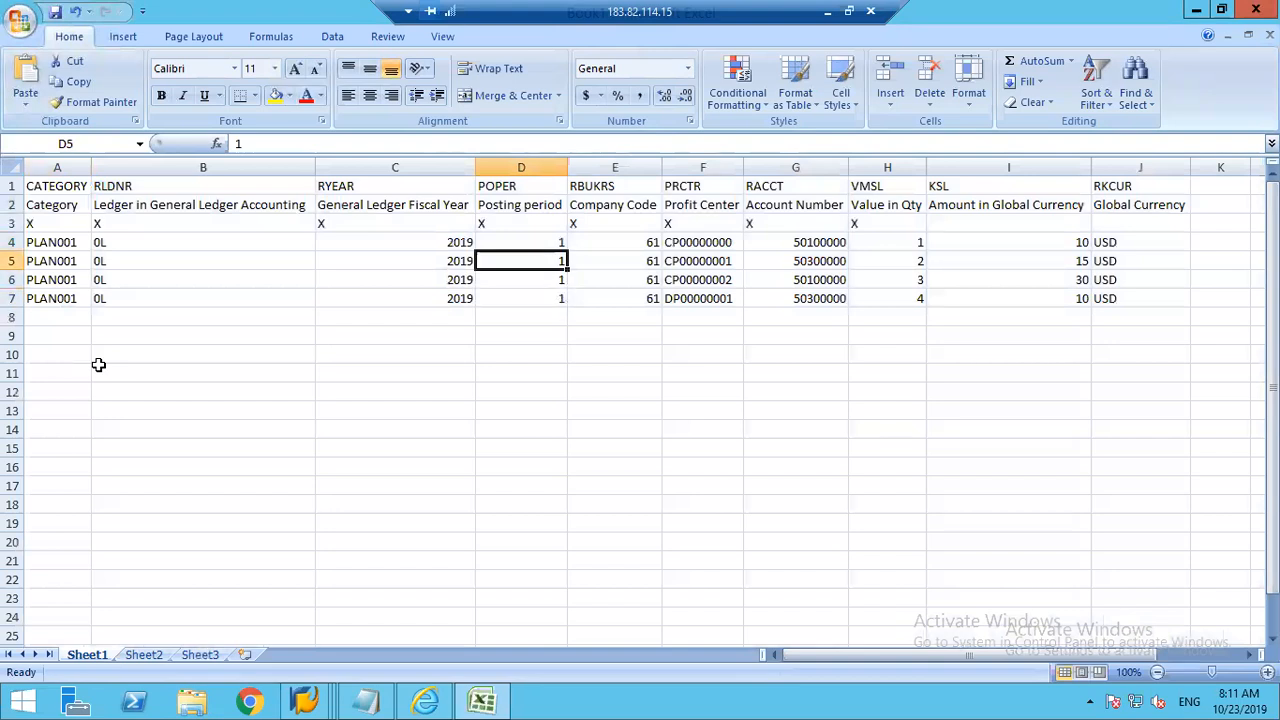
key(Down)
key(Up)
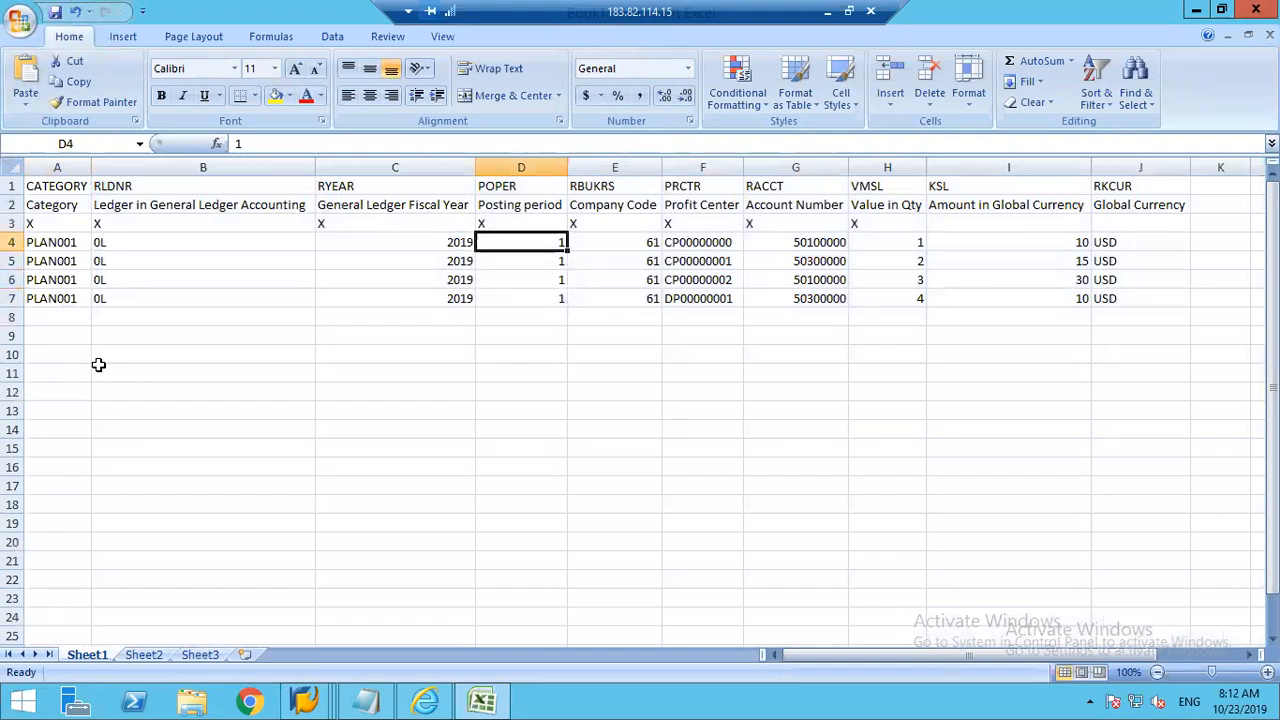
key(Right)
text(1248)
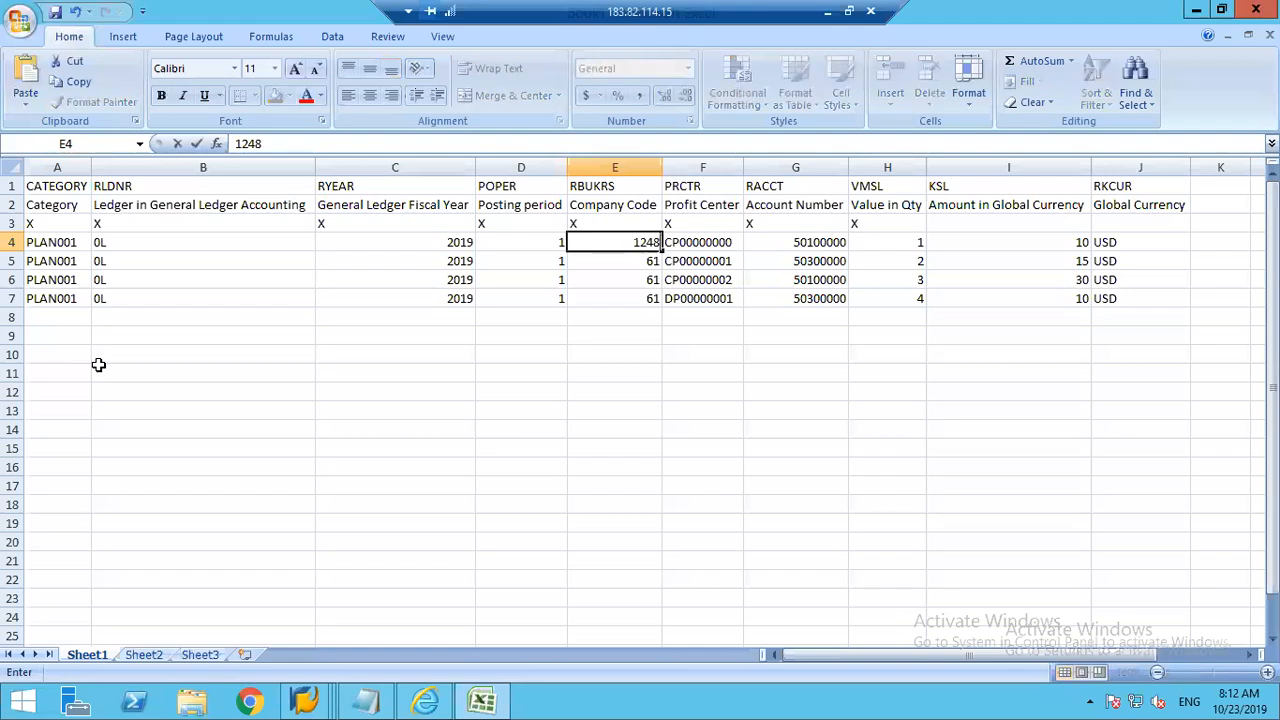
key(Return)
key(ctrl+d)
key(Down)
key(ctrl+d)
key(Down)
key(ctrl+d)
Step: From the first Profit Center cell, switch to the SAP ACDOCP window, return to General Table Display and load table CEPC
key(Right)
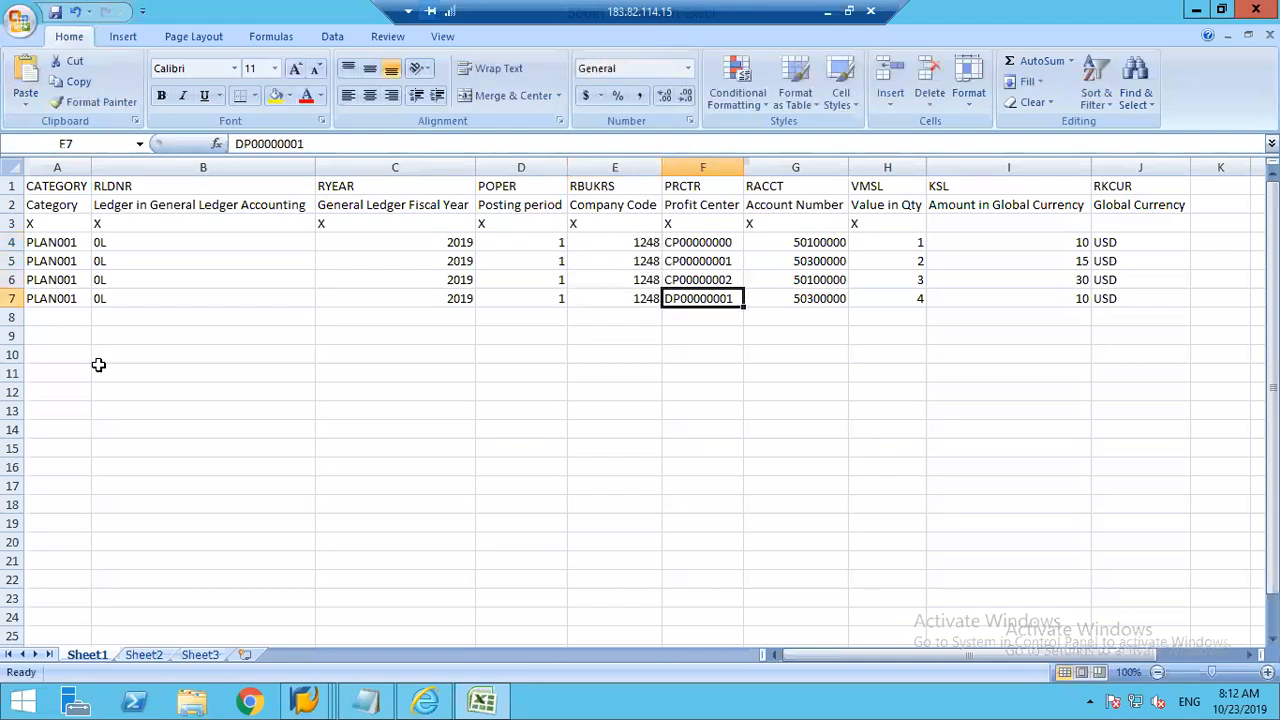
key(Up)
key(Up)
key(Up)
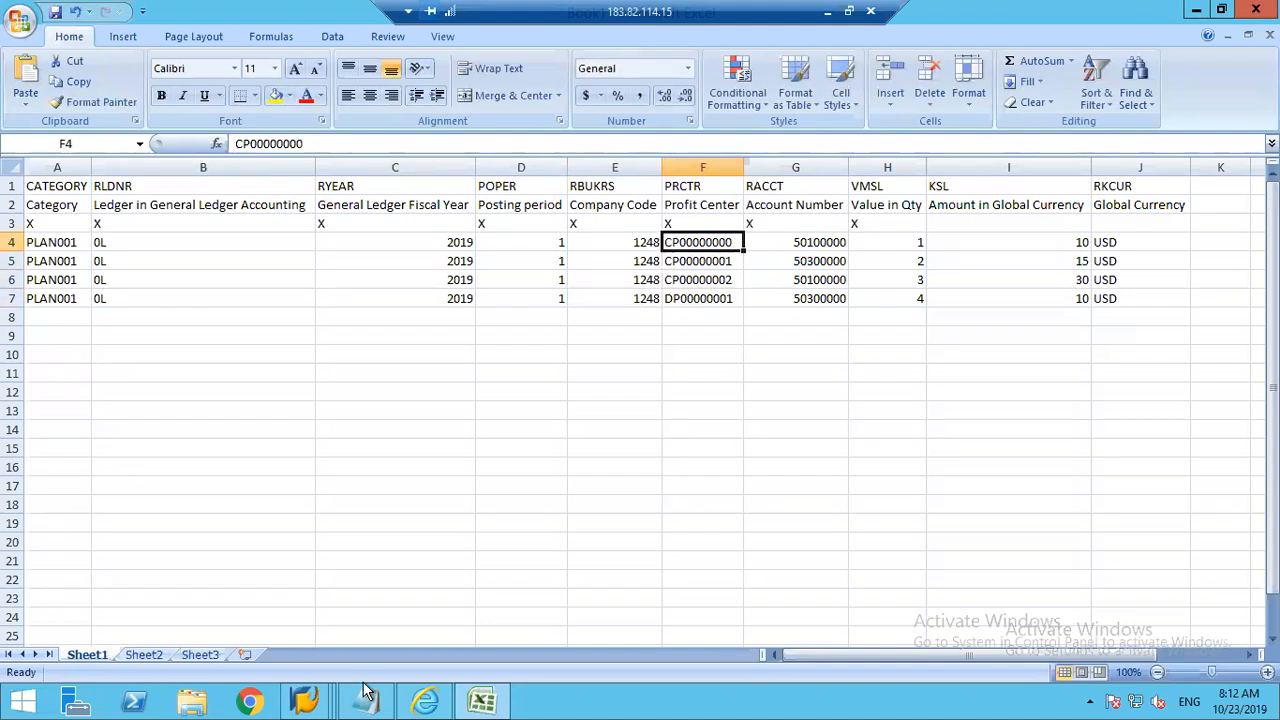
mouse_move(305, 702)
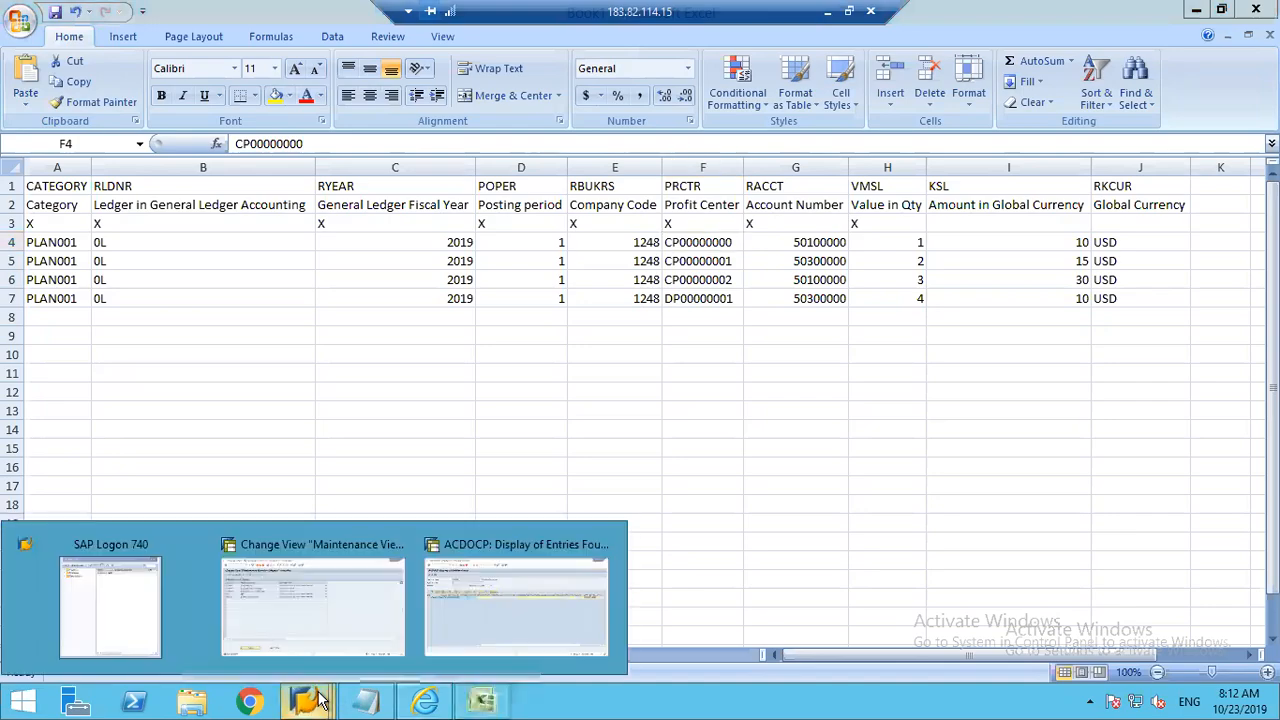
click(494, 591)
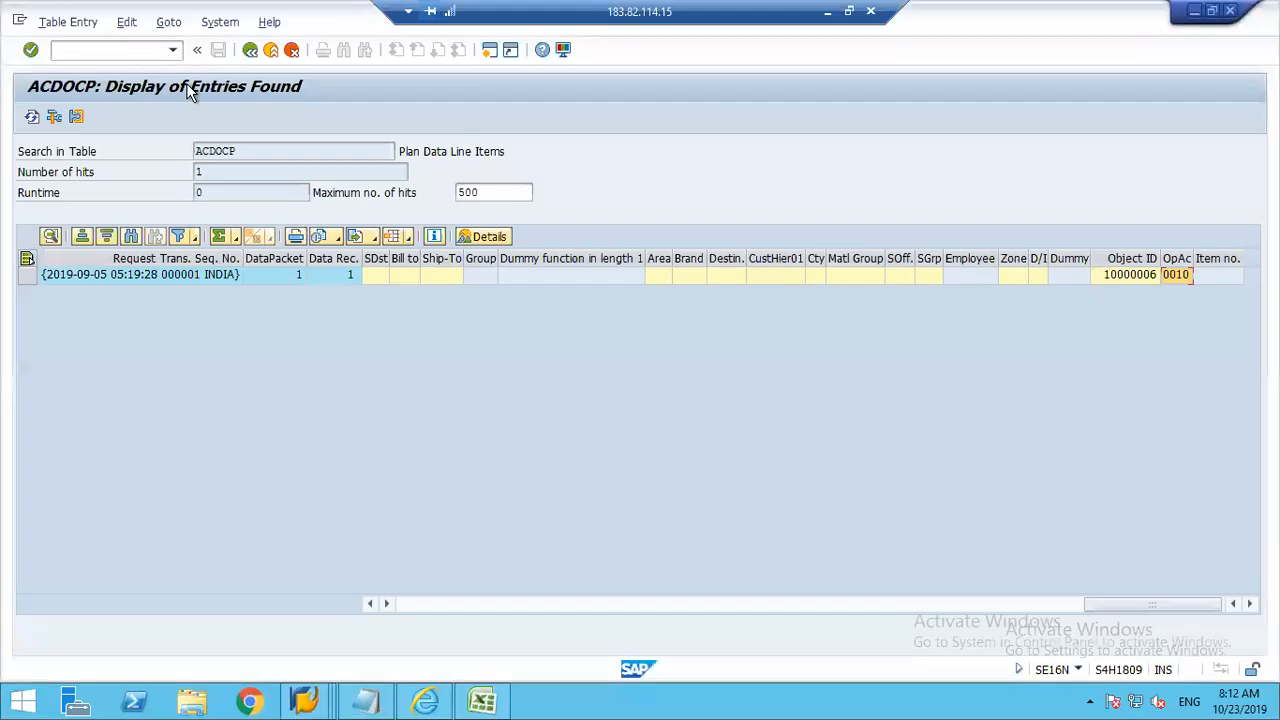
click(100, 52)
click(248, 51)
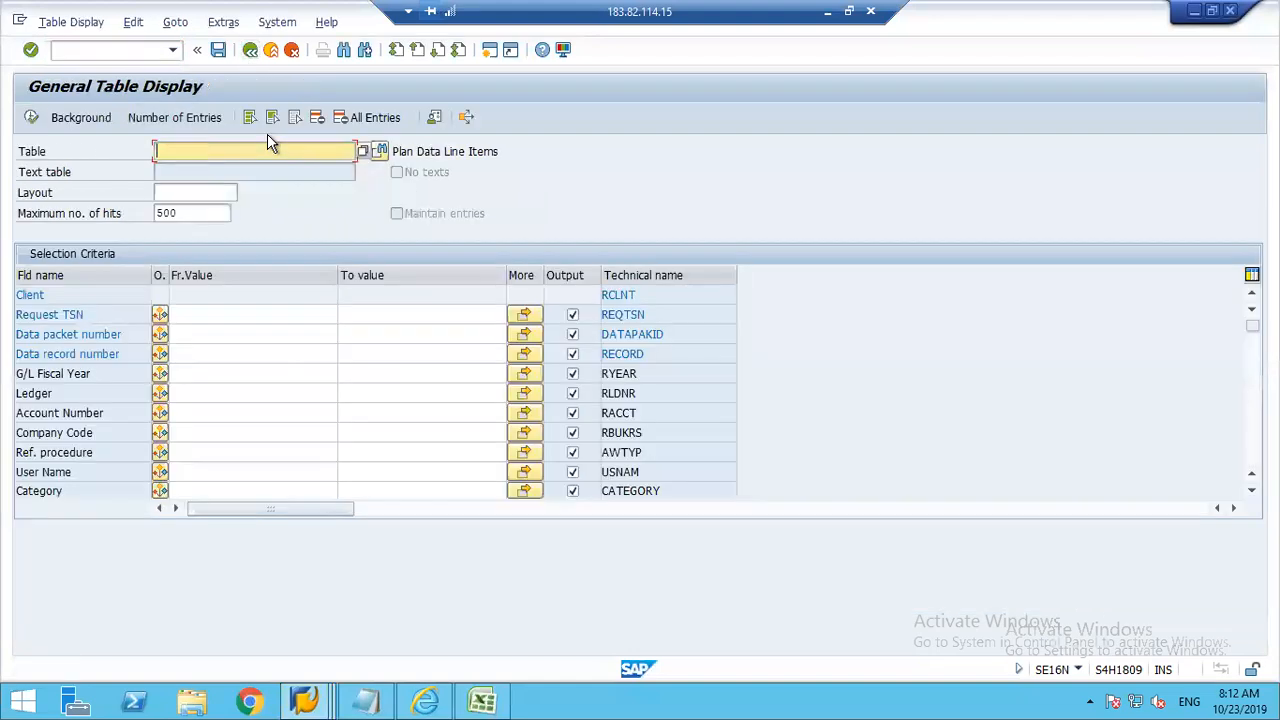
text(CEPC)
key(Return)
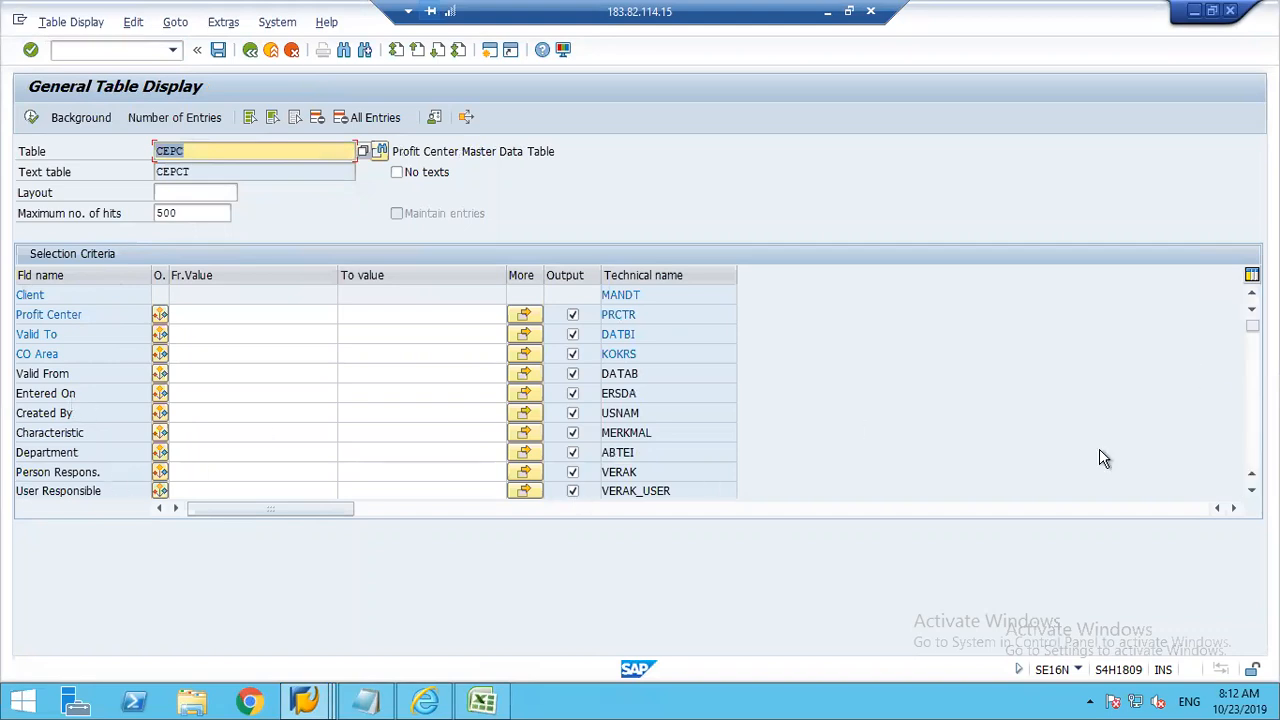
Step: Search the profit center master data for entries with Company Code 1248
scroll(1239, 392, down, 3)
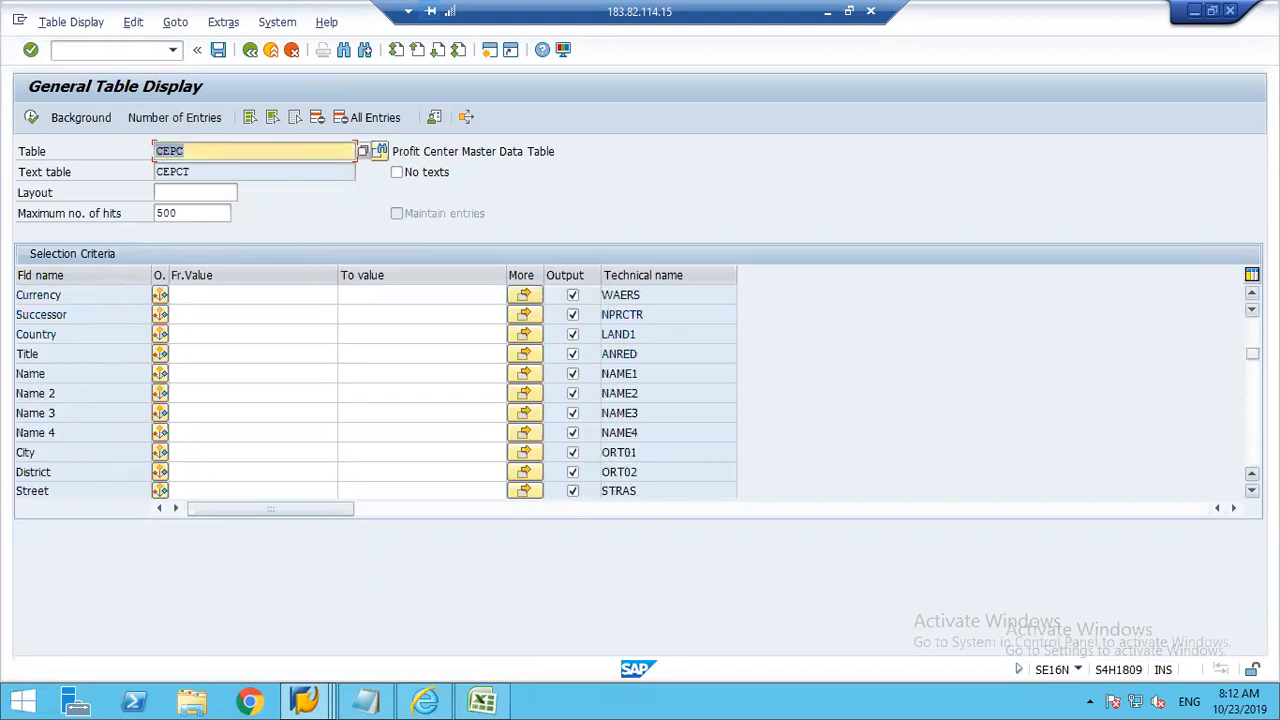
scroll(376, 392, down, 3)
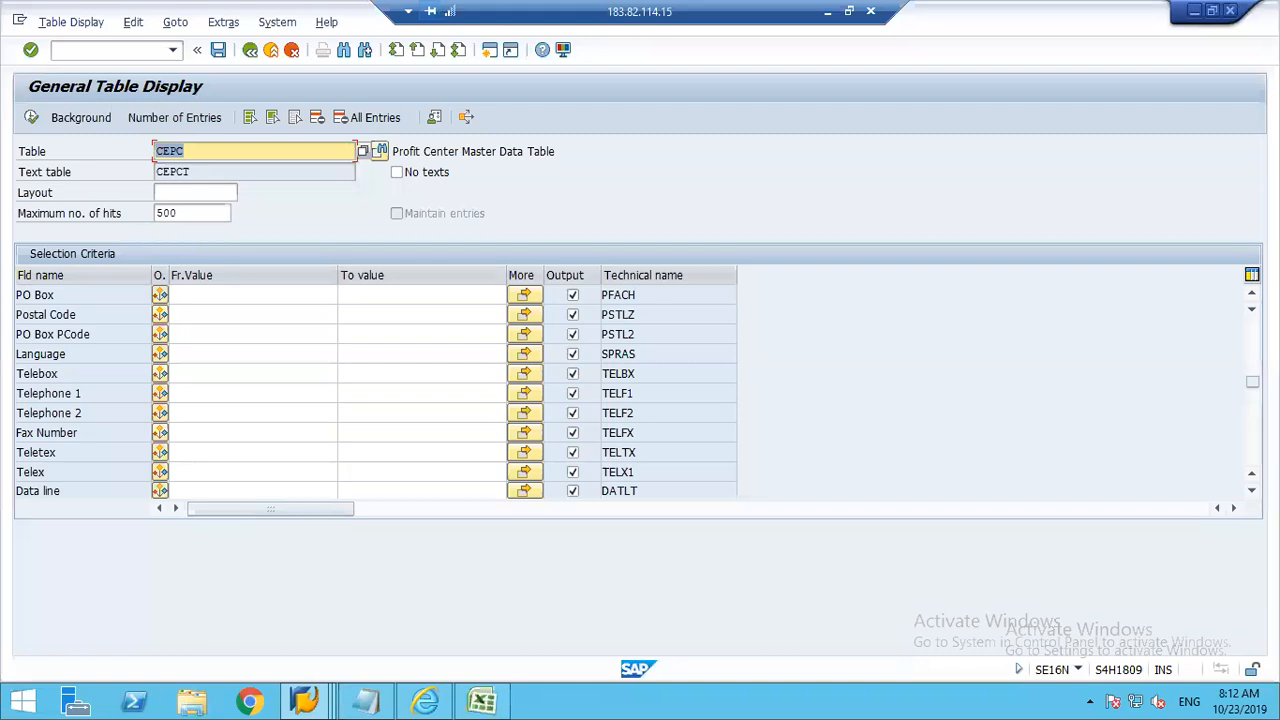
scroll(376, 392, down, 3)
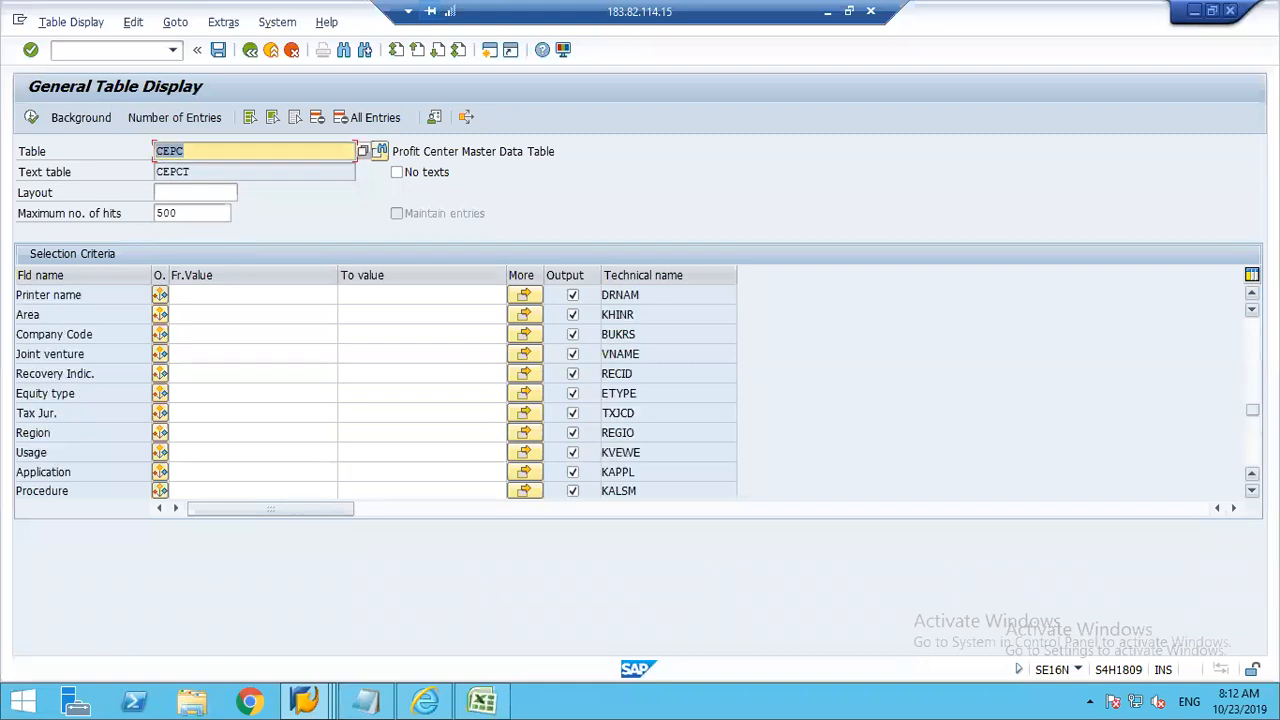
click(193, 335)
text(1248)
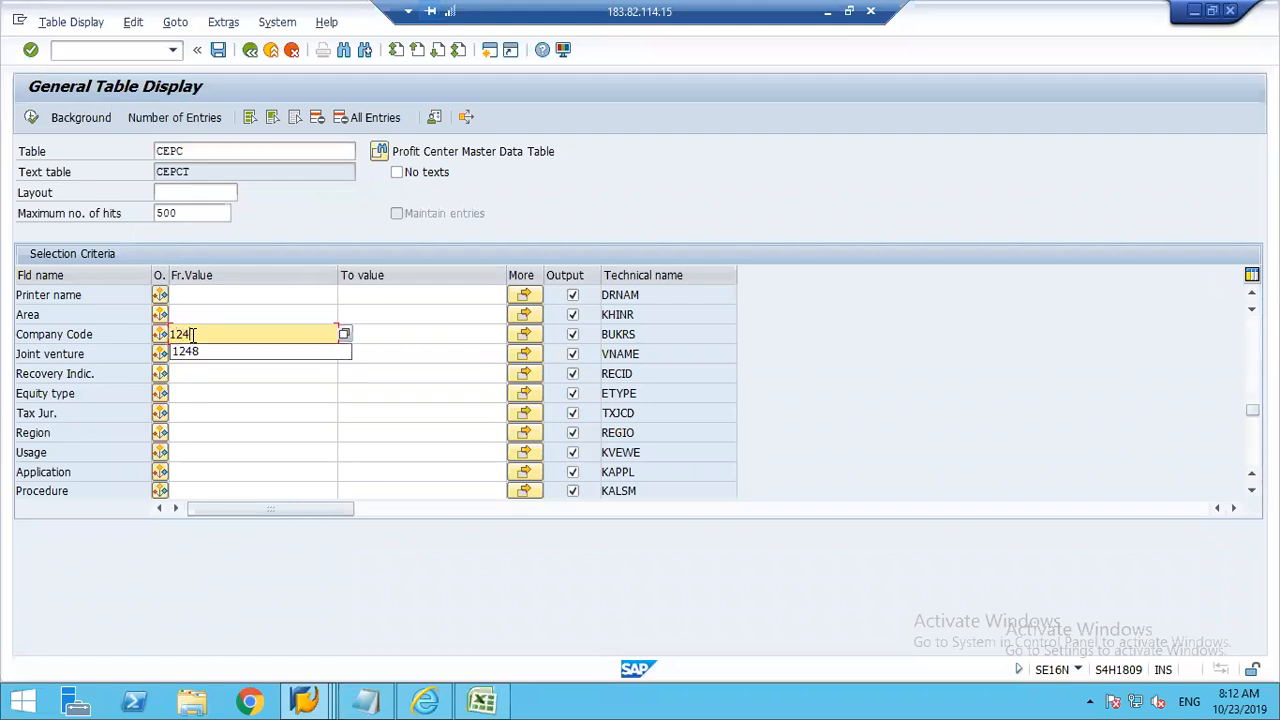
key(Tab)
click(31, 117)
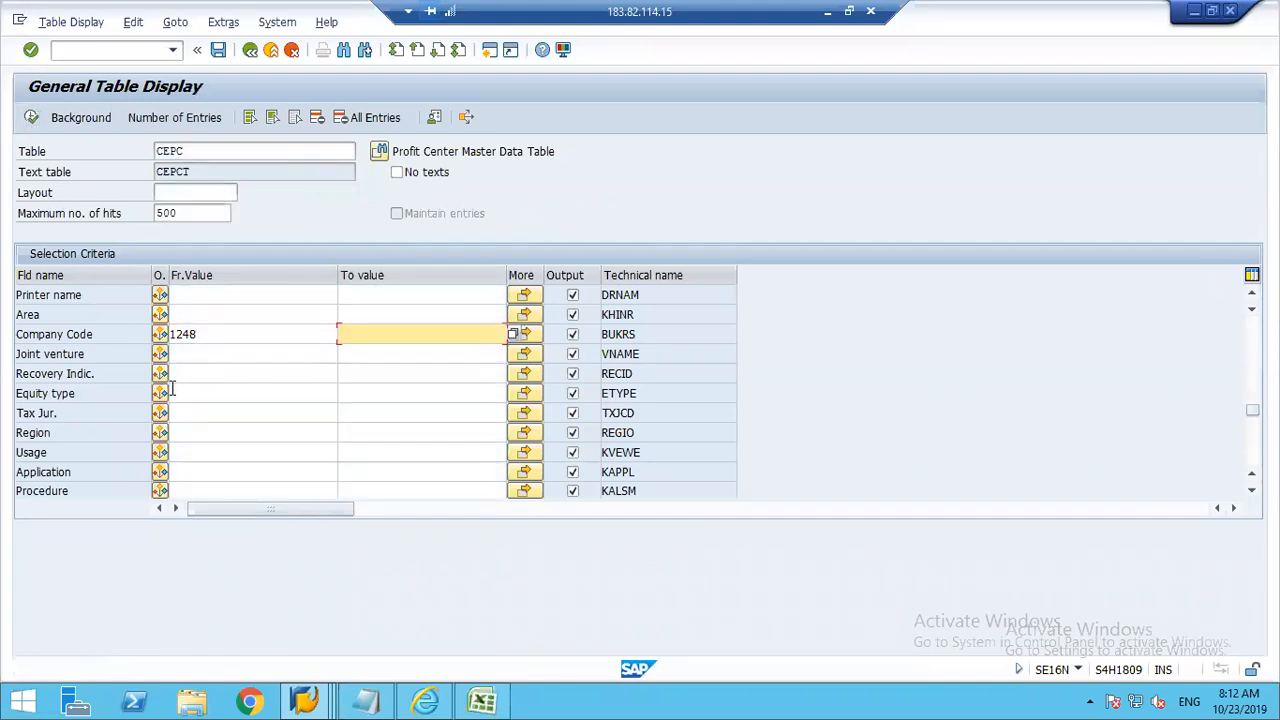
Step: Search table CEPC with CO Area 1248 as selection criterion
drag(1252, 410, 1252, 326)
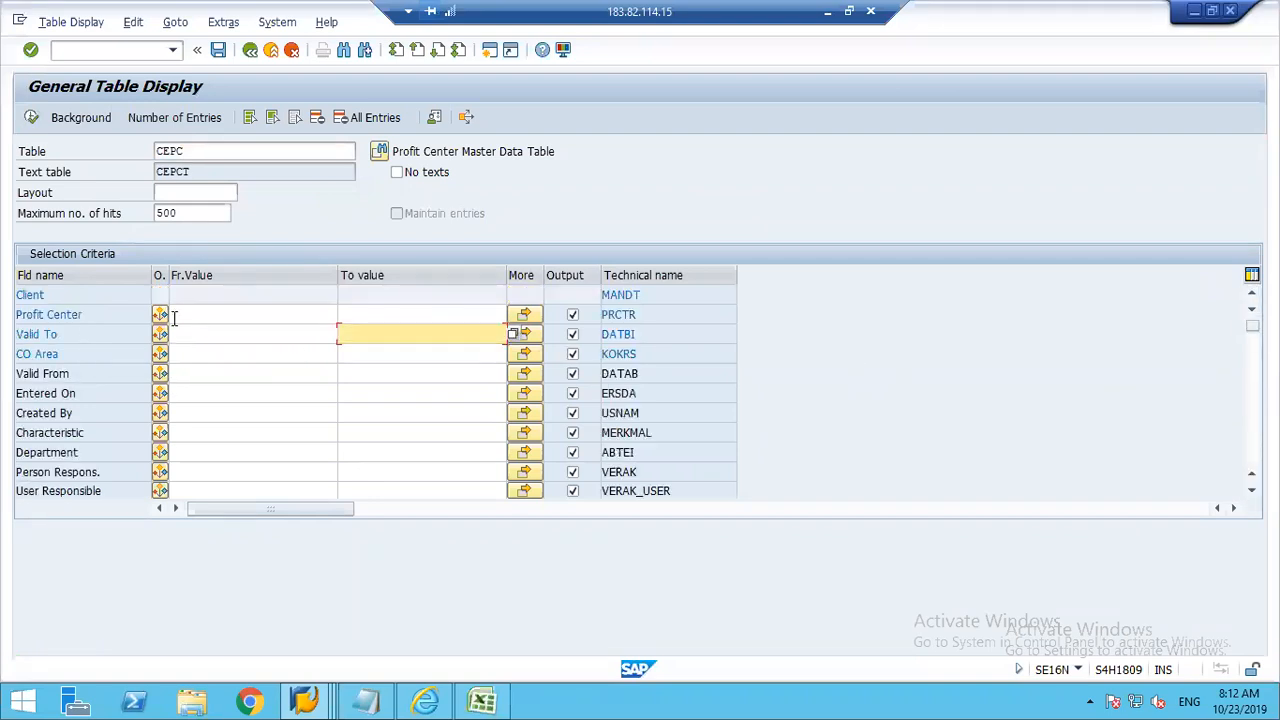
click(184, 354)
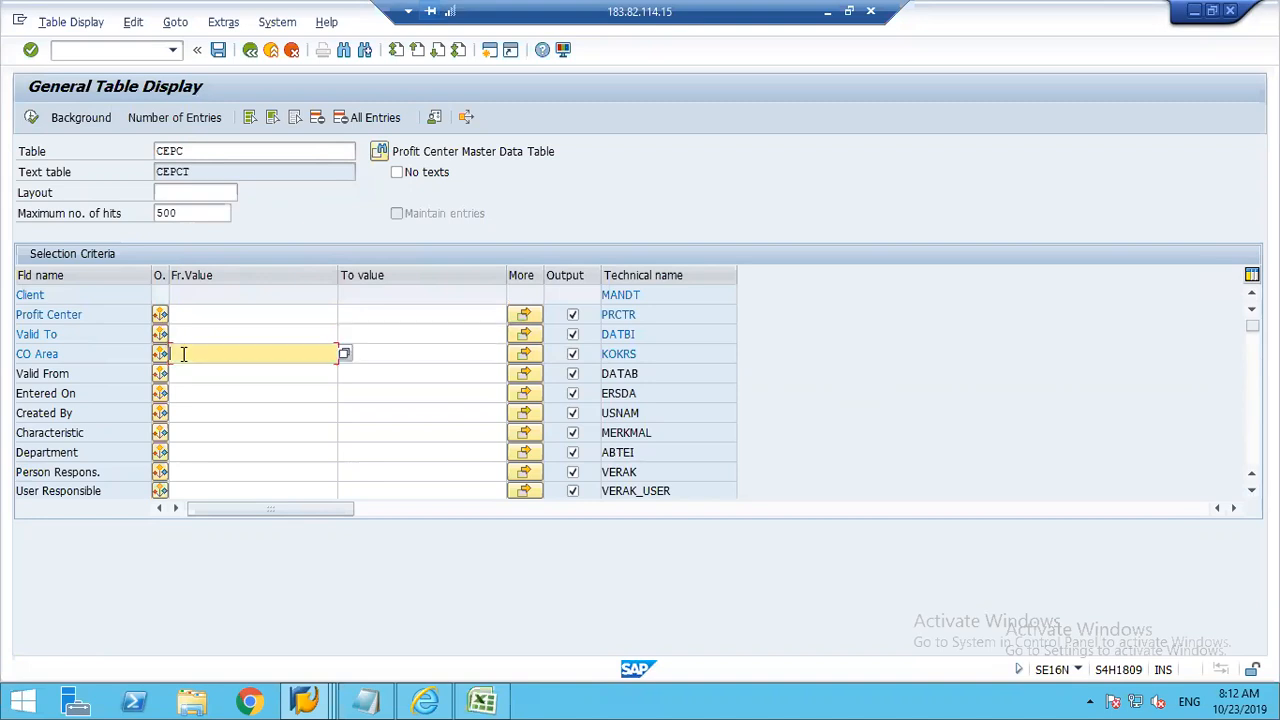
text(1248)
key(Tab)
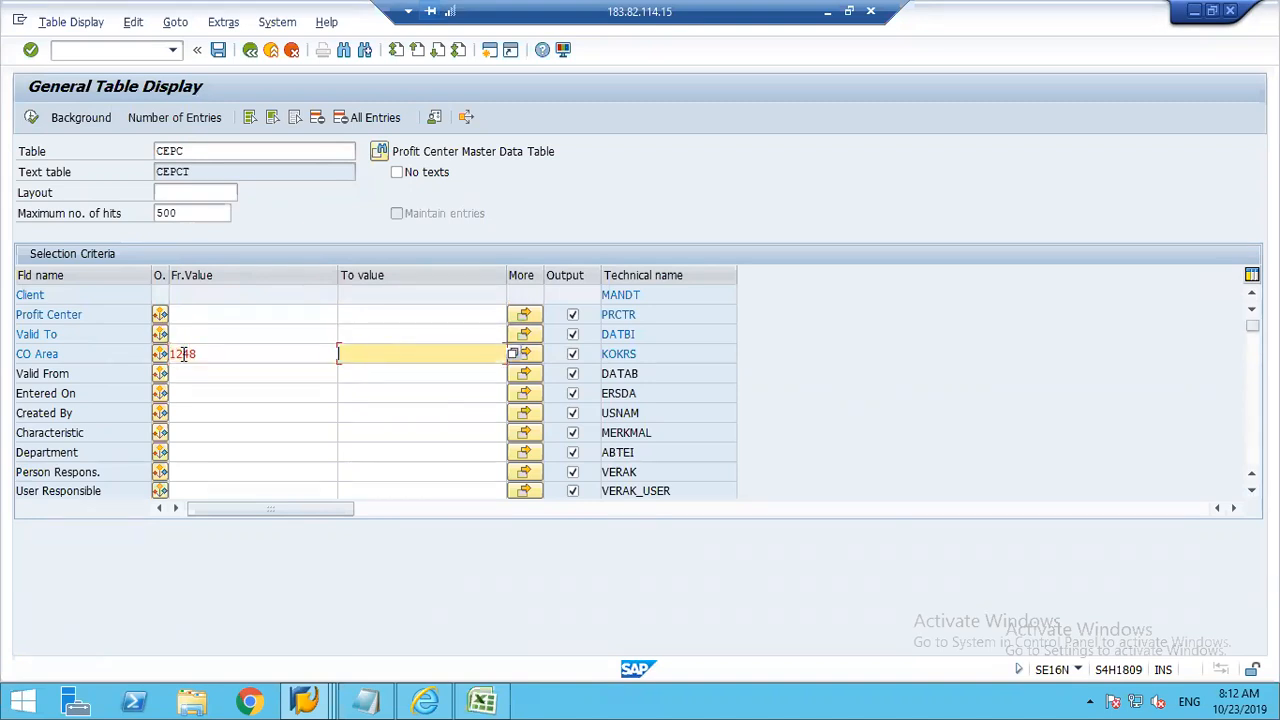
click(31, 118)
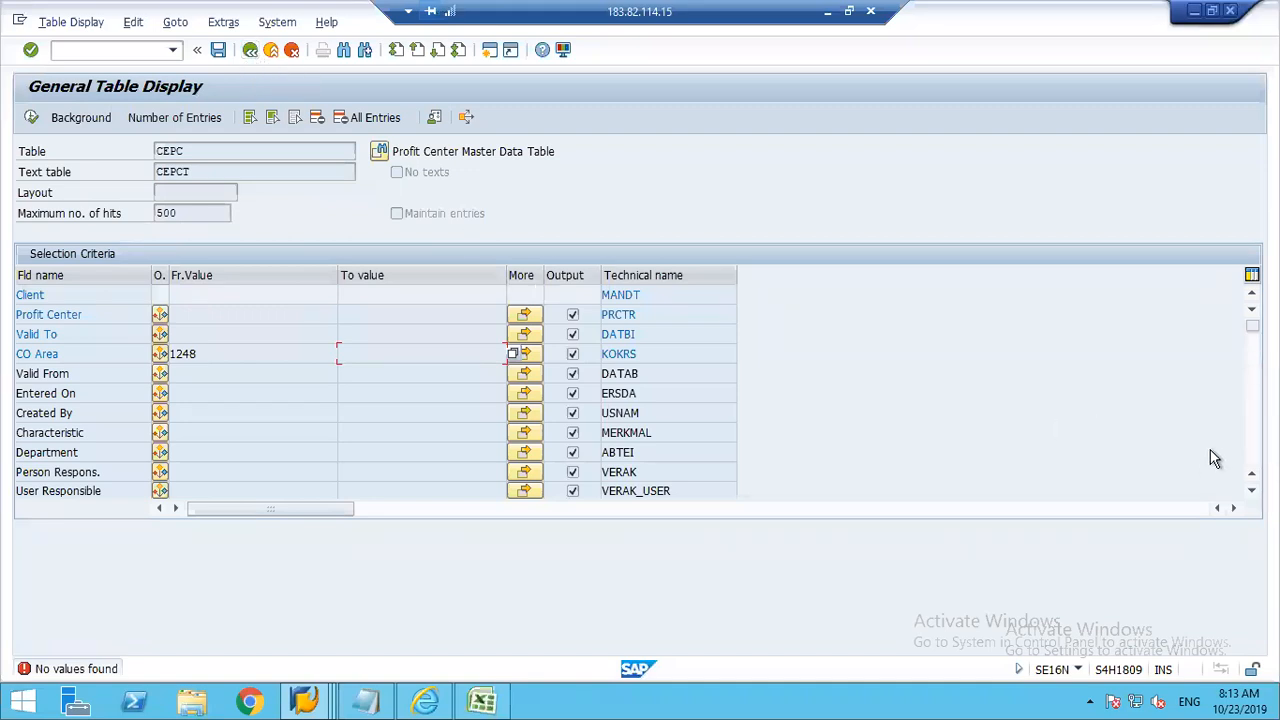
click(1252, 420)
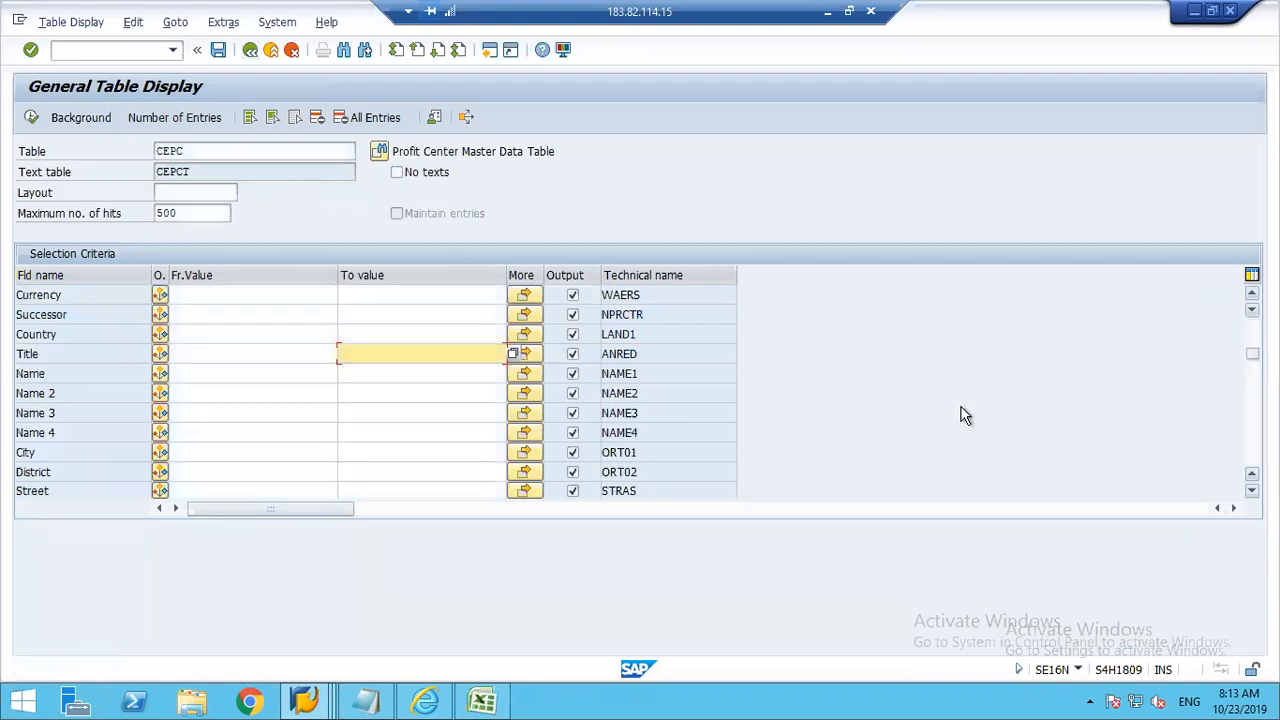
Step: Leave General Table Display, open Display Profit Center with transaction ke53 and set the CO Area to 1248
click(250, 50)
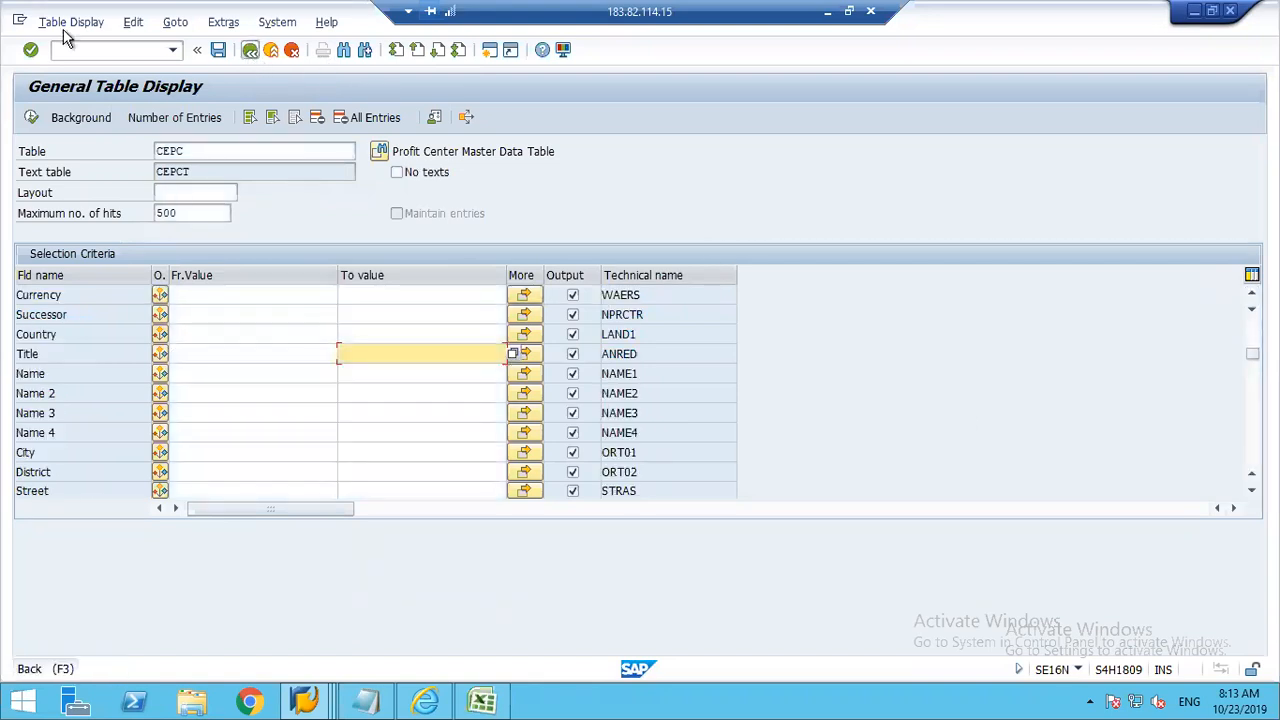
text(ke53)
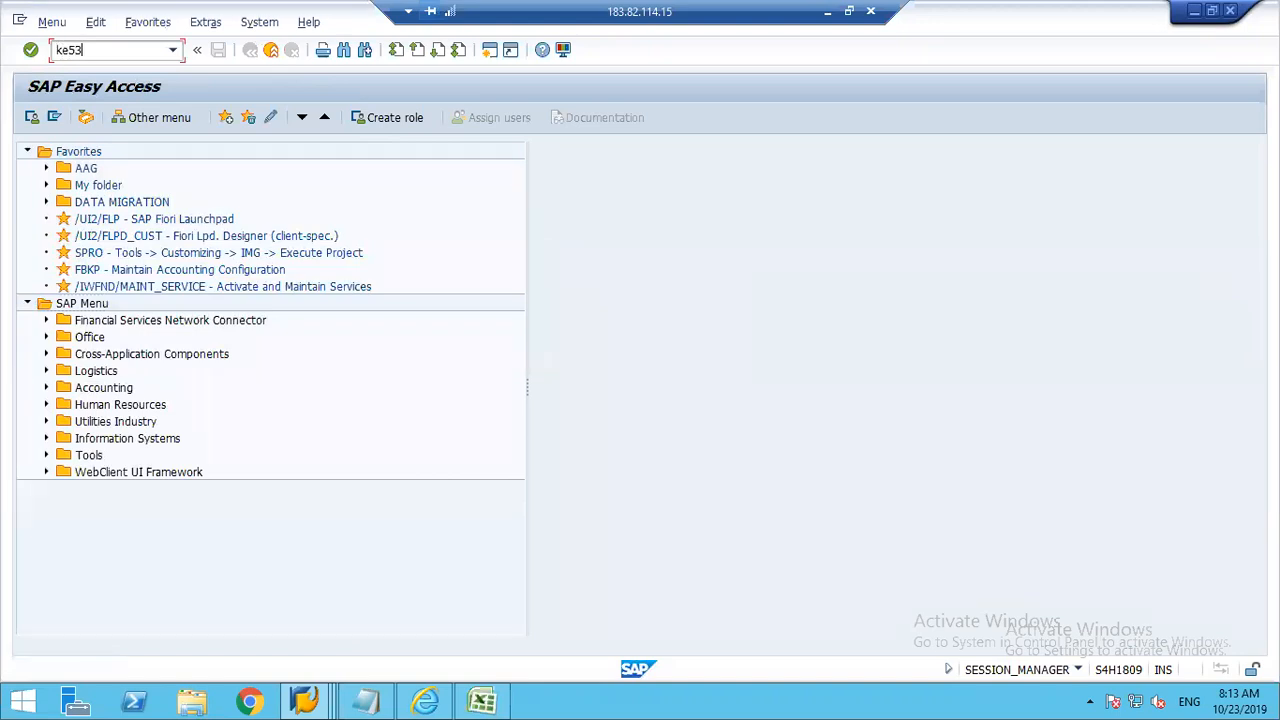
key(Return)
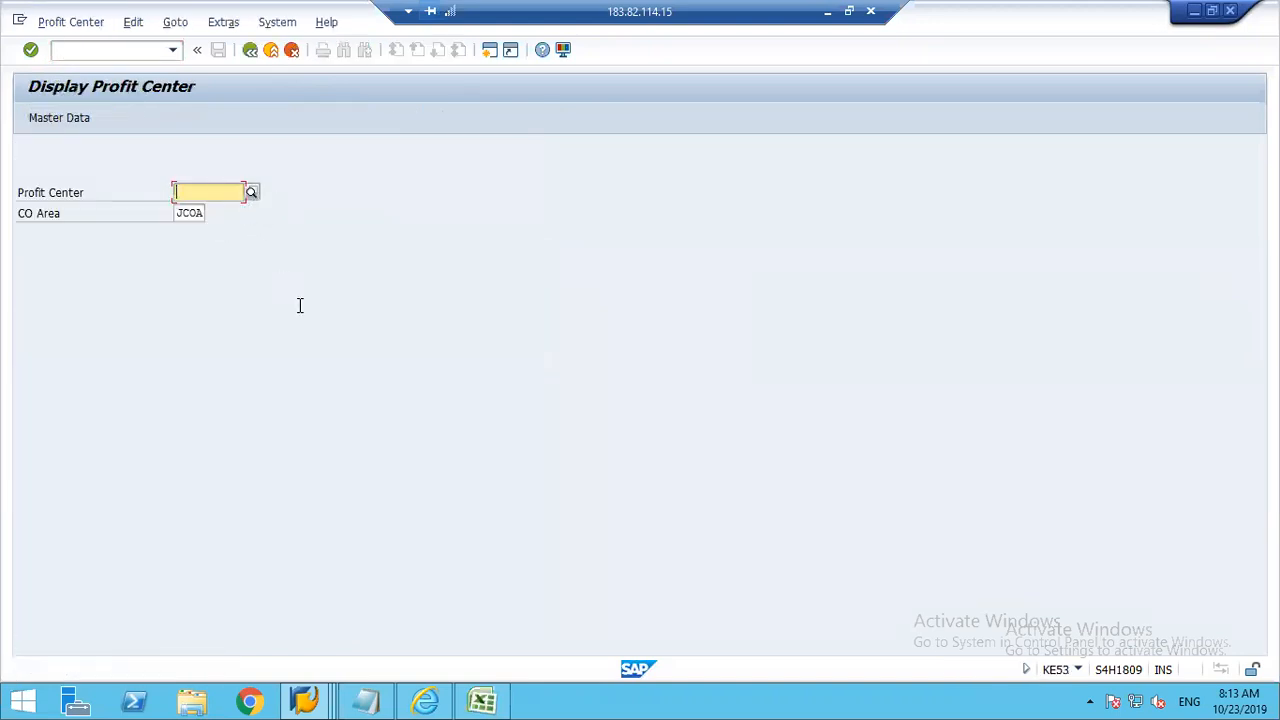
key(Tab)
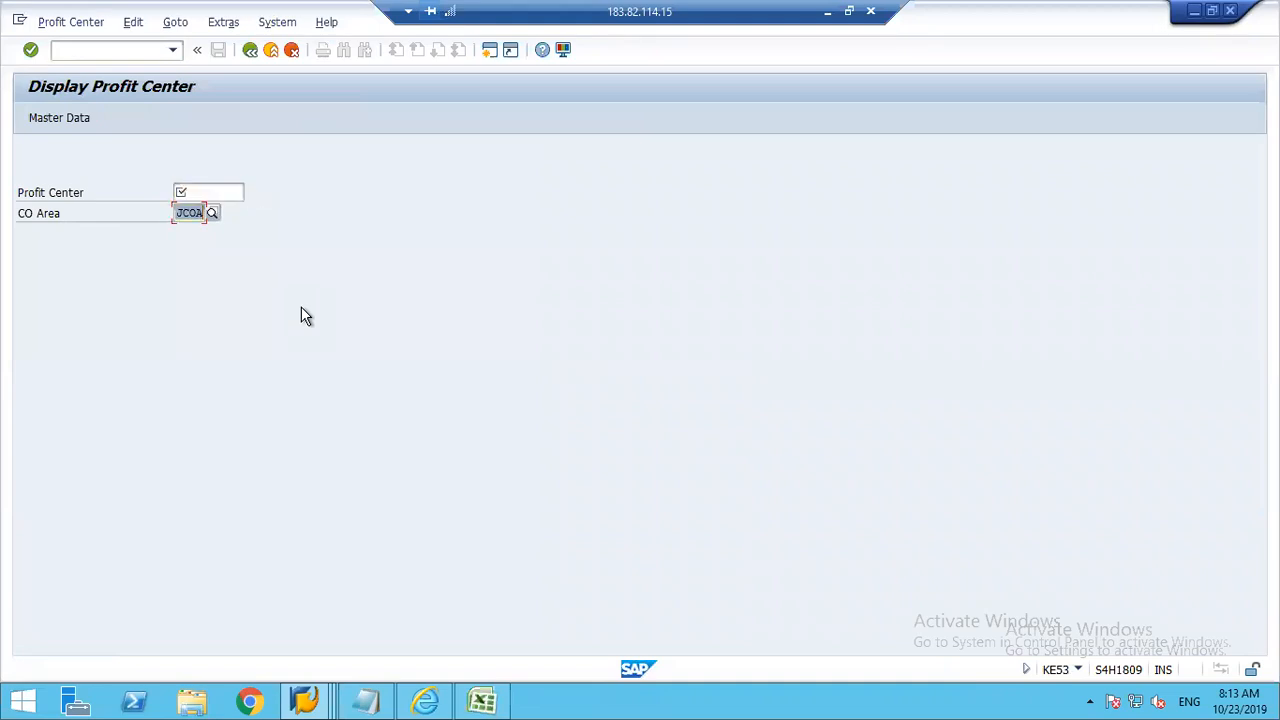
text(1248)
key(Return)
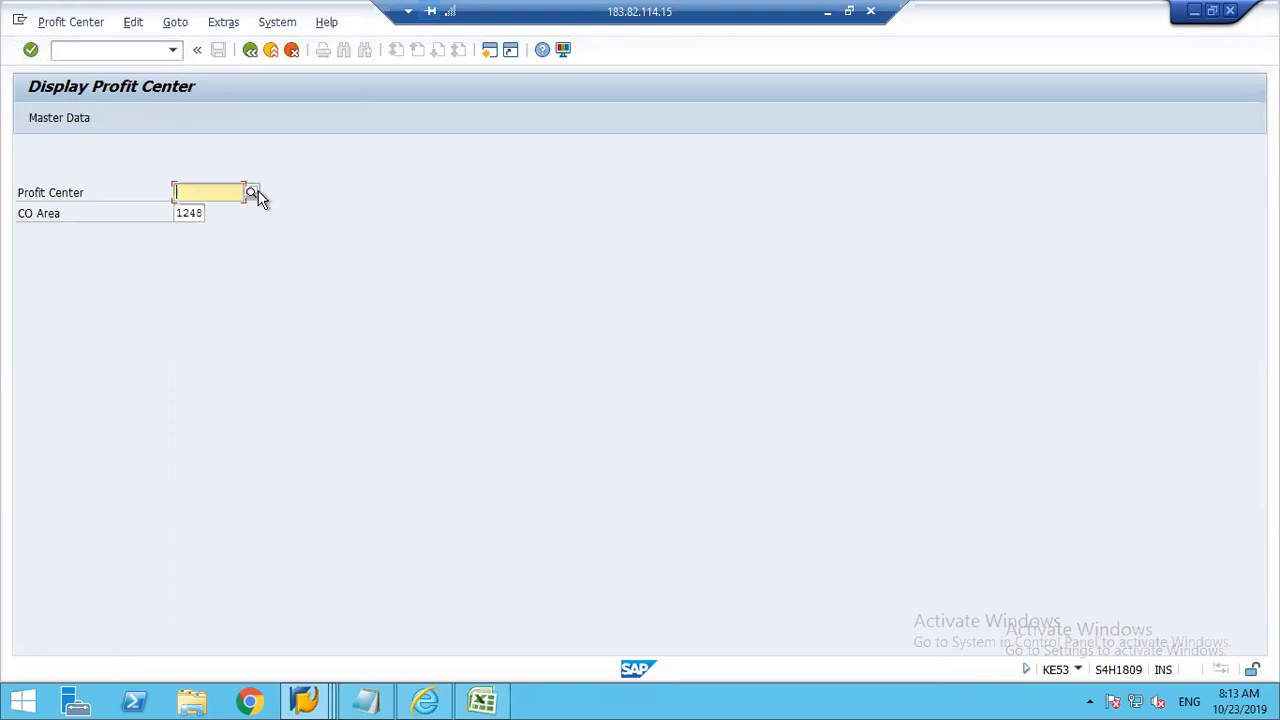
Step: Search for profit centers with the Company Code criterion left blank
click(252, 193)
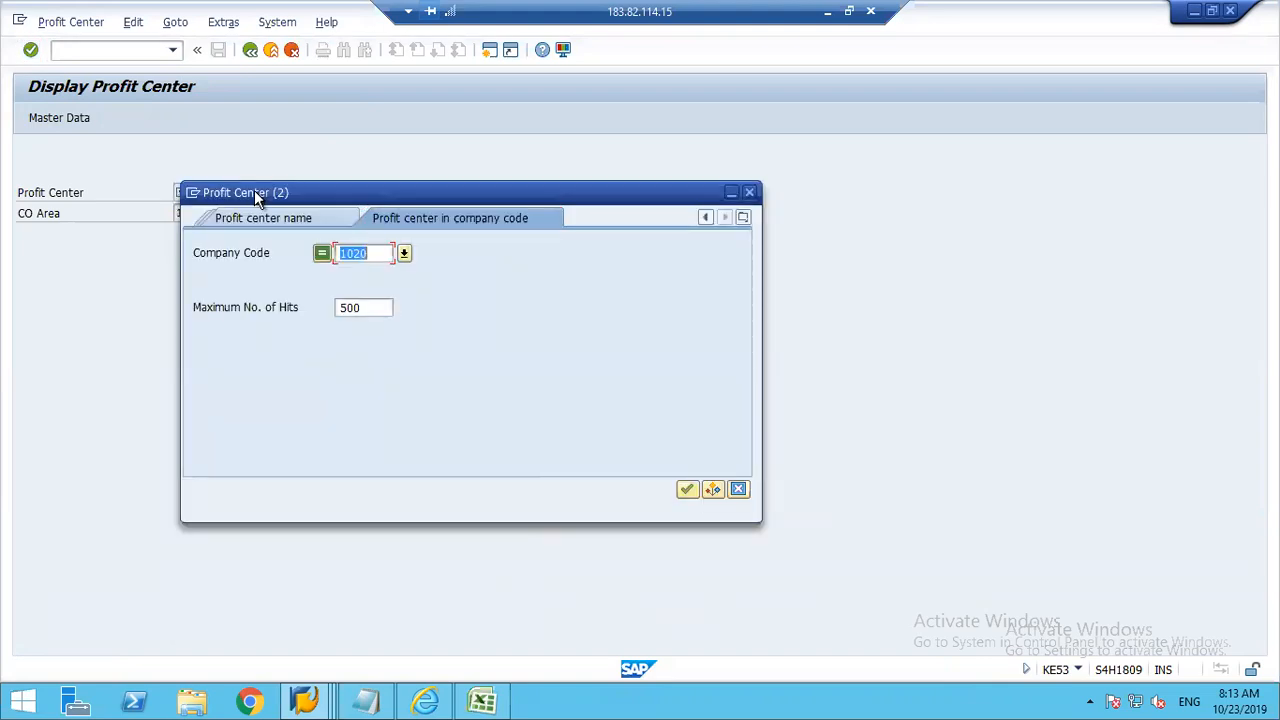
key(BackSpace)
click(689, 489)
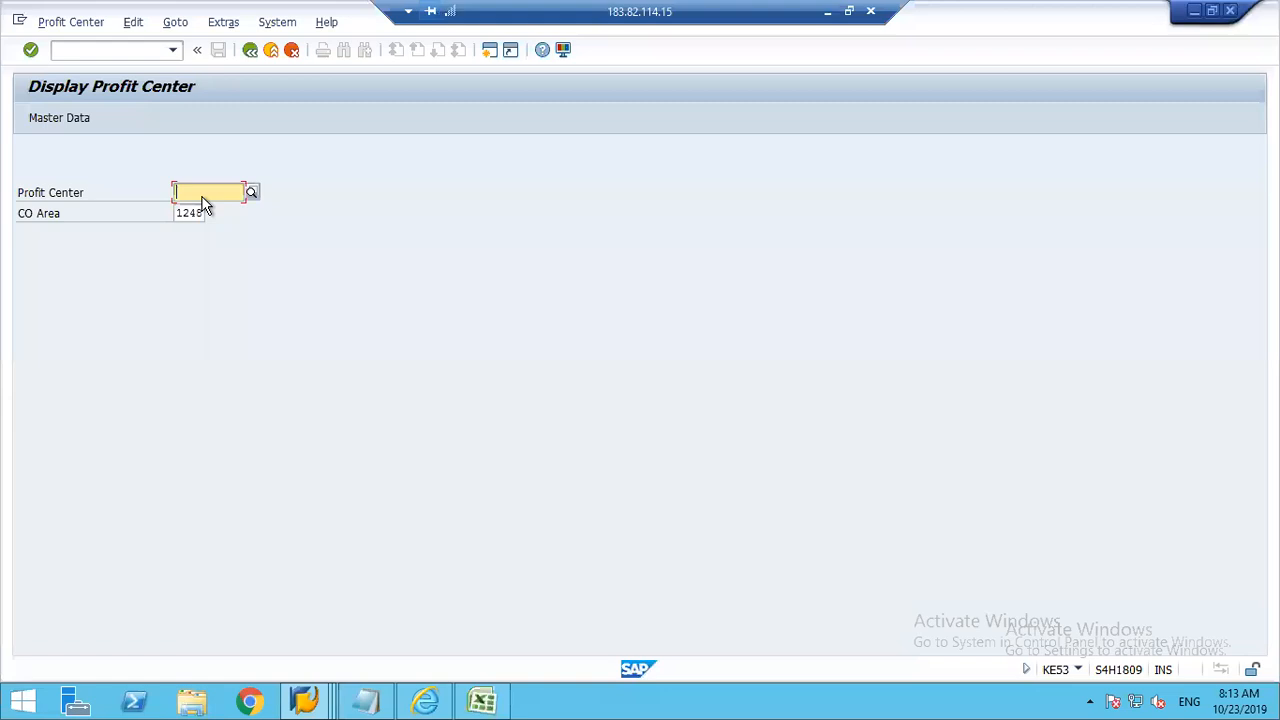
Step: Open transaction /nokks, set the Controlling Area to 1248 and save it
click(71, 49)
text(/nokks)
key(Return)
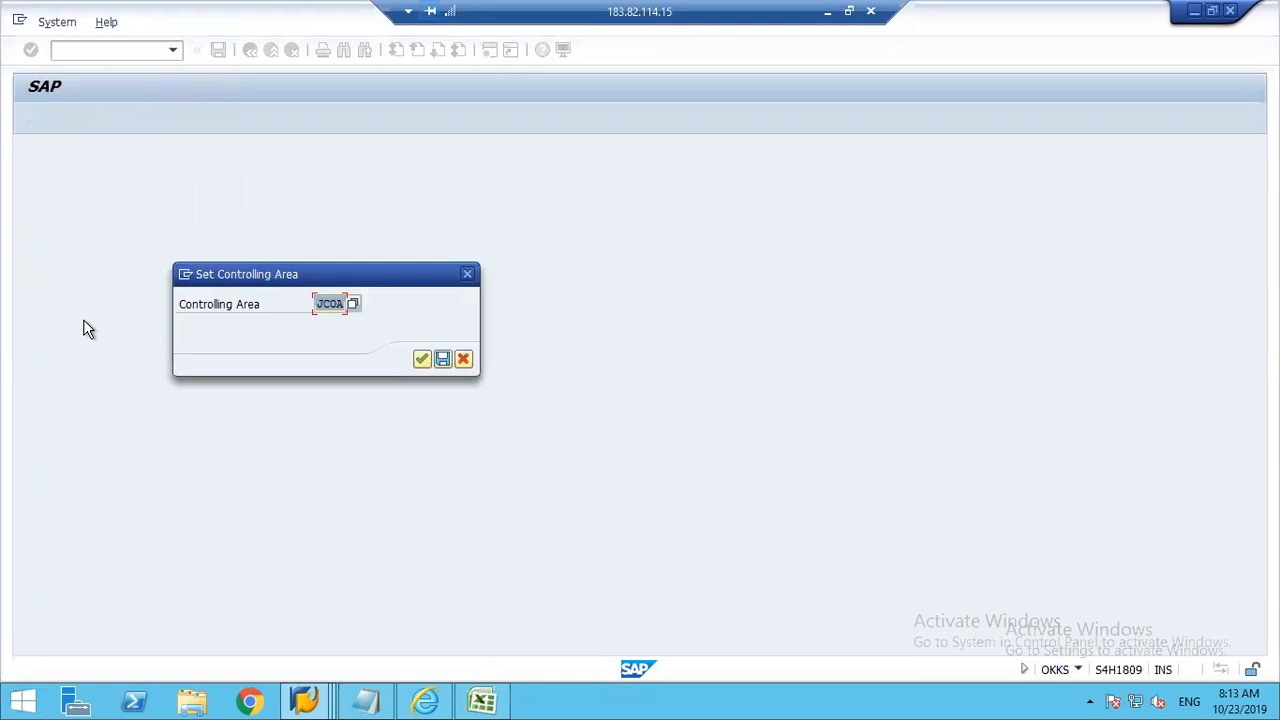
text(1248)
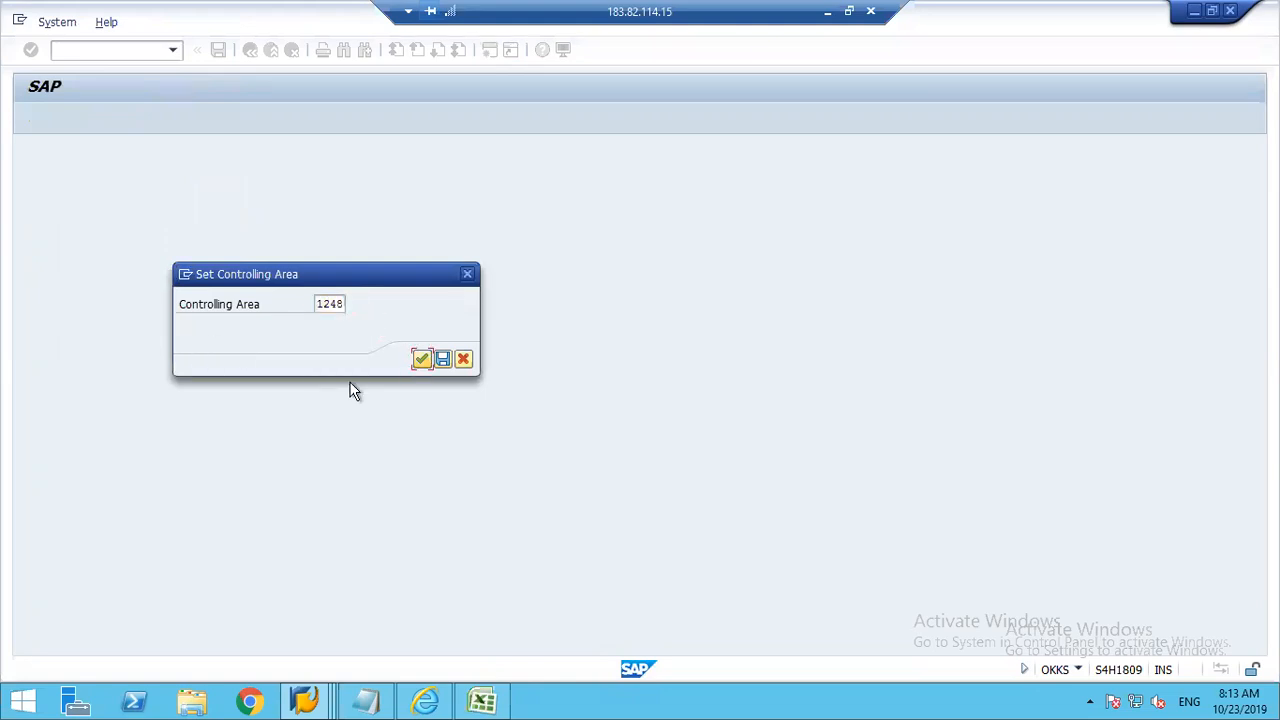
click(443, 358)
Step: Reopen Display Profit Center with transaction ke53 and call up the search help for the Profit Center
click(67, 51)
text(ke)
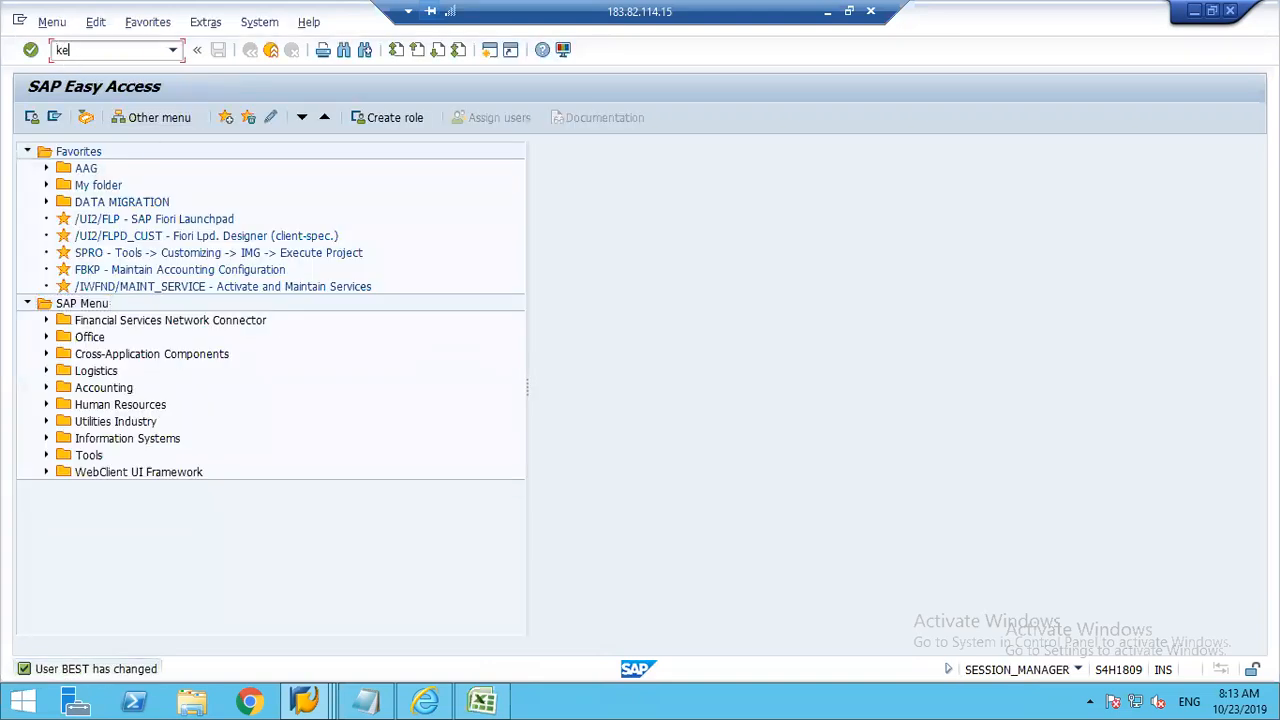
text(53)
key(Return)
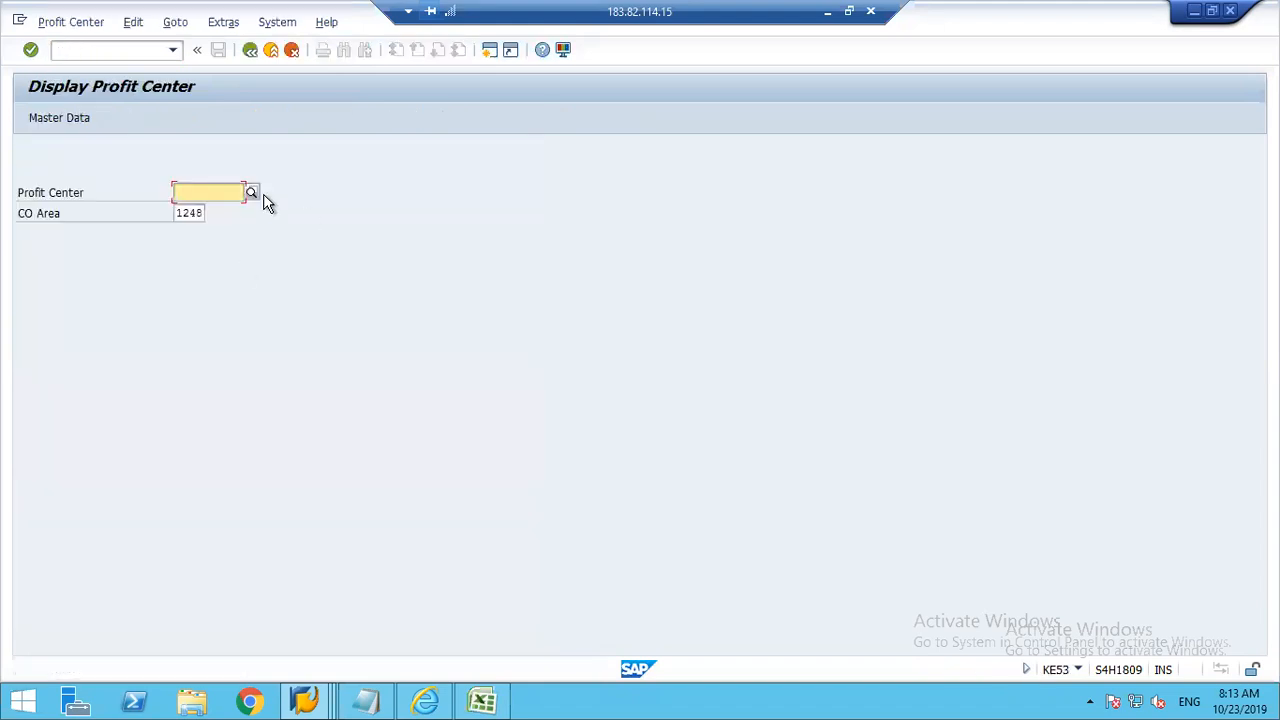
click(249, 193)
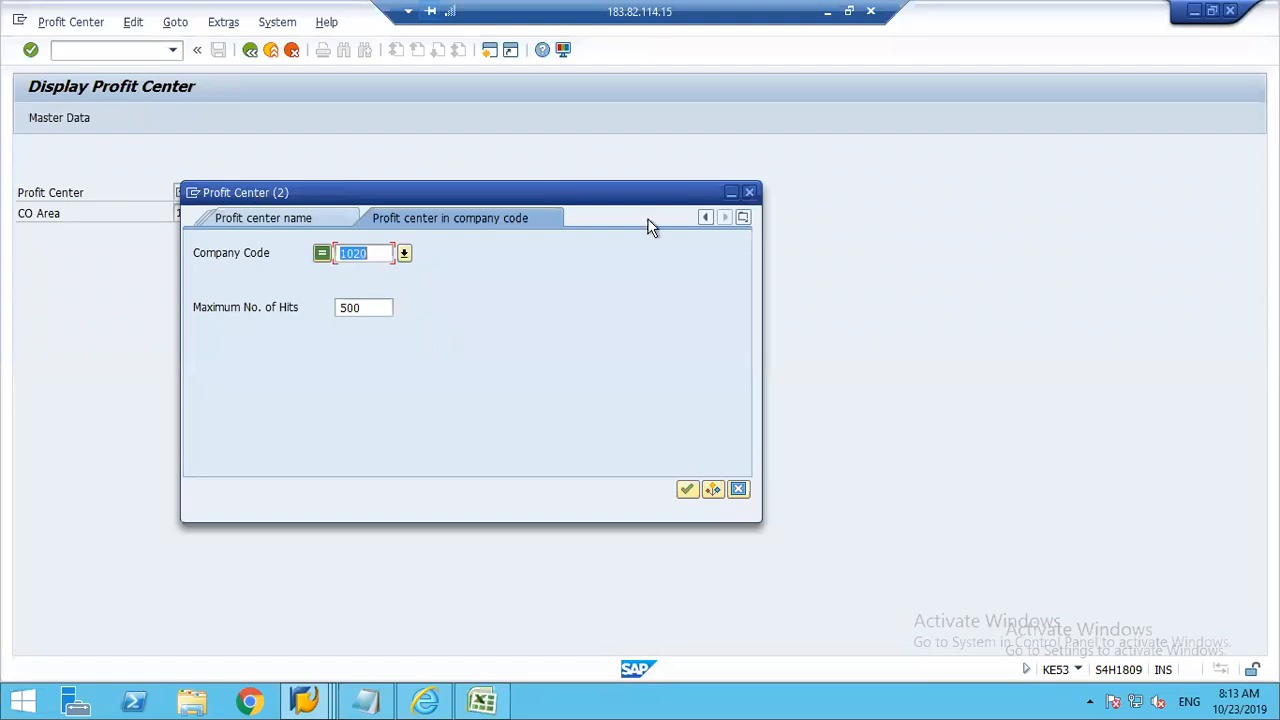
Step: Look up the profit centers in Company Code 1248, then close the list without picking one
click(745, 217)
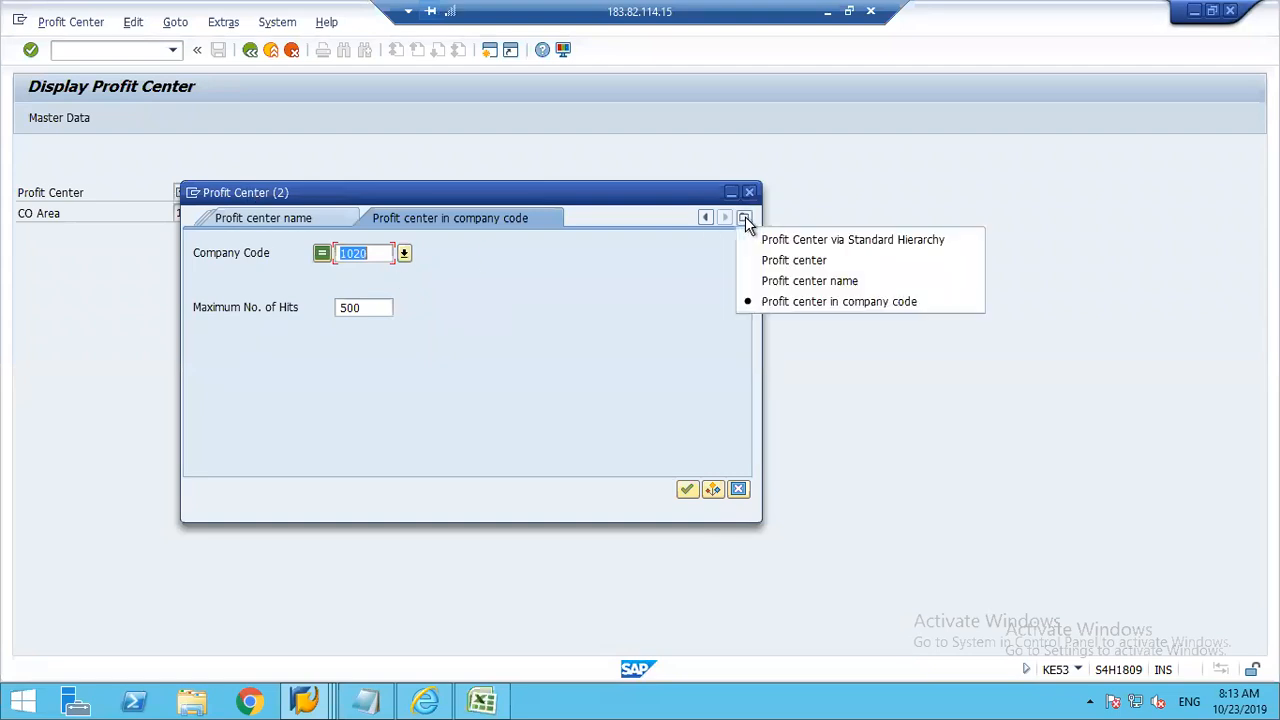
click(370, 257)
click(370, 255)
key(BackSpace)
key(BackSpace)
text(248)
key(Tab)
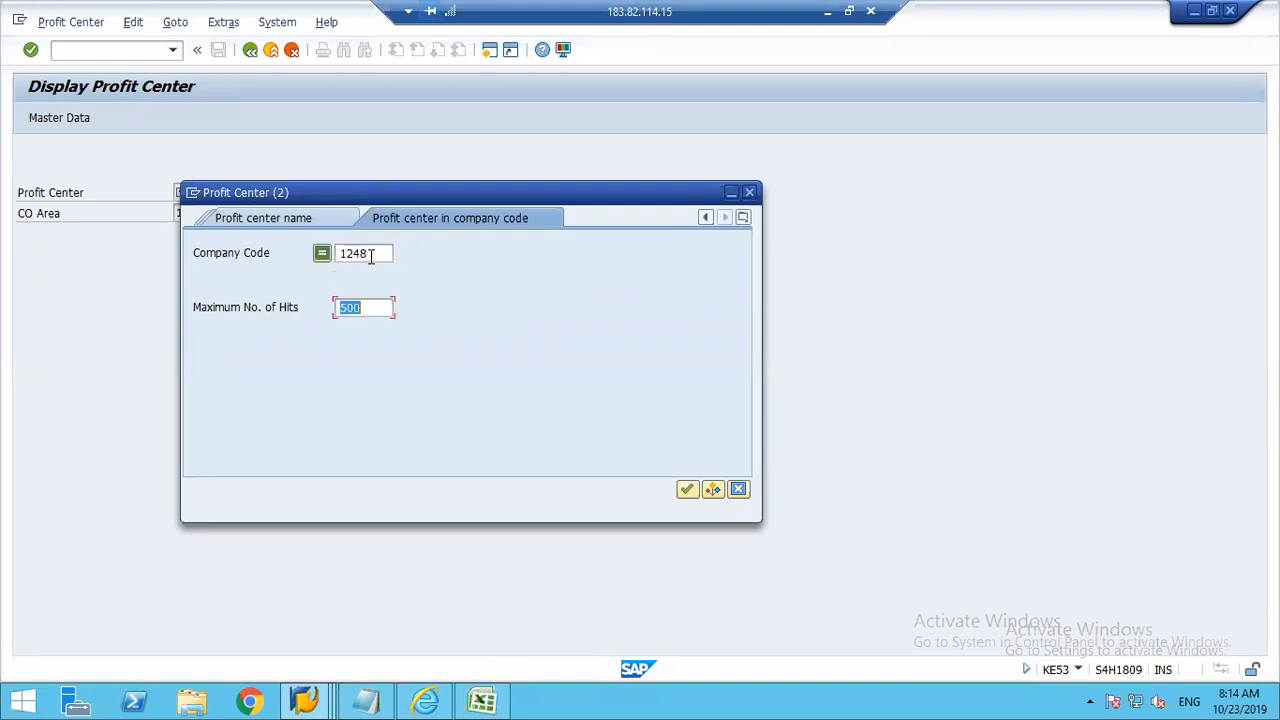
click(694, 488)
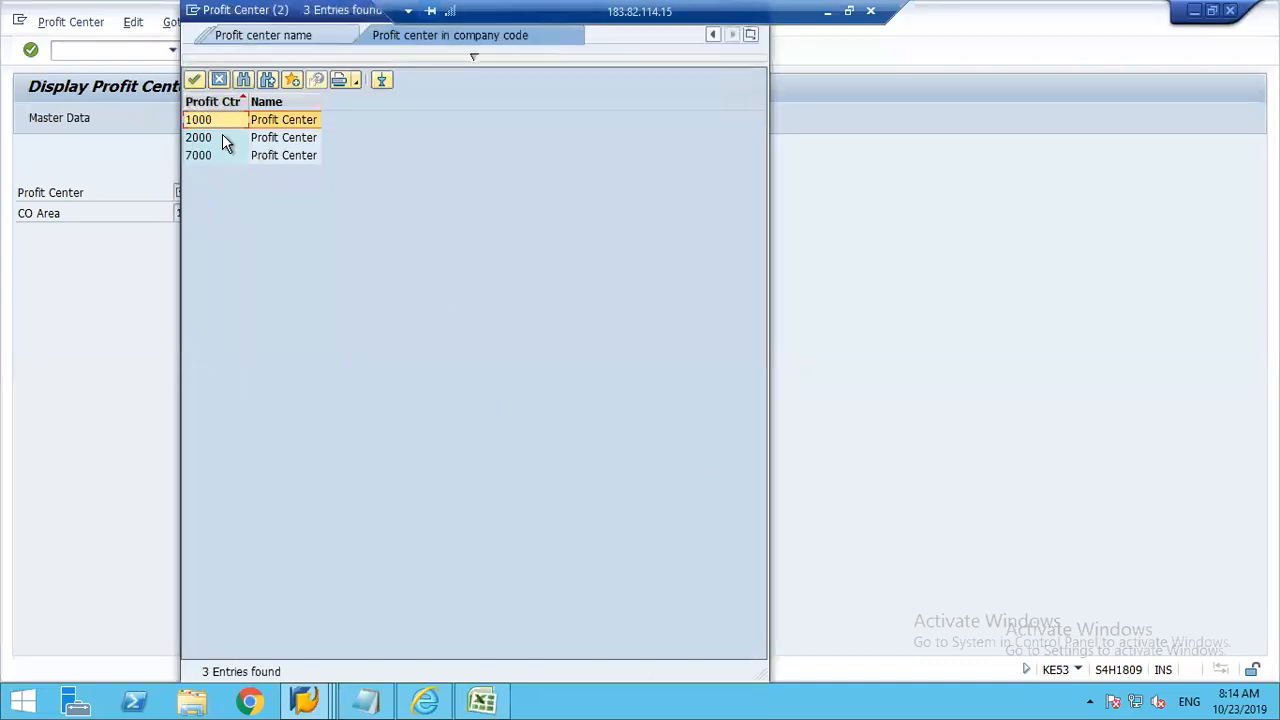
click(220, 80)
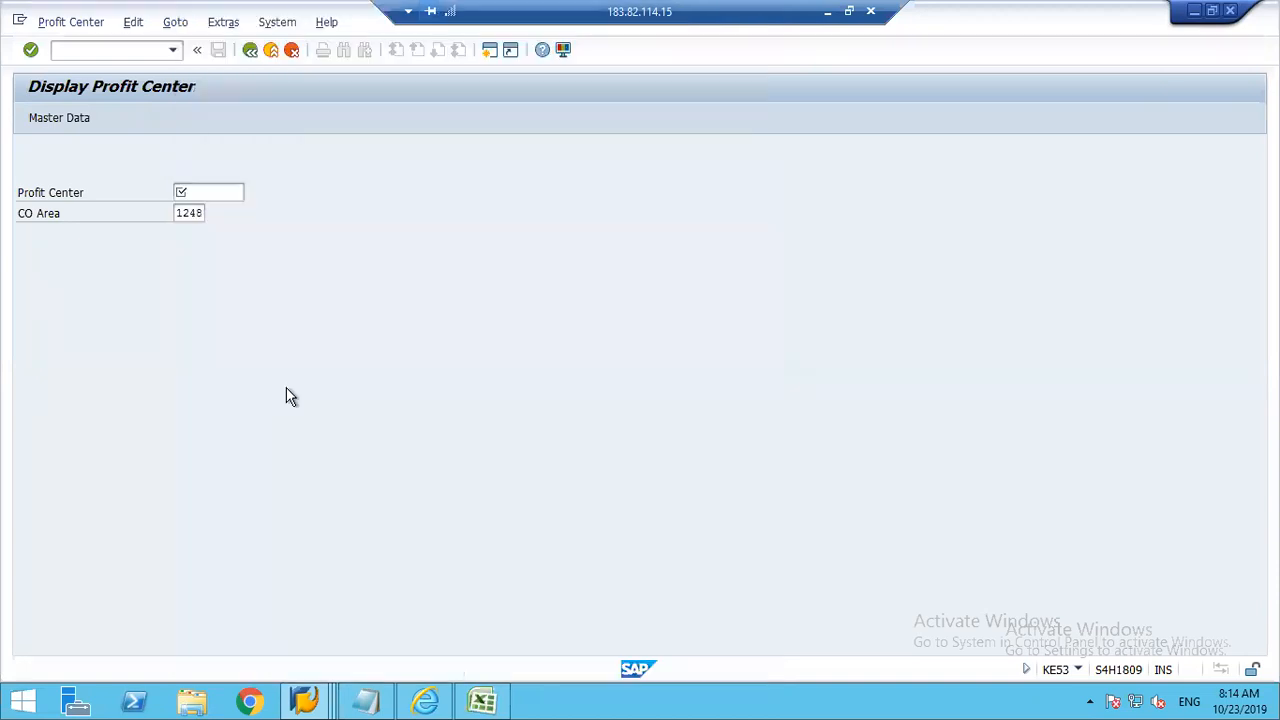
Step: Switch to the Excel sheet and set the Profit Center in F4 to F7 to 1000, 2000, 1000 and 2000
click(483, 700)
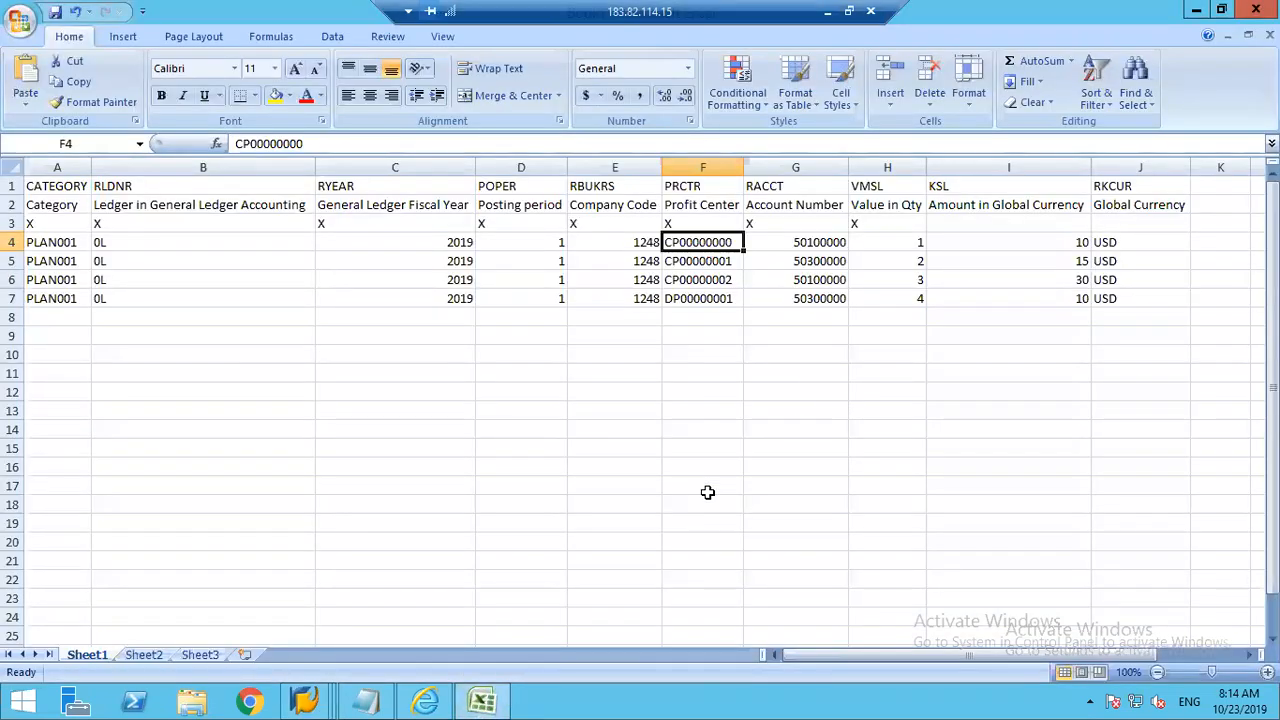
text(100)
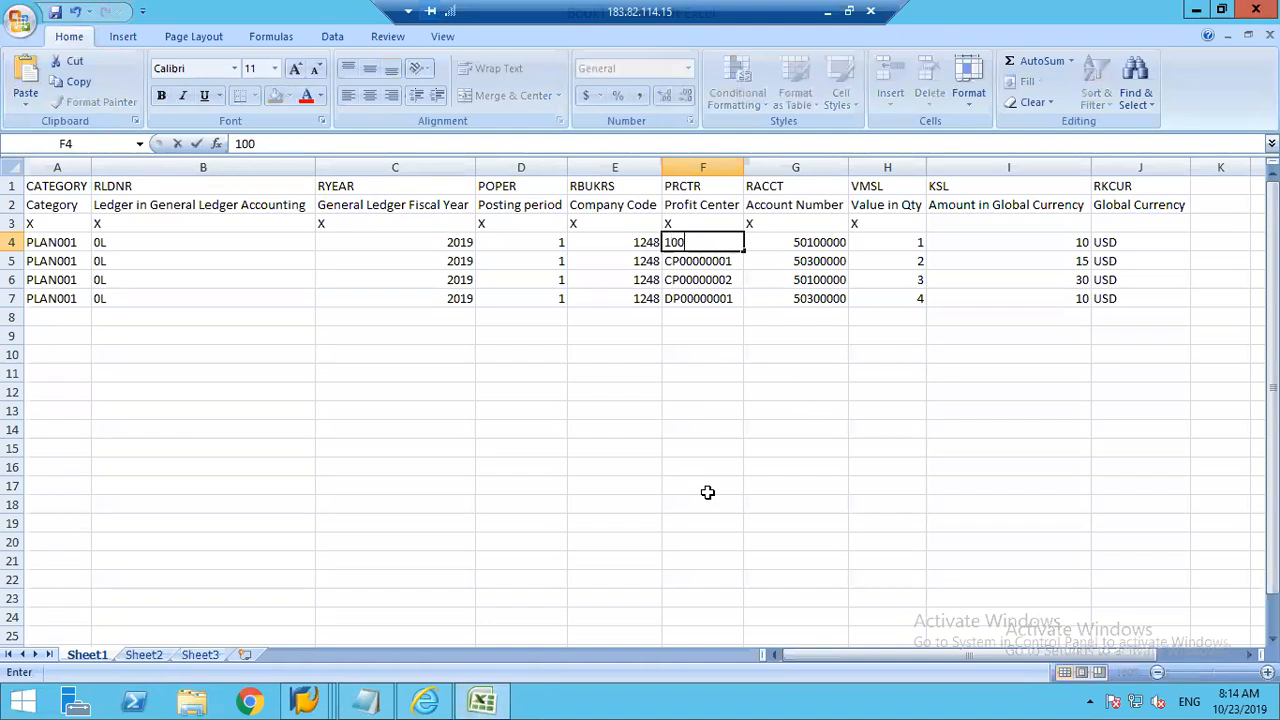
text(0)
key(Return)
text(2000)
key(Return)
text(1000)
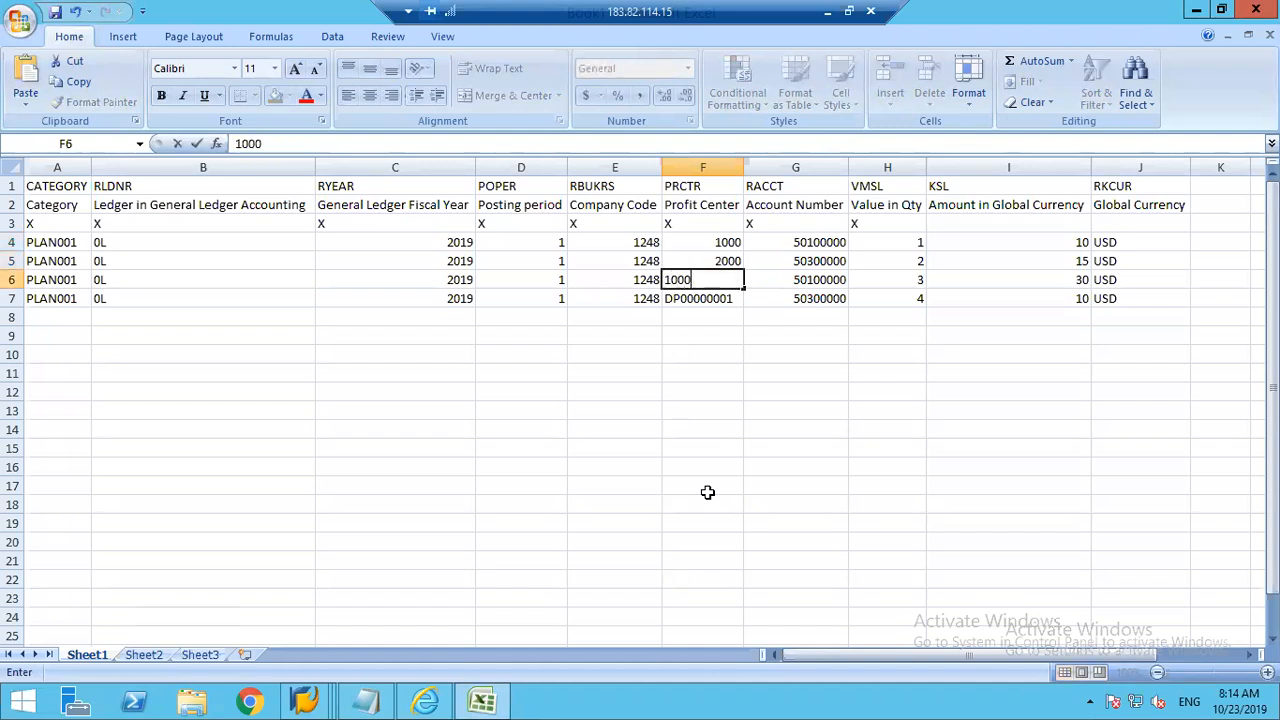
key(Return)
text(2000)
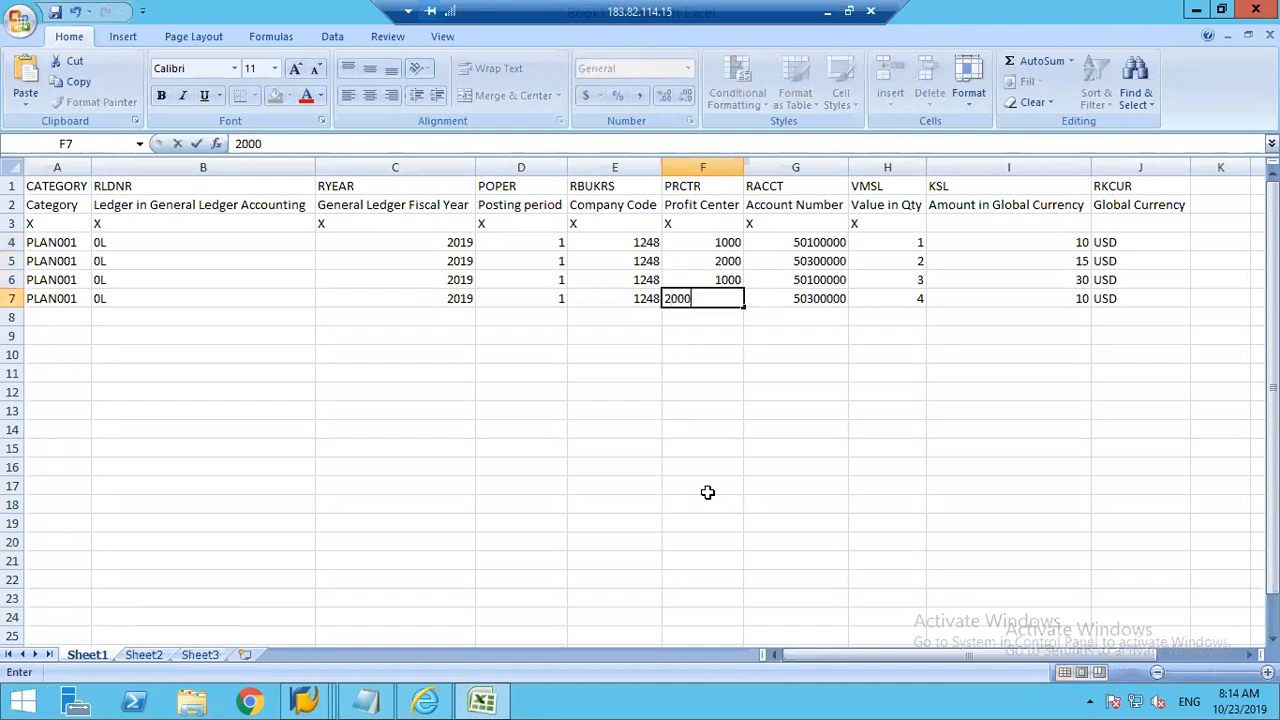
key(Tab)
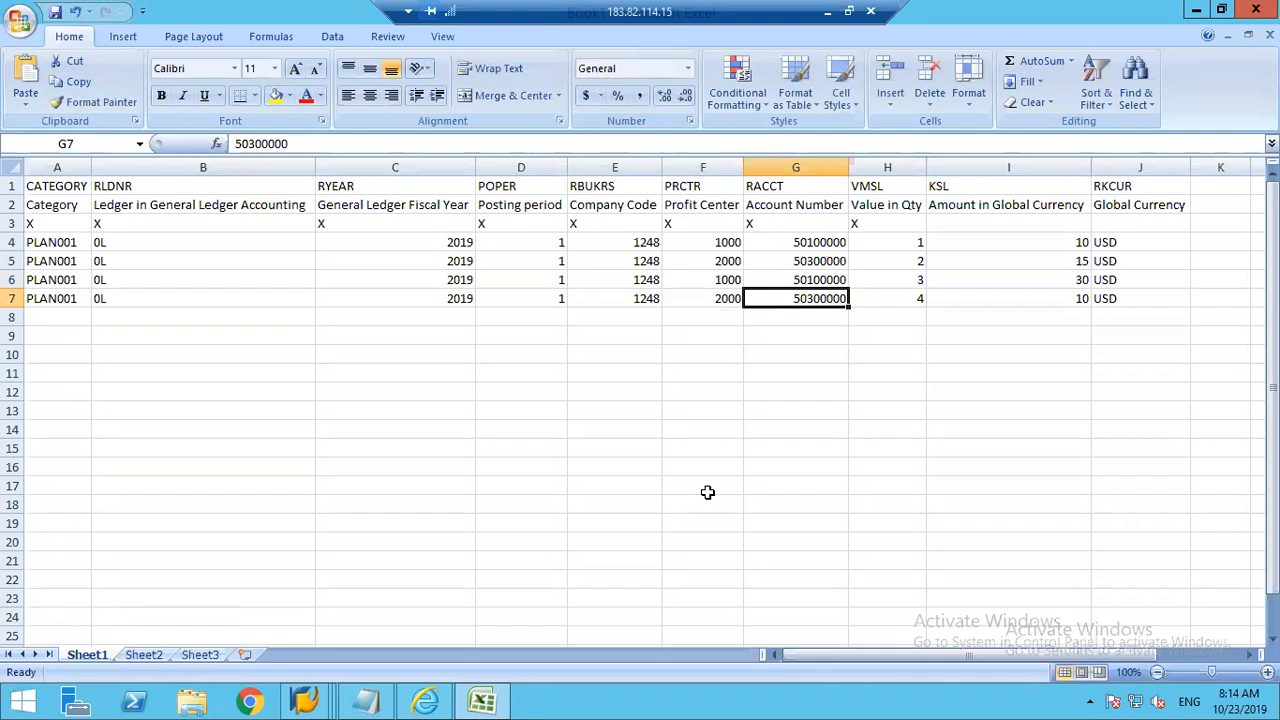
Step: Set the Account Number in cell G4 to 400000
key(Up)
key(Up)
key(Up)
key(Up)
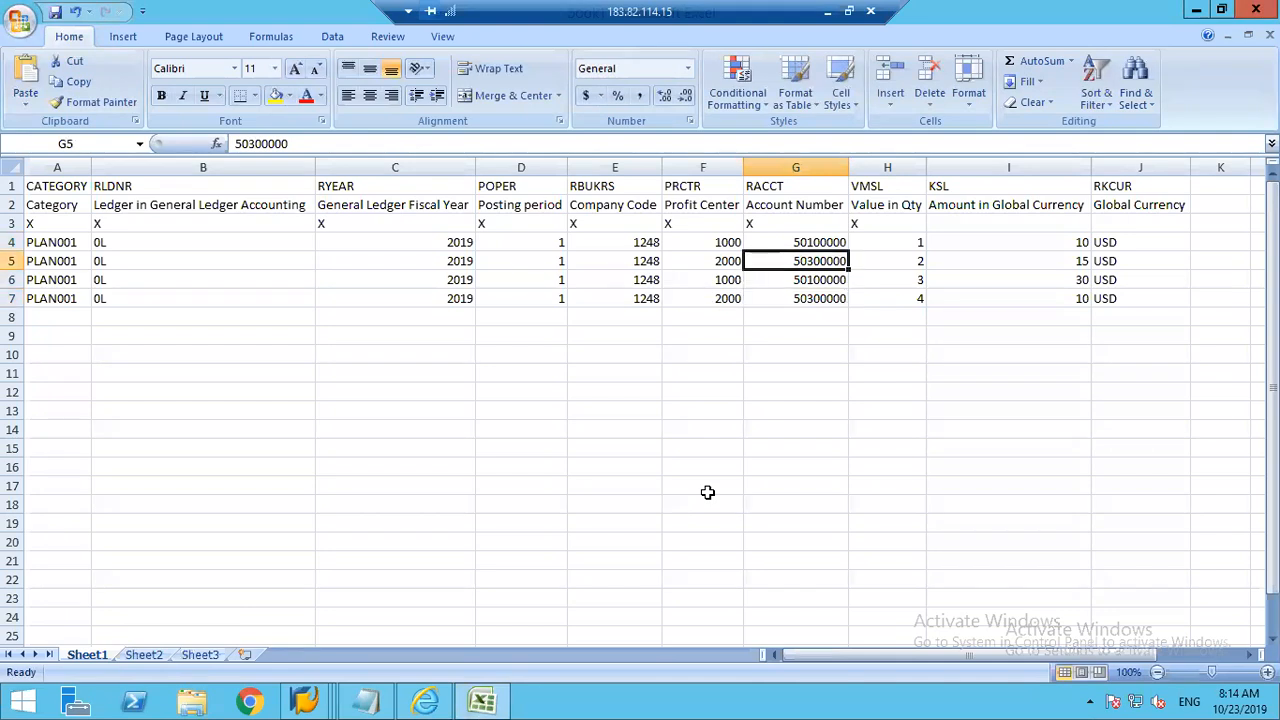
key(Down)
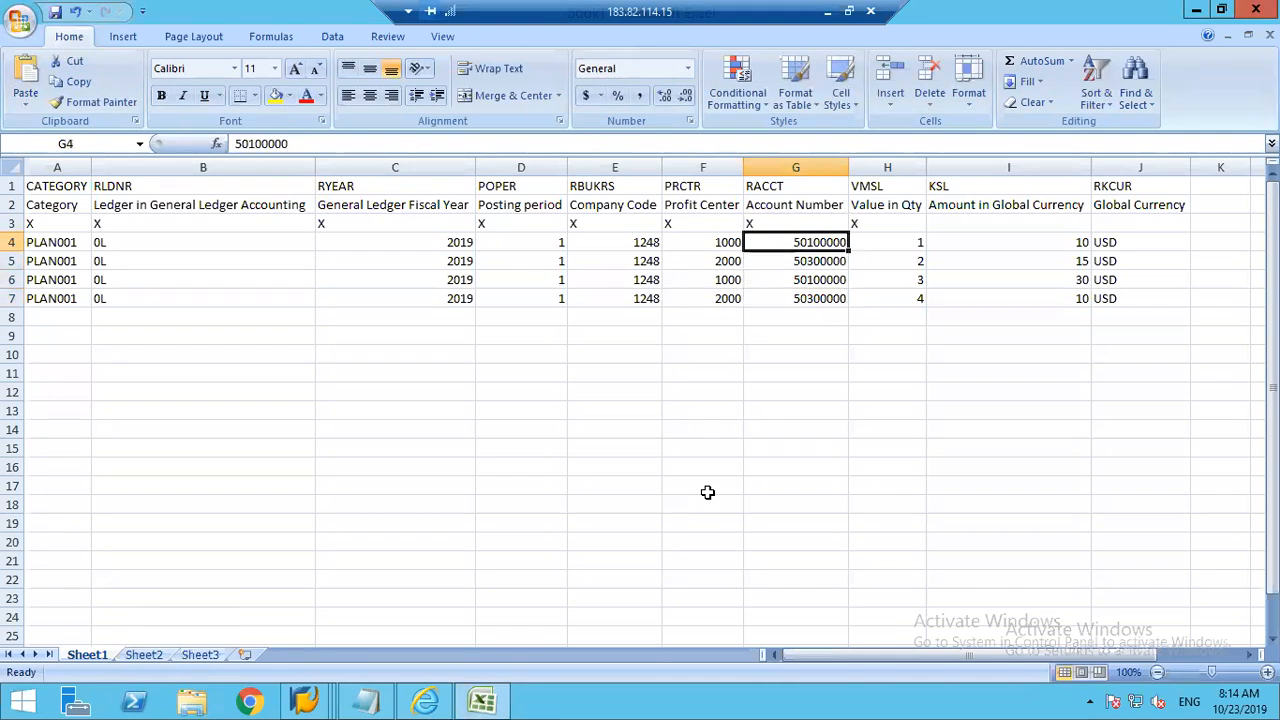
text(400000)
key(Return)
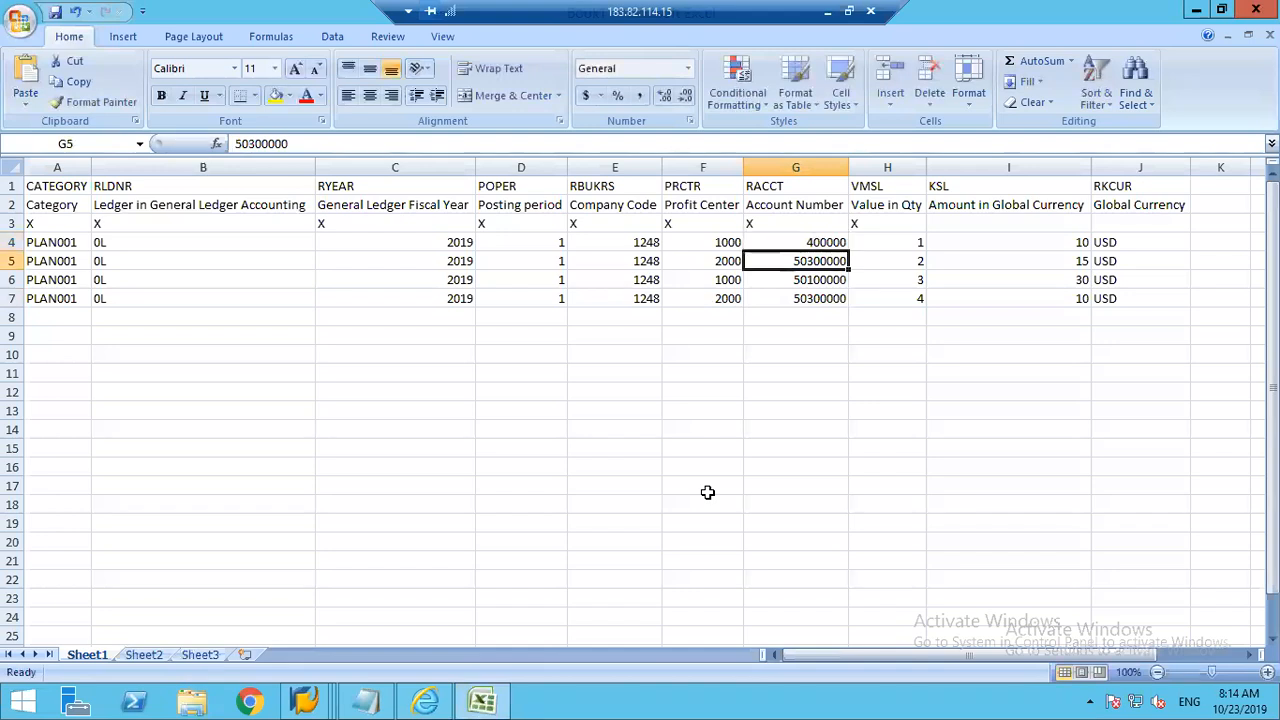
Step: Clear the Account Number cells G5 to G7 and return to G5
key(Delete)
key(Down)
key(Delete)
key(Down)
key(Delete)
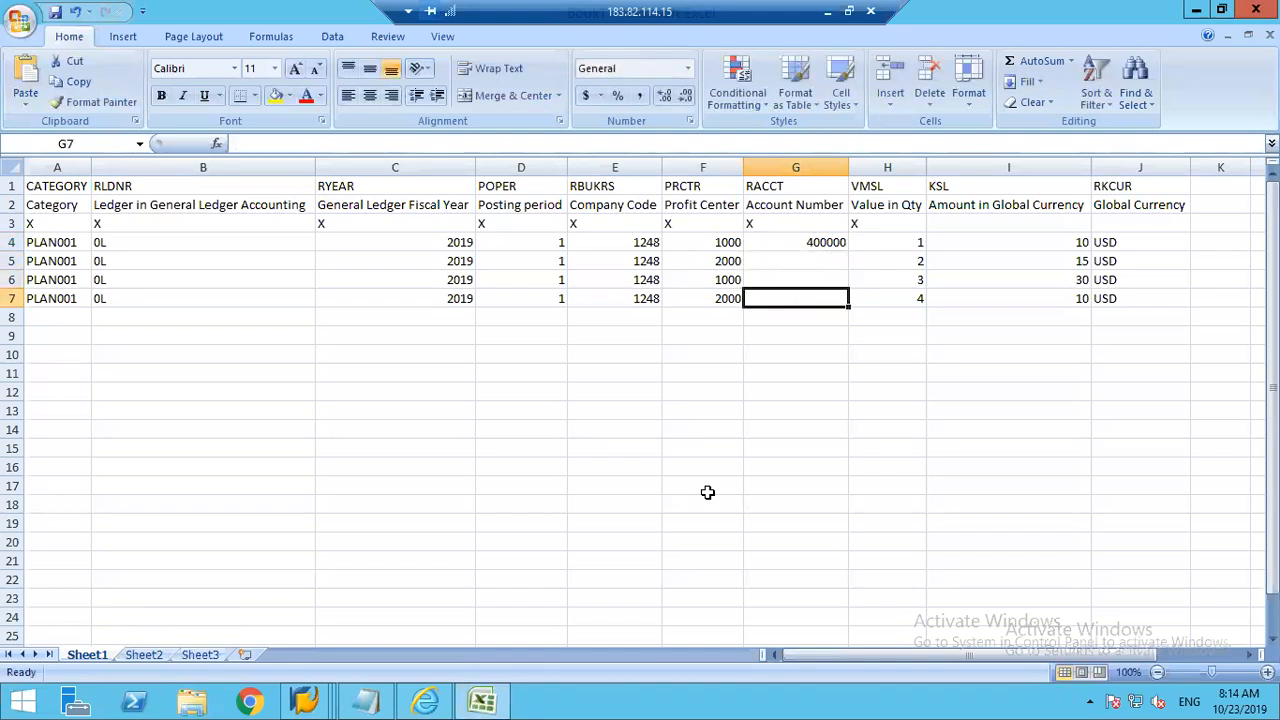
key(Up)
key(Up)
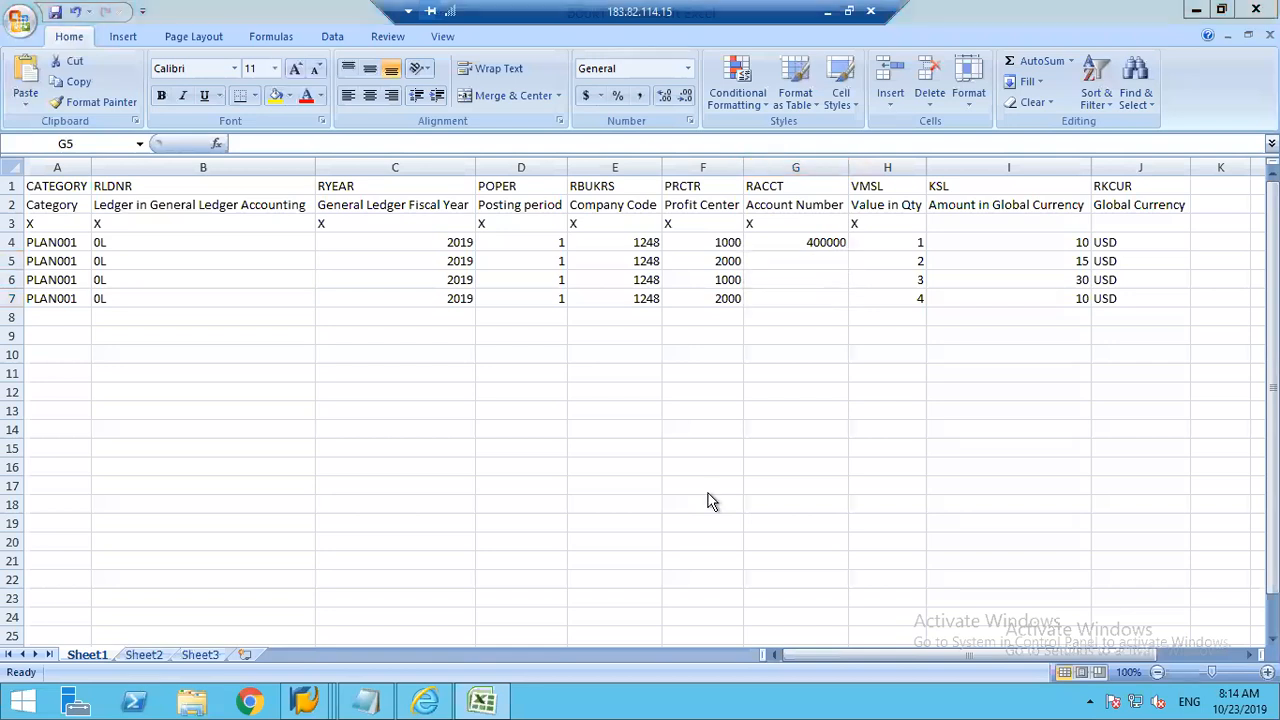
Step: Switch to the SAP window and open Edit G/L Account Centrally with transaction /nfs00
key(alt+Tab)
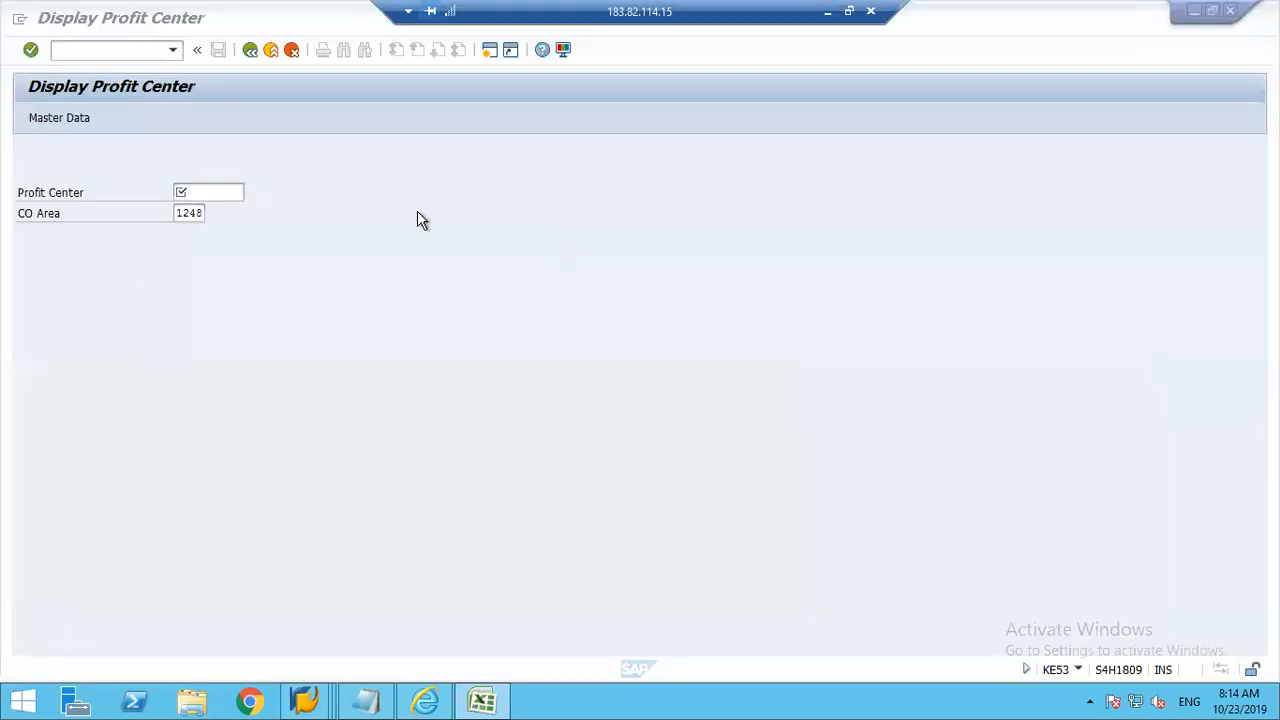
click(103, 50)
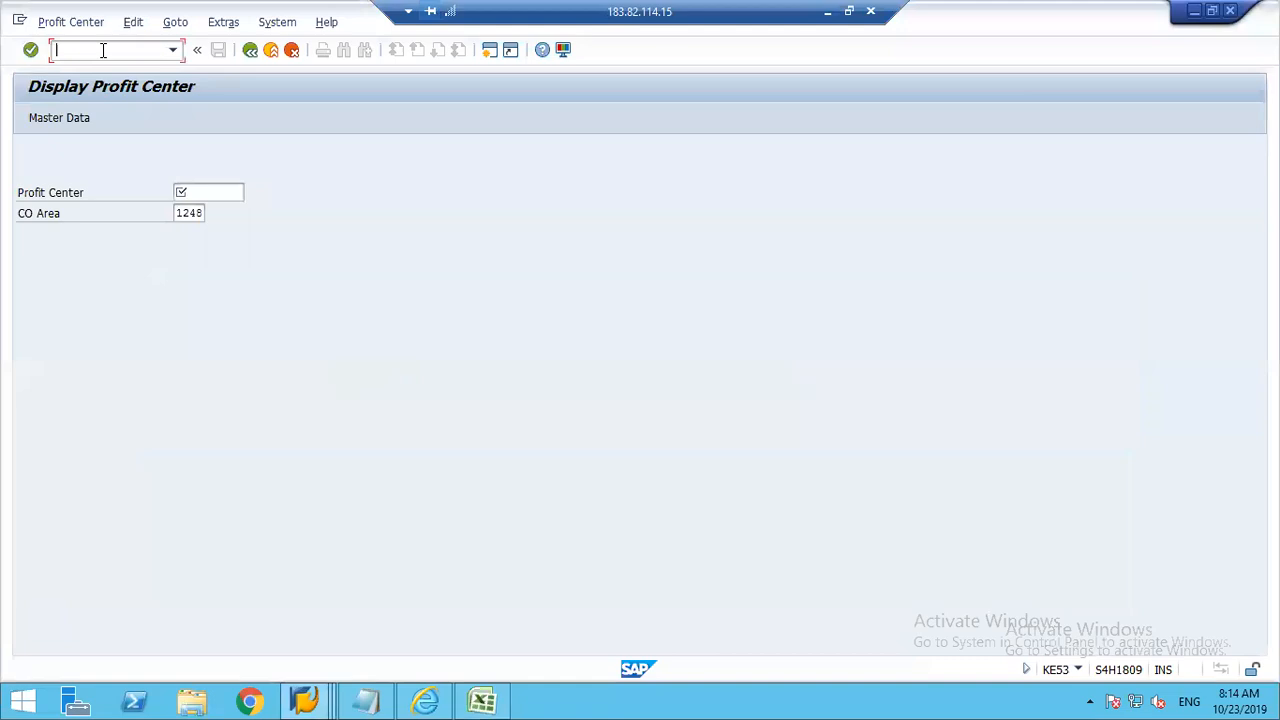
text(/nfs00)
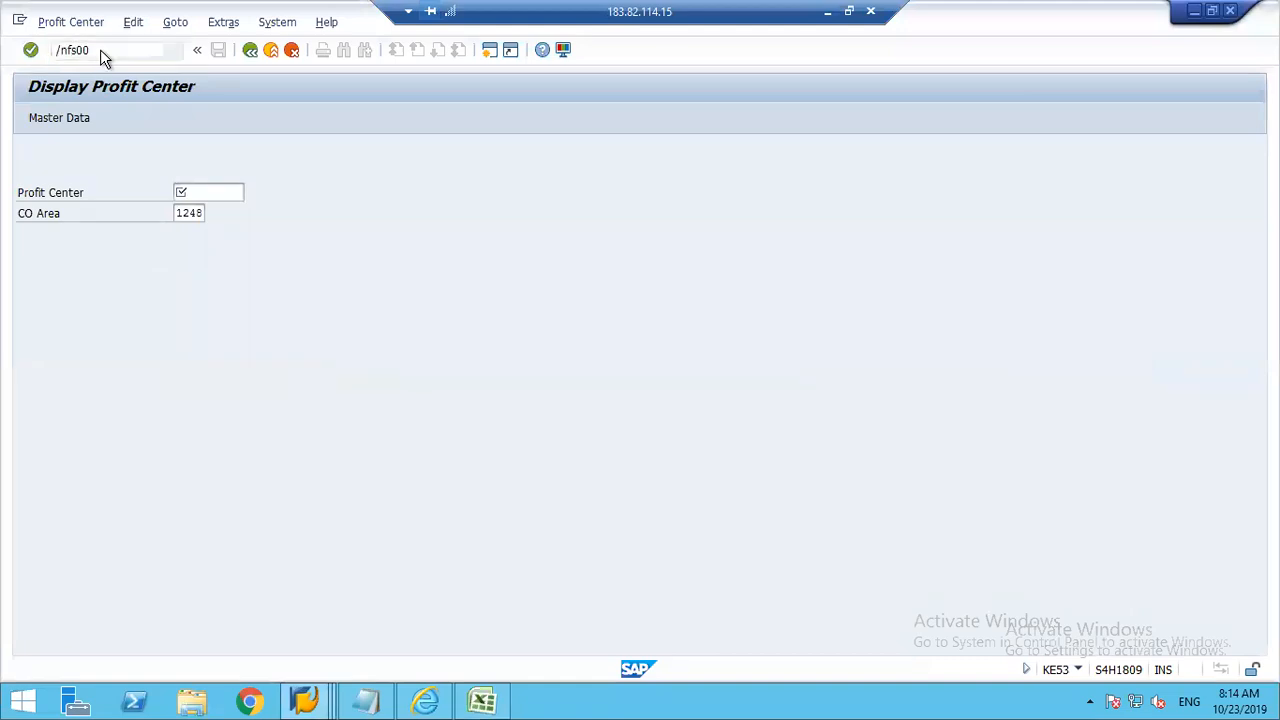
key(Return)
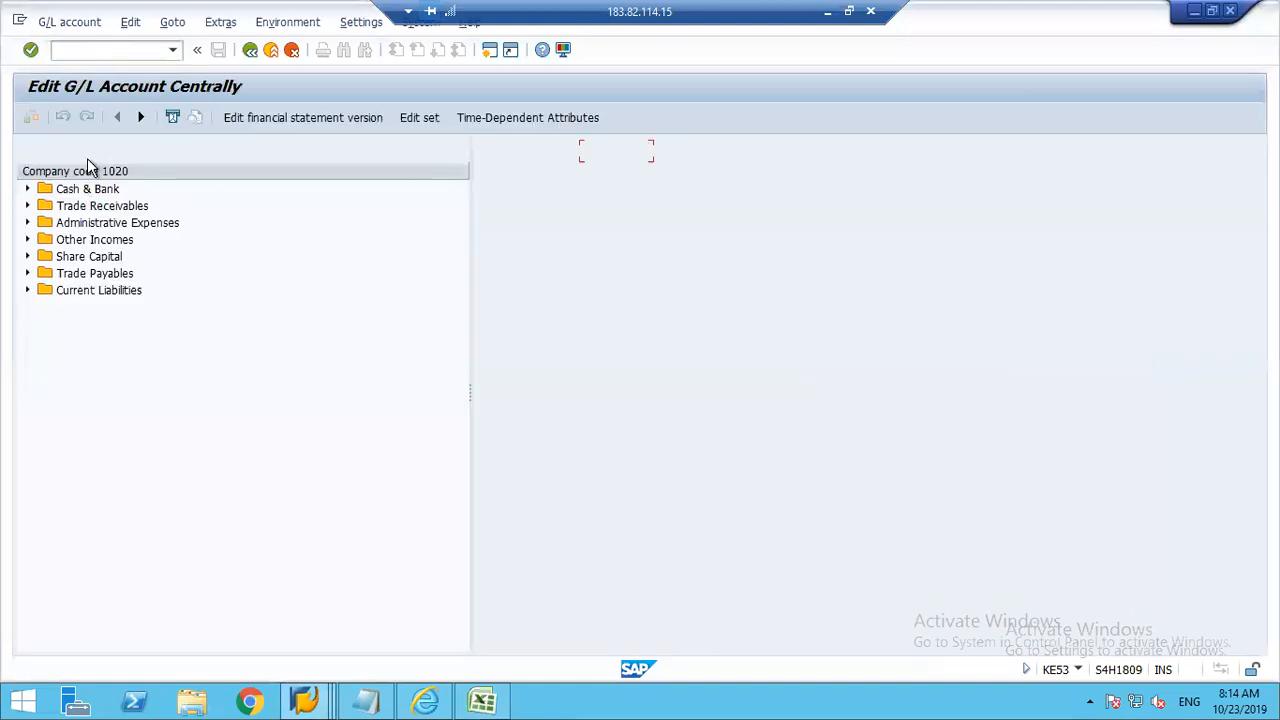
Step: Change the account tree's Company Code to 1248 and expand the Expenses group to view its G/L accounts
click(221, 148)
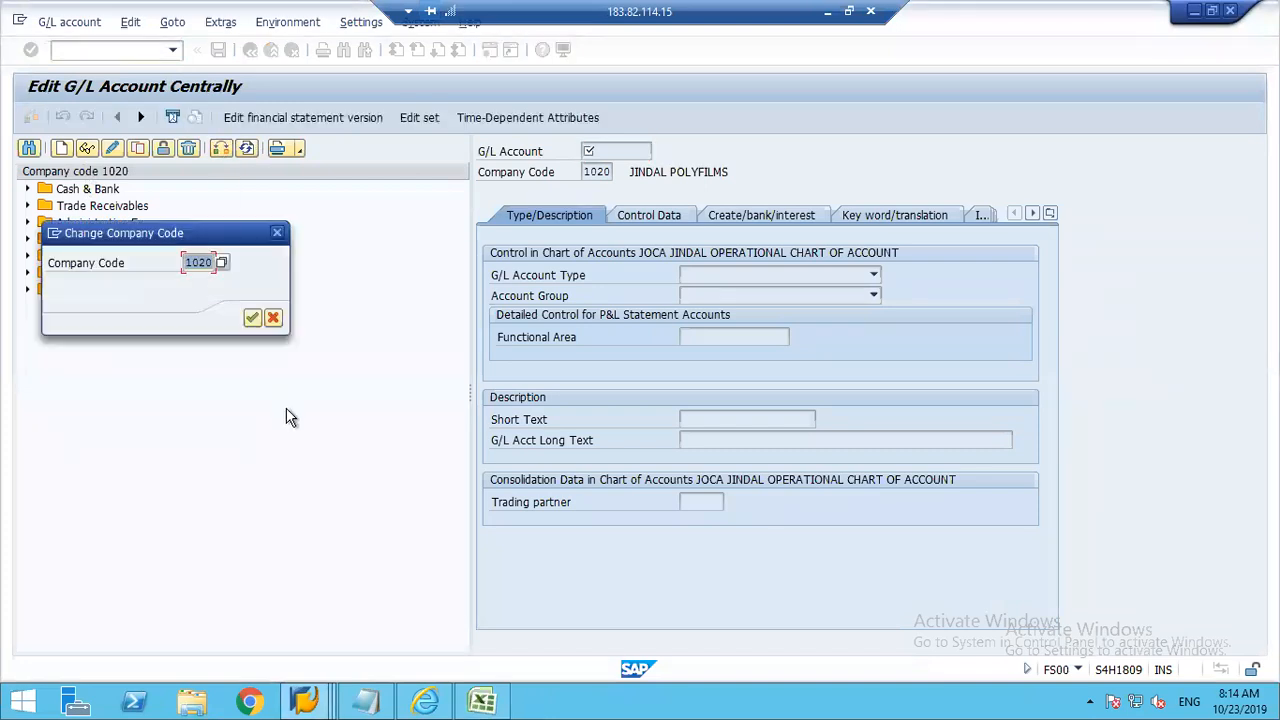
text(1248)
key(Return)
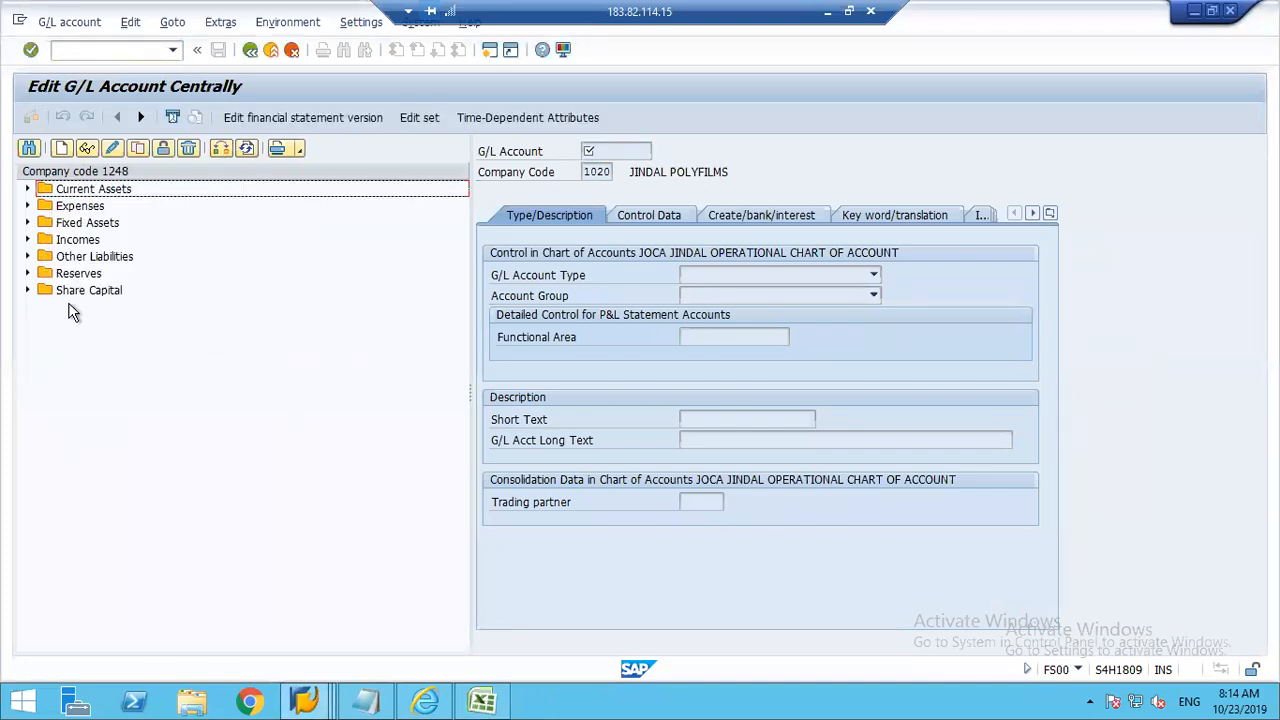
click(26, 206)
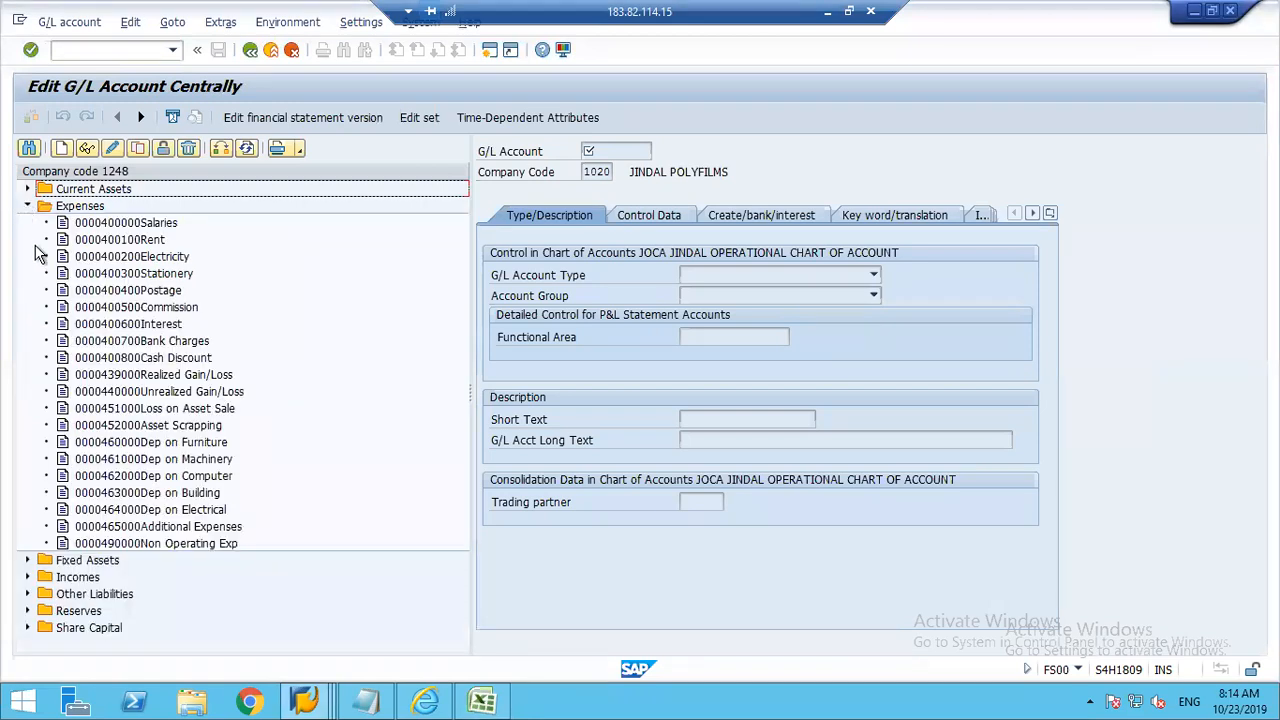
Step: Select cell G4 in Excel, then expand Current Assets in SAP and display the control data of the VAT Receivable account
key(alt+Tab)
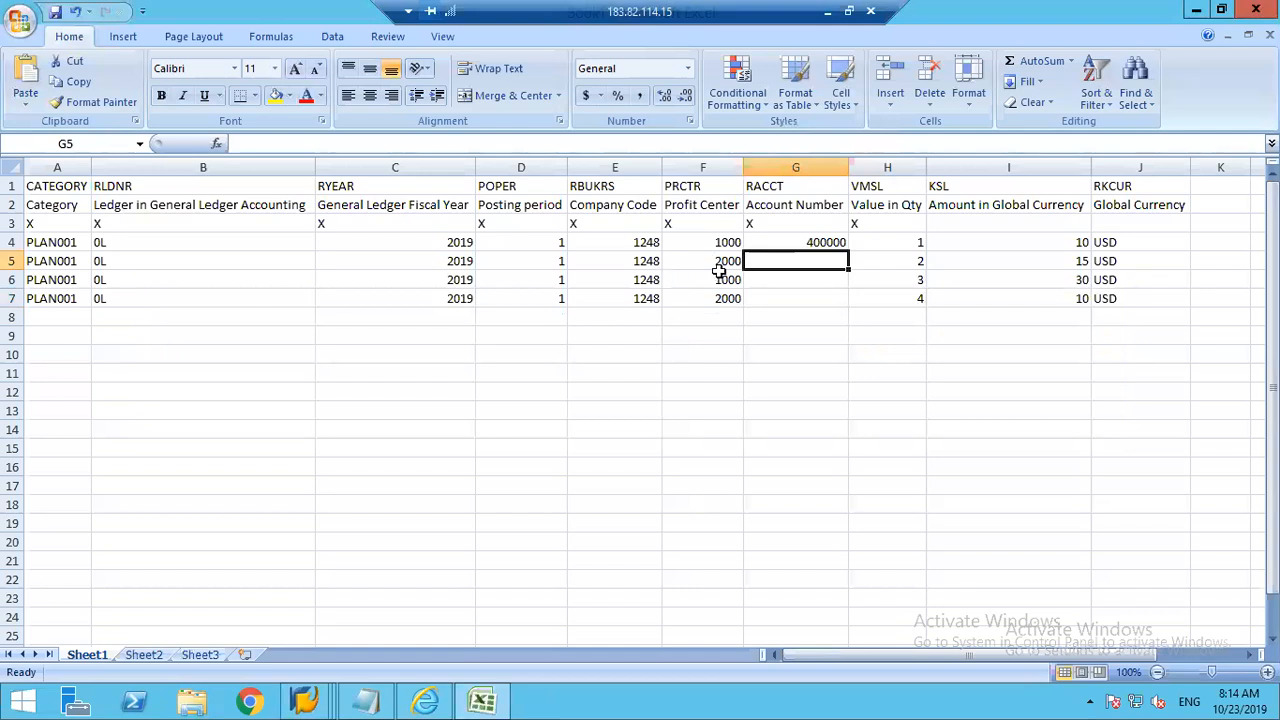
click(816, 242)
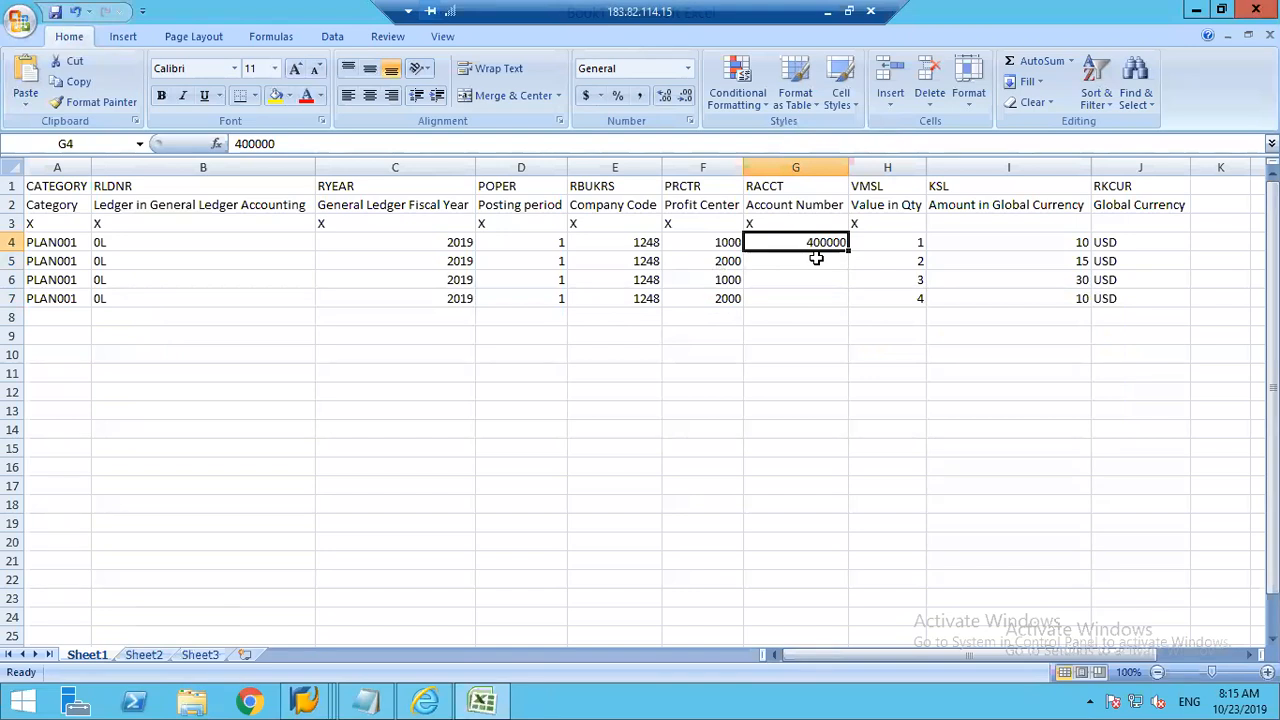
key(alt+Tab)
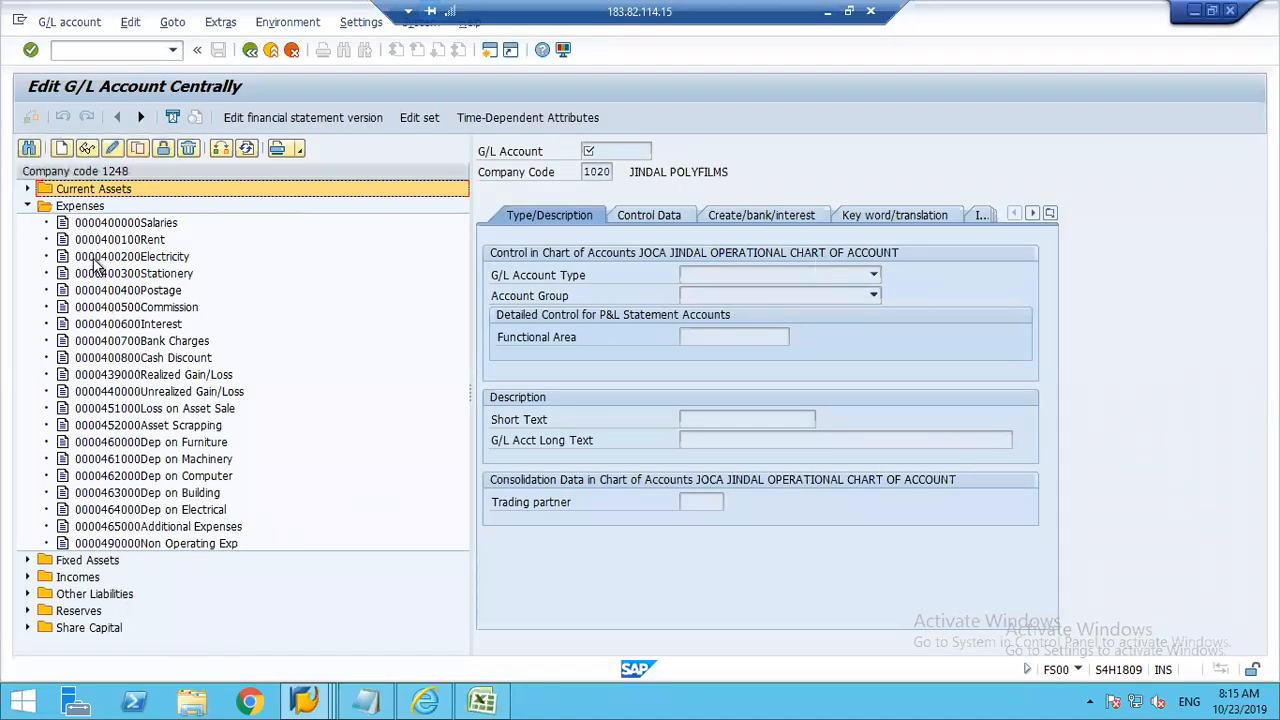
click(28, 206)
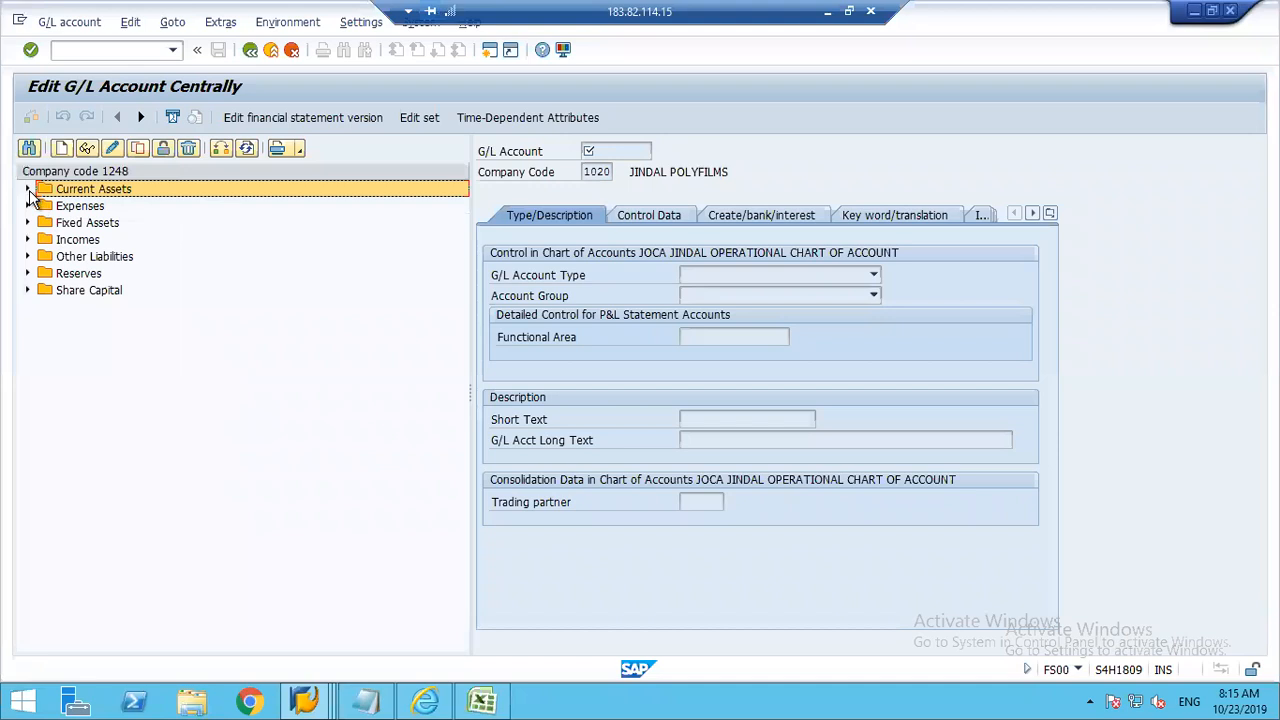
click(28, 189)
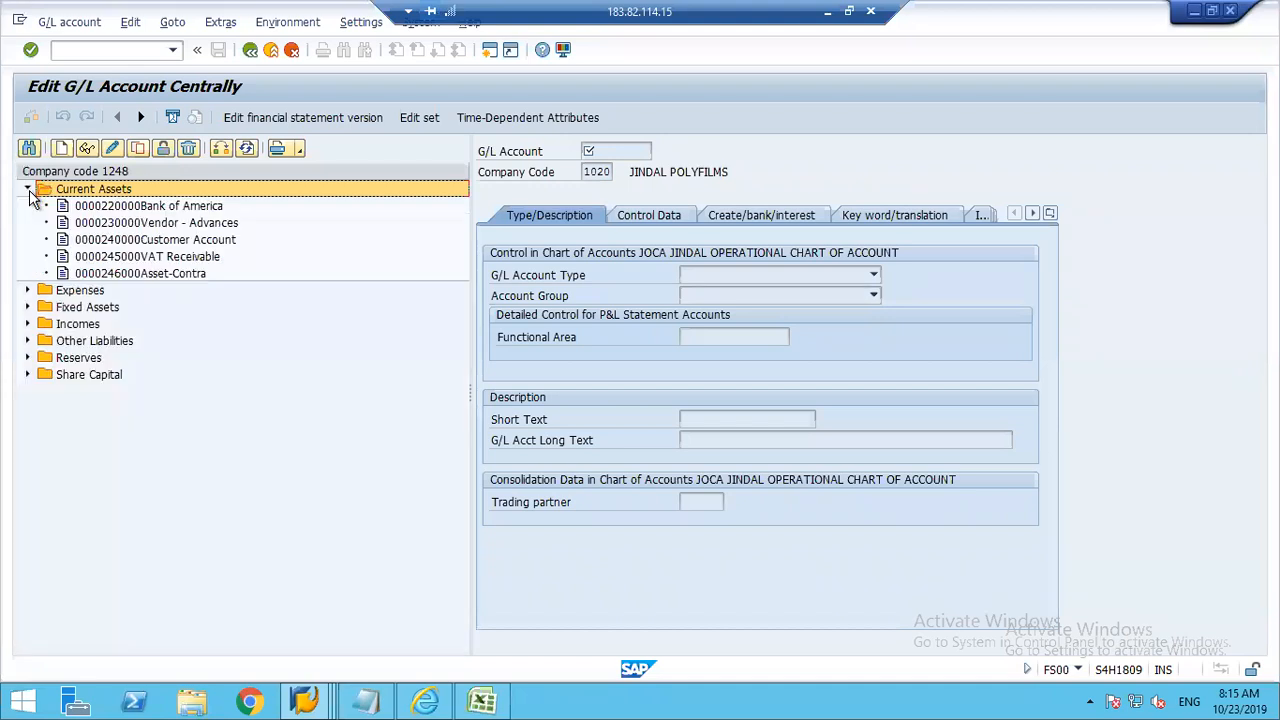
click(186, 207)
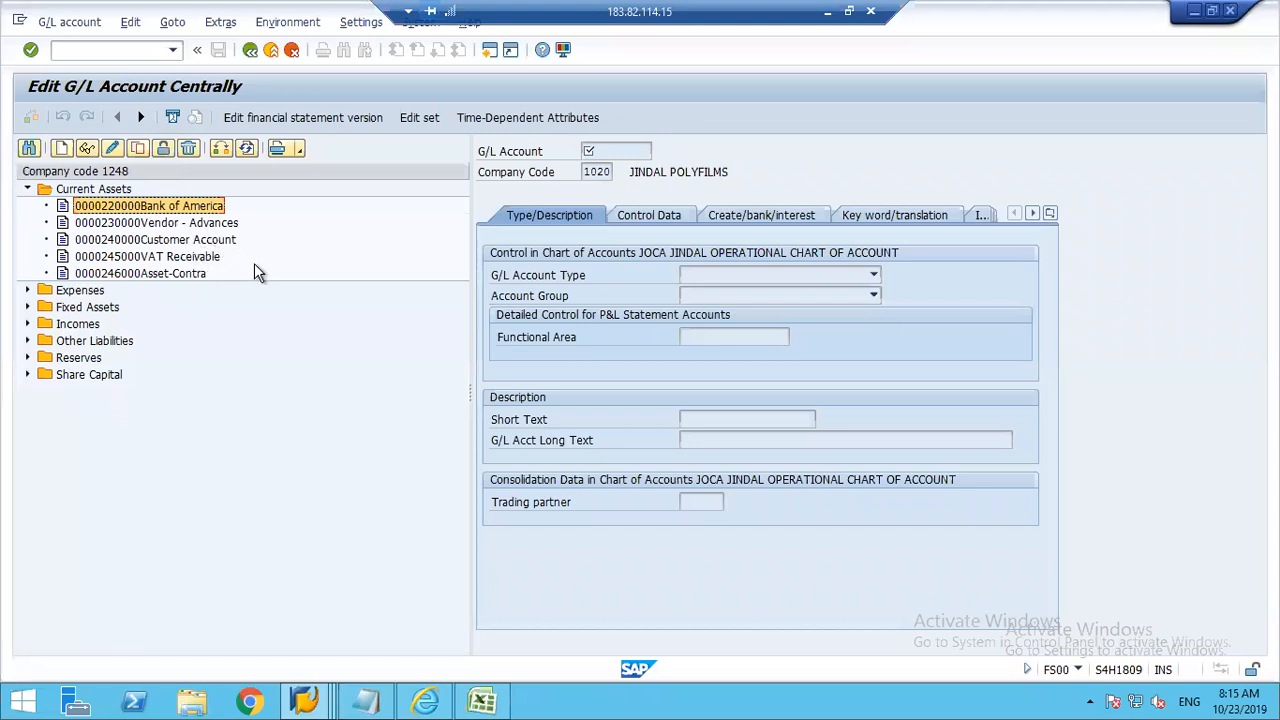
double_click(148, 258)
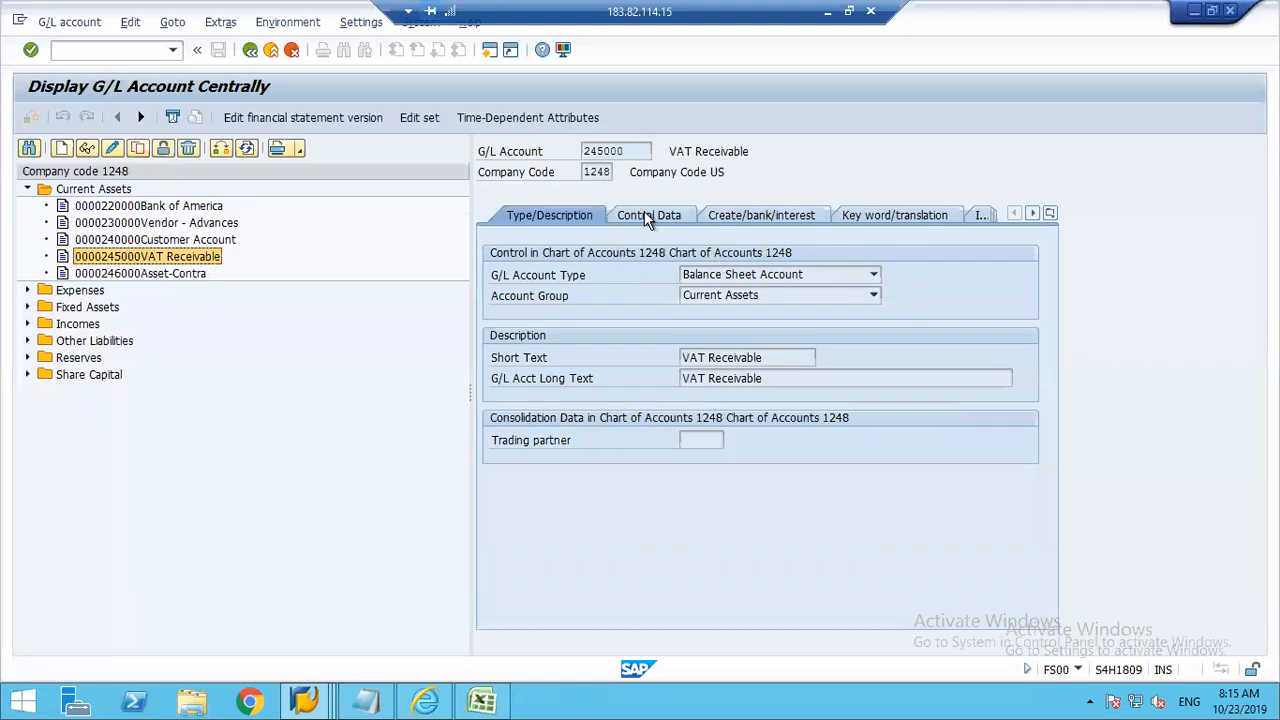
click(645, 216)
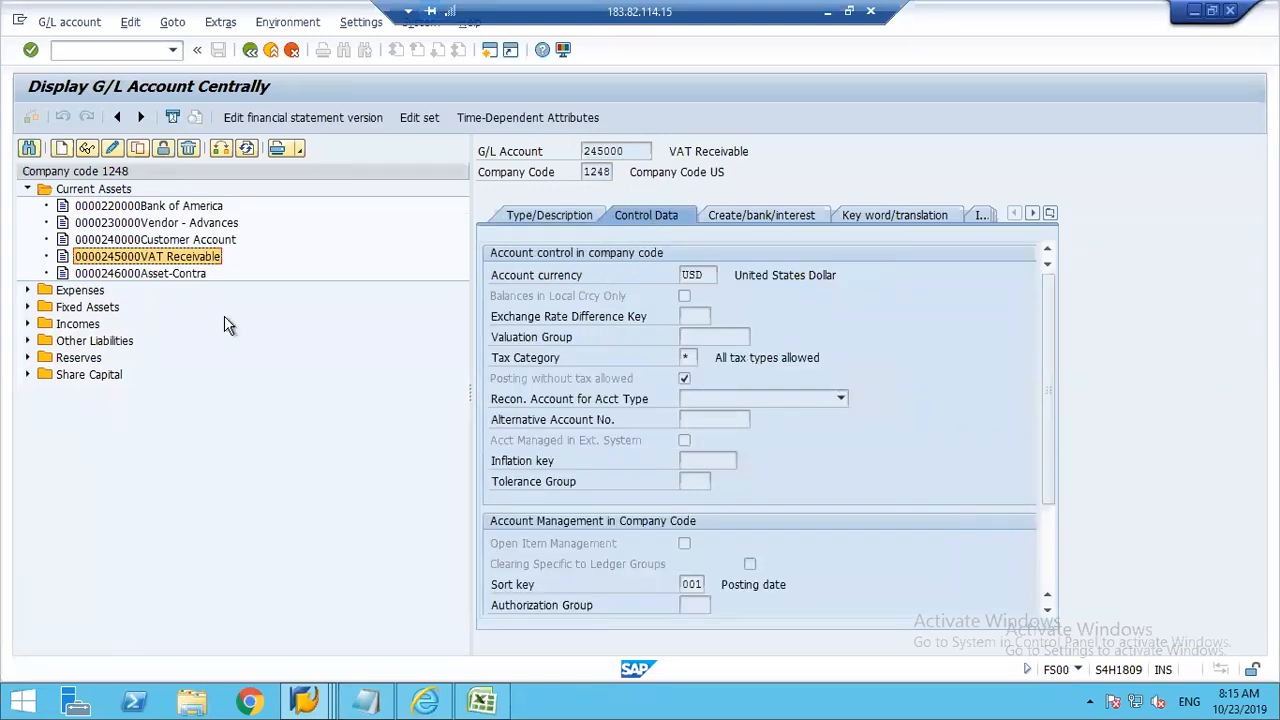
Step: Expand Other Liabilities in SAP, then set Account Number cell G4 in Excel to the Bank of America account 220000
click(28, 341)
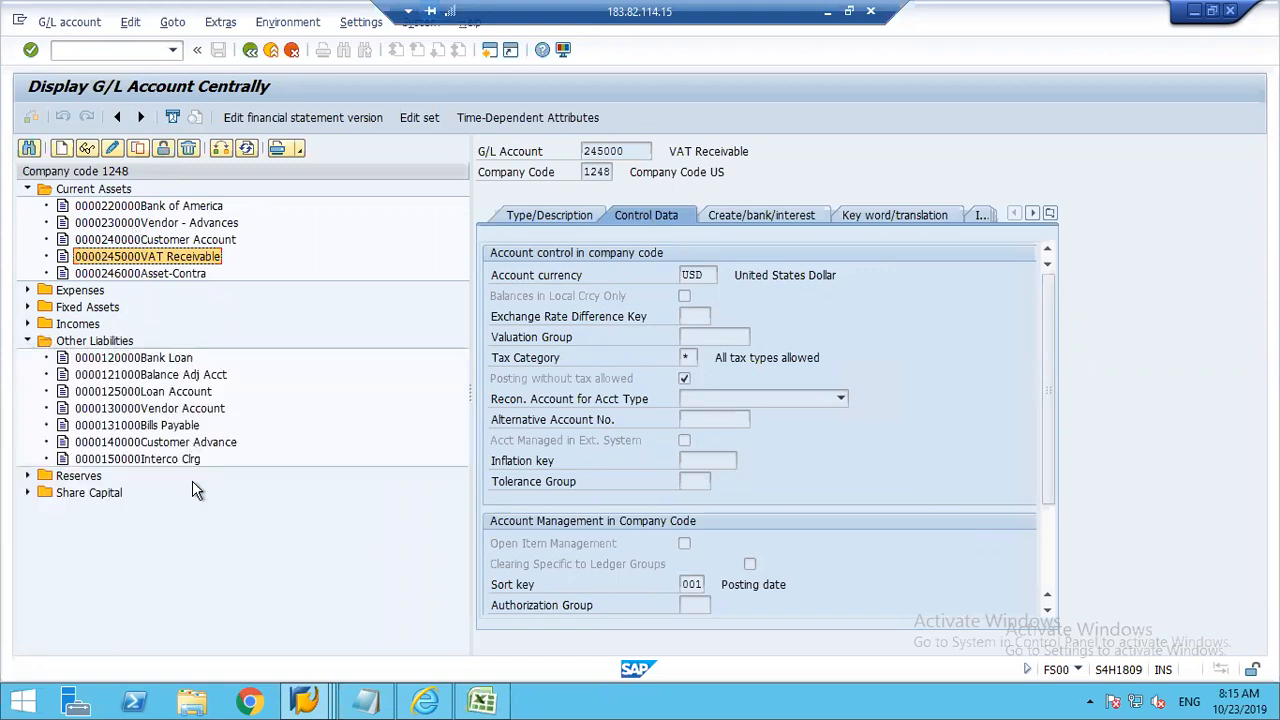
click(135, 358)
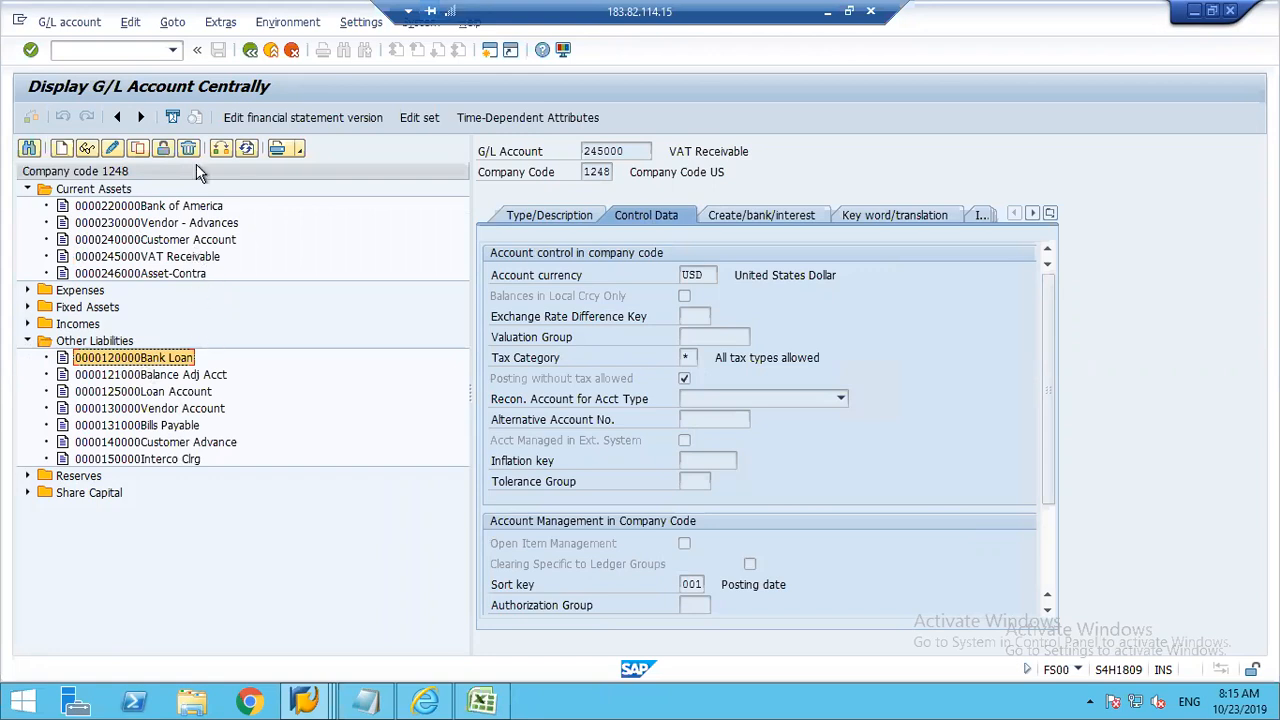
click(130, 207)
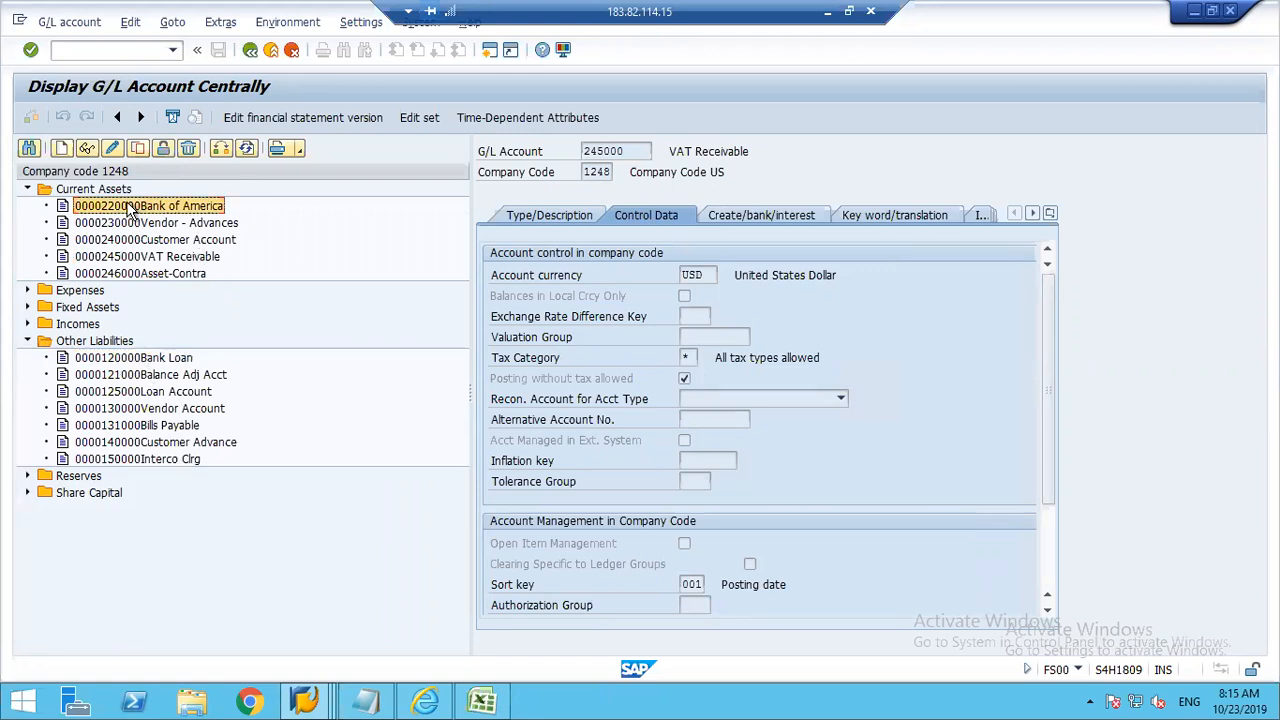
key(alt+Tab)
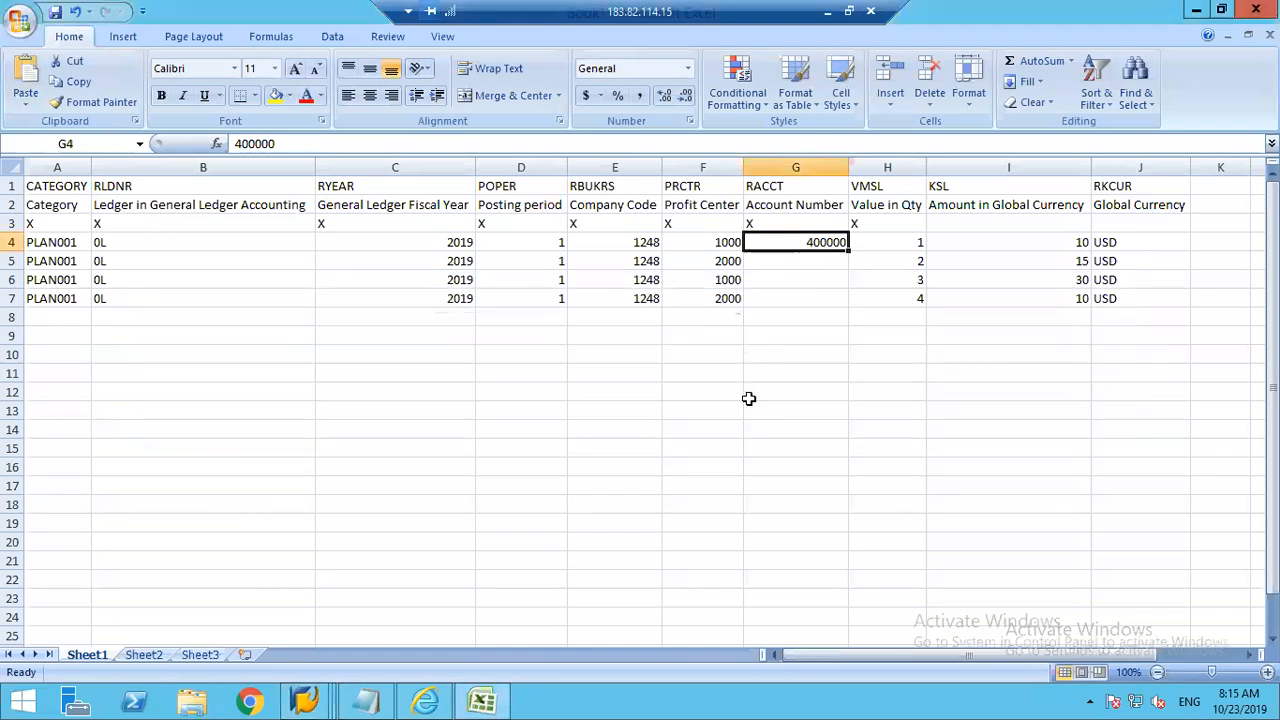
text(220000)
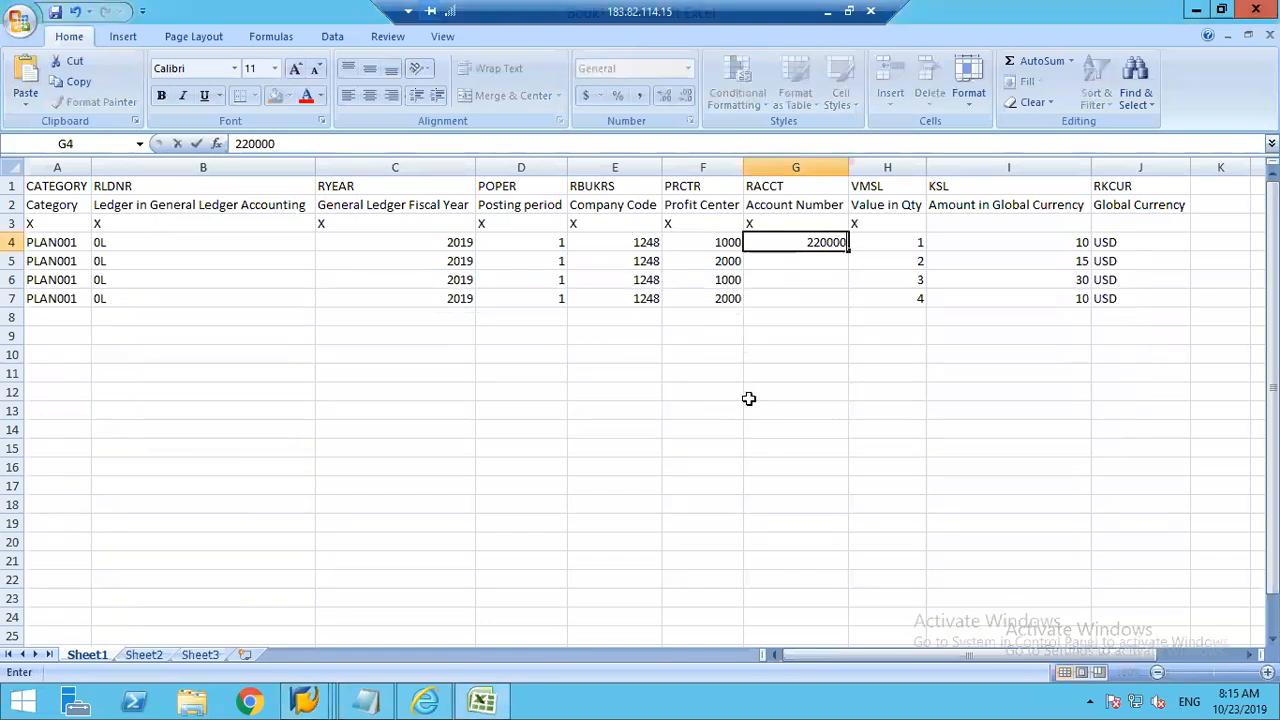
key(Return)
Step: Look up the VAT Receivable account in SAP and set Account Number cell G5 in Excel to 245000
key(alt+Tab)
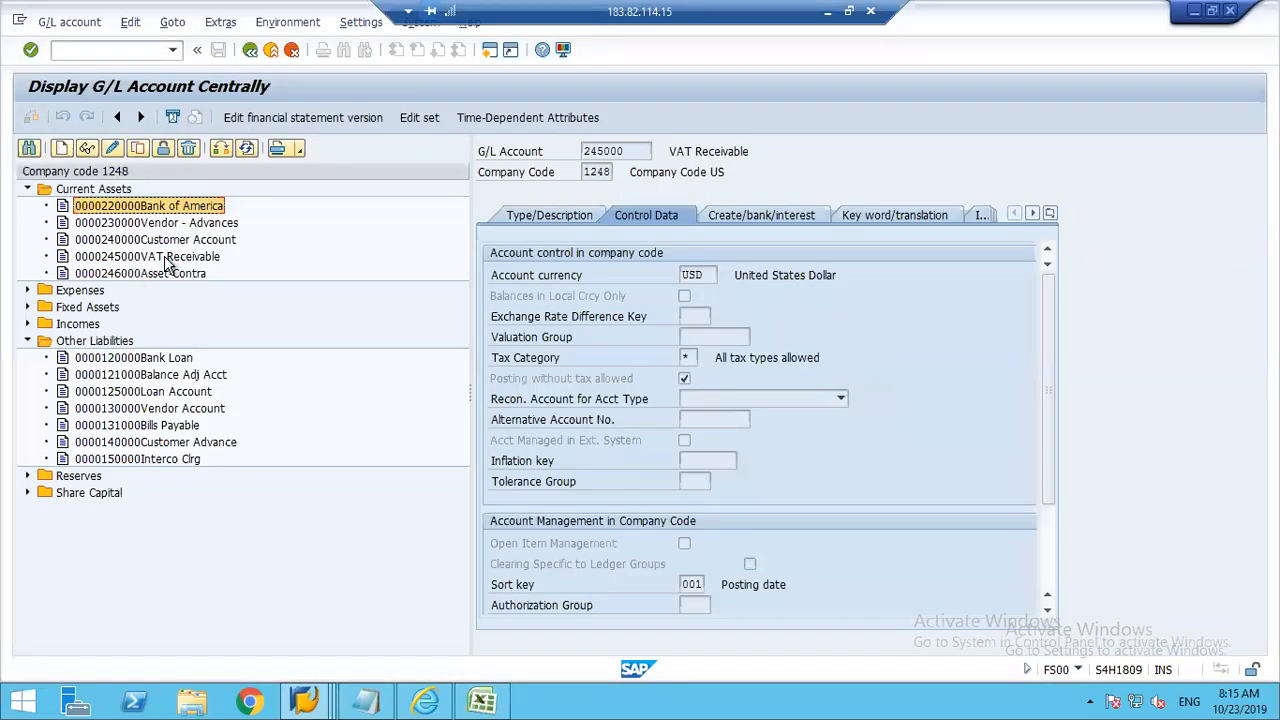
click(147, 259)
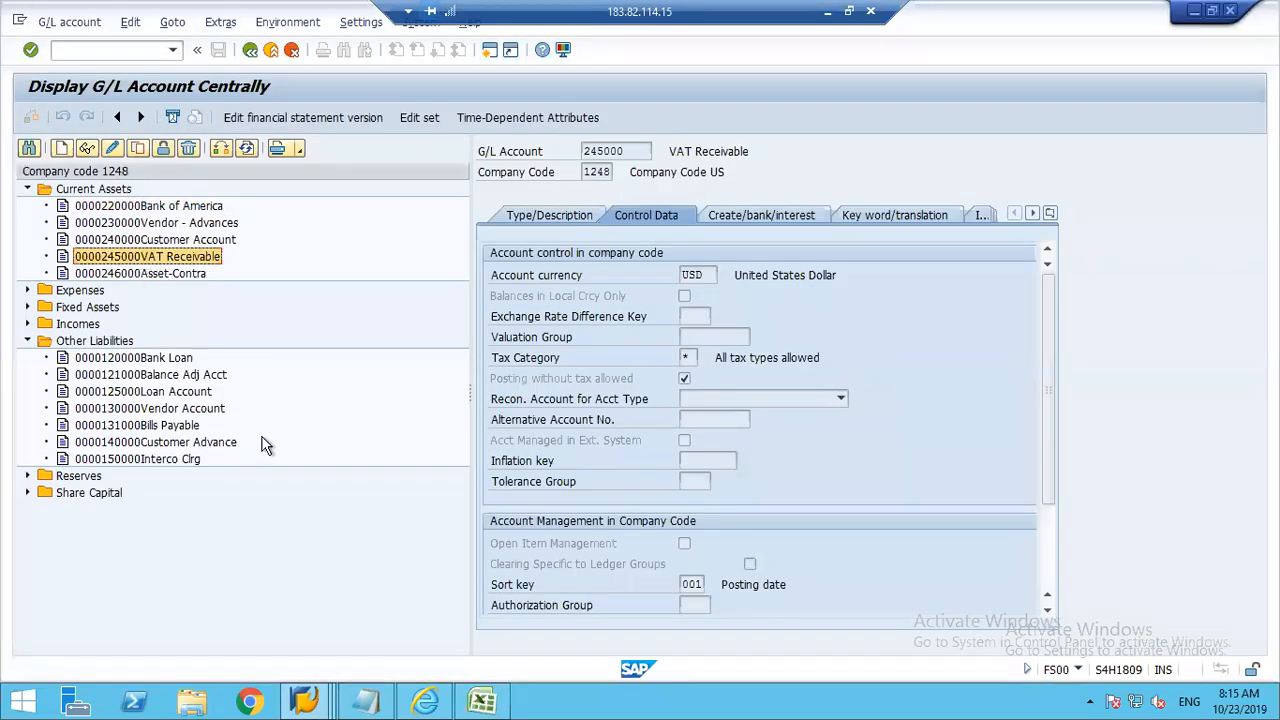
key(alt+Tab)
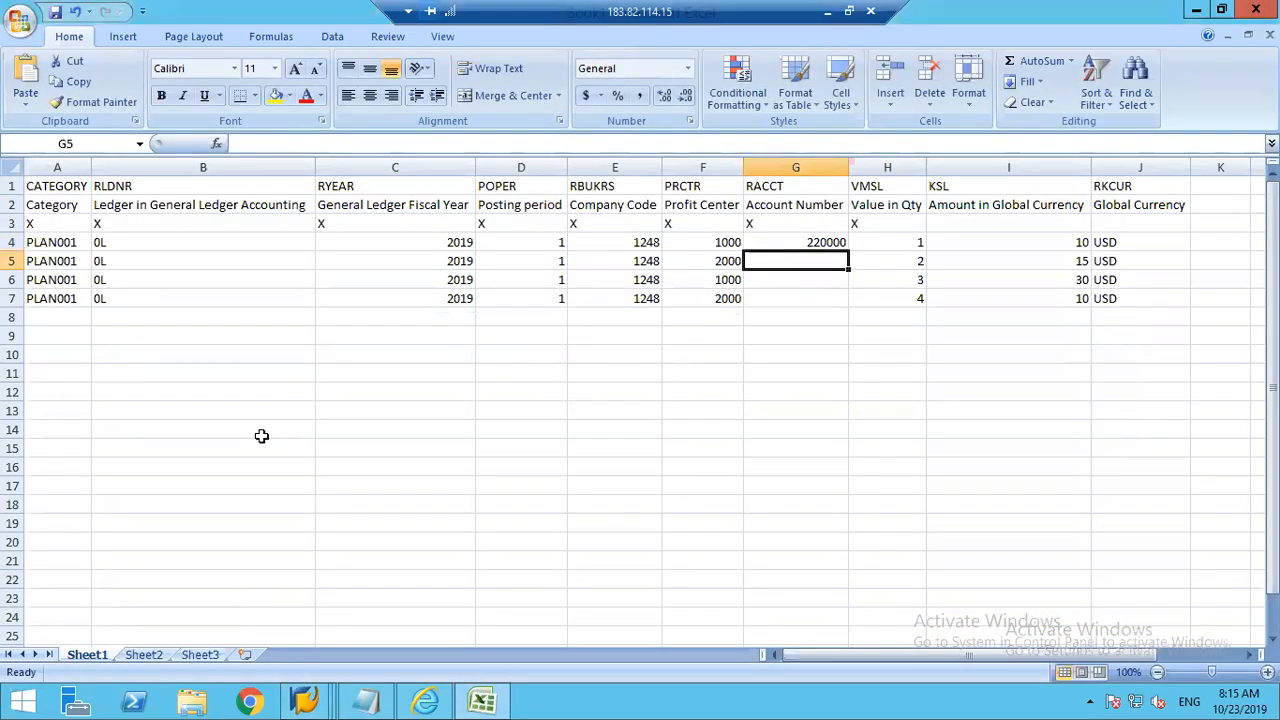
text(245-000)
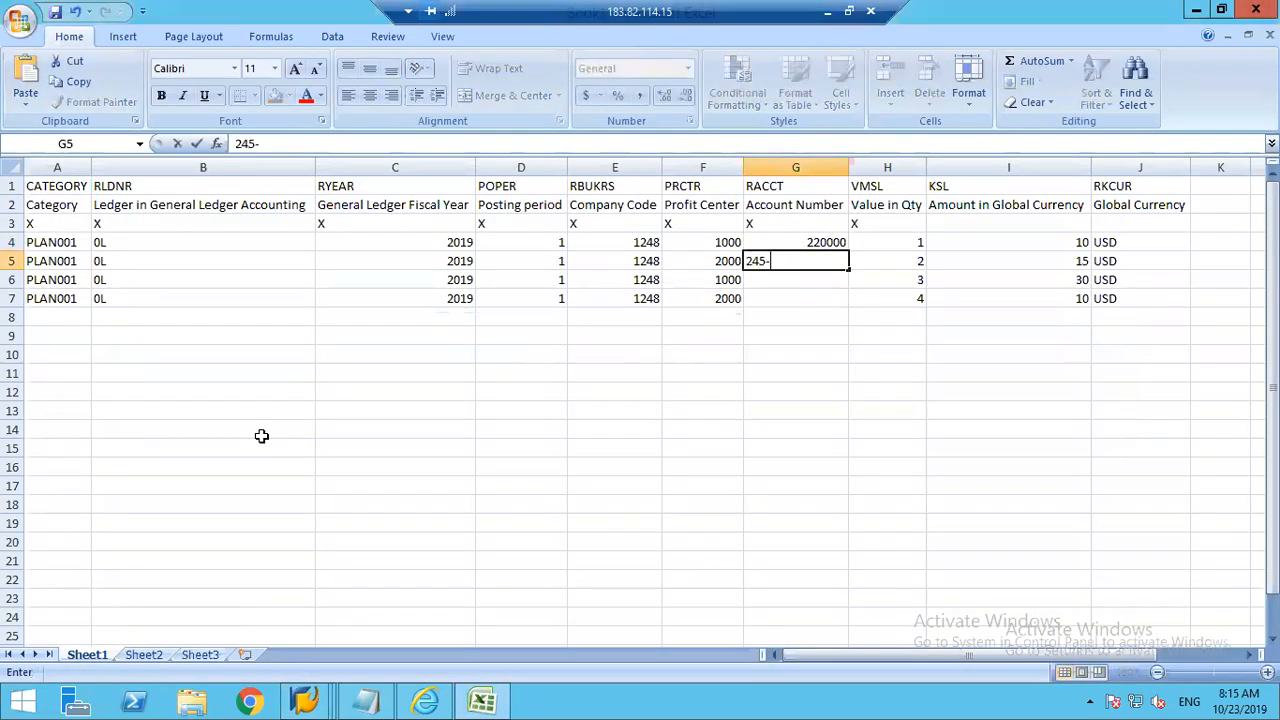
key(BackSpace)
key(BackSpace)
key(BackSpace)
key(BackSpace)
text(000)
key(Return)
Step: Look up the Bank Loan account in SAP and set Account Number cell G6 in Excel to 120000
key(alt+Tab)
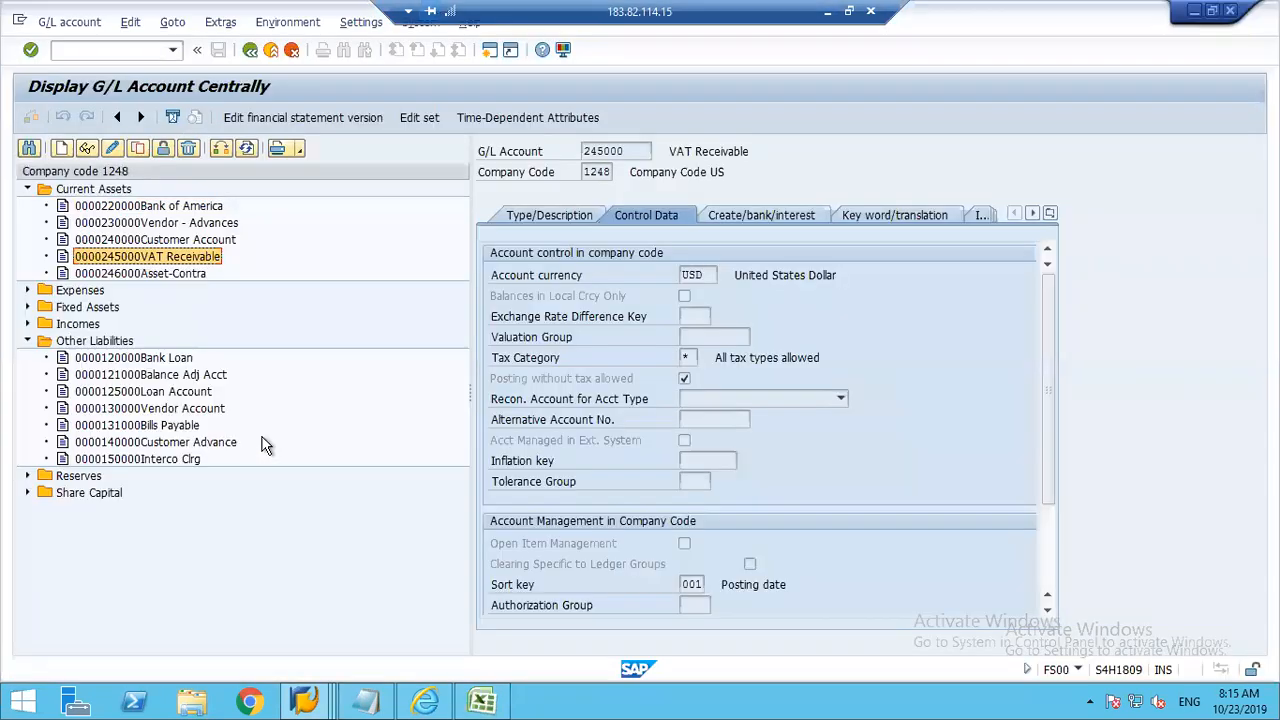
click(140, 362)
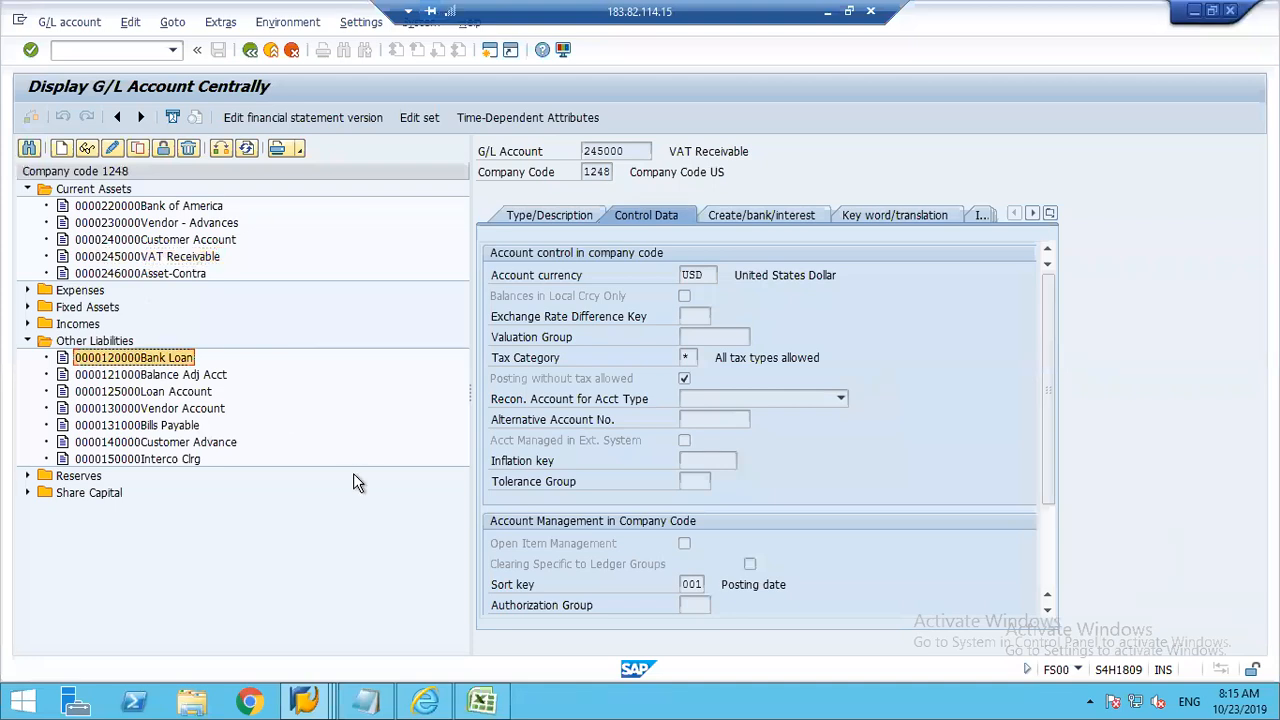
key(alt+Tab)
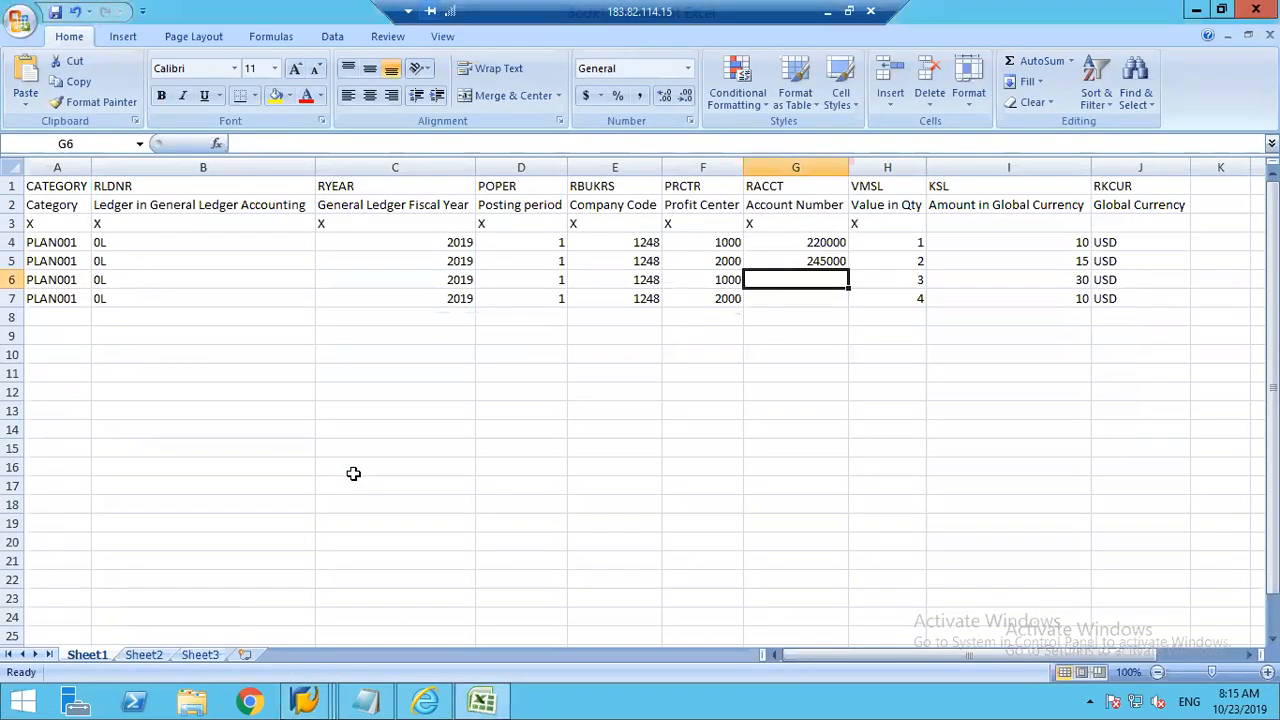
text(120000)
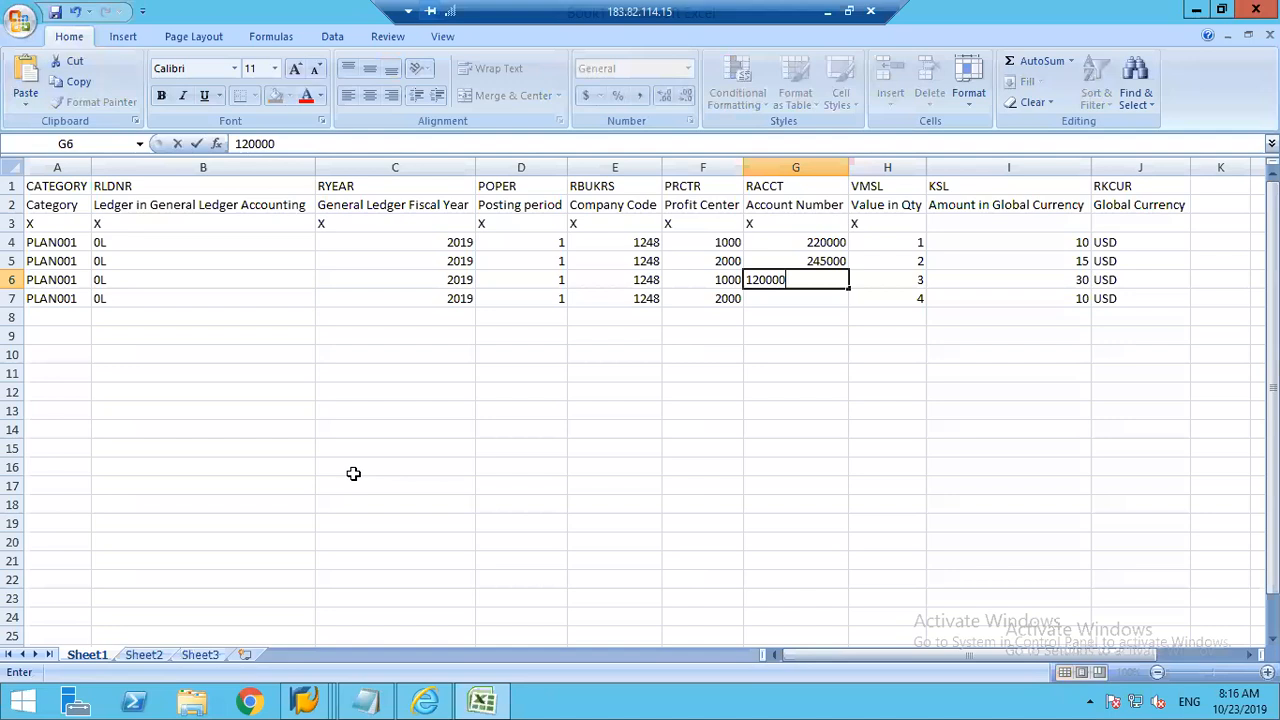
key(Return)
Step: Set Account Number cell G7 in Excel to the SAP Loan Account 125000, and check the quantities and amounts in H4:I7
key(alt+Tab)
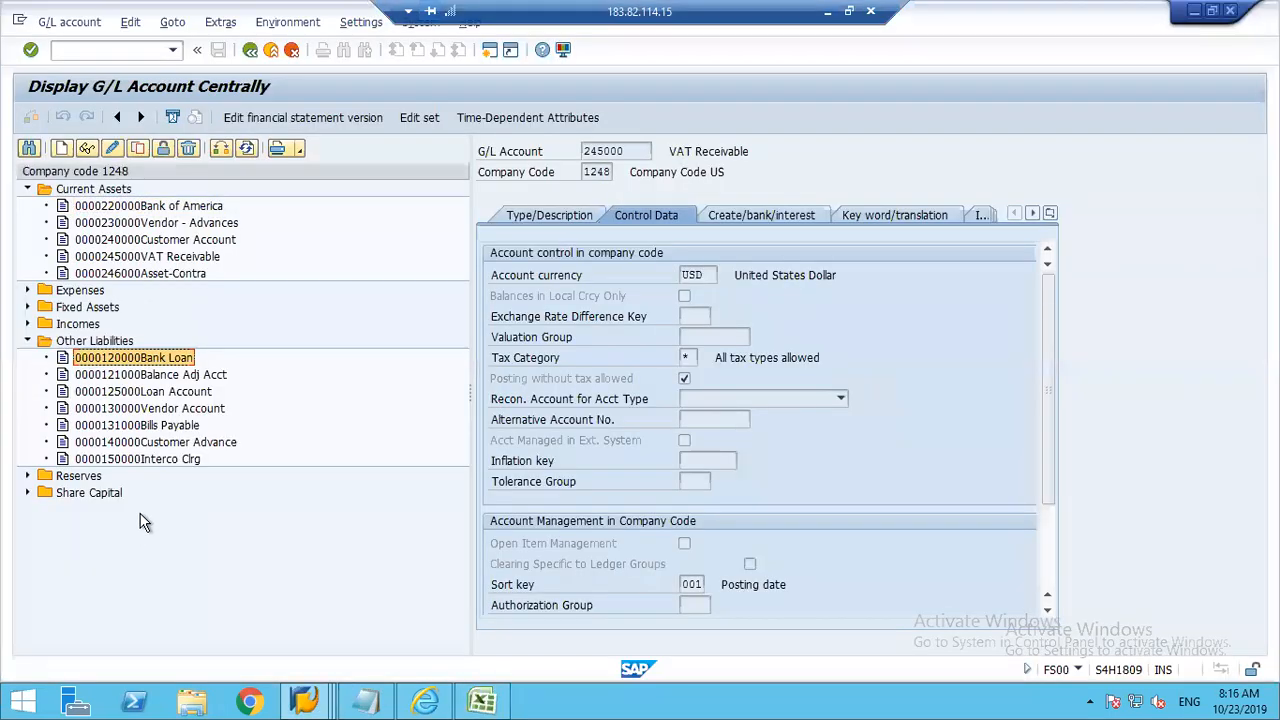
click(157, 393)
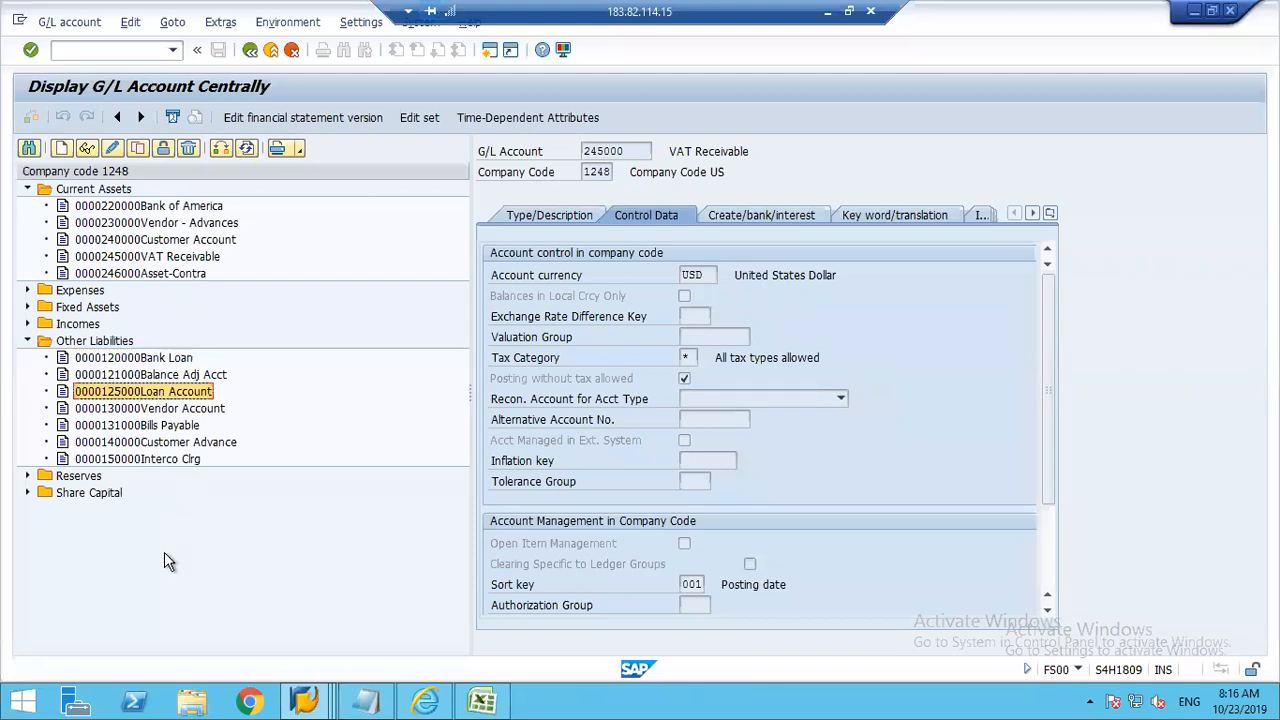
key(alt+Tab)
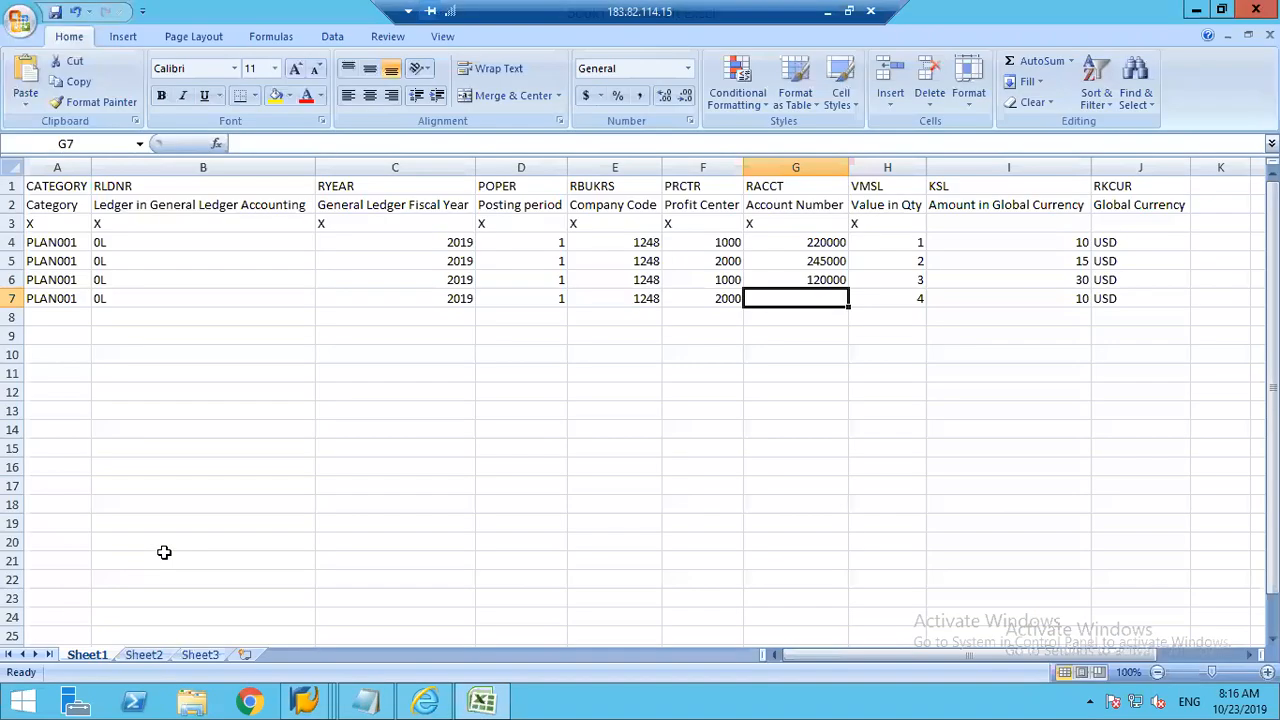
text(125000)
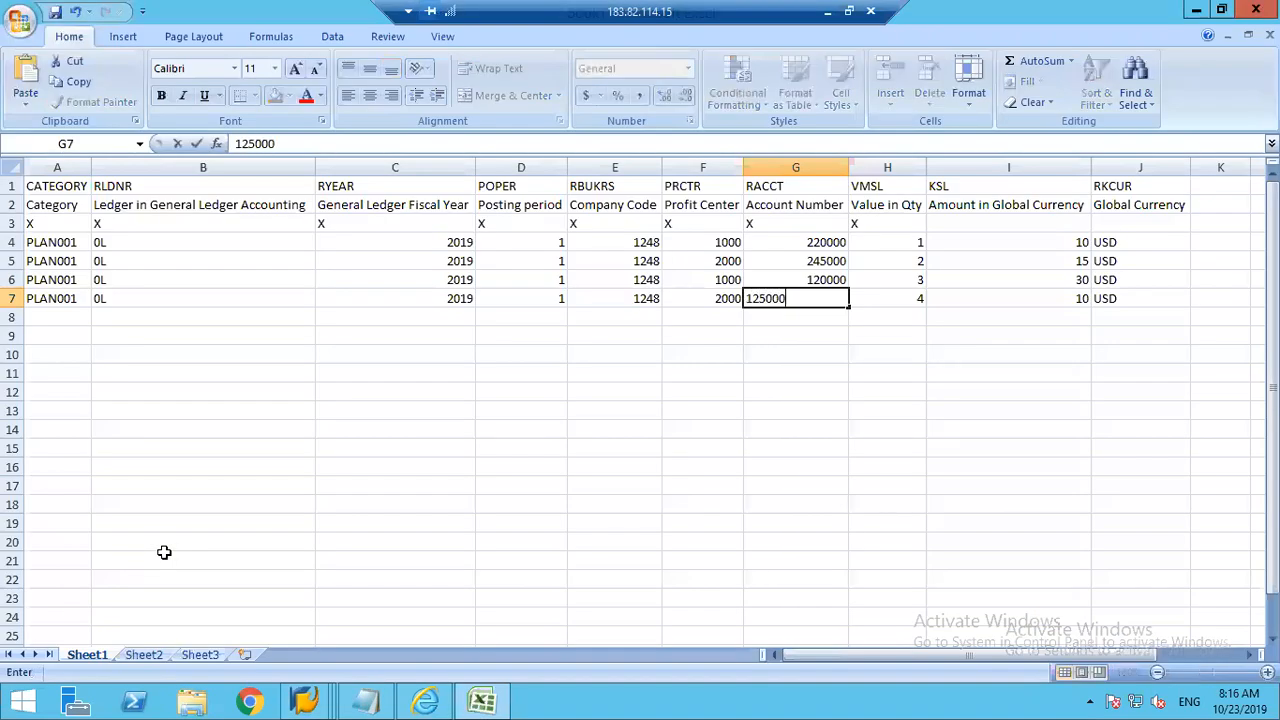
key(Return)
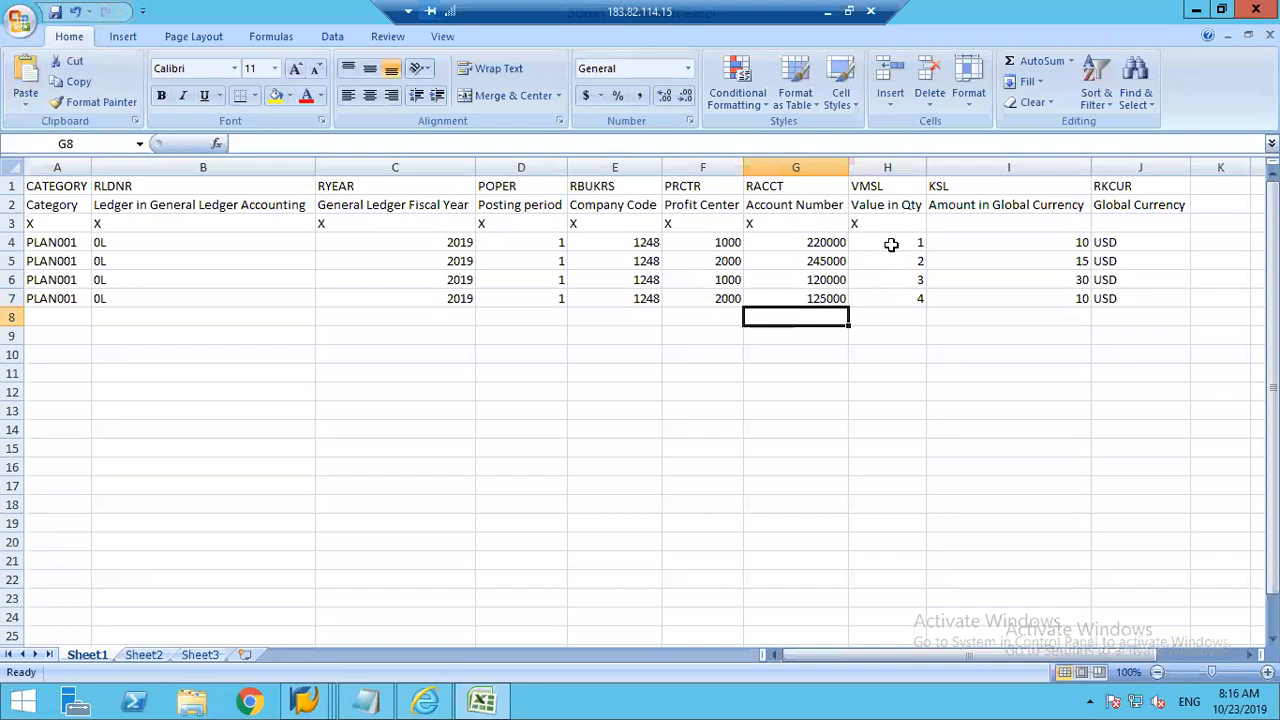
drag(887, 242, 894, 297)
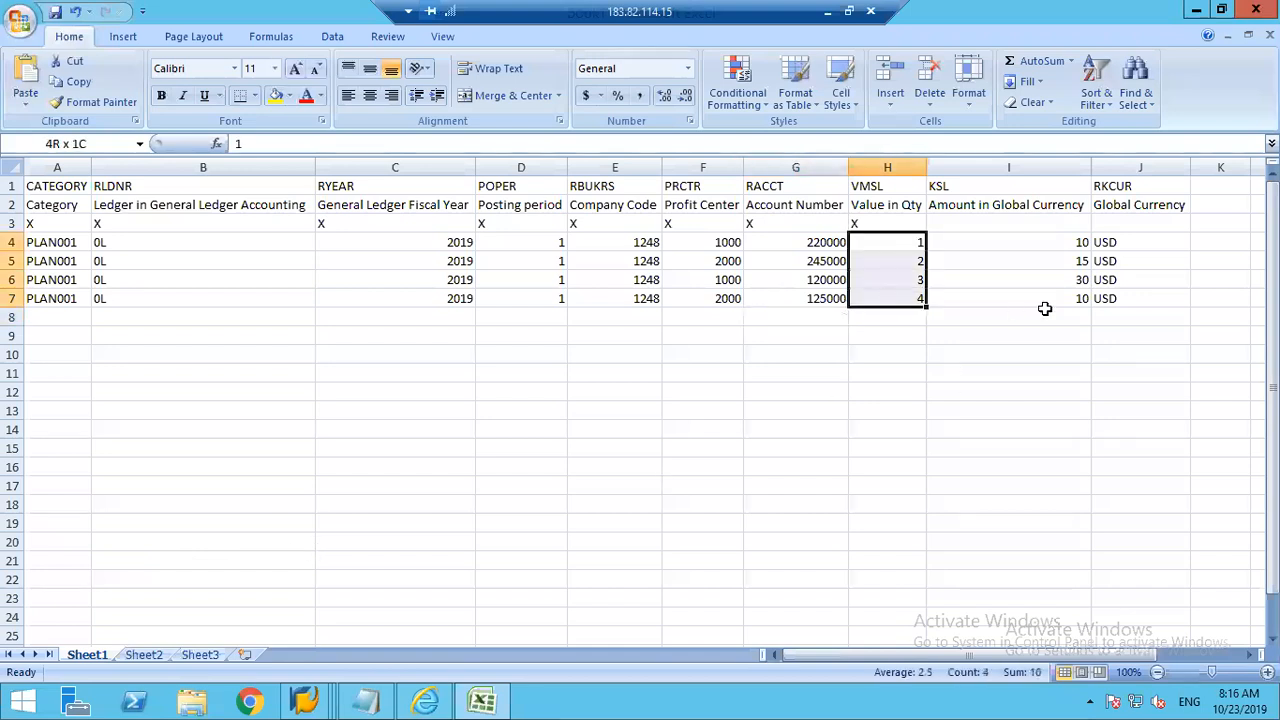
drag(1066, 243, 1066, 300)
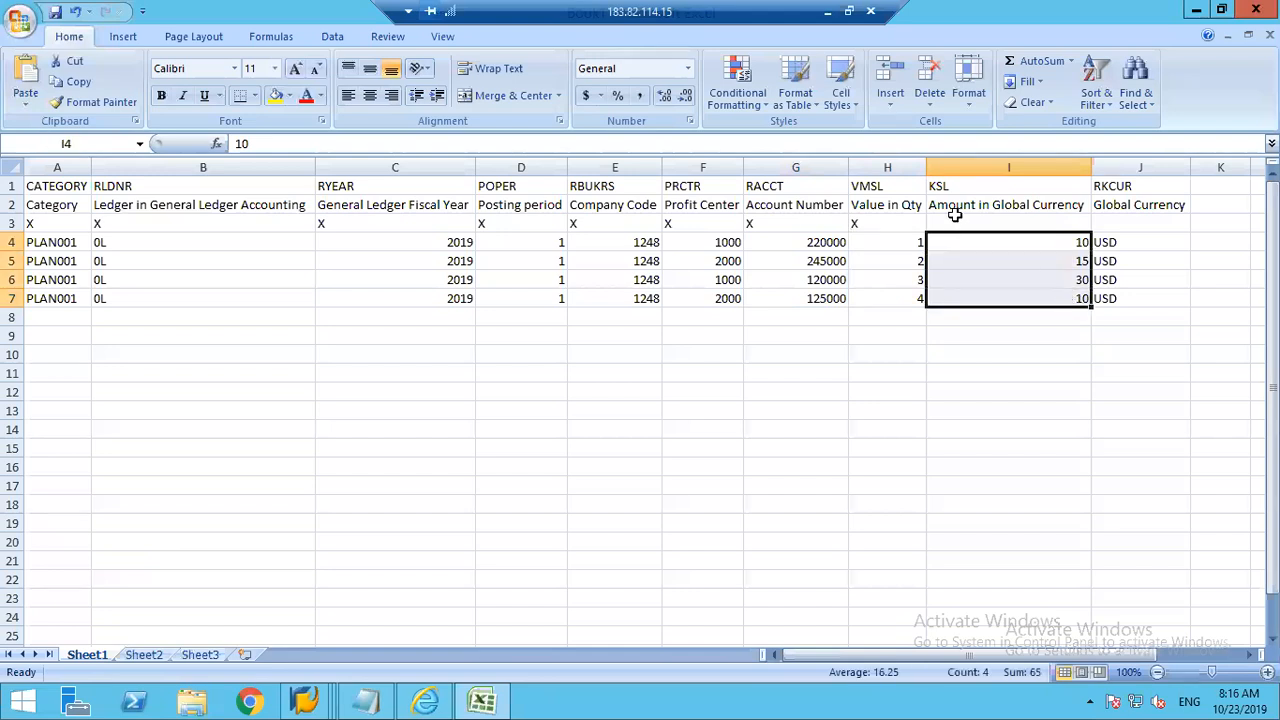
Step: Switch to SAP's category maintenance view and leave it to return to the Display IMG structure
click(322, 703)
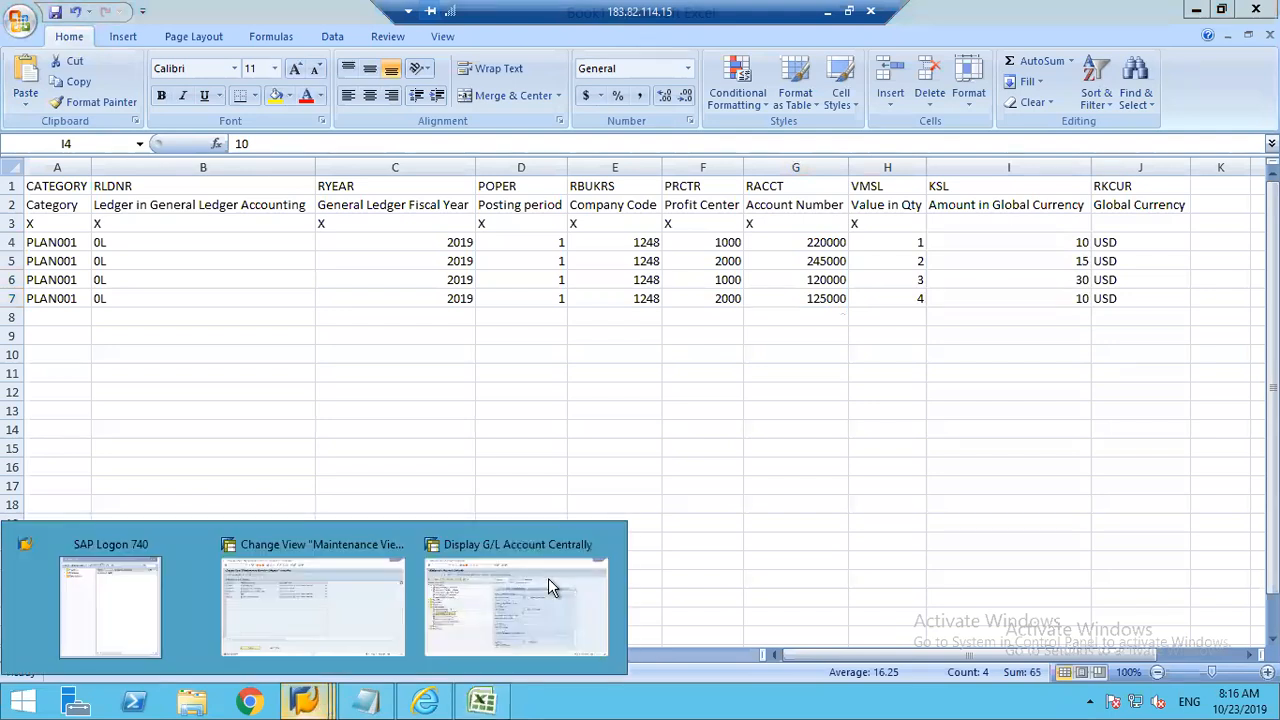
mouse_move(548, 578)
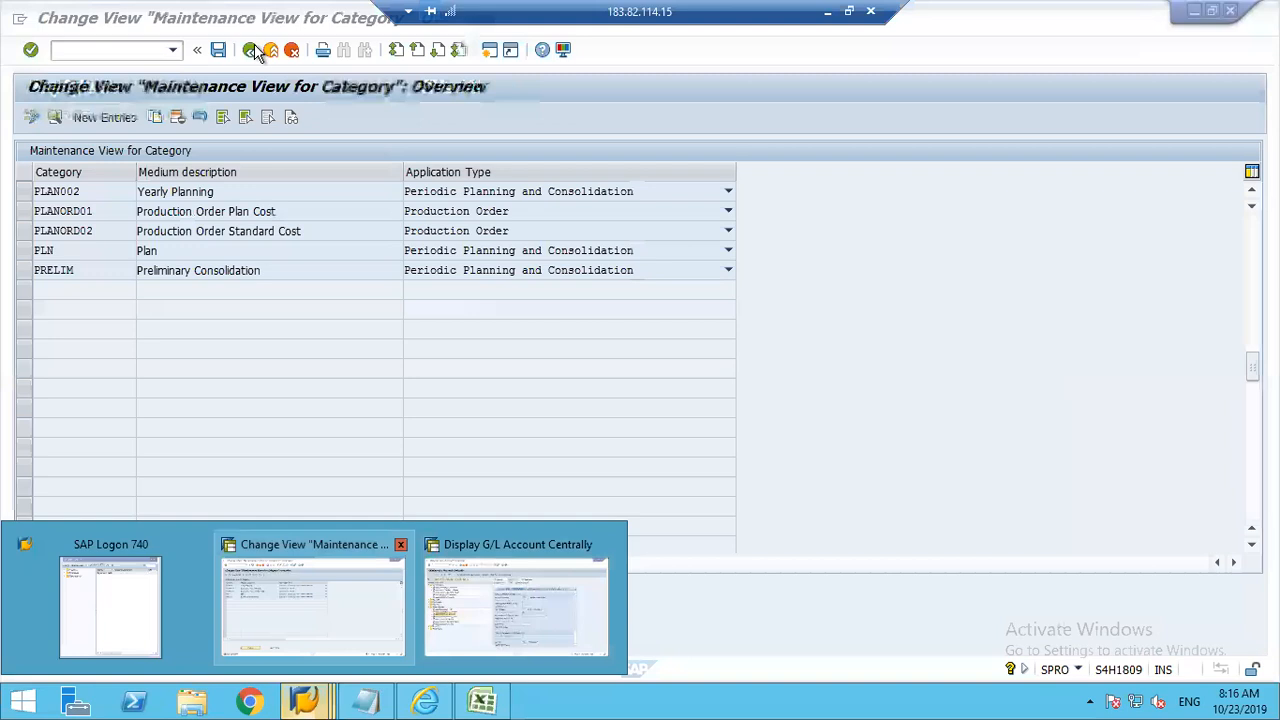
click(250, 56)
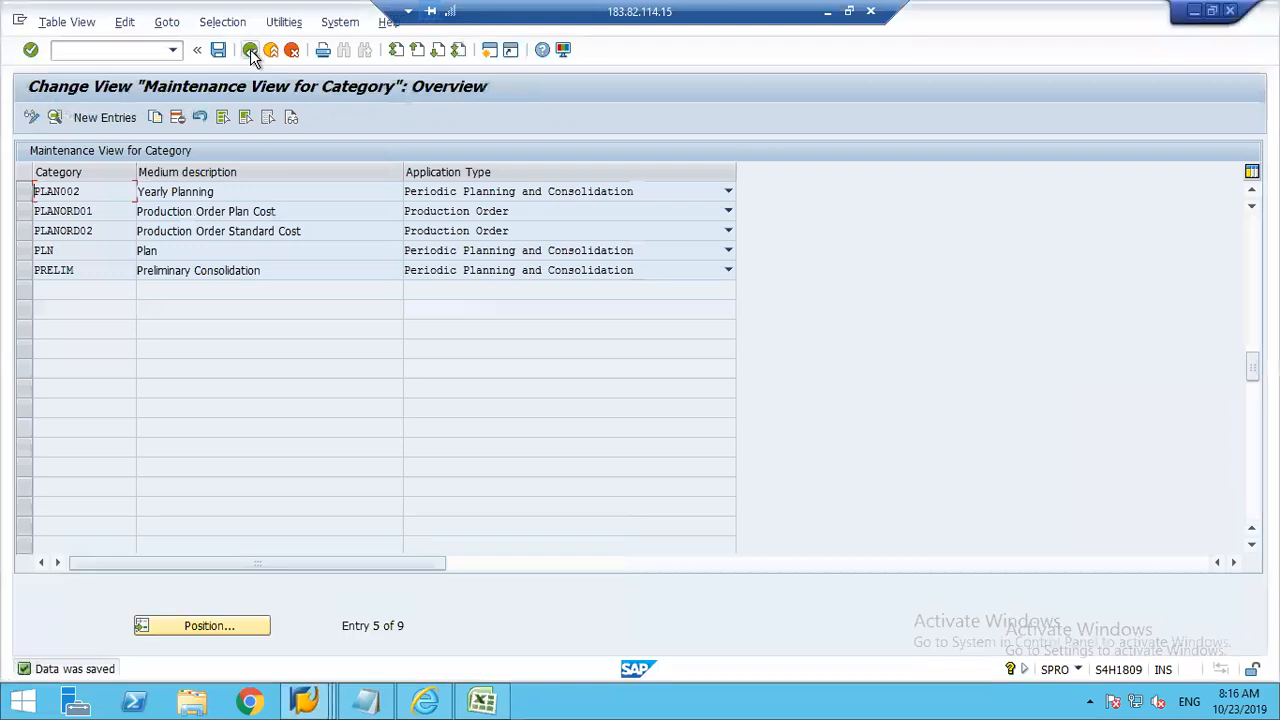
click(250, 56)
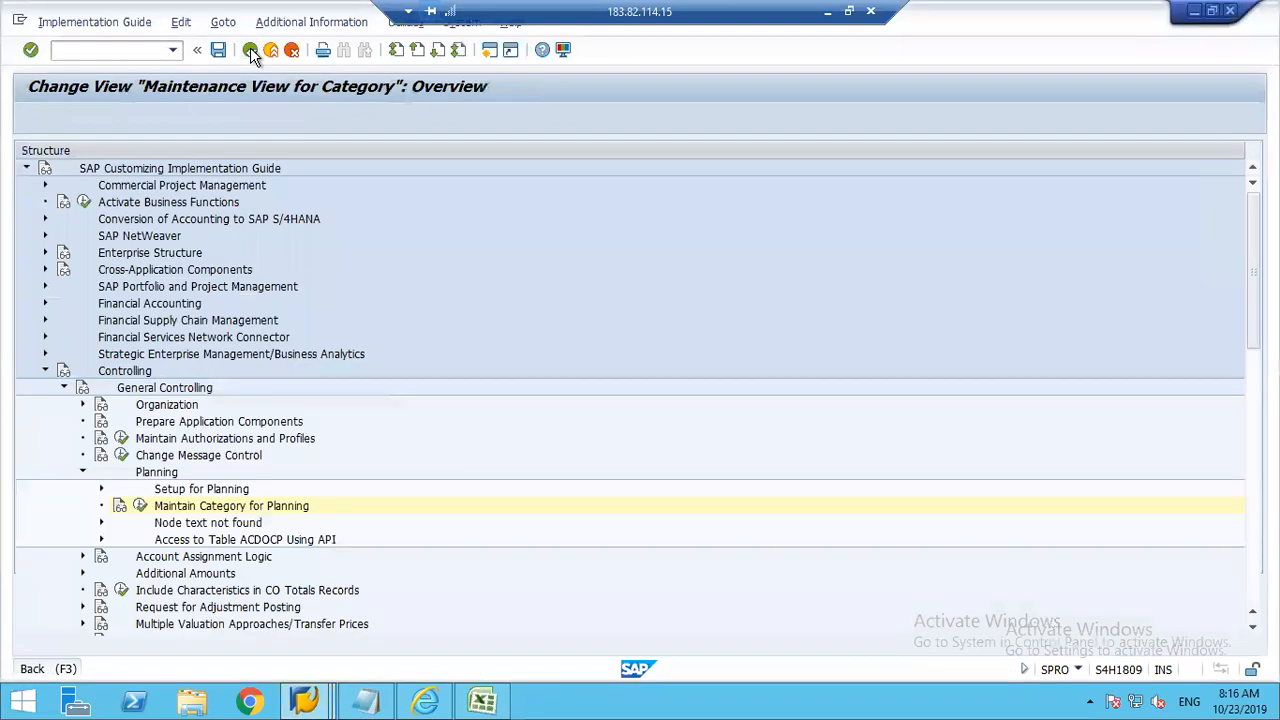
Step: Open the Maintain Controlling Area activity under General Controlling > Organization and display the details of controlling area 1248
click(82, 405)
click(141, 424)
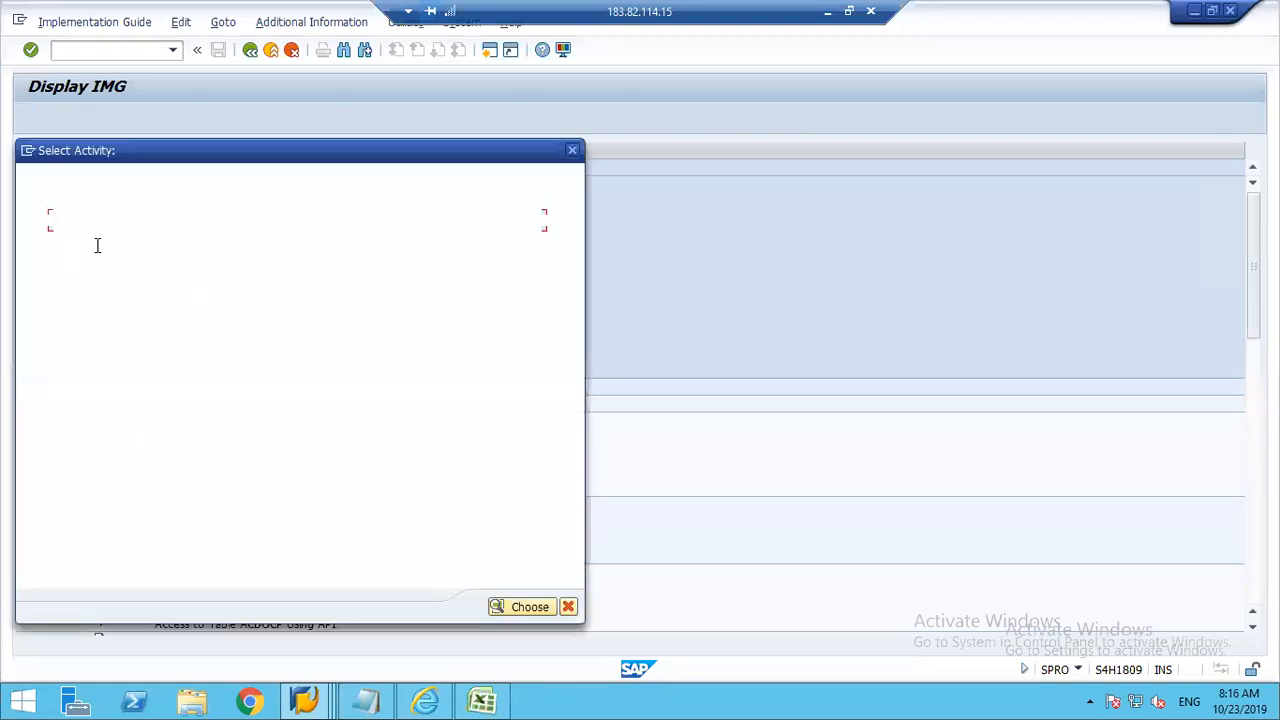
double_click(103, 240)
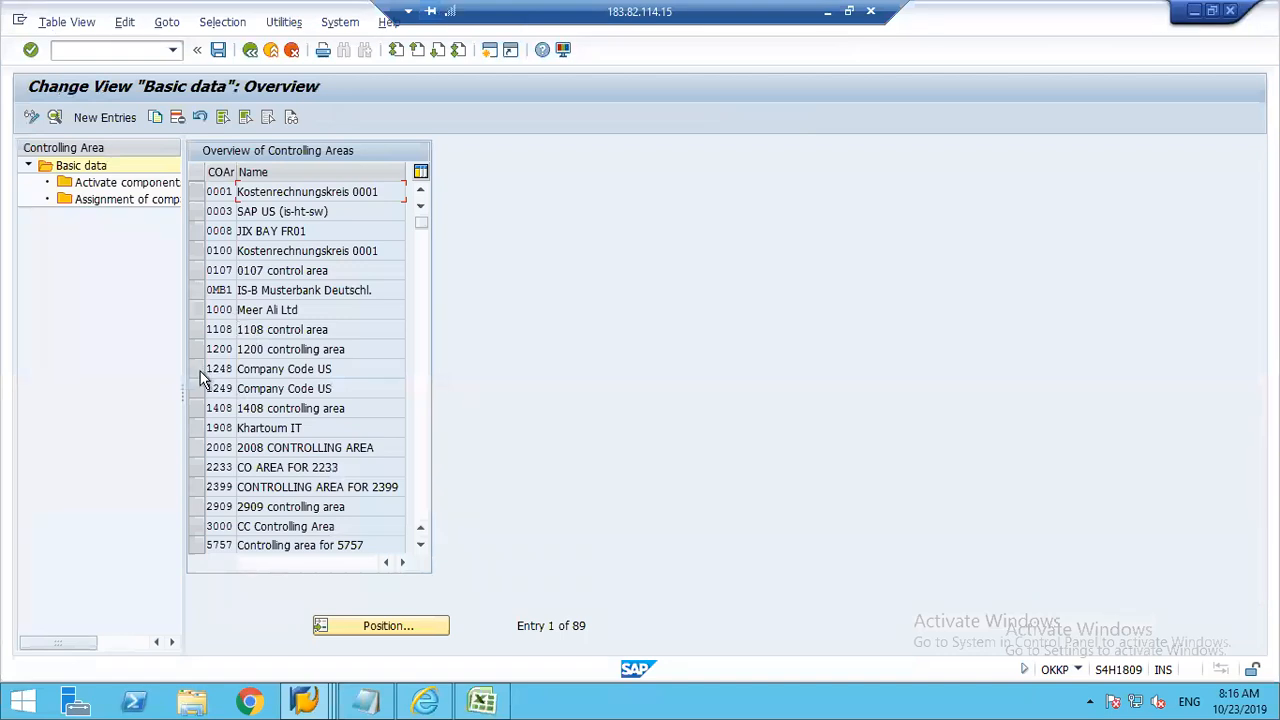
click(198, 370)
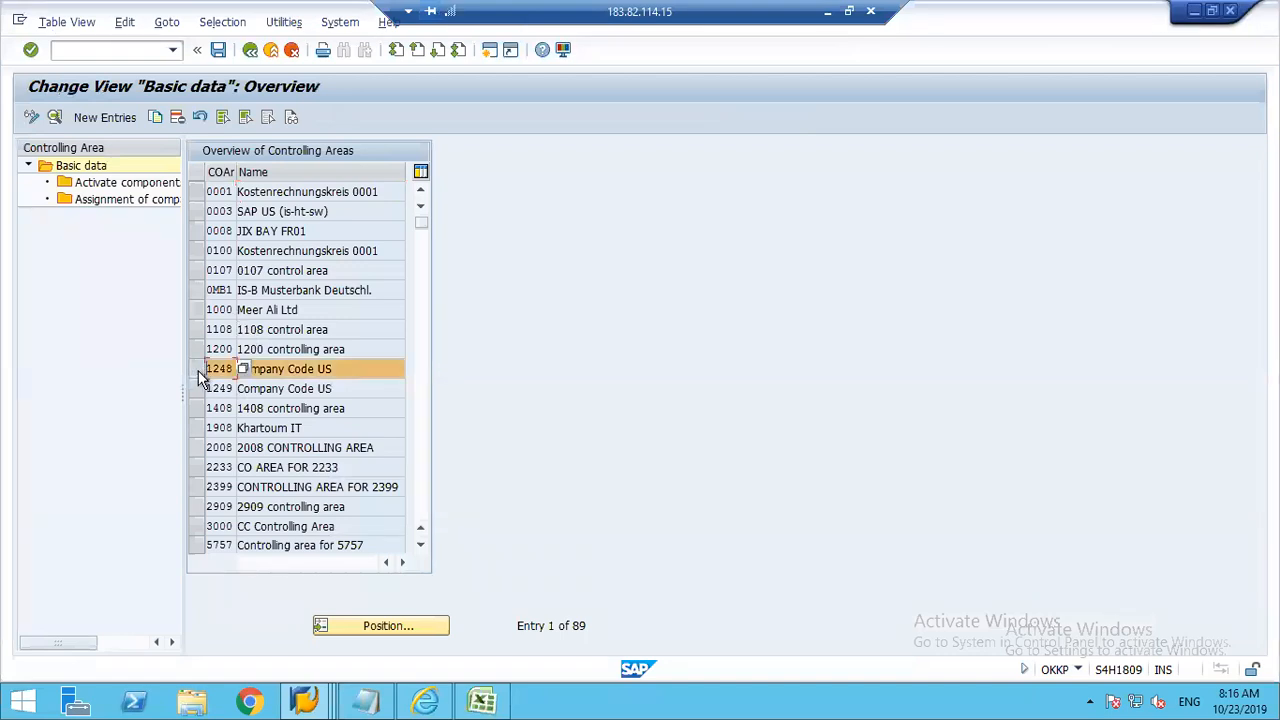
click(55, 117)
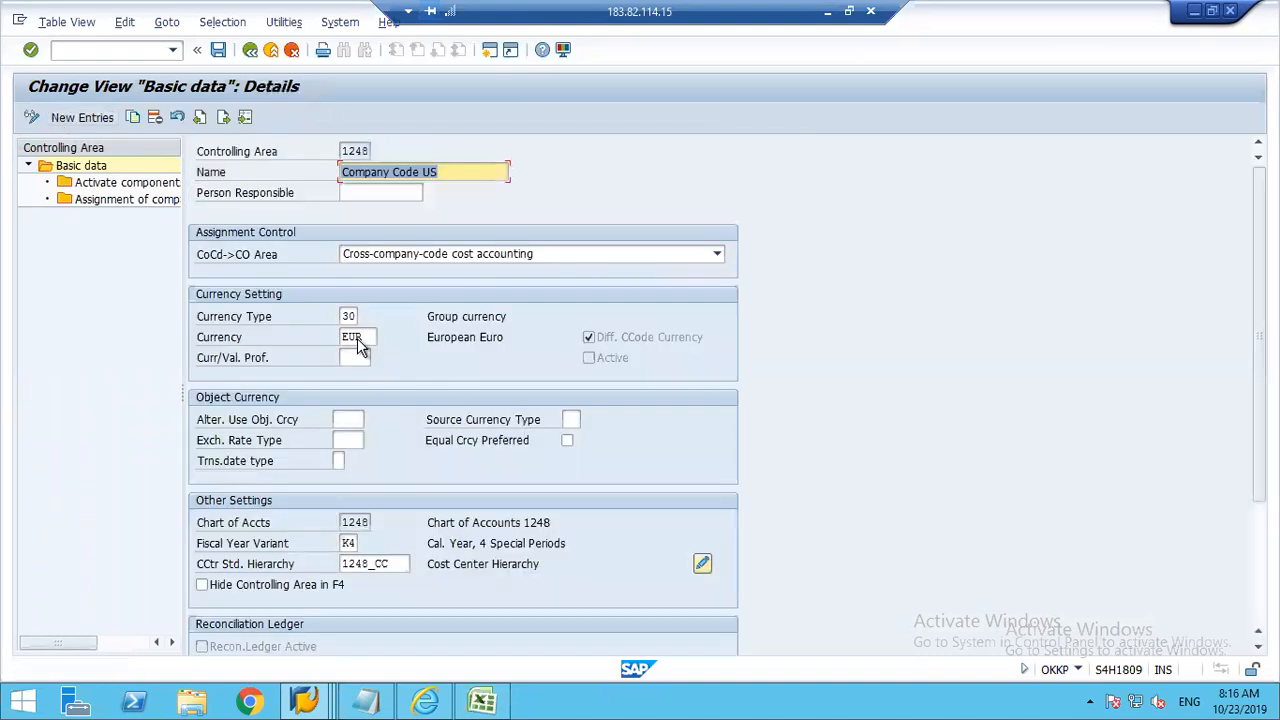
Step: Check the currency set for controlling area 1248, and return to the Display IMG structure
double_click(369, 338)
double_click(337, 338)
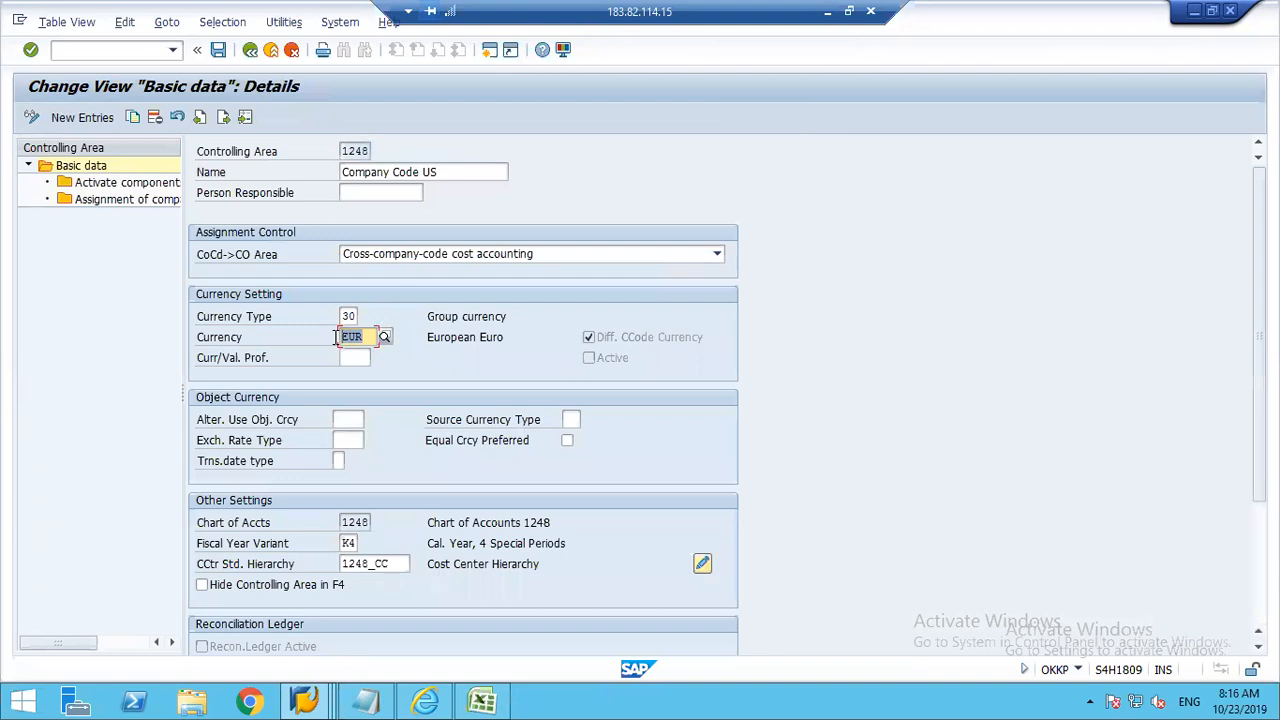
click(462, 371)
click(269, 51)
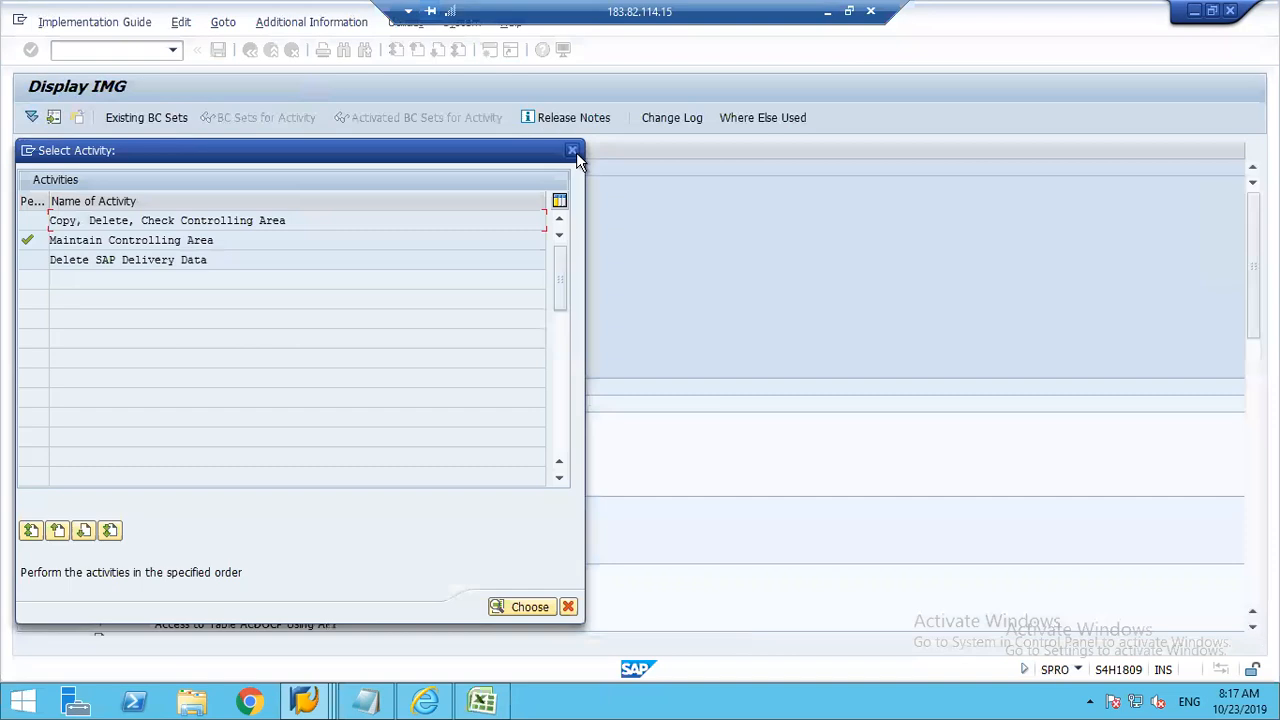
click(573, 152)
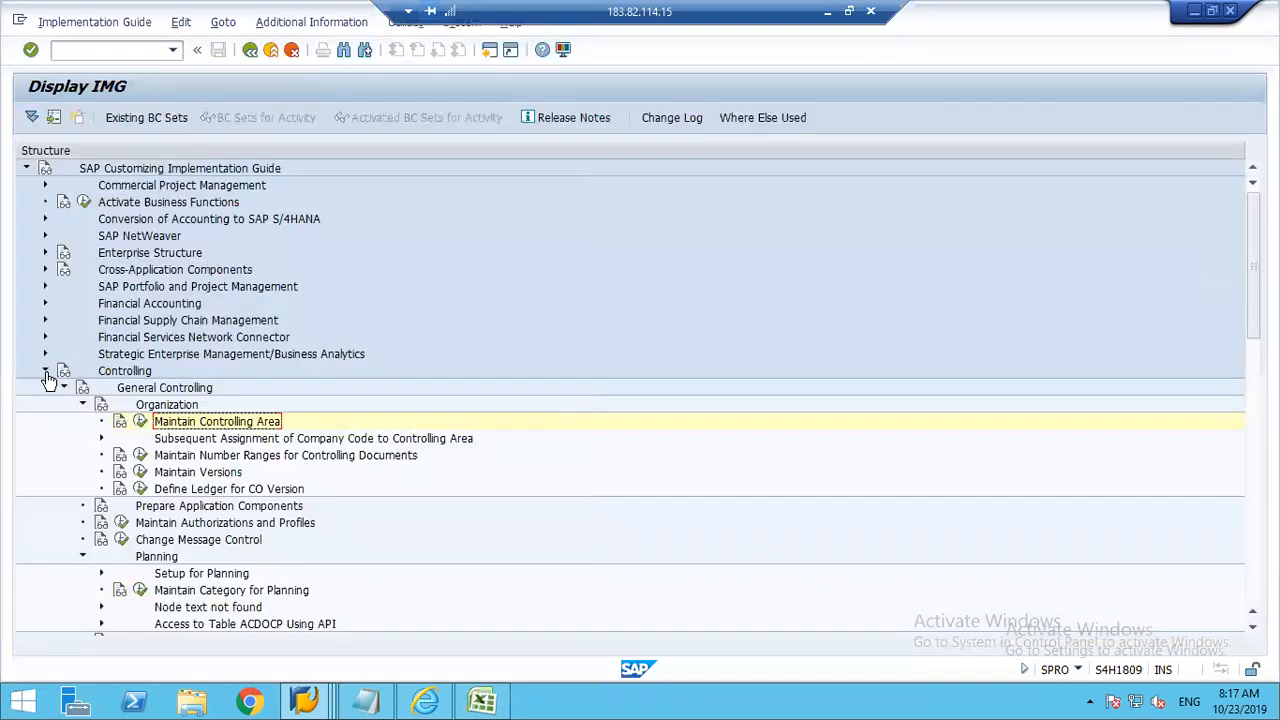
Step: Open Define Settings for Ledgers and Currency Types under Financial Accounting Global Settings > Ledgers > Ledger, and dismiss the consistency check messages
click(45, 371)
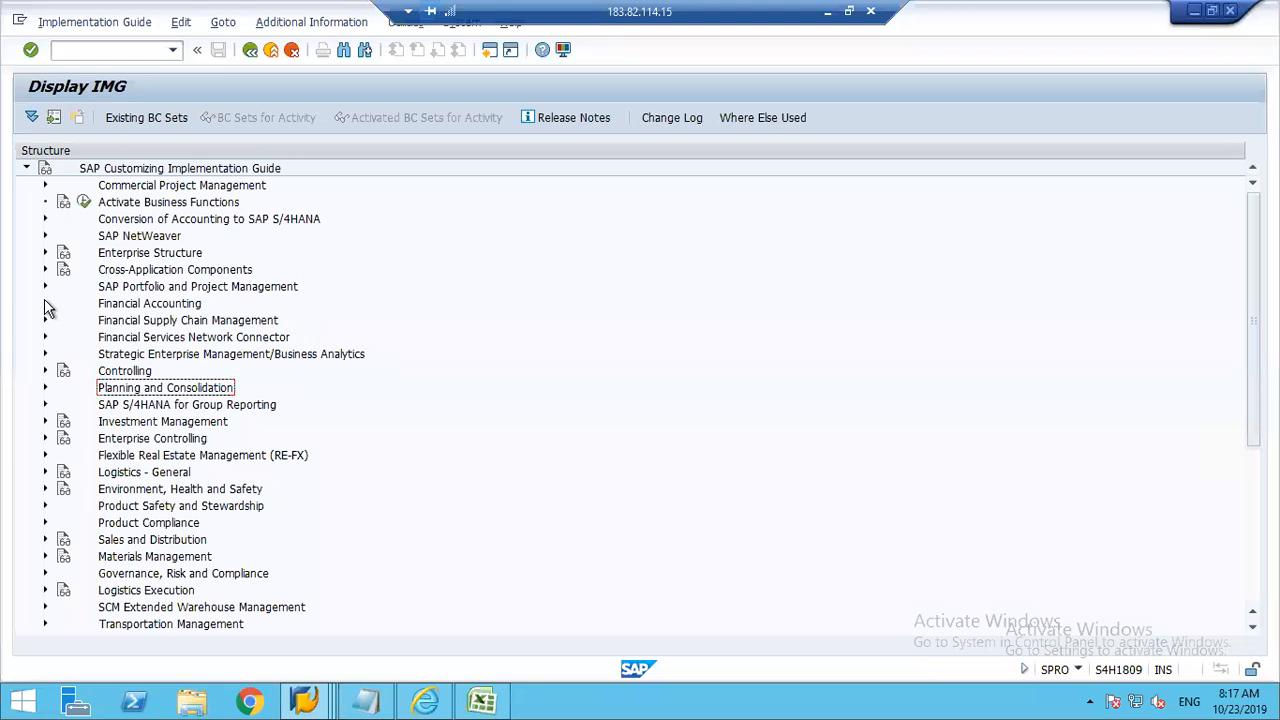
click(45, 304)
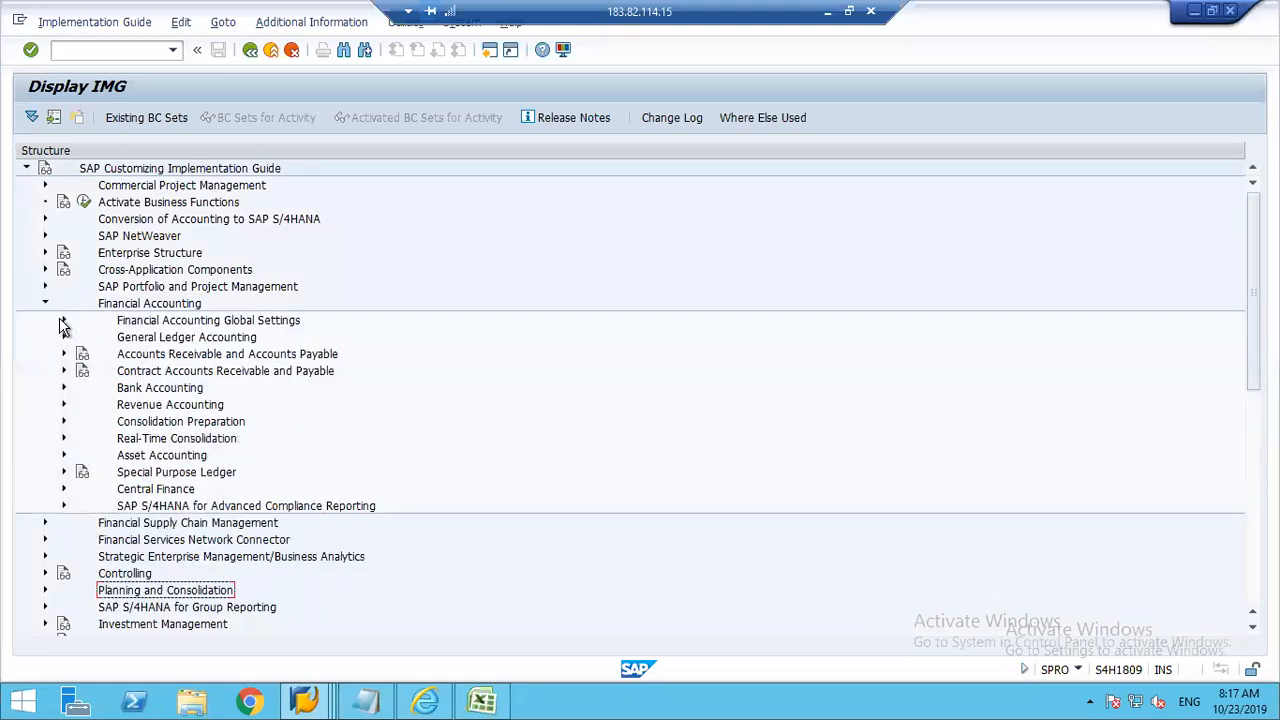
click(63, 321)
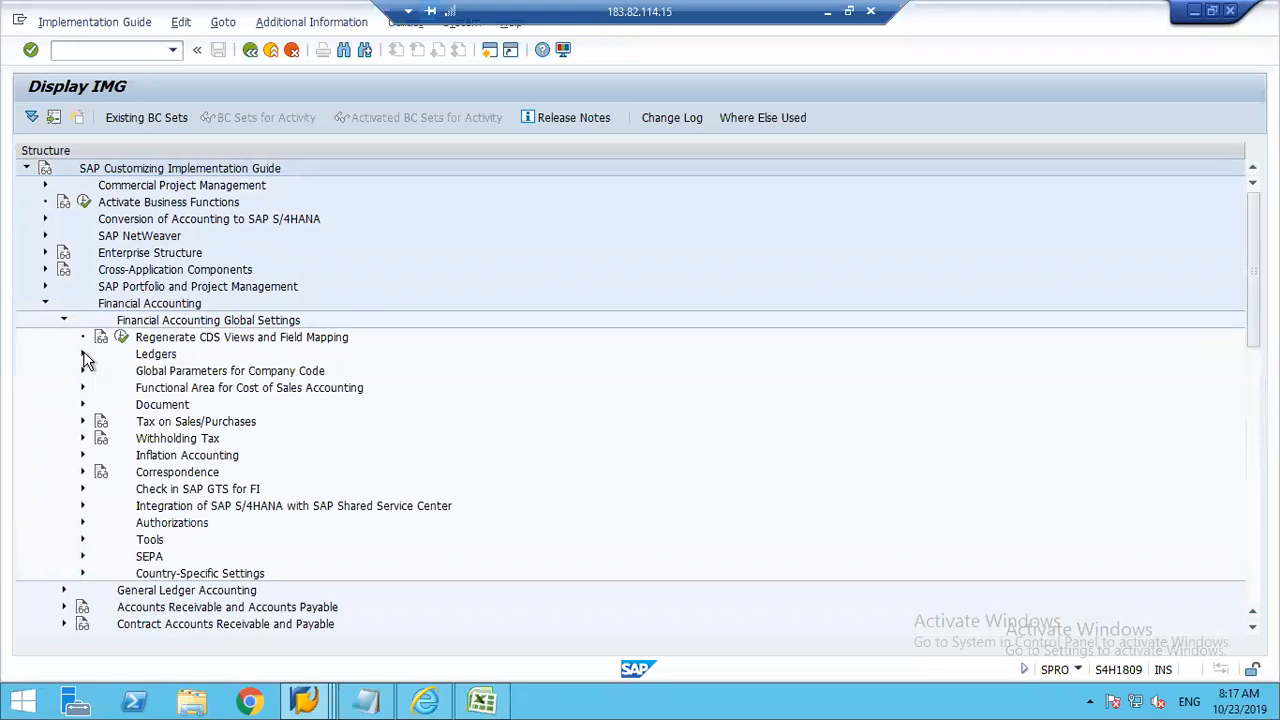
click(83, 354)
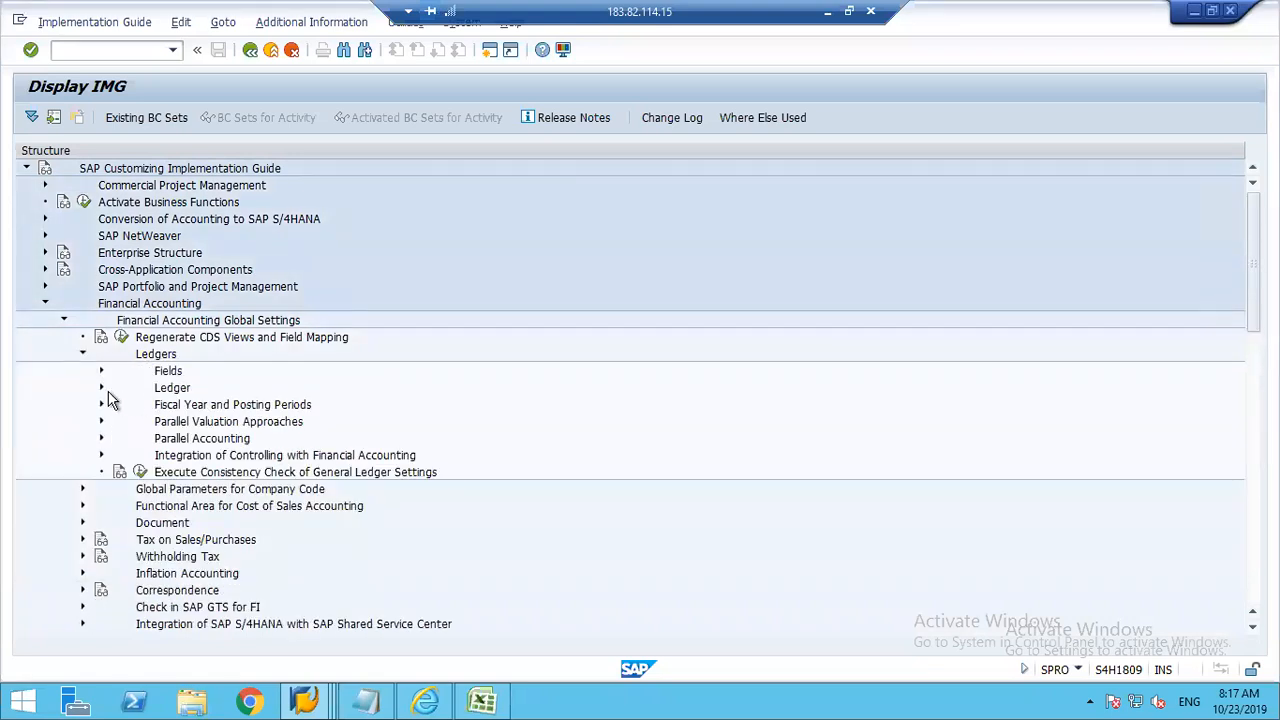
scroll(110, 390, down, 1)
scroll(150, 265, down, 7)
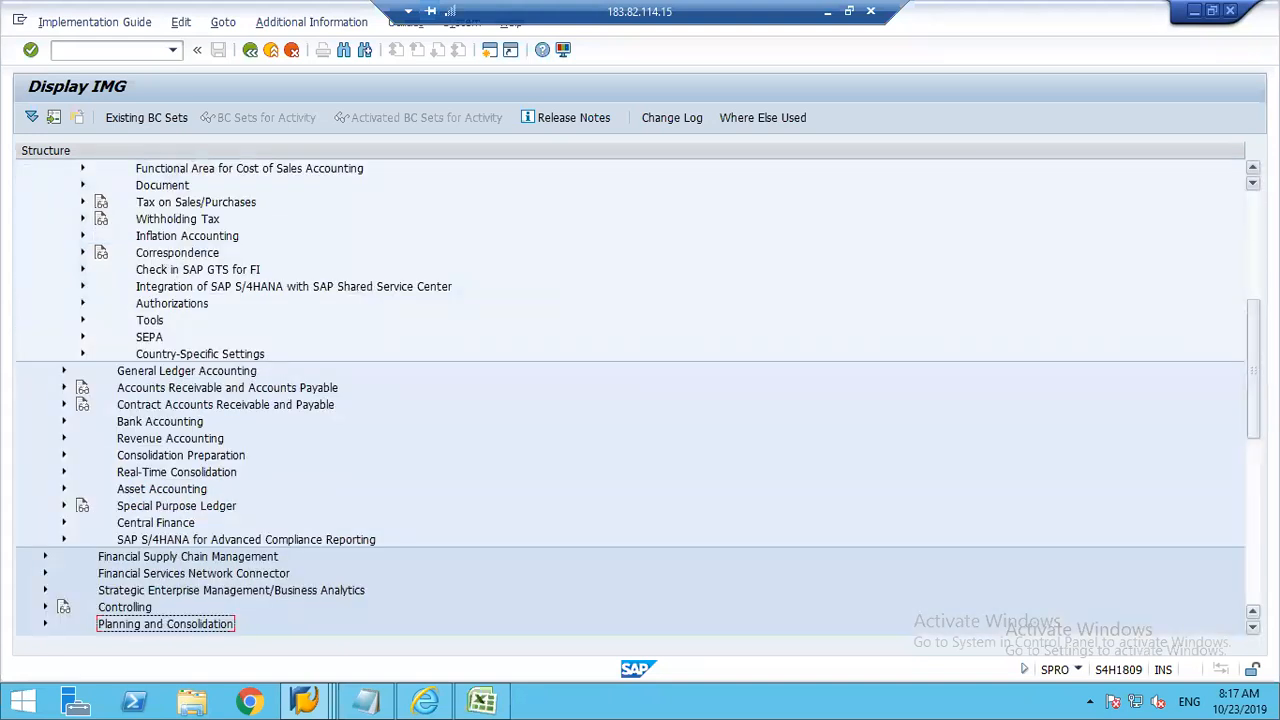
scroll(185, 378, up, 7)
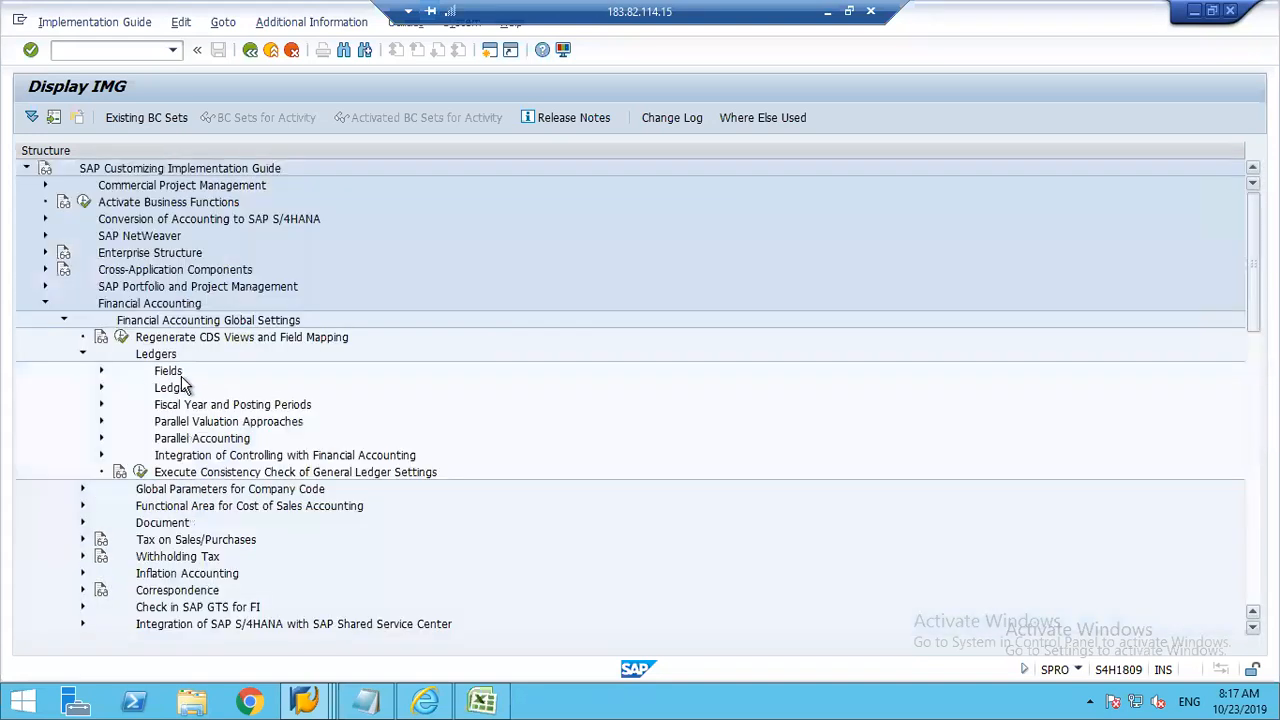
click(101, 388)
click(296, 405)
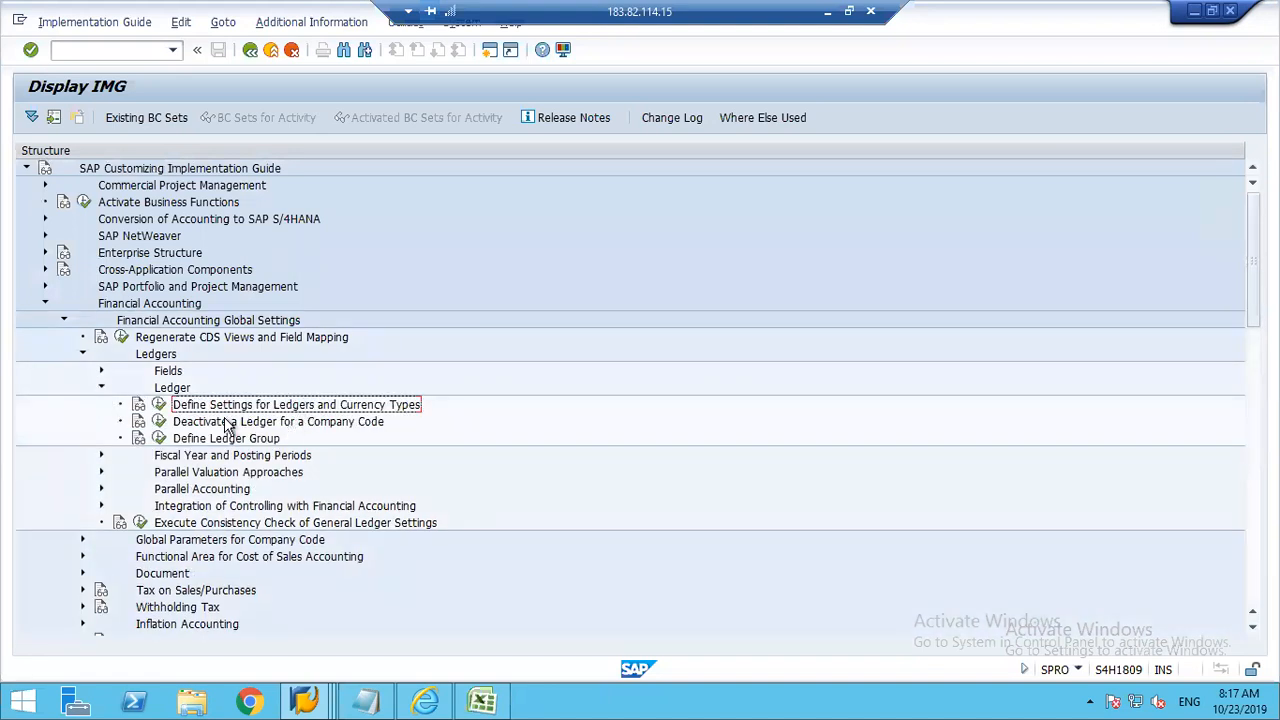
click(159, 410)
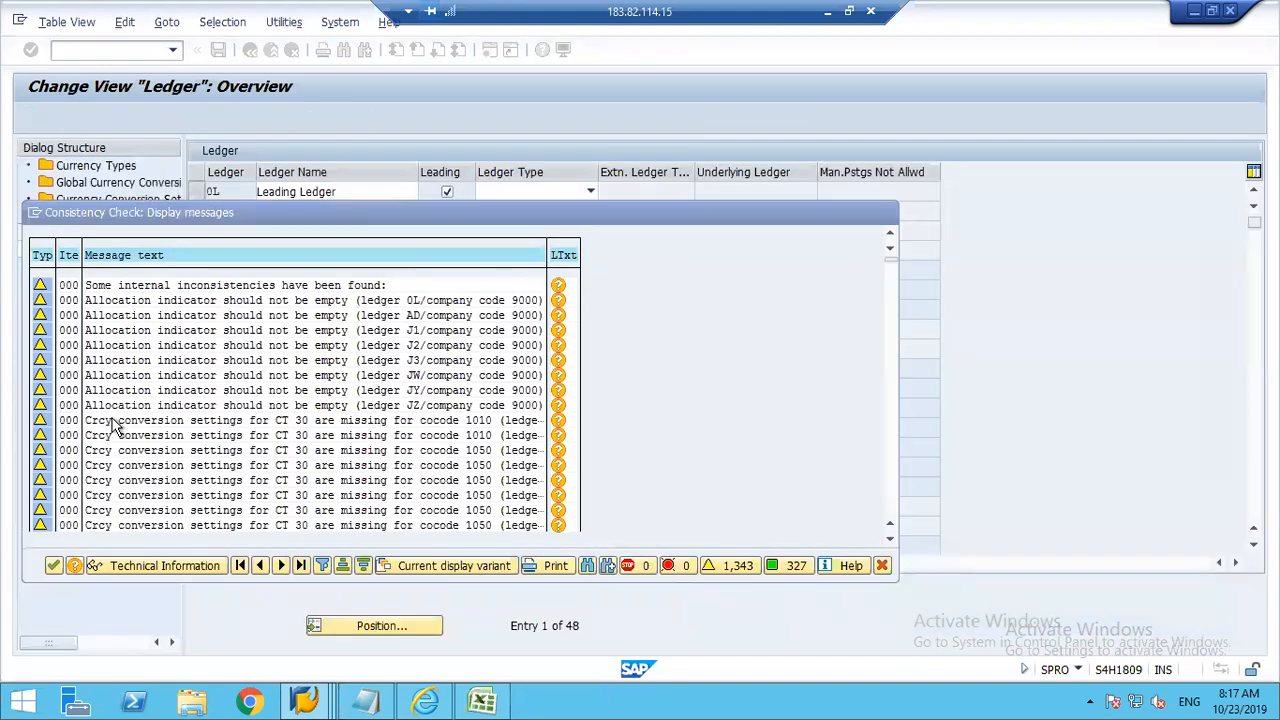
key(Return)
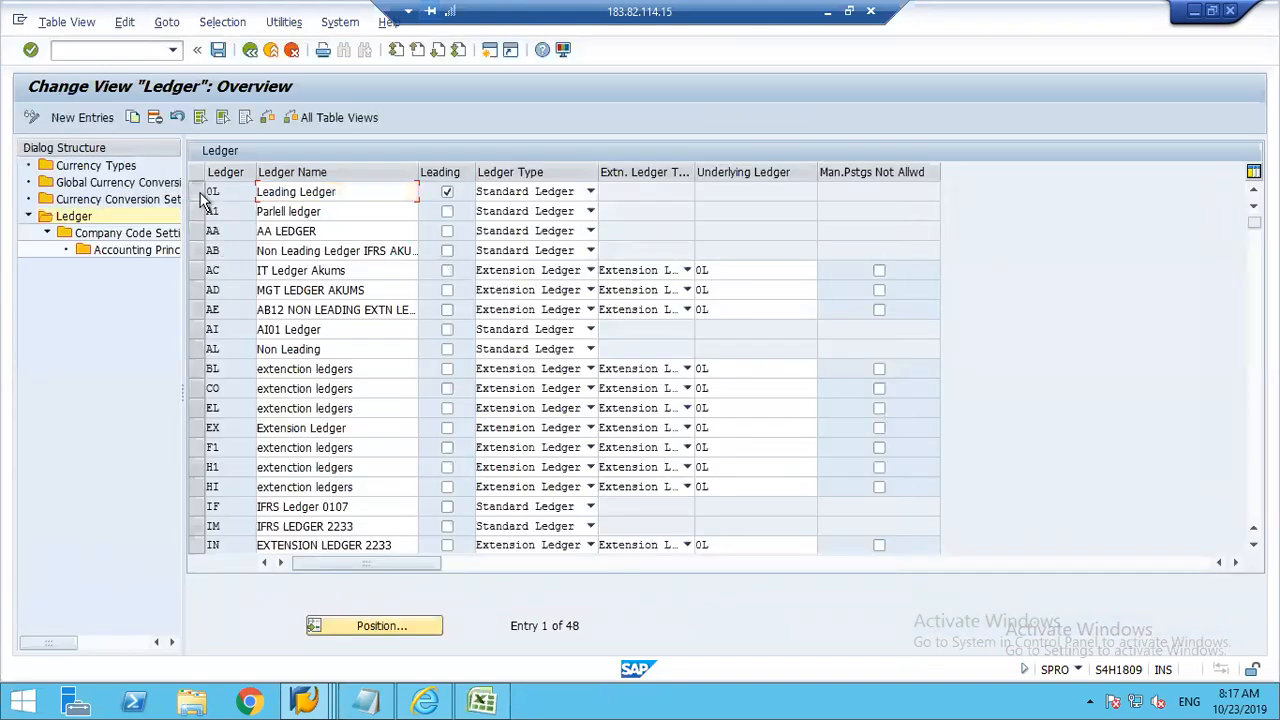
Step: Check the global currency type of company code 1248 in the leading ledger 0L's company code settings, and leave the view
click(197, 192)
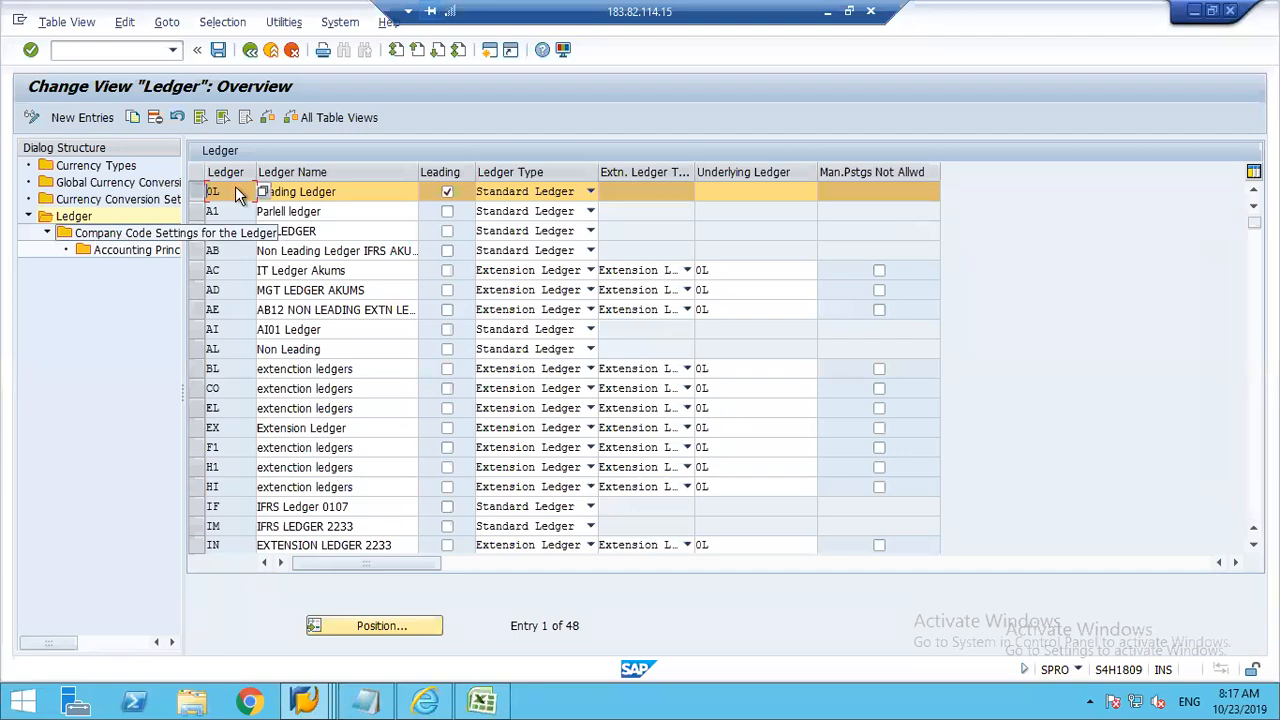
double_click(98, 236)
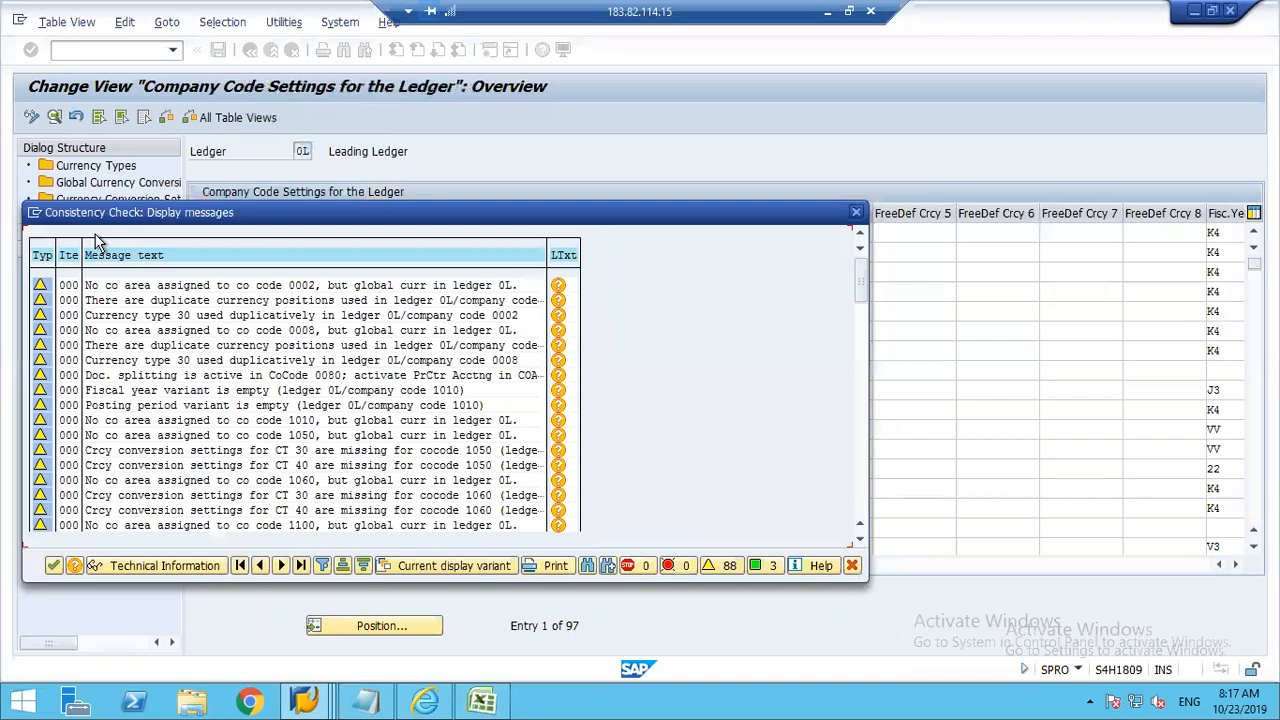
key(Return)
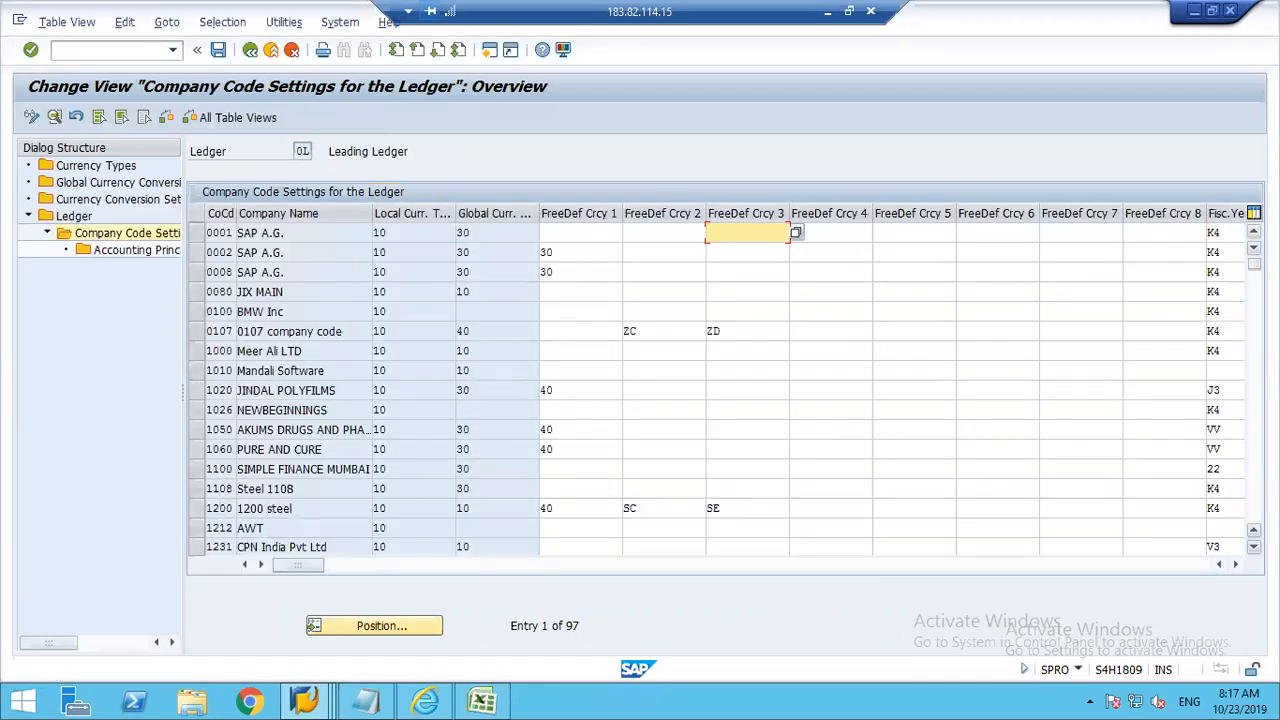
scroll(434, 329, down, 3)
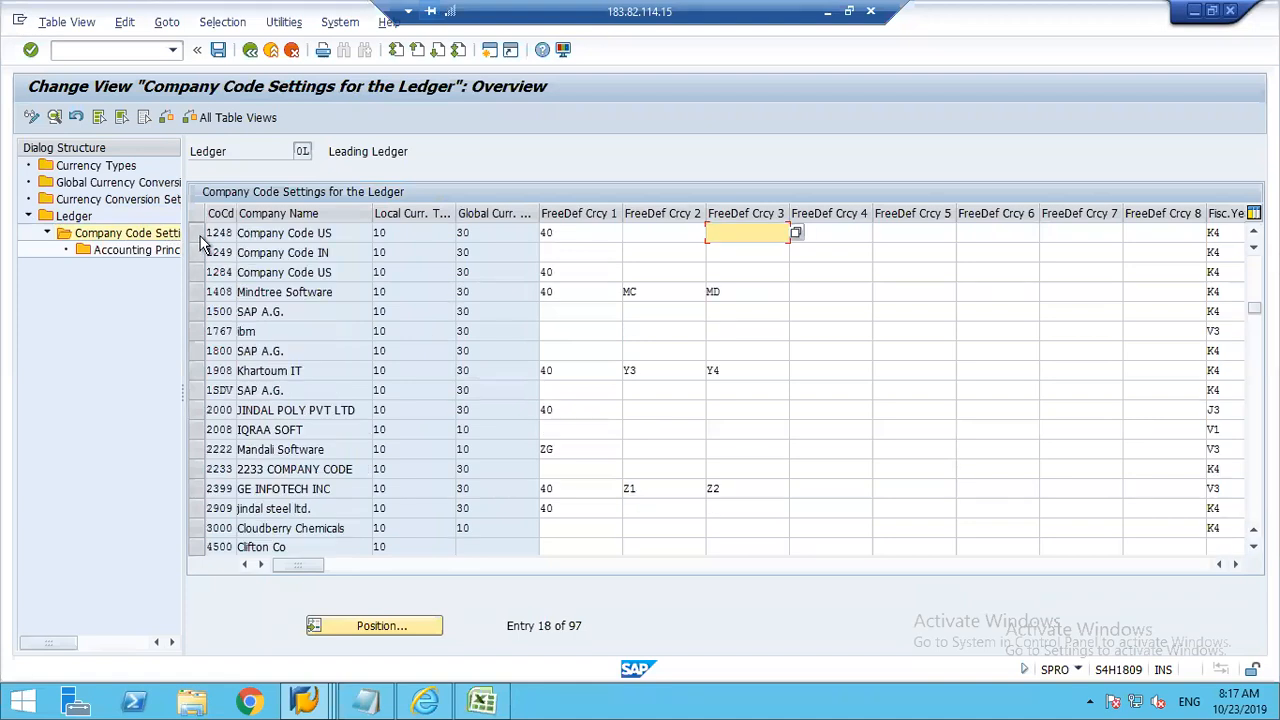
click(196, 232)
click(481, 233)
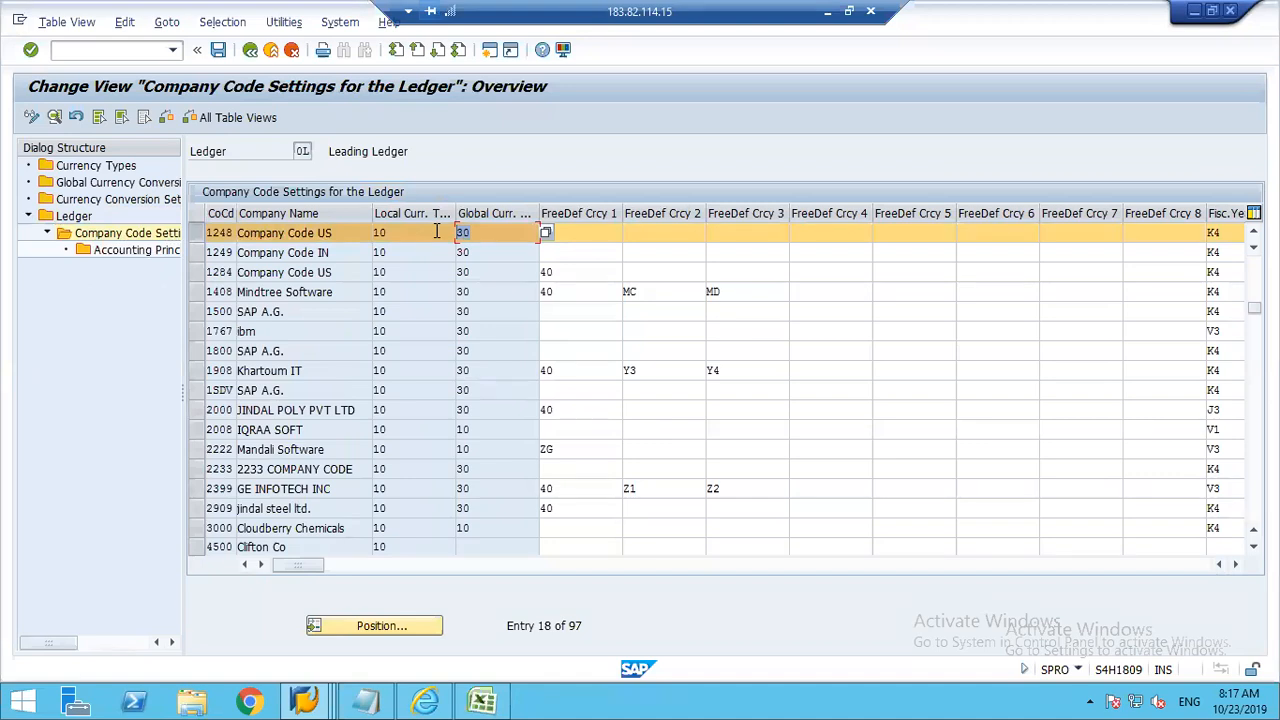
click(264, 49)
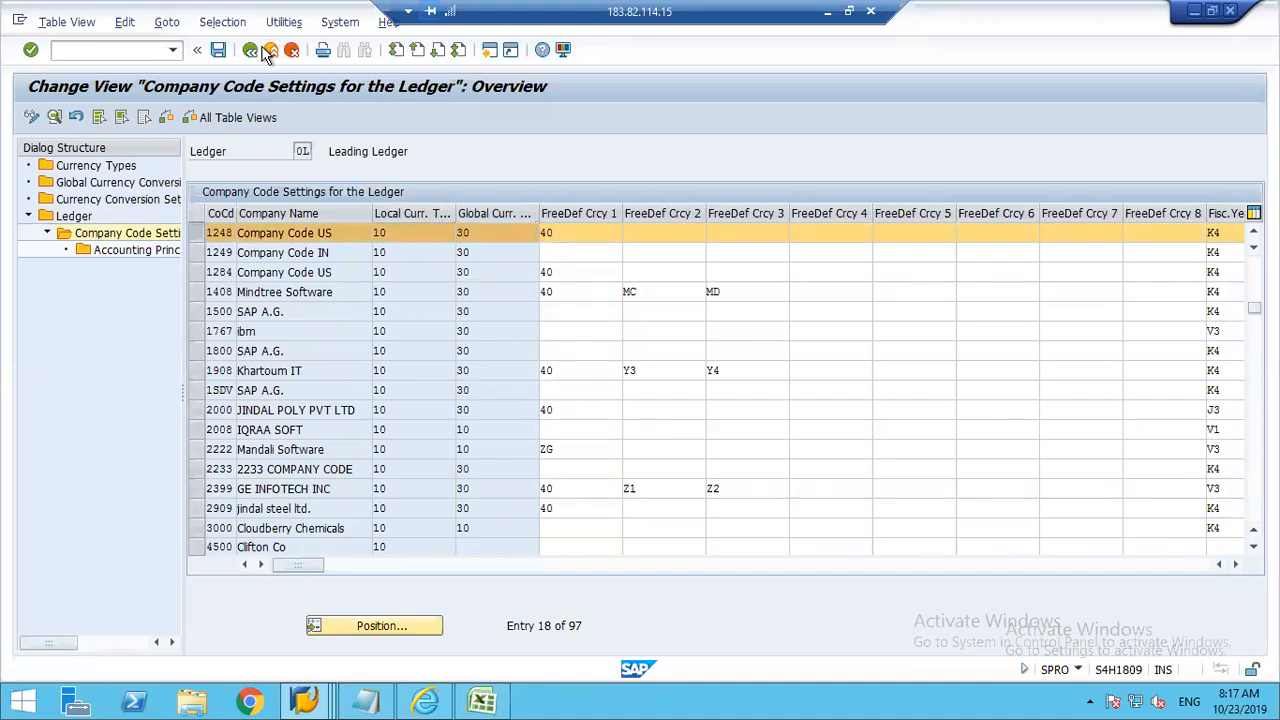
Step: Switch to Excel and set the Global Currency cells J4:J7 to EUR
click(481, 701)
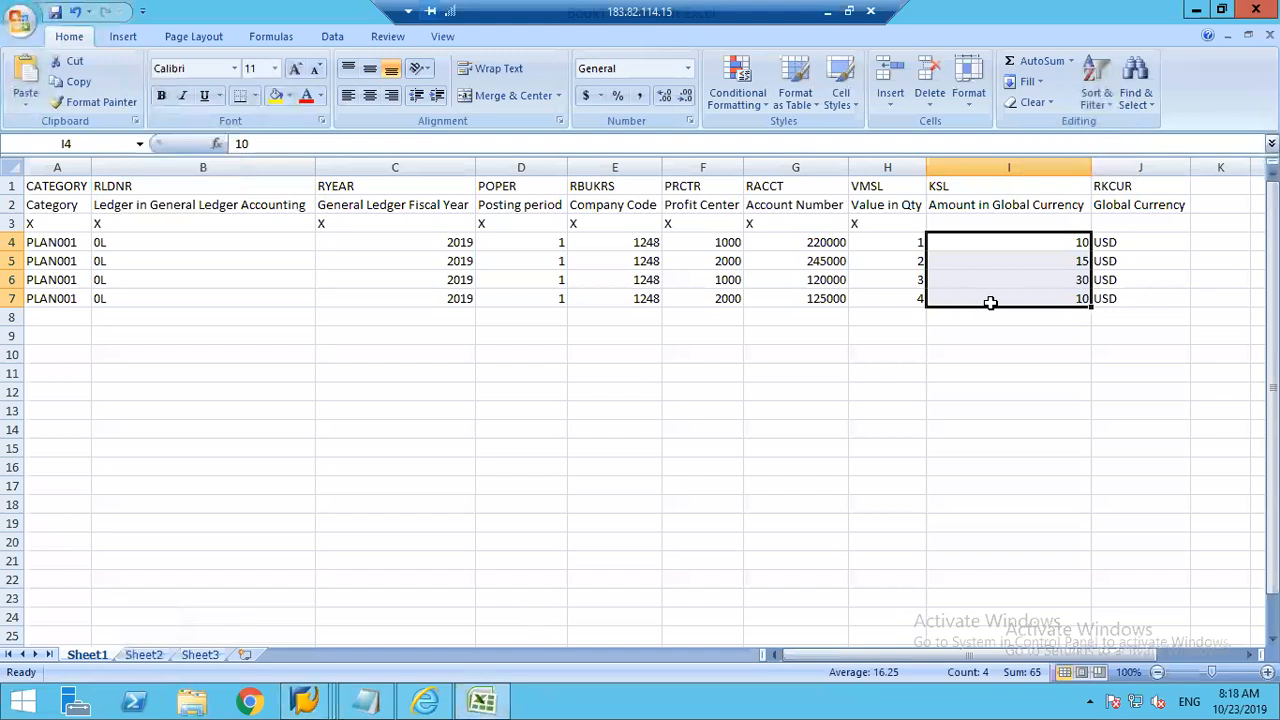
click(1123, 247)
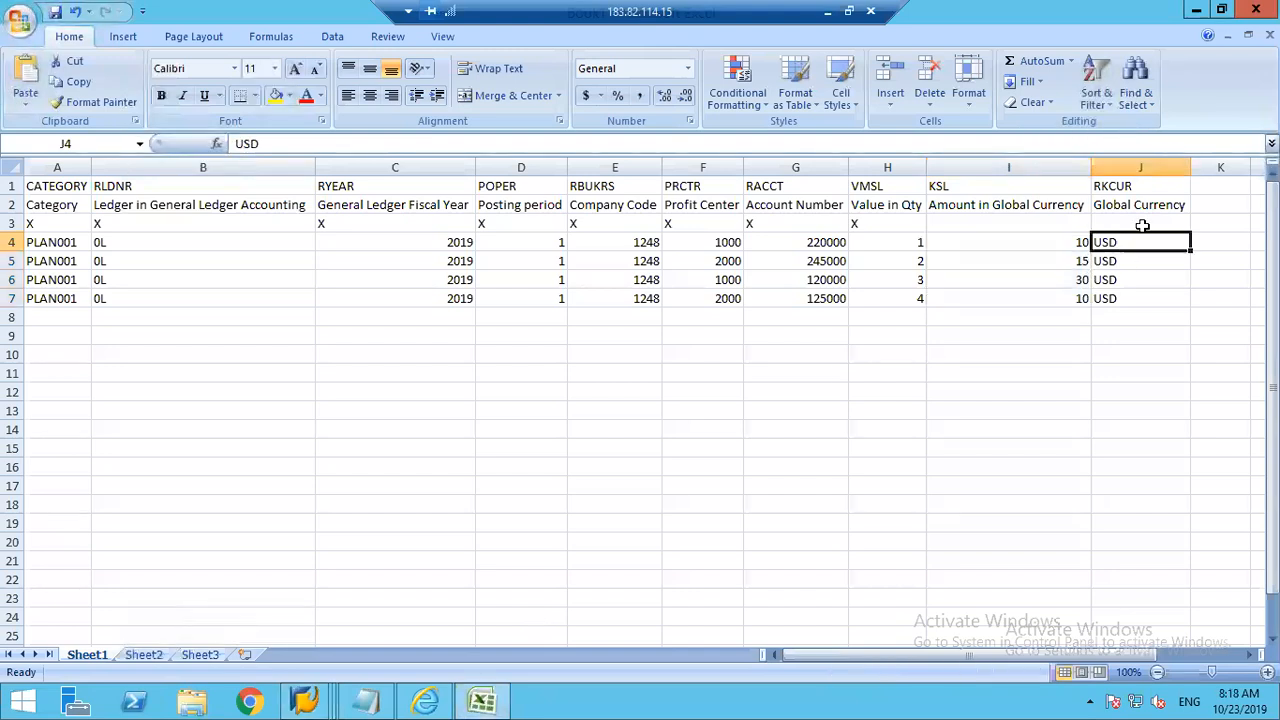
text(EUR)
key(Return)
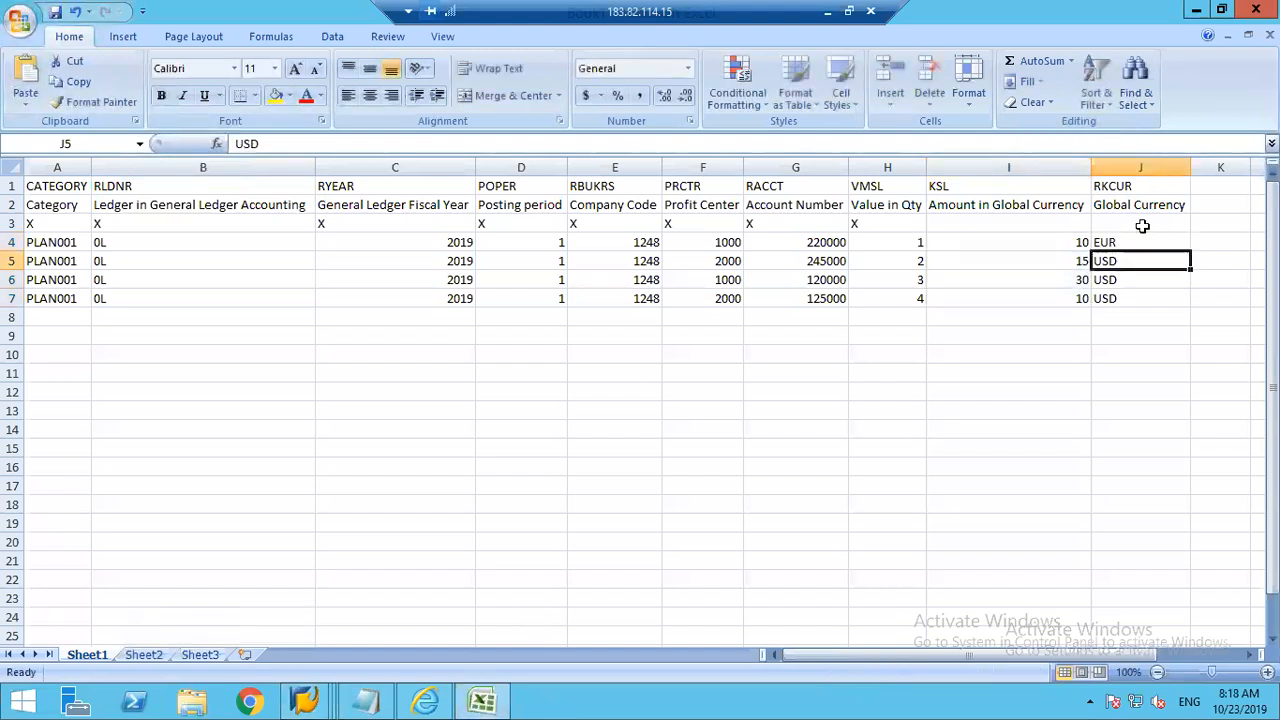
text(EUR)
key(Return)
text(EUR)
key(Return)
text(EUR)
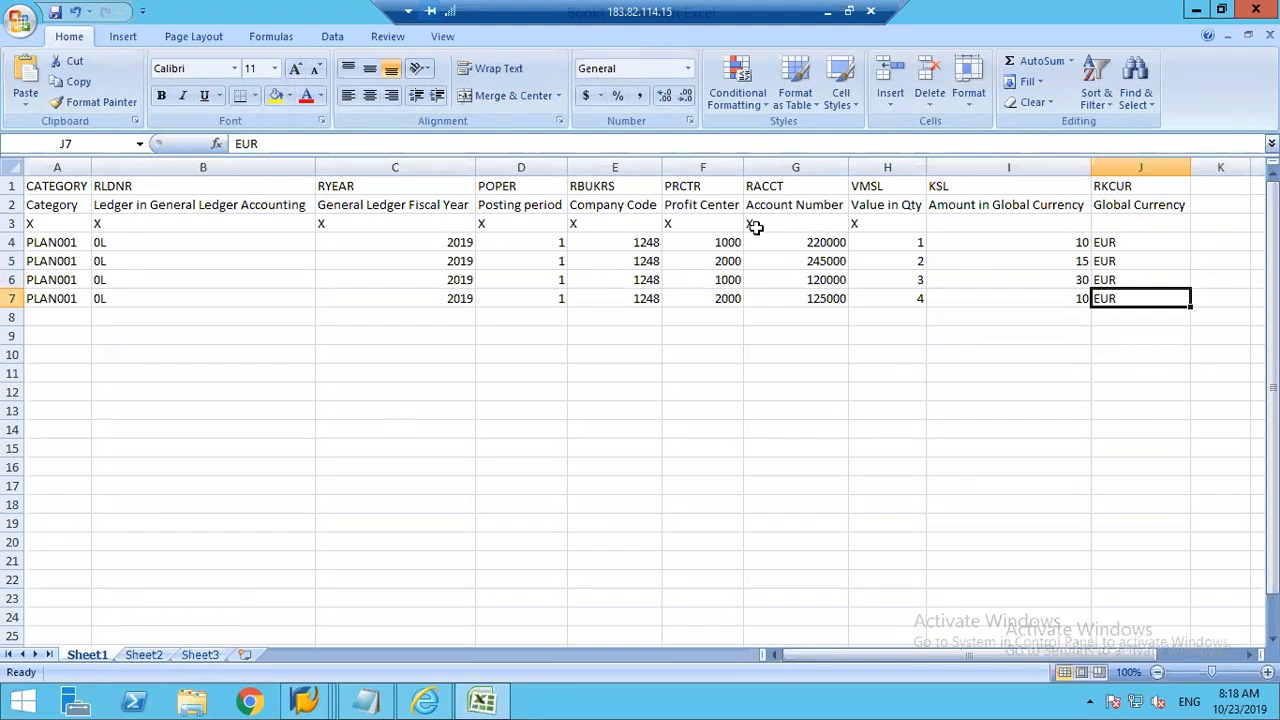
Step: Save the workbook to the Desktop as Plan Data in CSV (Comma delimited) format, keeping that format despite incompatible features
click(21, 24)
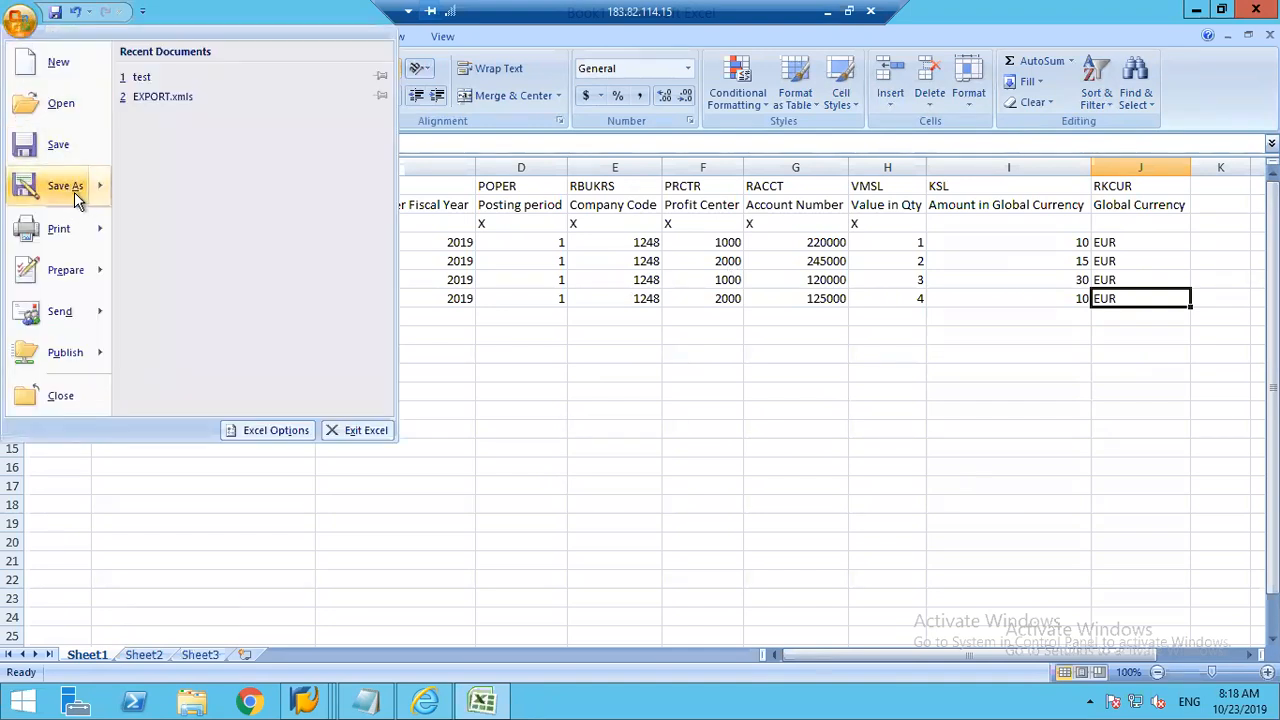
mouse_move(76, 198)
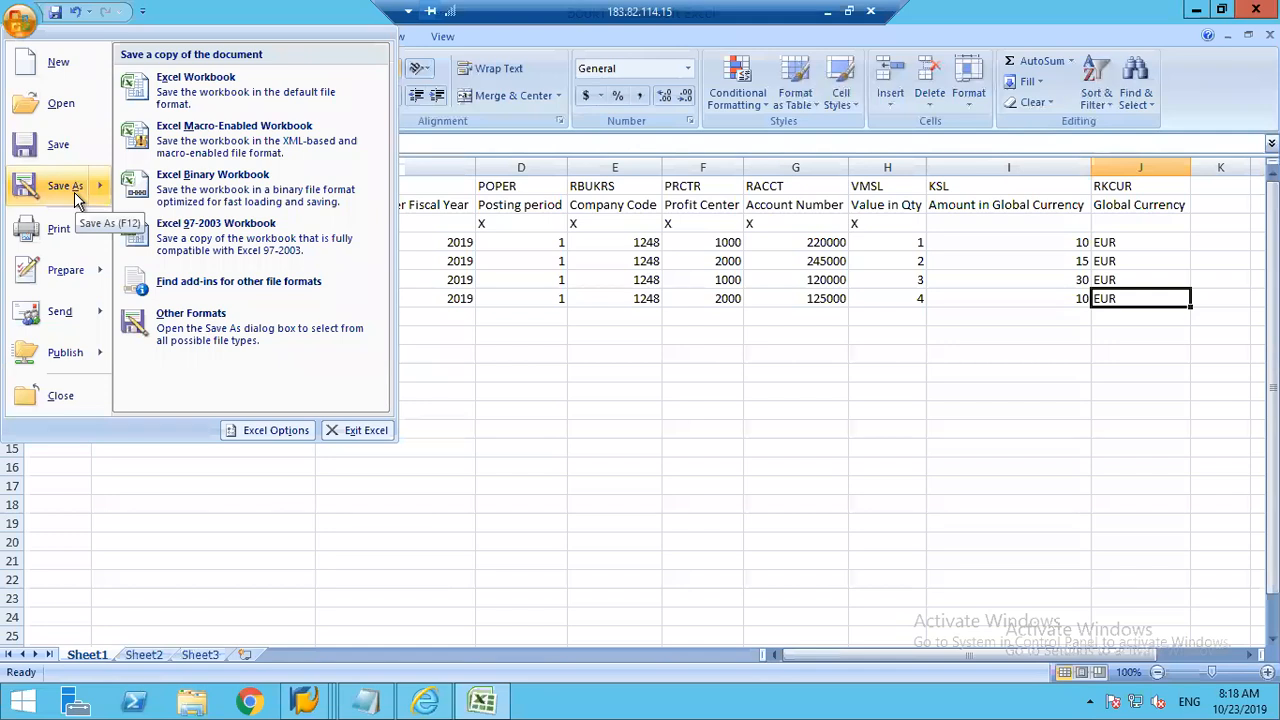
click(247, 236)
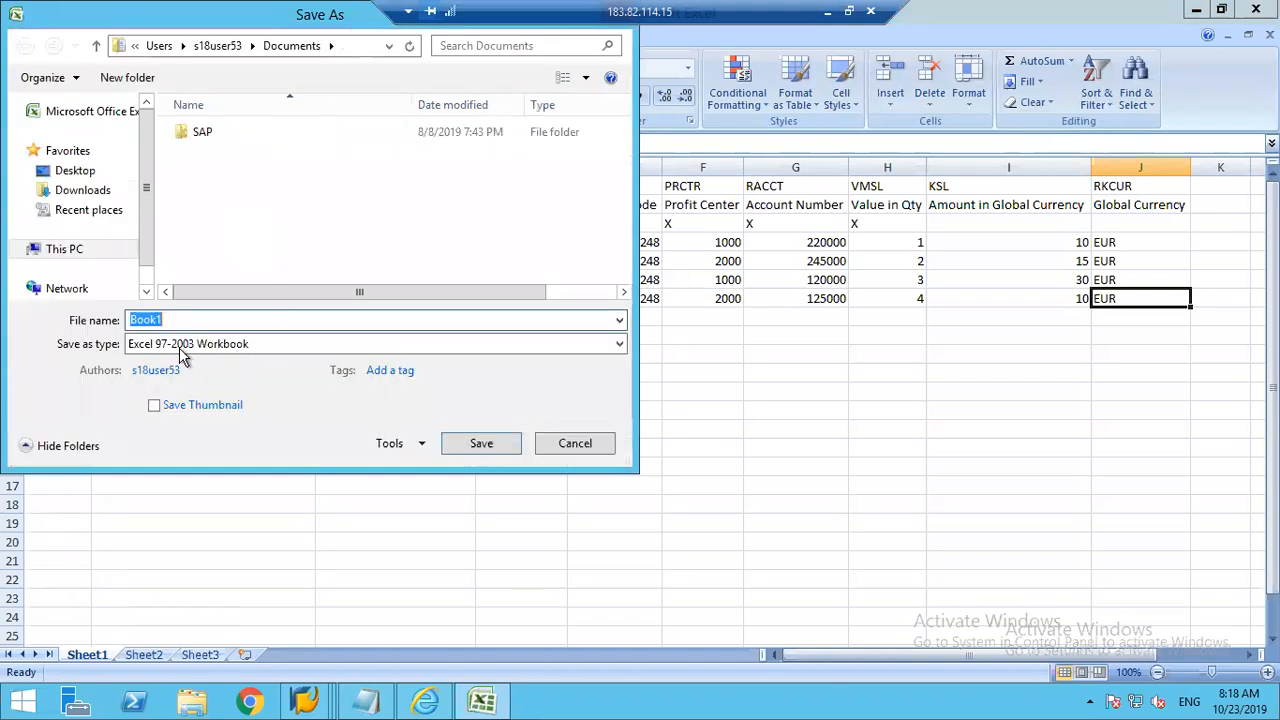
click(245, 345)
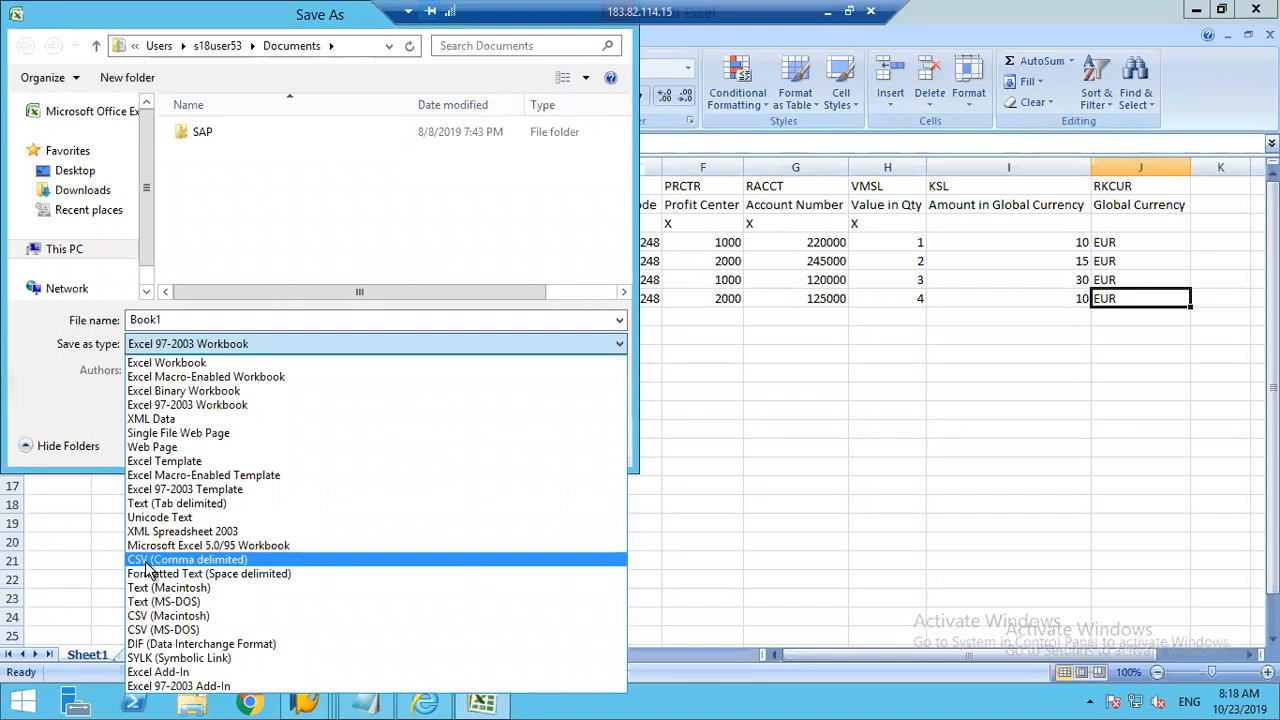
click(224, 560)
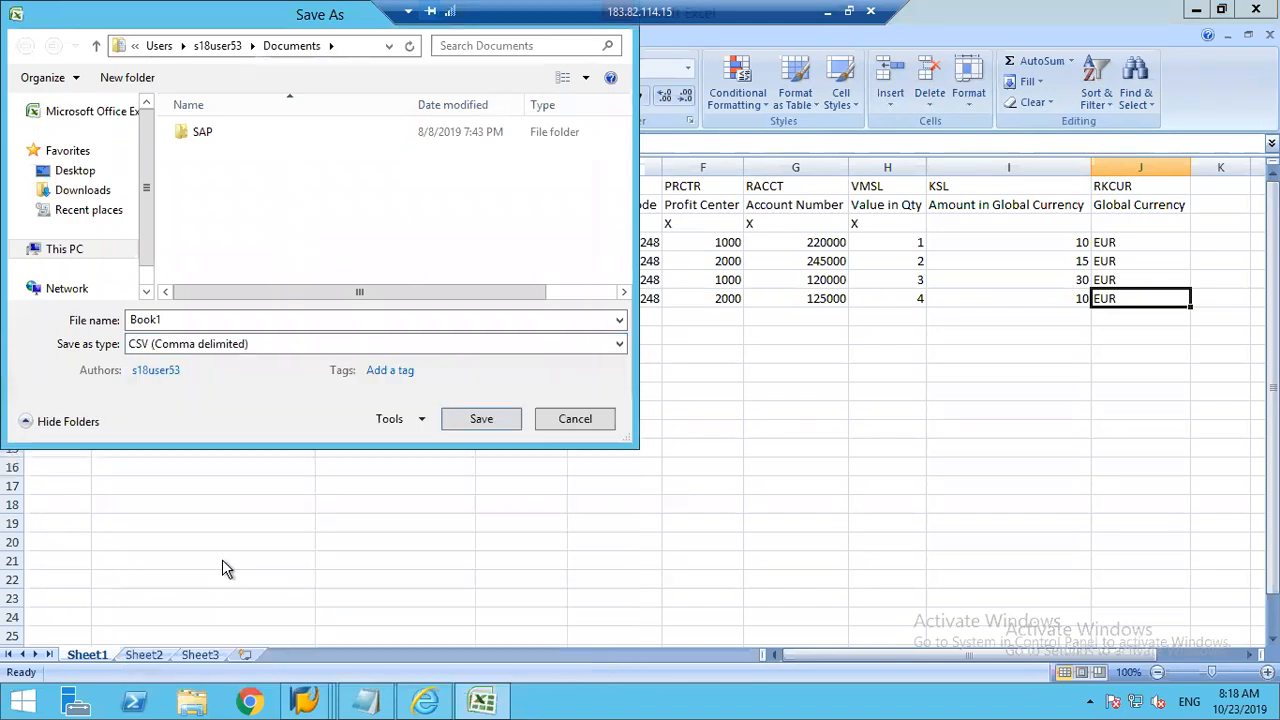
click(188, 322)
text(Plan Data)
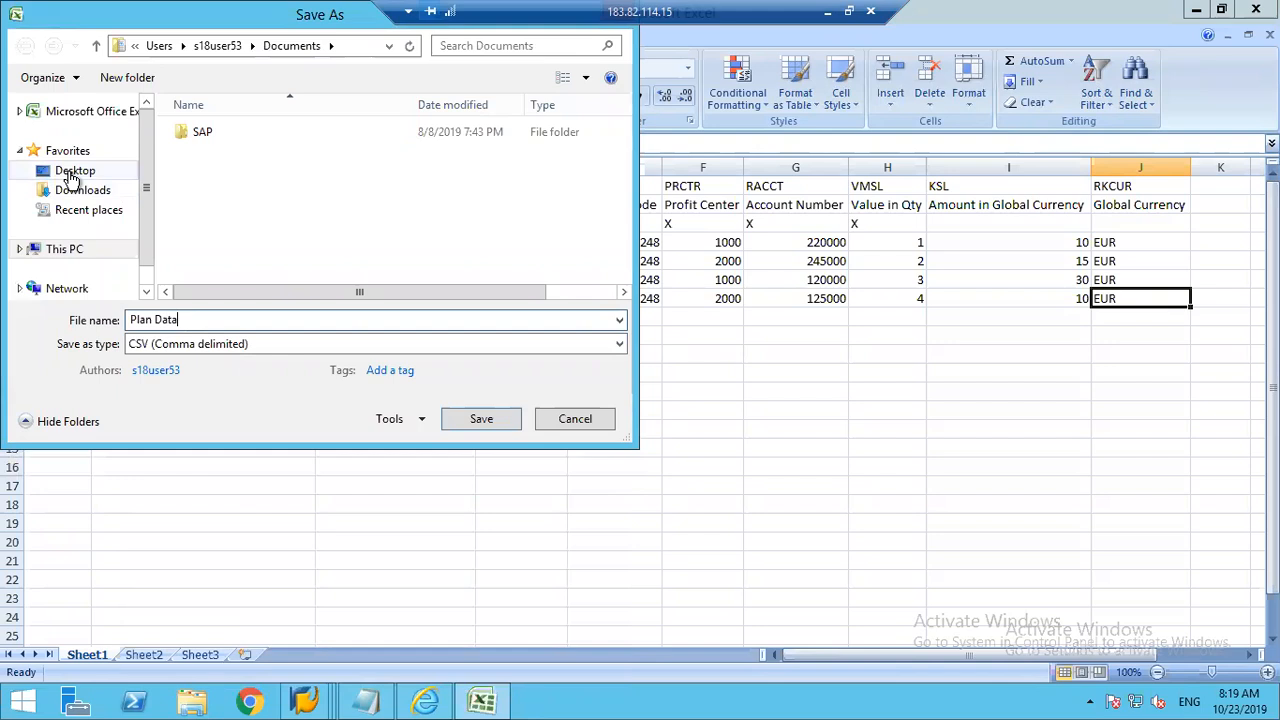
click(74, 172)
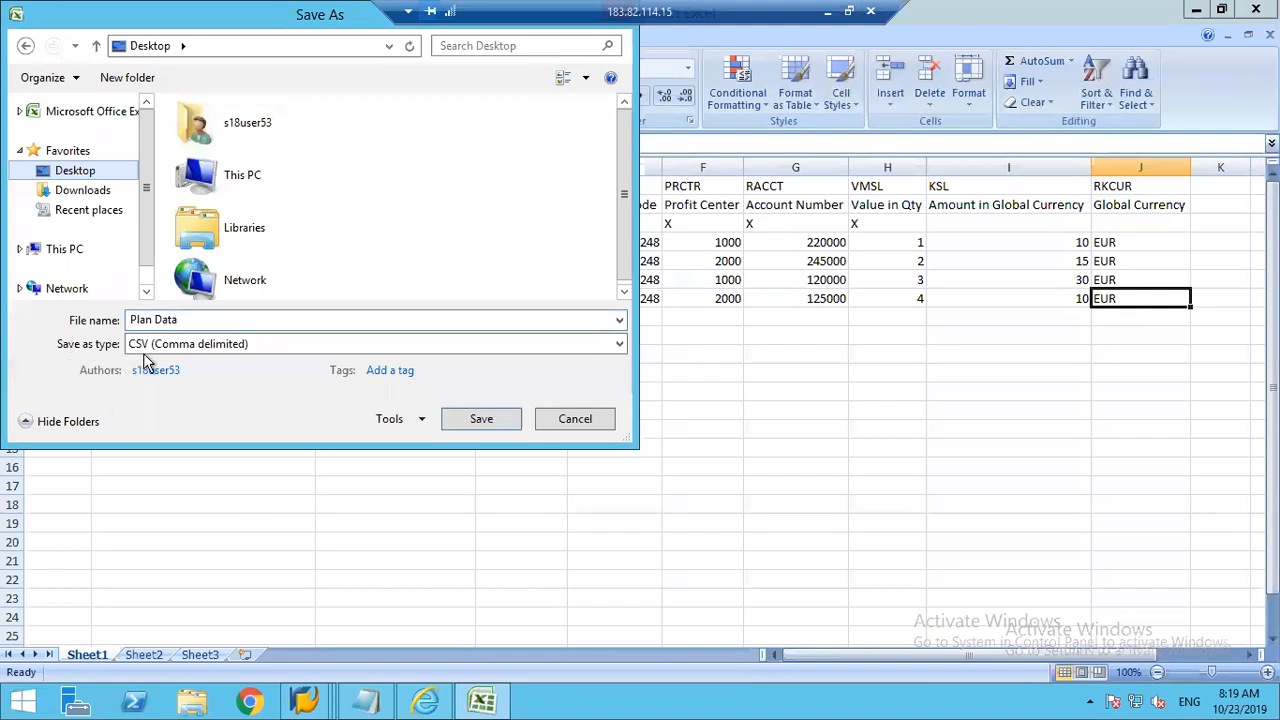
click(481, 424)
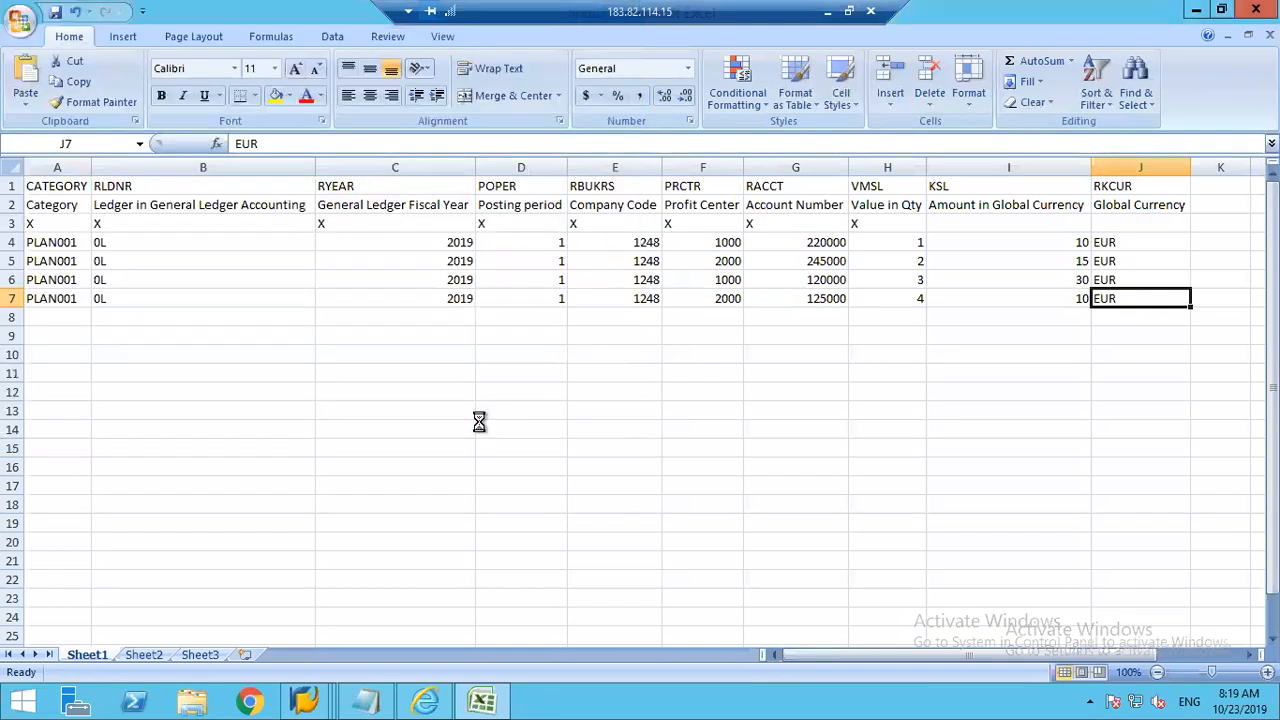
click(607, 410)
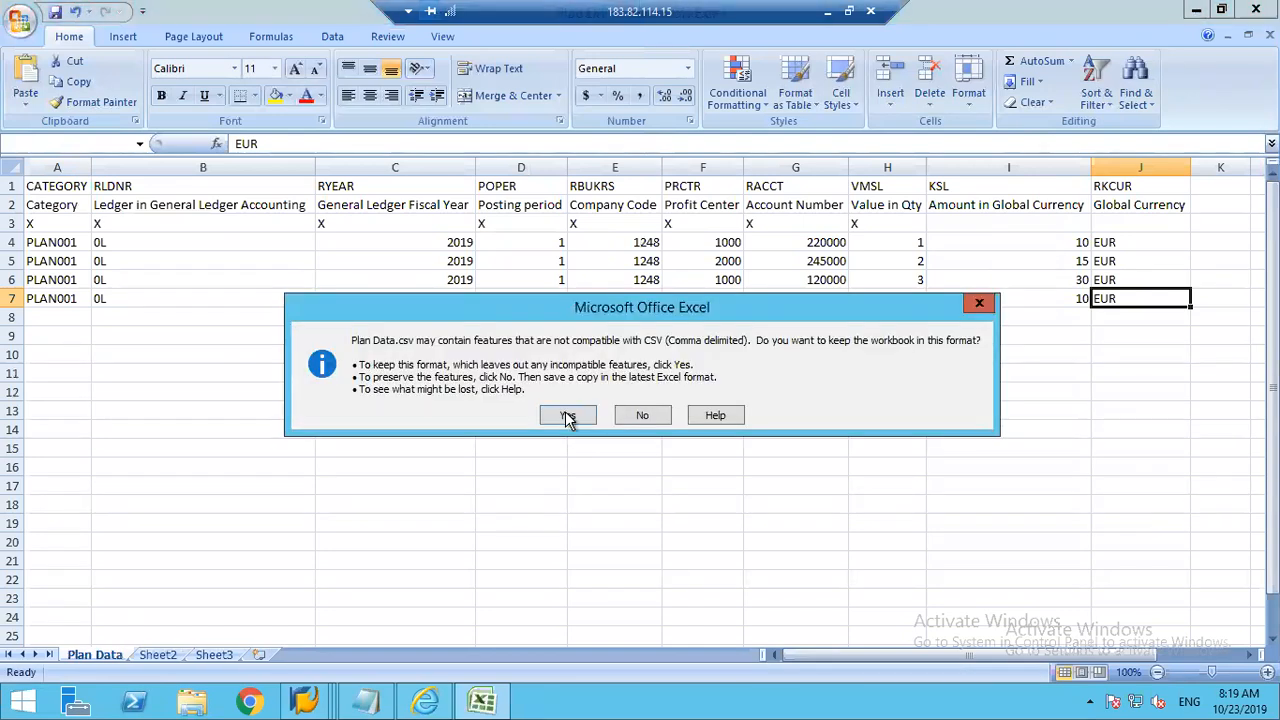
click(567, 416)
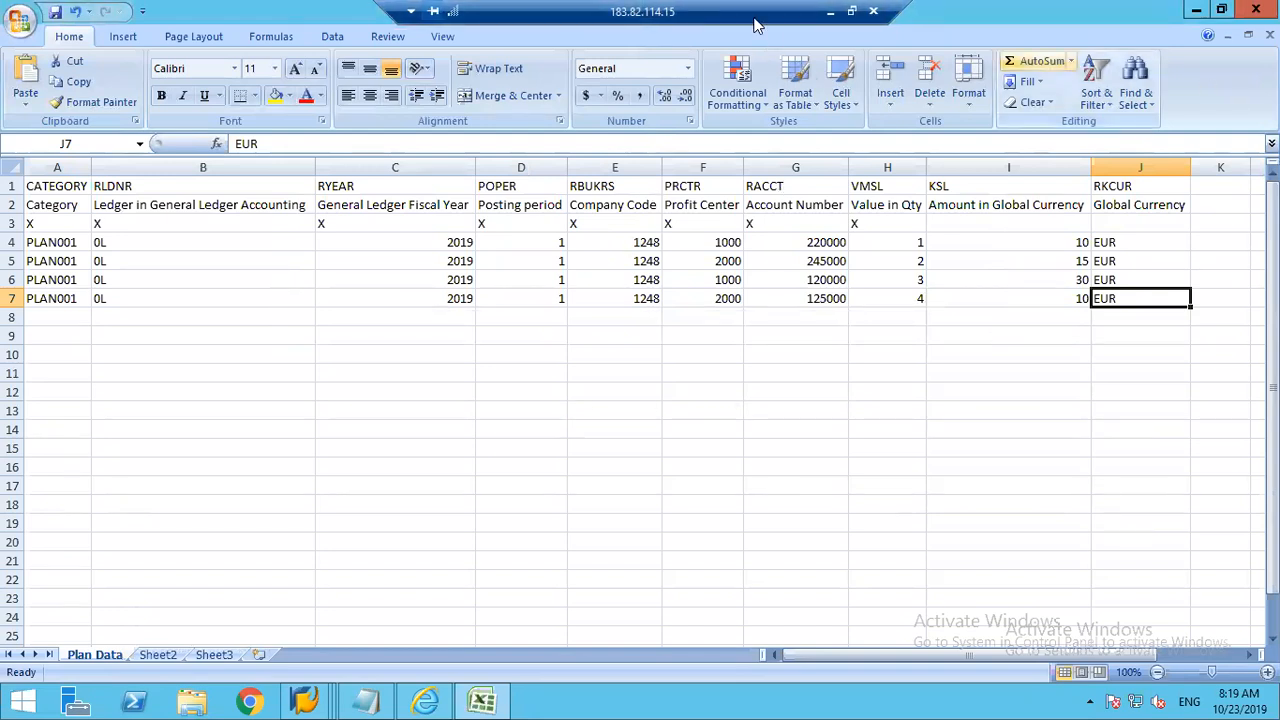
drag(791, 32, 775, 28)
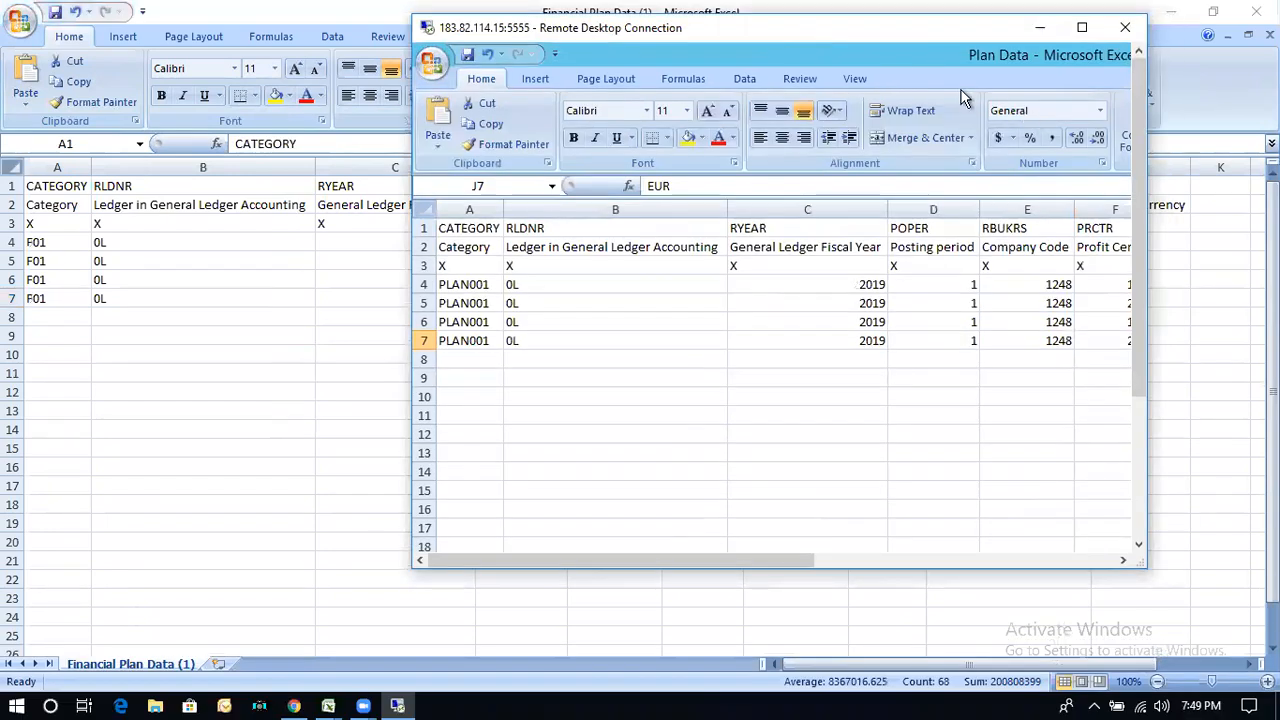
click(1130, 31)
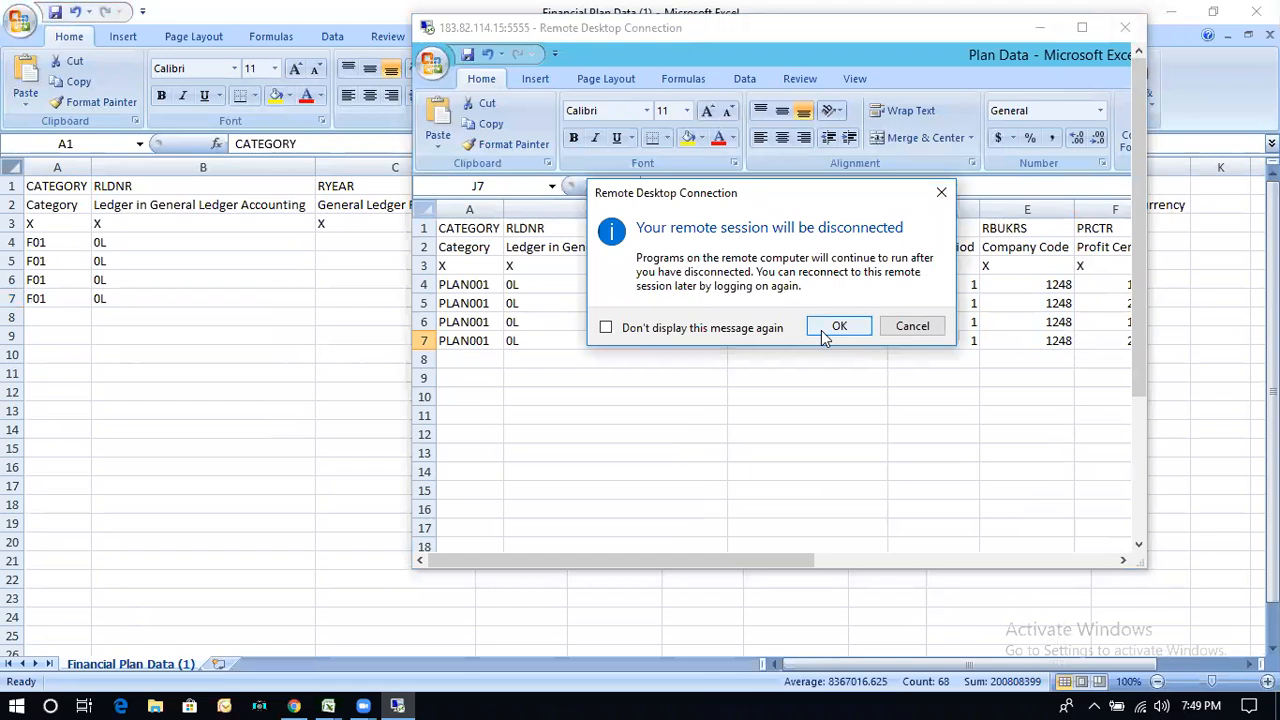
click(908, 337)
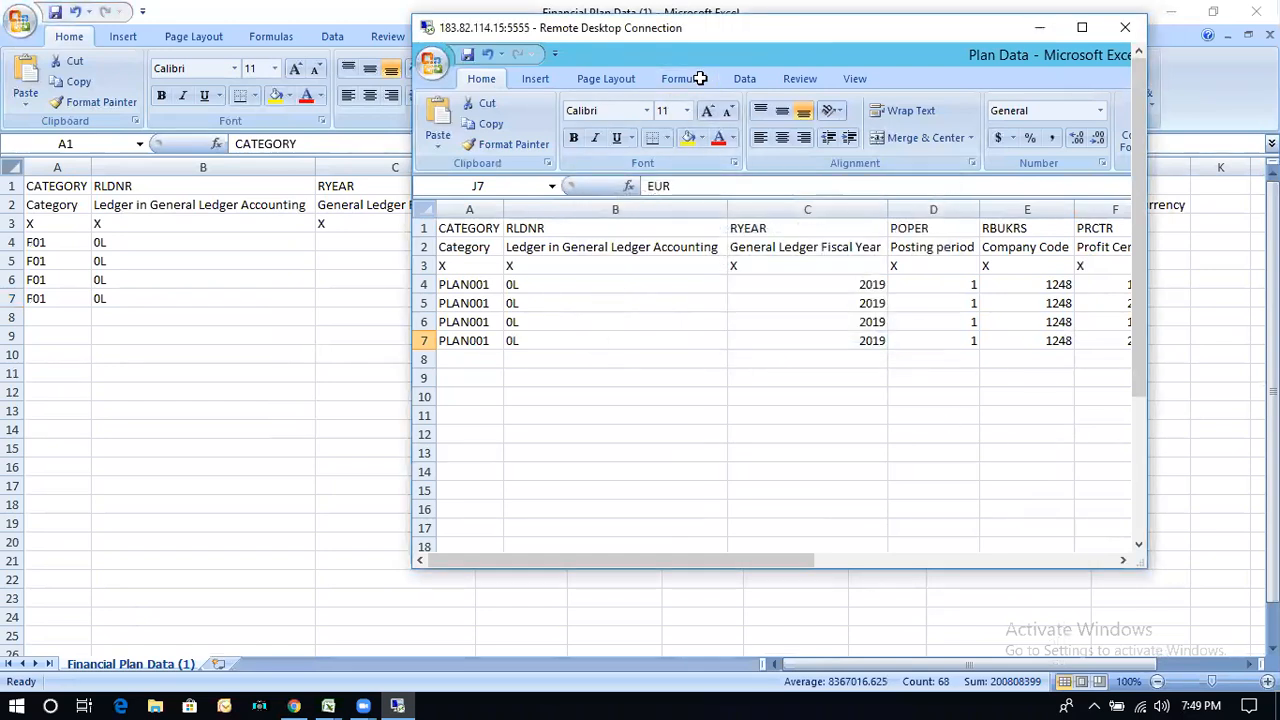
click(397, 706)
click(397, 706)
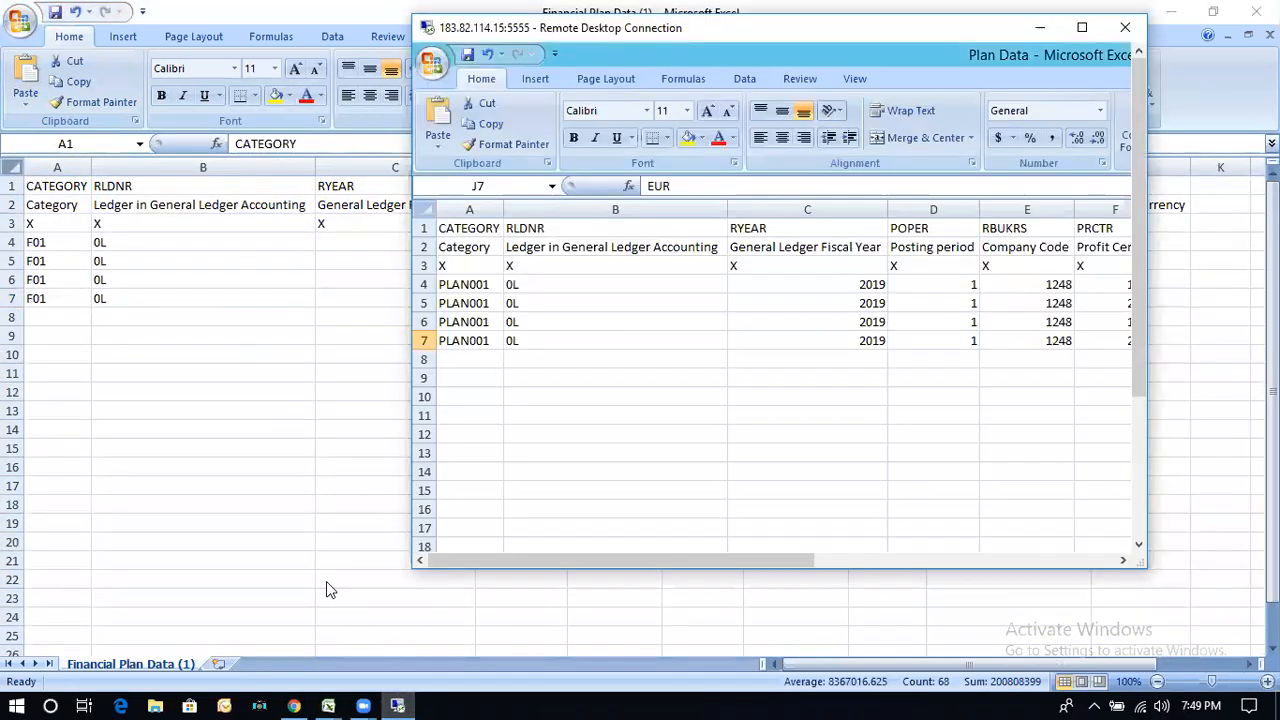
click(1081, 26)
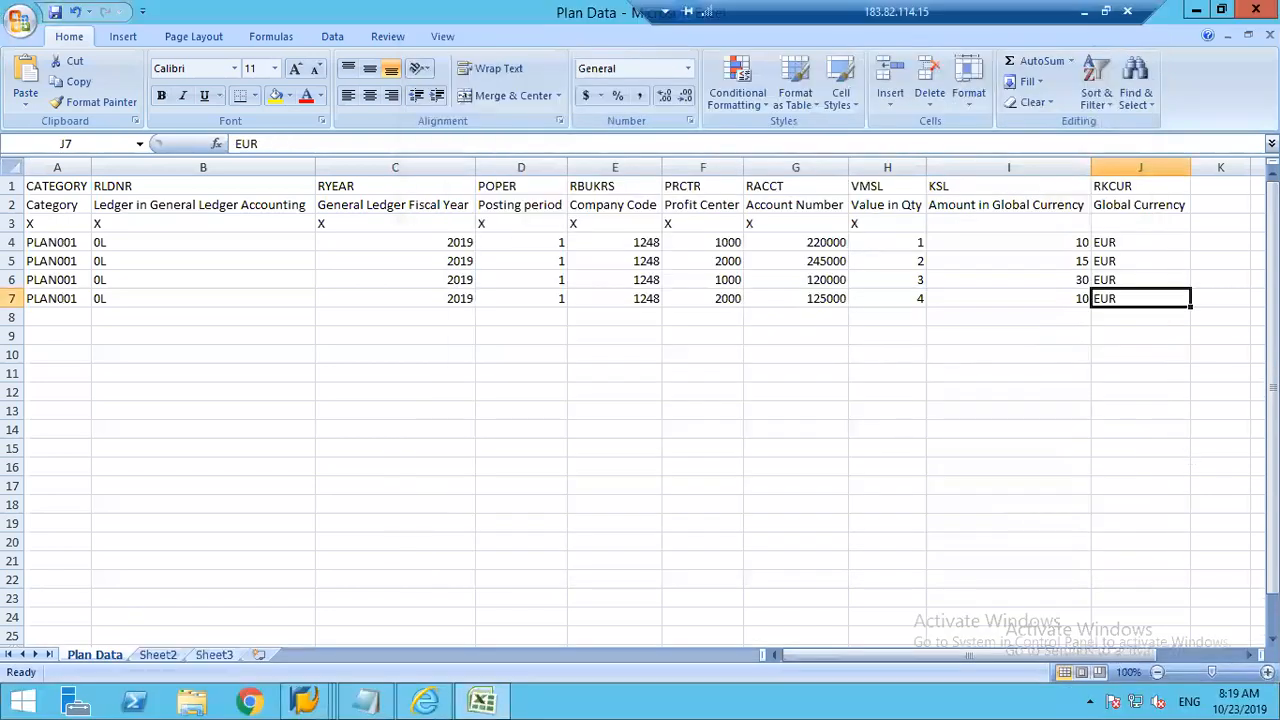
Step: Close the Plan Data workbook, saving it in CSV format, and exit Excel
drag(1272, 365, 1272, 365)
click(1270, 35)
click(567, 399)
click(574, 418)
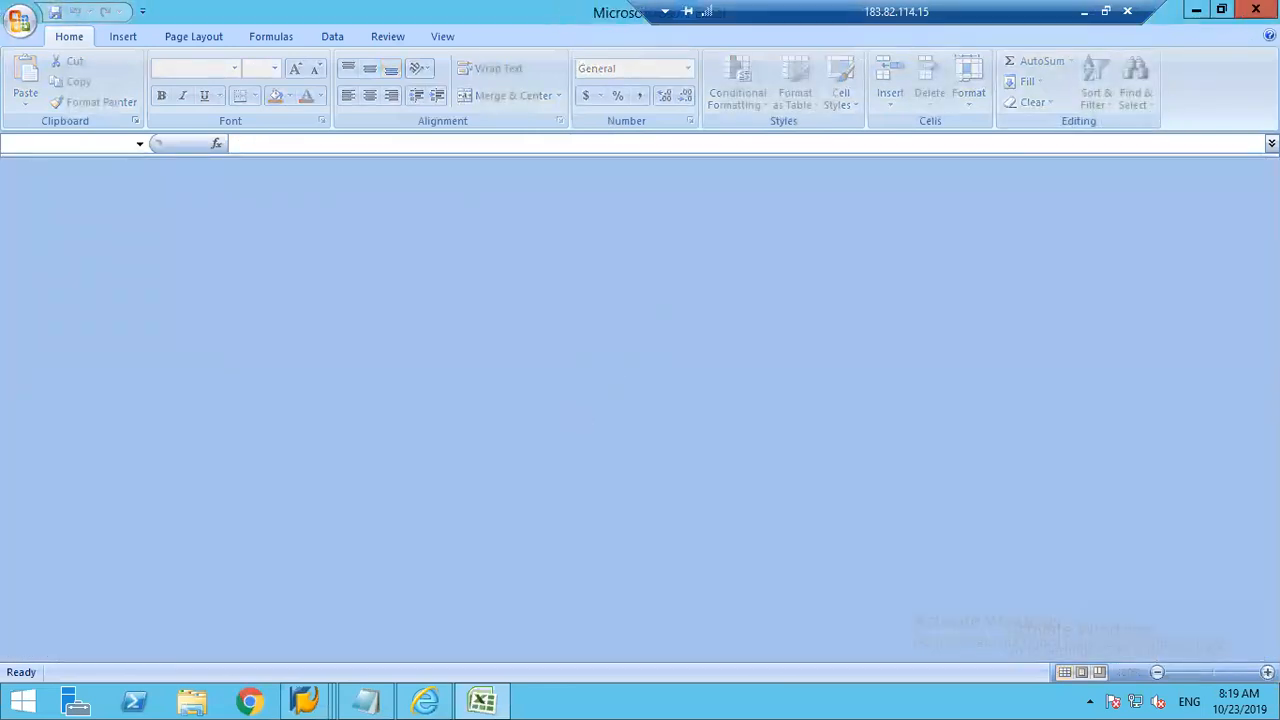
click(1256, 9)
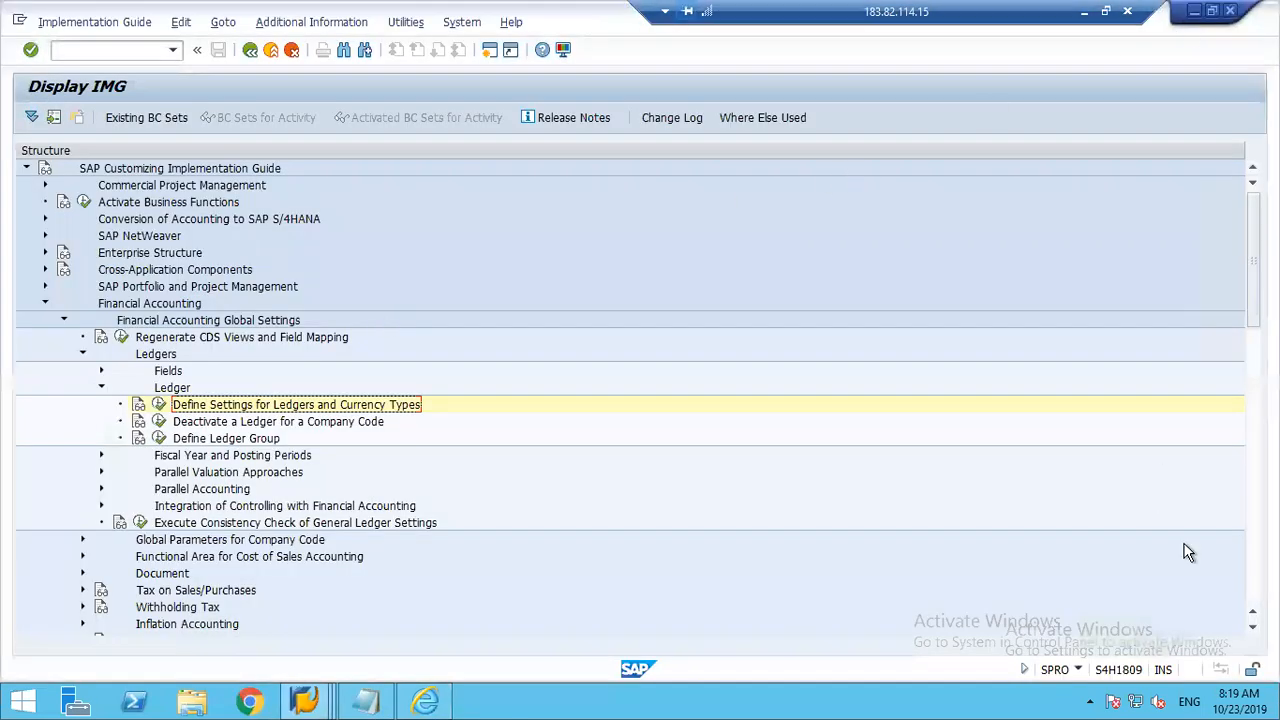
Step: Minimize the SAP and browser windows to reach the desktop, and open the saved Plan Data file to check its contents
mouse_move(1278, 2)
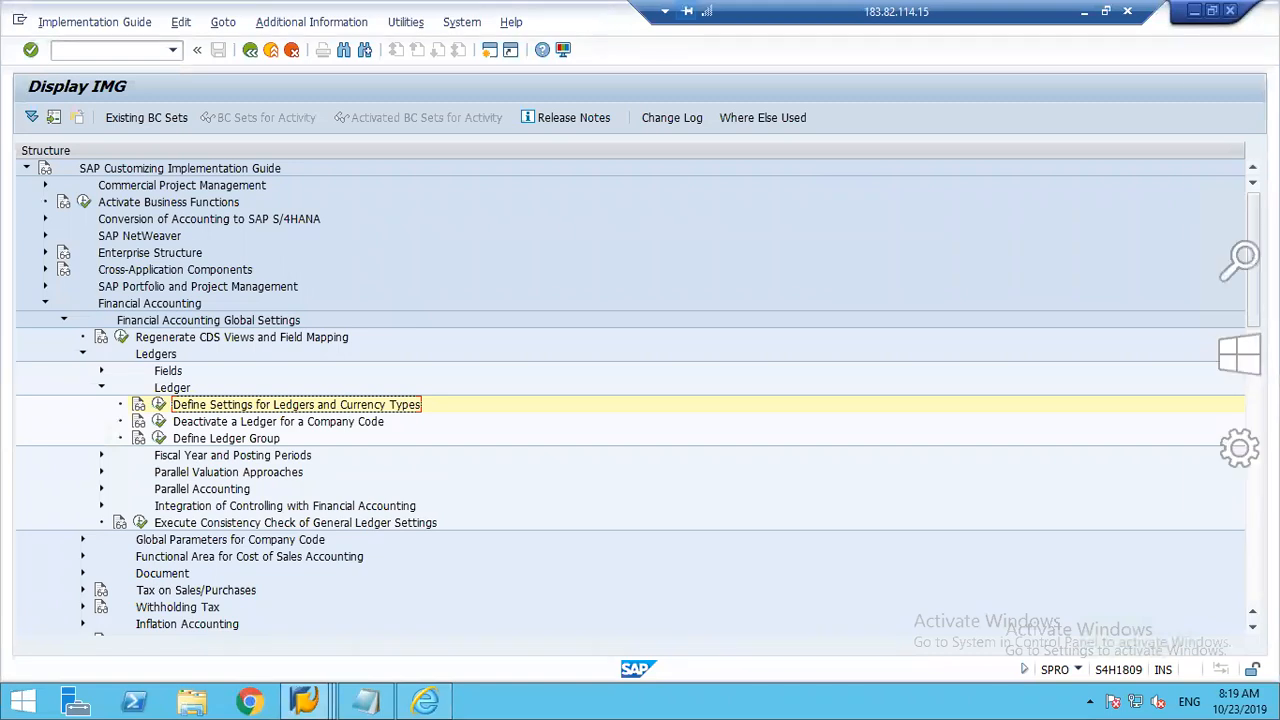
click(1196, 14)
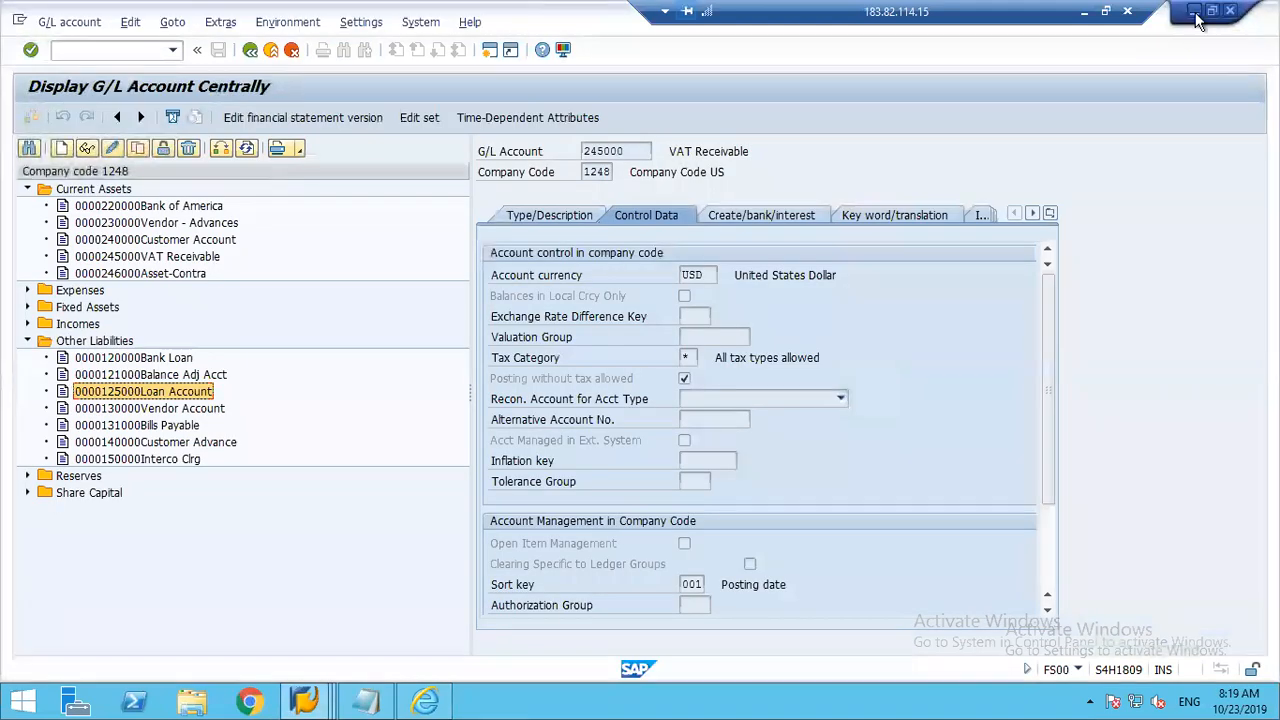
click(1196, 14)
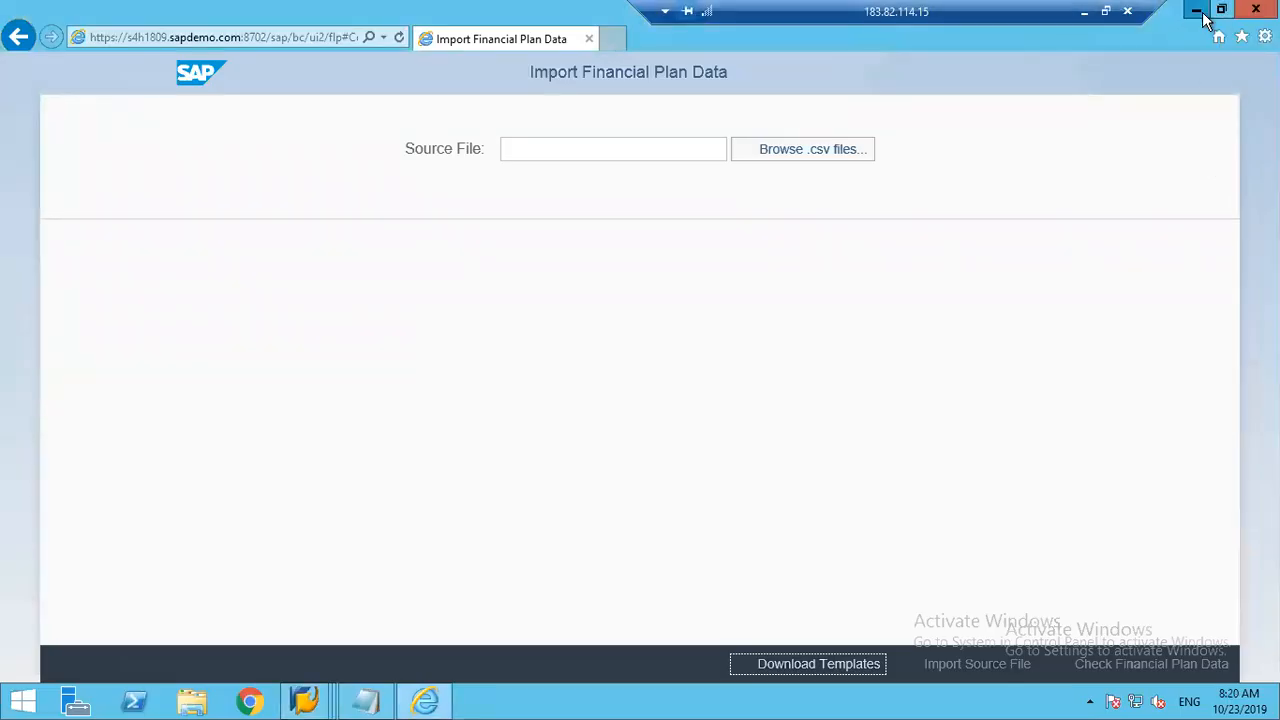
click(1203, 14)
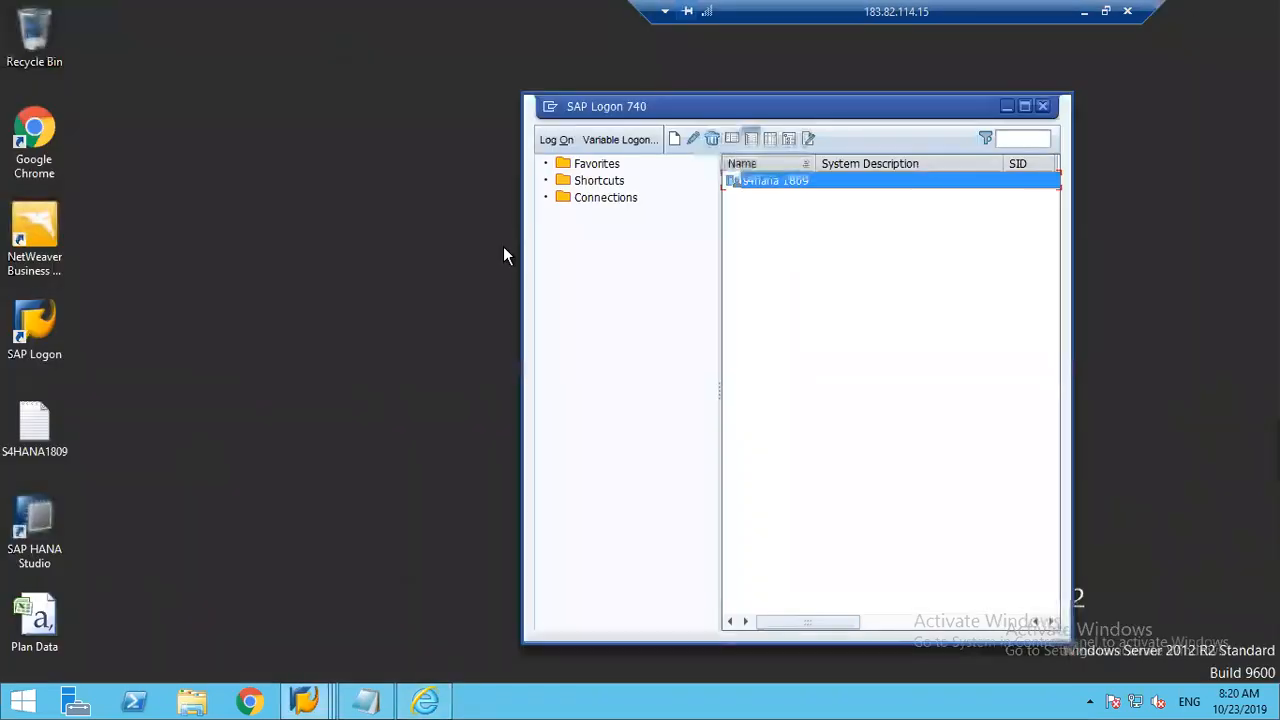
click(36, 625)
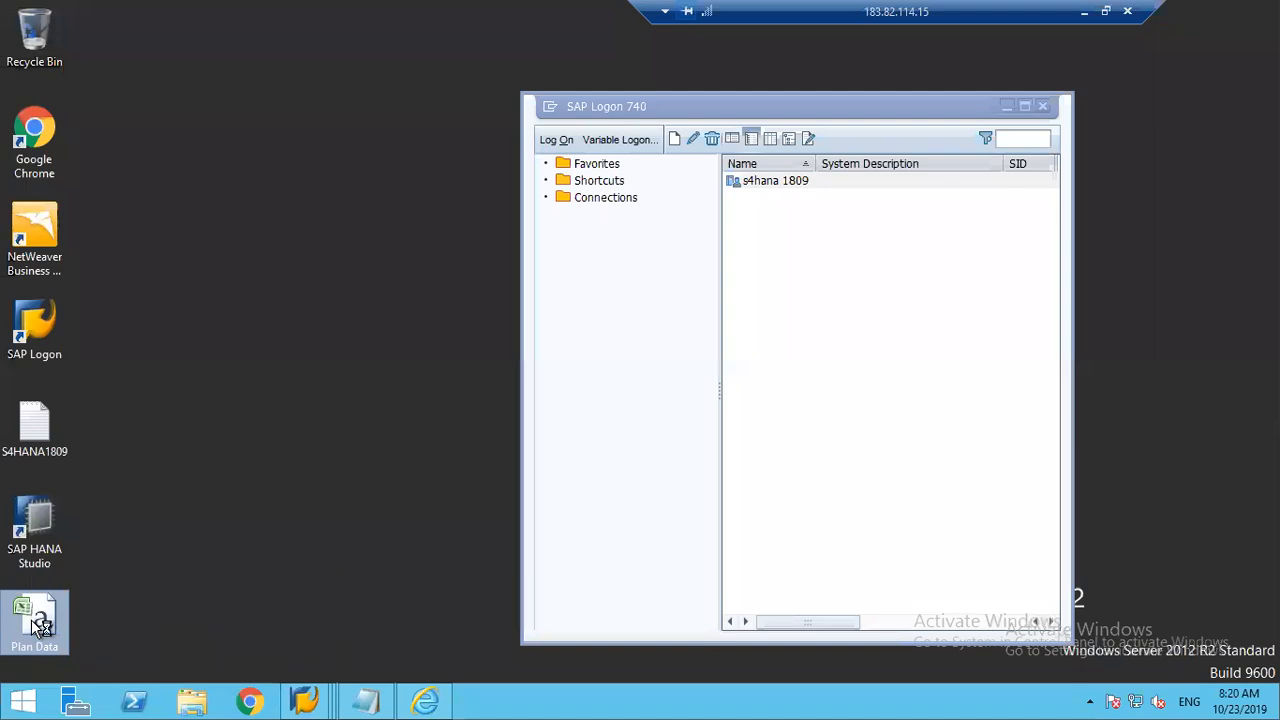
double_click(36, 625)
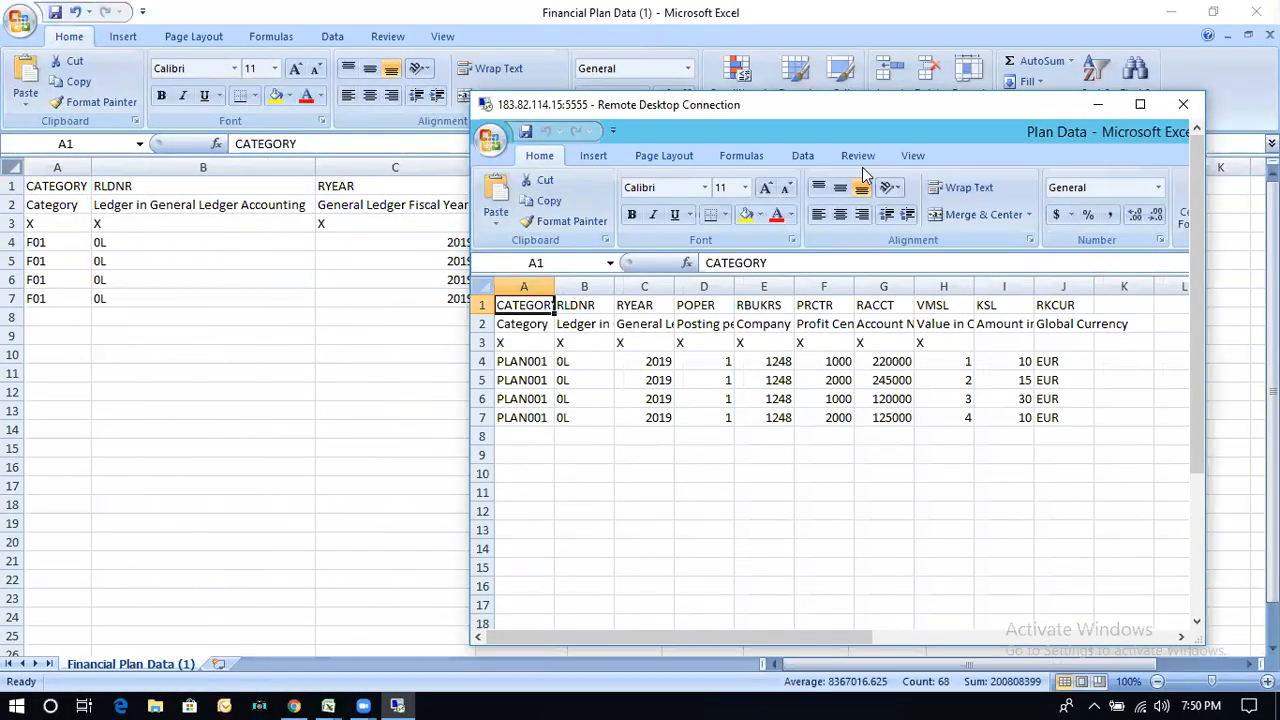
drag(852, 102, 789, 12)
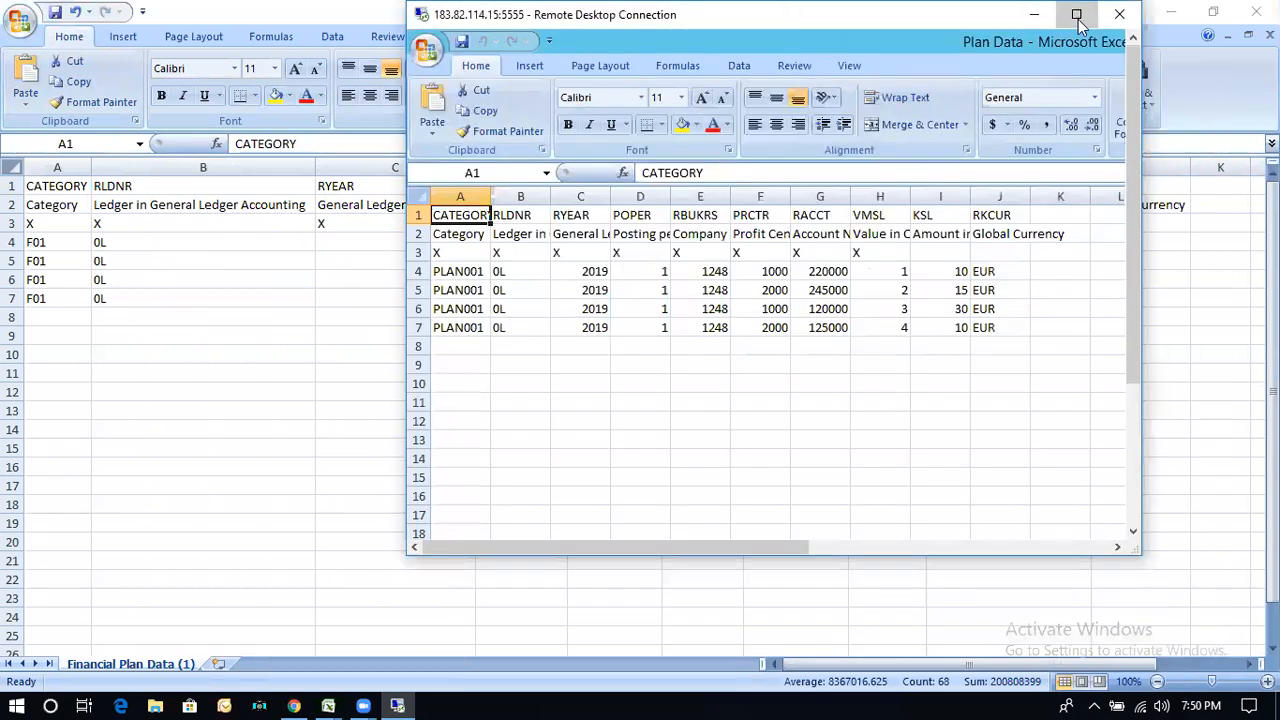
click(1078, 24)
drag(953, 12, 853, 28)
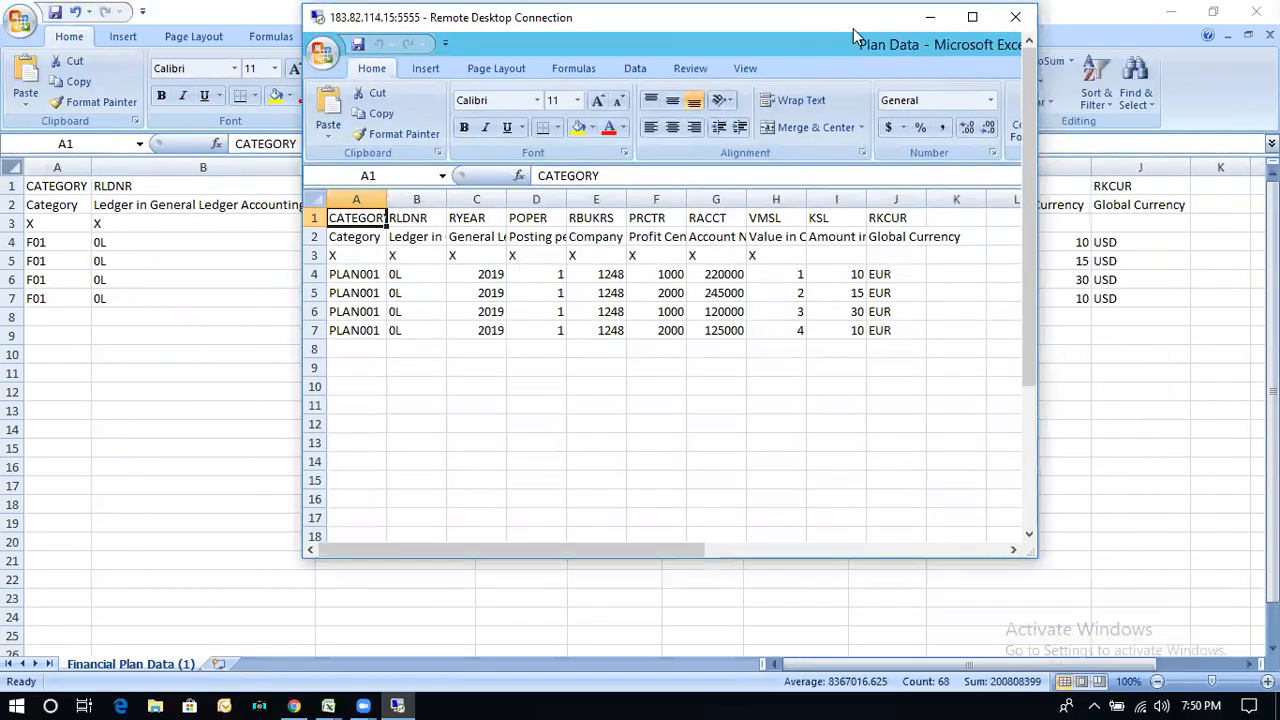
click(975, 12)
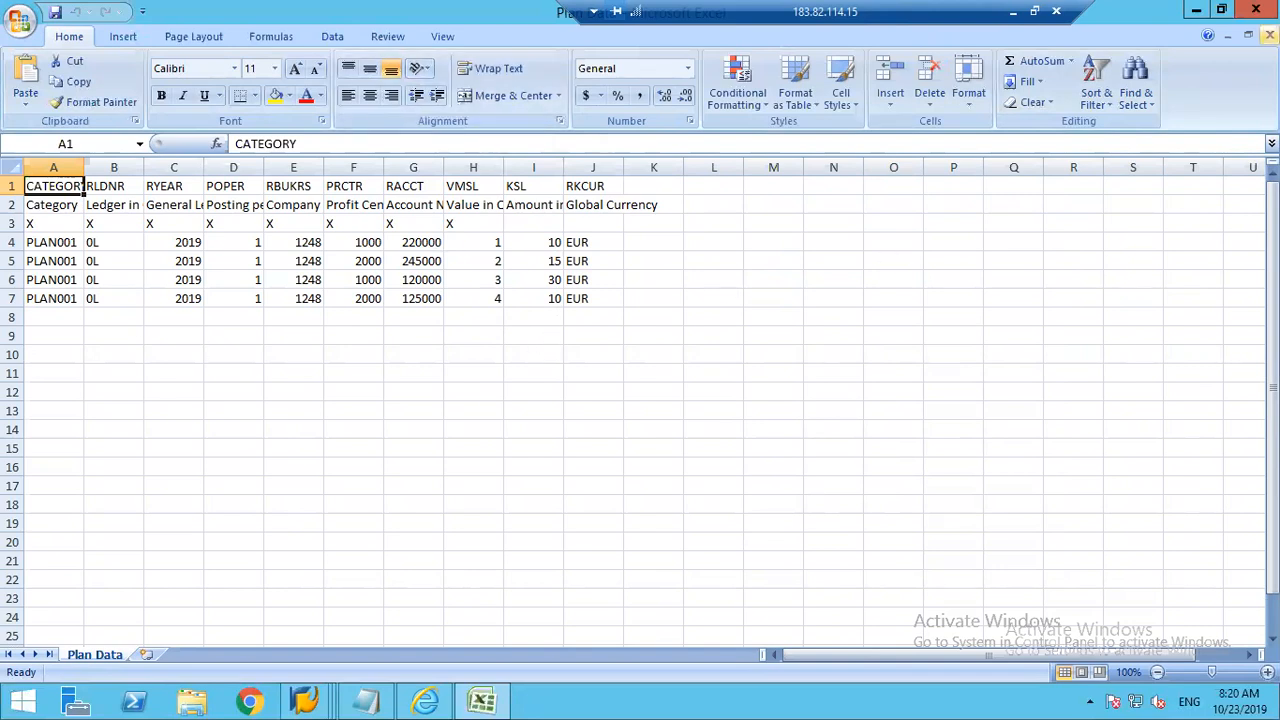
Step: Close Excel, and load Plan Data.csv from the Desktop as source file in Import Financial Plan Data, showing the error details
click(1257, 9)
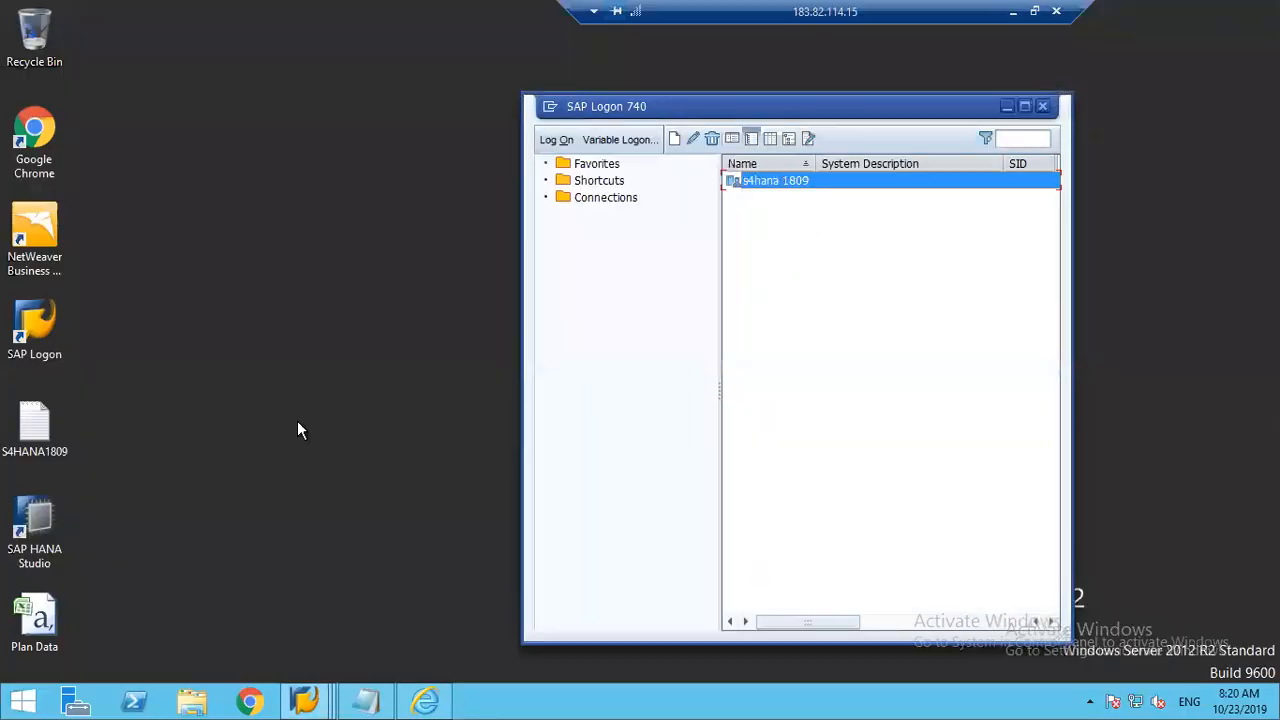
click(427, 703)
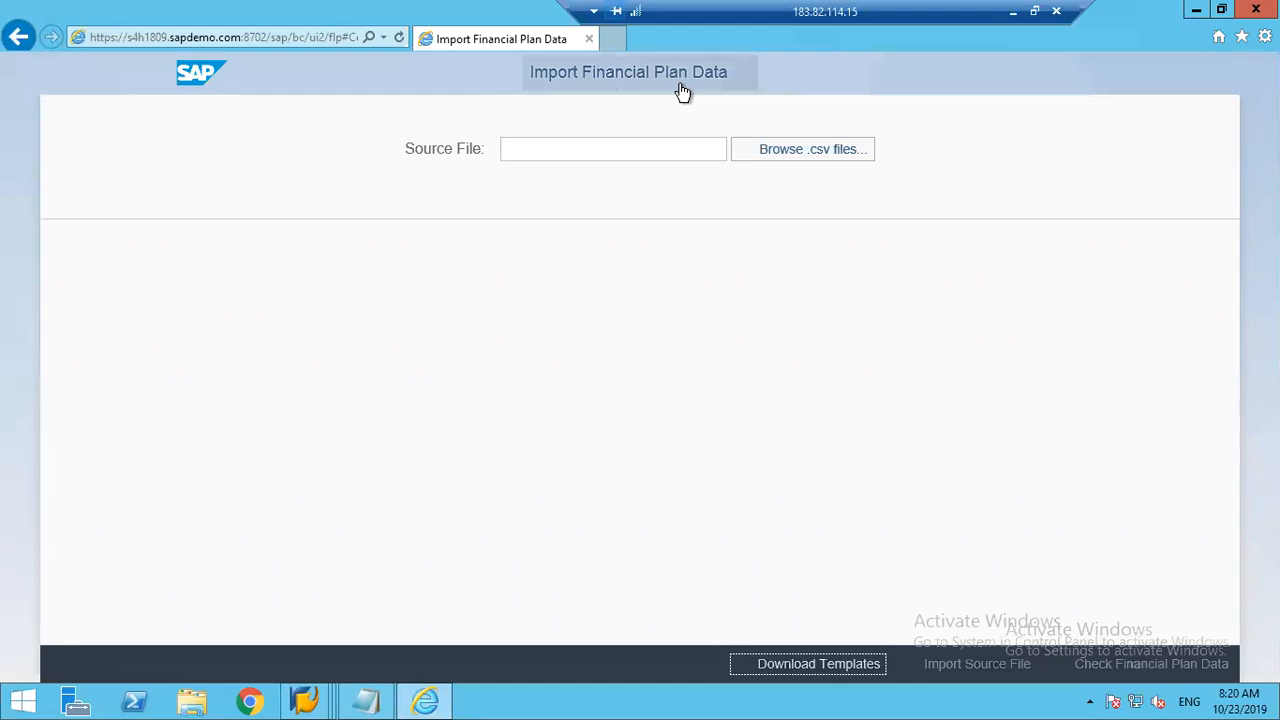
click(767, 163)
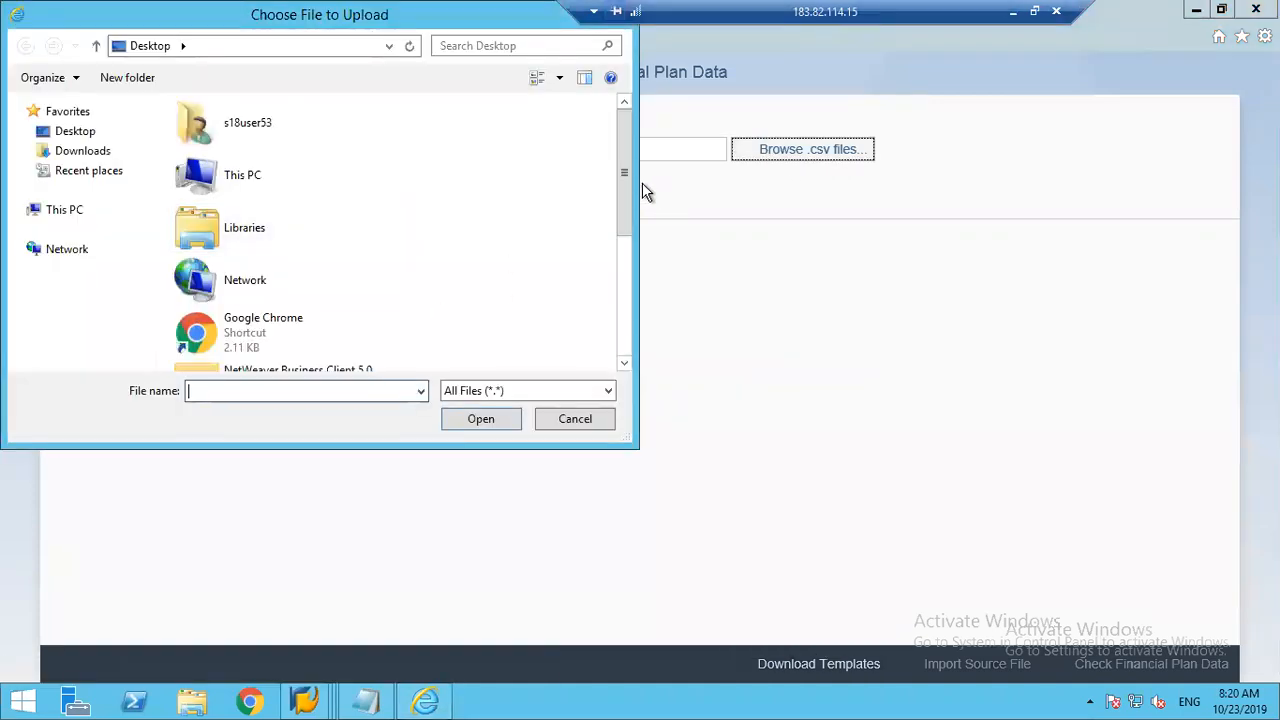
drag(625, 216, 621, 303)
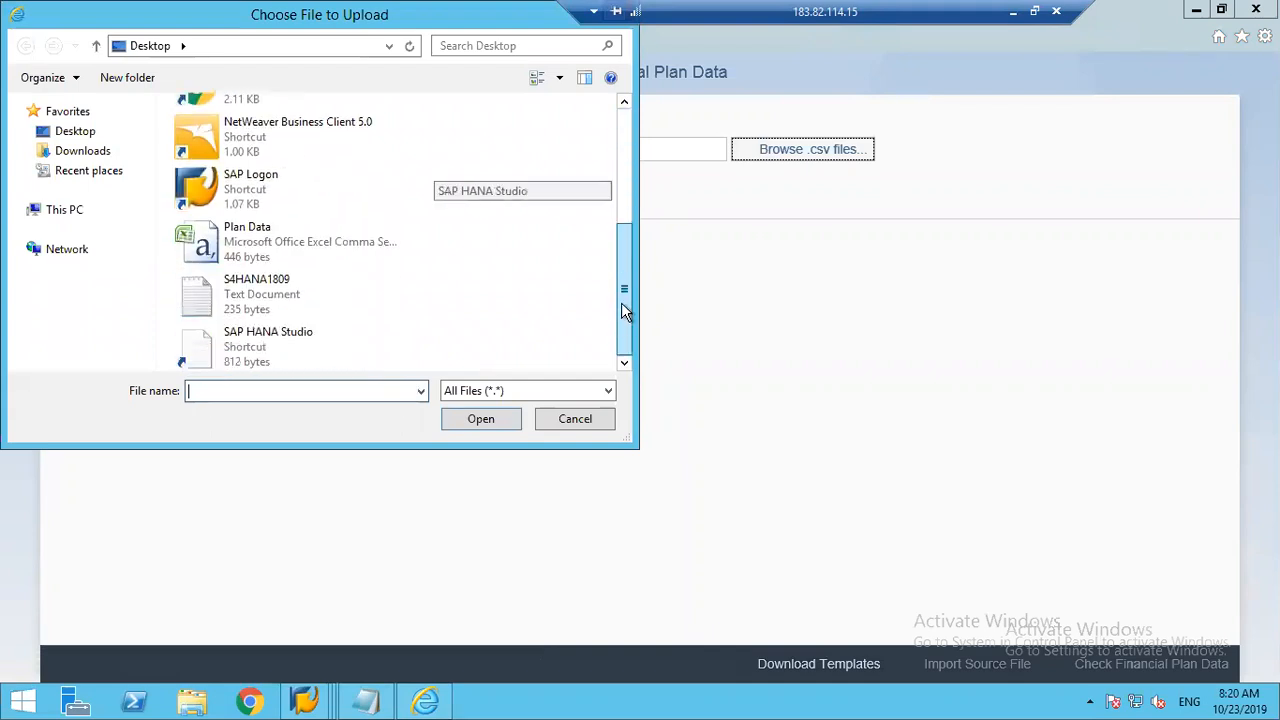
double_click(280, 248)
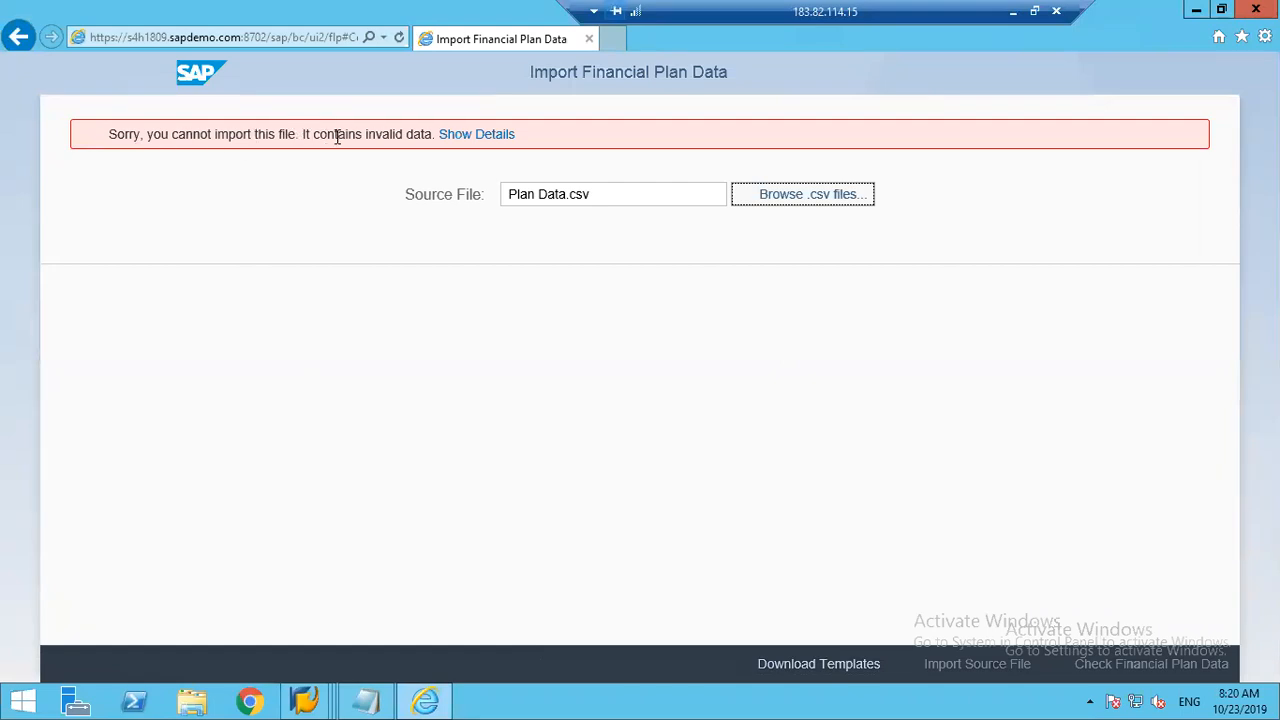
click(478, 137)
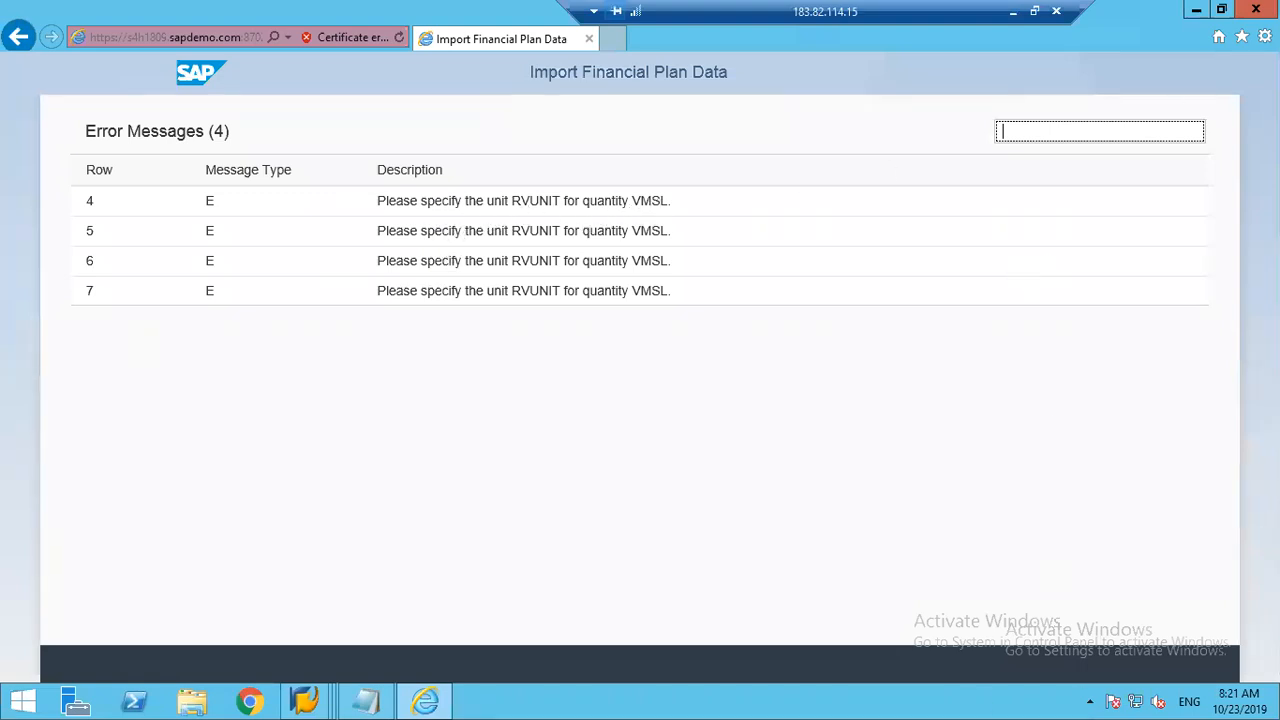
Step: Minimize the browser, open the Plan Data file from the desktop, and delete the VMSL quantity column
click(1196, 12)
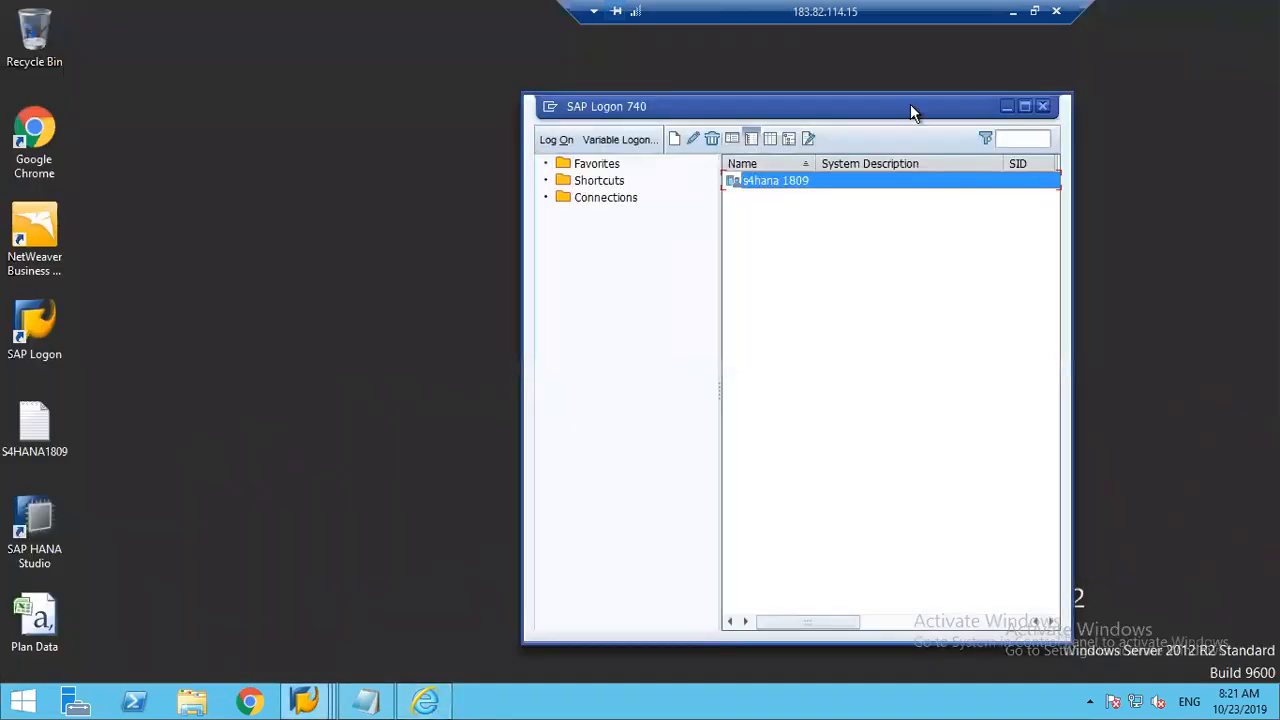
double_click(33, 626)
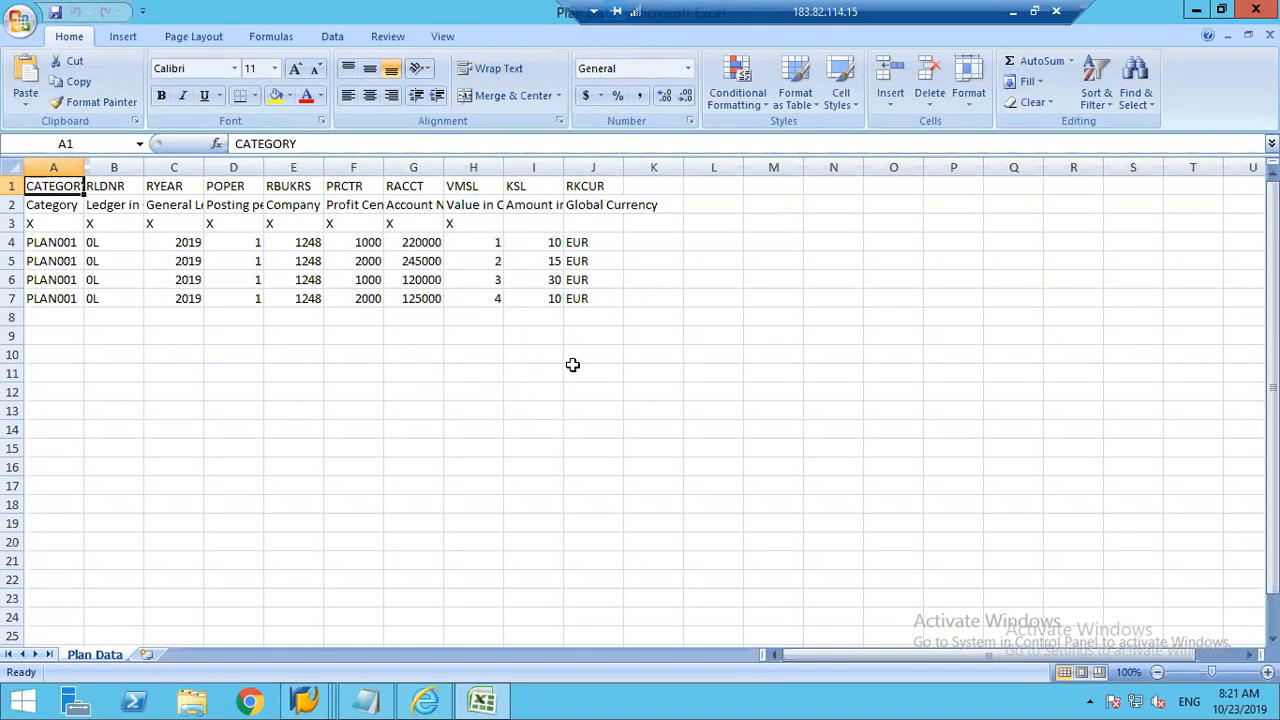
click(469, 204)
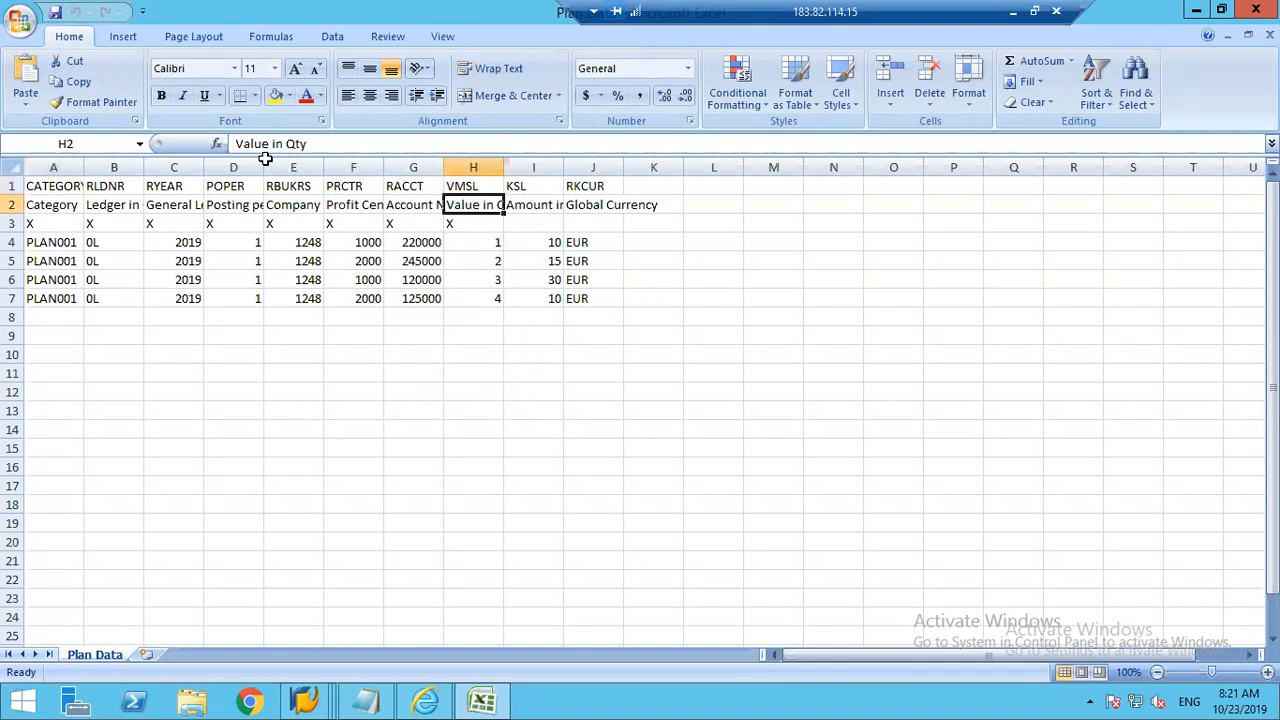
drag(464, 237, 467, 294)
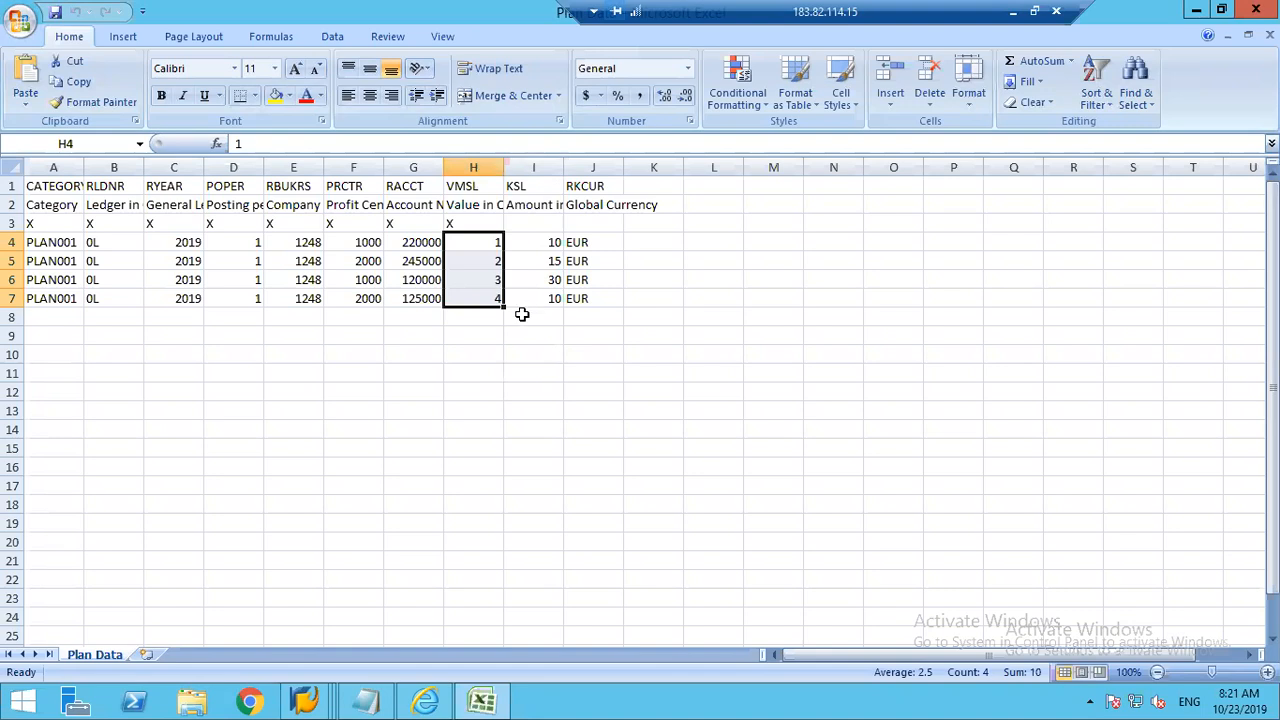
click(478, 164)
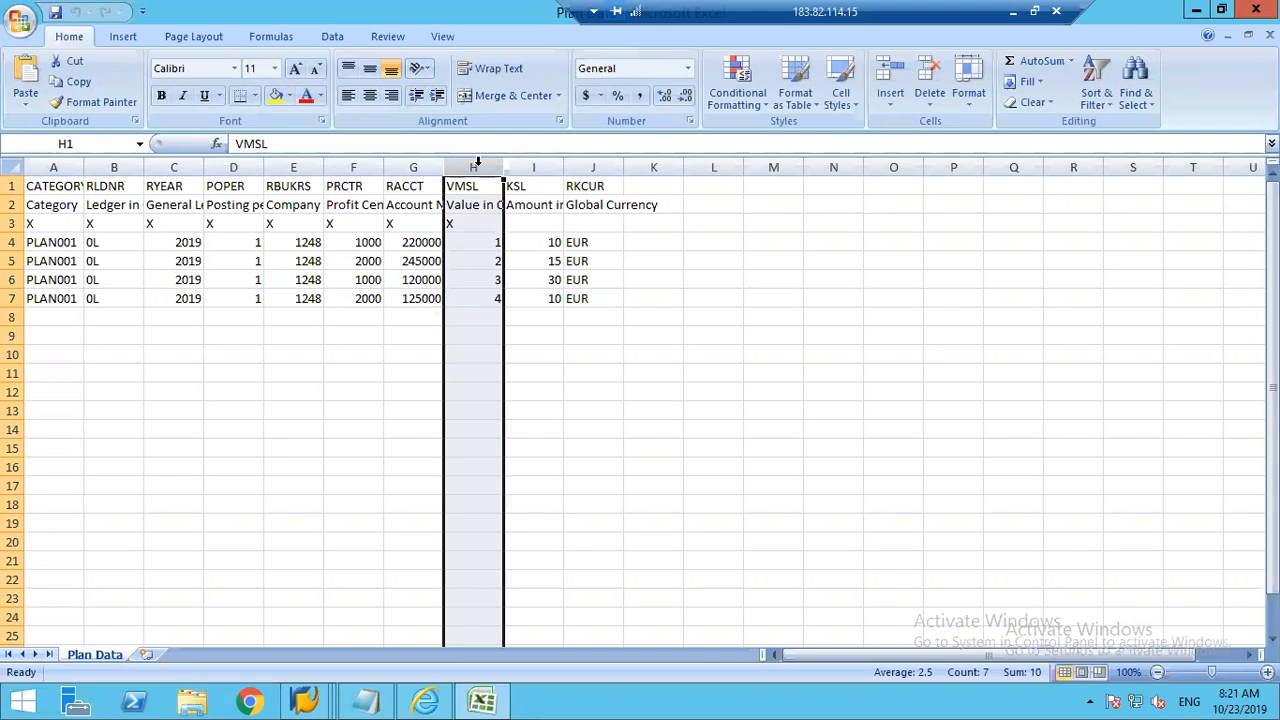
right_click(478, 163)
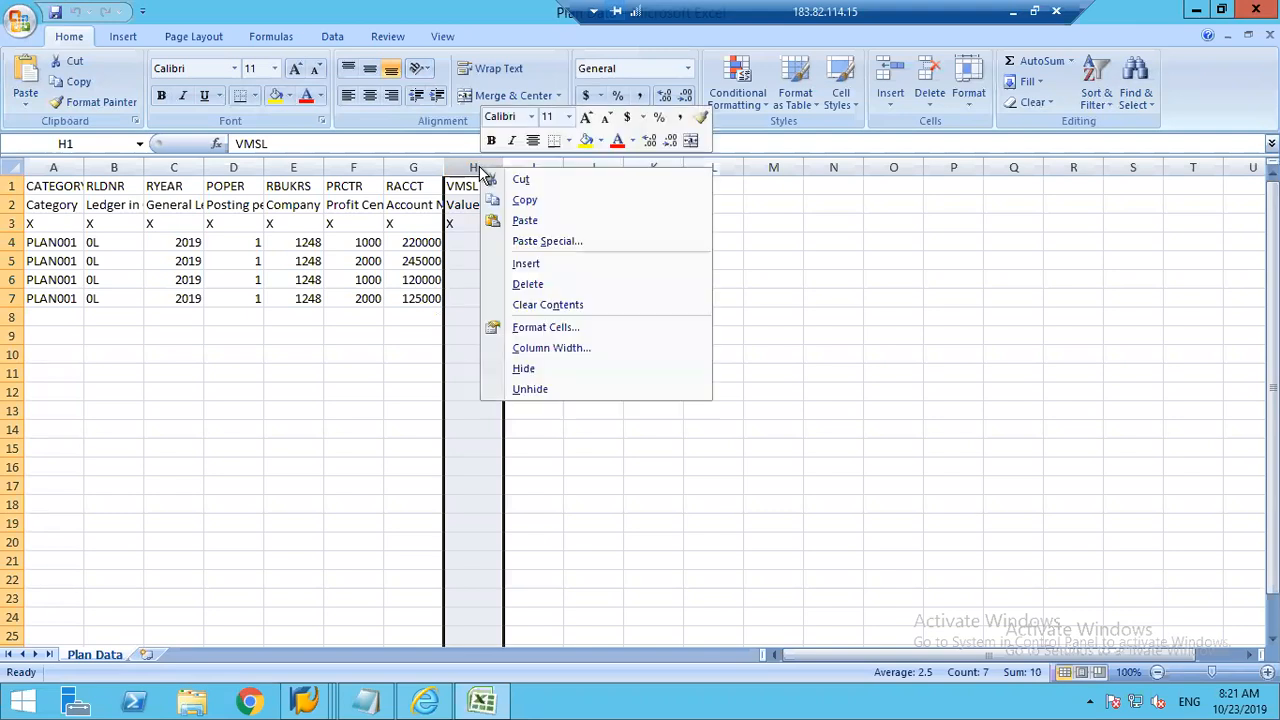
click(548, 285)
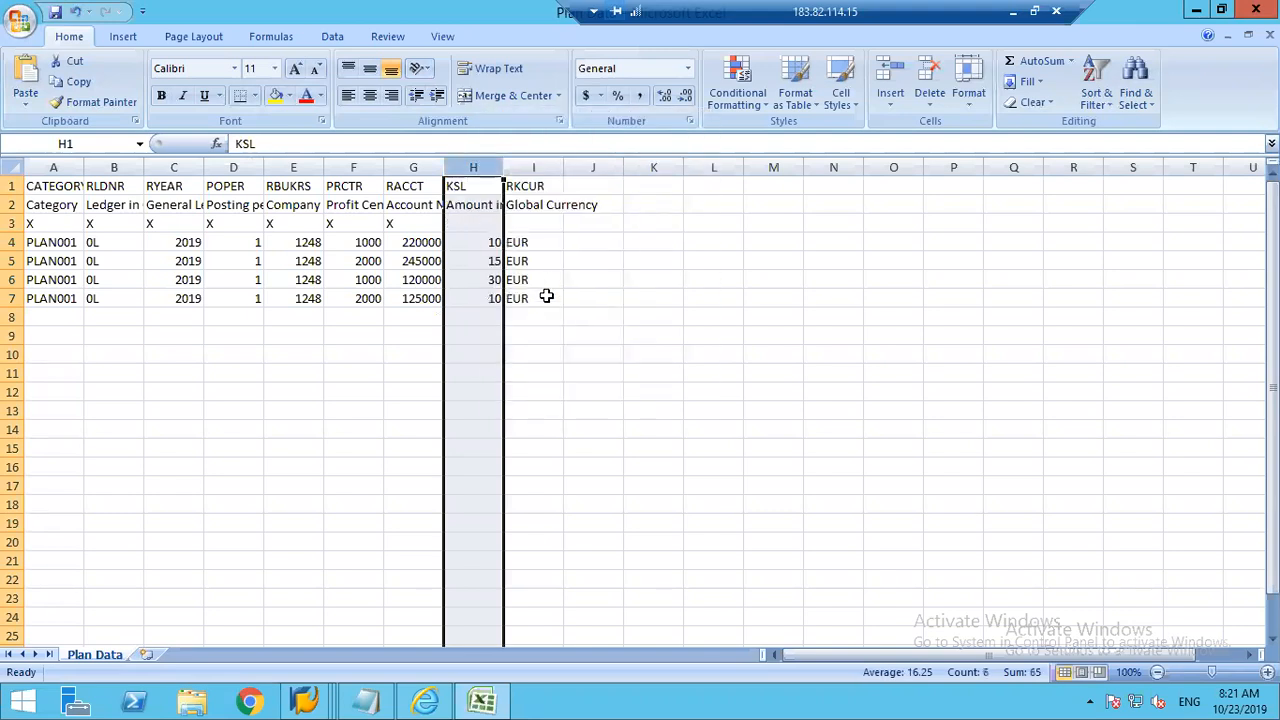
Step: Autofit the width of all columns in the Plan Data sheet
click(296, 391)
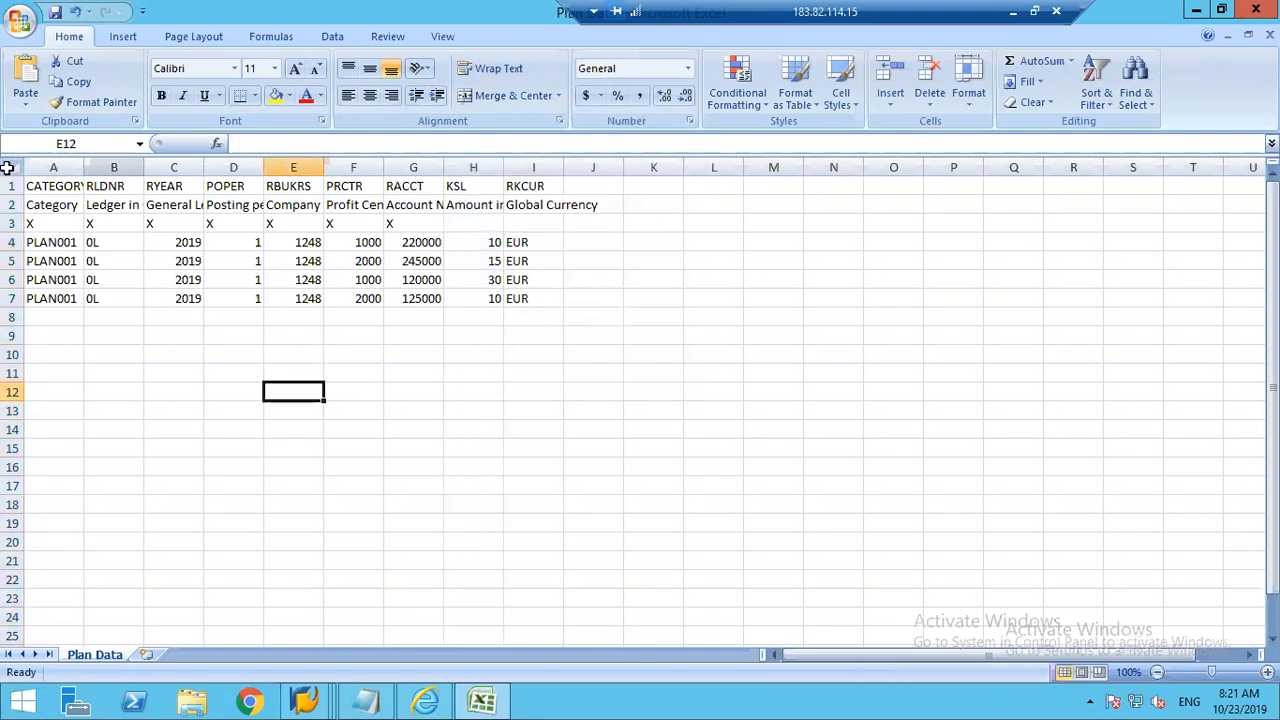
key(ctrl+a)
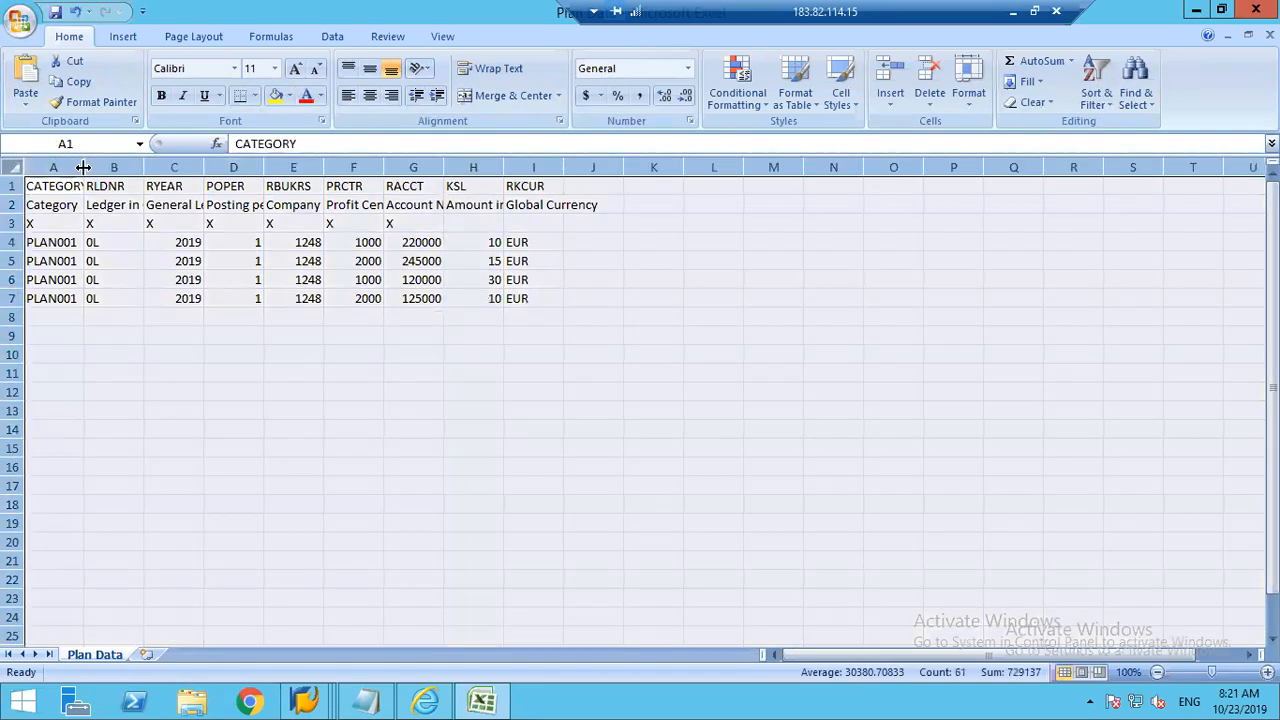
double_click(84, 167)
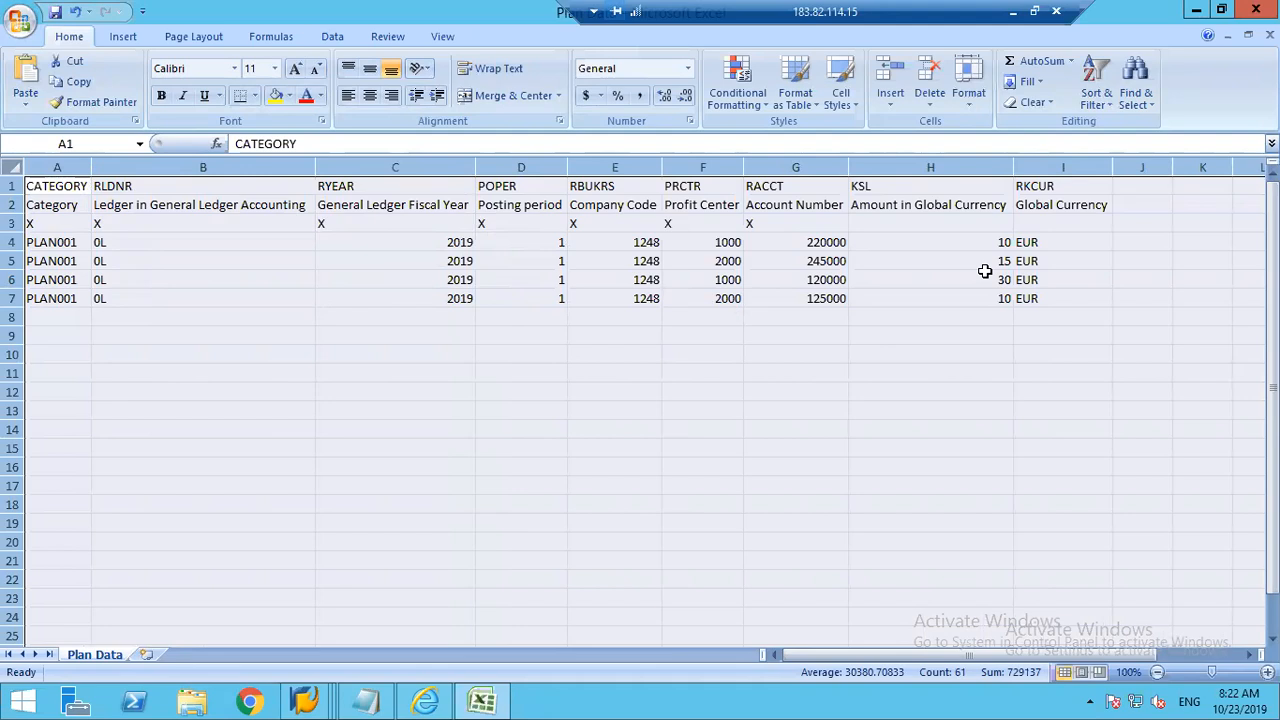
Step: Switch to the G/L account SAP session and open table ACDOCP in General Table Display (SE16N)
click(943, 204)
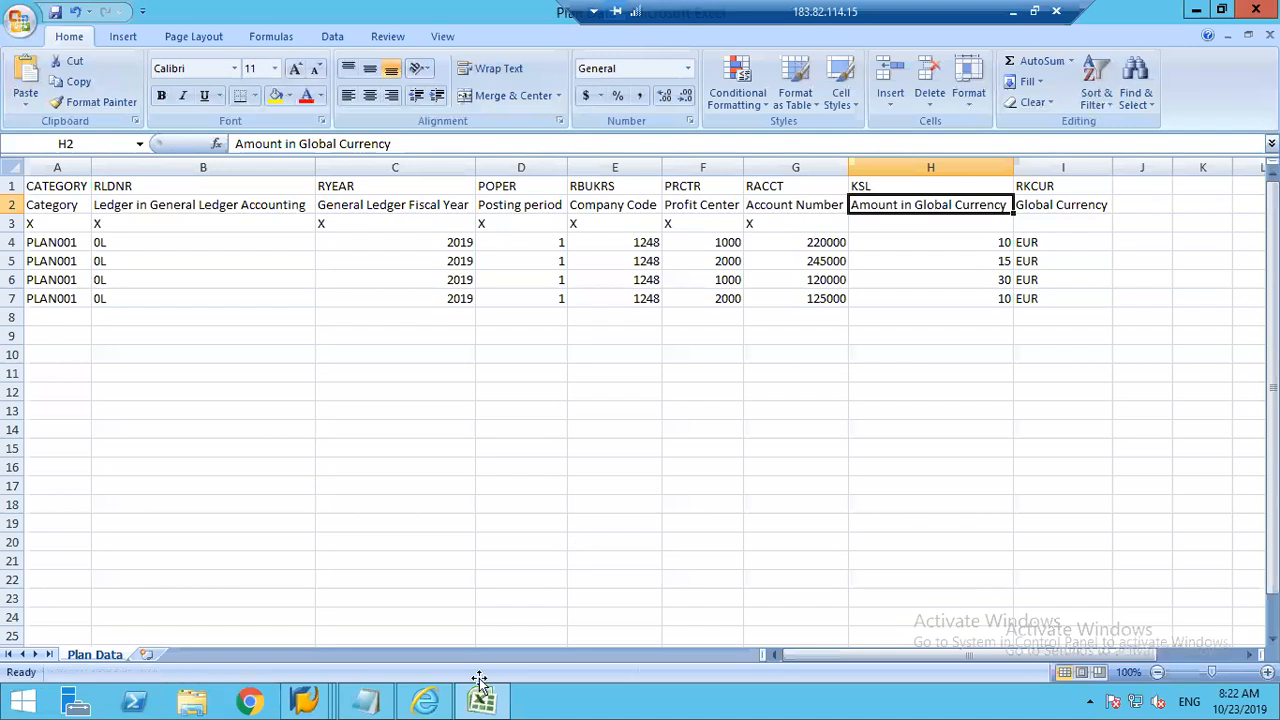
click(310, 697)
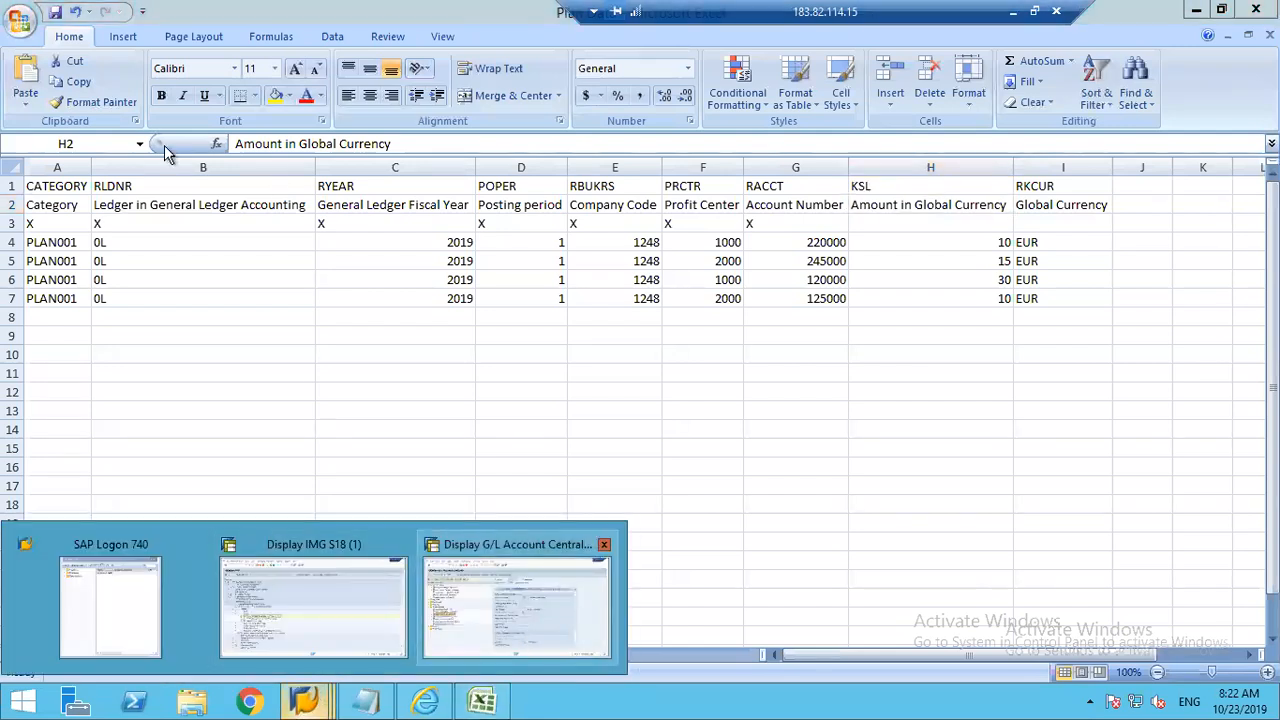
click(515, 605)
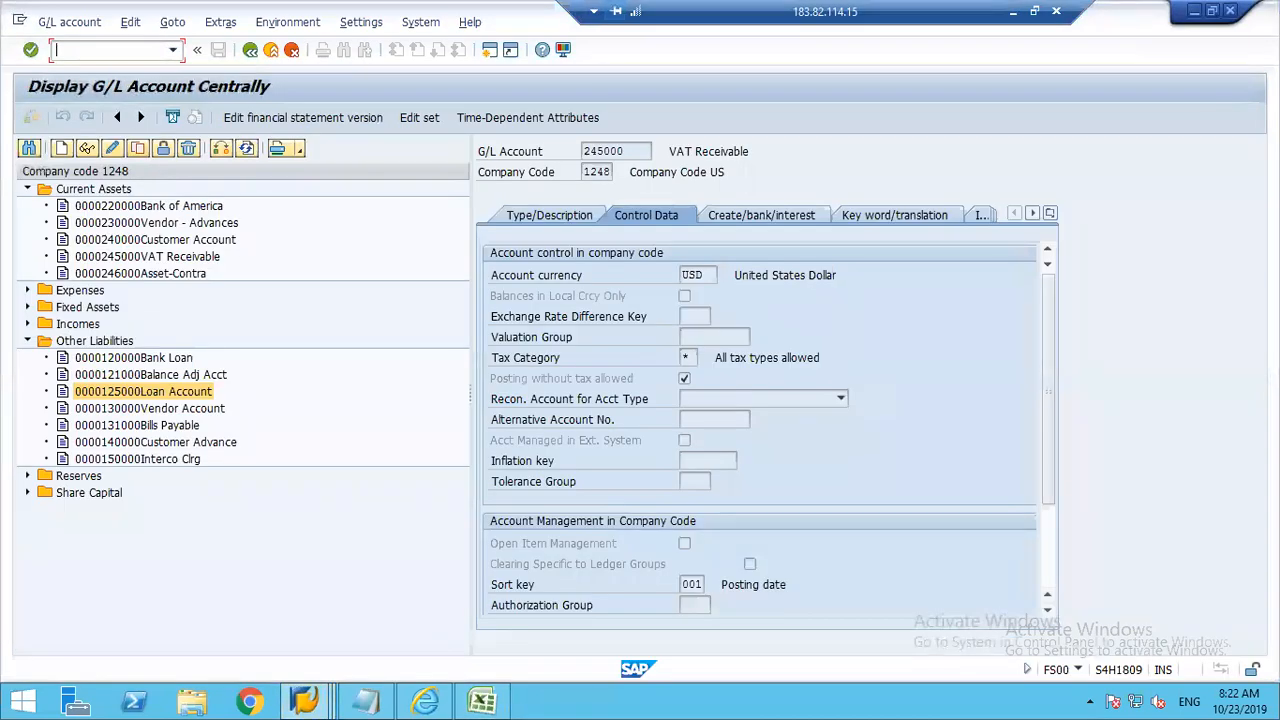
key(Return)
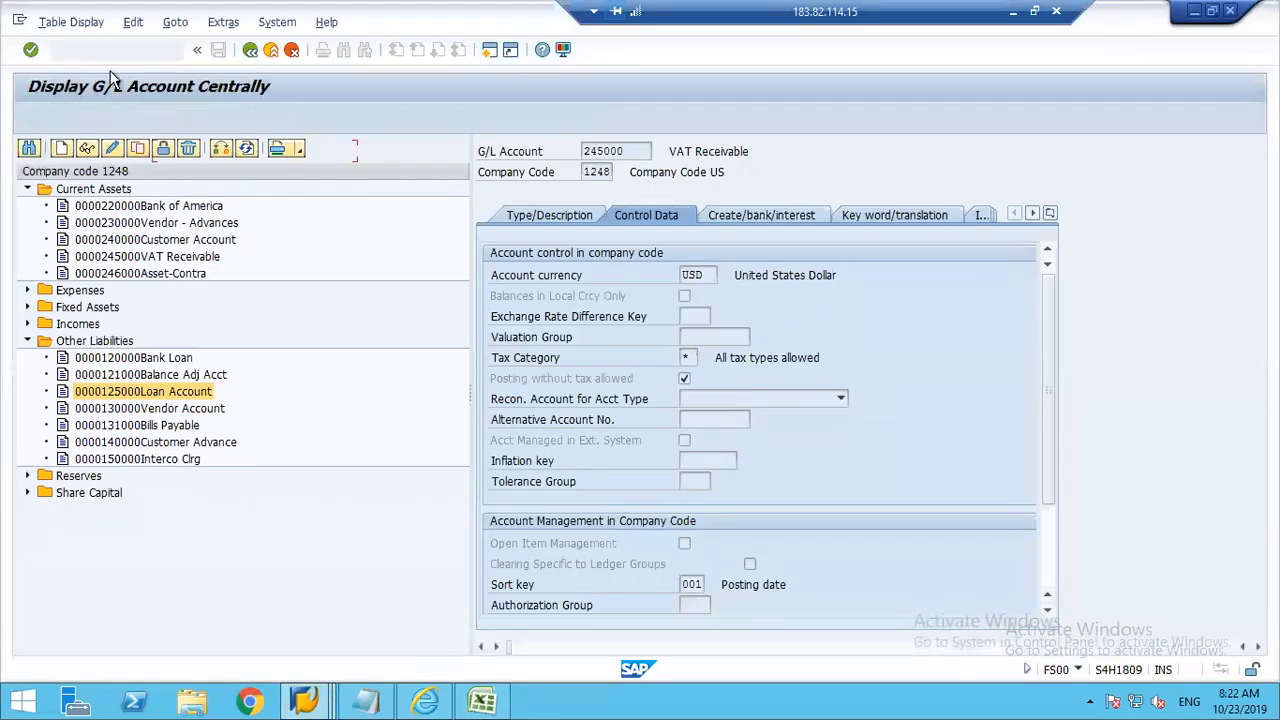
text(acdocp)
key(Return)
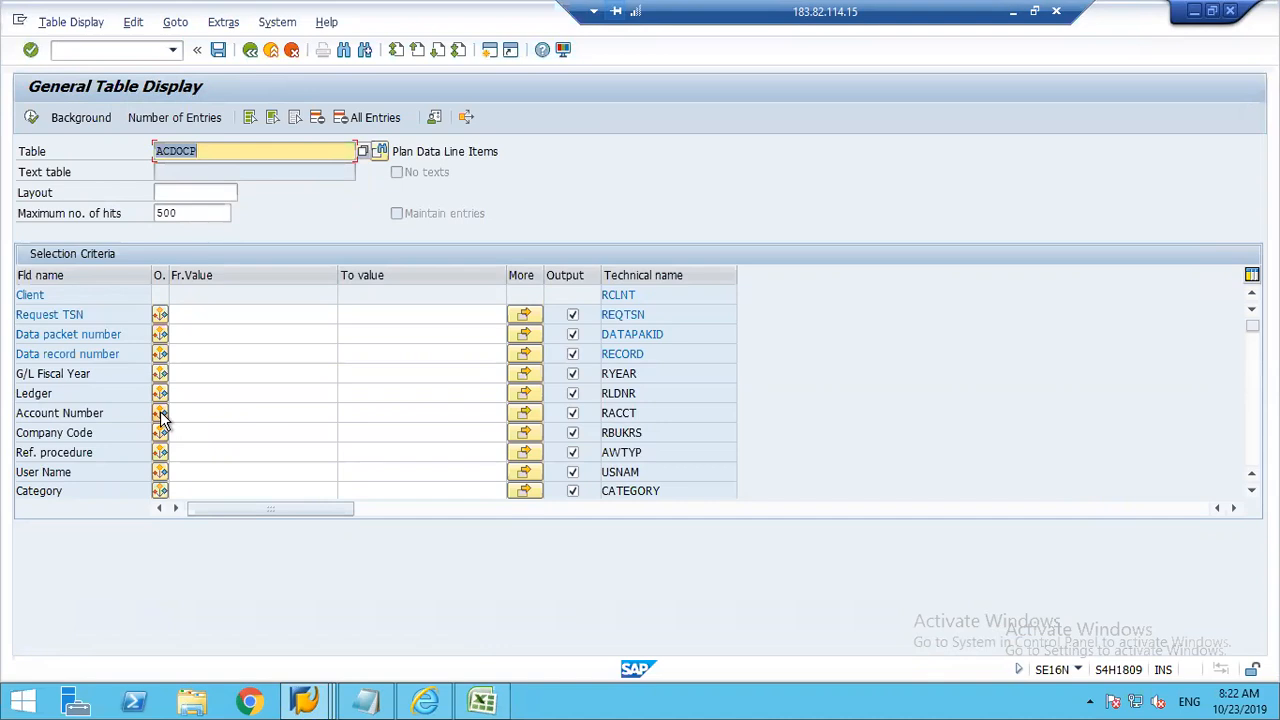
Step: Search the ACDOCP field names for "global", check the currency and valuation unit technical names, and compare them with the RKCUR and KSL headers in Excel
key(ctrl+f)
text(global)
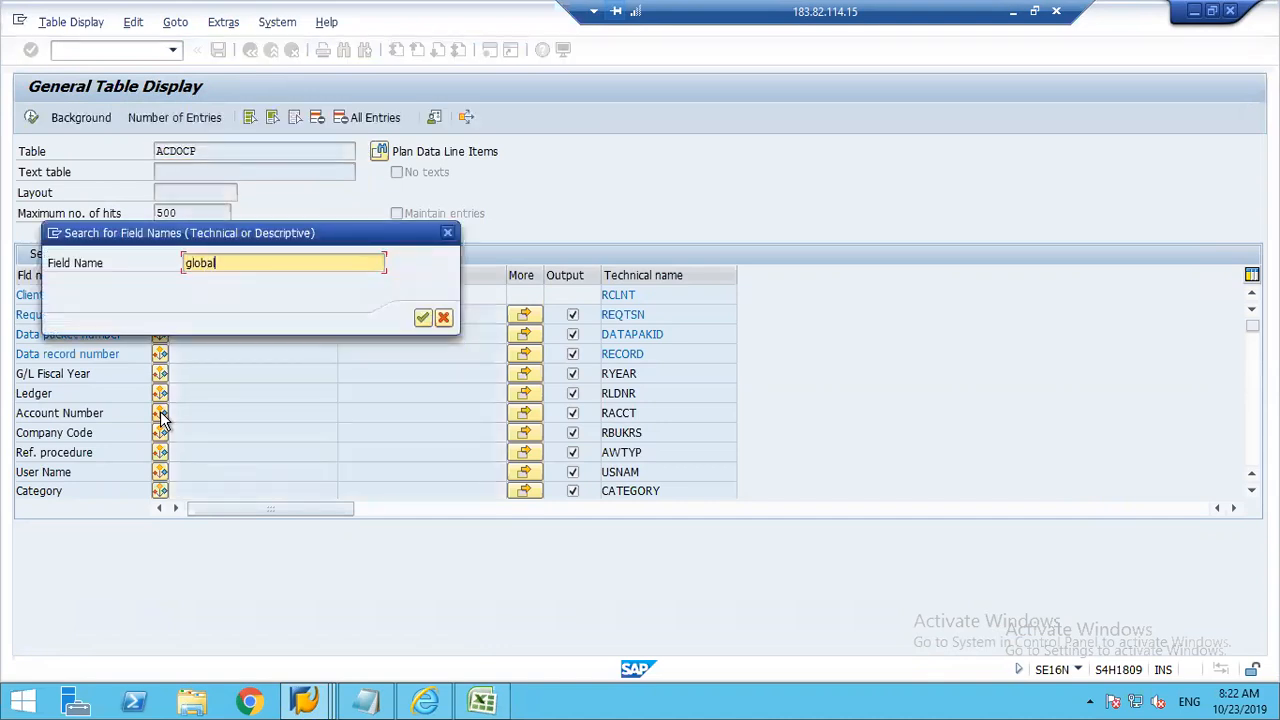
key(Return)
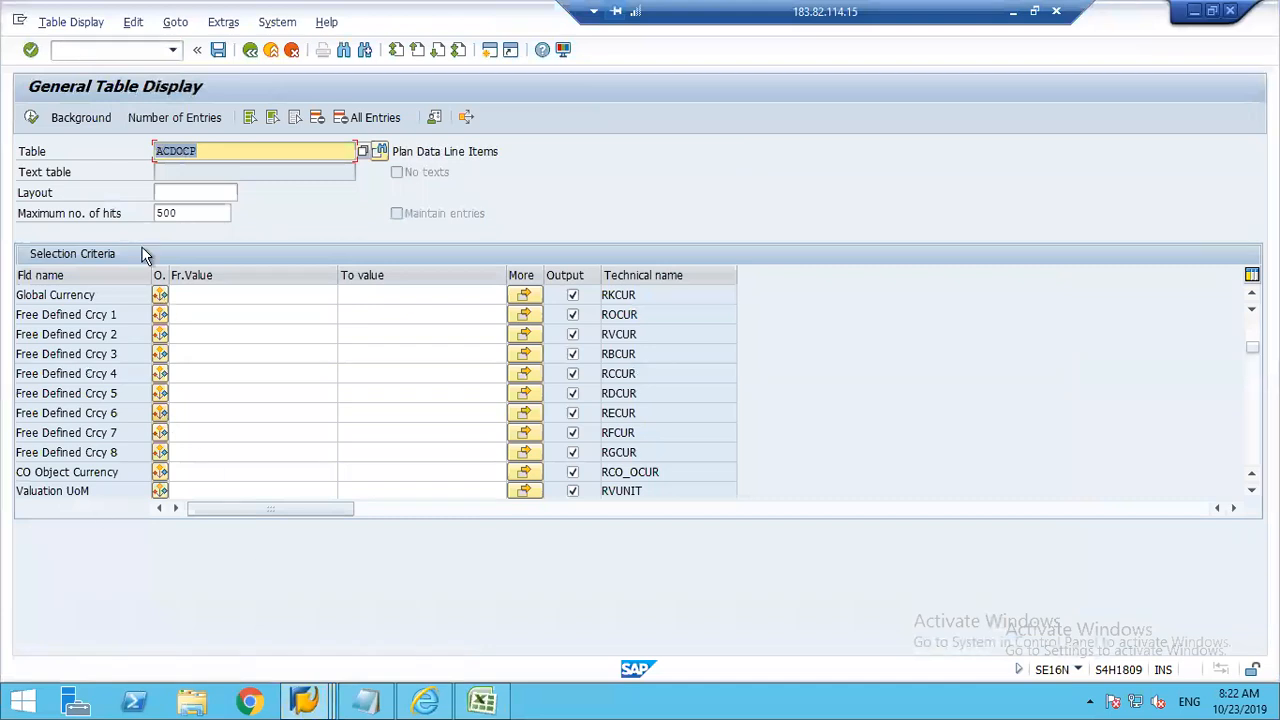
click(56, 294)
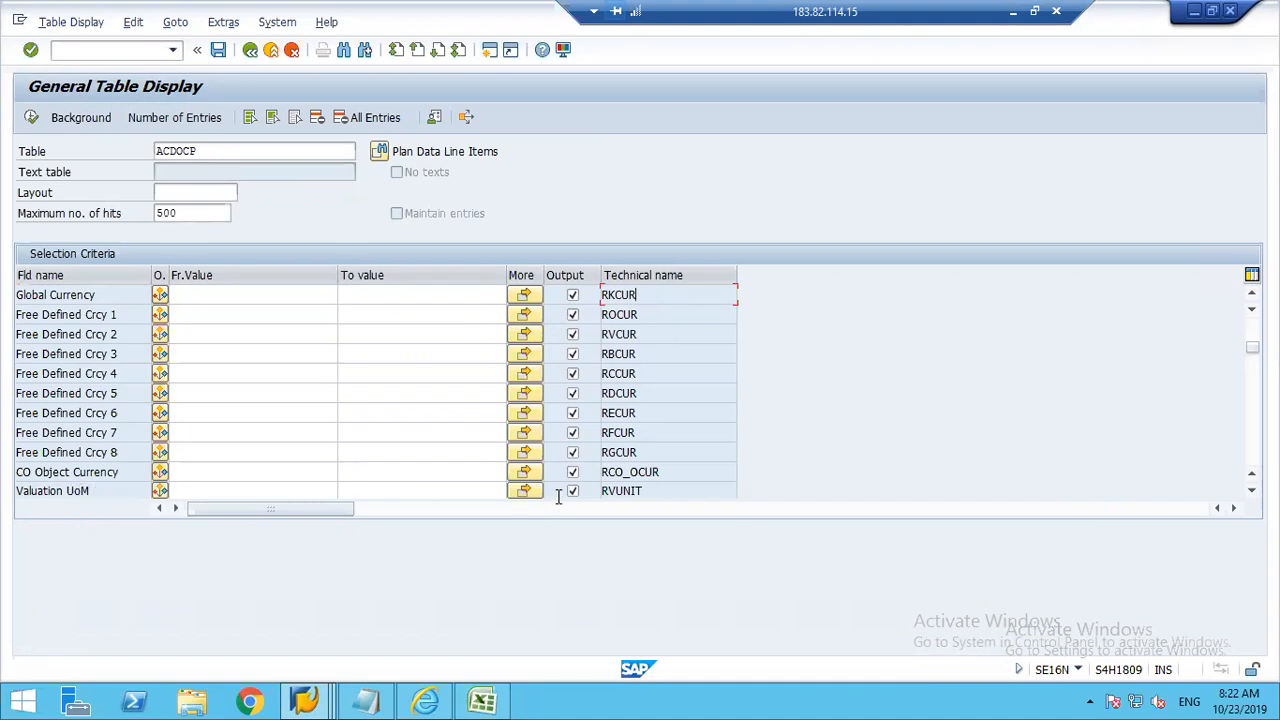
drag(650, 491, 592, 492)
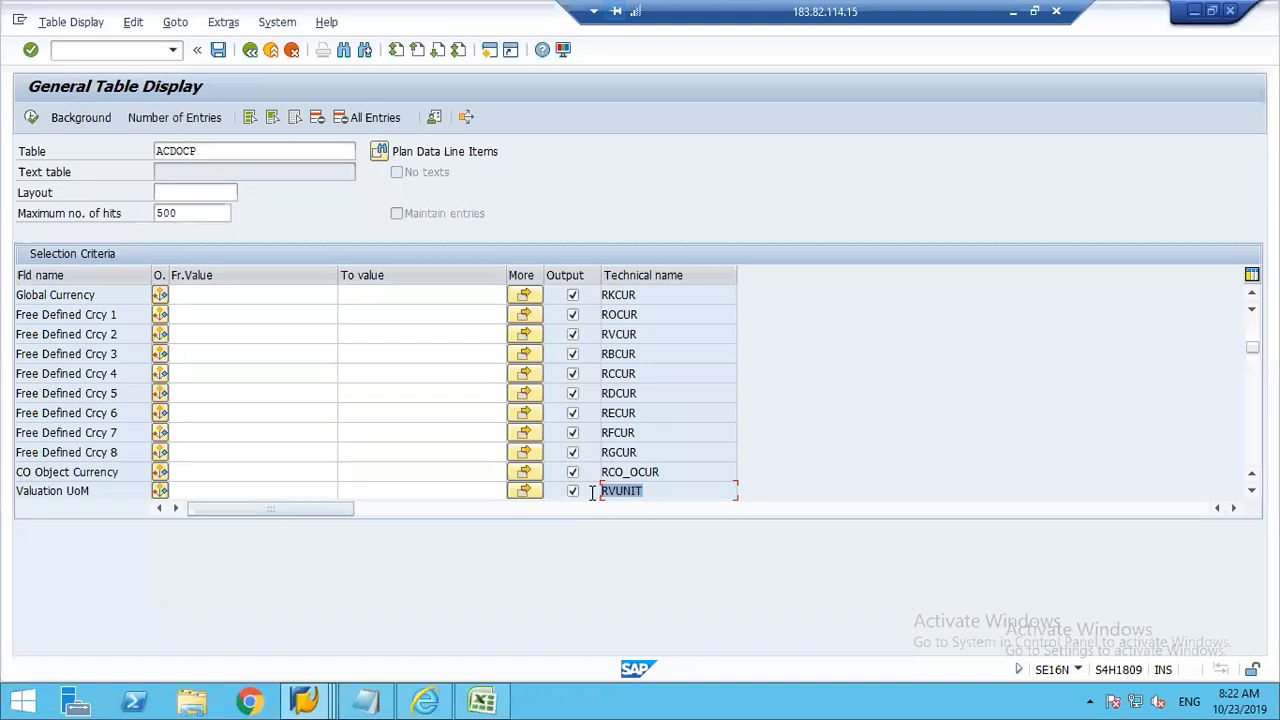
click(592, 493)
click(500, 700)
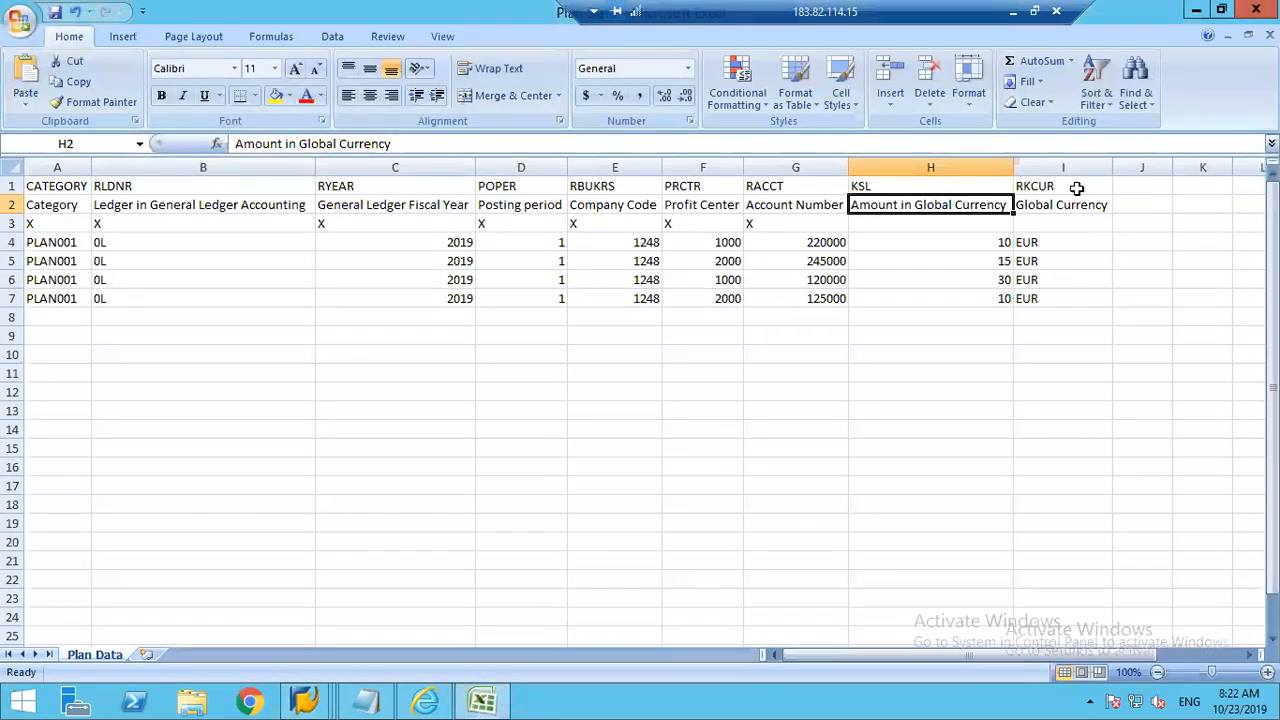
click(1077, 188)
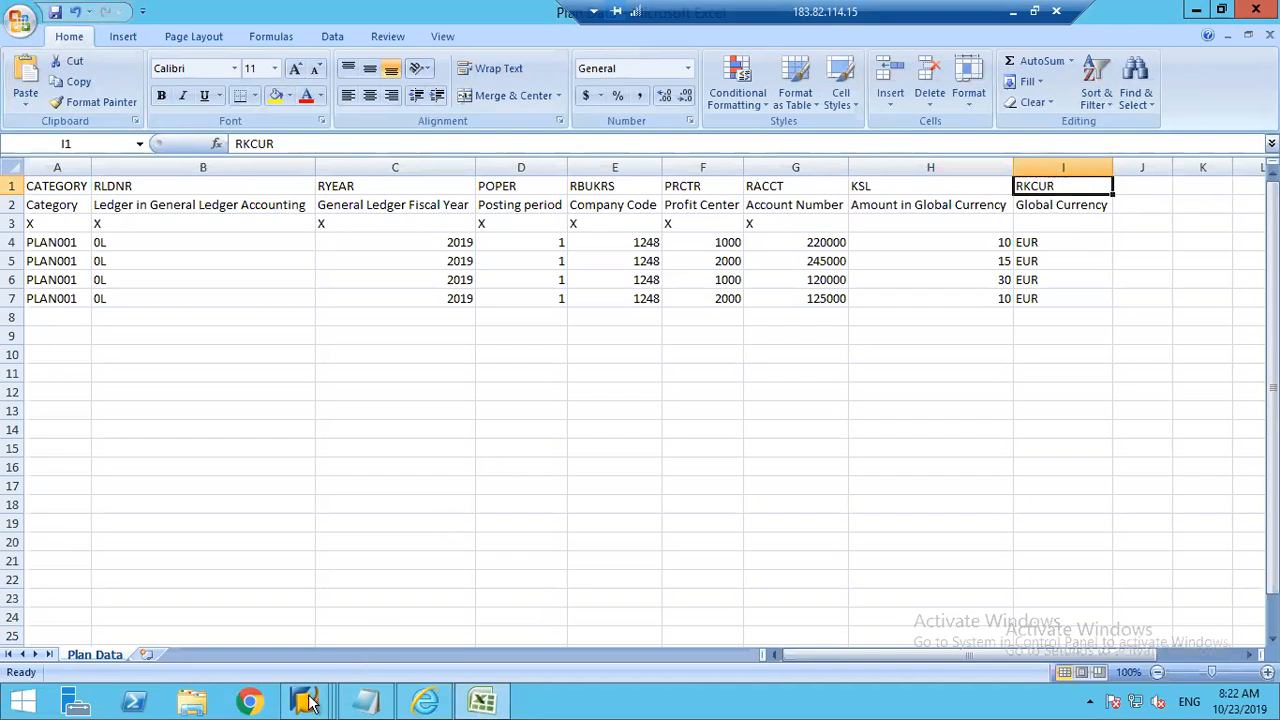
click(886, 205)
click(874, 185)
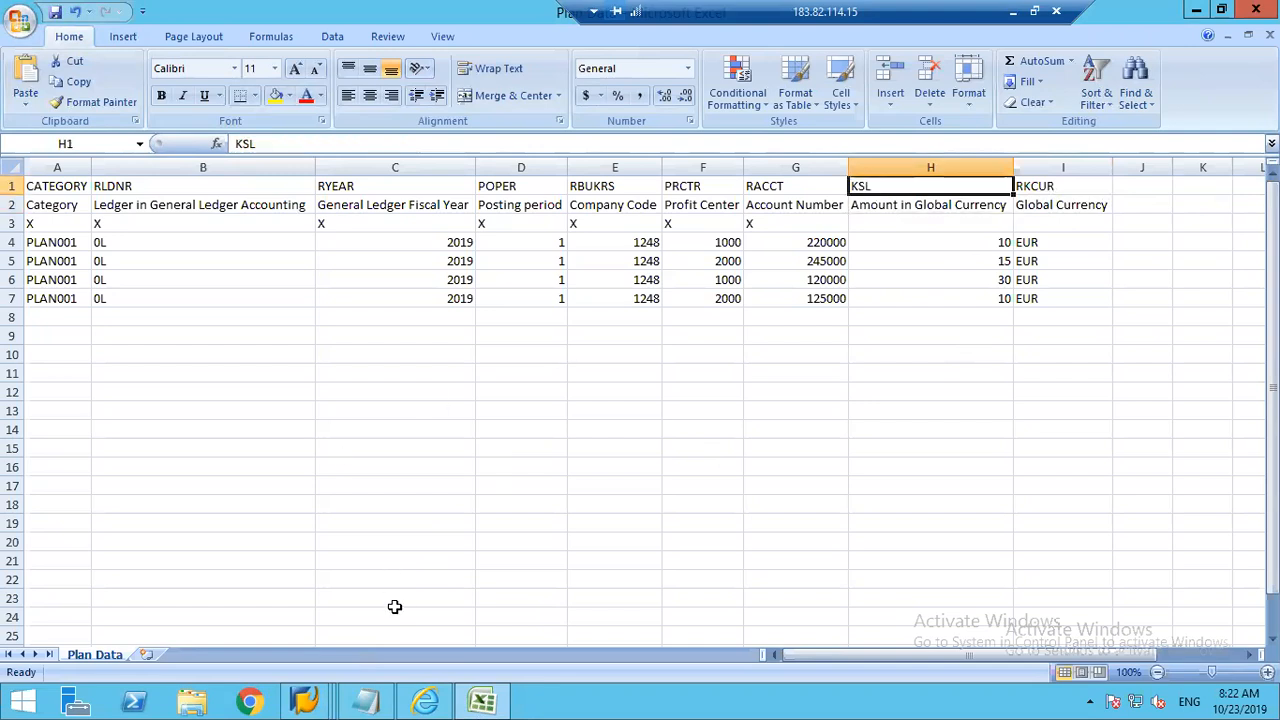
Step: Find the Profit Center field in the ACDOCP field list in SAP and compare its technical name with the PRCTR header in Excel
mouse_move(318, 700)
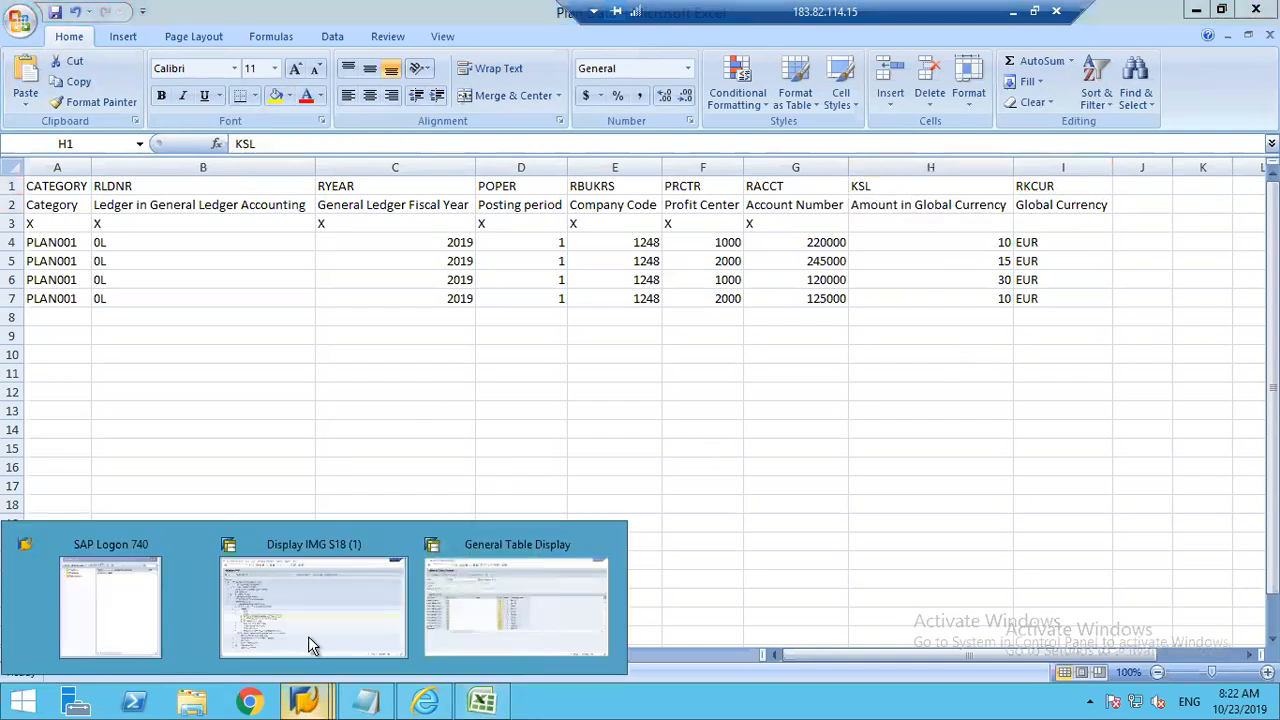
click(516, 578)
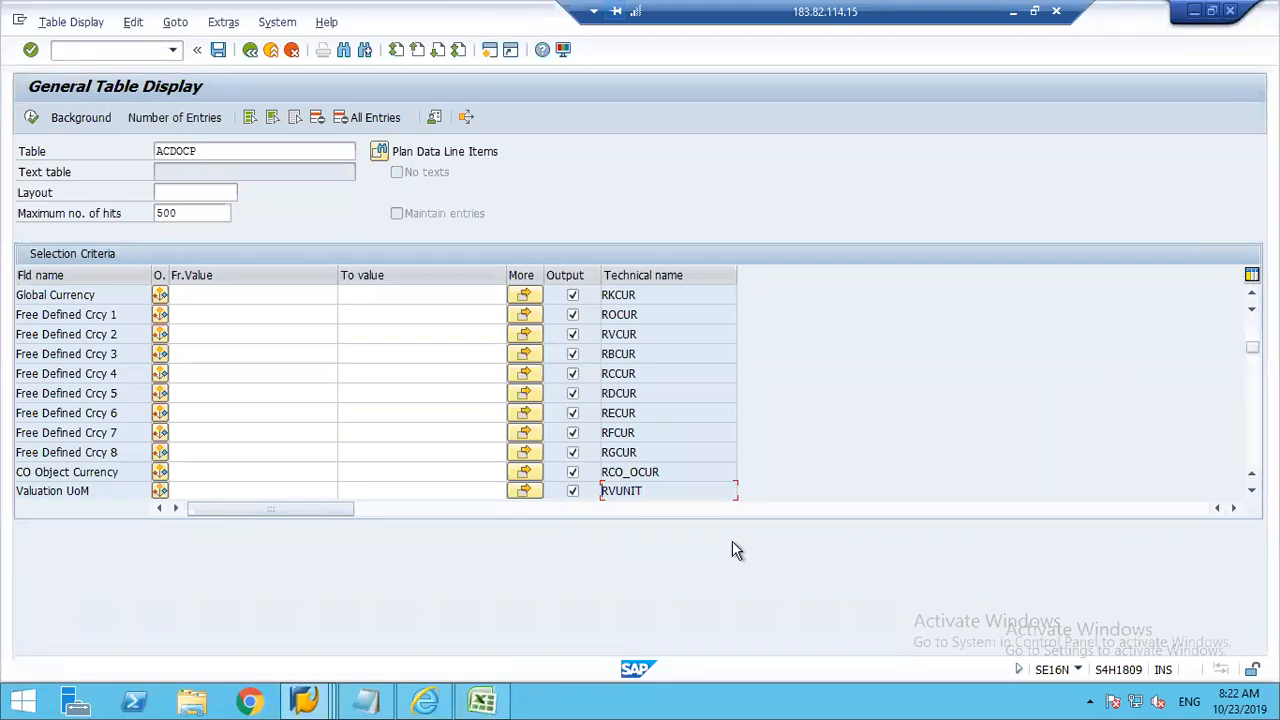
key(Page_Down)
key(Page_Down)
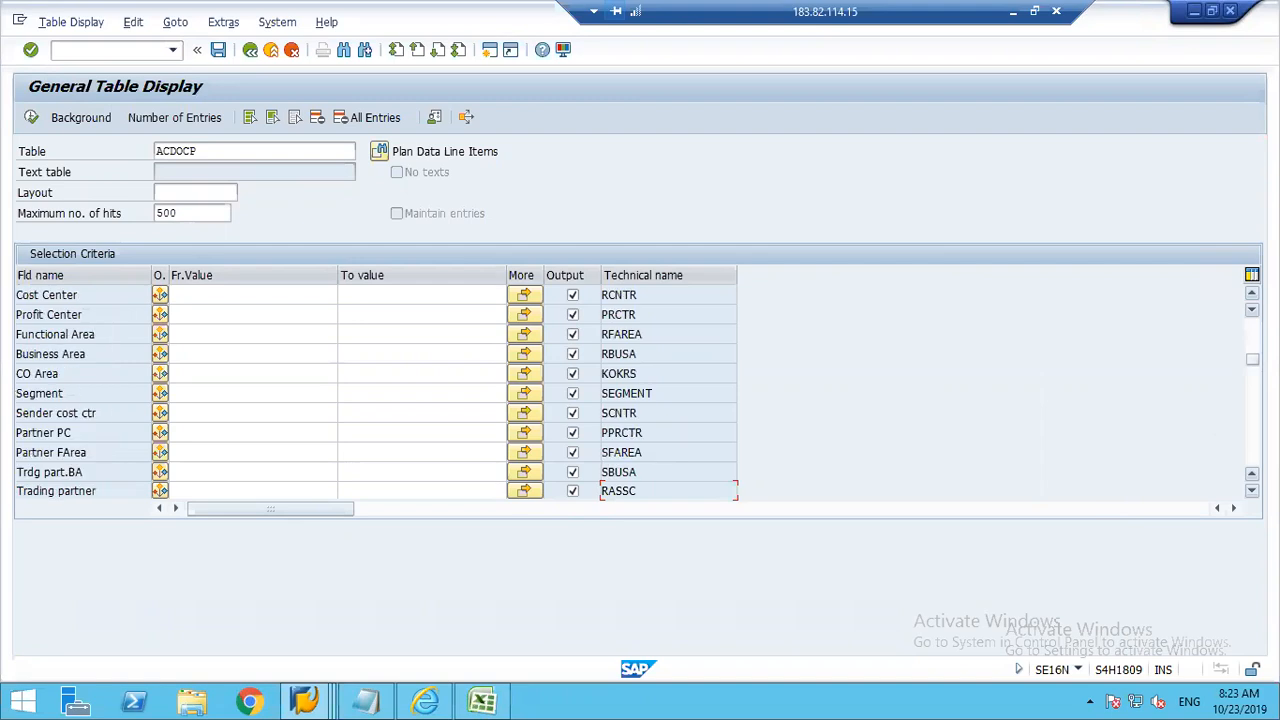
click(604, 315)
click(483, 702)
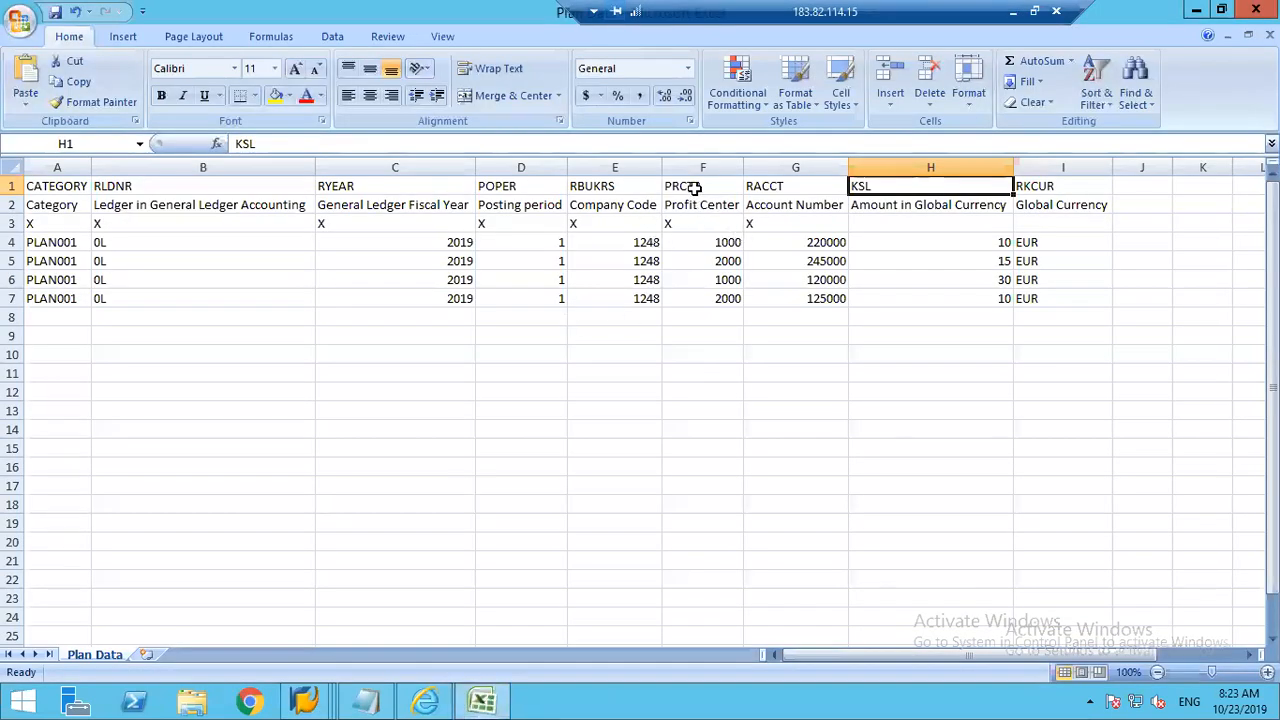
click(695, 188)
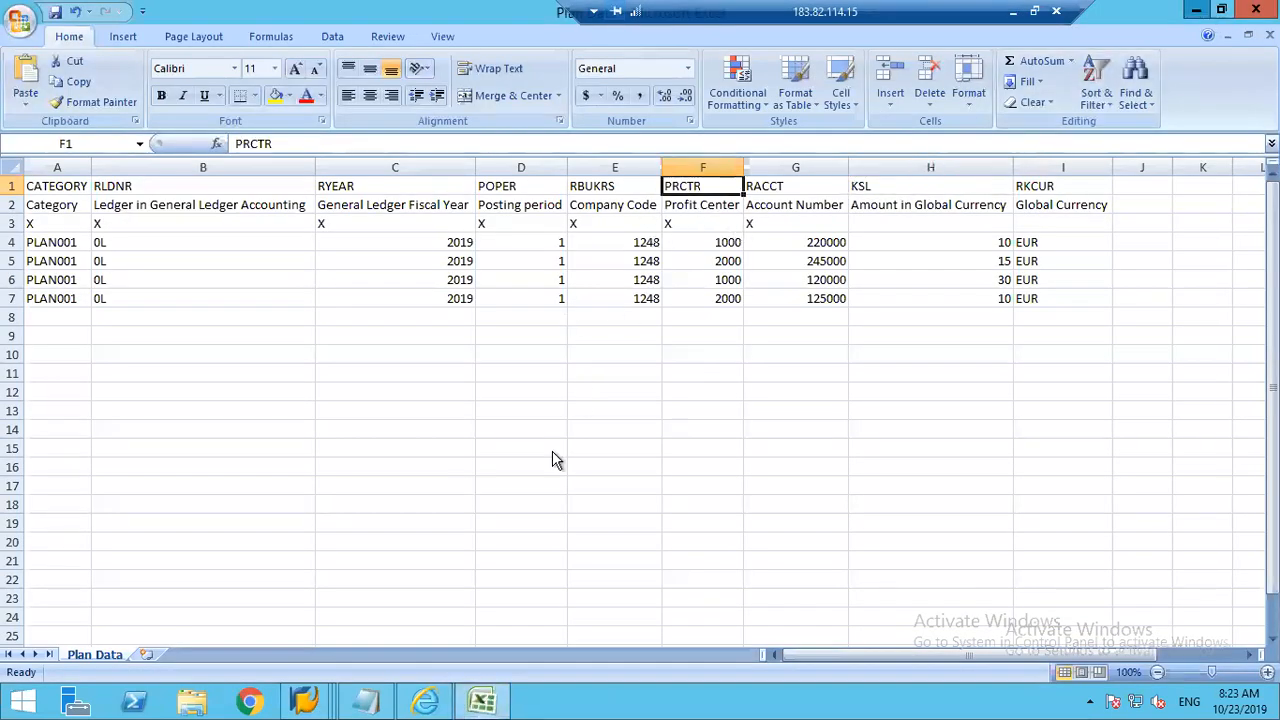
Step: Switch to the ACDOCP table display in SAP, search its field names for "amount", and go through the successive matches
key(alt+Tab)
key(ctrl+Page_Up)
key(ctrl+f)
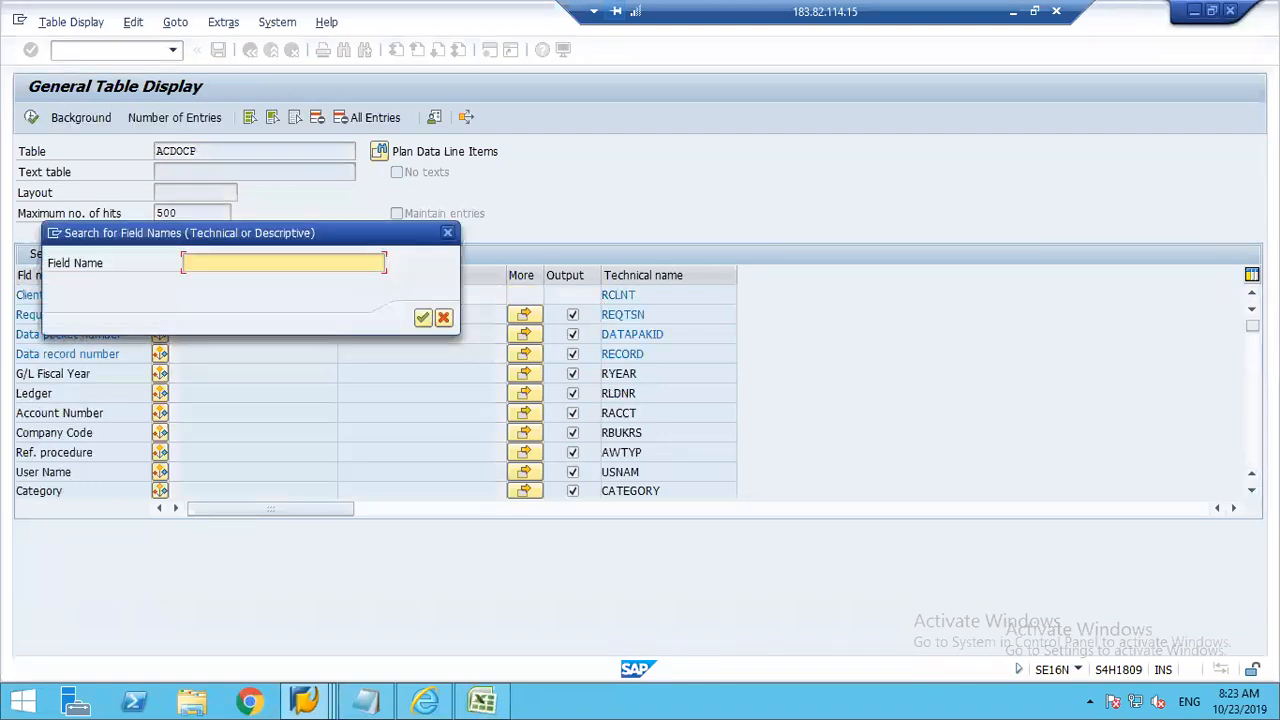
text(amount)
key(Return)
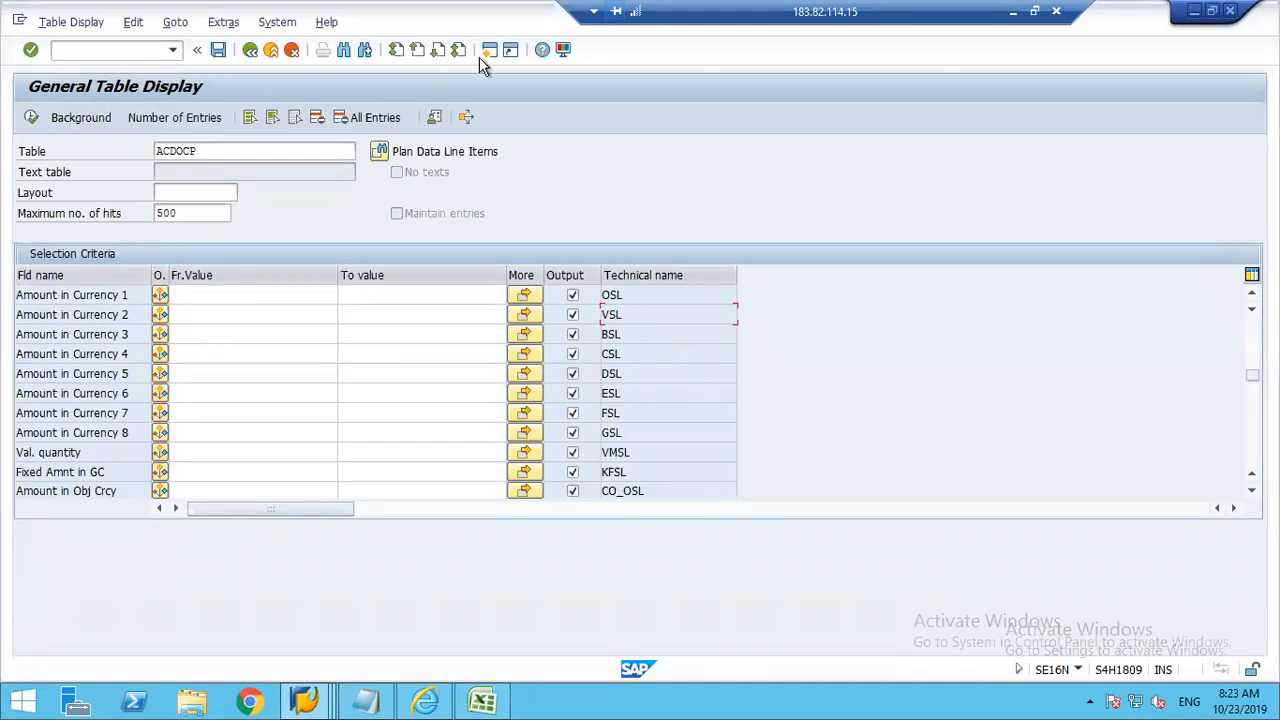
click(365, 55)
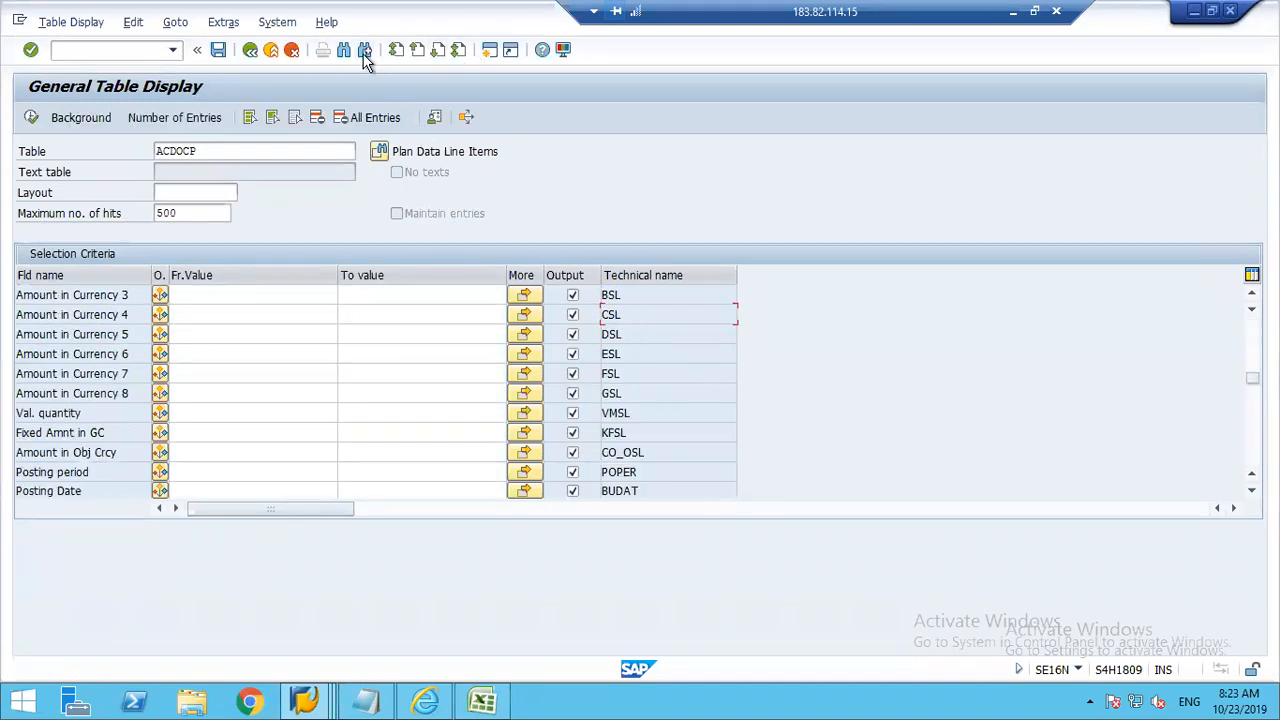
click(365, 55)
click(365, 55)
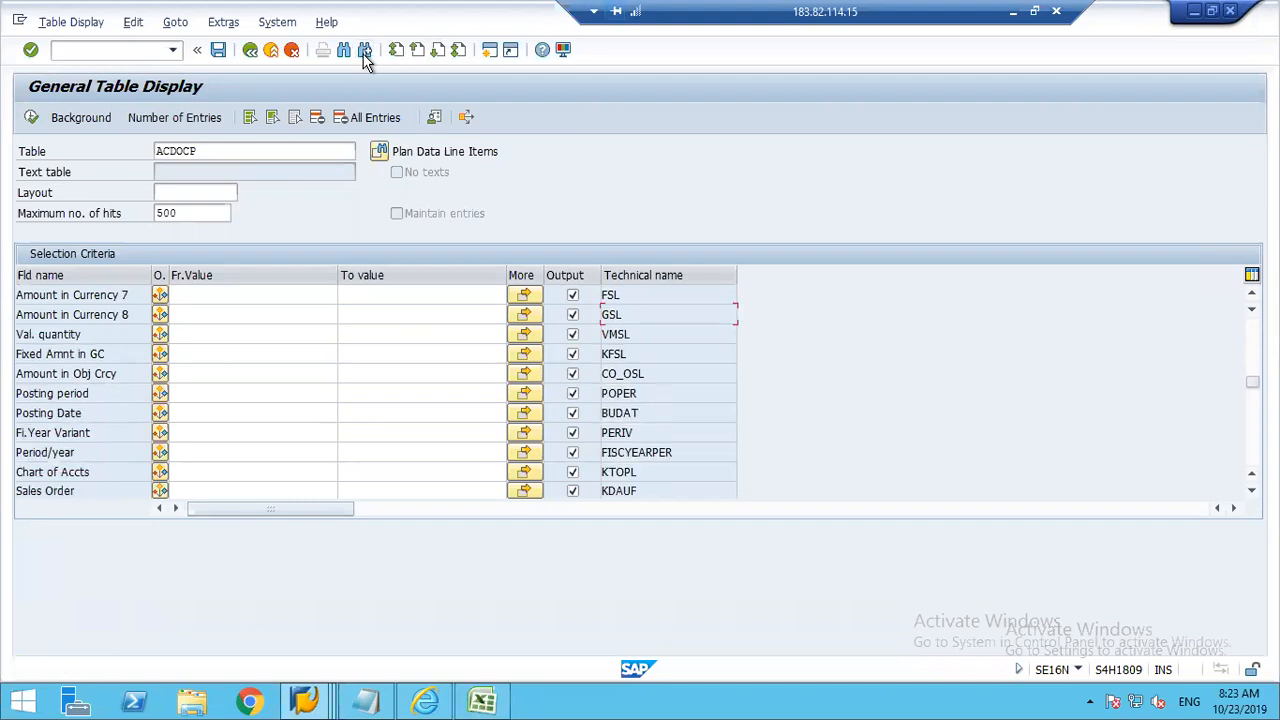
click(365, 55)
click(365, 54)
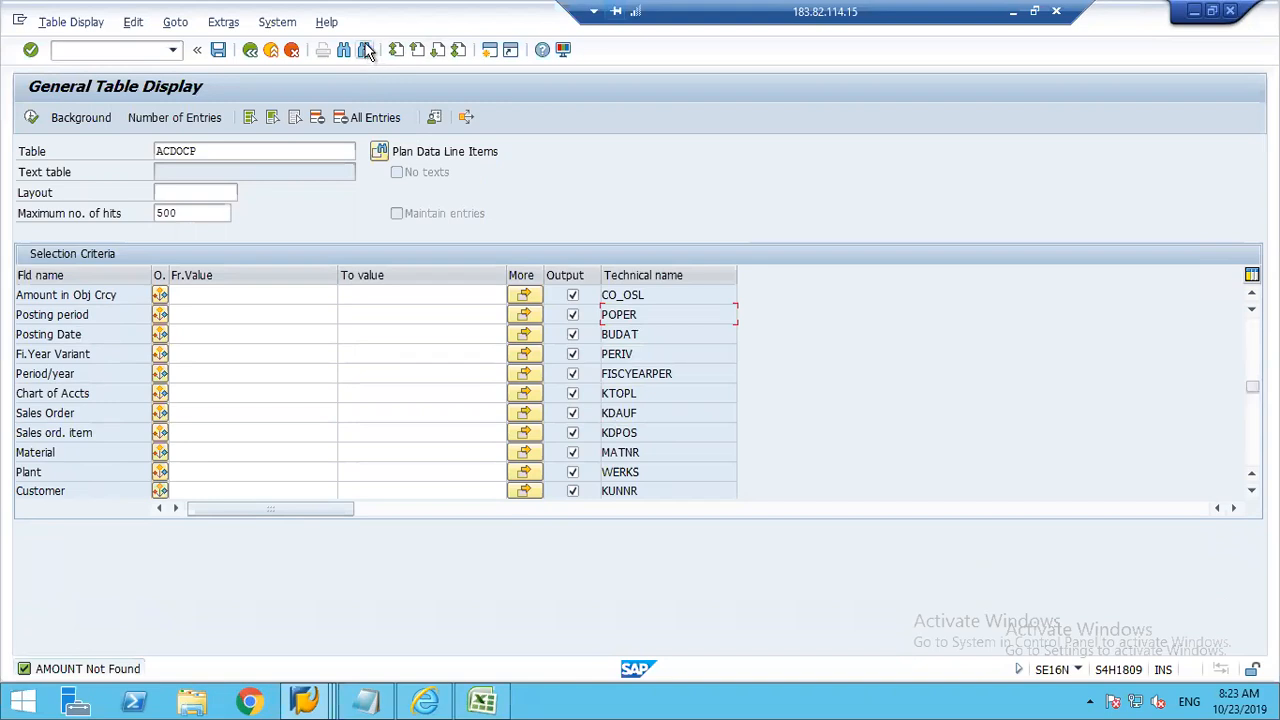
click(366, 52)
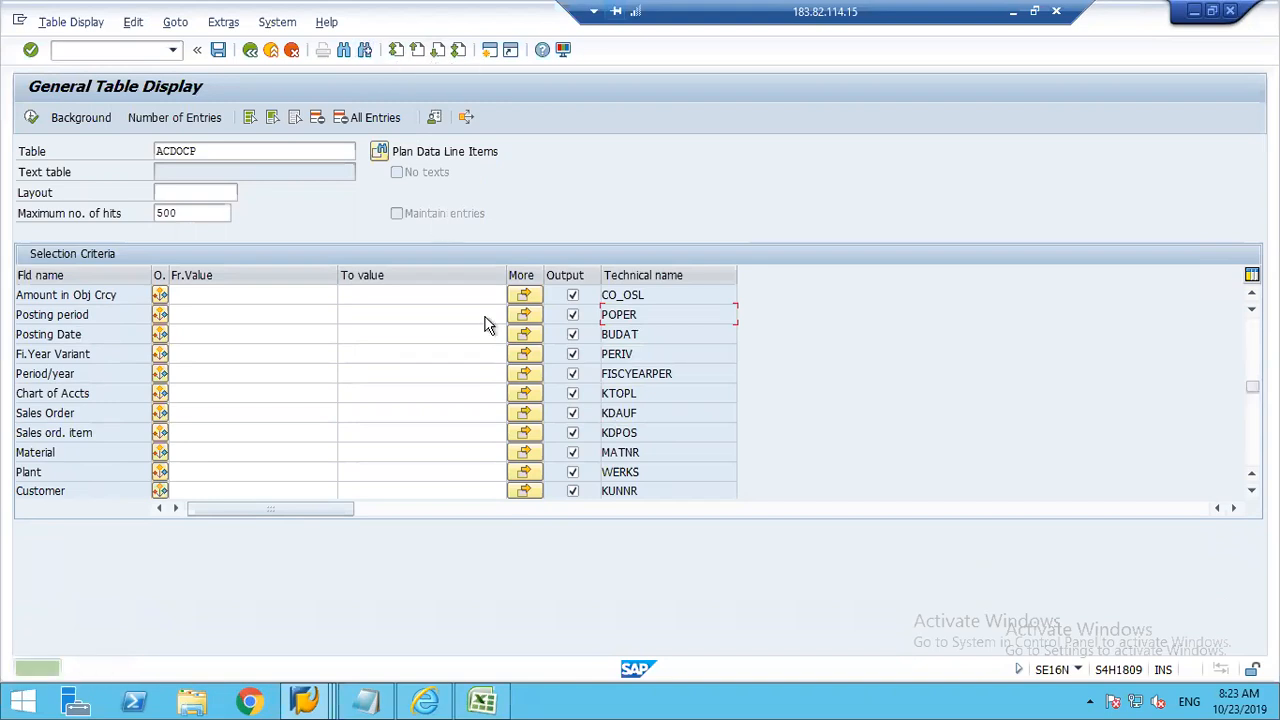
Step: Find the Global Currency field near the start of the ACDOCP field list and check its technical name for comparison with Excel
drag(1252, 388, 1241, 260)
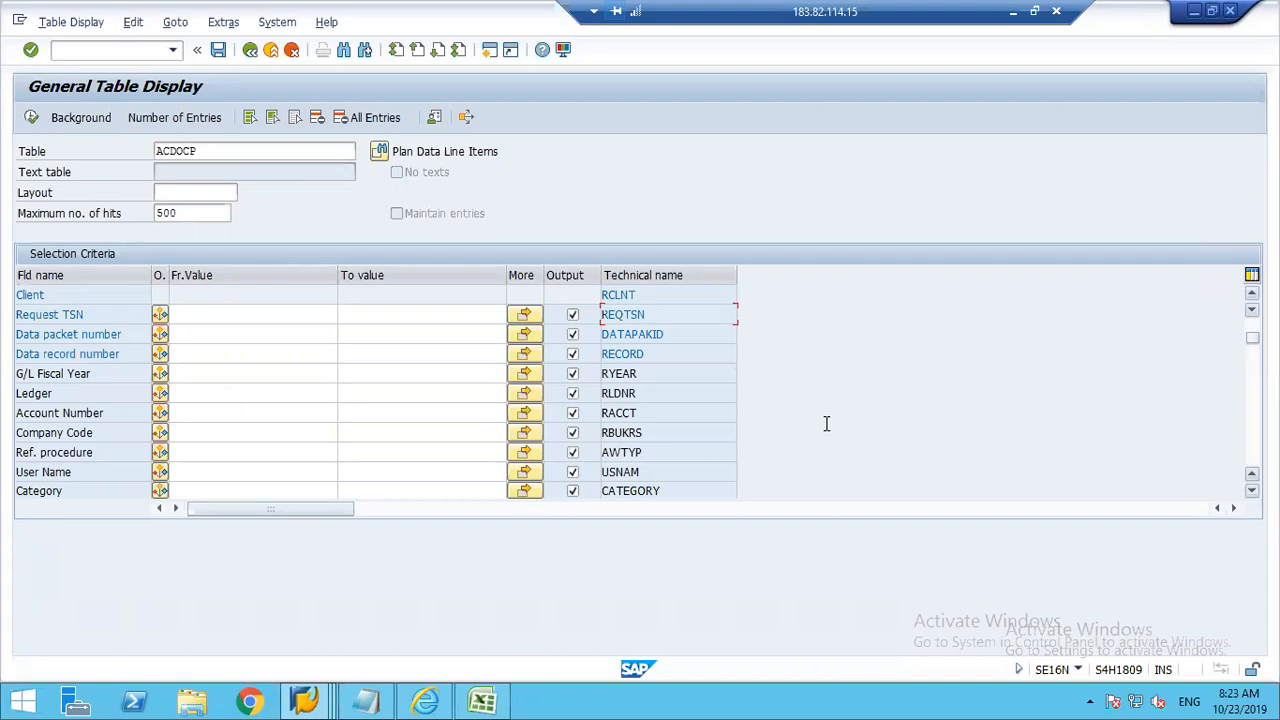
scroll(826, 424, down, 5)
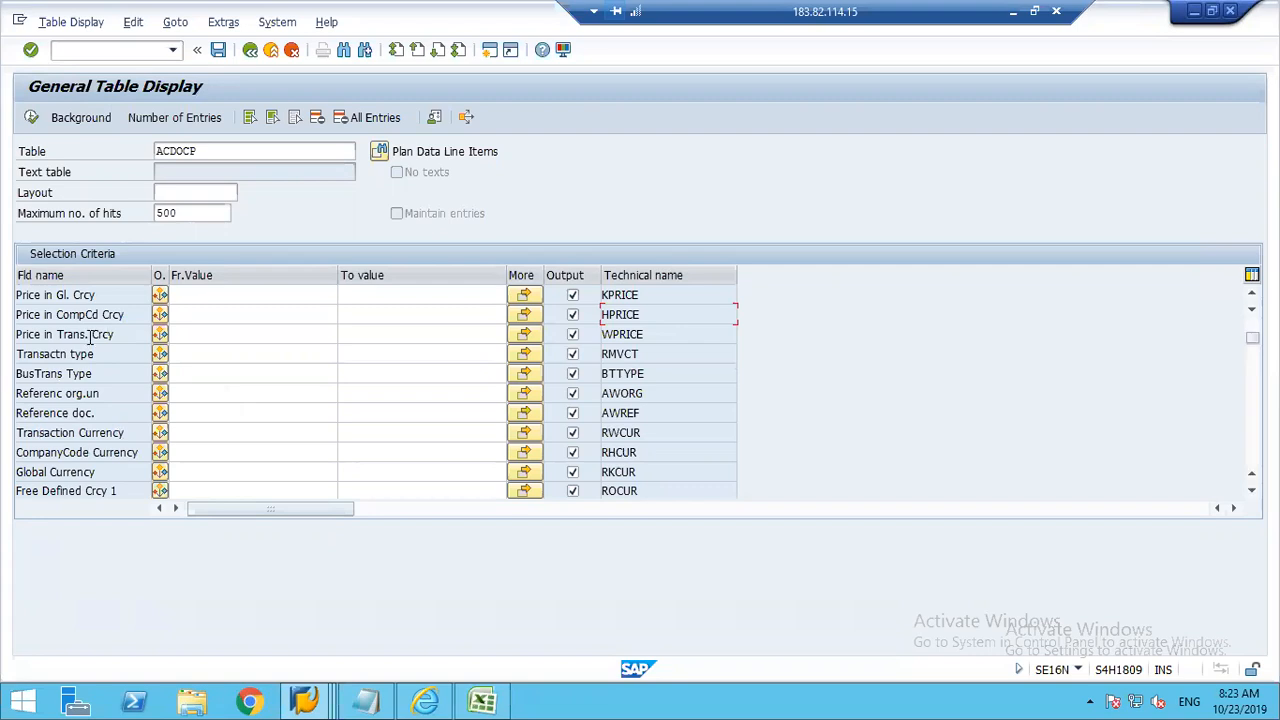
click(58, 471)
click(622, 472)
click(484, 699)
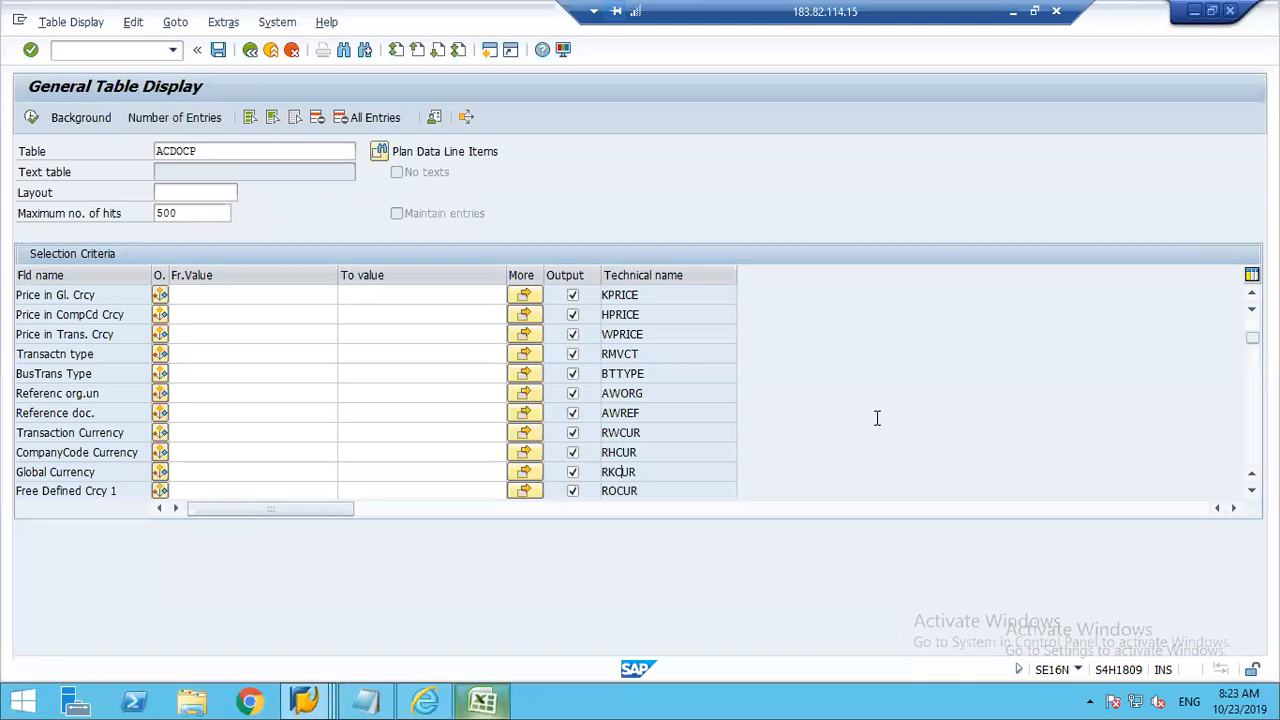
key(alt+Tab)
key(alt+Tab)
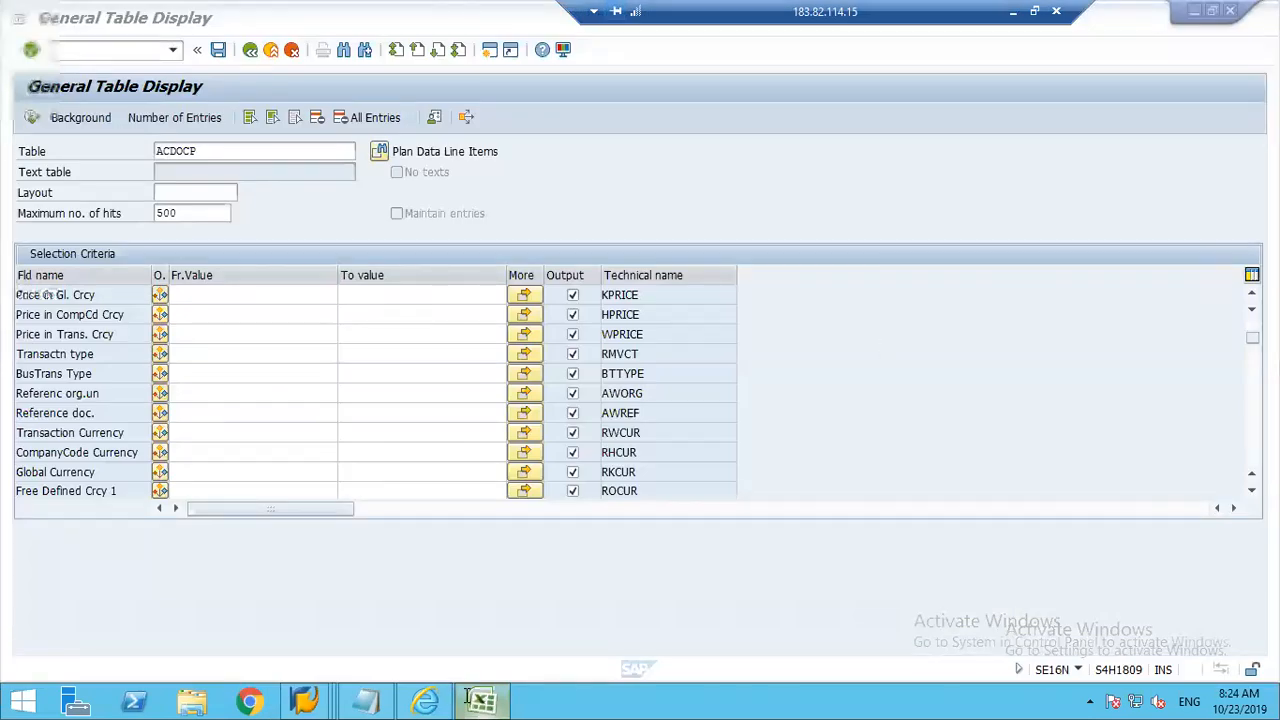
click(656, 471)
click(468, 702)
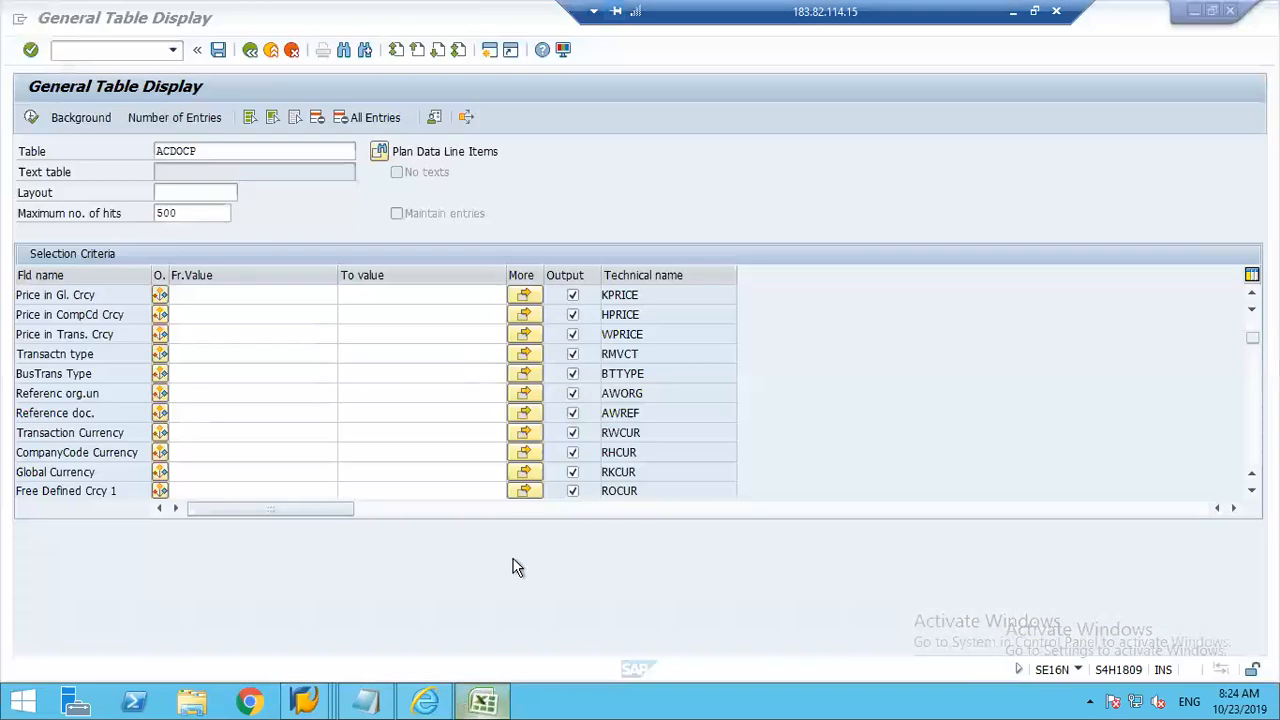
Step: Copy the KSL header from the Plan Data sheet and search for it among the ACDOCP field names in SAP
key(alt+Tab)
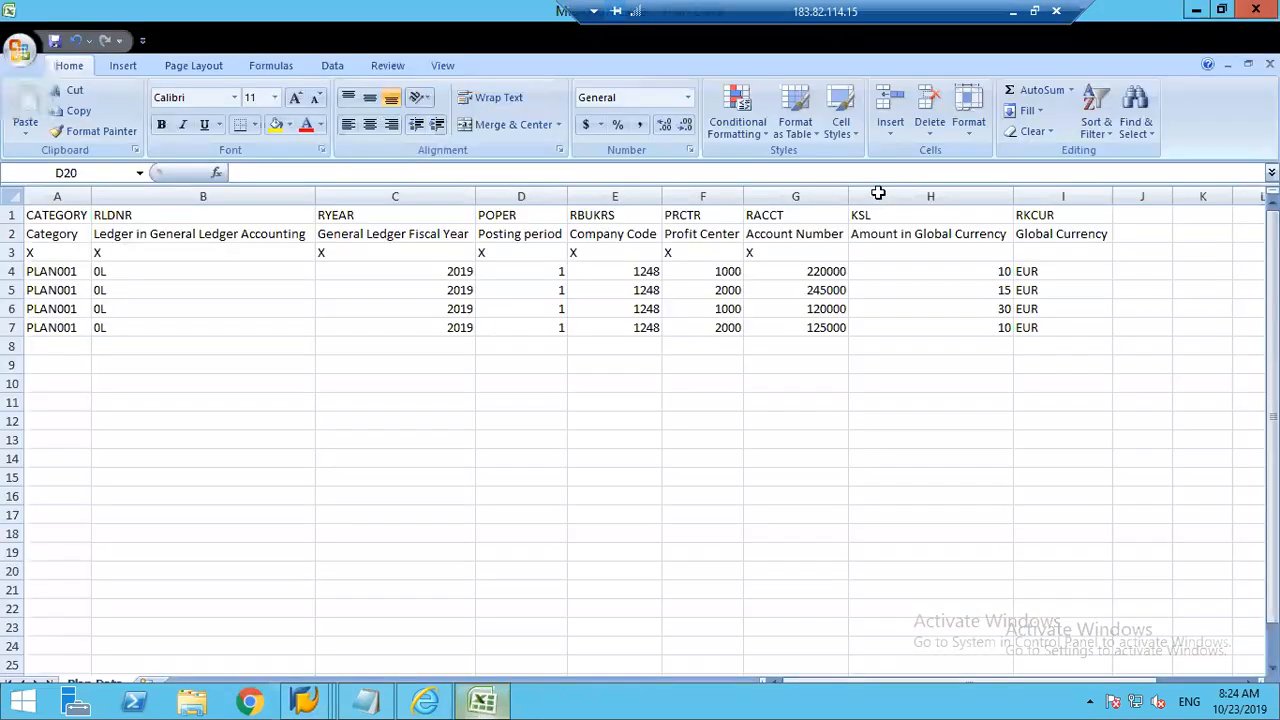
click(876, 187)
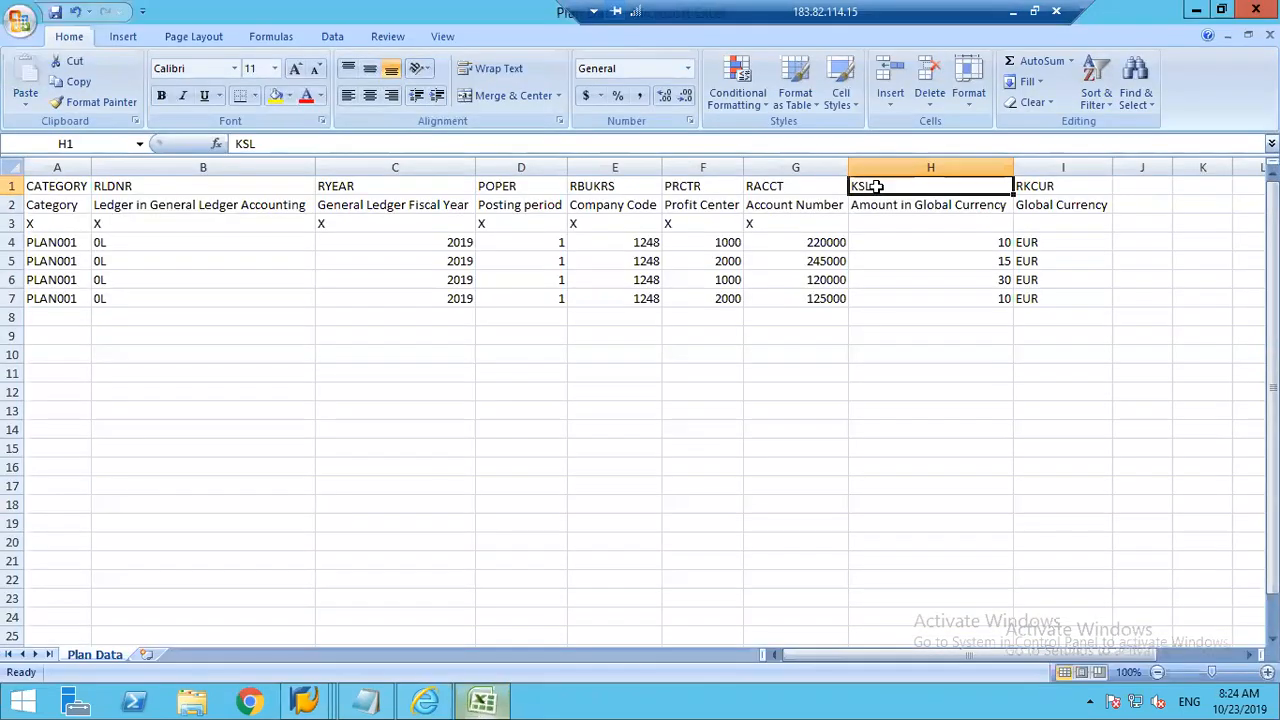
key(ctrl+c)
click(305, 703)
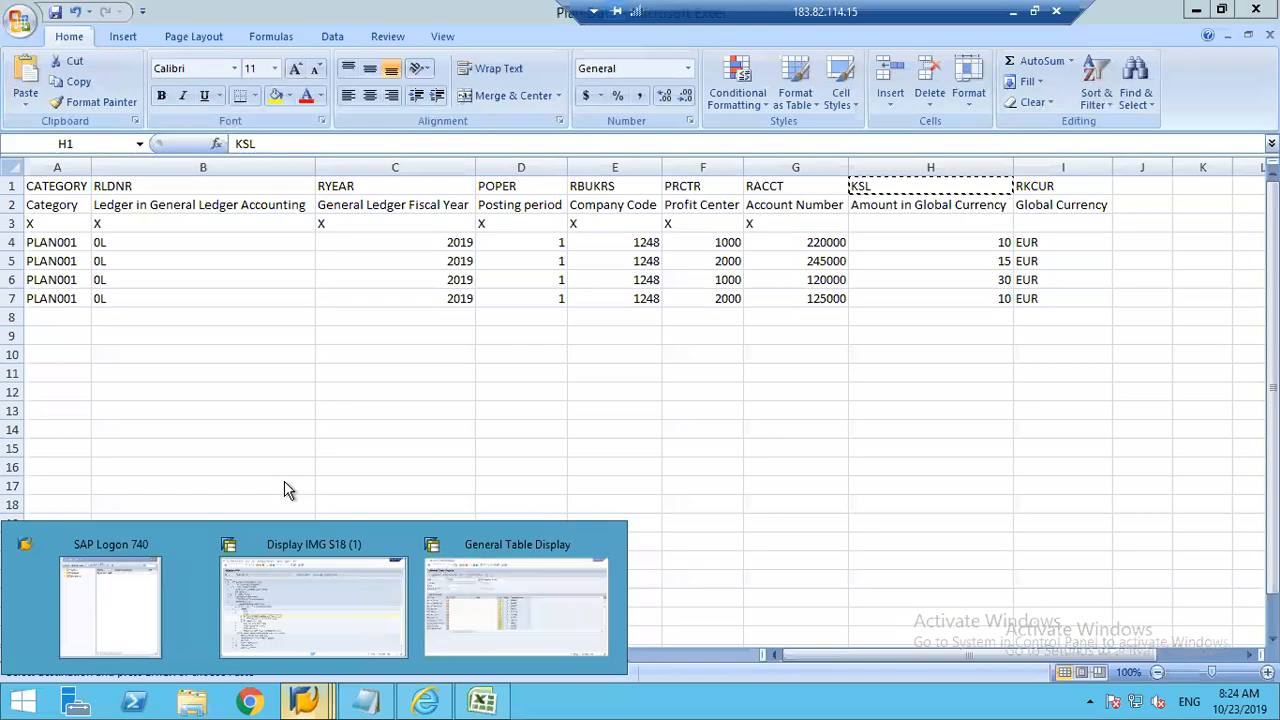
key(ctrl+f)
key(ctrl+v)
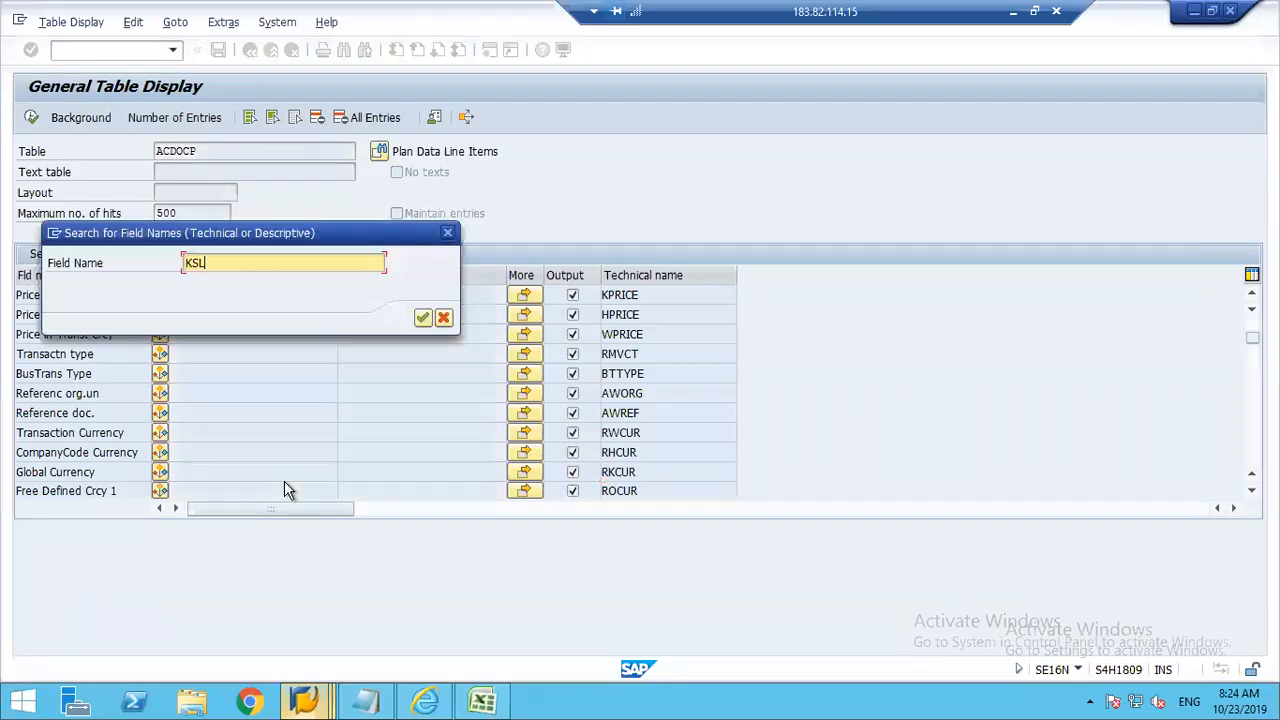
key(Return)
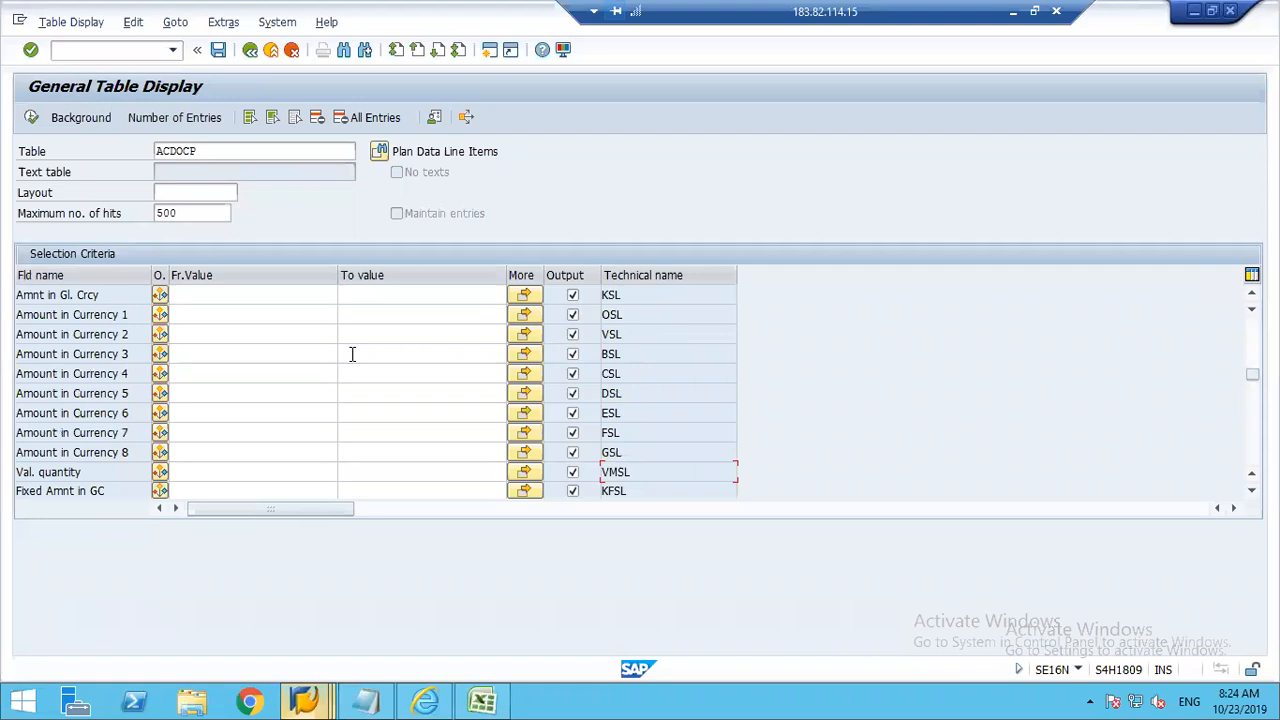
Step: Examine the descriptions and technical names of the global, company code and transaction currency amount fields in ACDOCP
double_click(16, 295)
click(105, 295)
click(667, 293)
key(Up)
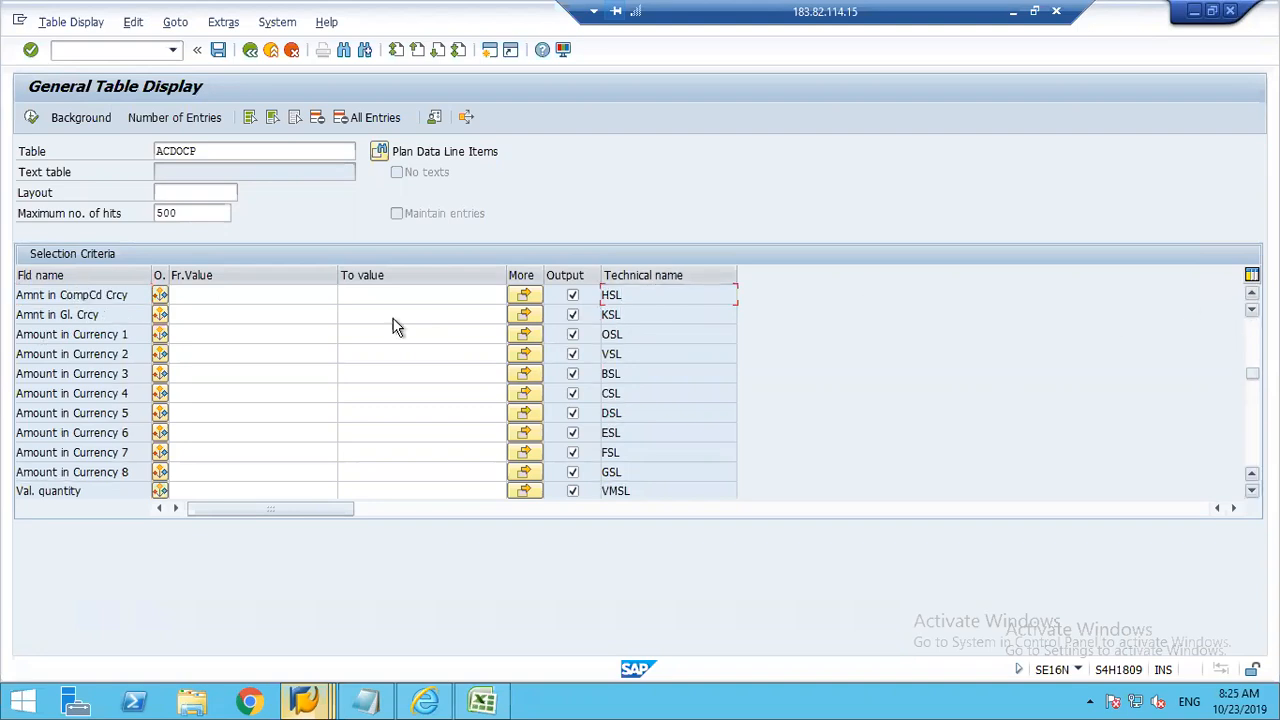
key(Up)
click(33, 313)
double_click(589, 316)
click(98, 296)
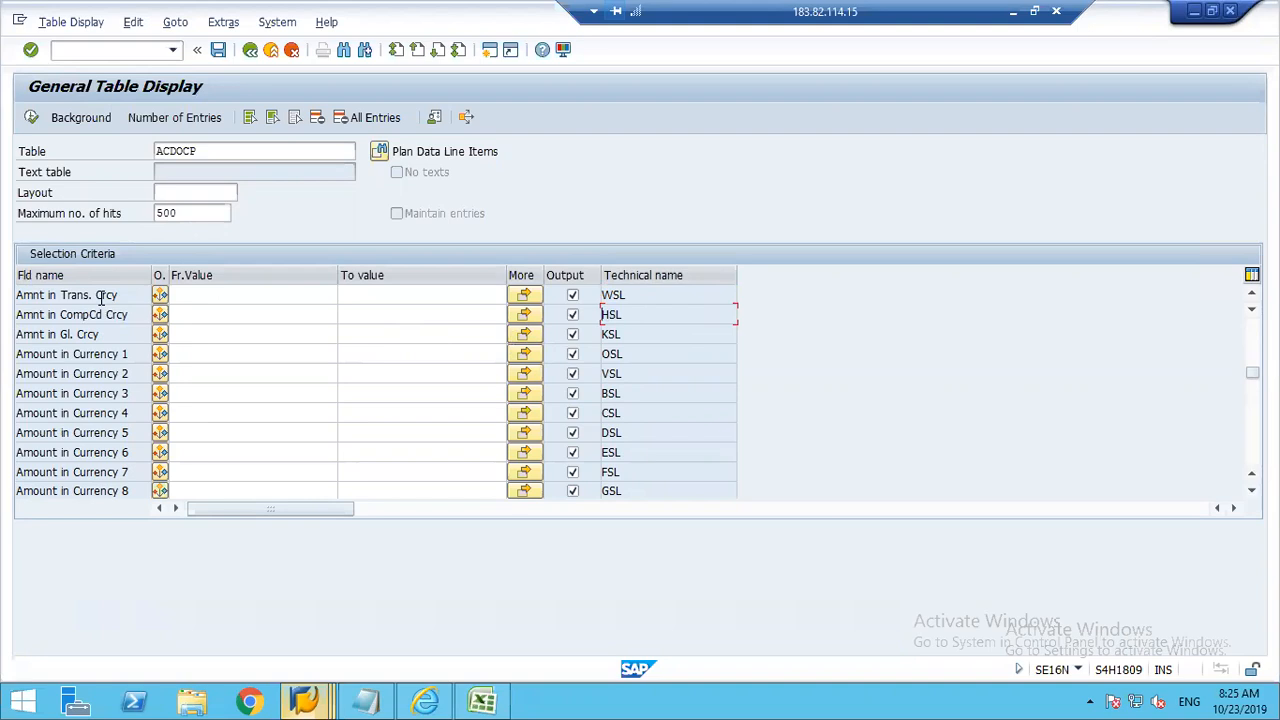
double_click(605, 295)
Step: Return to the Plan Data sheet in Excel and review the technical name row, the description row and the plan data rows
mouse_move(500, 703)
click(468, 611)
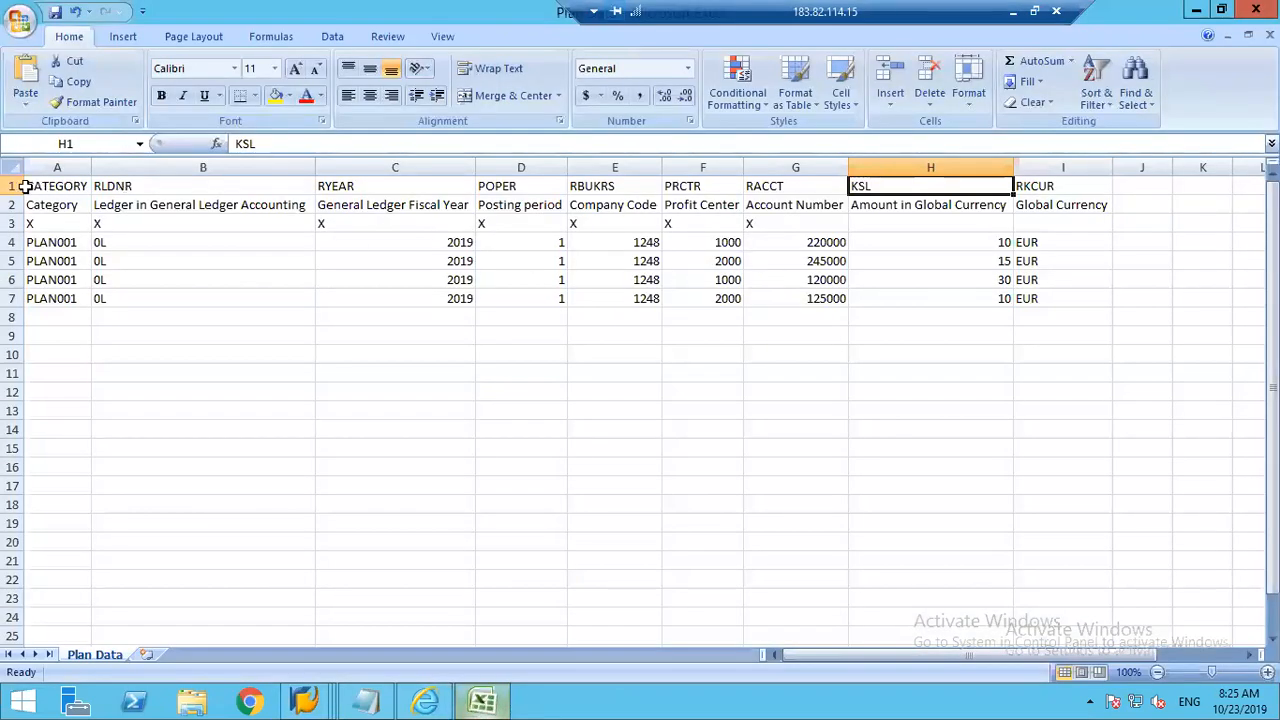
click(14, 186)
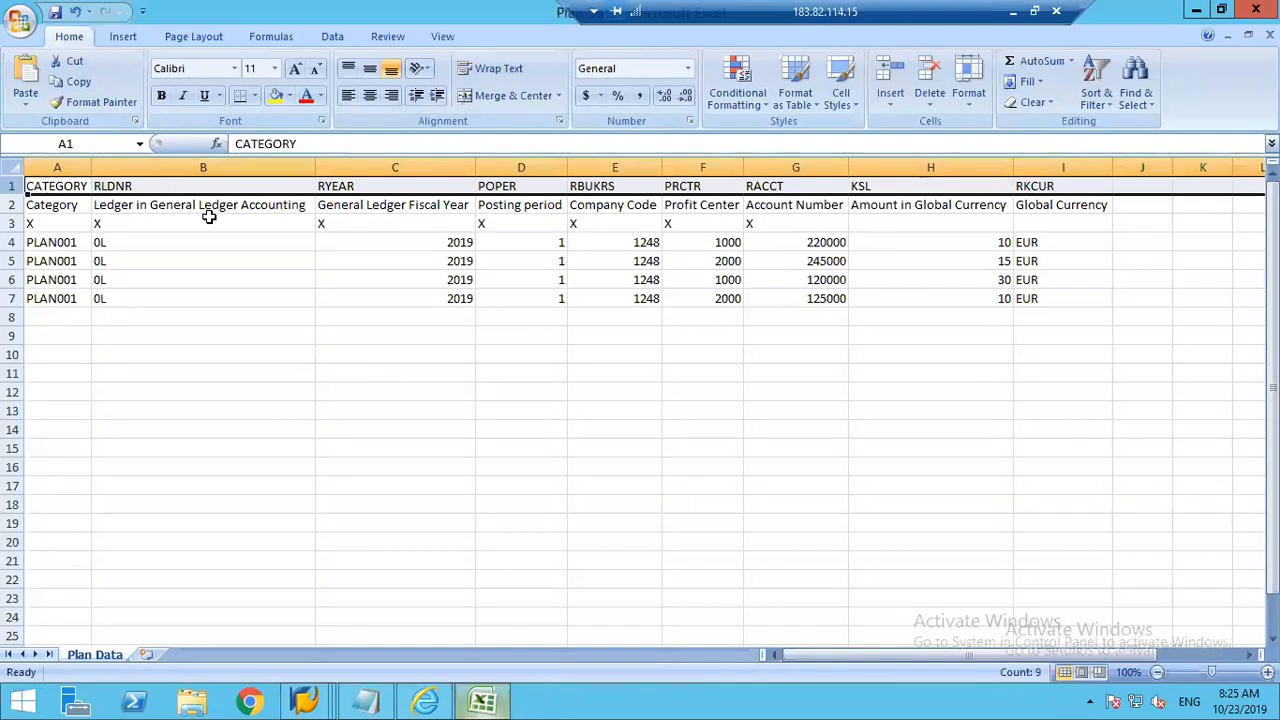
click(14, 204)
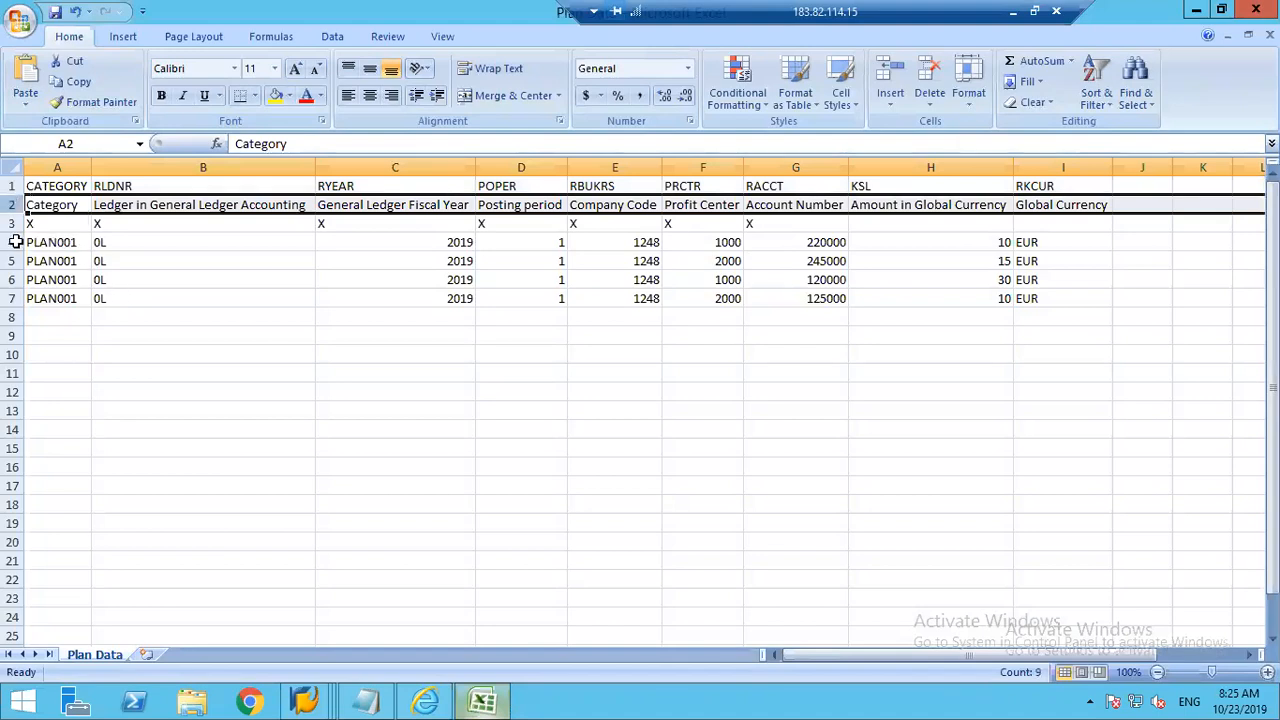
drag(14, 242, 14, 336)
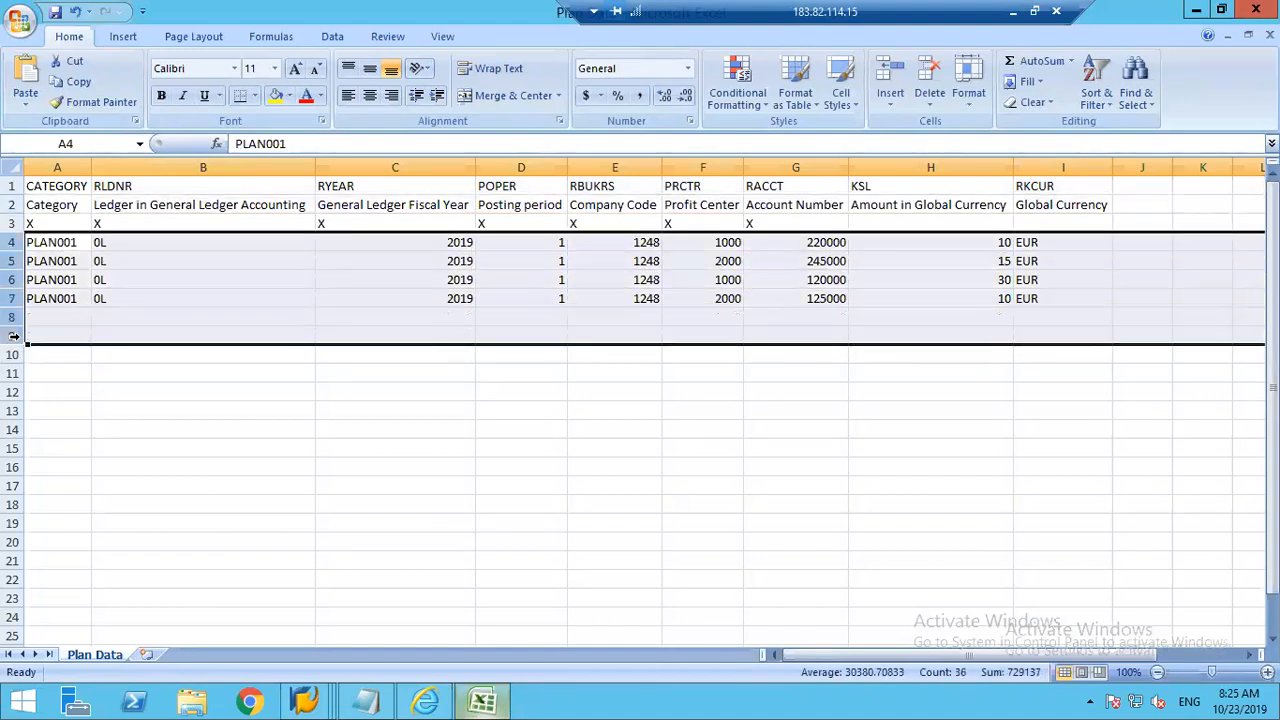
click(351, 418)
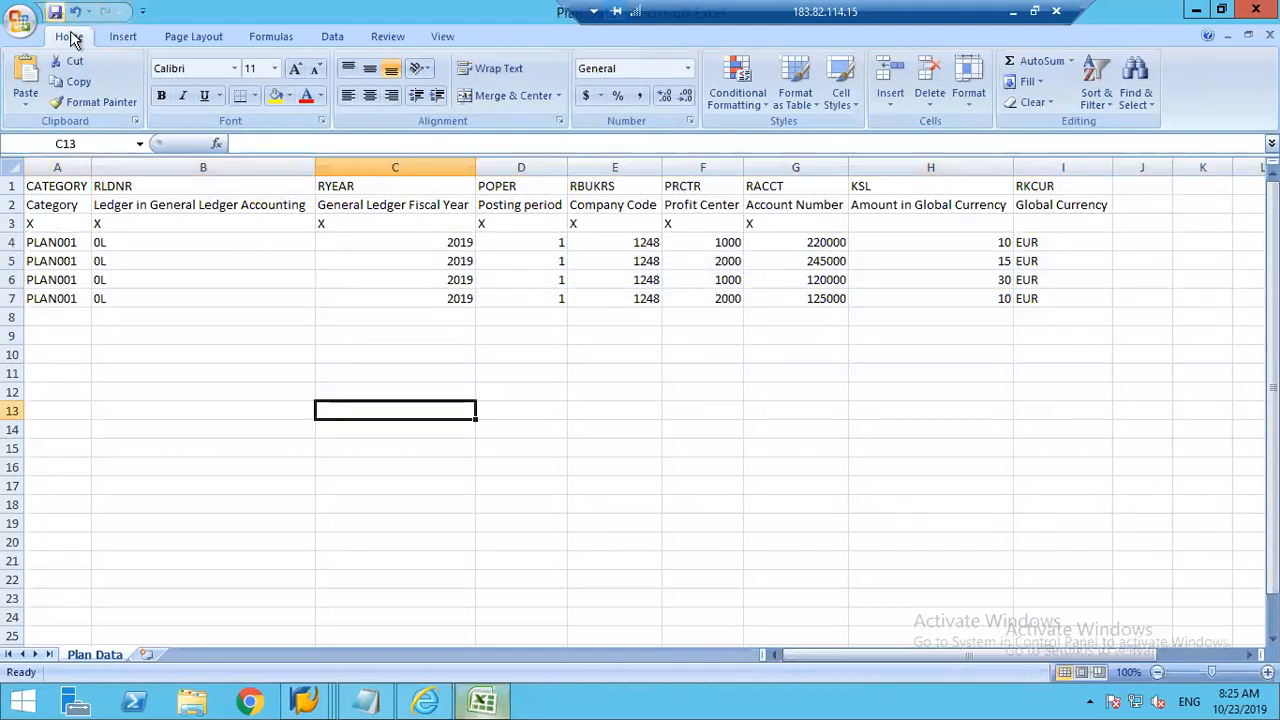
Step: Save Plan Data.csv on the Desktop in CSV (Comma delimited) format, replacing the existing file, and close Excel
key(ctrl+s)
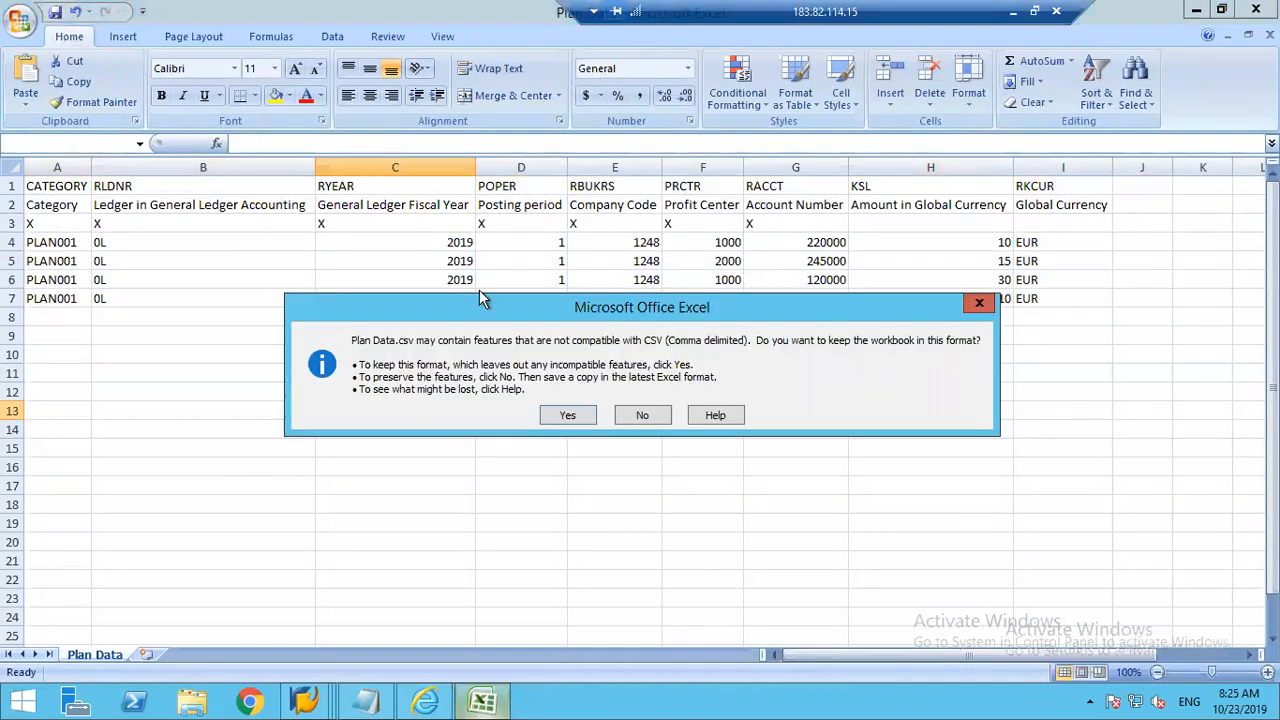
click(569, 417)
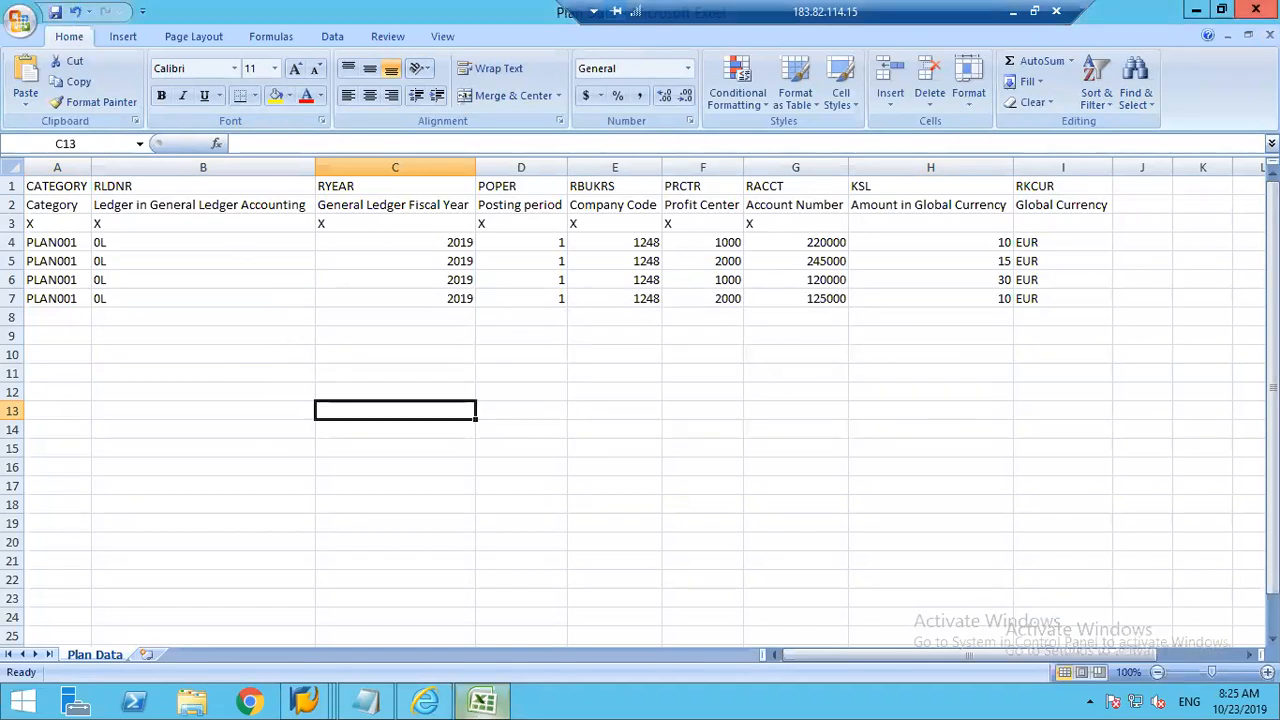
click(1256, 9)
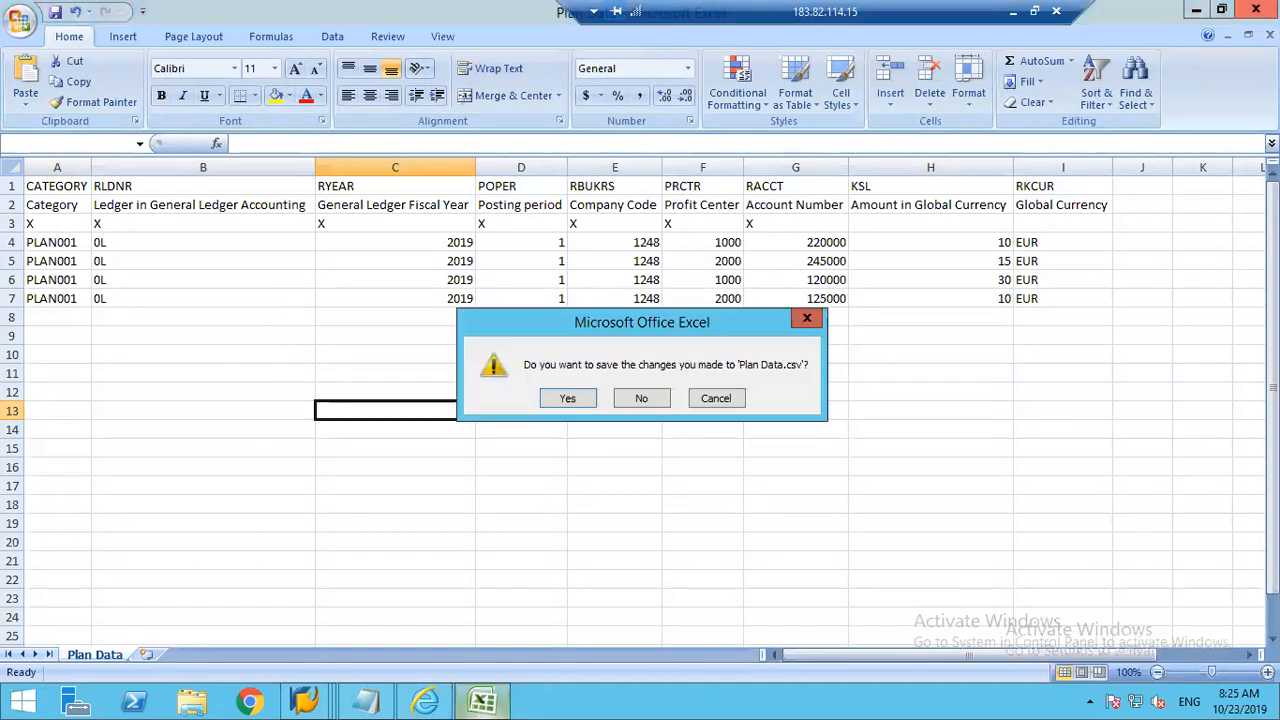
click(563, 399)
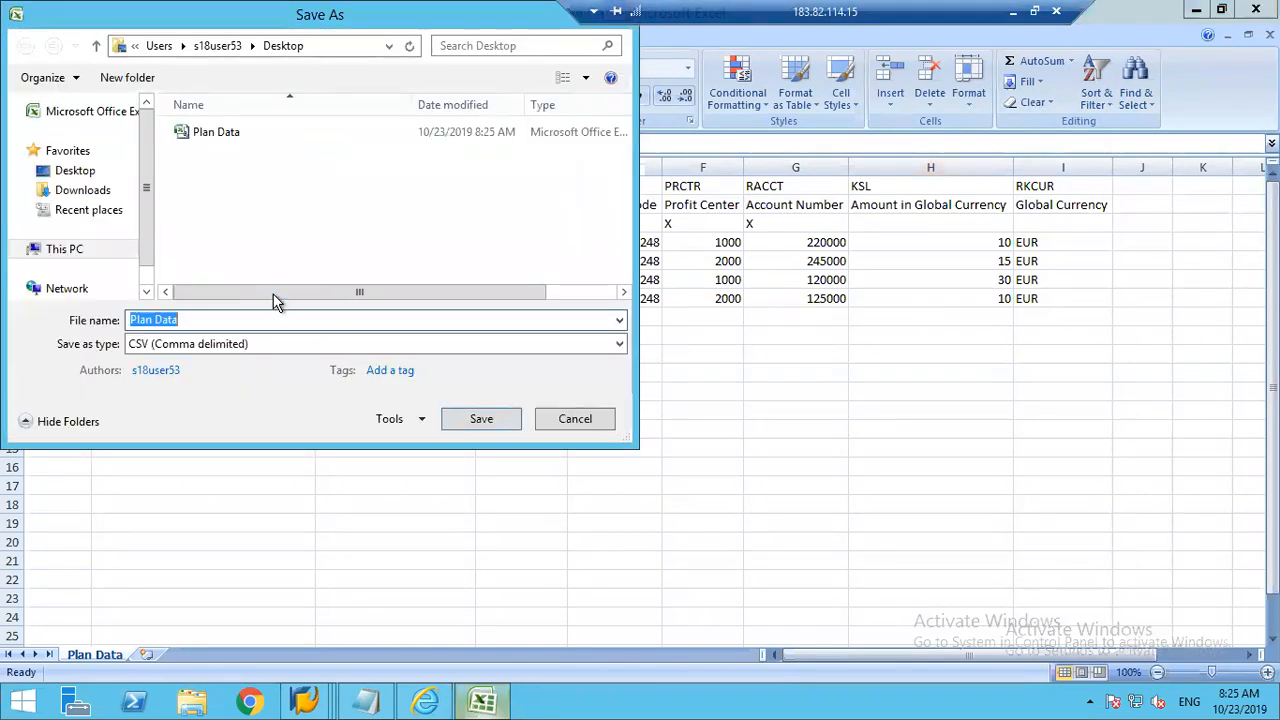
click(478, 422)
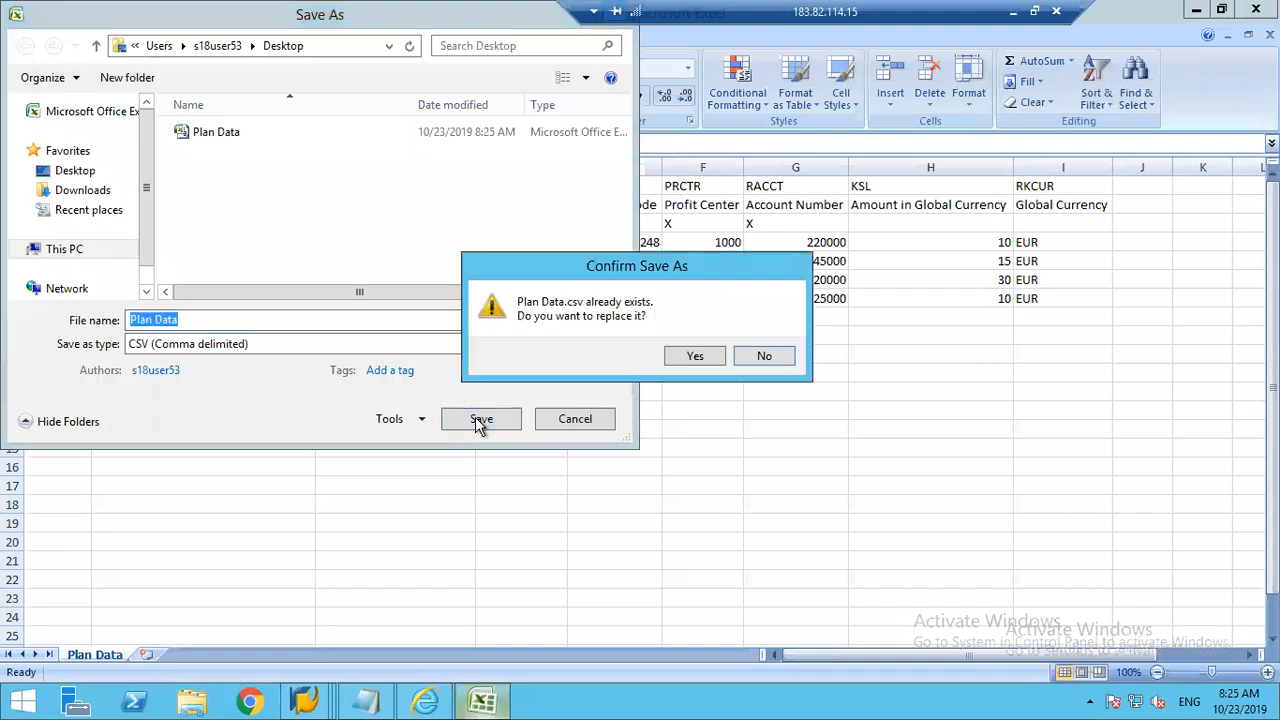
click(686, 358)
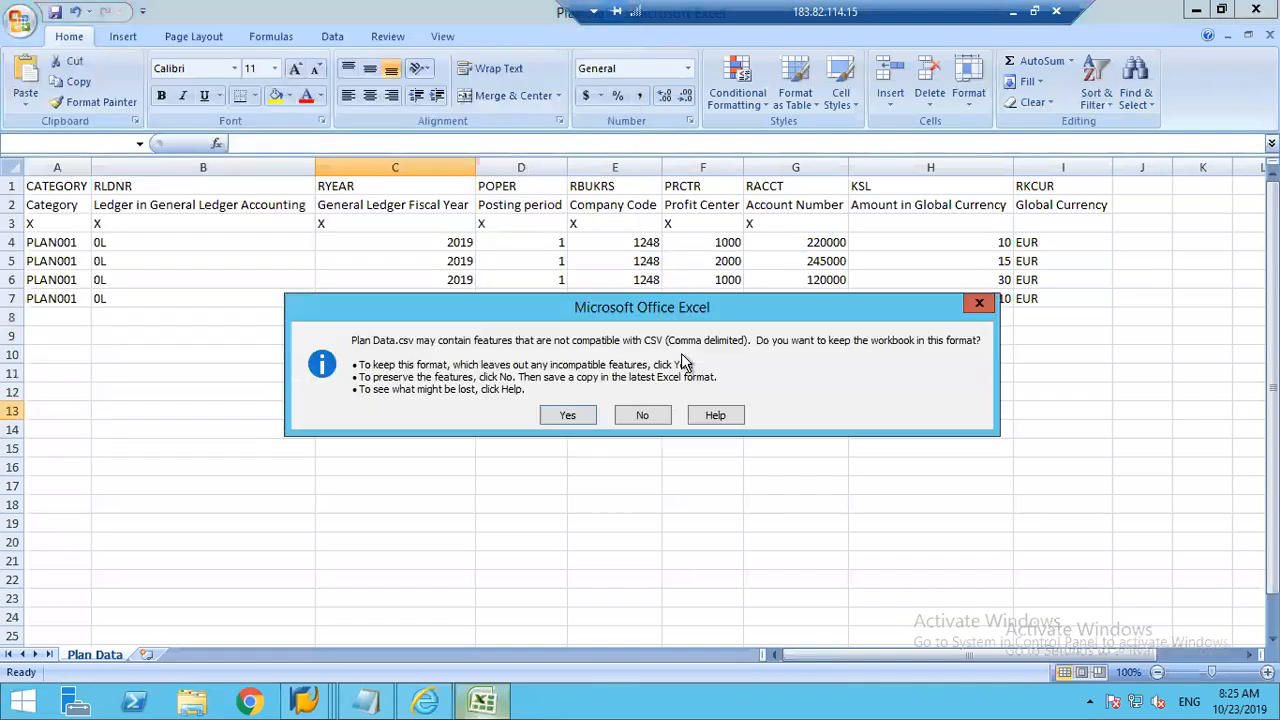
click(545, 422)
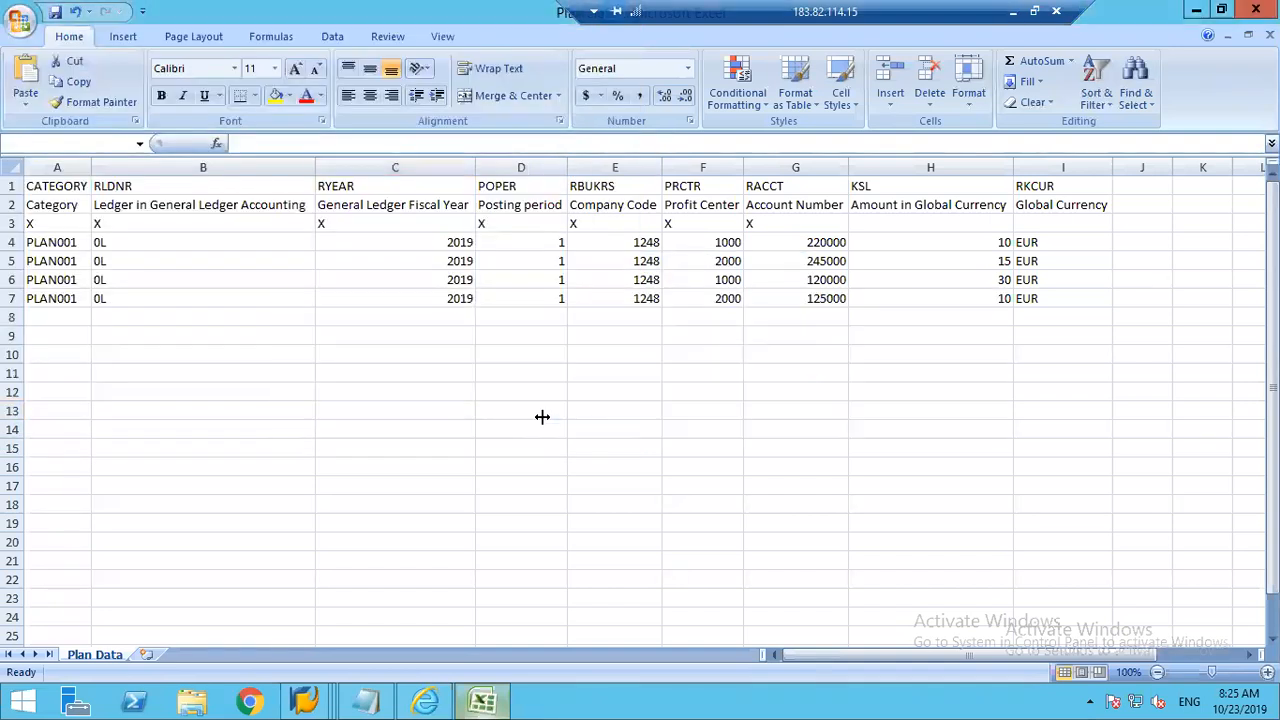
key(alt+F4)
Step: Switch to Internet Explorer, go back from the error messages to the app search results, and reopen Import Financial Plan Data
click(428, 702)
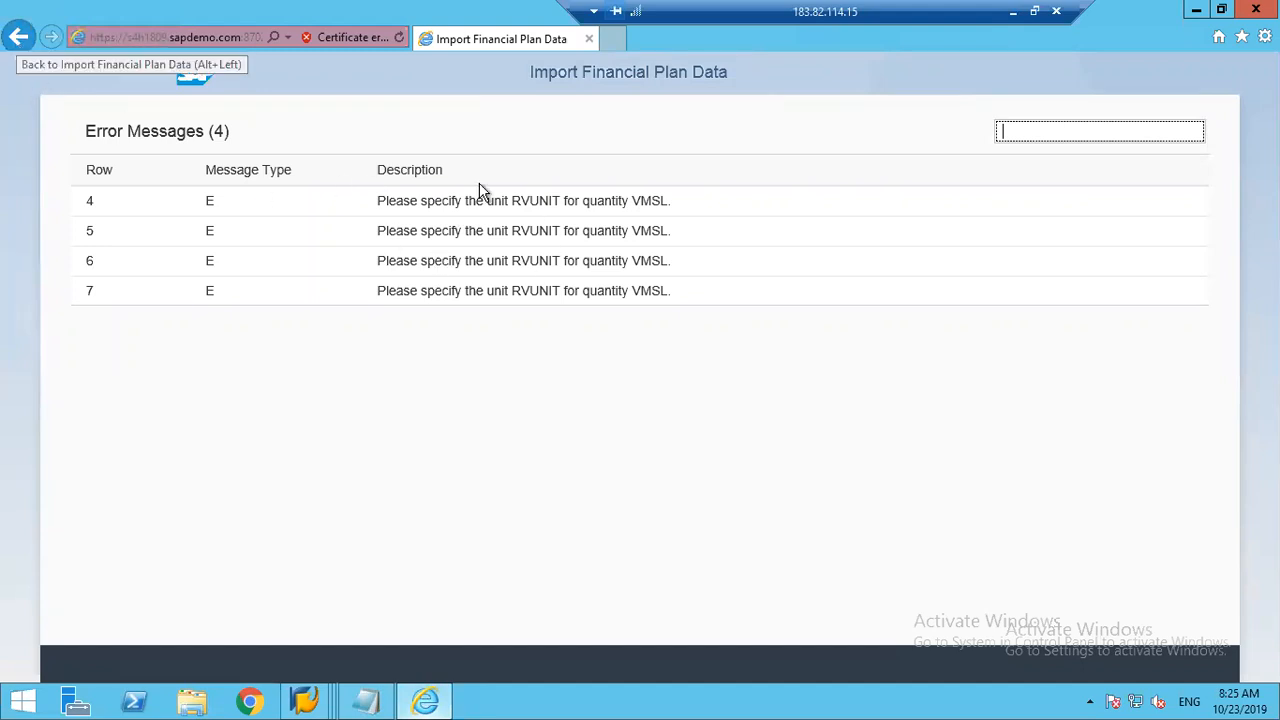
click(14, 43)
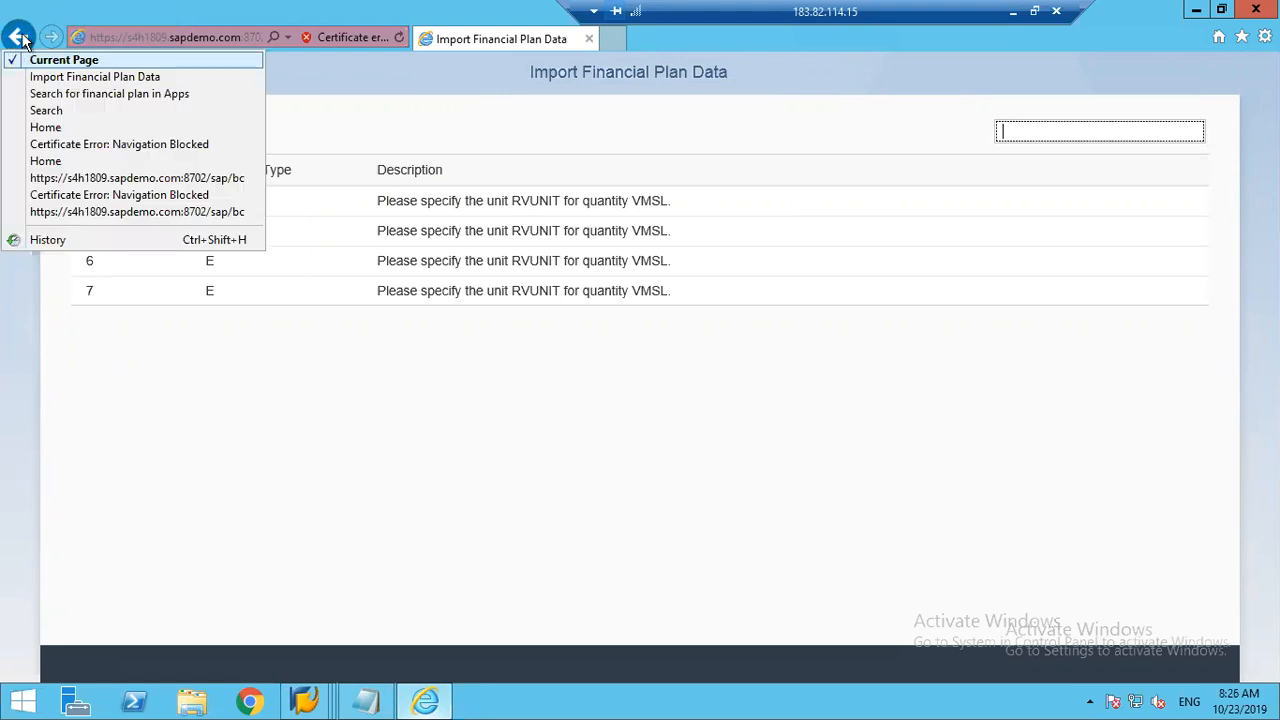
click(20, 38)
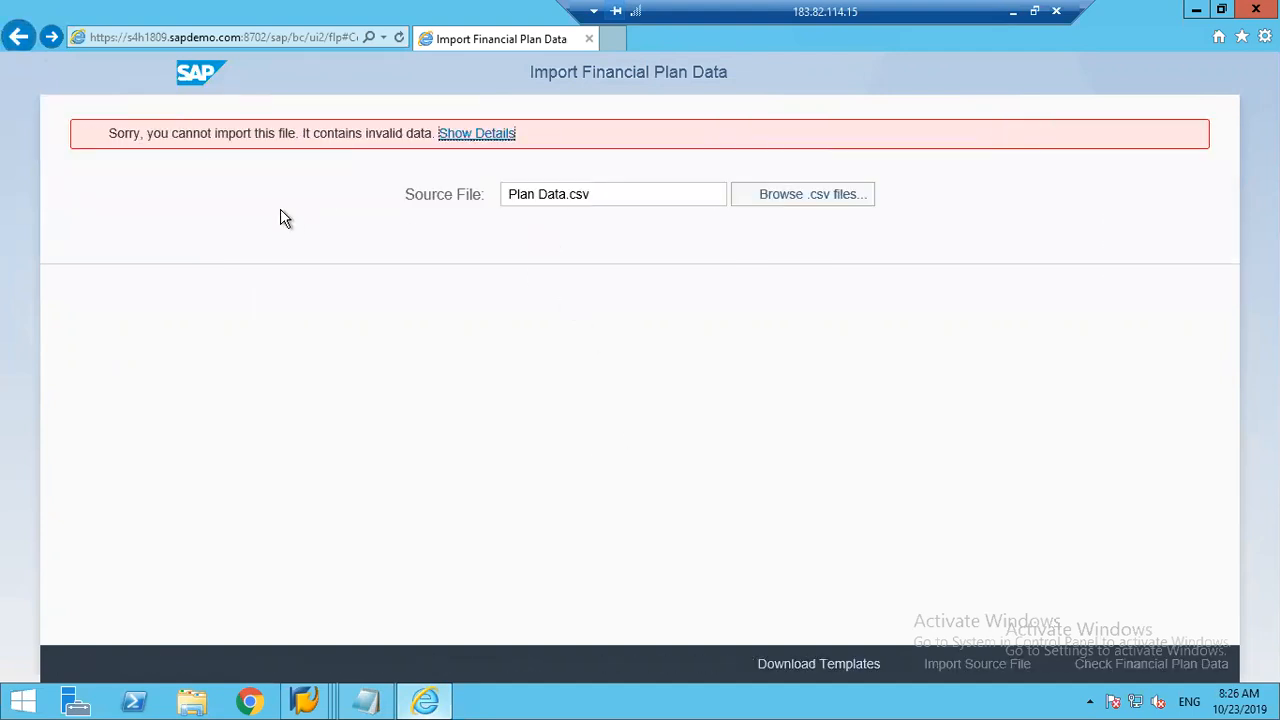
click(20, 40)
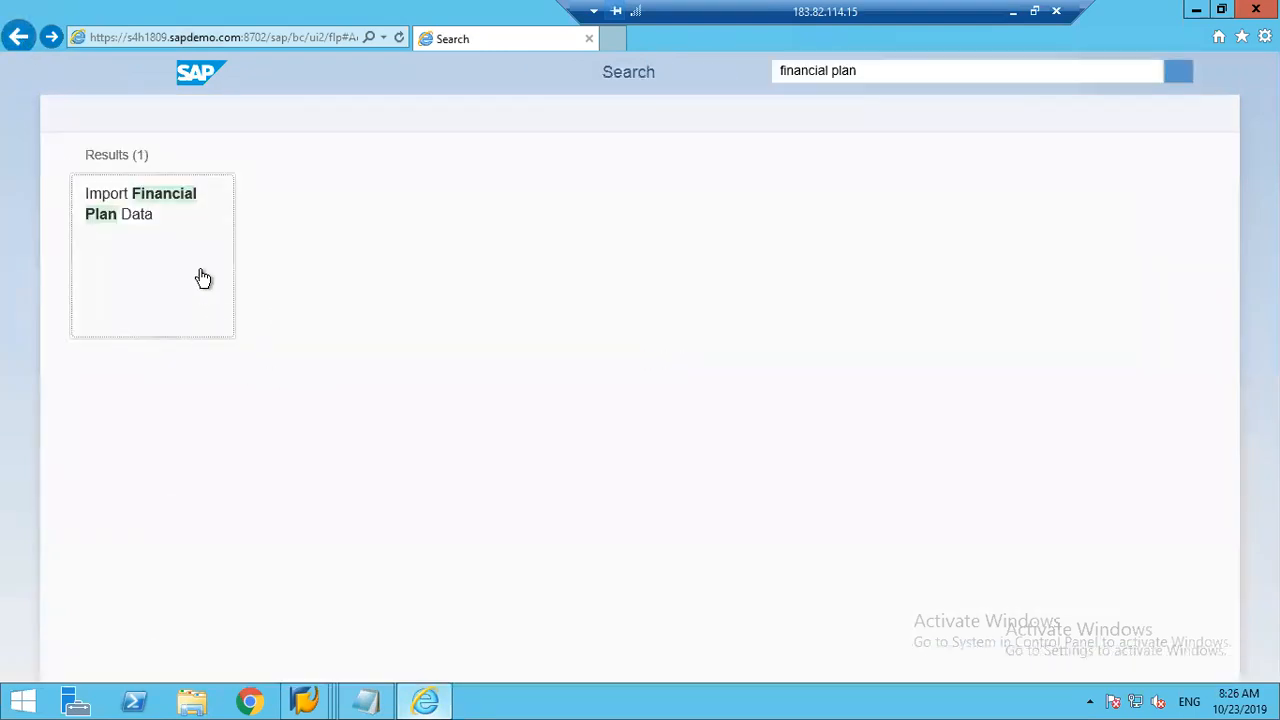
click(150, 248)
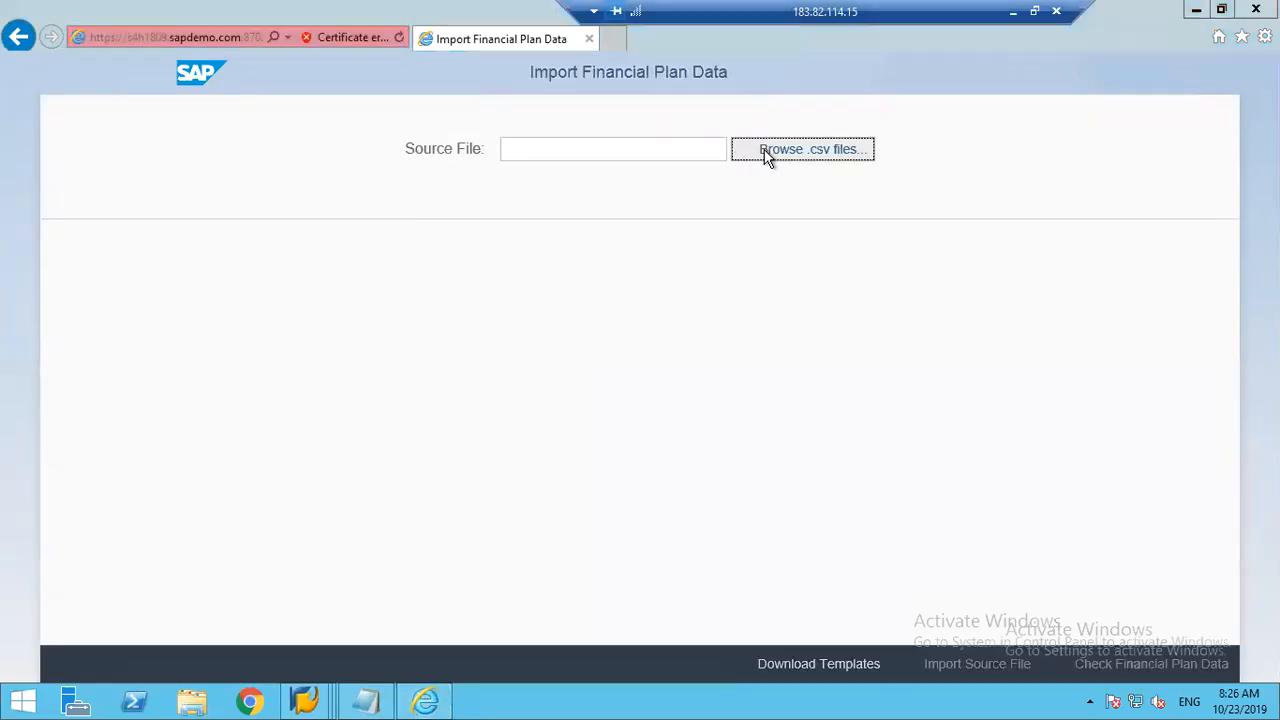
Step: Choose Plan Data.csv from the Desktop as the source file and import it
click(764, 149)
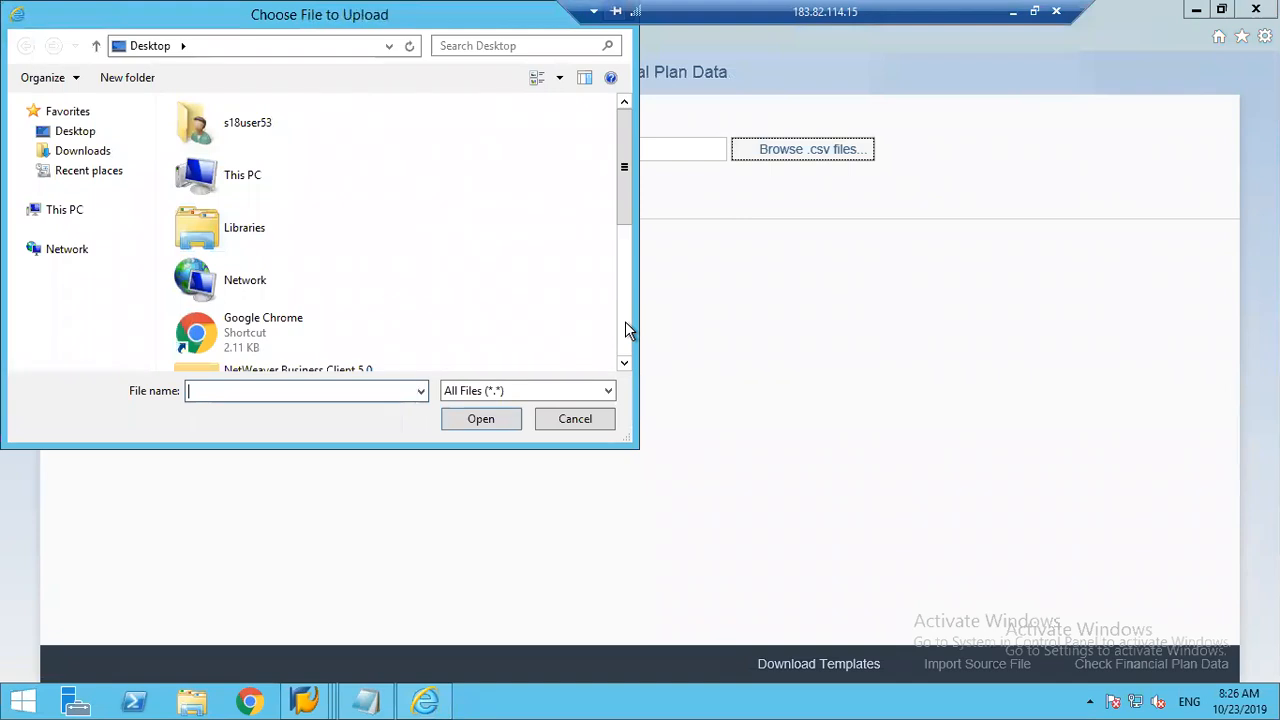
scroll(628, 330, down, 5)
scroll(260, 250, down, 1)
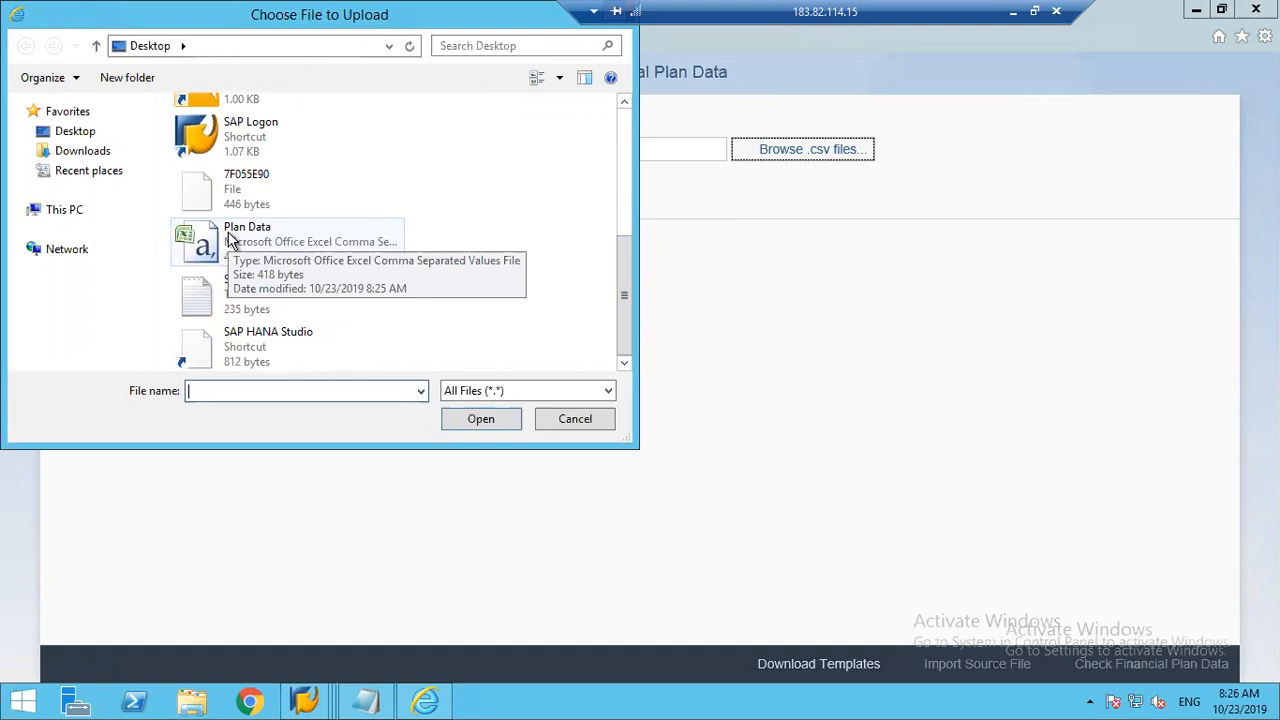
double_click(231, 240)
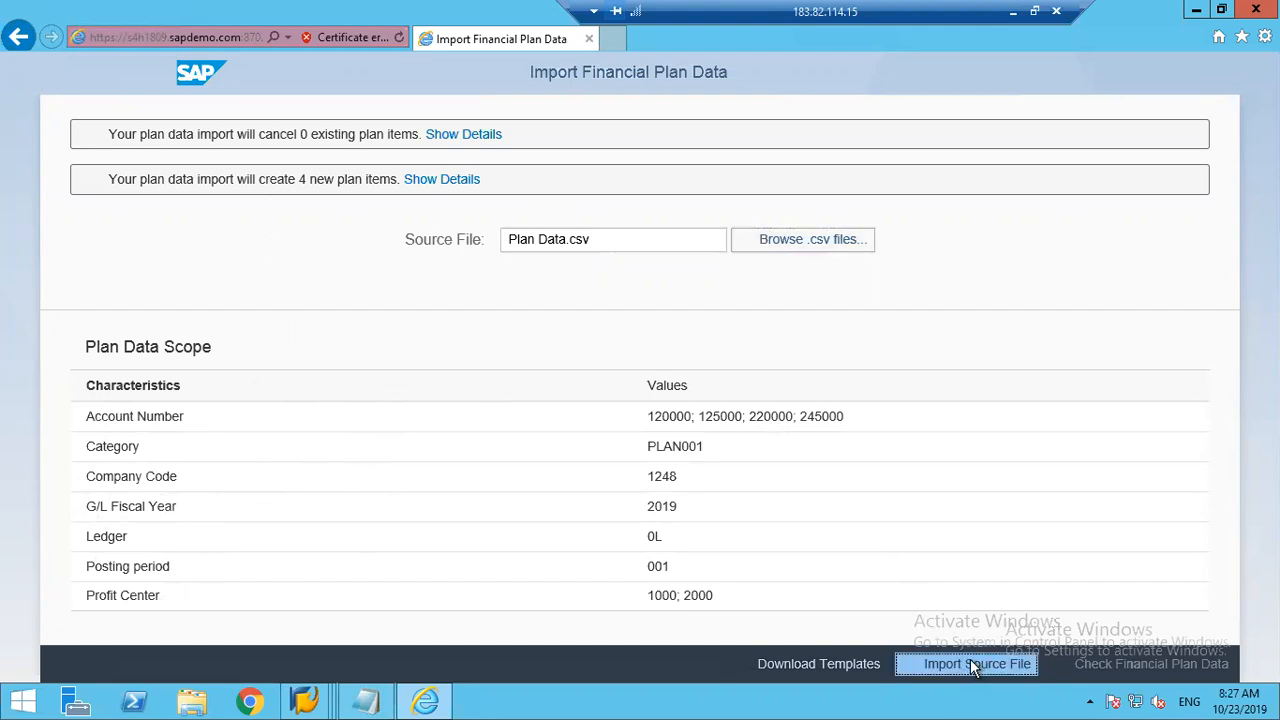
click(970, 664)
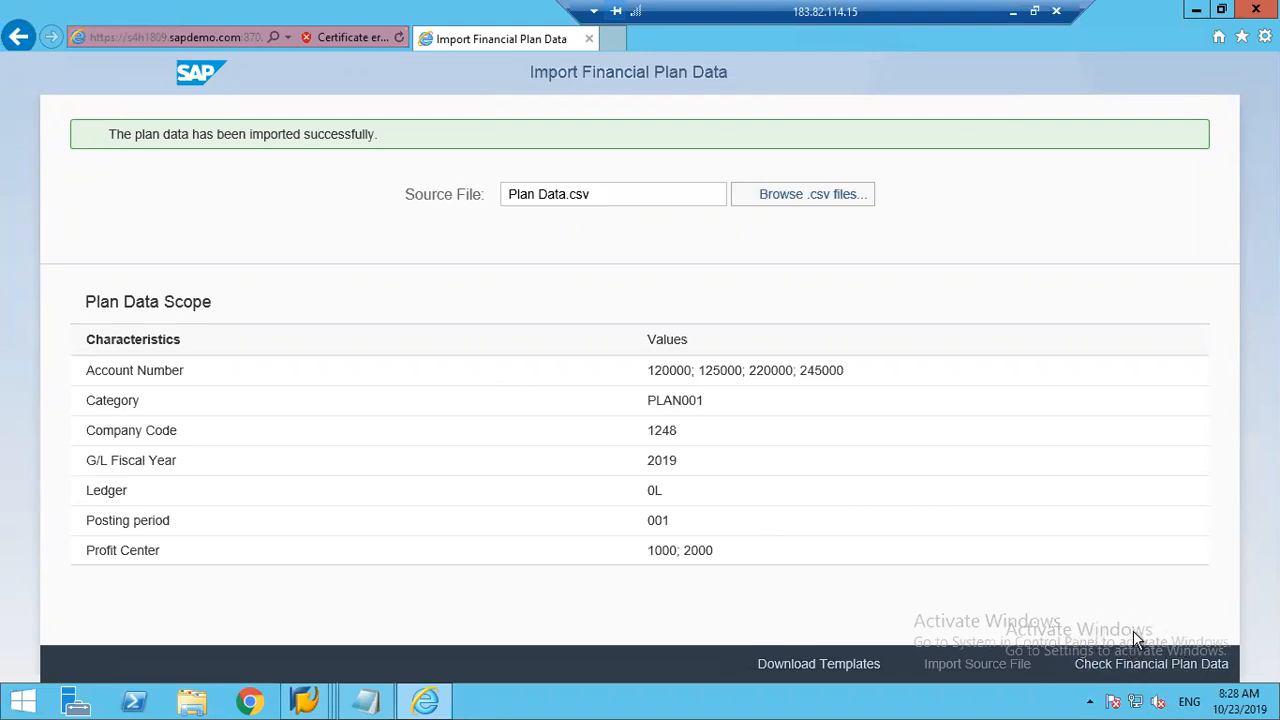
Step: Switch to the SAP General Table Display window for ACDOCP and set the Company Code selection to 1248
click(305, 701)
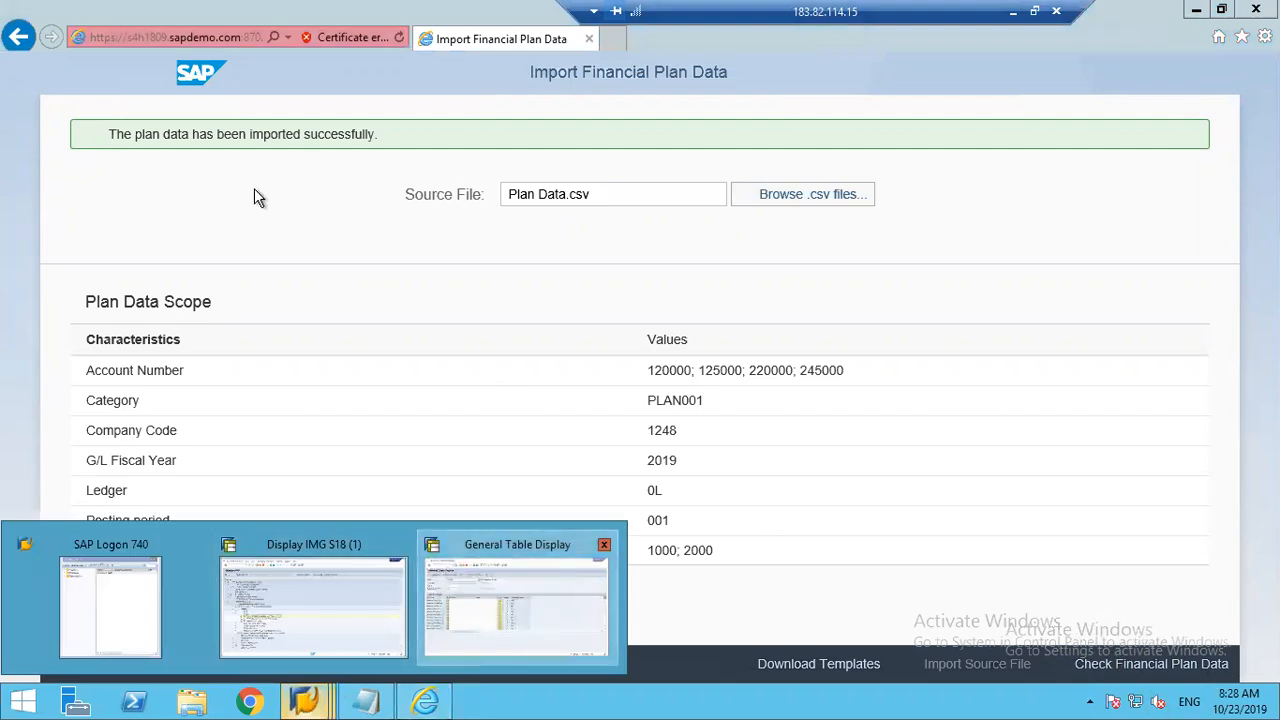
click(574, 580)
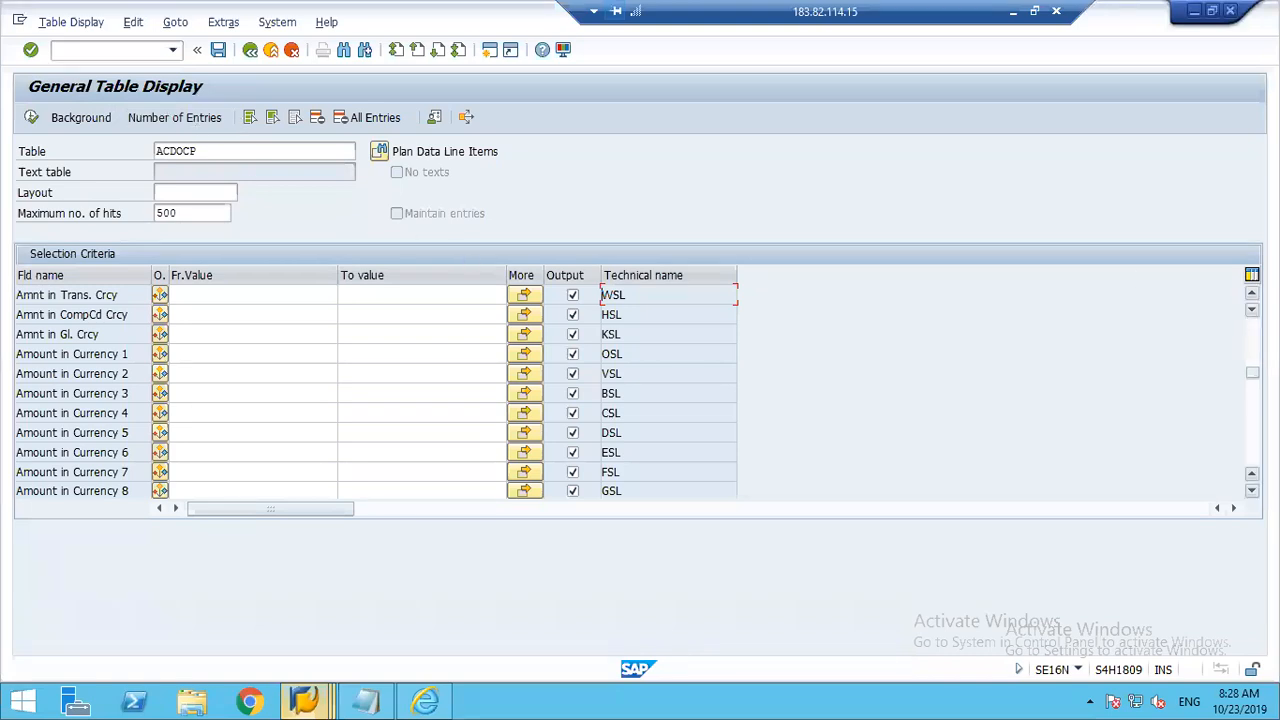
scroll(383, 280, up, 5)
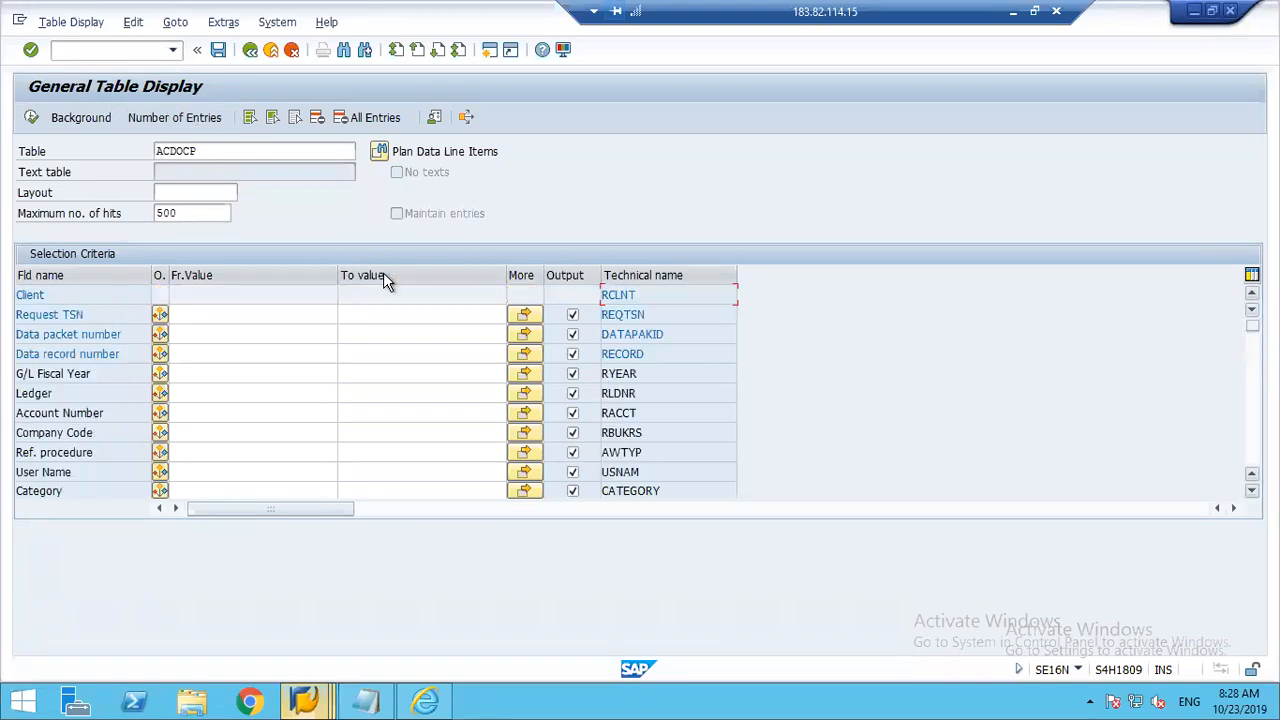
click(197, 431)
text(1248)
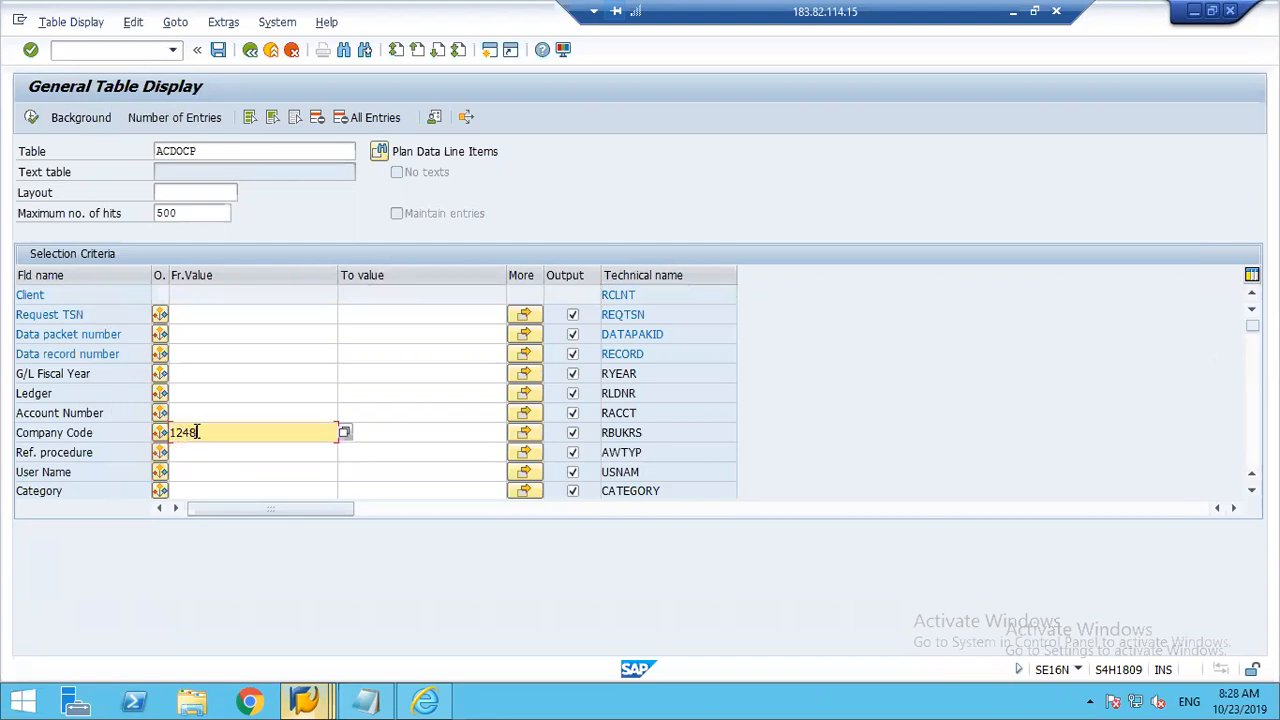
key(Tab)
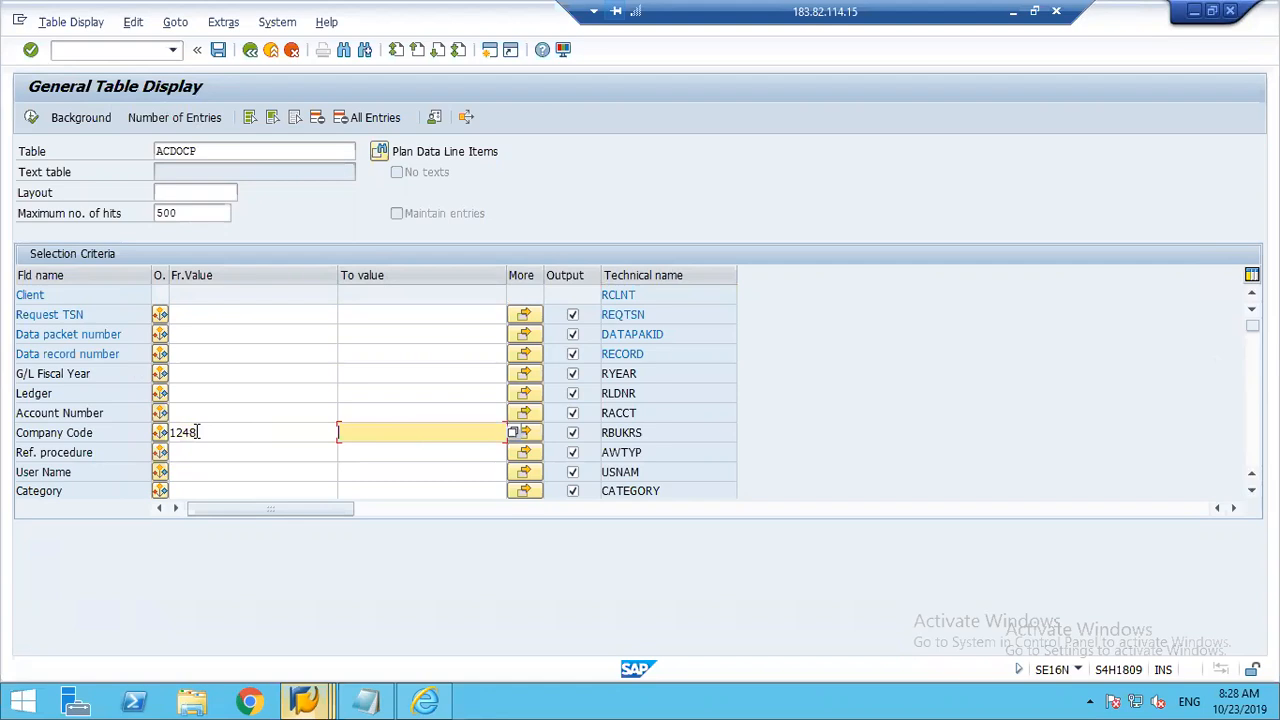
Step: Set the Category selection to PLAN001 and execute the ACDOCP table display
click(185, 490)
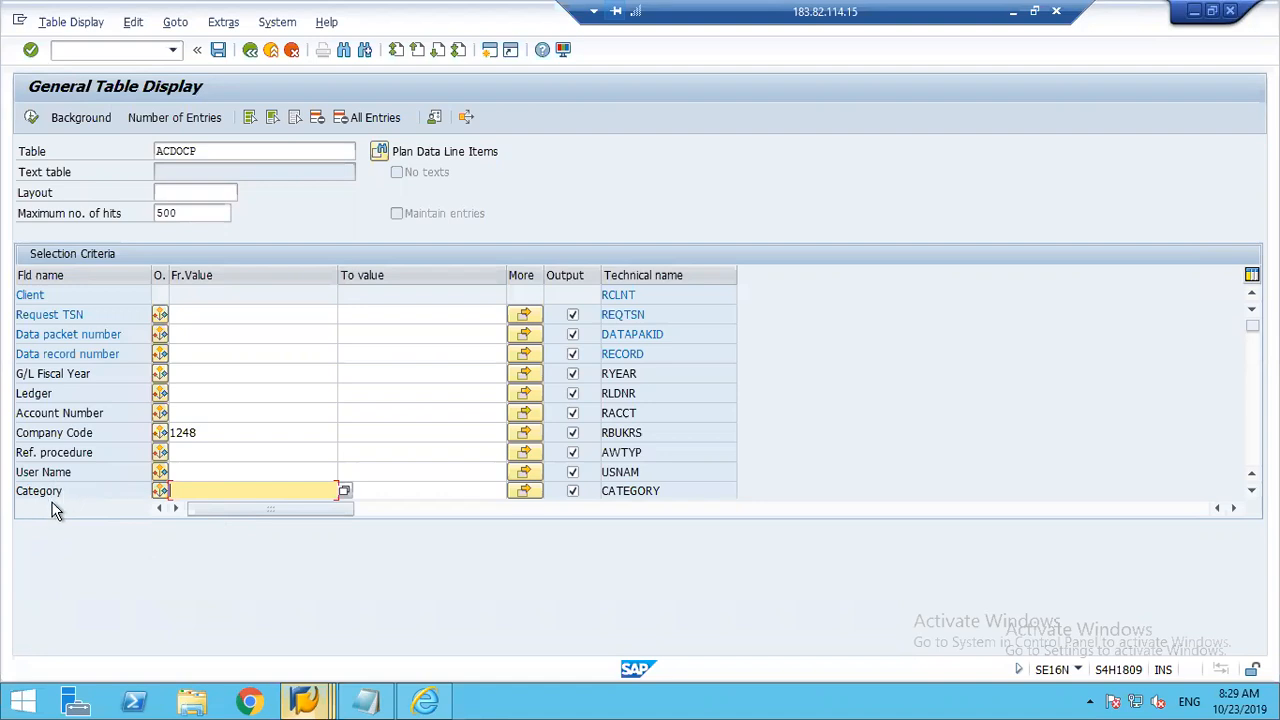
text(PLAN001)
key(Tab)
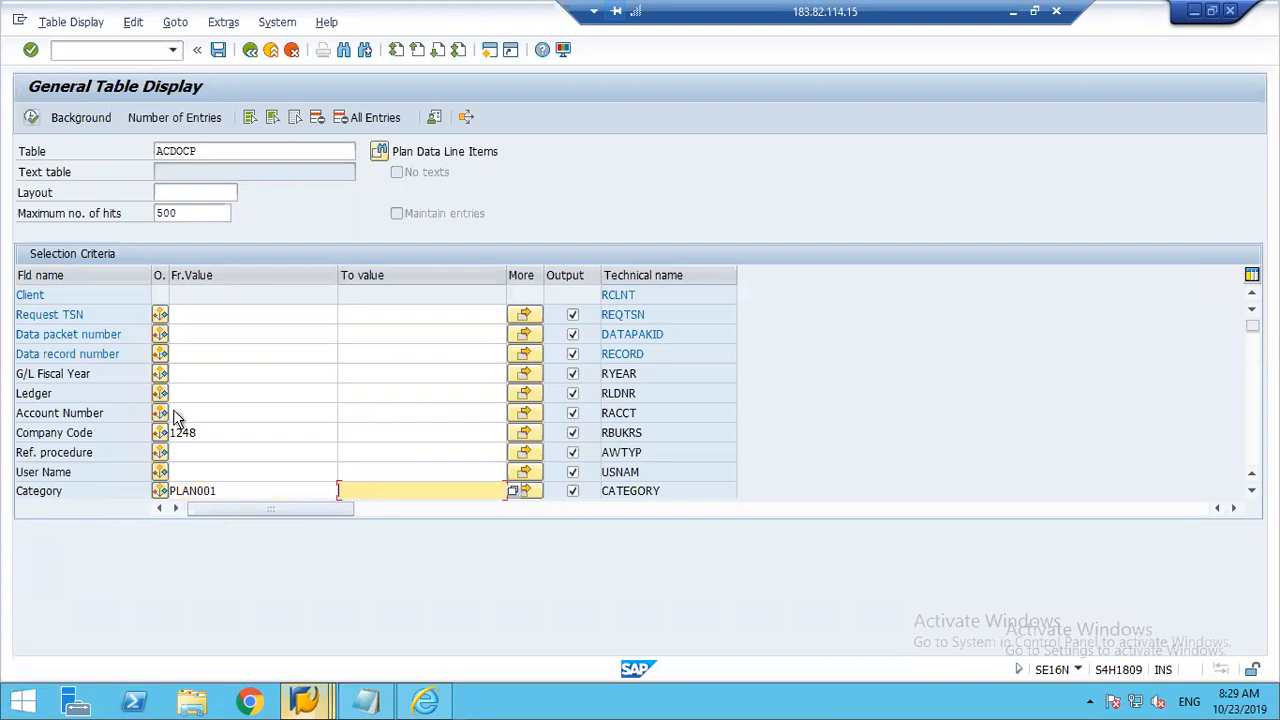
click(249, 491)
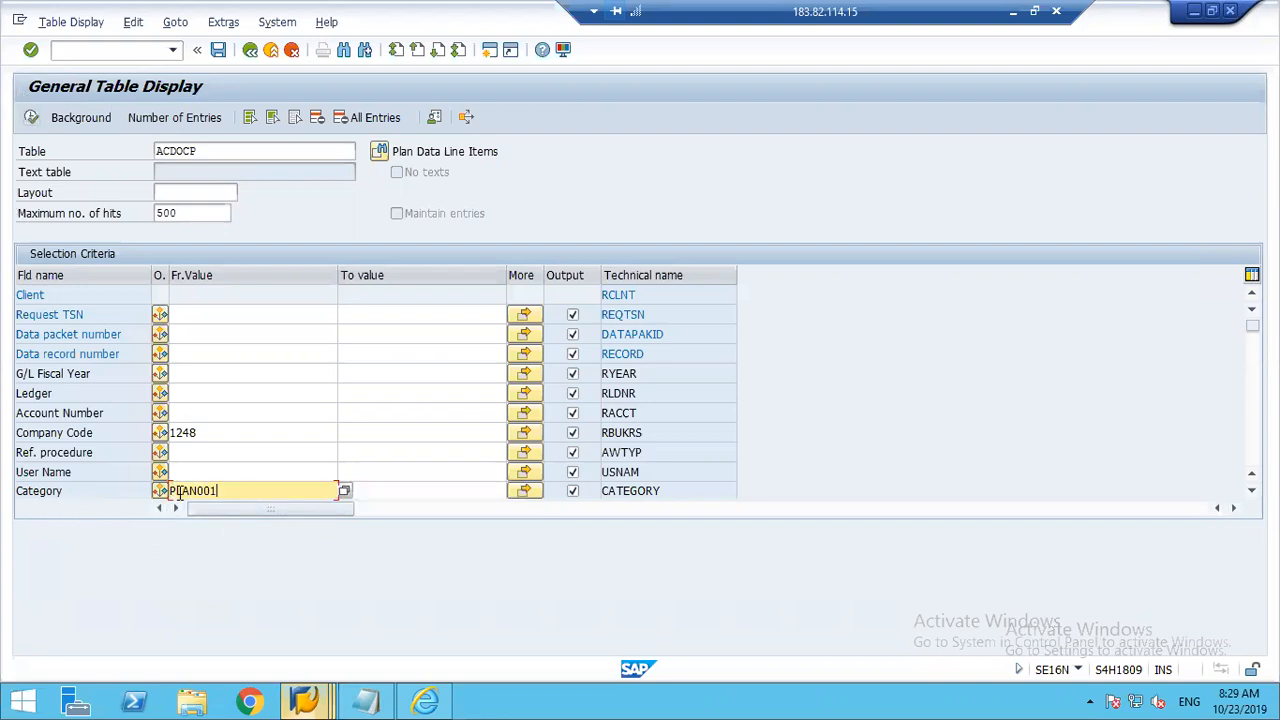
click(32, 120)
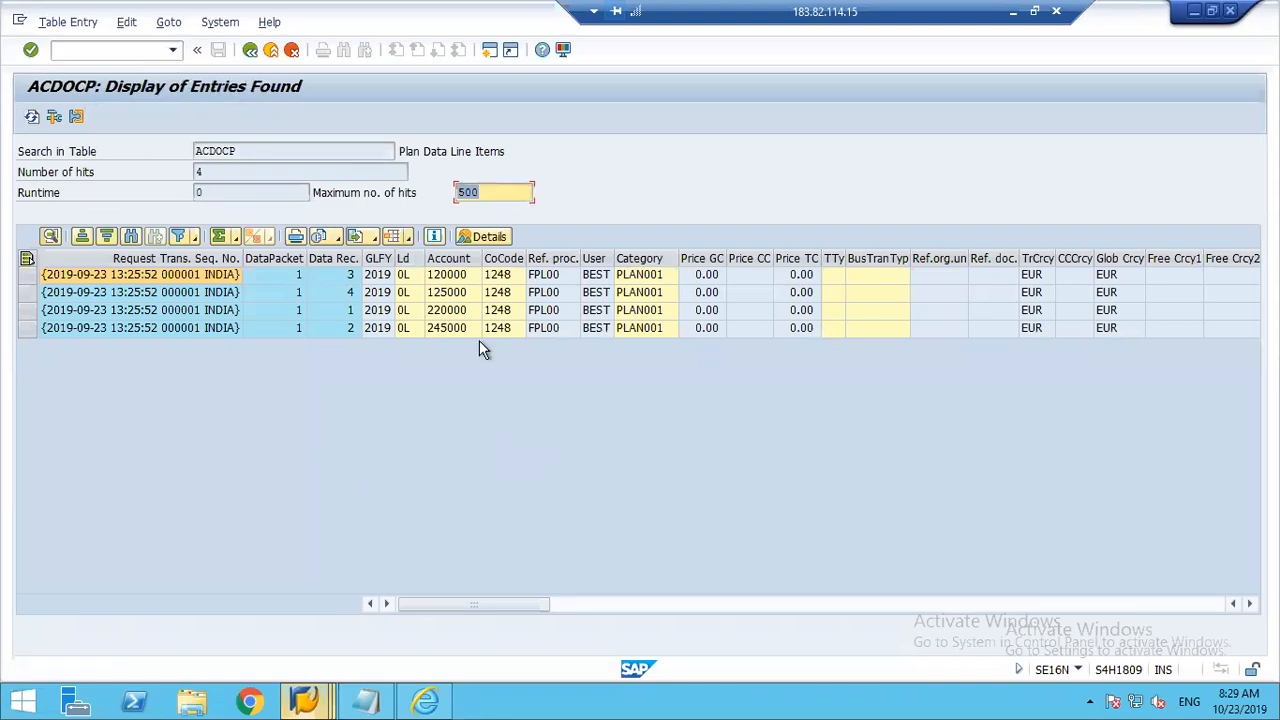
Step: Review the account, ledger, company code, user, category and transaction currency of the ACDOCP entries, opening and closing one entry's detailed display
click(449, 277)
click(450, 293)
click(450, 310)
click(402, 276)
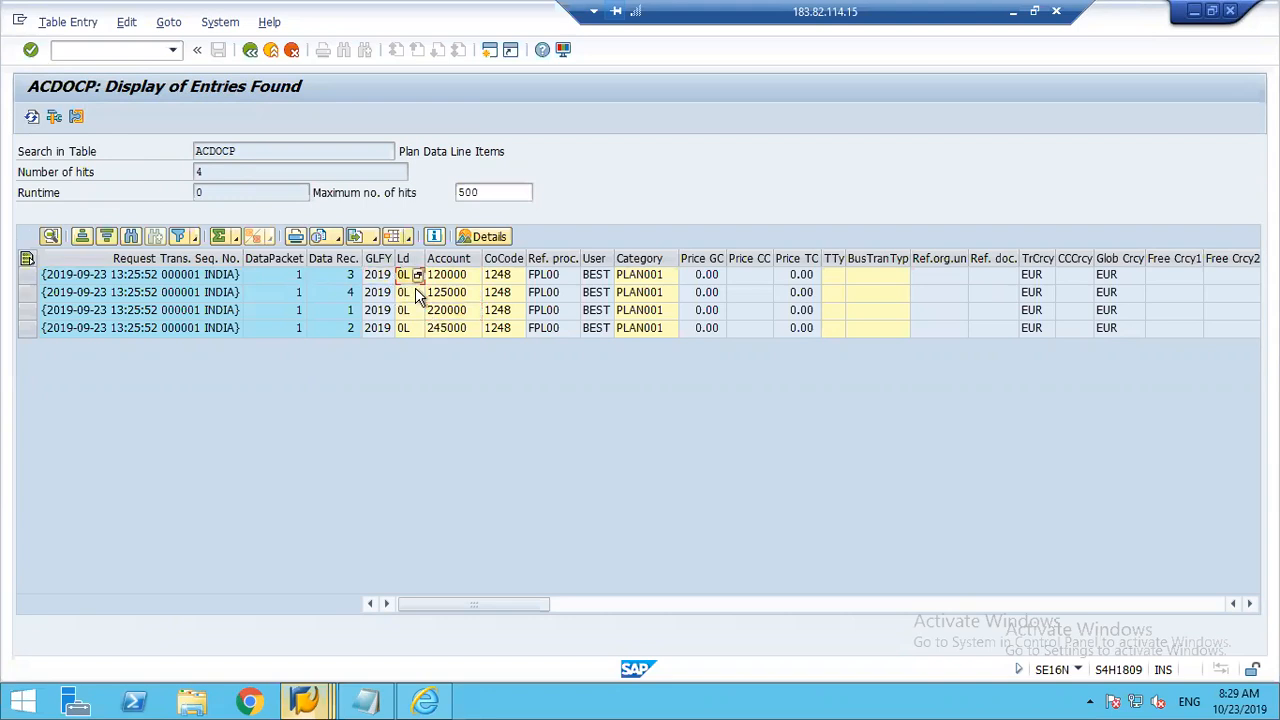
click(415, 312)
click(503, 277)
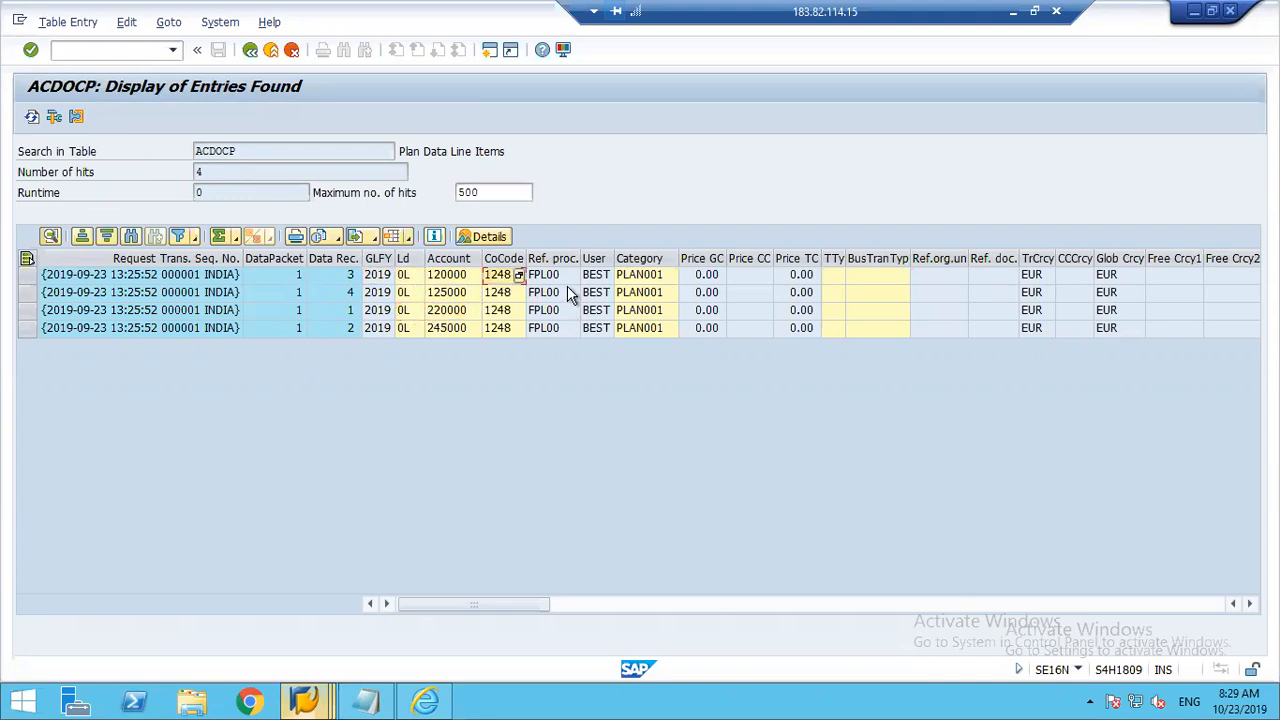
click(598, 278)
drag(658, 277, 655, 313)
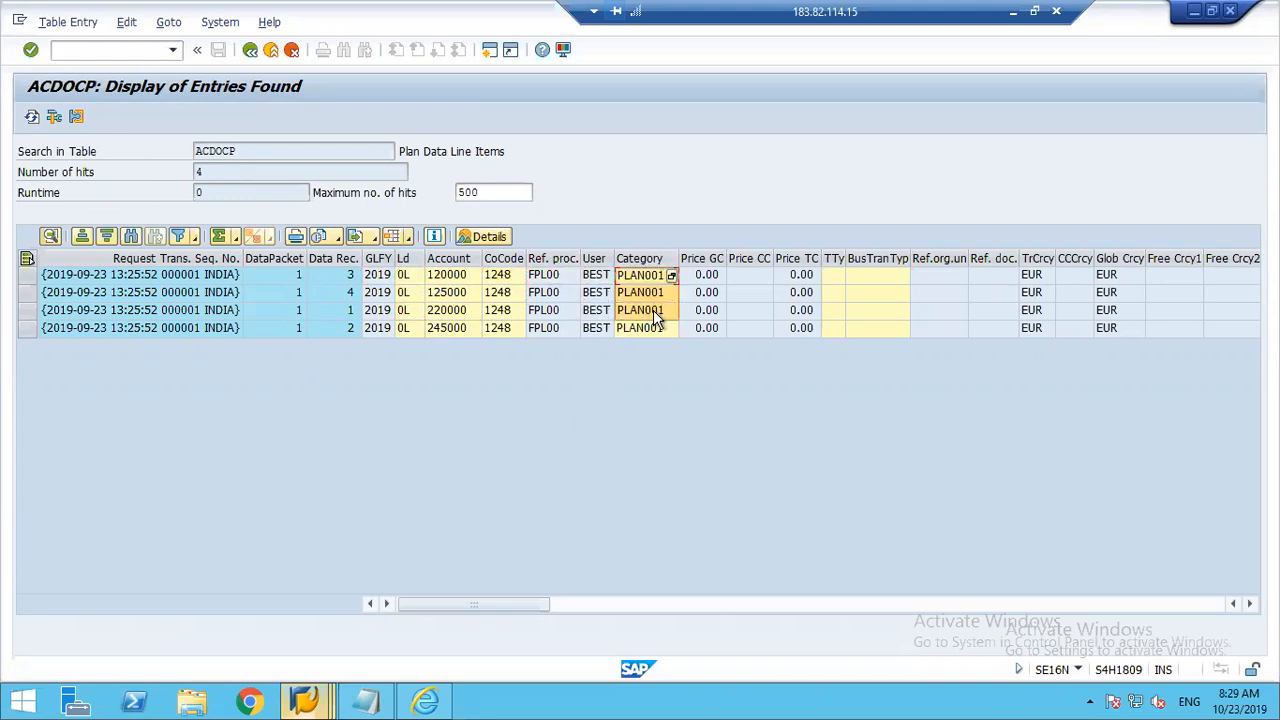
double_click(1033, 275)
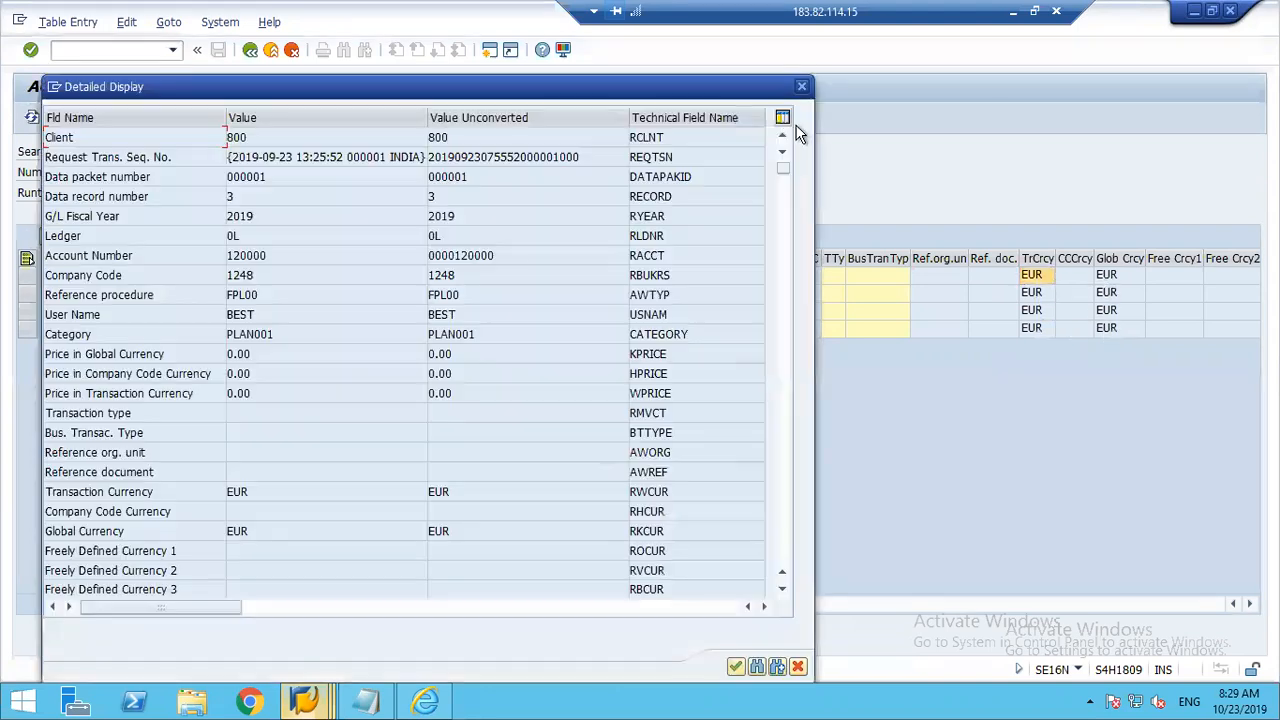
click(801, 86)
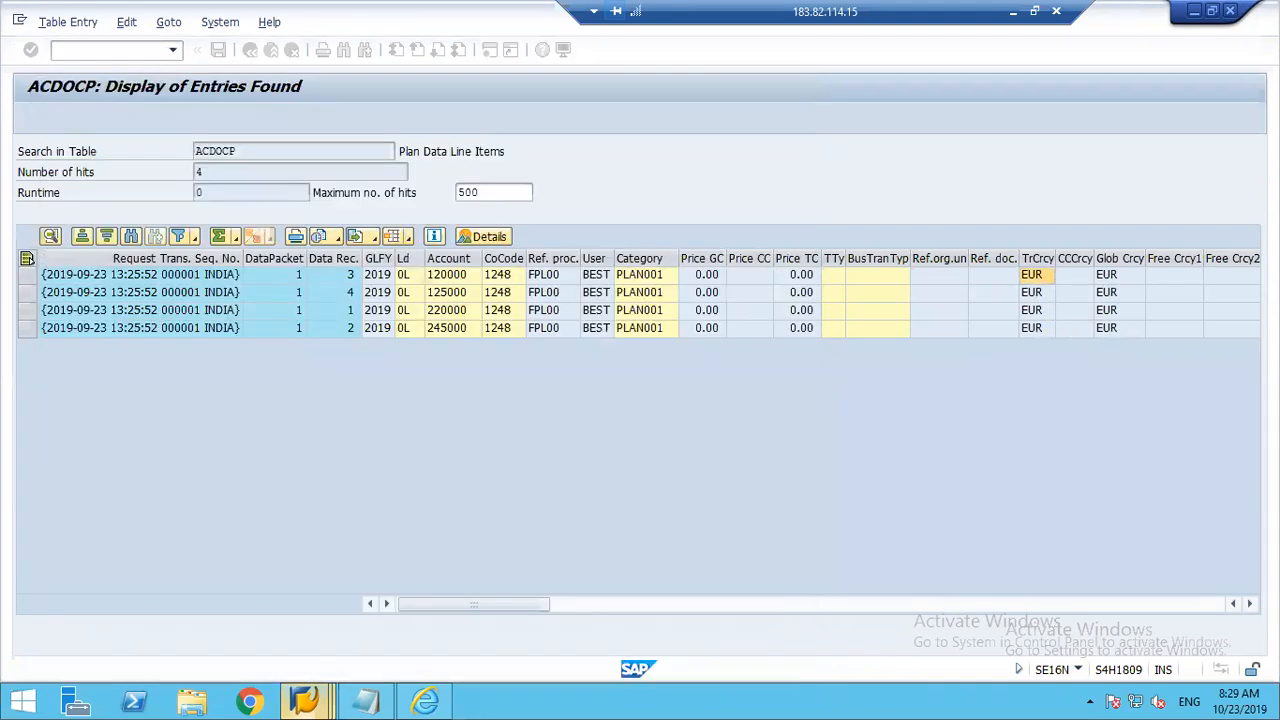
Step: Examine the profit center and the transaction and global currency amounts of the ACDOCP entries
click(1250, 604)
click(1250, 604)
click(1250, 604)
click(1250, 604)
click(1250, 604)
click(1250, 604)
click(1250, 604)
click(1250, 604)
scroll(1066, 405, right, 5)
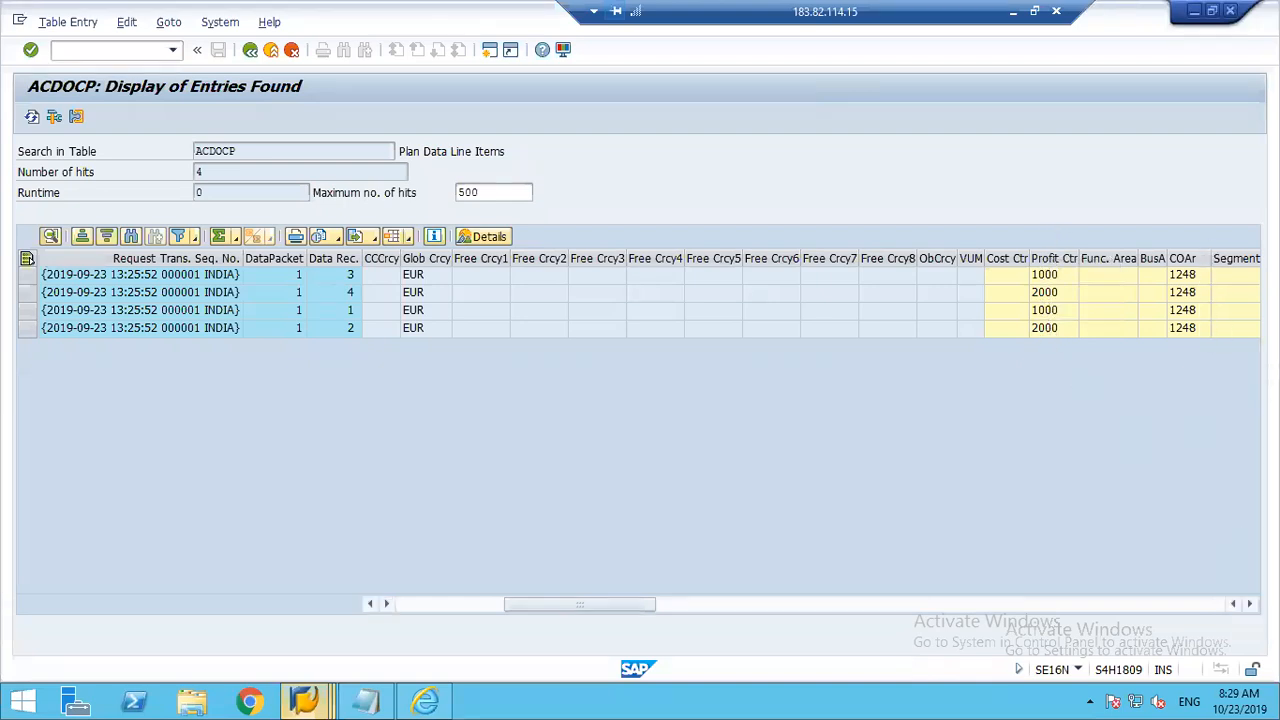
click(1249, 605)
click(1249, 605)
click(1249, 605)
click(1249, 605)
click(1249, 605)
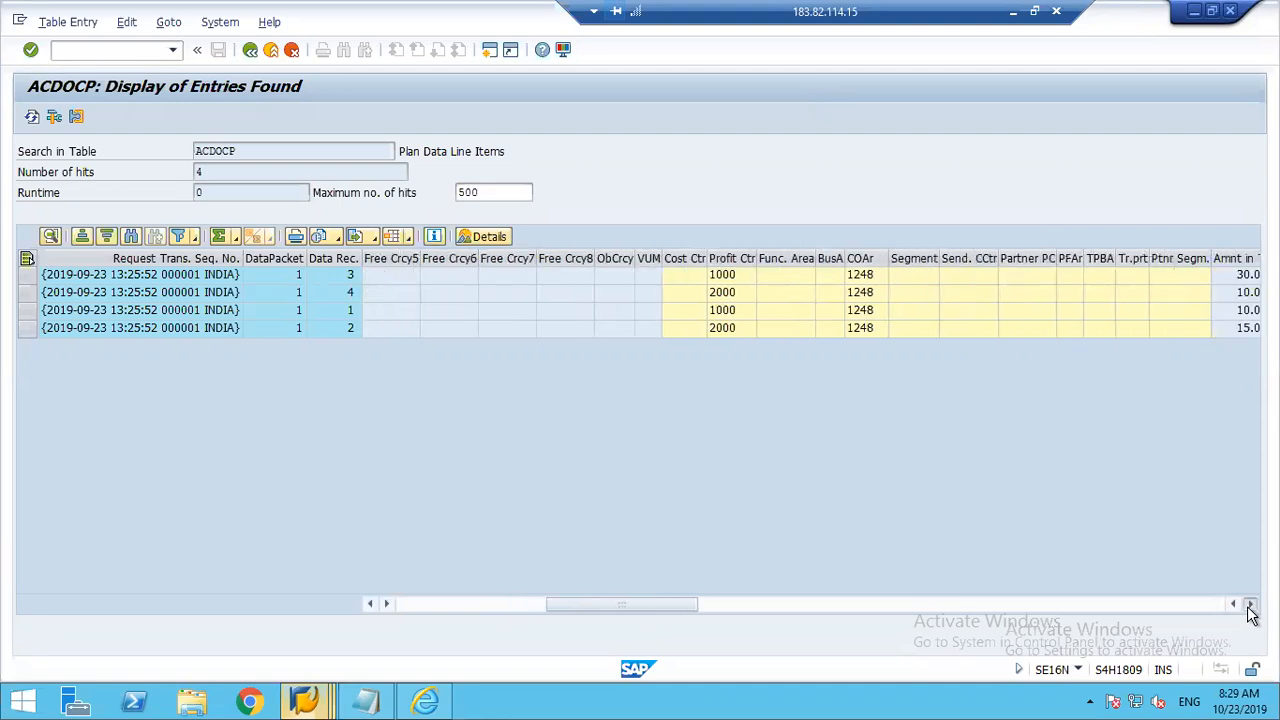
click(1249, 605)
click(1249, 605)
click(1249, 605)
click(1249, 605)
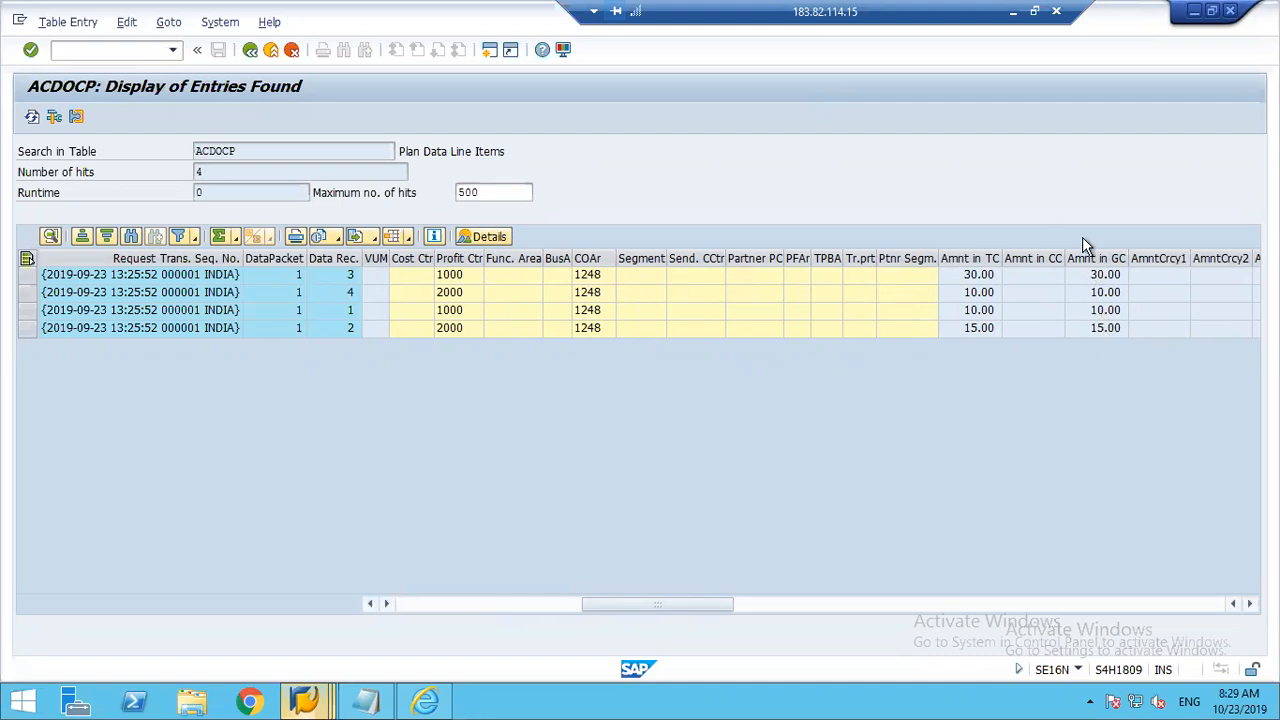
Step: Open the Plan Data file from the desktop in Excel and check the amounts in H4:H7 and the account 120000 row
click(1193, 12)
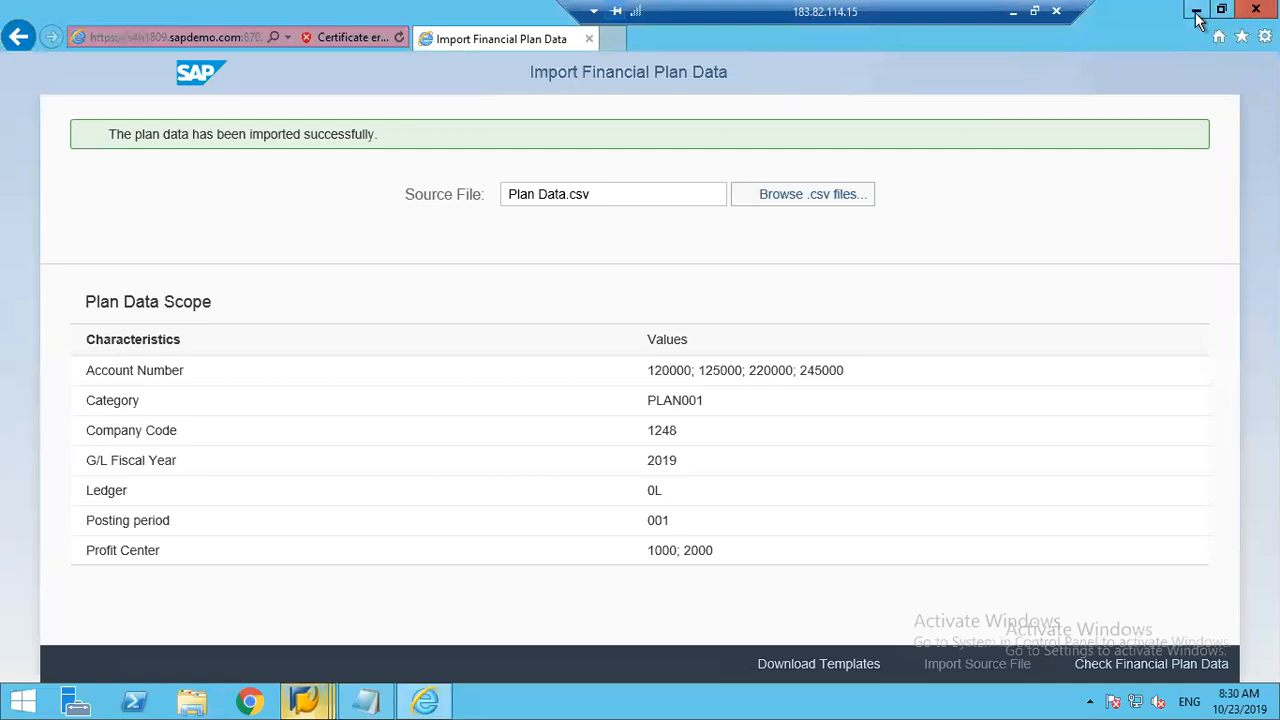
click(1196, 12)
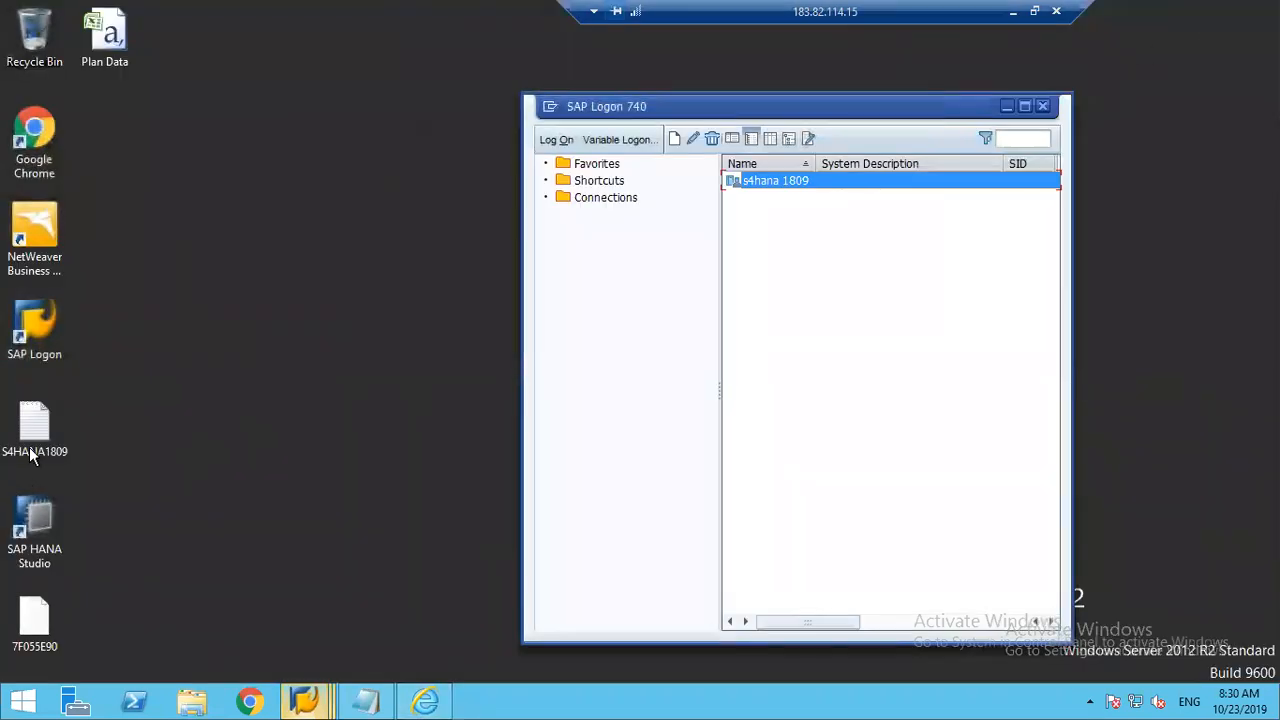
double_click(104, 36)
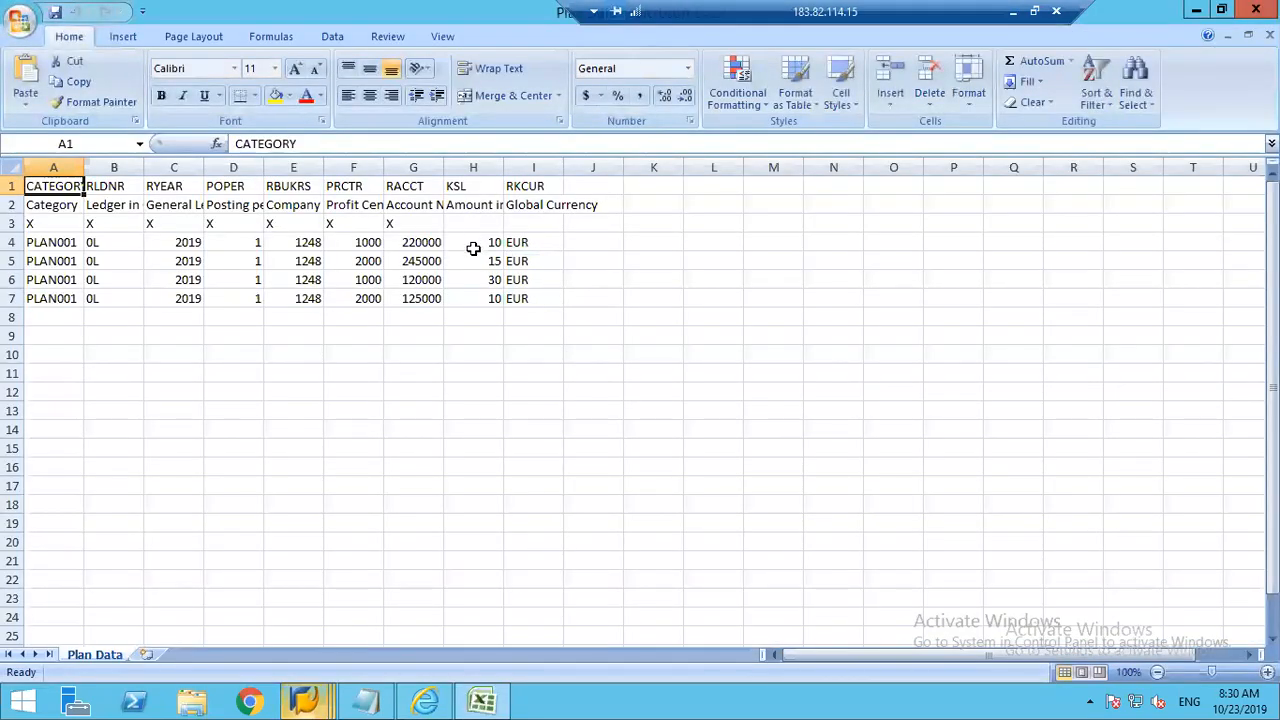
click(473, 249)
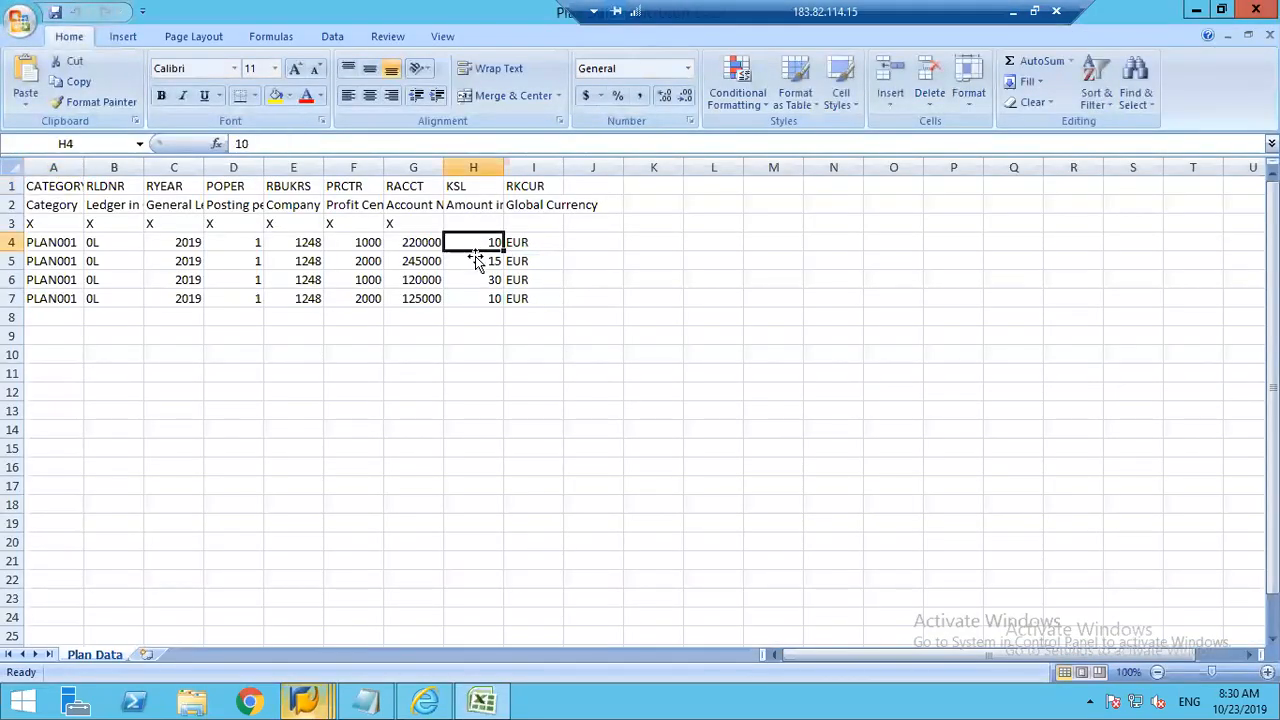
click(477, 265)
click(477, 298)
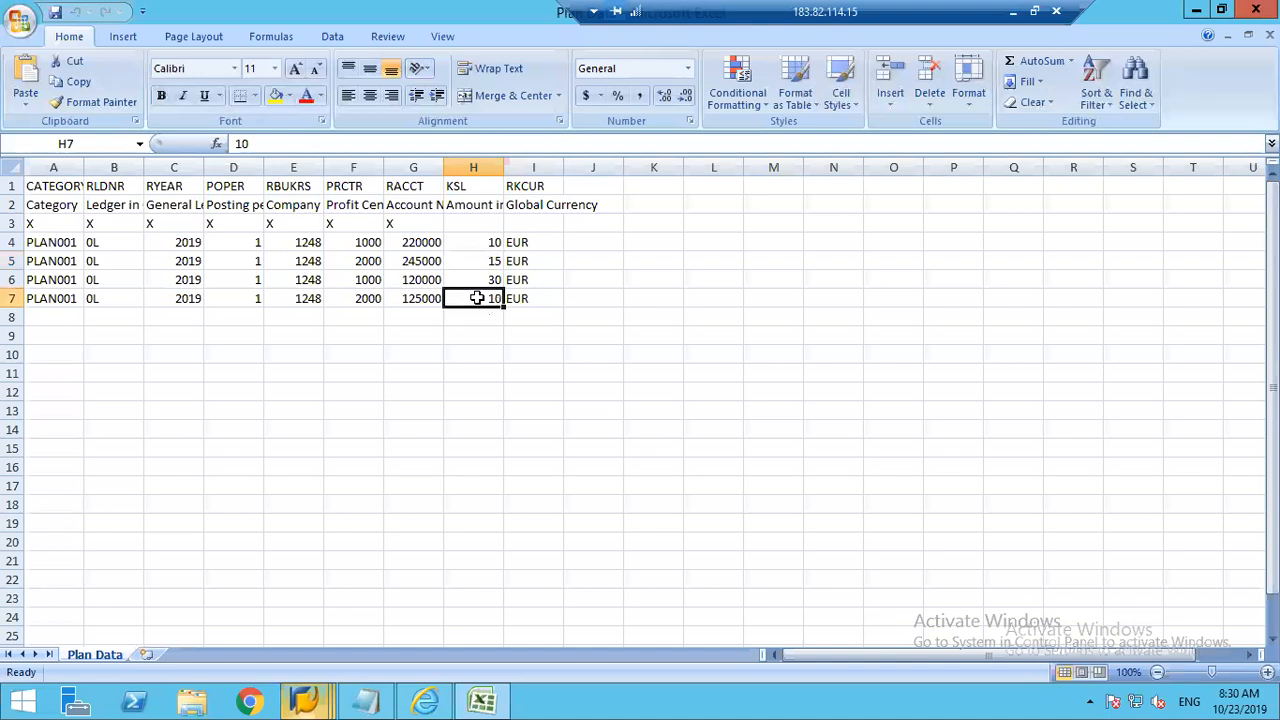
drag(479, 242, 480, 296)
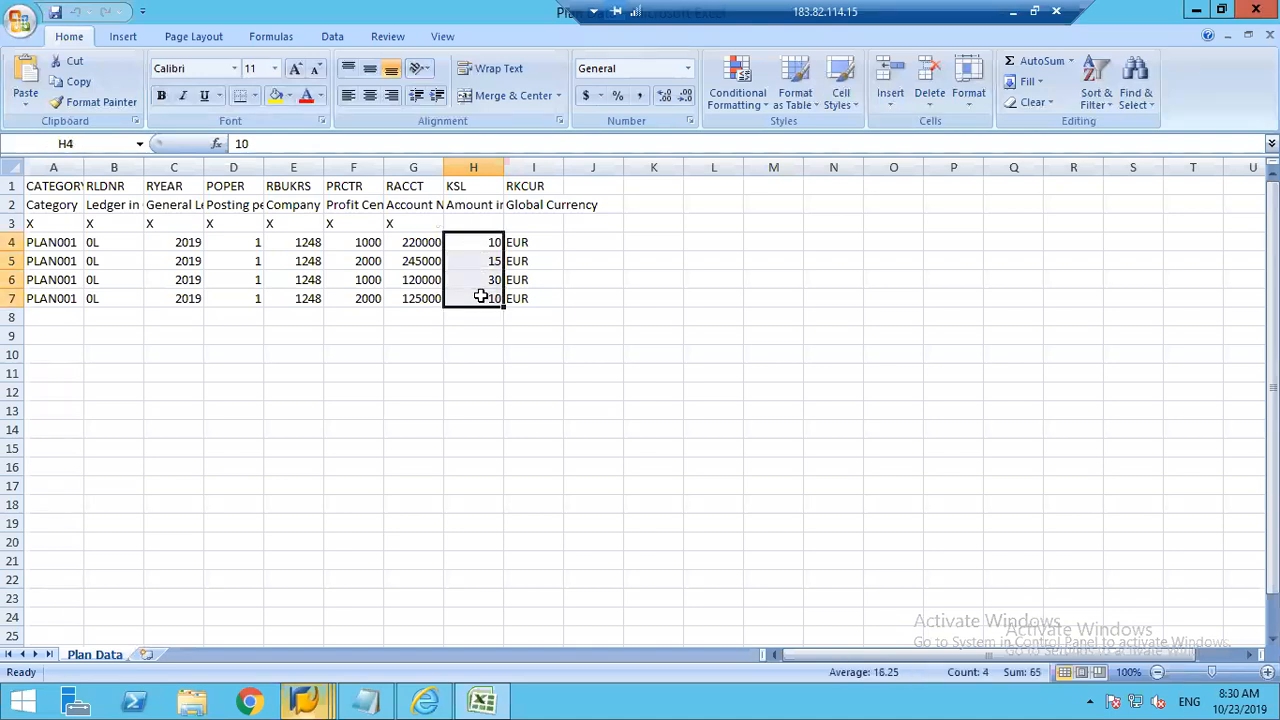
click(14, 280)
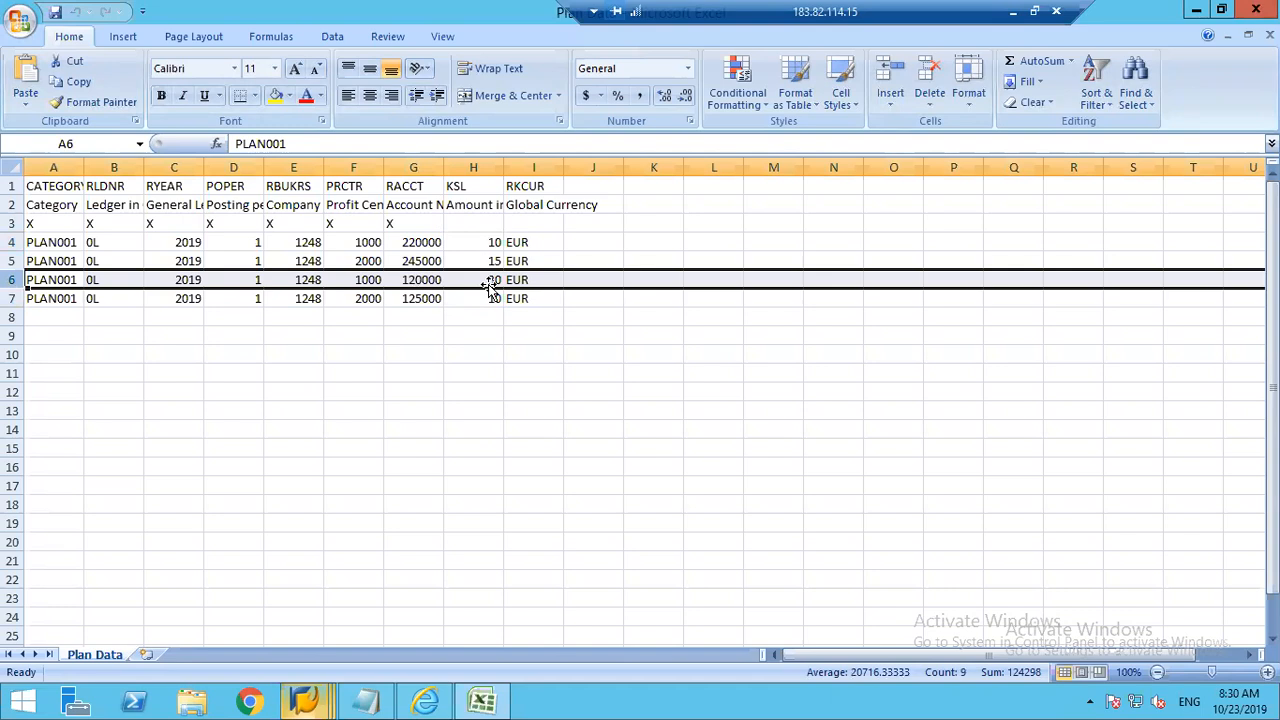
Step: Switch back to the ACDOCP entries window and cancel the automatic reconnection of the remote session
click(313, 703)
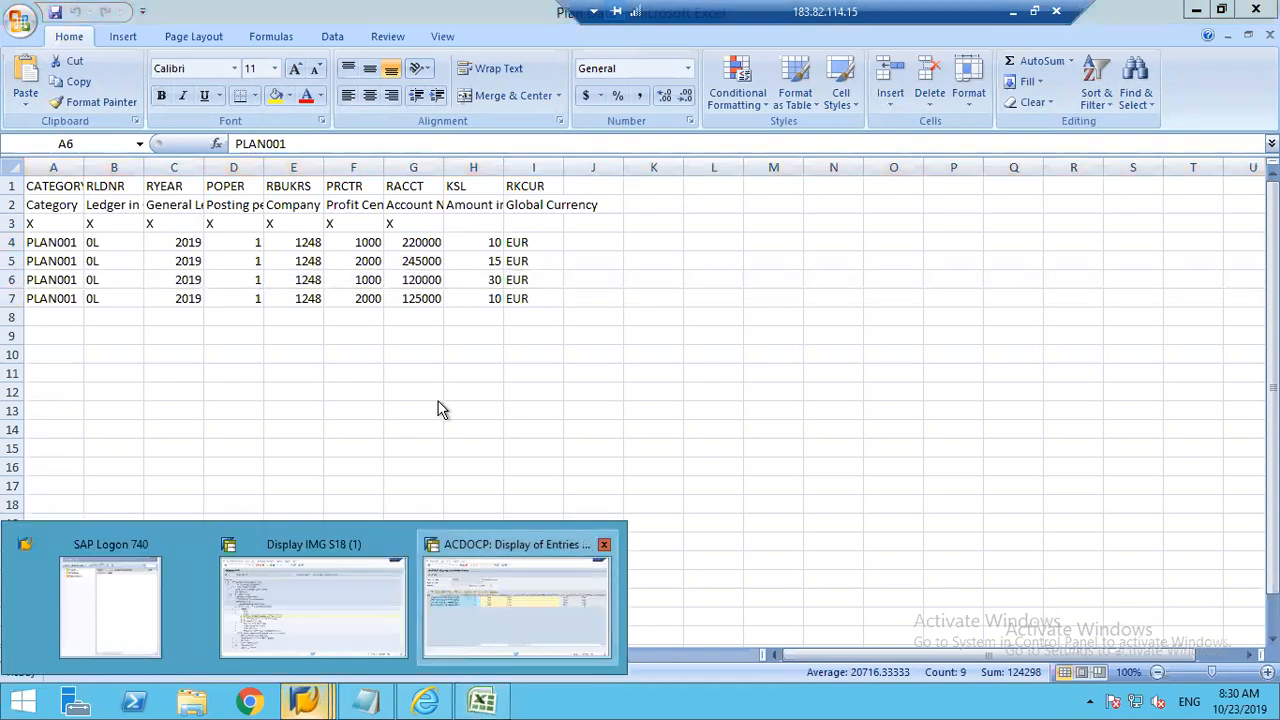
click(516, 595)
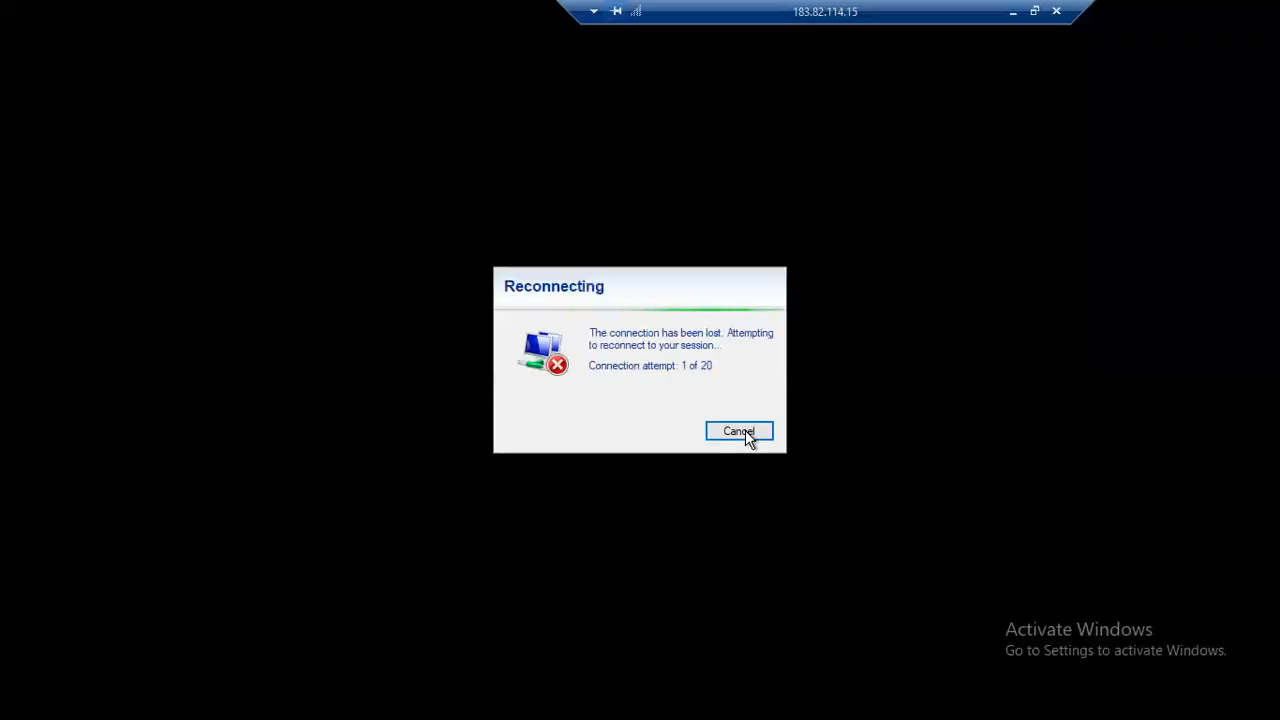
click(745, 430)
click(488, 321)
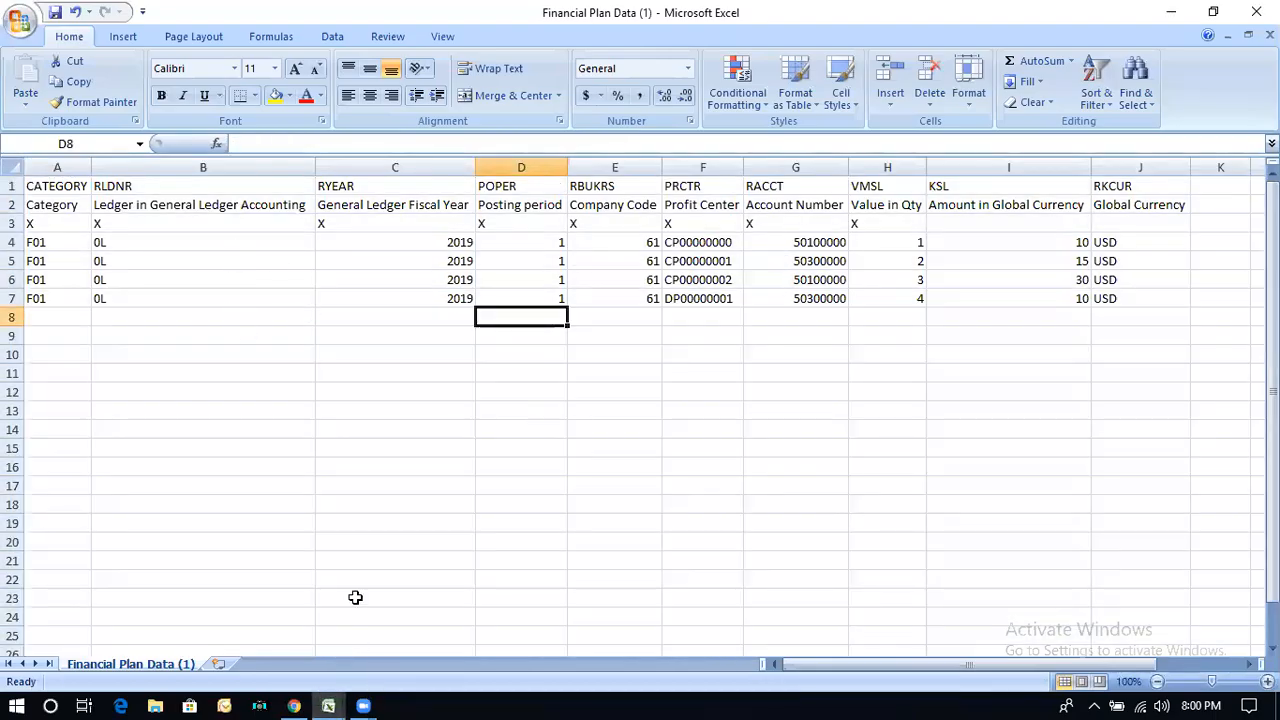
Step: Launch Remote Desktop Connection with the Run command mstsc and reconnect to the saved computer by entering the account password
click(18, 704)
text(run)
key(Return)
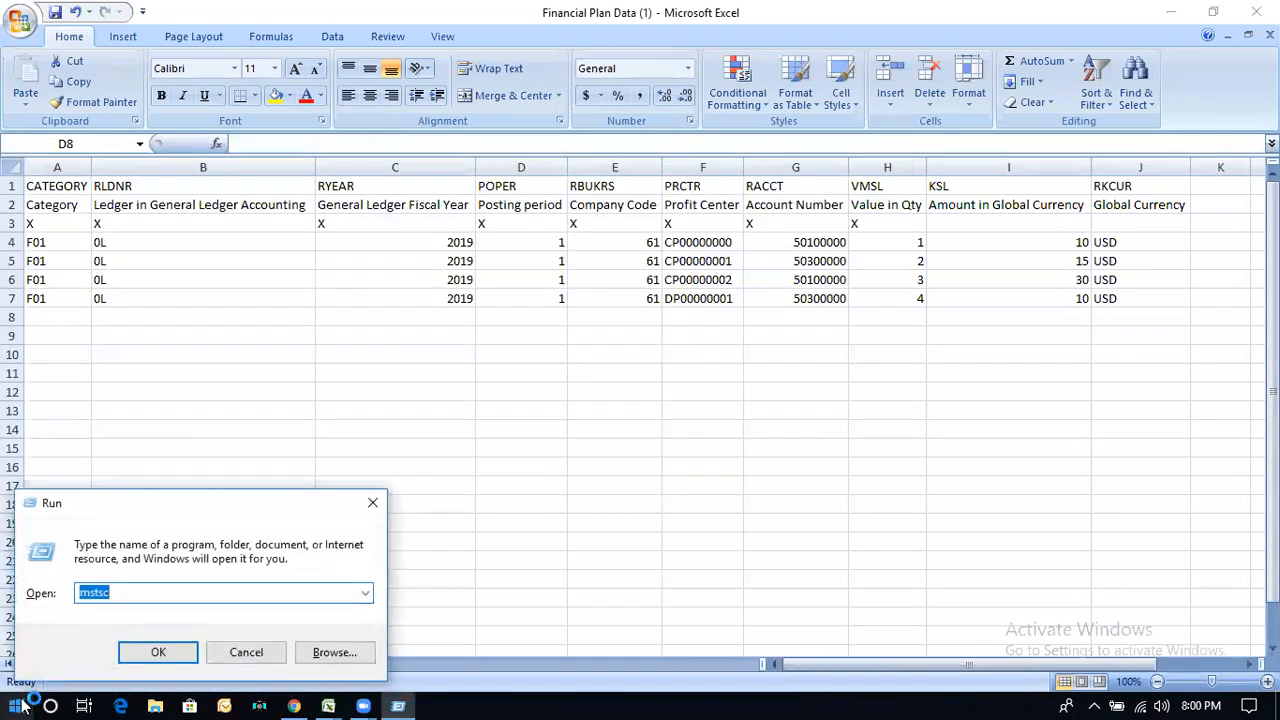
key(Escape)
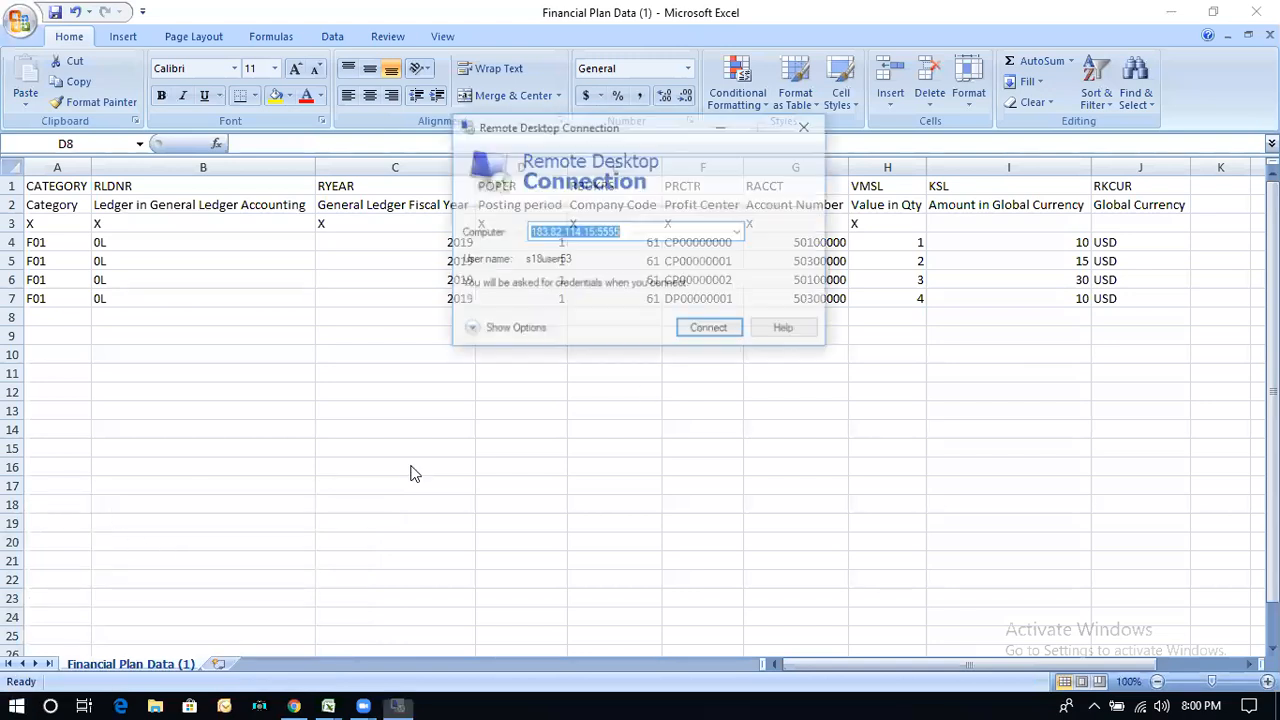
click(705, 329)
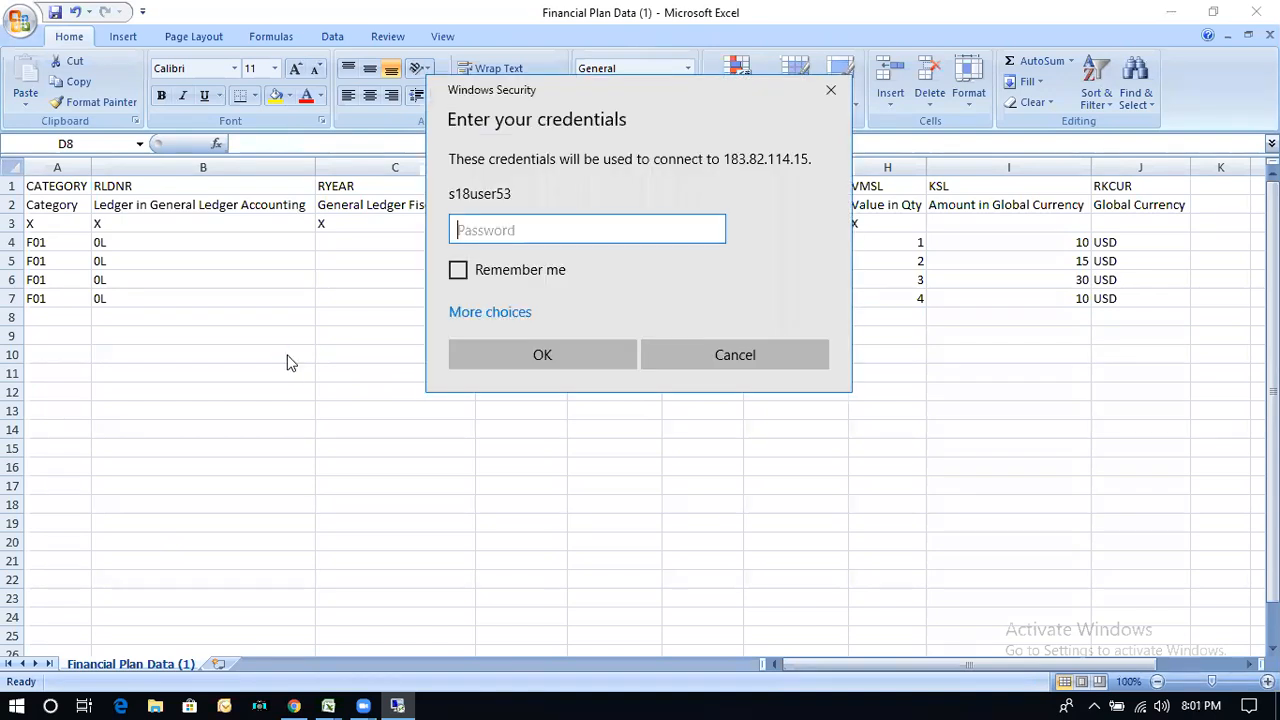
text(•••••••)
key(Return)
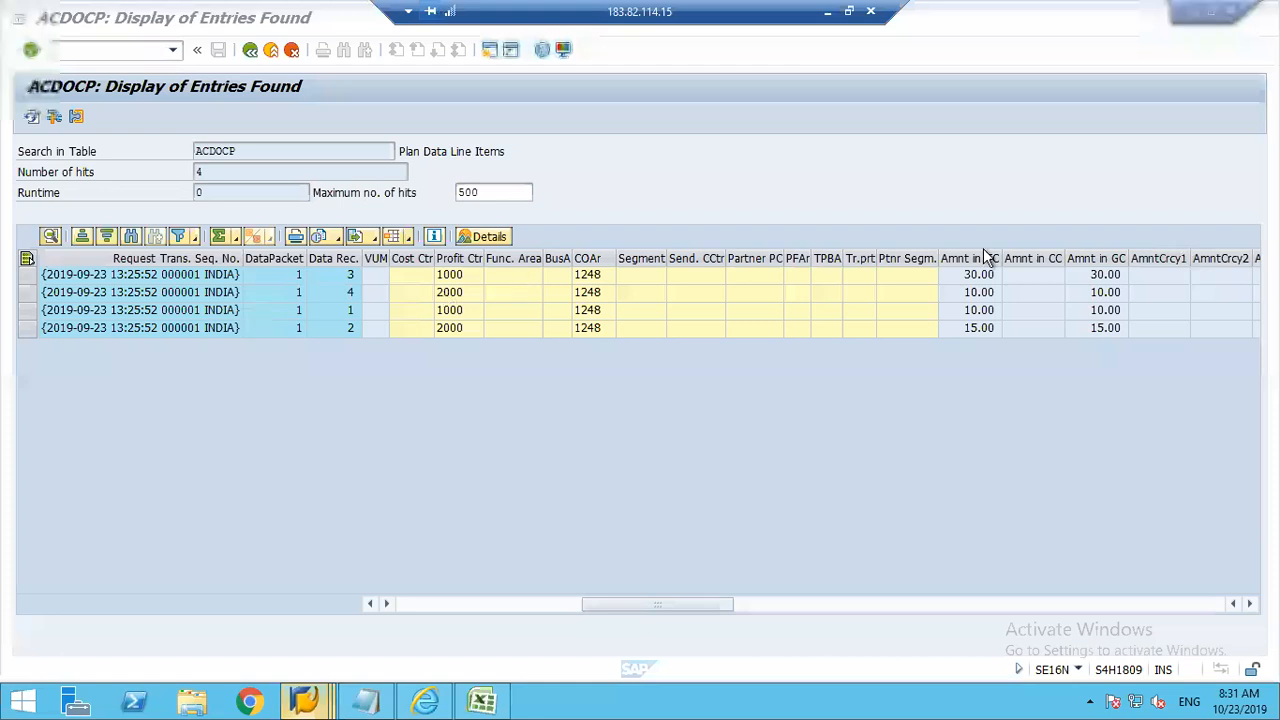
Step: Select the first ACDOCP entry and trace its transaction currency amount back to its account number
click(985, 277)
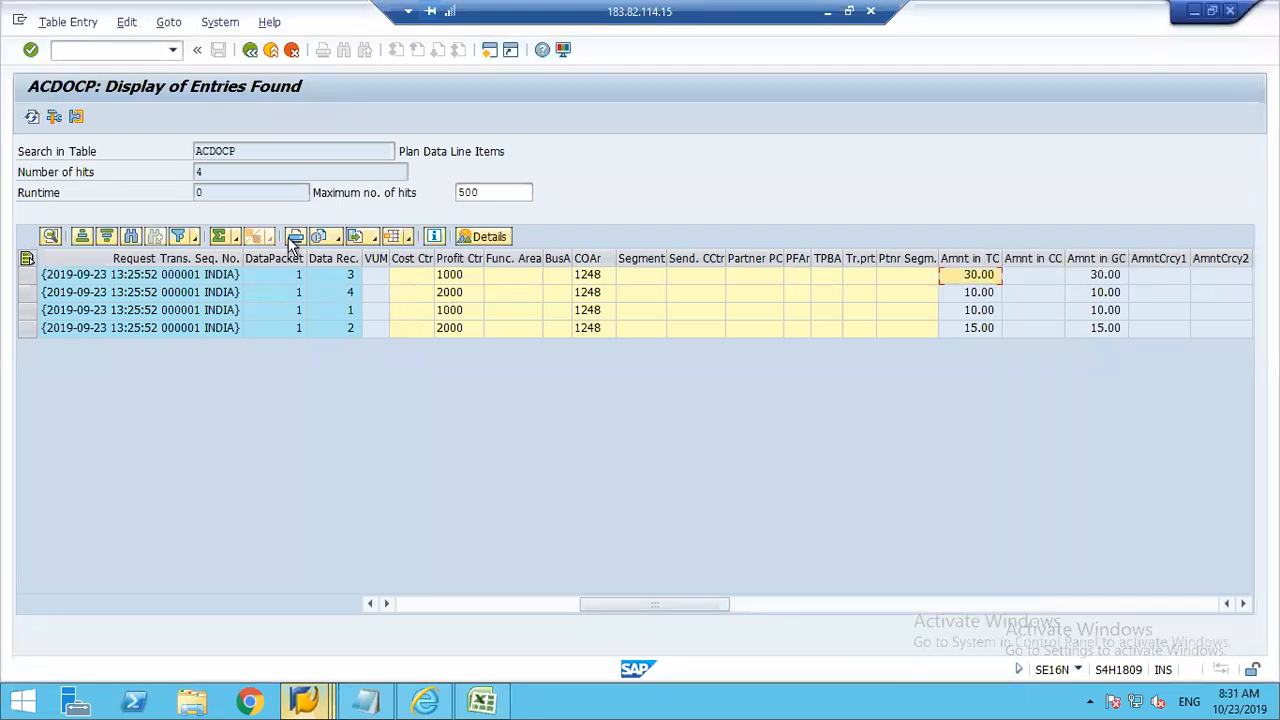
click(27, 277)
click(369, 604)
click(369, 604)
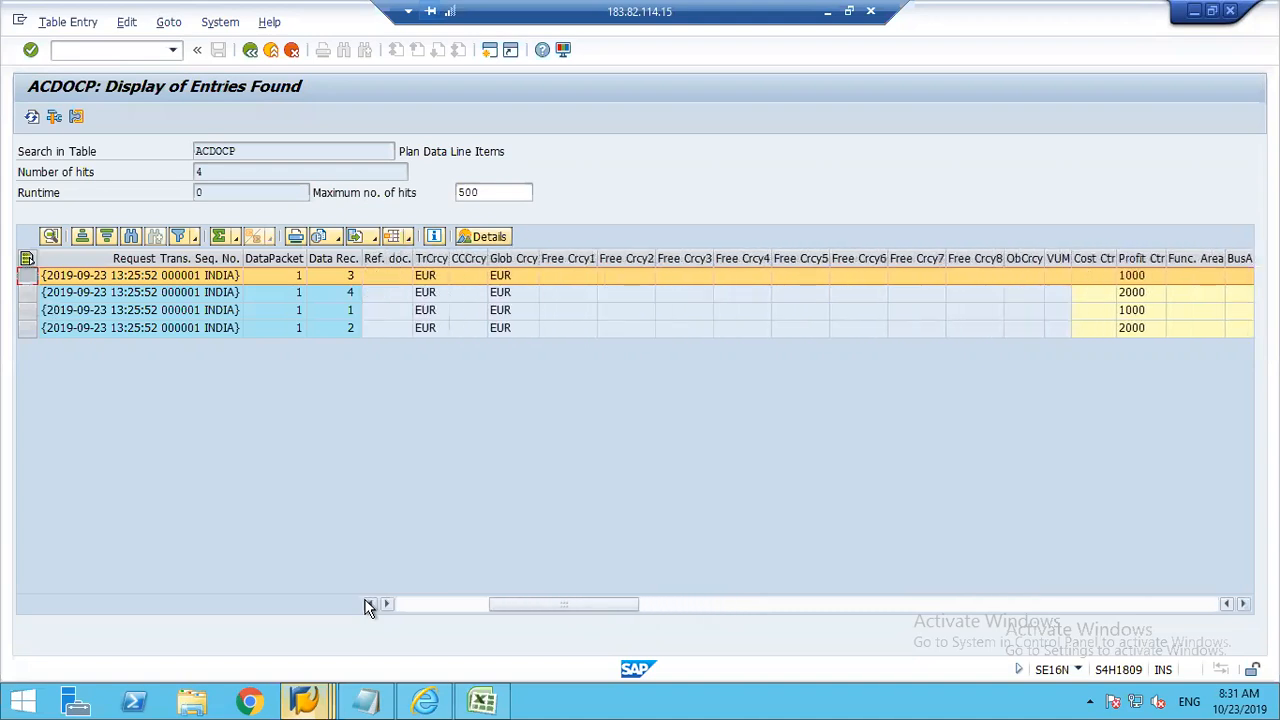
click(369, 604)
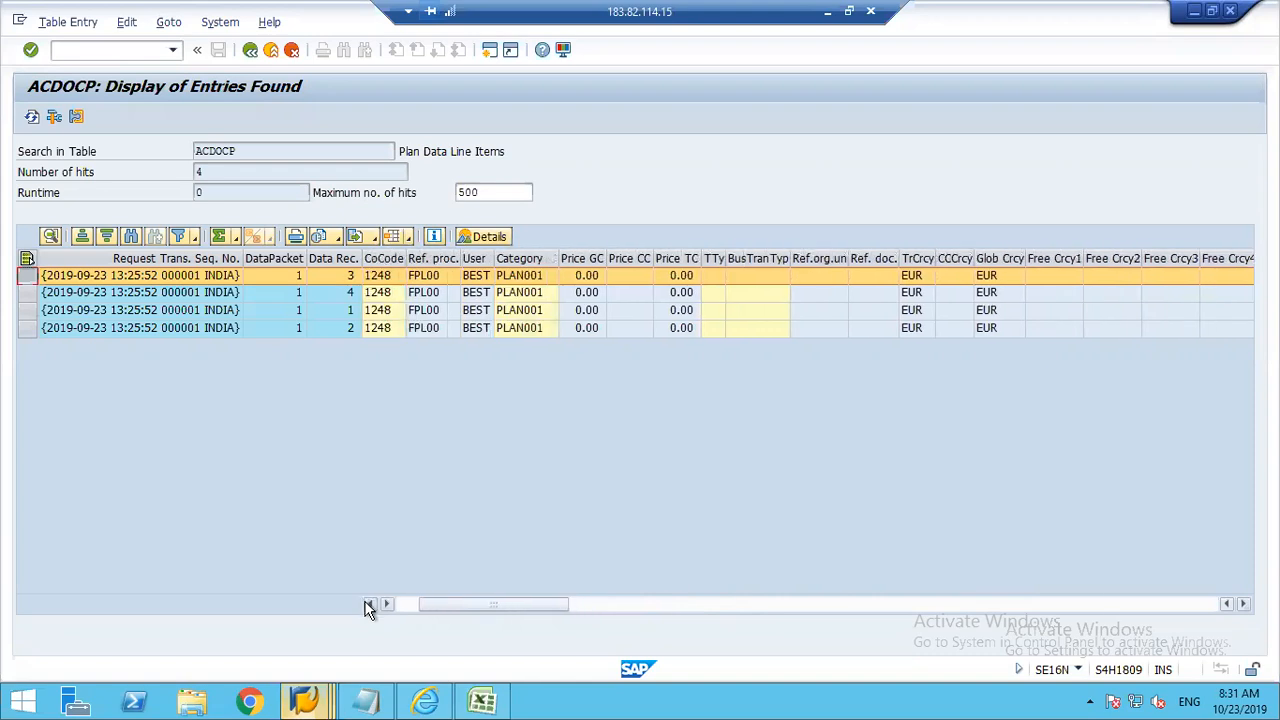
click(369, 604)
click(369, 604)
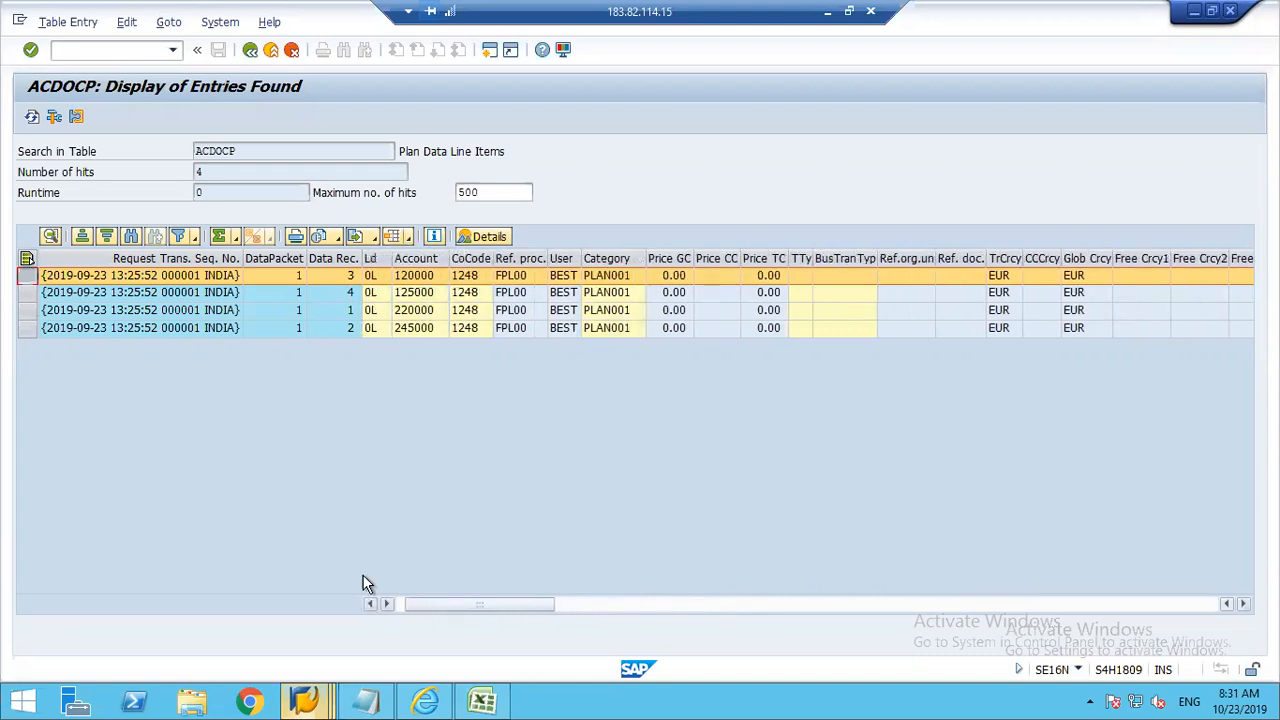
Step: Compare the account 120000 entry in ACDOCP with the Plan Data worksheet in Excel, checking its RKCUR global currency column
click(418, 280)
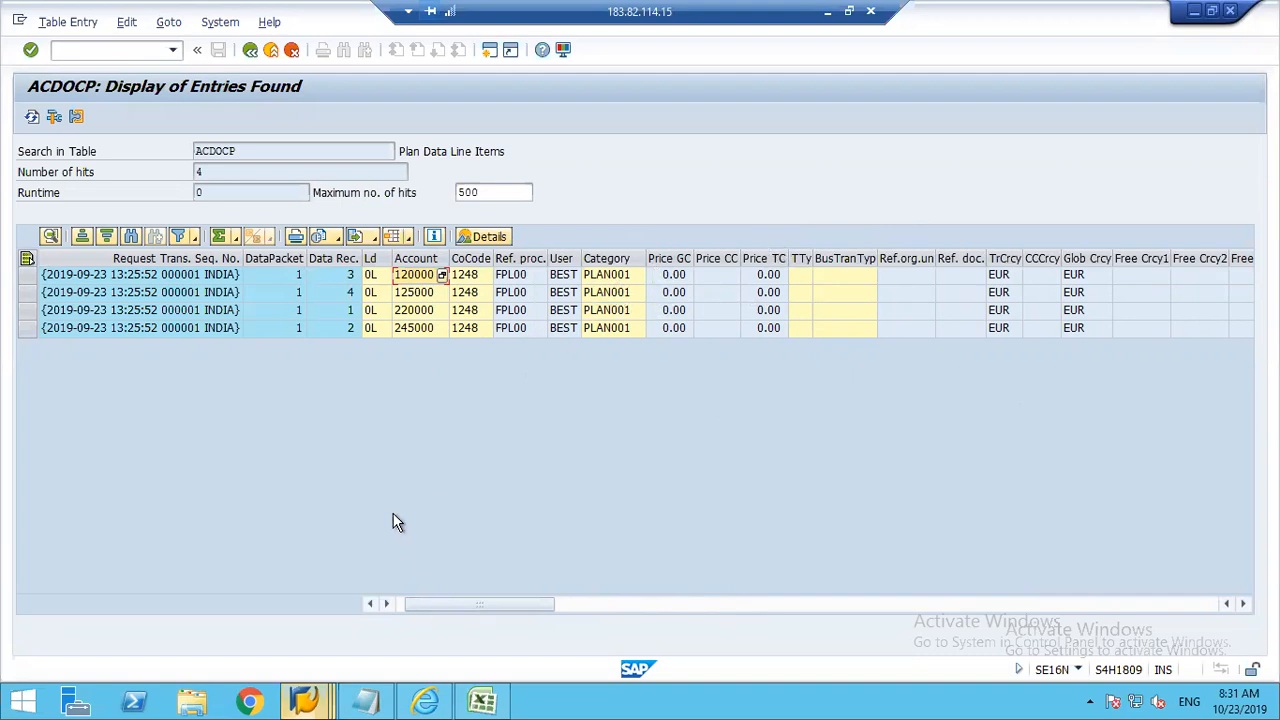
click(483, 703)
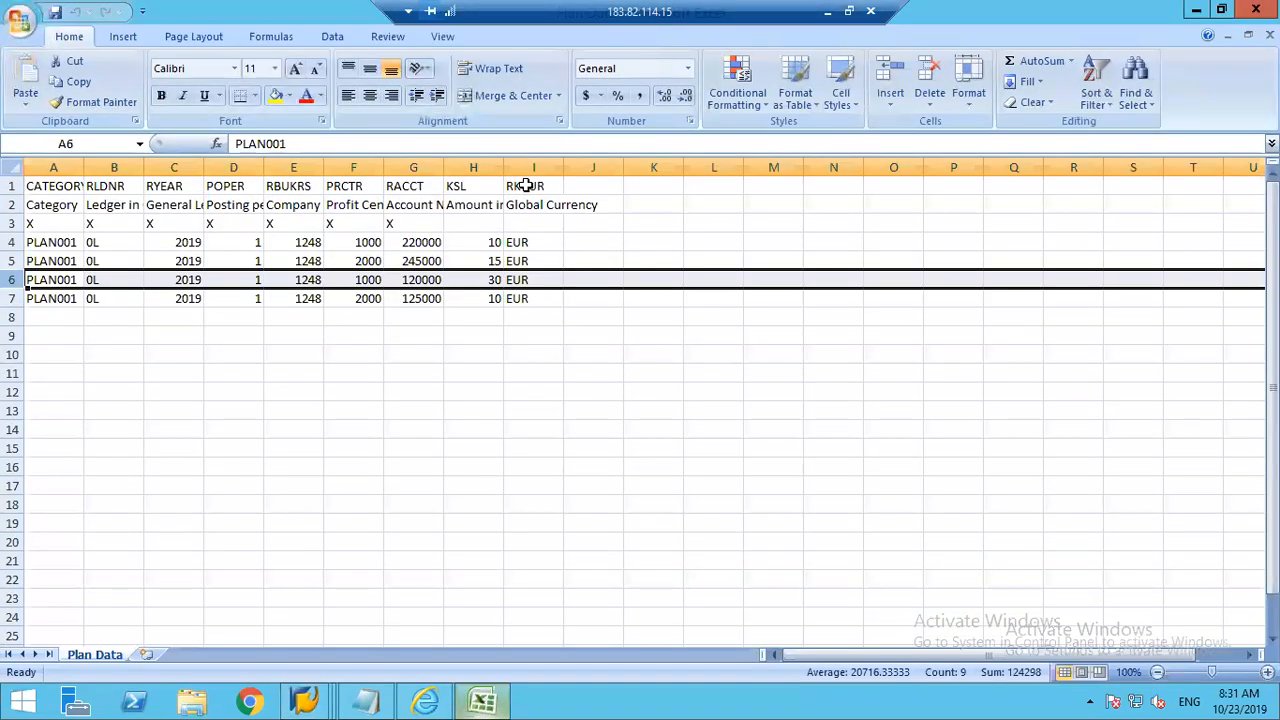
click(524, 190)
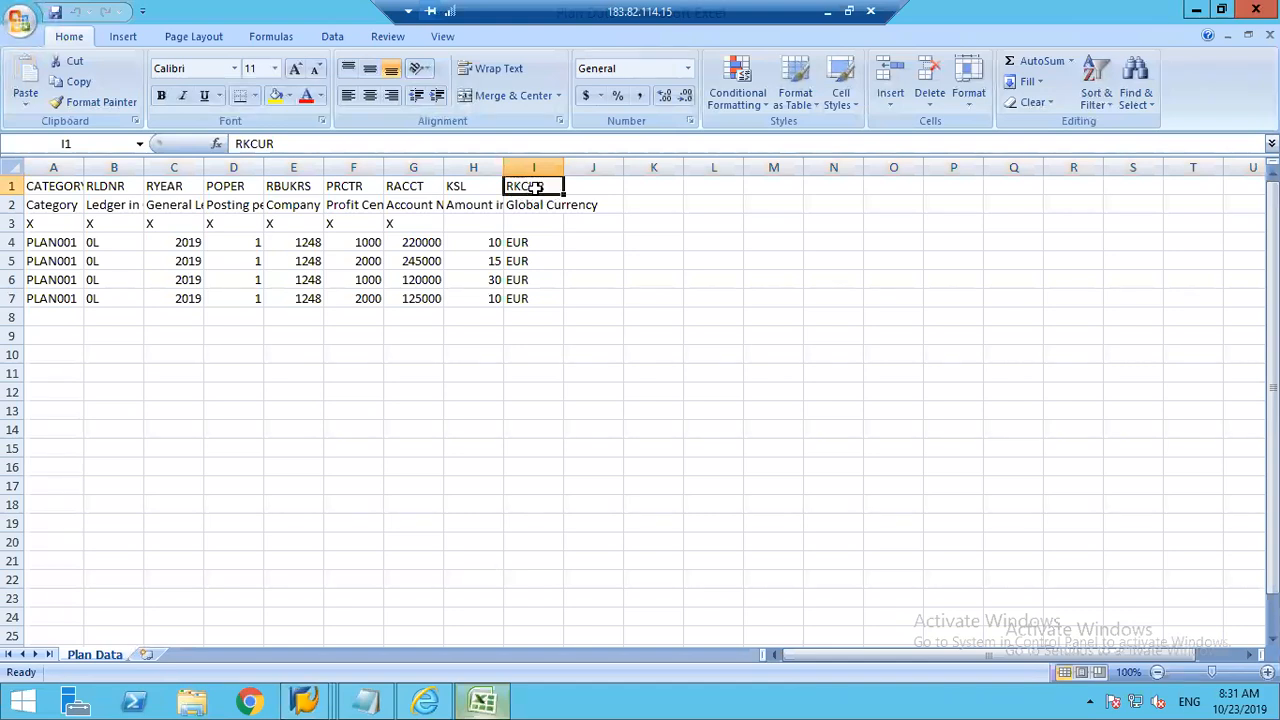
Step: Switch to Import Financial Plan Data in Internet Explorer and open the financial plan data check for the imported file
click(305, 697)
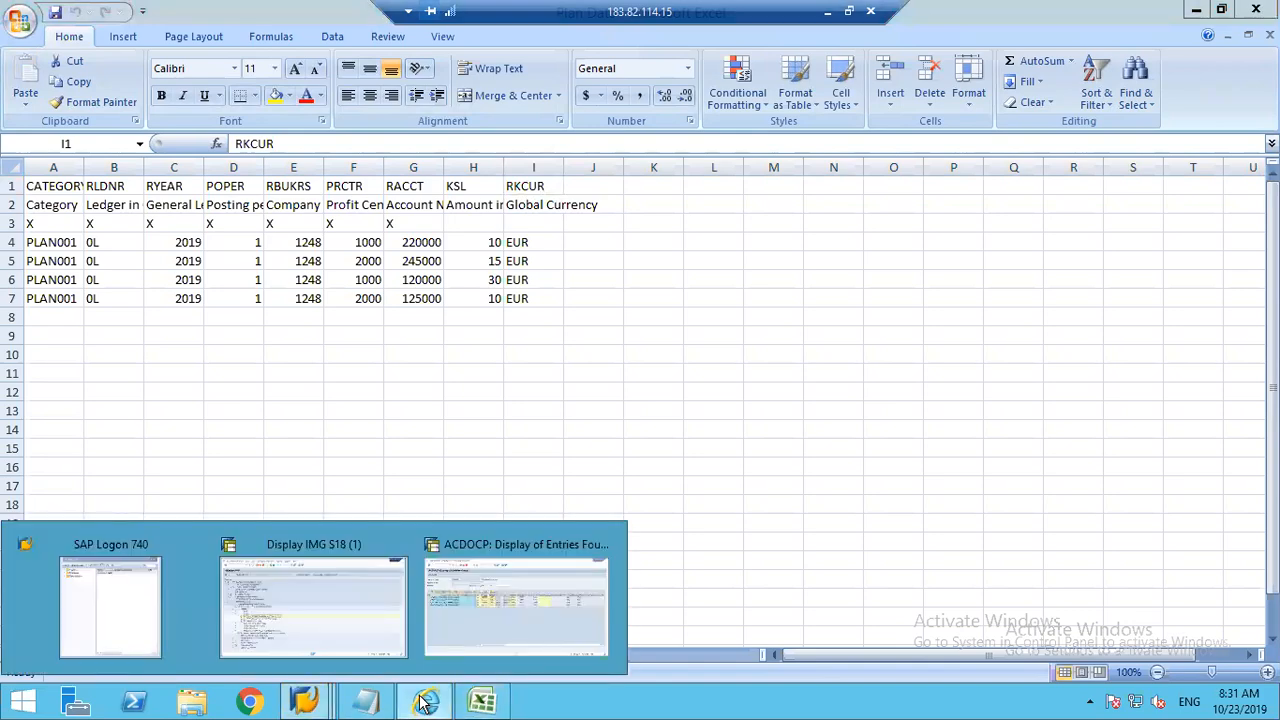
click(424, 703)
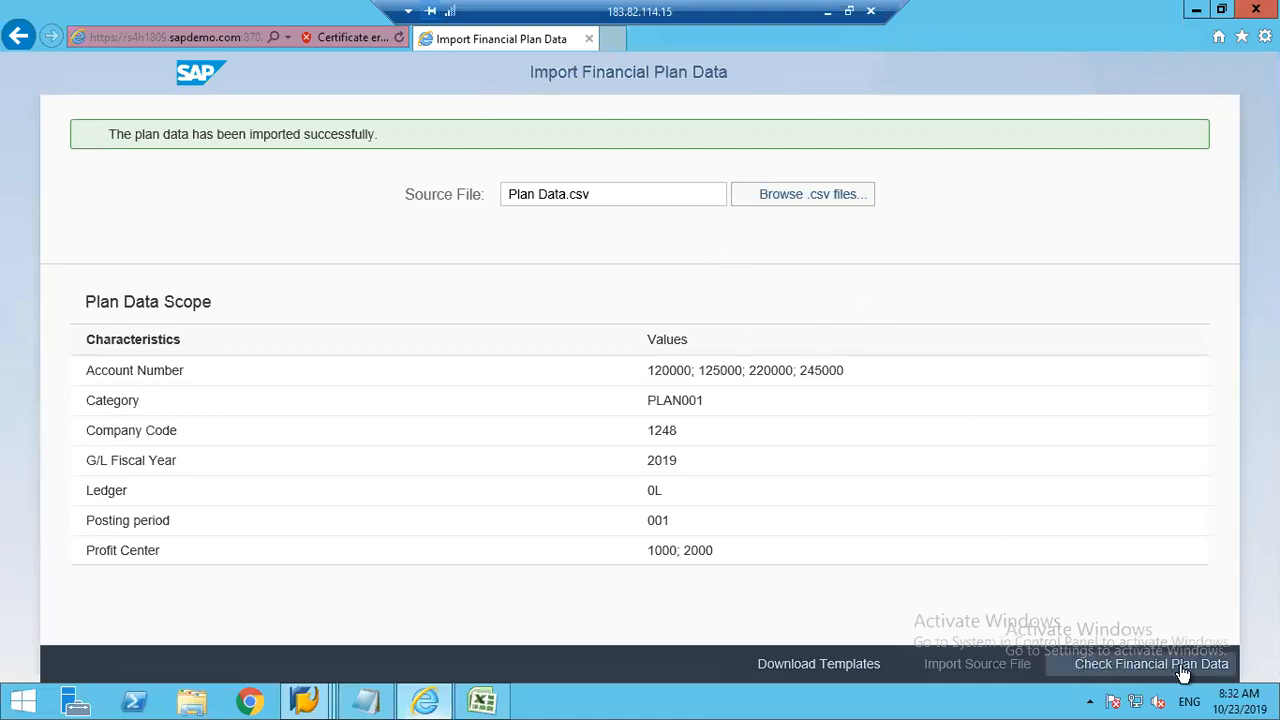
click(1150, 668)
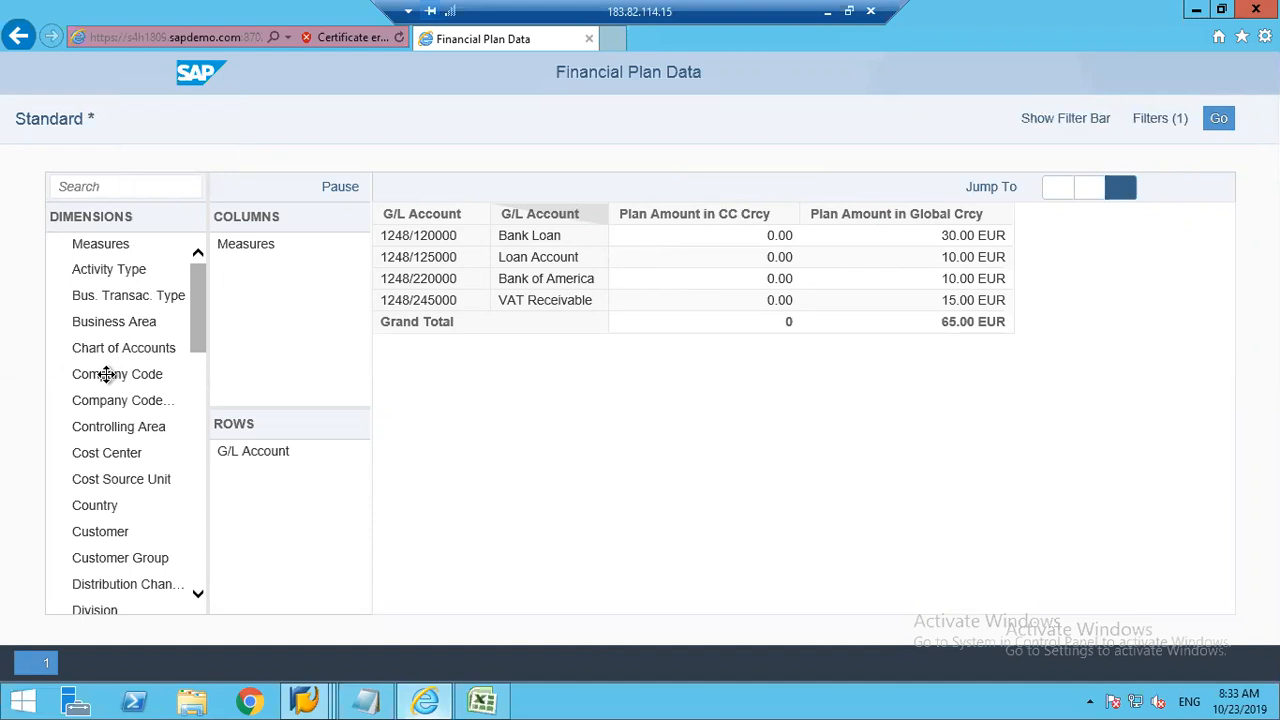
Step: Add the Company Code dimension to the report's rows above G/L Account and Planning Category to its columns
drag(106, 374, 273, 455)
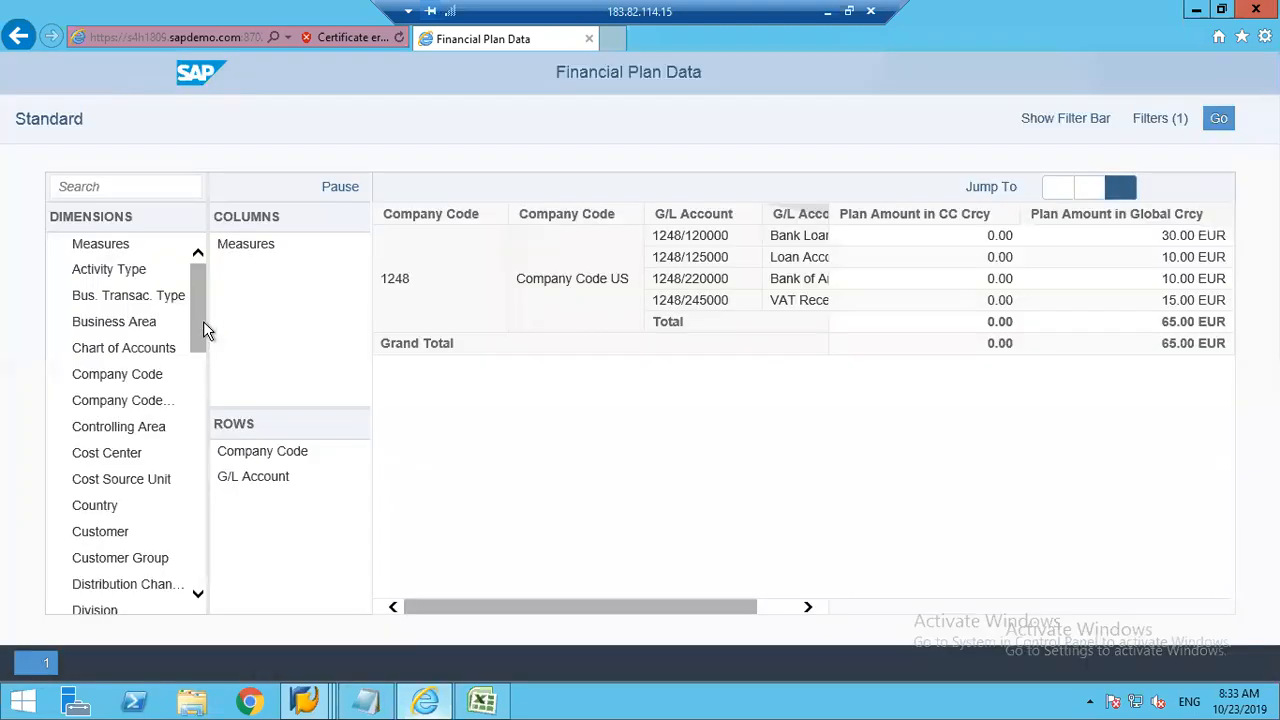
scroll(201, 333, down, 3)
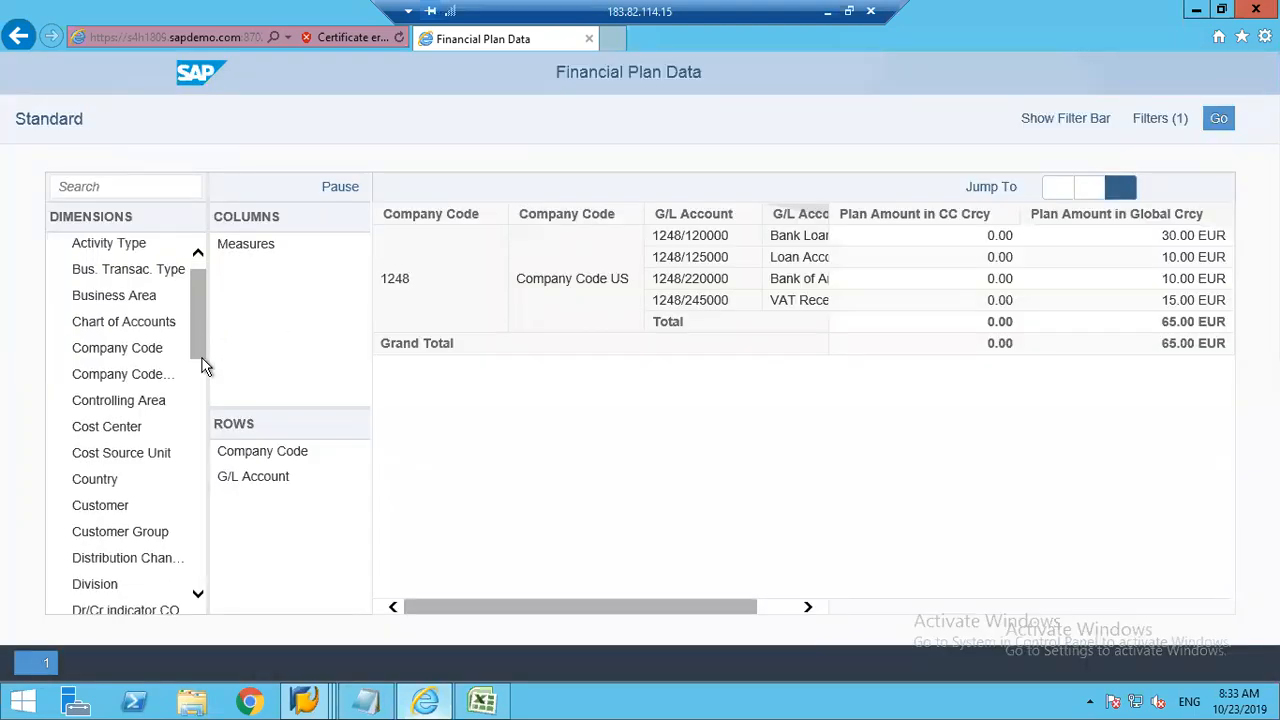
scroll(201, 388, down, 5)
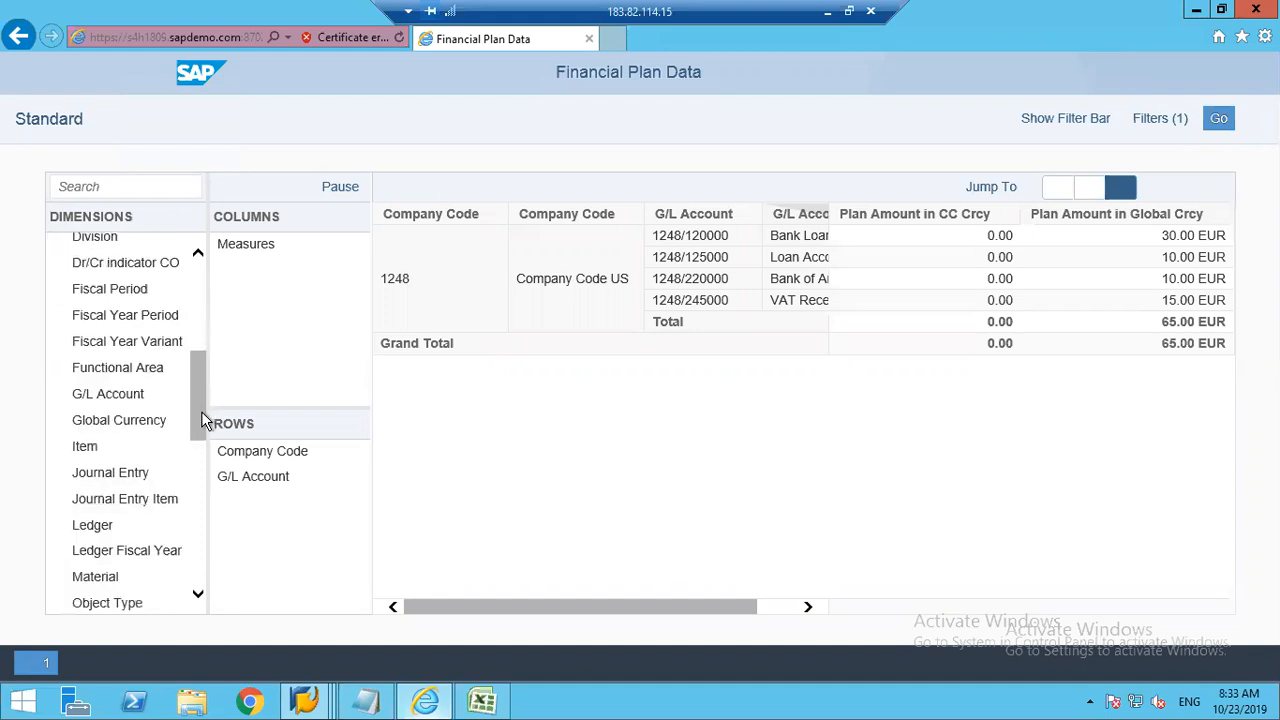
scroll(201, 420, down, 3)
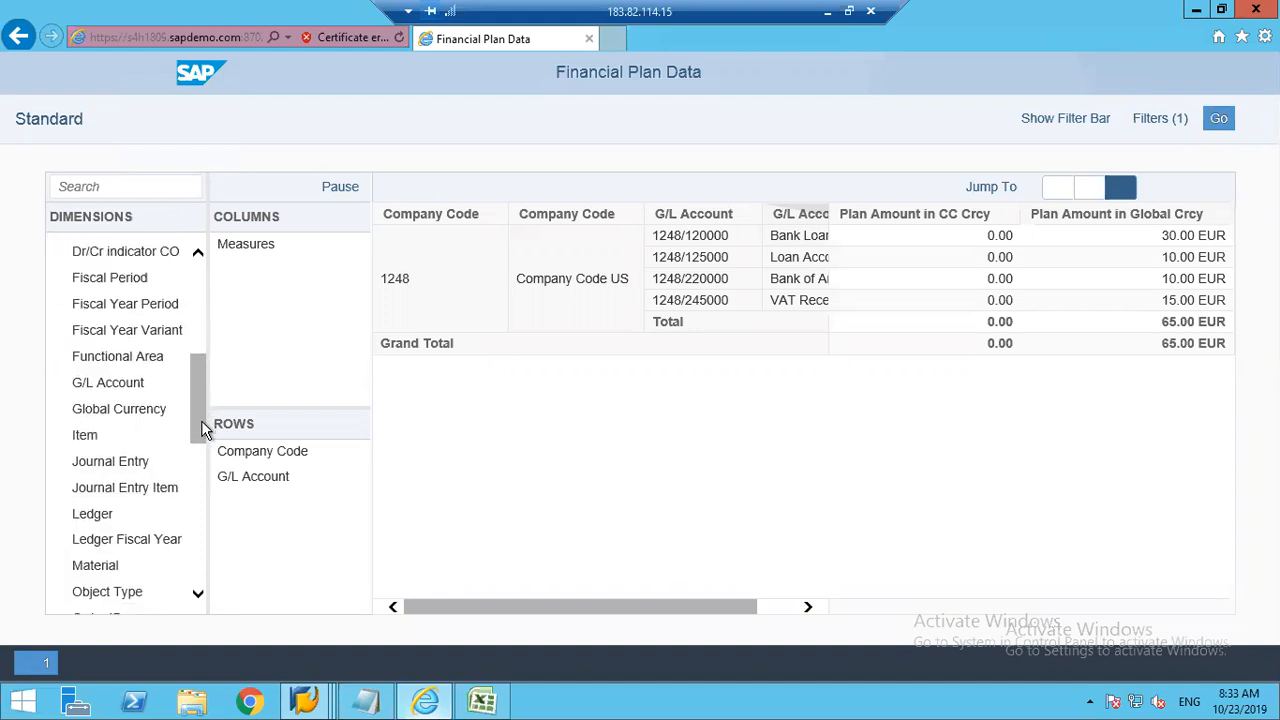
scroll(203, 433, down, 5)
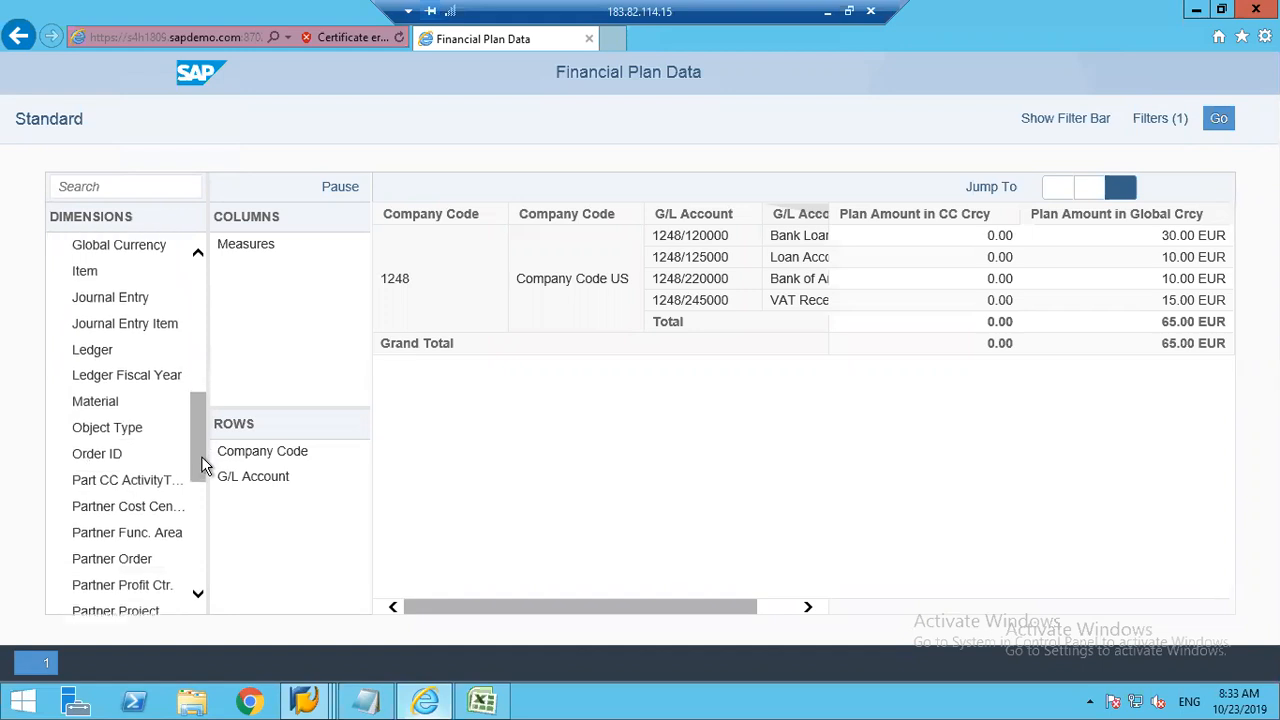
scroll(201, 484, down, 2)
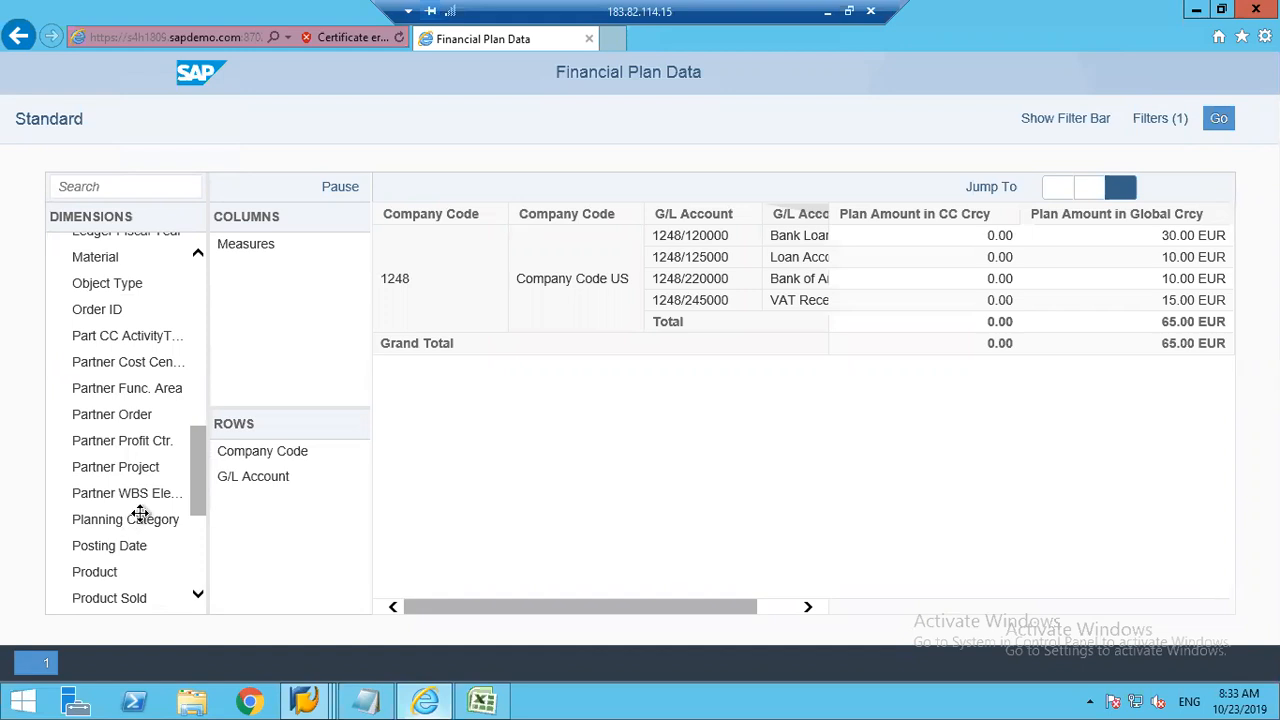
drag(281, 443, 289, 274)
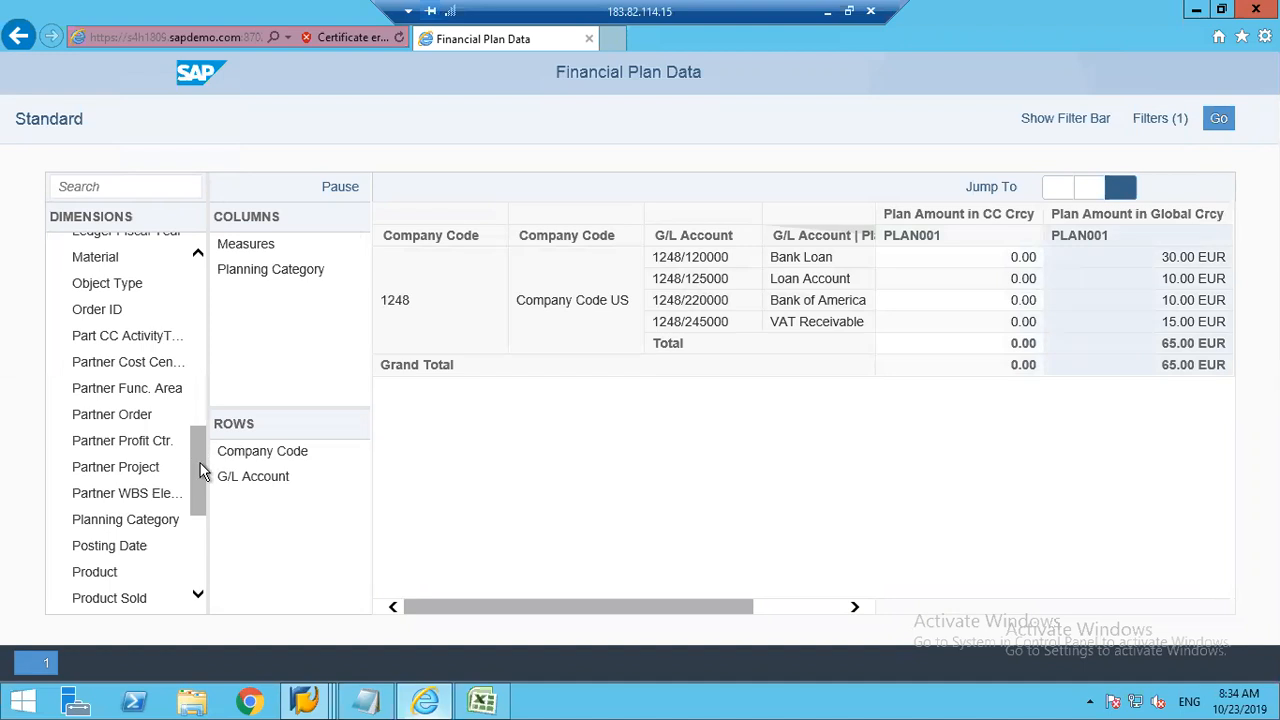
Step: Examine the plan amounts in global currency per G/L account for category PLAN001
drag(196, 464, 200, 204)
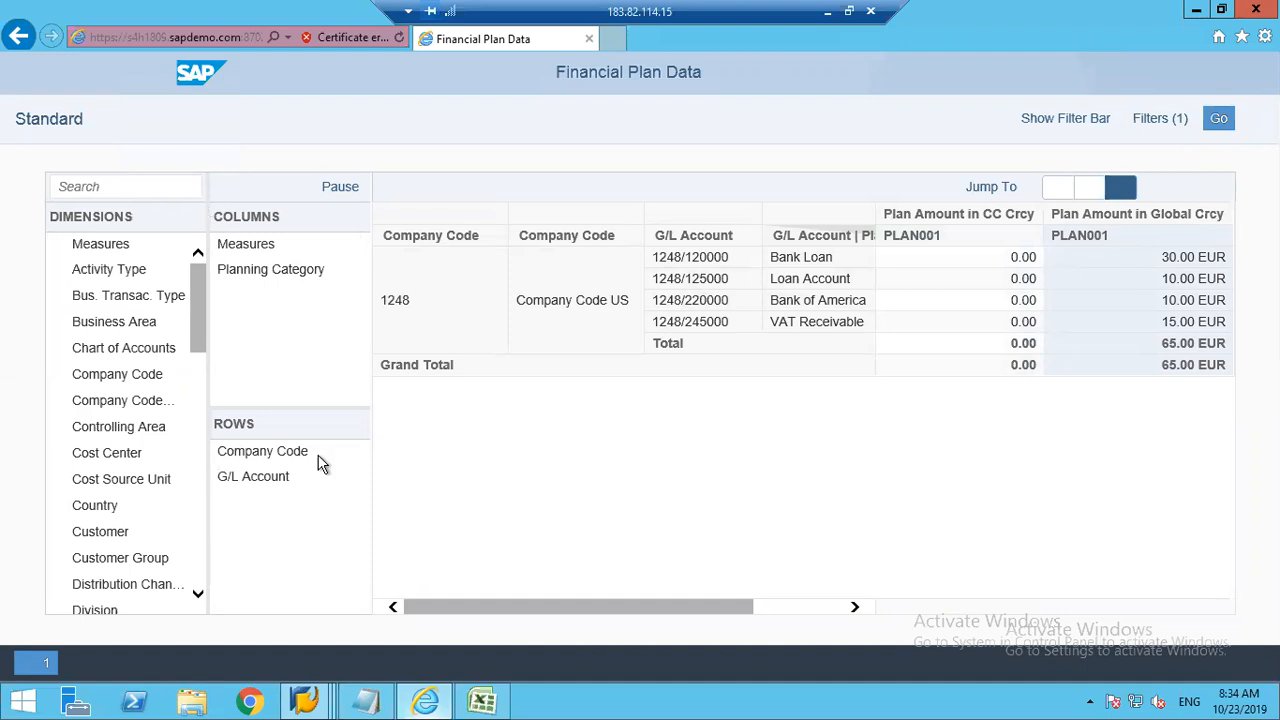
click(164, 525)
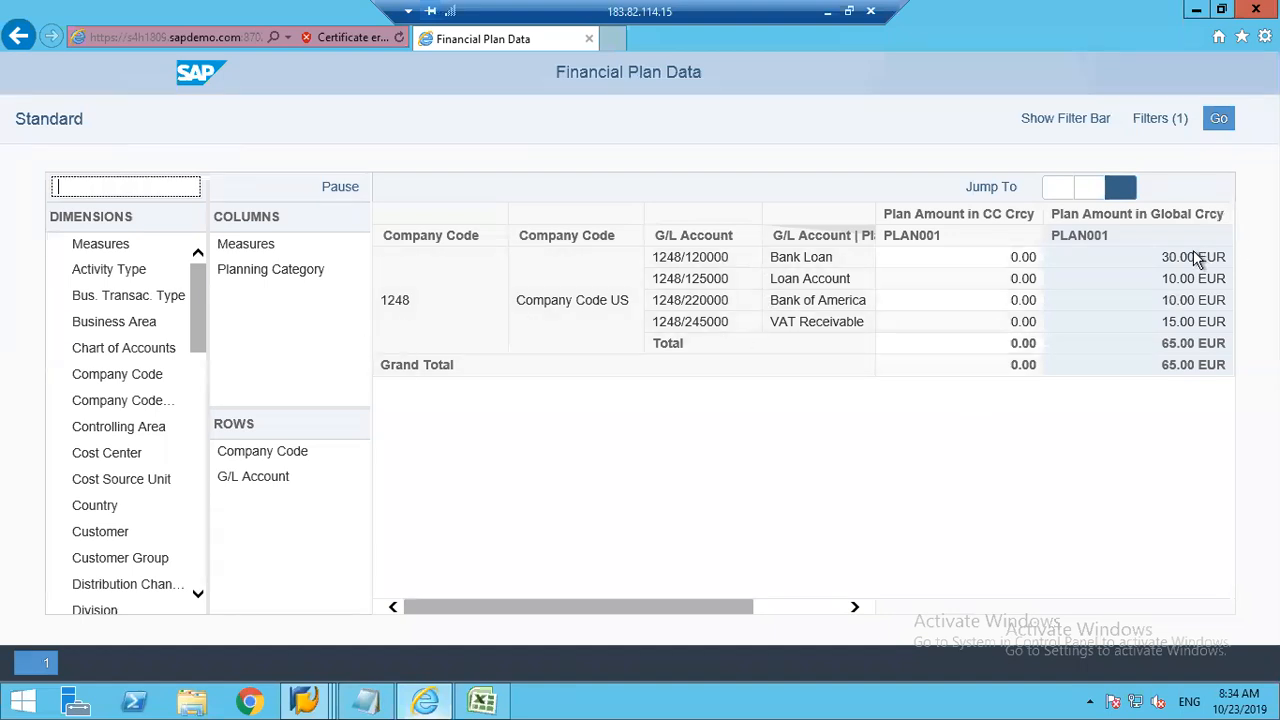
click(1182, 284)
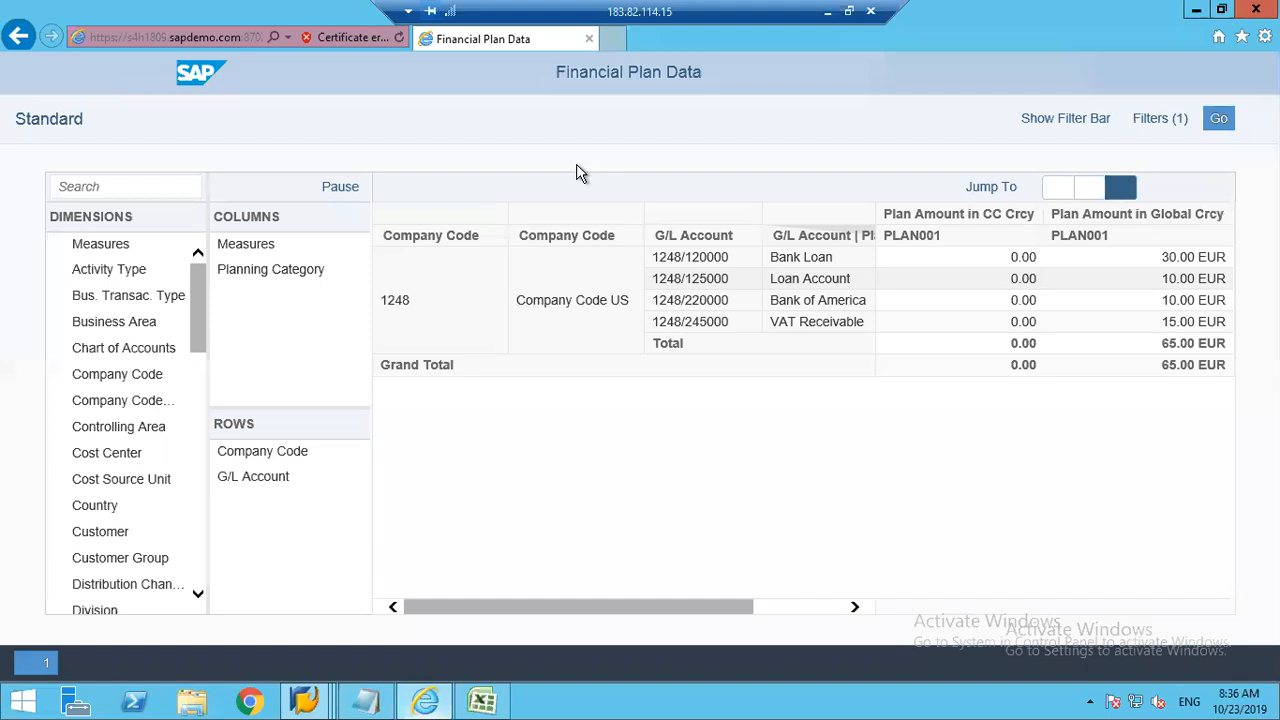
Step: Close the Financial Plan Data page and the Plan Data workbook
click(589, 40)
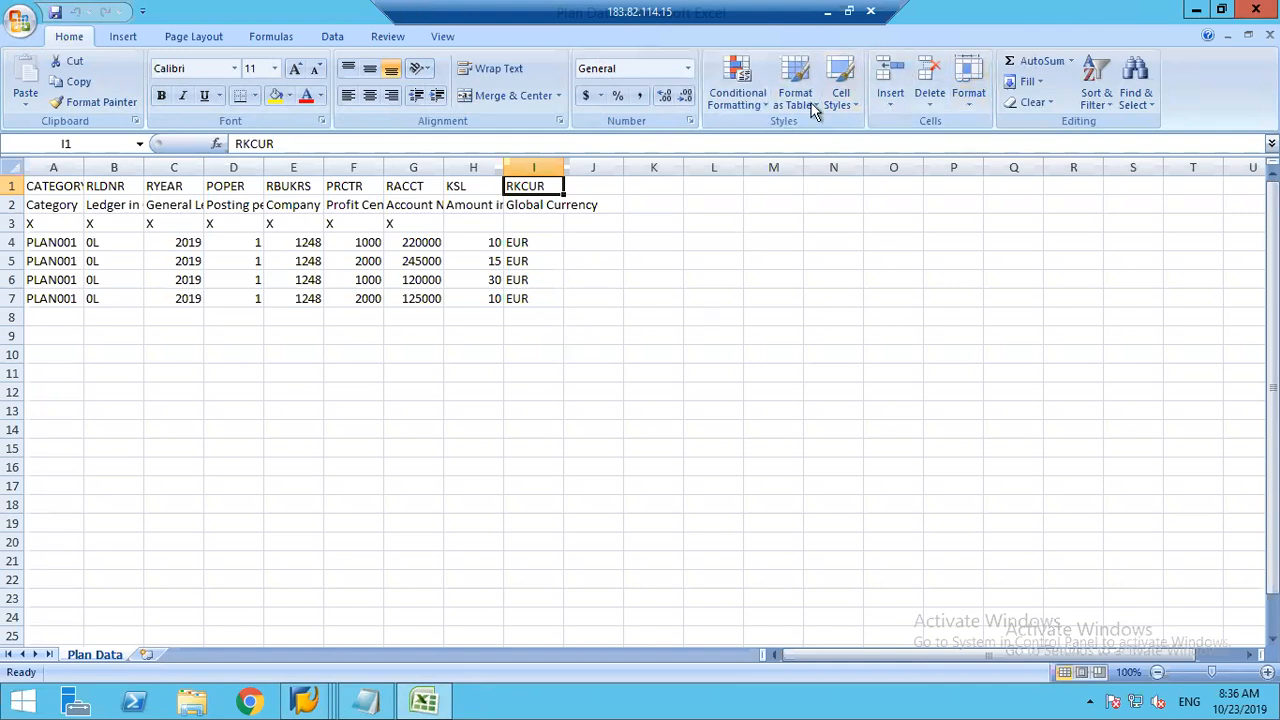
click(1269, 35)
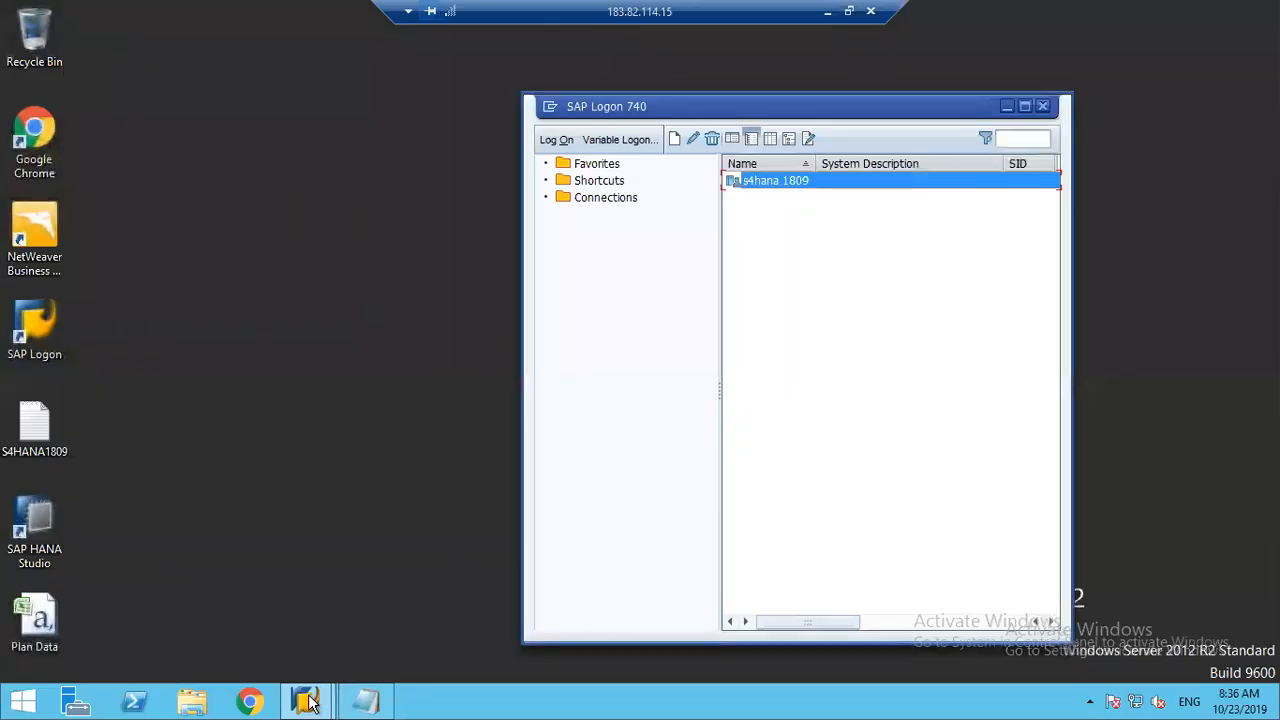
Step: End the open SAP sessions with the command /nex and start disconnecting the remote desktop session
click(307, 701)
click(307, 701)
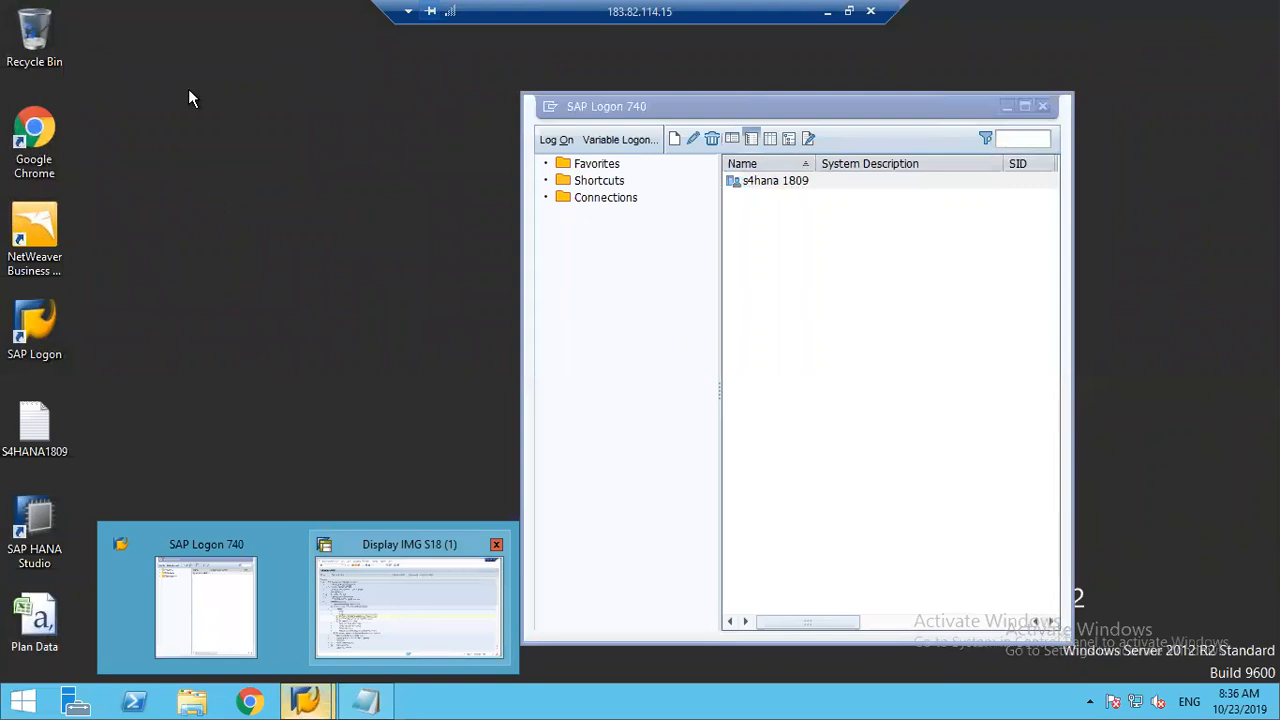
text(/nex)
key(Return)
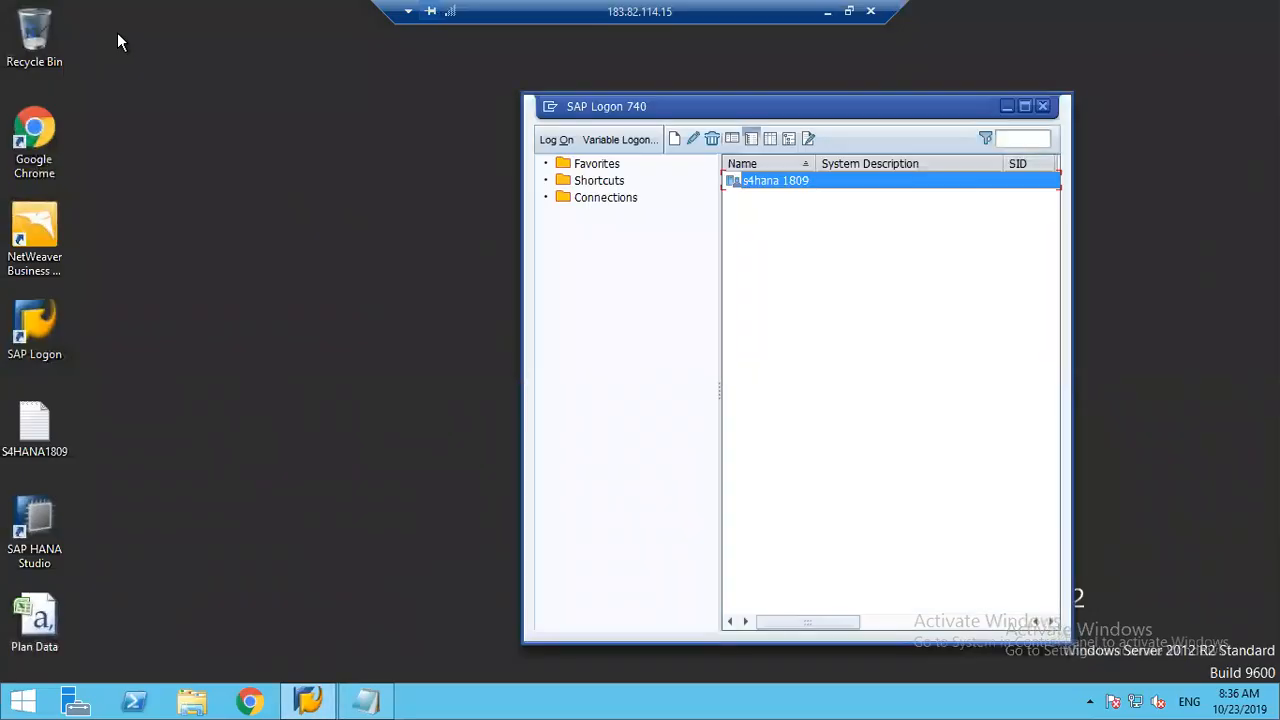
click(870, 11)
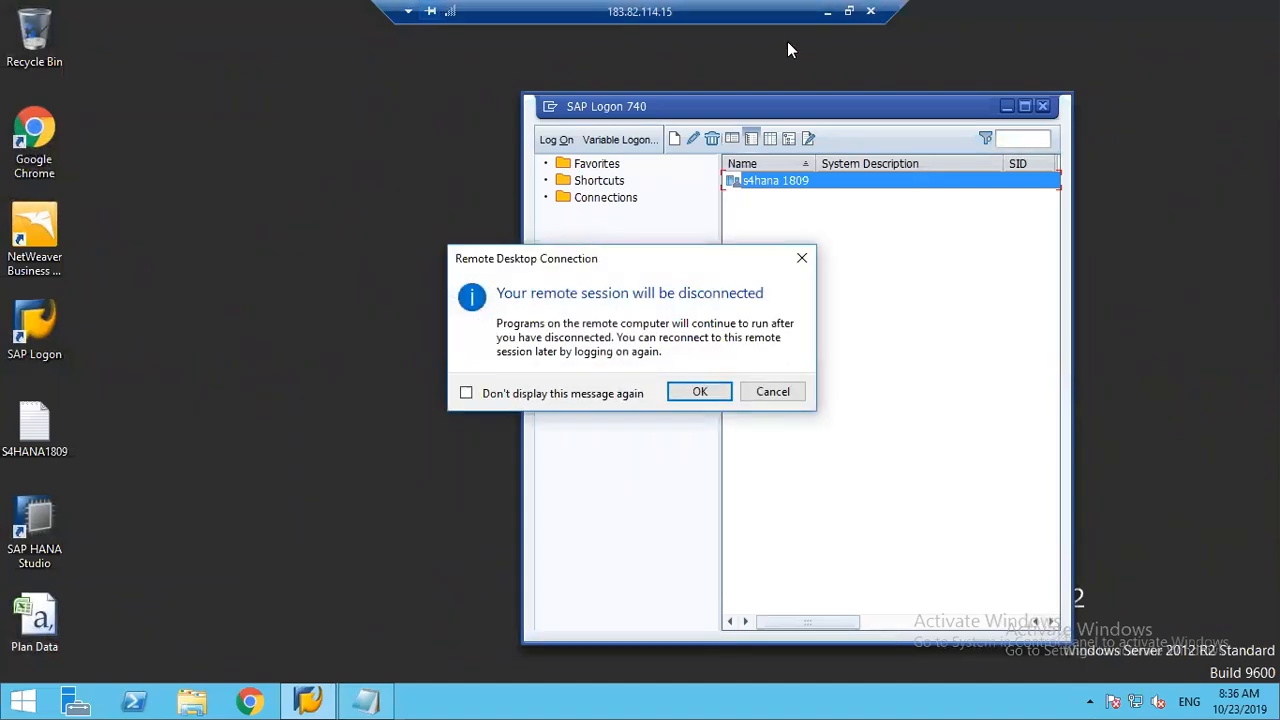